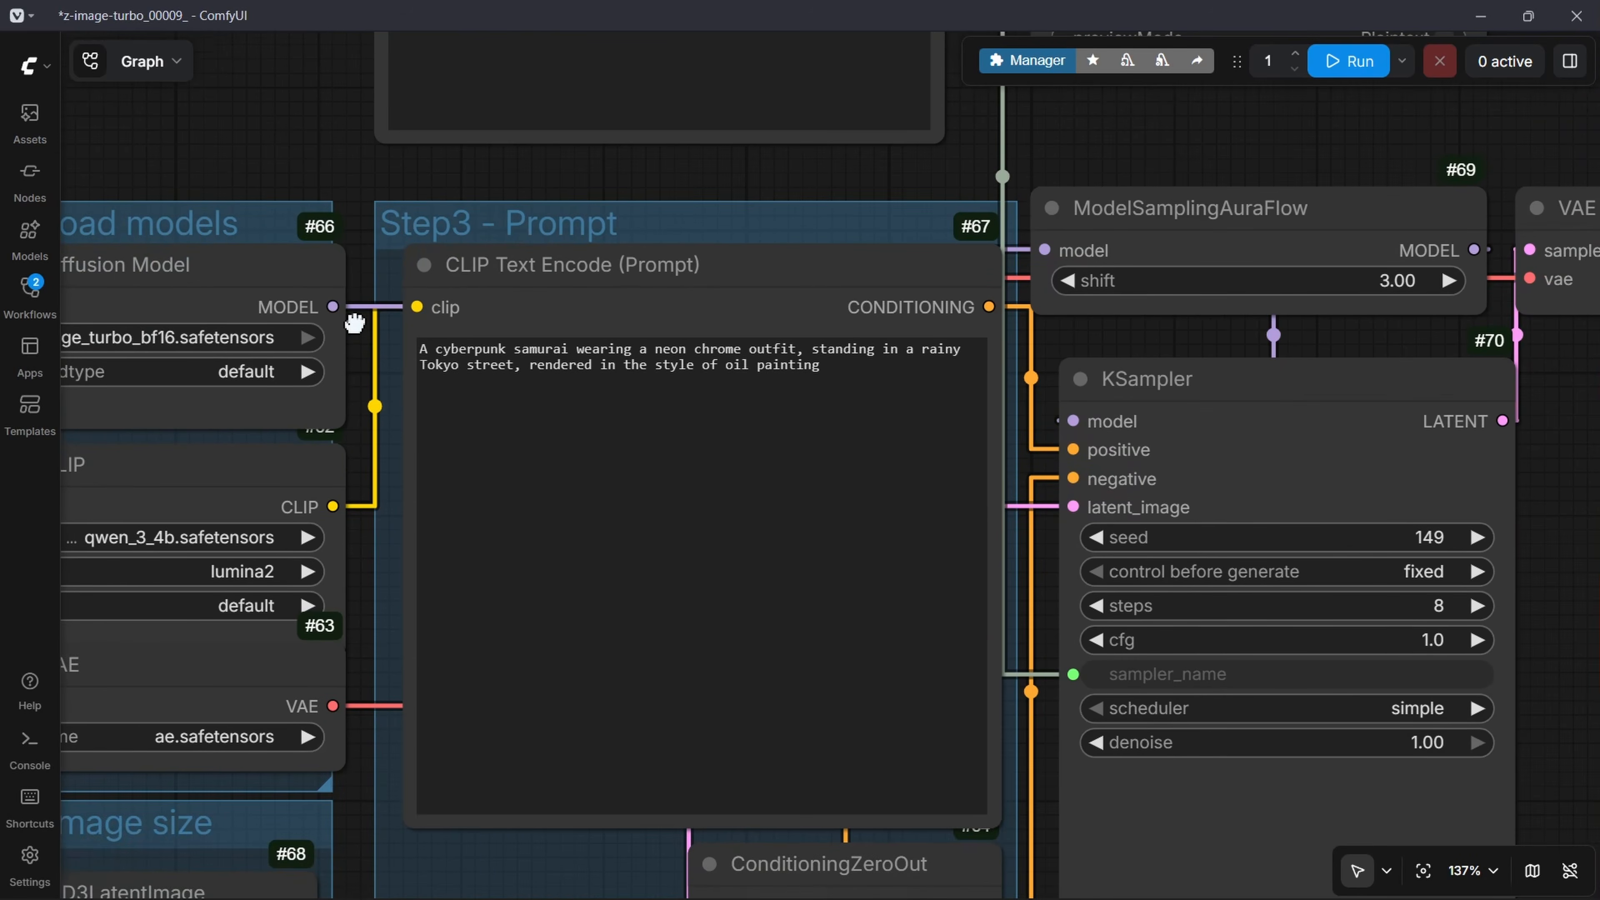
# Step: Switch to the Excalidraw whiteboard, underline "cyberpunk samurai" in the sample prompt and draw an arrow pointing to the {a} placeholder
pyautogui.scroll(4, 396, 371)
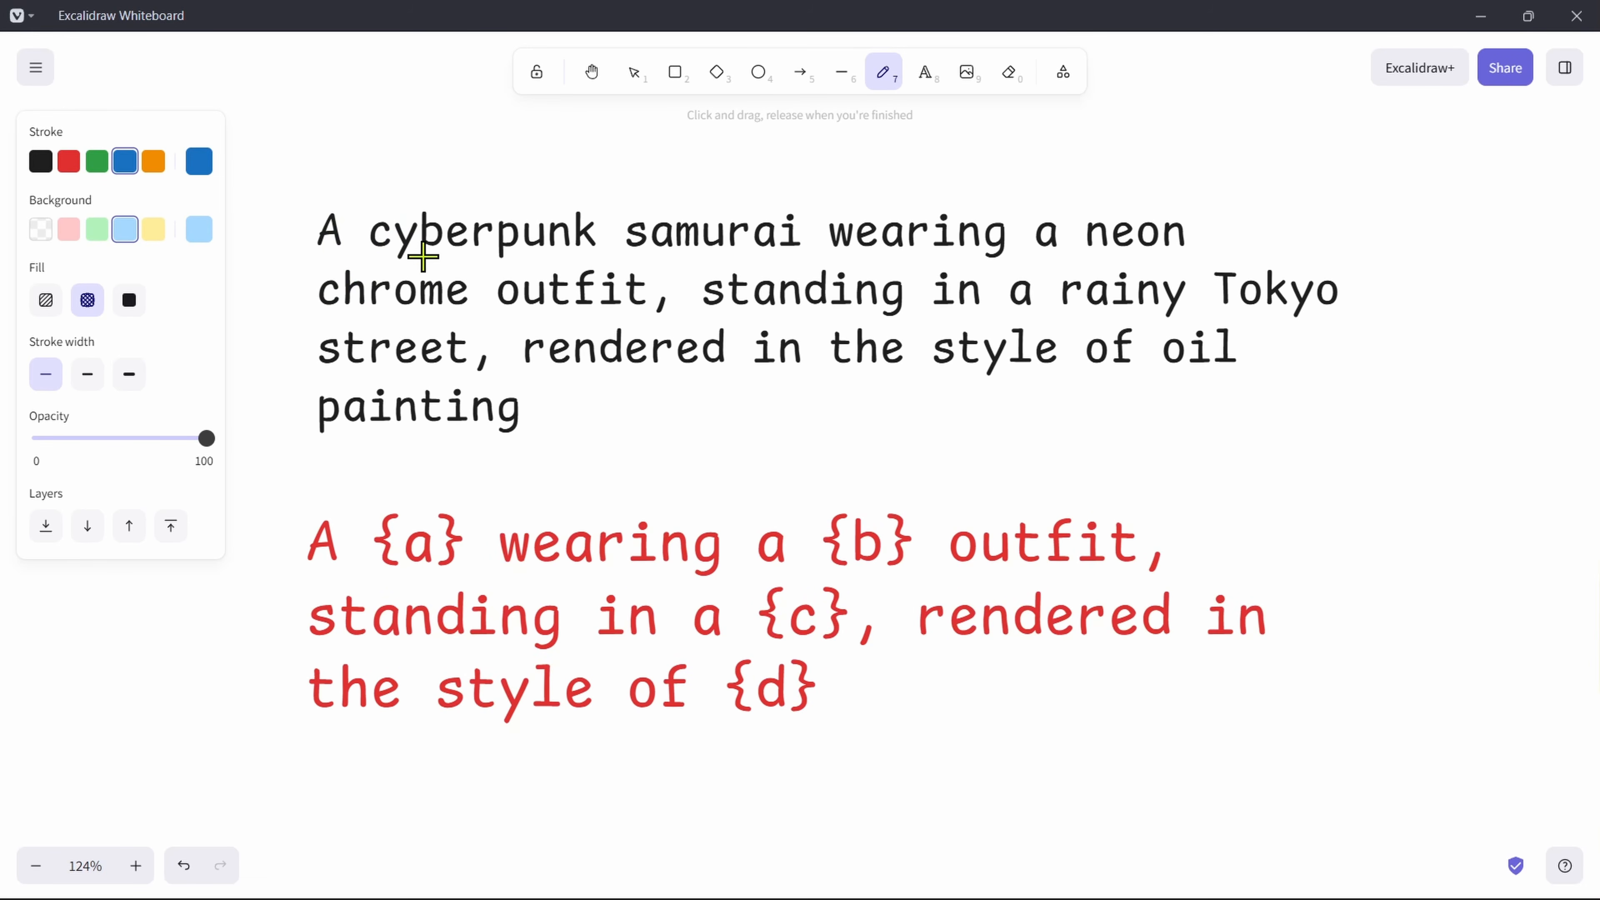
pyautogui.moveTo(388, 257); pyautogui.dragTo(796, 251)
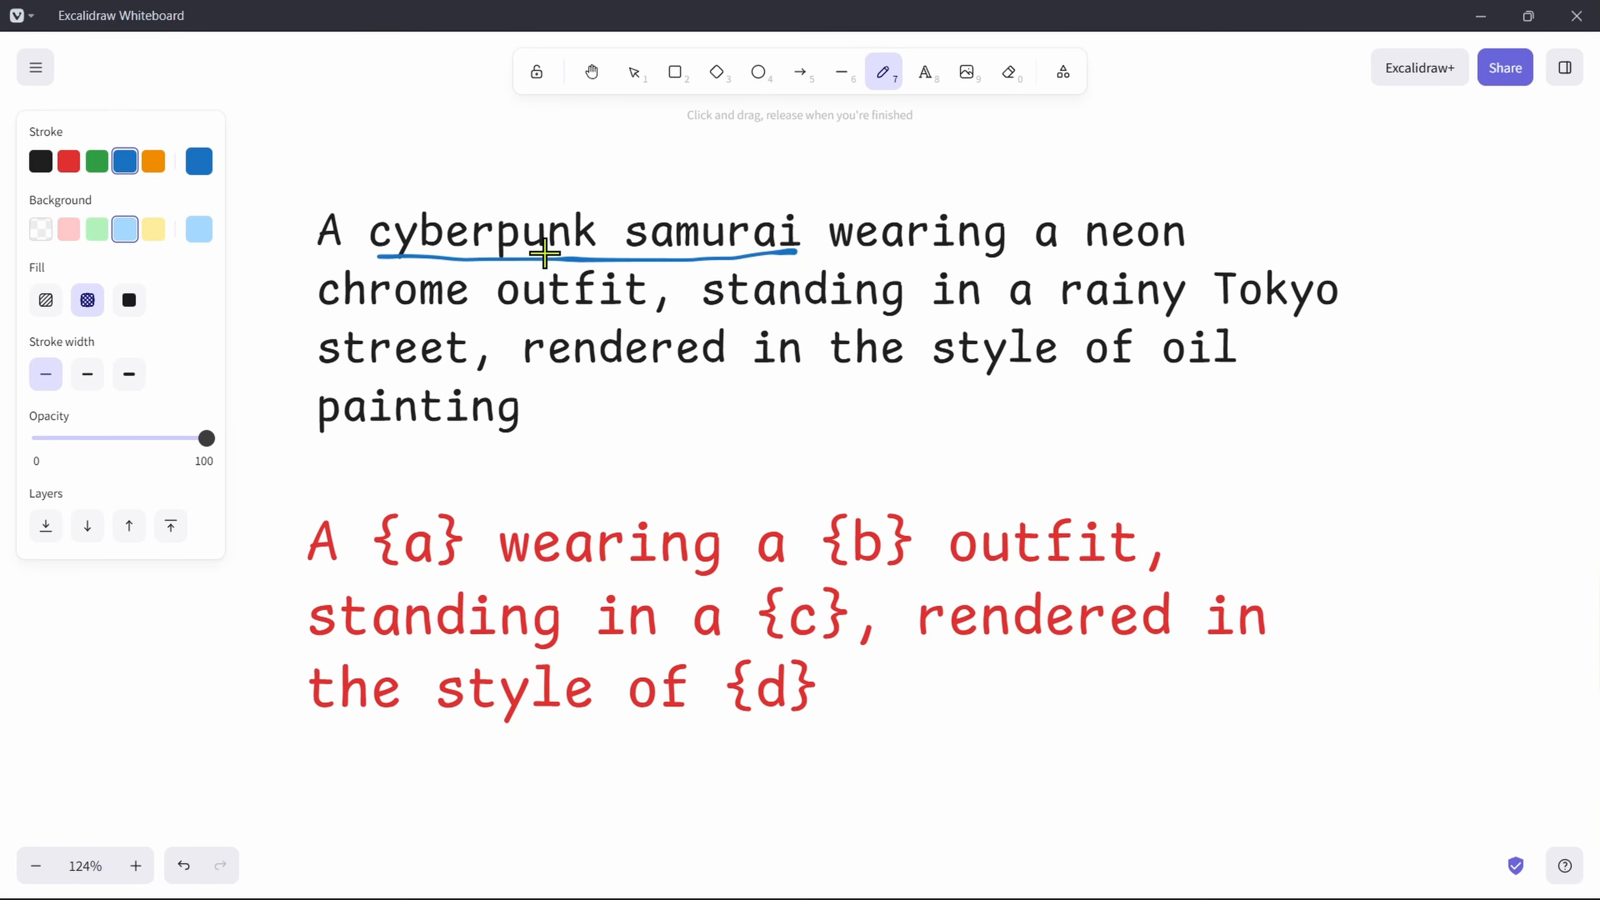
pyautogui.moveTo(488, 467)
pyautogui.mouseDown()
pyautogui.moveTo(446, 481)
pyautogui.moveTo(480, 502)
pyautogui.mouseUp()
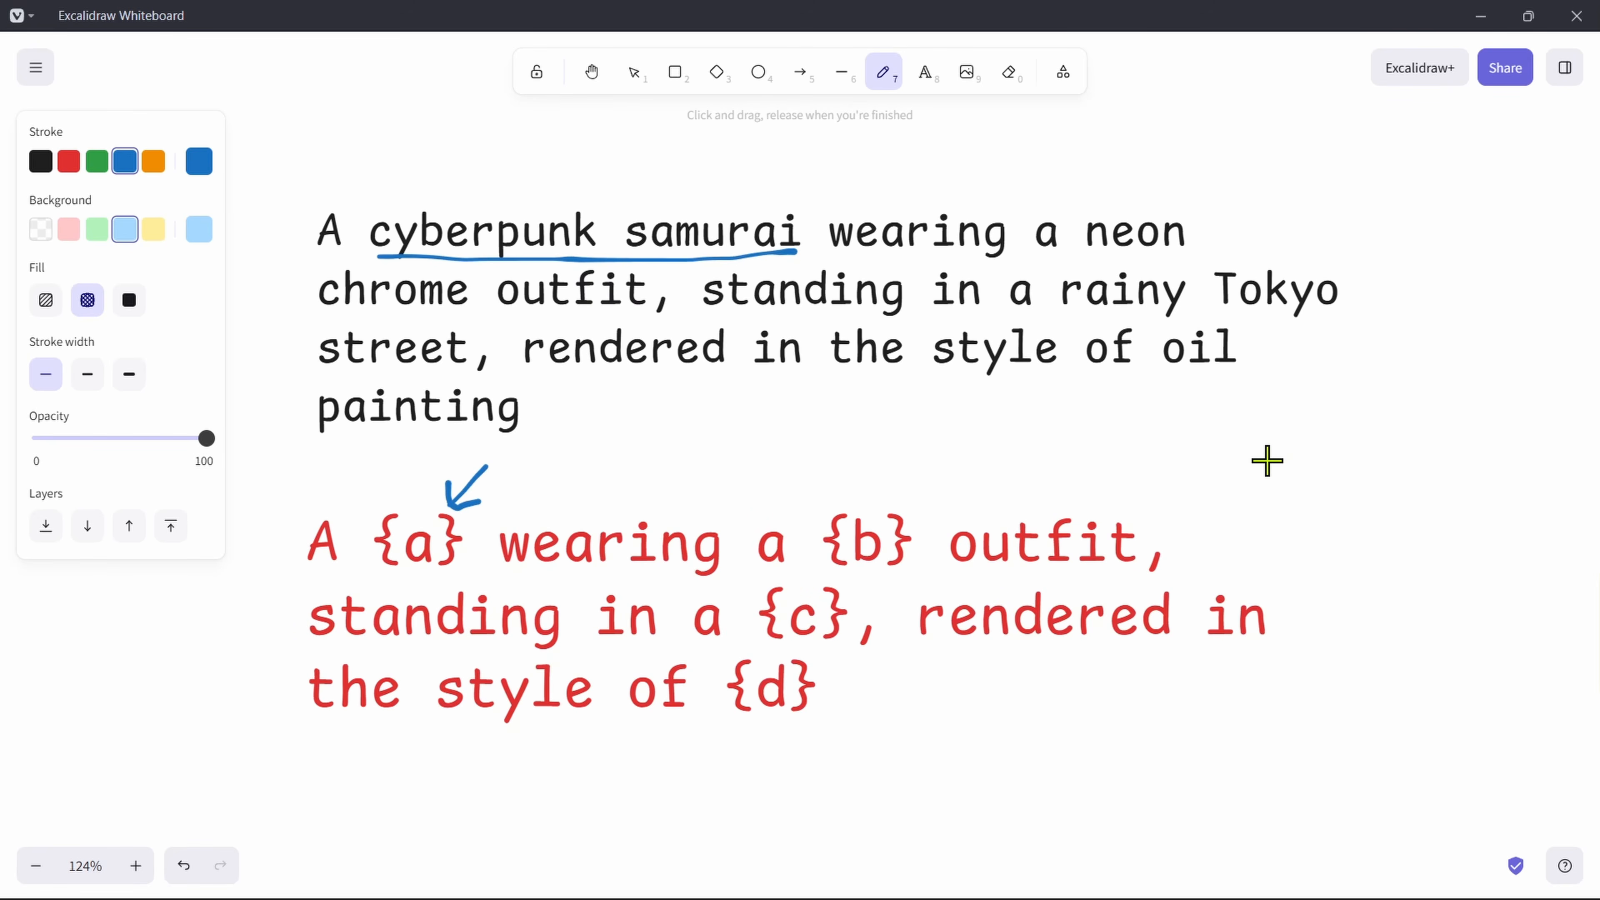
# Step: Handwrite the word "Variable" in blue in the empty space beside the two prompt texts and underline it
pyautogui.moveTo(1211, 427)
pyautogui.mouseDown()
pyautogui.moveTo(1254, 426)
pyautogui.moveTo(1309, 476)
pyautogui.moveTo(1335, 444)
pyautogui.mouseUp()
pyautogui.moveTo(1347, 444); pyautogui.dragTo(1351, 479)
pyautogui.click(1344, 417)
pyautogui.moveTo(1386, 441); pyautogui.dragTo(1389, 470)
pyautogui.moveTo(1403, 385); pyautogui.dragTo(1417, 466)
pyautogui.moveTo(1433, 381); pyautogui.dragTo(1507, 465)
pyautogui.moveTo(1282, 488); pyautogui.dragTo(1545, 479)
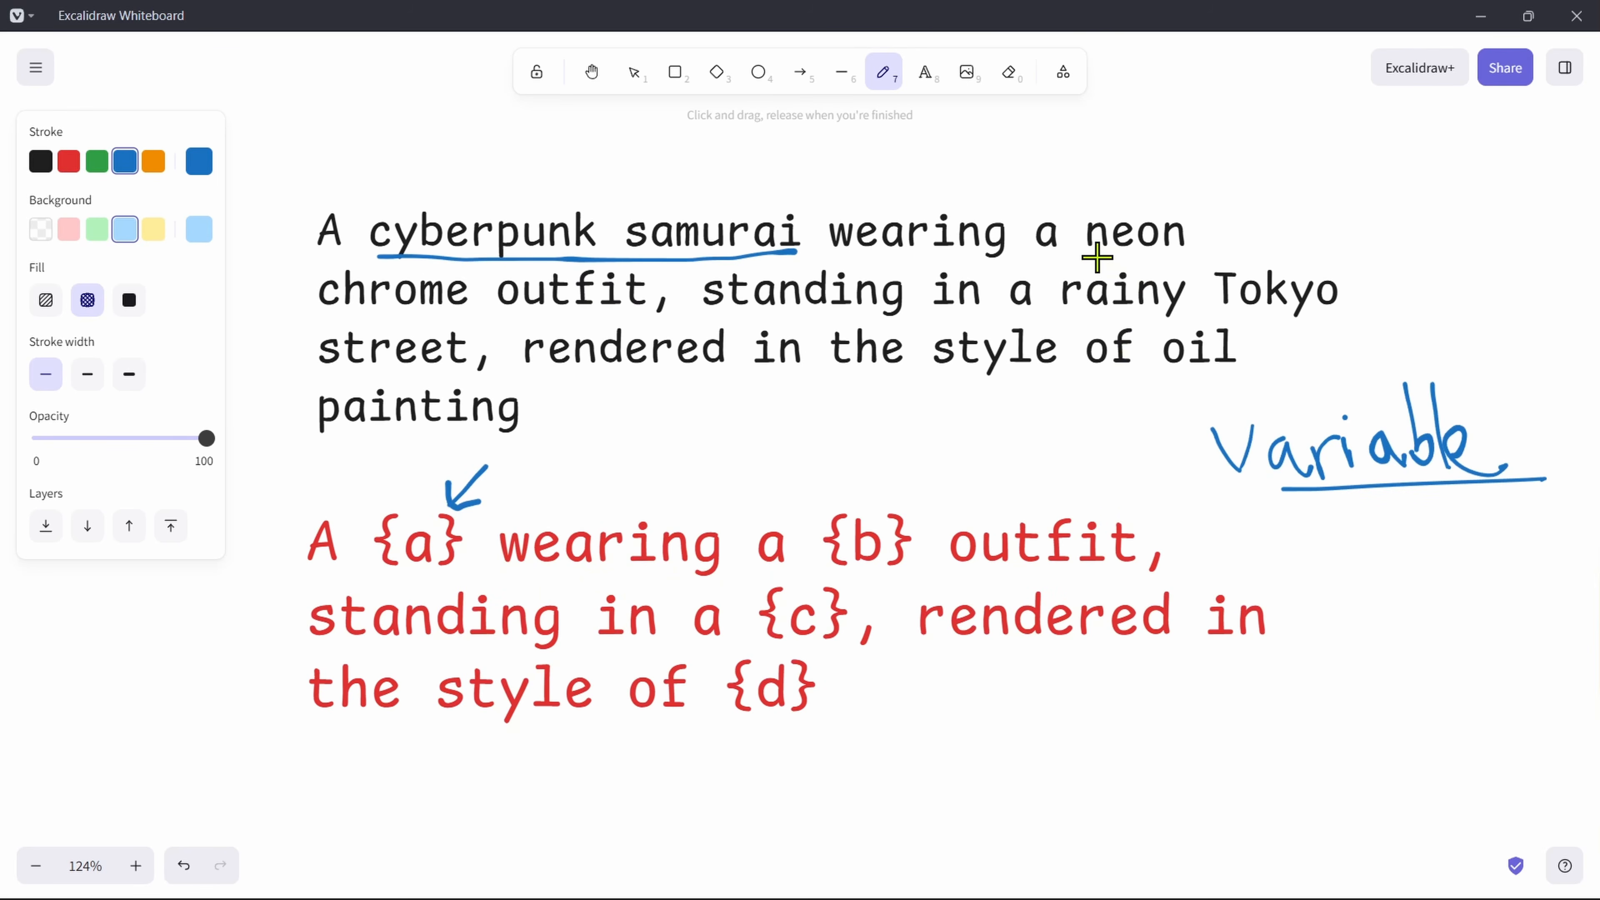
# Step: Underline "neon chrome outfit" in the sample prompt and draw an arrow pointing to the {b} placeholder
pyautogui.moveTo(1089, 255); pyautogui.dragTo(1189, 254)
pyautogui.moveTo(317, 310); pyautogui.dragTo(647, 322)
pyautogui.moveTo(961, 460)
pyautogui.mouseDown()
pyautogui.moveTo(912, 504)
pyautogui.moveTo(951, 496)
pyautogui.mouseUp()
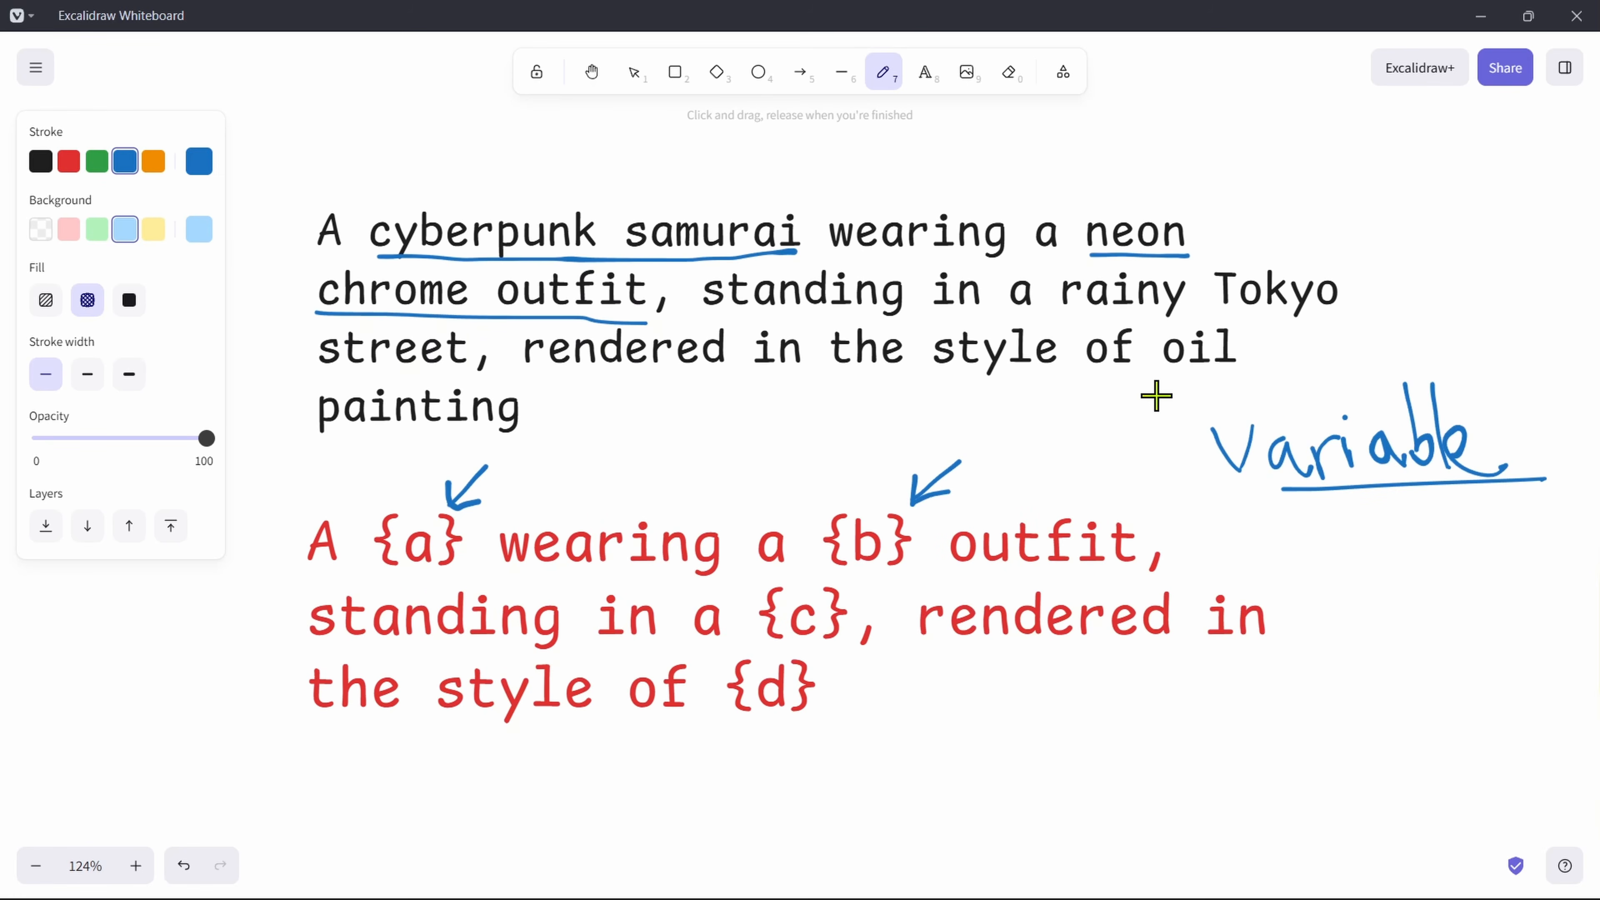
# Step: Underline "rainy Tokyo street" in the sample prompt and draw an arrow pointing to the {c} placeholder
pyautogui.moveTo(1063, 311); pyautogui.dragTo(1335, 309)
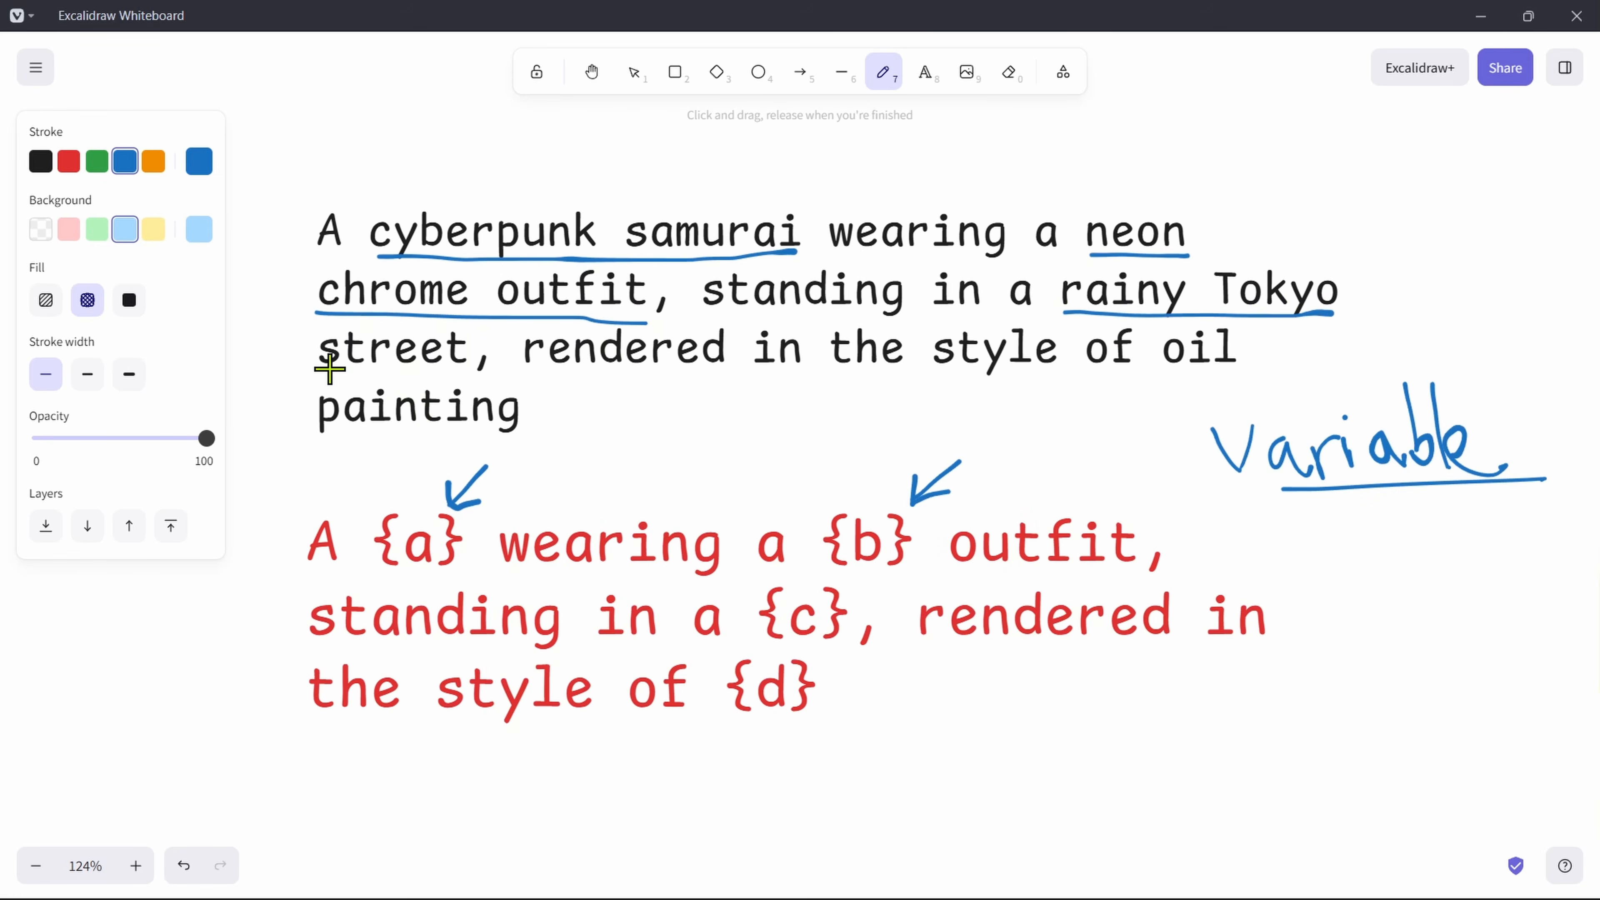
pyautogui.moveTo(337, 368); pyautogui.dragTo(446, 369)
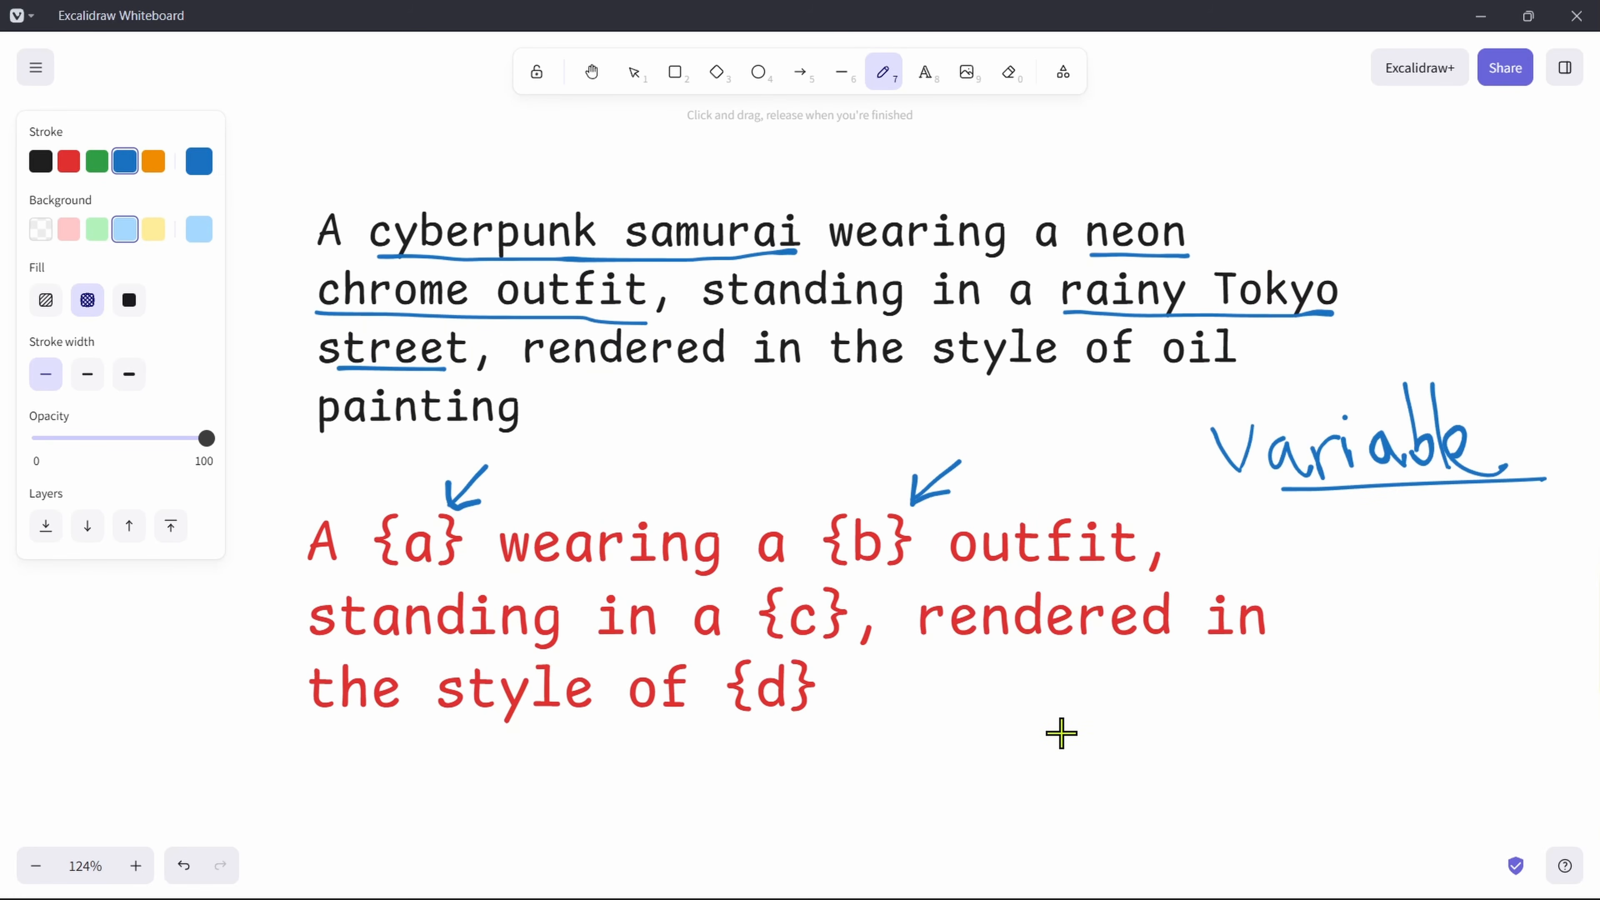
pyautogui.moveTo(896, 585); pyautogui.dragTo(878, 603)
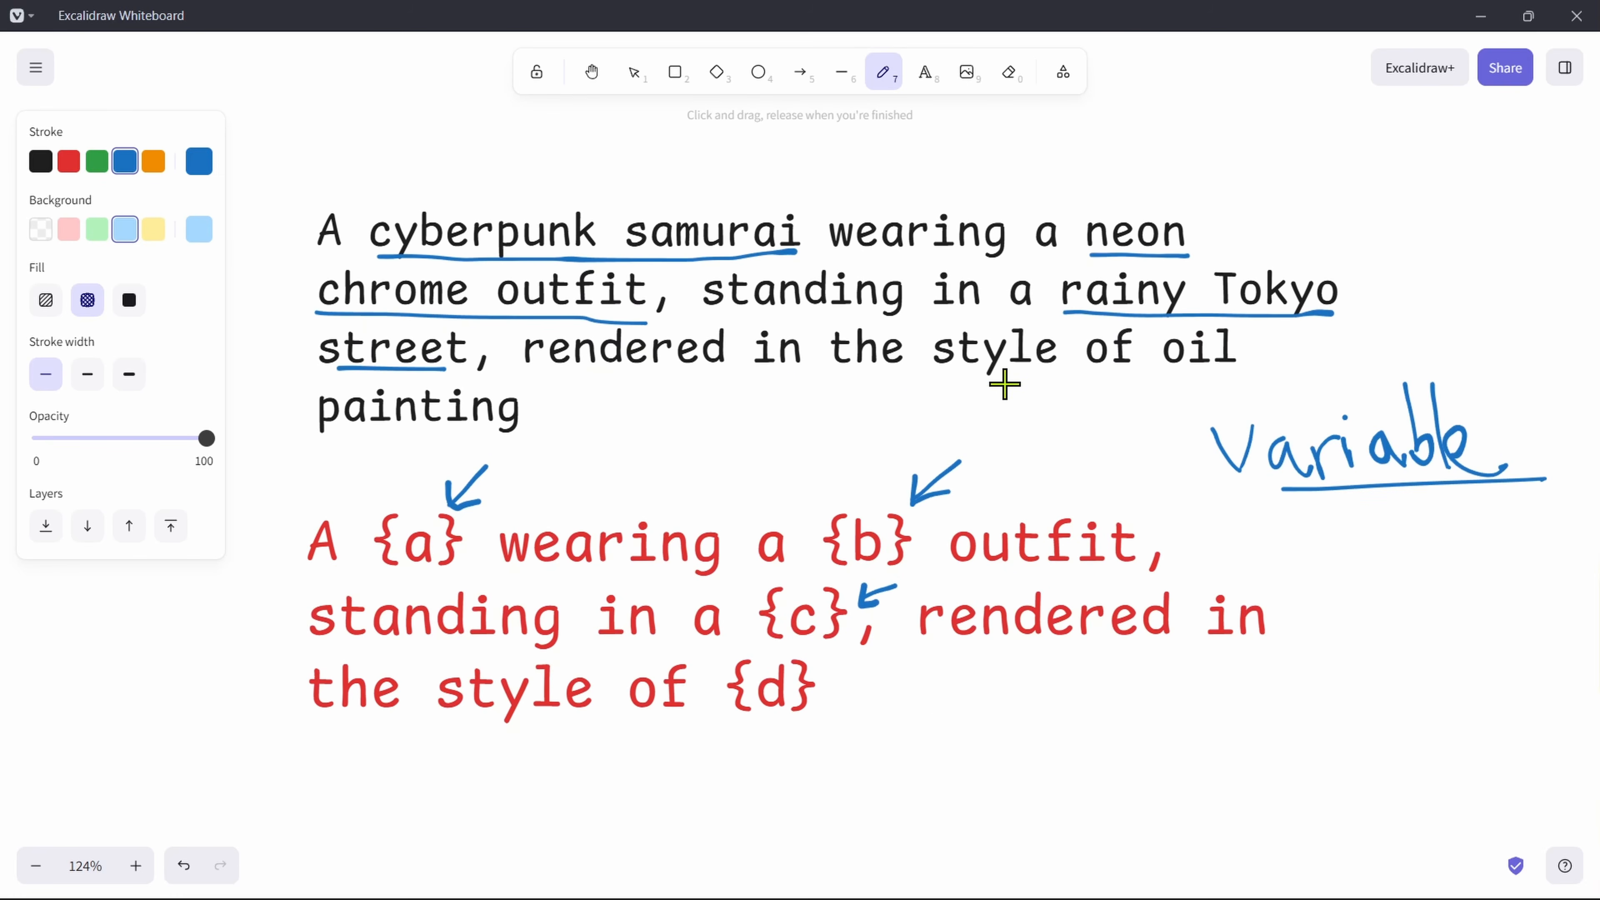
# Step: Underline "oil painting" in the sample prompt and draw an arrow pointing to the {d} placeholder
pyautogui.moveTo(1169, 373); pyautogui.dragTo(1239, 377)
pyautogui.moveTo(368, 447); pyautogui.dragTo(552, 442)
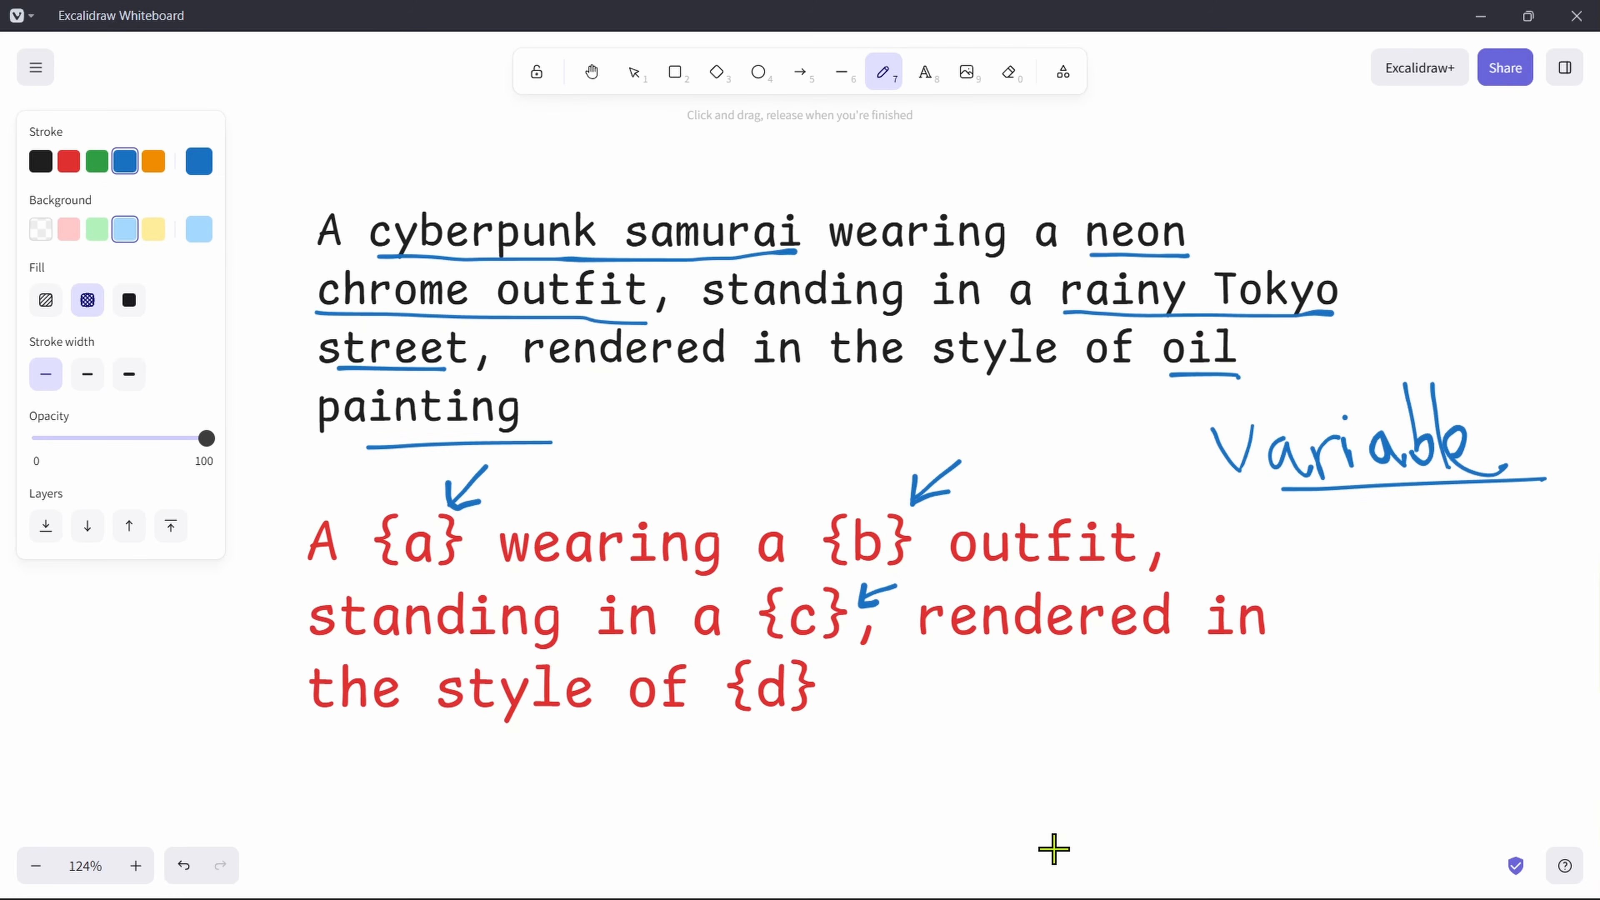
pyautogui.moveTo(948, 755)
pyautogui.mouseDown()
pyautogui.moveTo(842, 673)
pyautogui.moveTo(873, 698)
pyautogui.mouseUp()
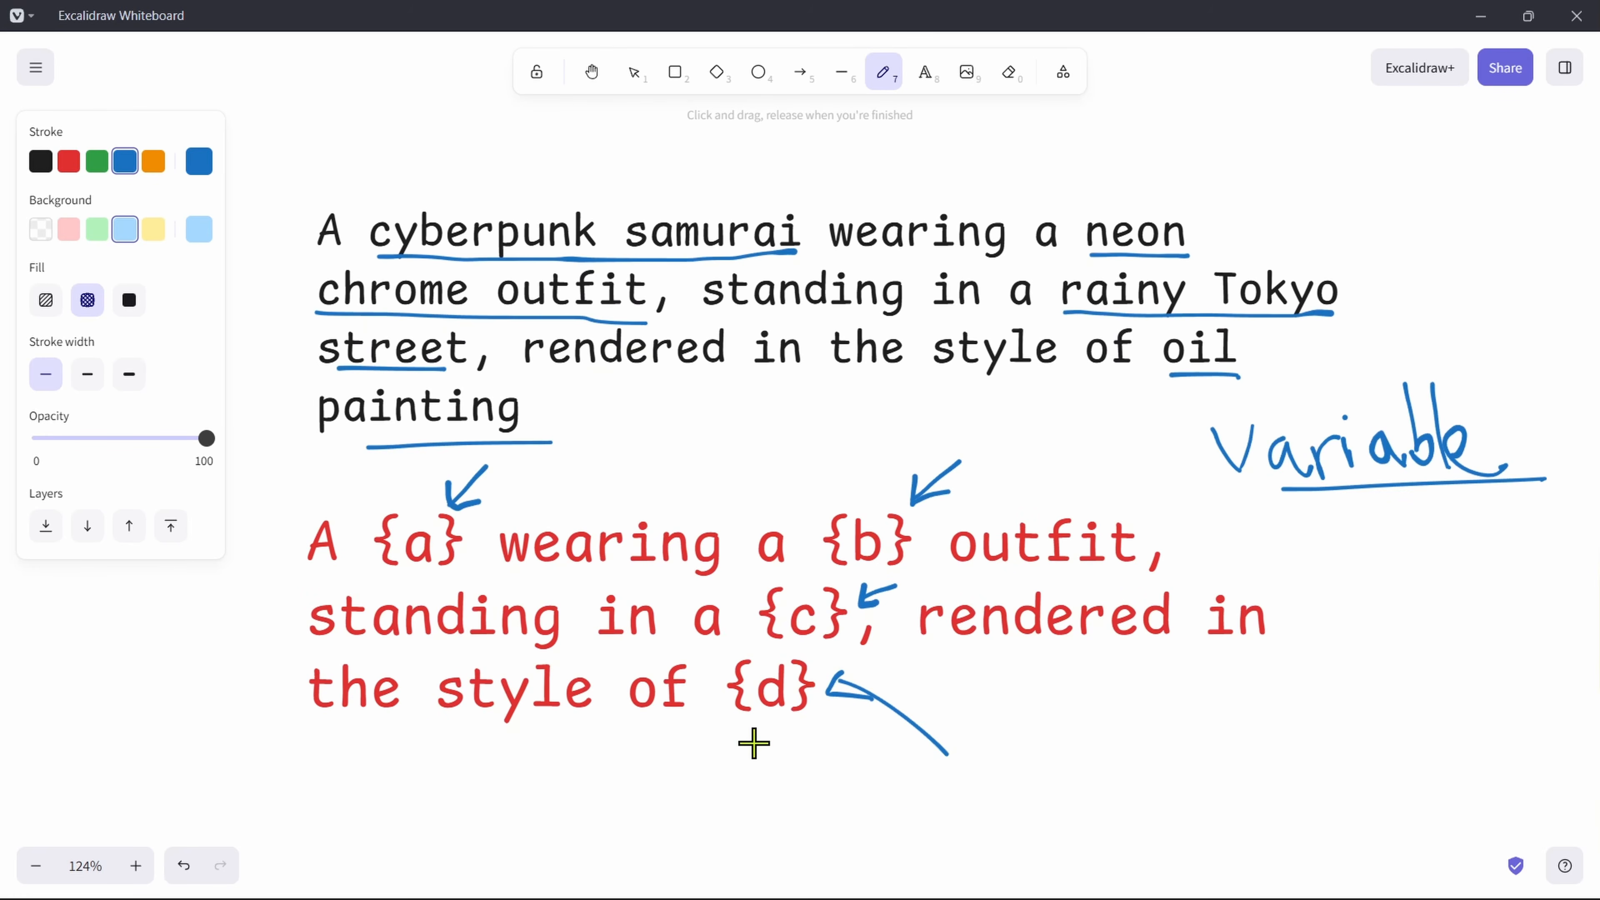
# Step: Paste the copied image listing the values for variables {a} to {d} below the red prompt template
pyautogui.moveTo(1255, 701); pyautogui.dragTo(1295, 274)
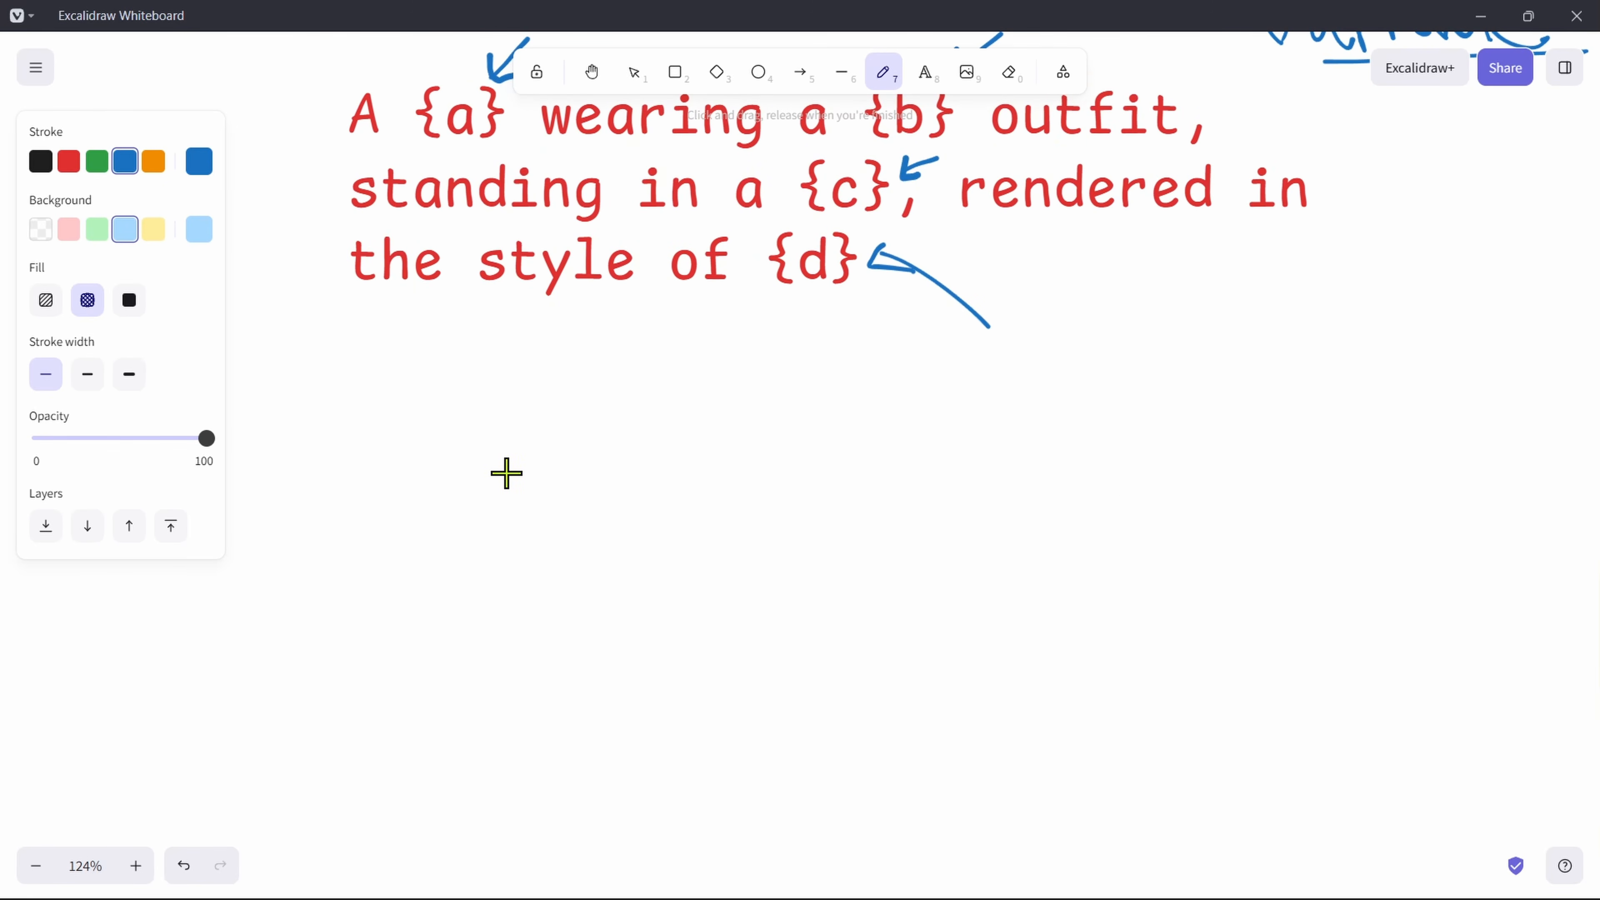
pyautogui.moveTo(888, 569)
pyautogui.mouseDown()
pyautogui.moveTo(839, 485)
pyautogui.moveTo(868, 449)
pyautogui.moveTo(821, 400)
pyautogui.moveTo(842, 390)
pyautogui.mouseUp()
pyautogui.hotkey('ctrl', 'v')
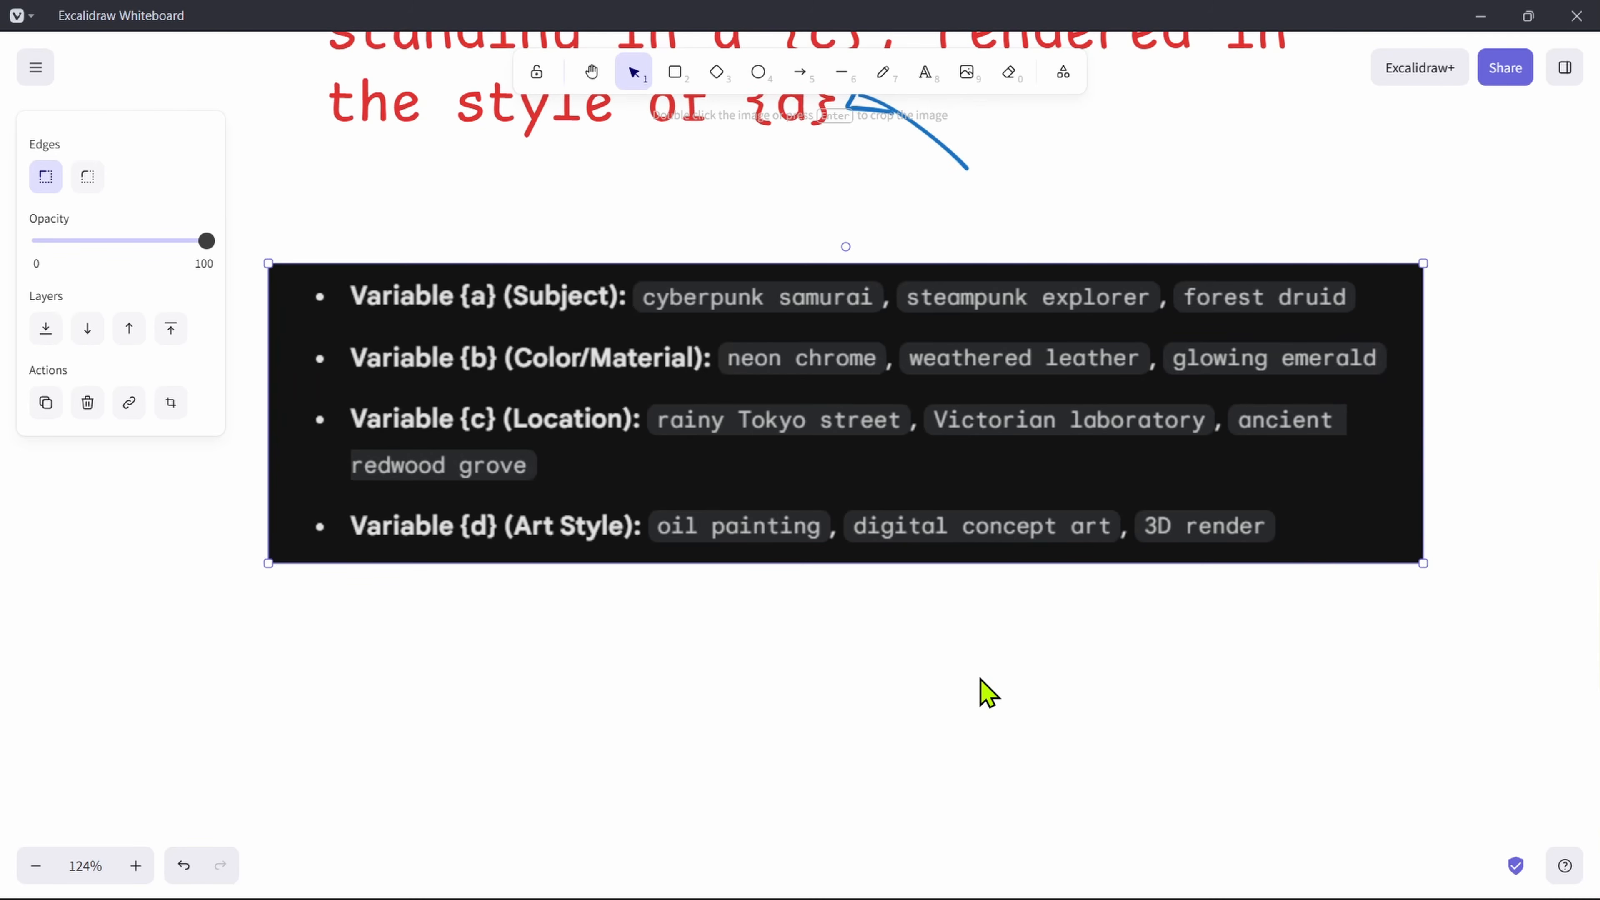
pyautogui.scroll(-3, 847, 756)
pyautogui.scroll(1, 810, 618)
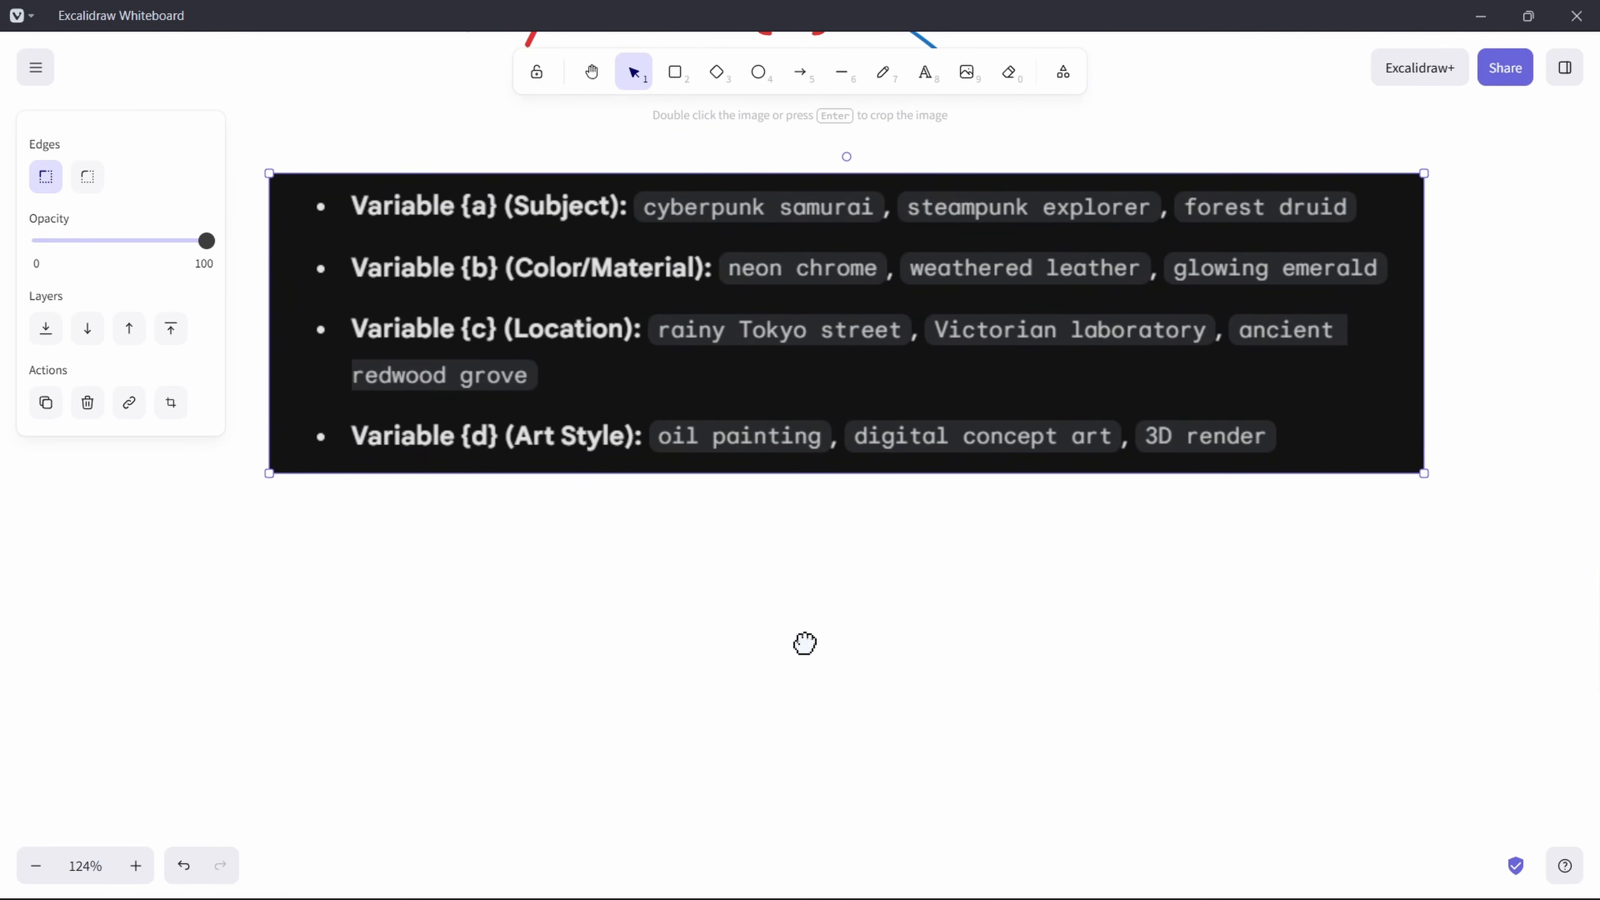
pyautogui.scroll(1, 699, 315)
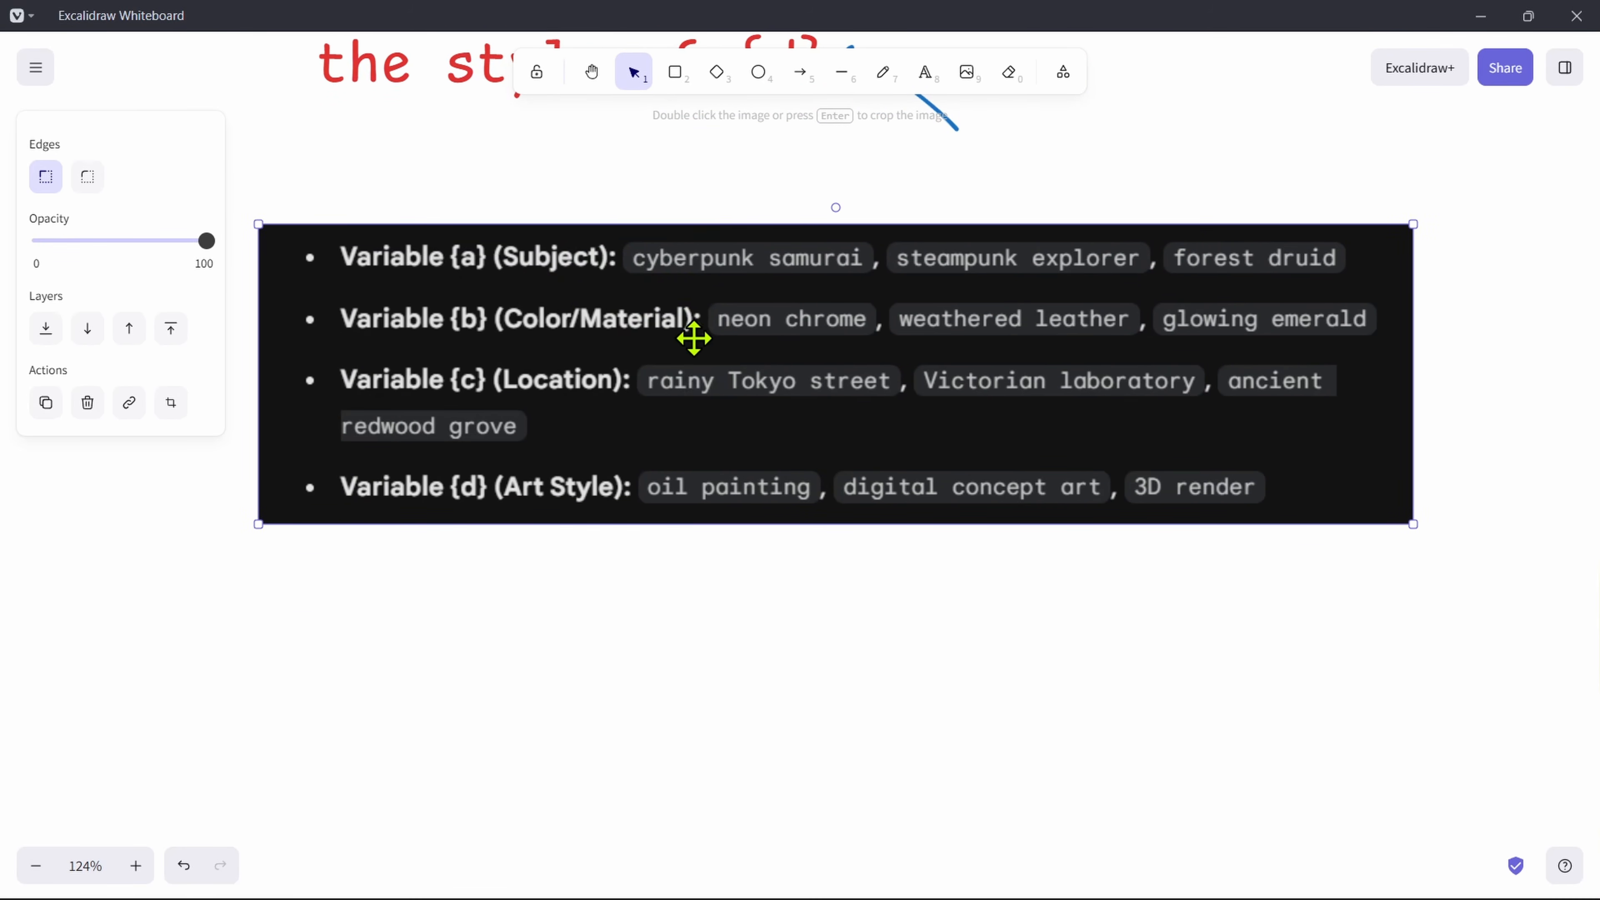
pyautogui.scroll(-1, 797, 690)
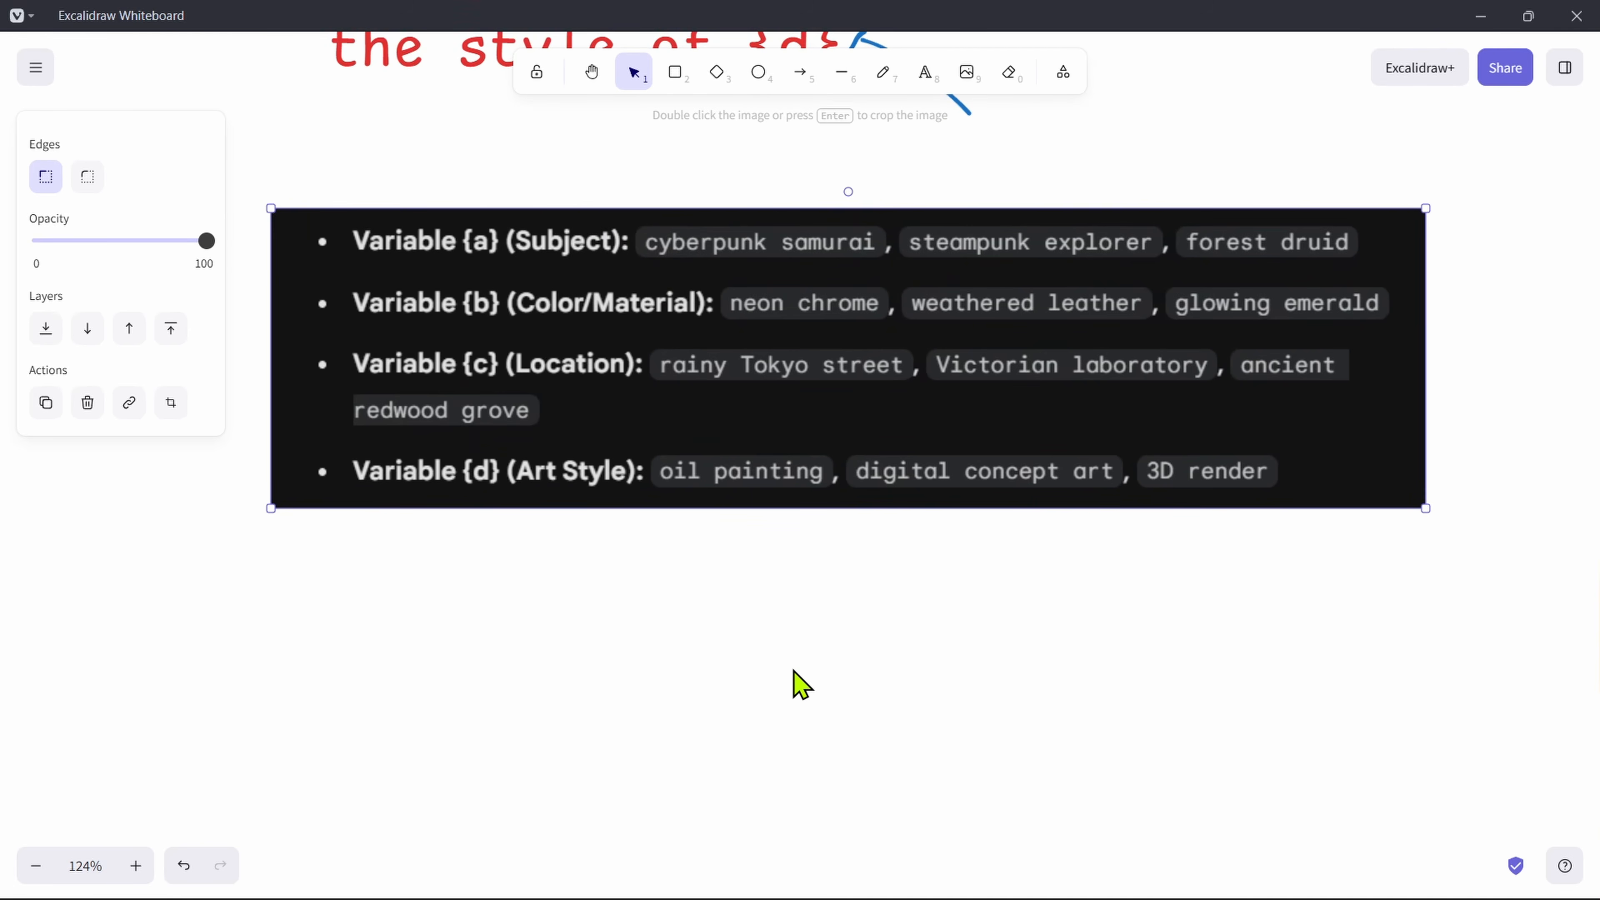
# Step: Switch to ComfyUI and move the String OutputList node so that it sits above the Step1 - Load models group
pyautogui.hotkey('alt', 'Tab')
pyautogui.moveTo(435, 500); pyautogui.dragTo(404, 781)
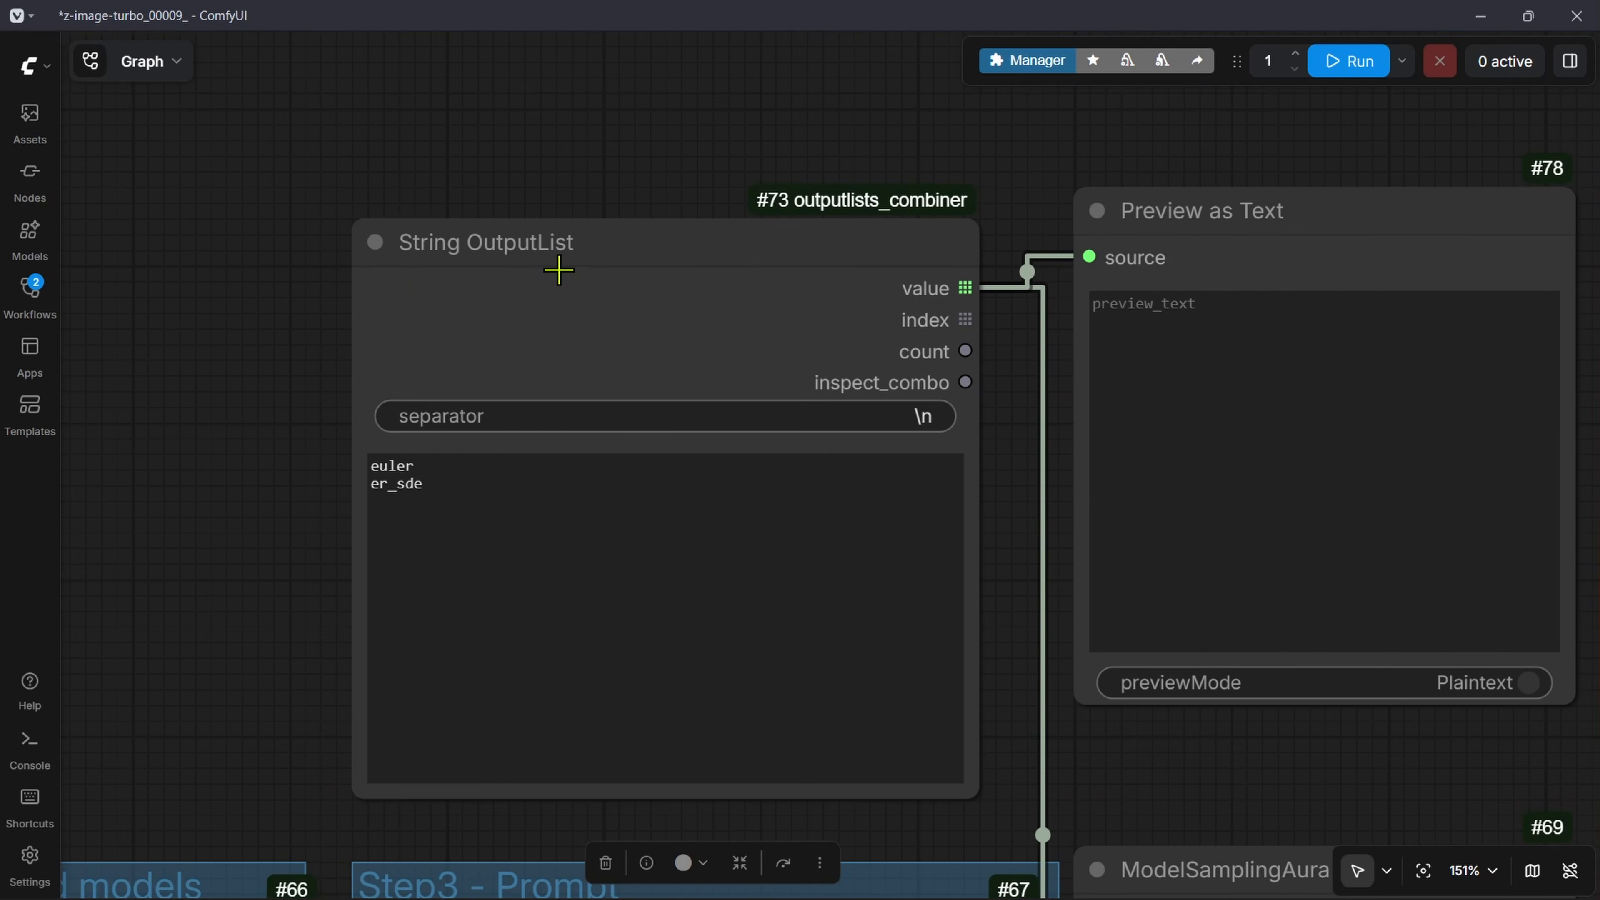
pyautogui.scroll(2, 246, 607)
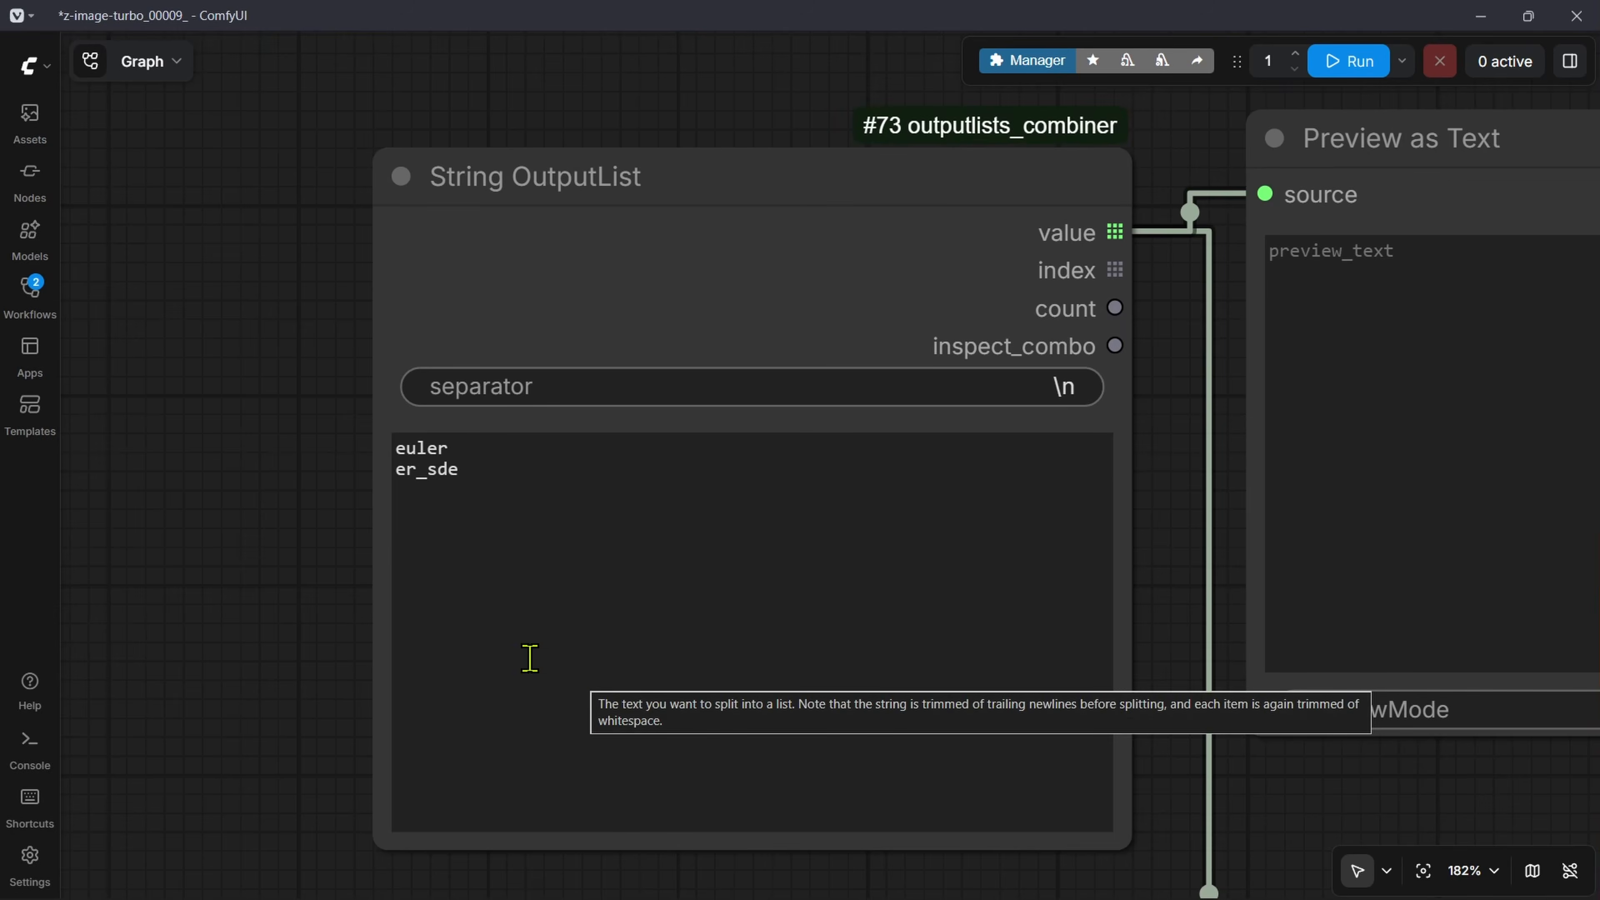
pyautogui.scroll(-5, 374, 583)
pyautogui.moveTo(622, 686); pyautogui.dragTo(672, 494)
pyautogui.moveTo(662, 207); pyautogui.dragTo(286, 206)
pyautogui.moveTo(434, 529); pyautogui.dragTo(625, 390)
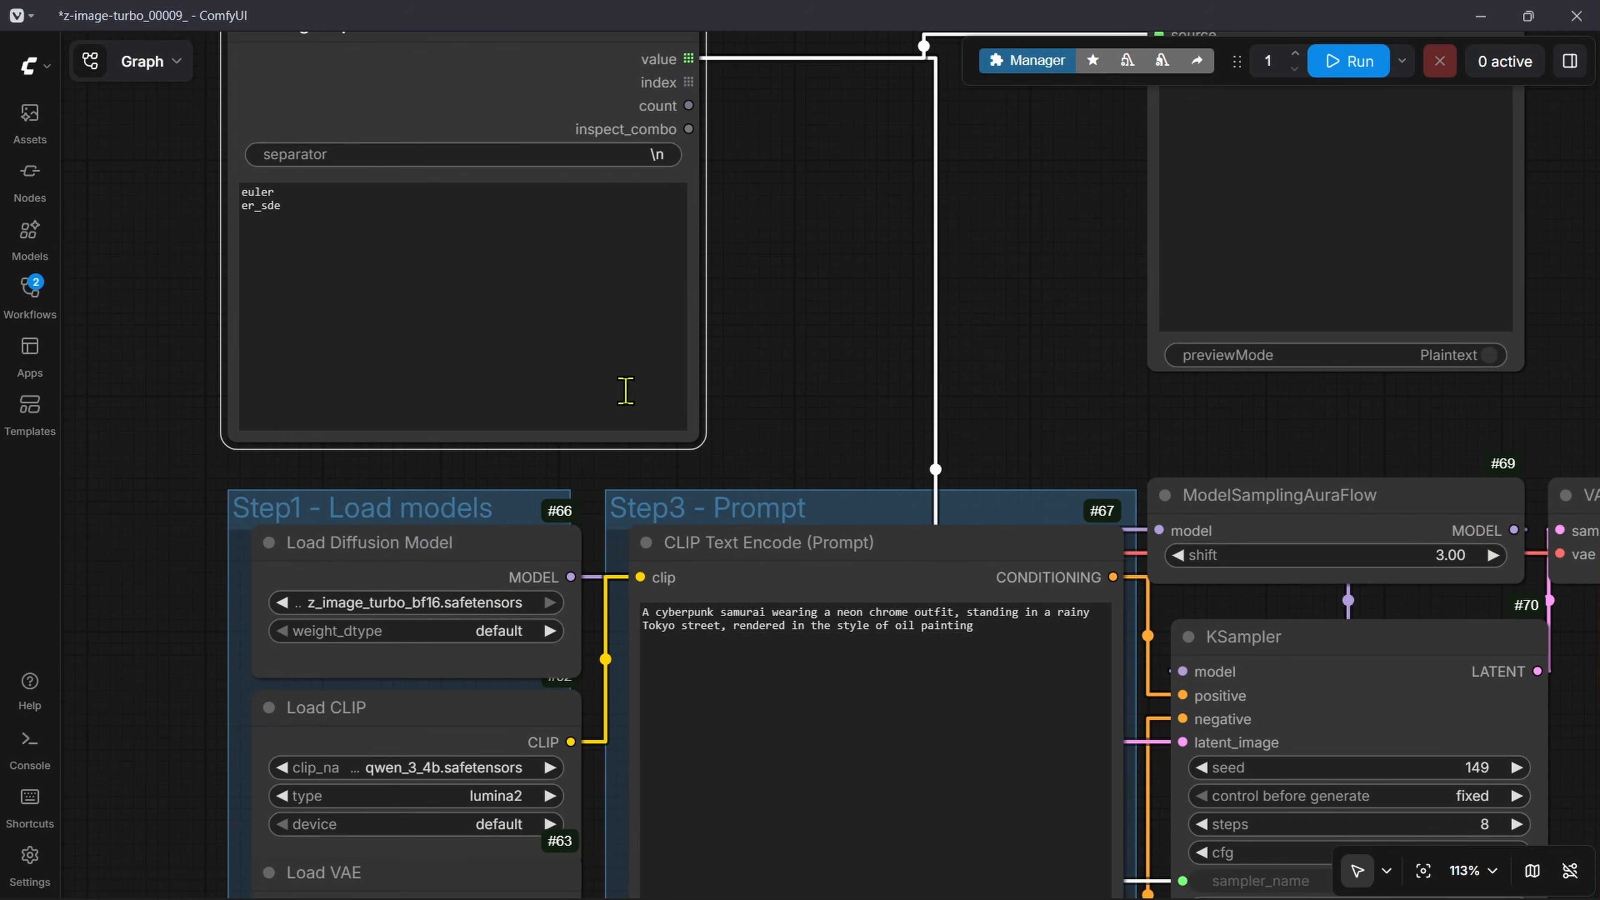
pyautogui.scroll(-3, 670, 168)
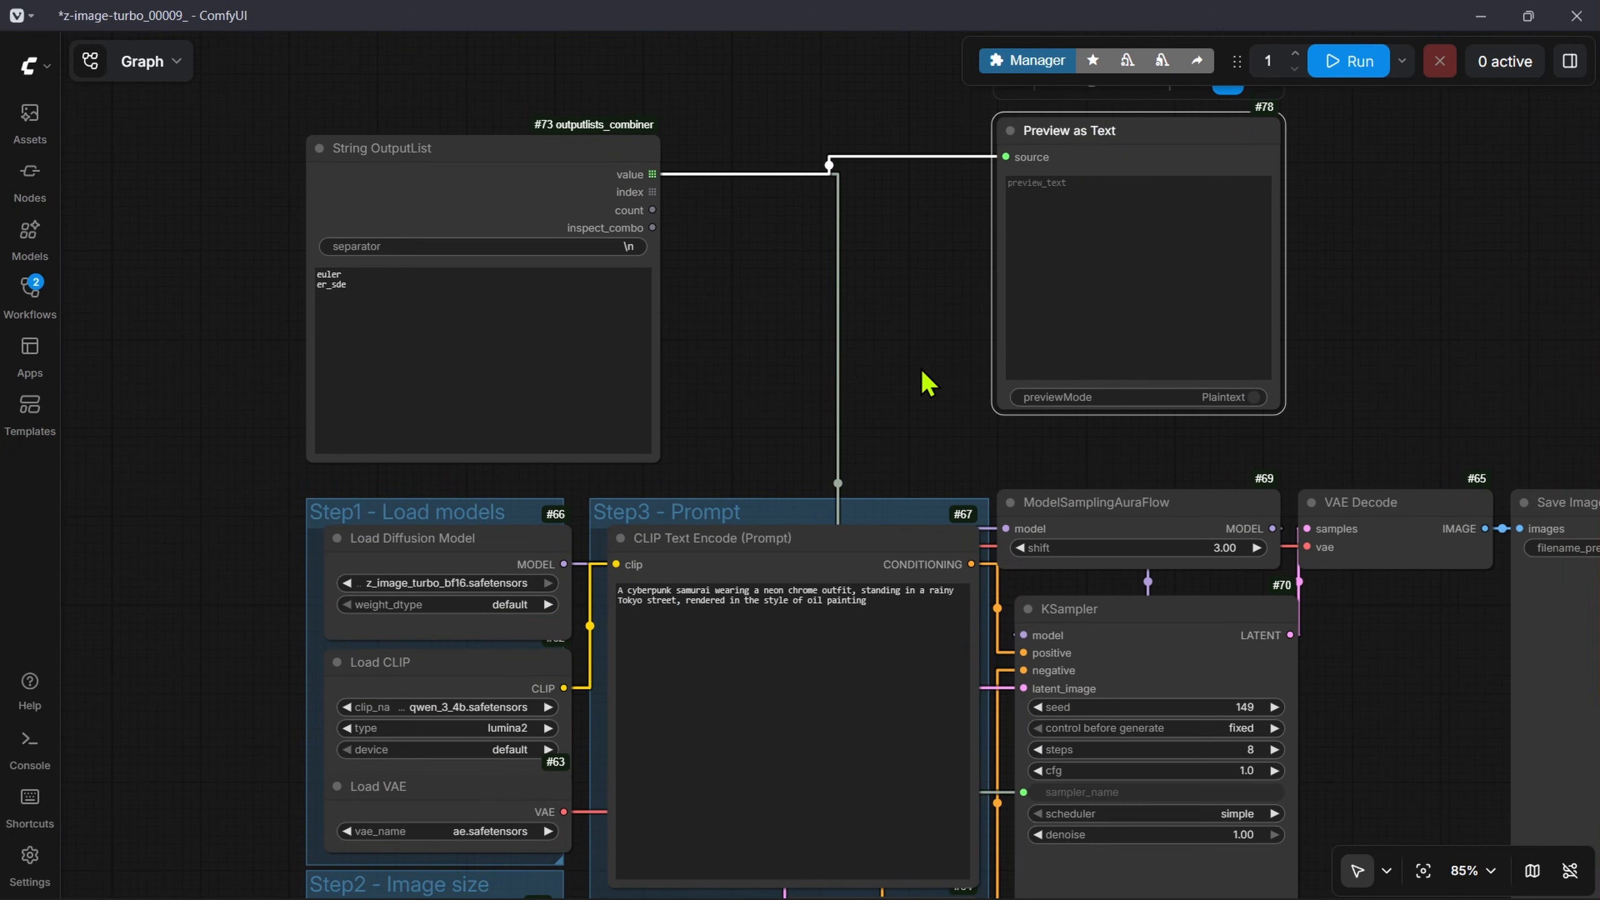
pyautogui.click(922, 374)
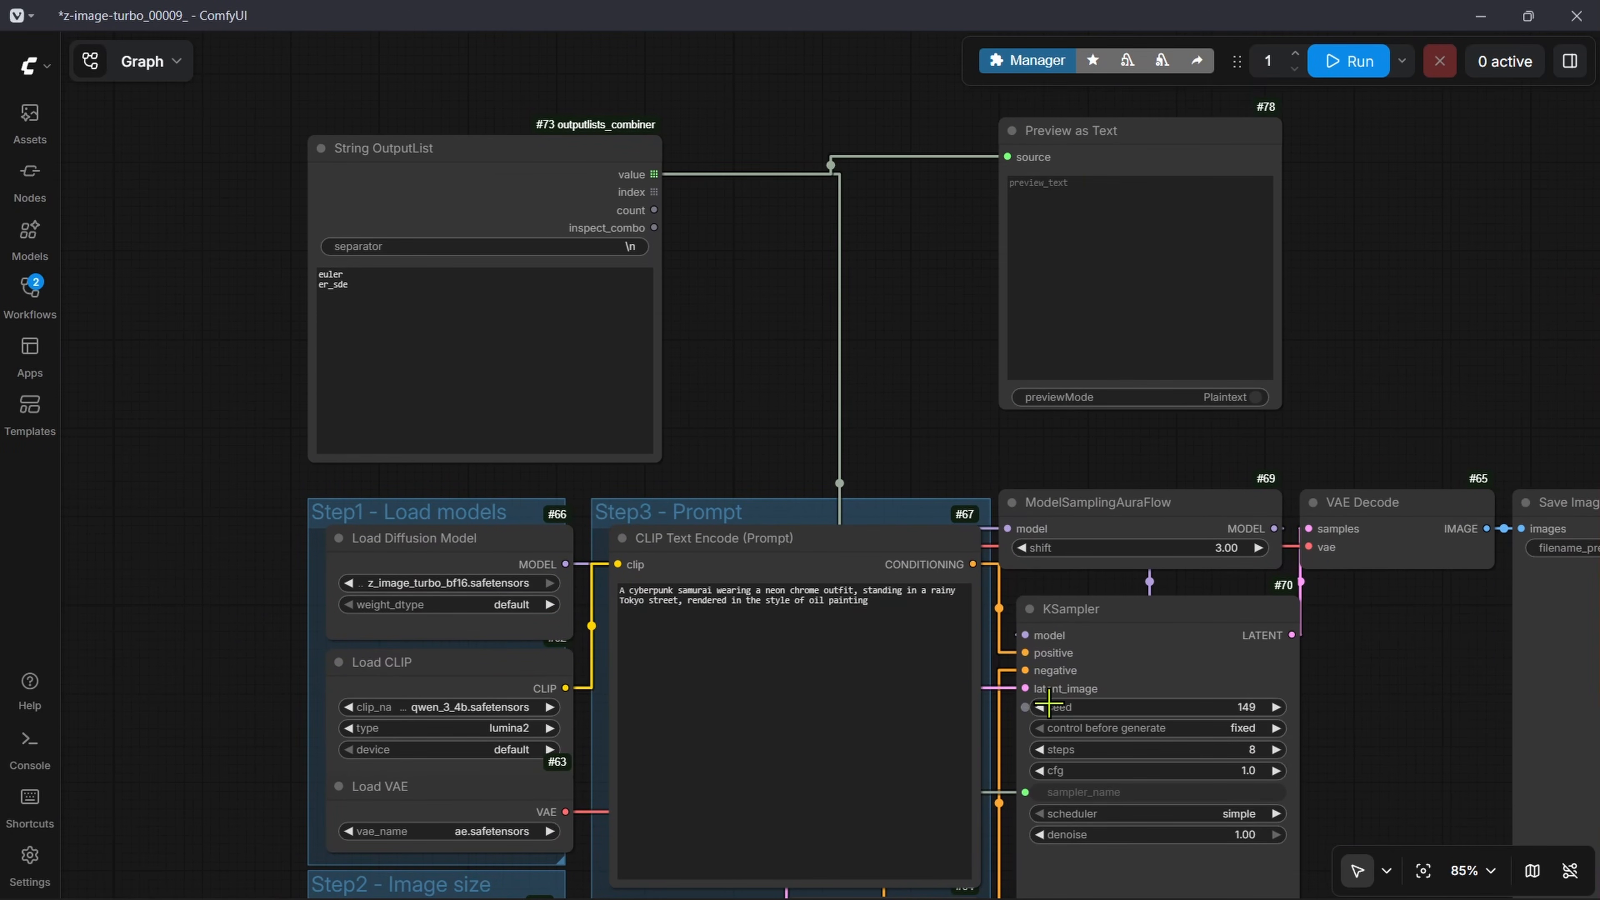
# Step: Disconnect the list from KSampler's sampler_name and link the String OutputList value output to the CLIP Text Encode node's text input
pyautogui.moveTo(1026, 690)
pyautogui.mouseDown()
pyautogui.moveTo(842, 307)
pyautogui.moveTo(964, 473)
pyautogui.moveTo(1025, 688)
pyautogui.mouseUp()
pyautogui.moveTo(1025, 792); pyautogui.dragTo(851, 280)
pyautogui.click(936, 250)
pyautogui.moveTo(630, 177); pyautogui.dragTo(652, 625)
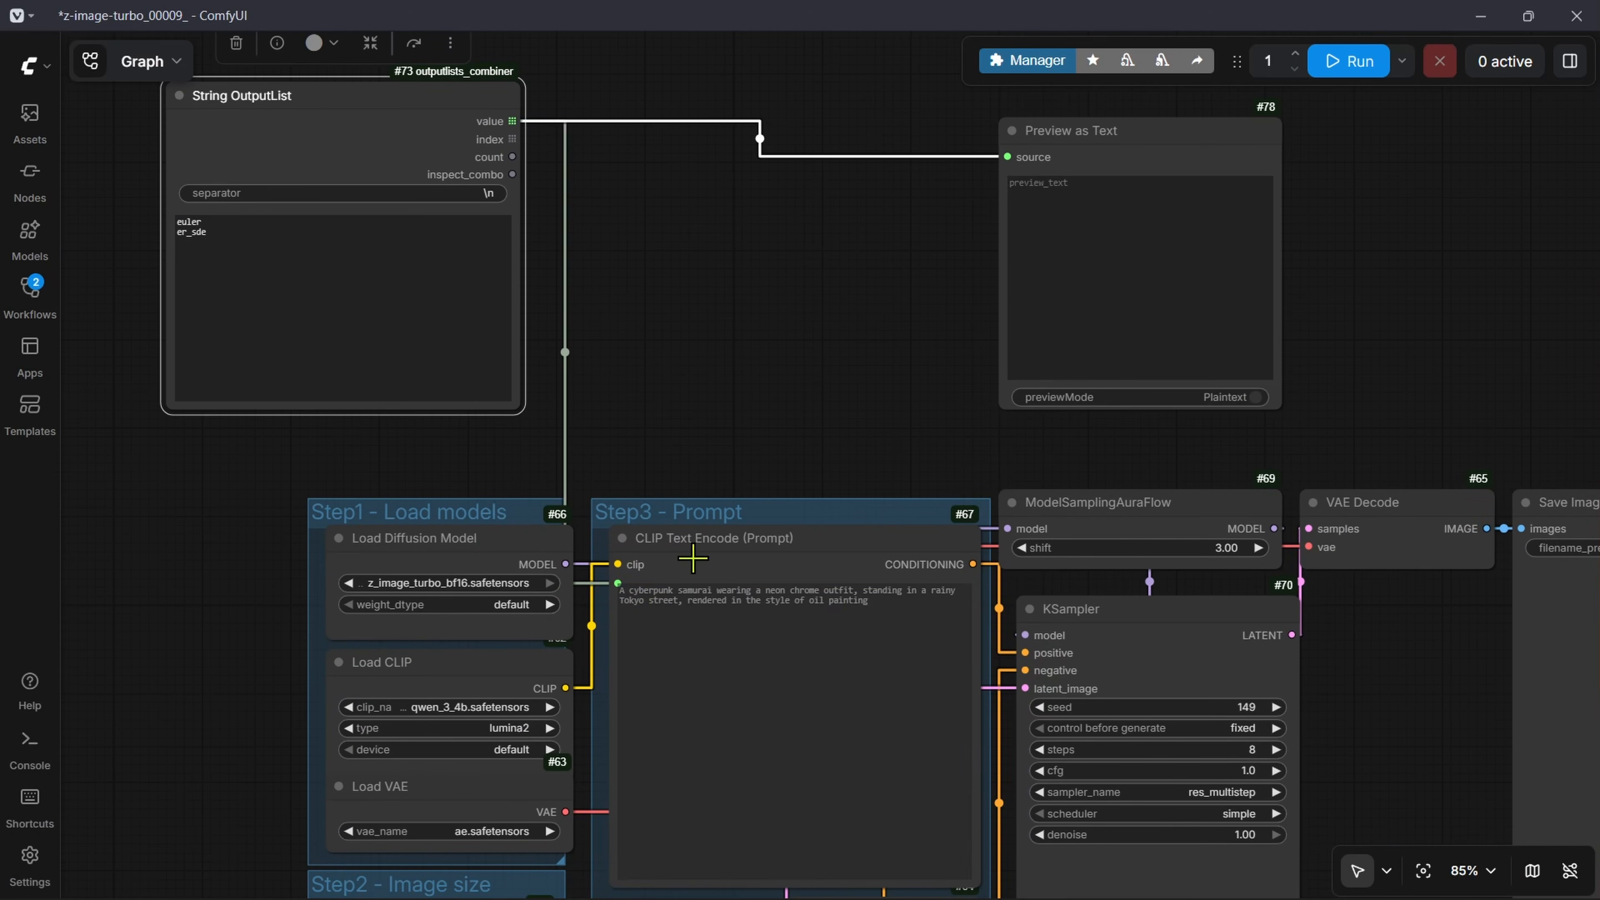
pyautogui.moveTo(422, 104); pyautogui.dragTo(457, 175)
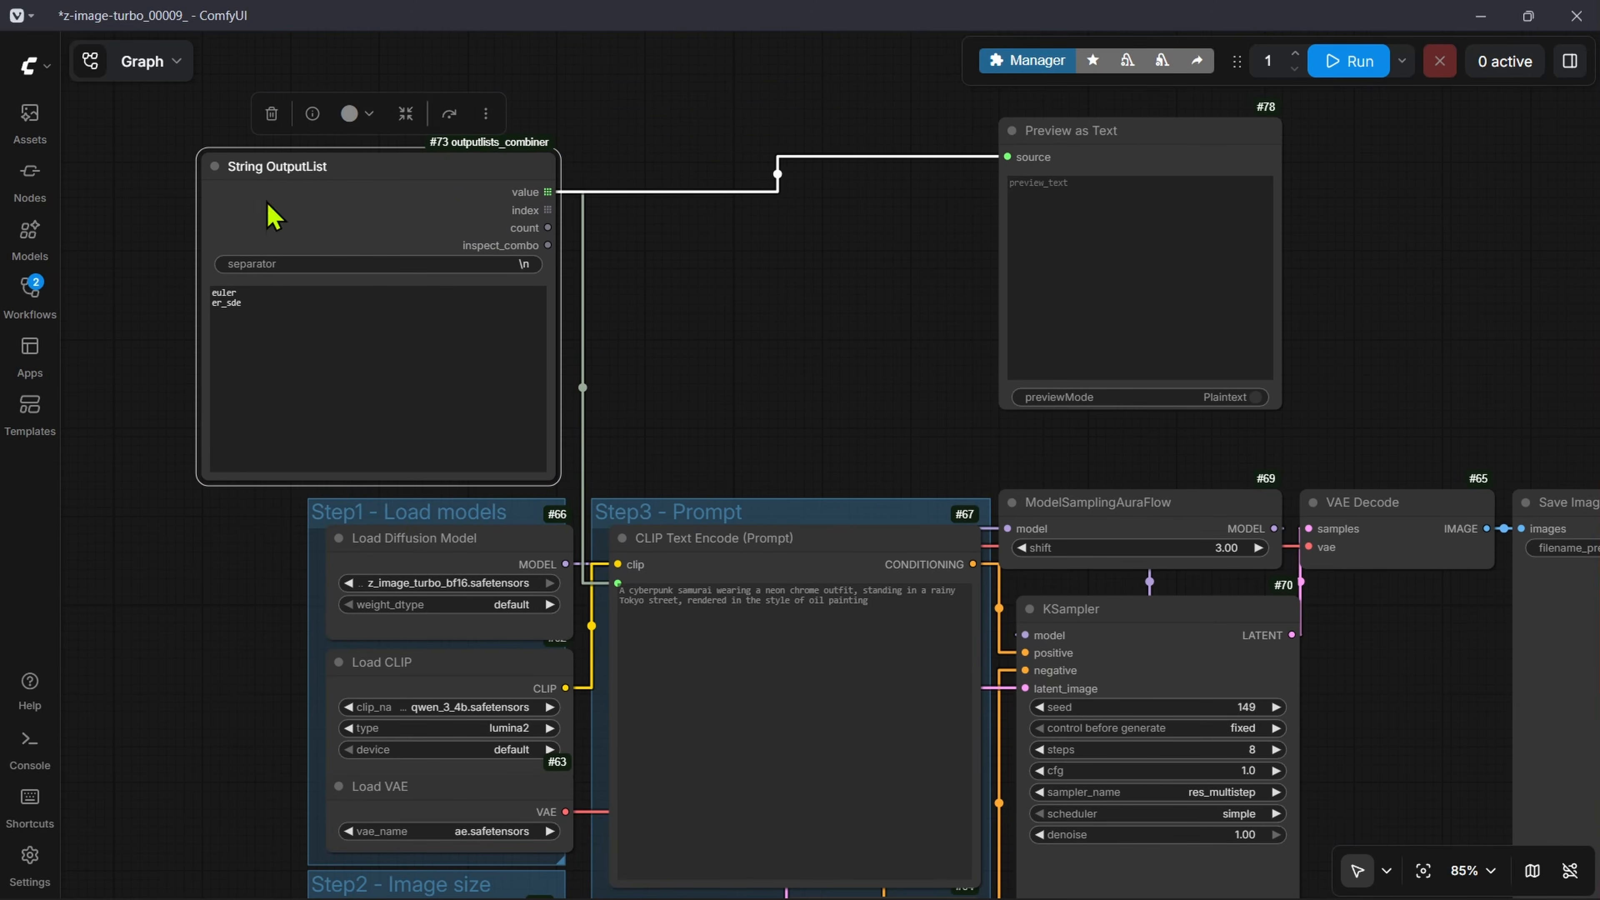
# Step: Review the String OutputList text, then switch to Excalidraw and check the prompt template against the value lists for its four variables
pyautogui.scroll(2, 1035, 464)
pyautogui.moveTo(567, 443); pyautogui.dragTo(454, 385)
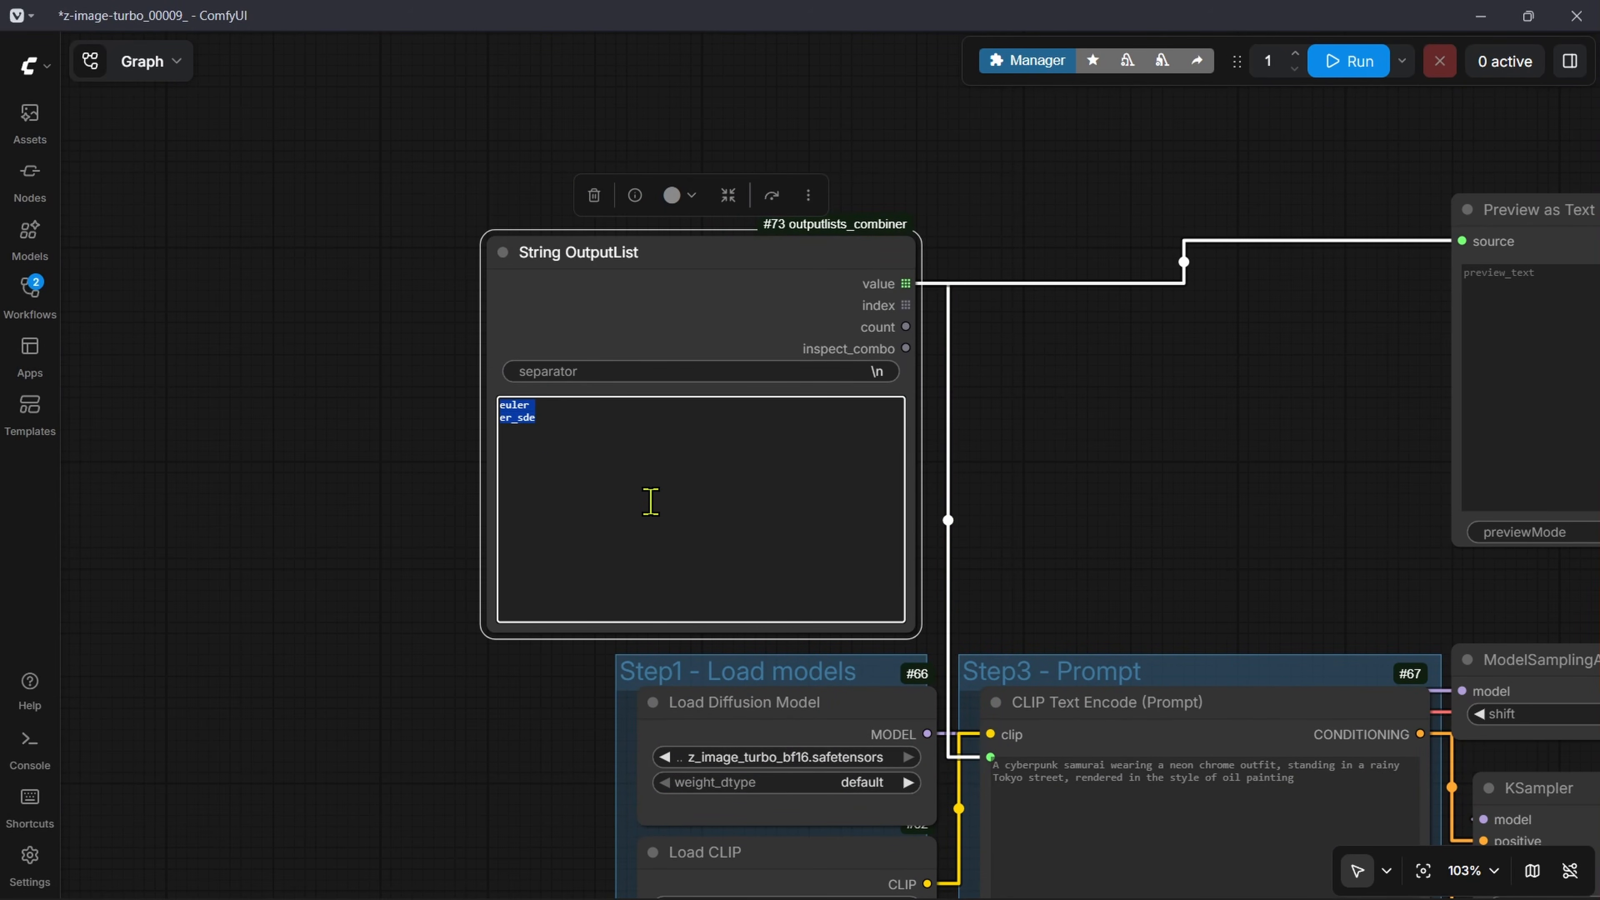
pyautogui.hotkey('ctrl', 'Tab')
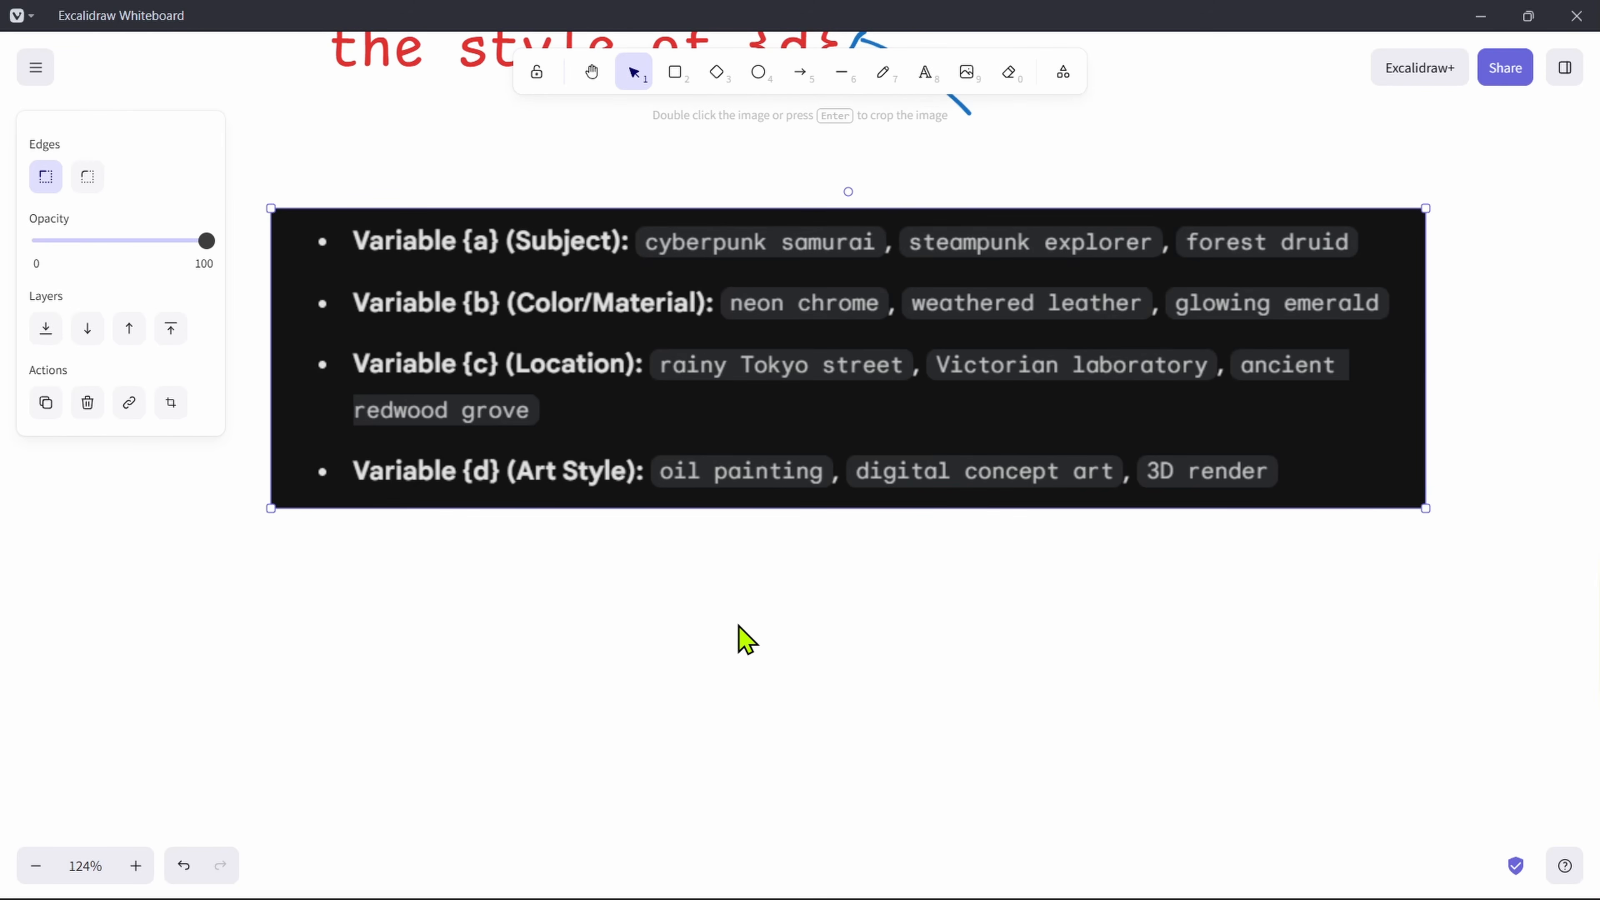
pyautogui.scroll(2, 846, 574)
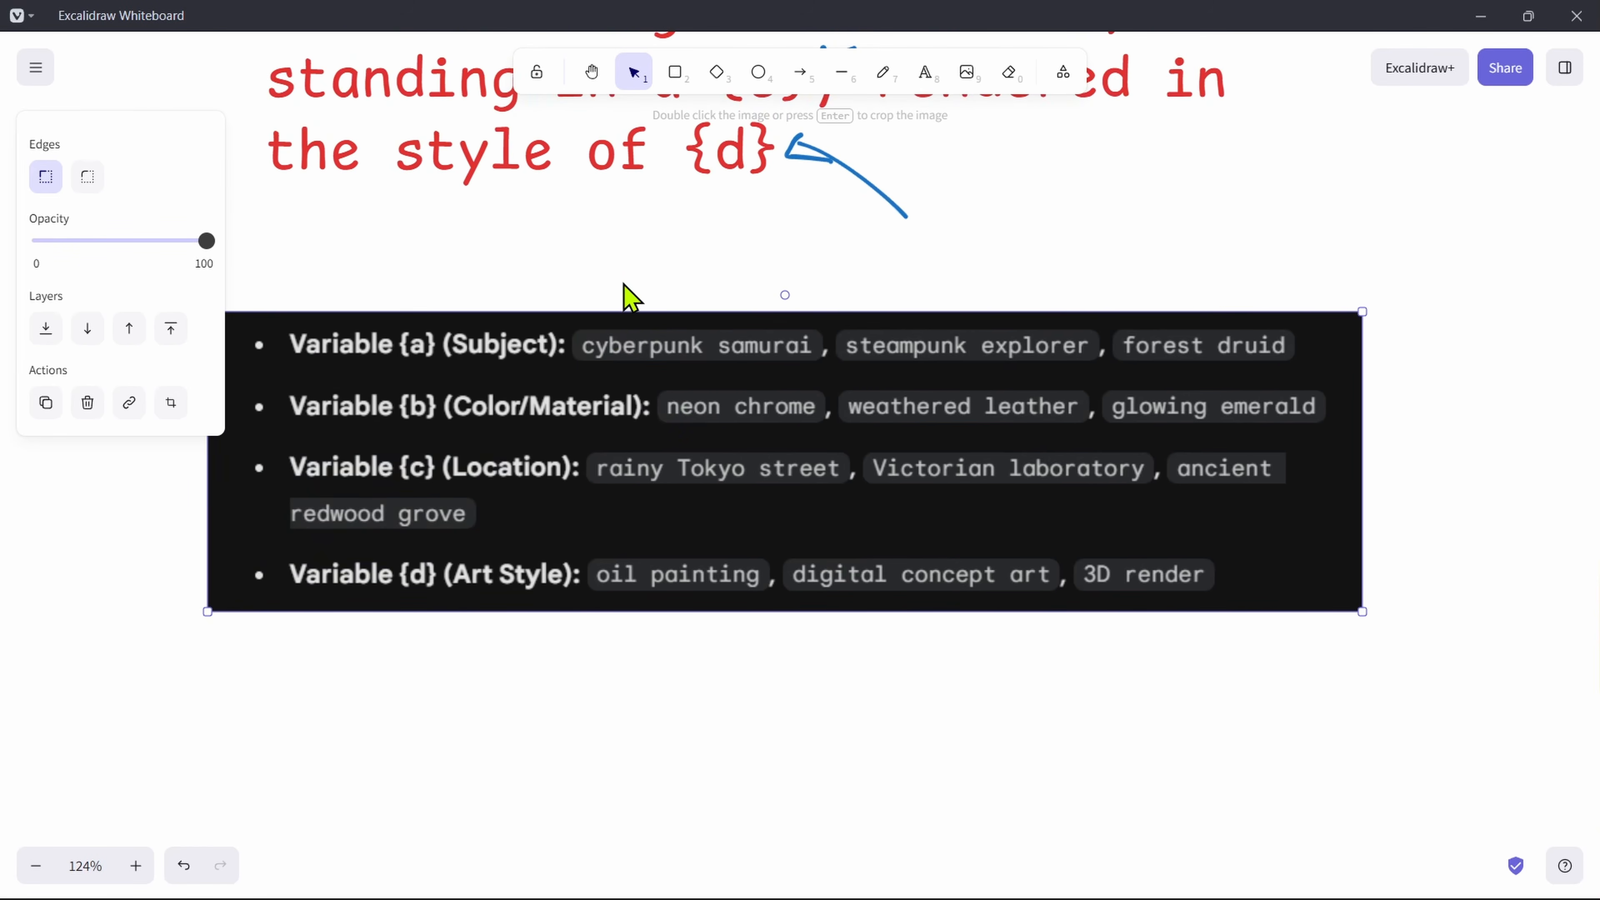
pyautogui.scroll(4, 628, 296)
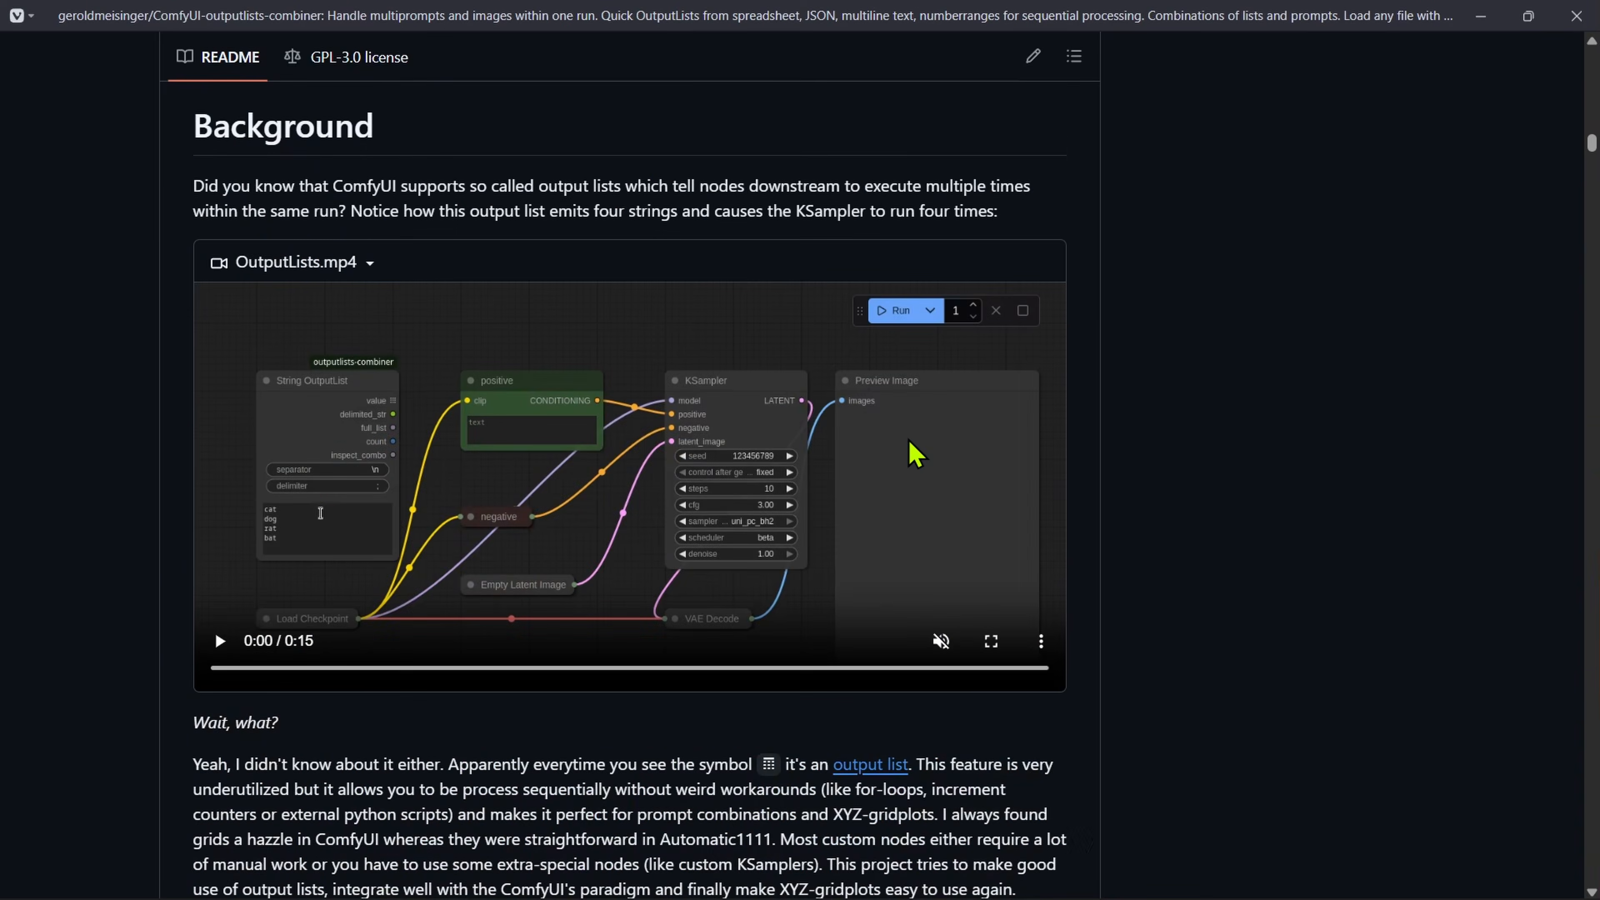
# Step: Switch to the ComfyUI-outputlists-combiner README and look through its list nodes, including the OutputLists Combinations section
pyautogui.scroll(-15, 906, 451)
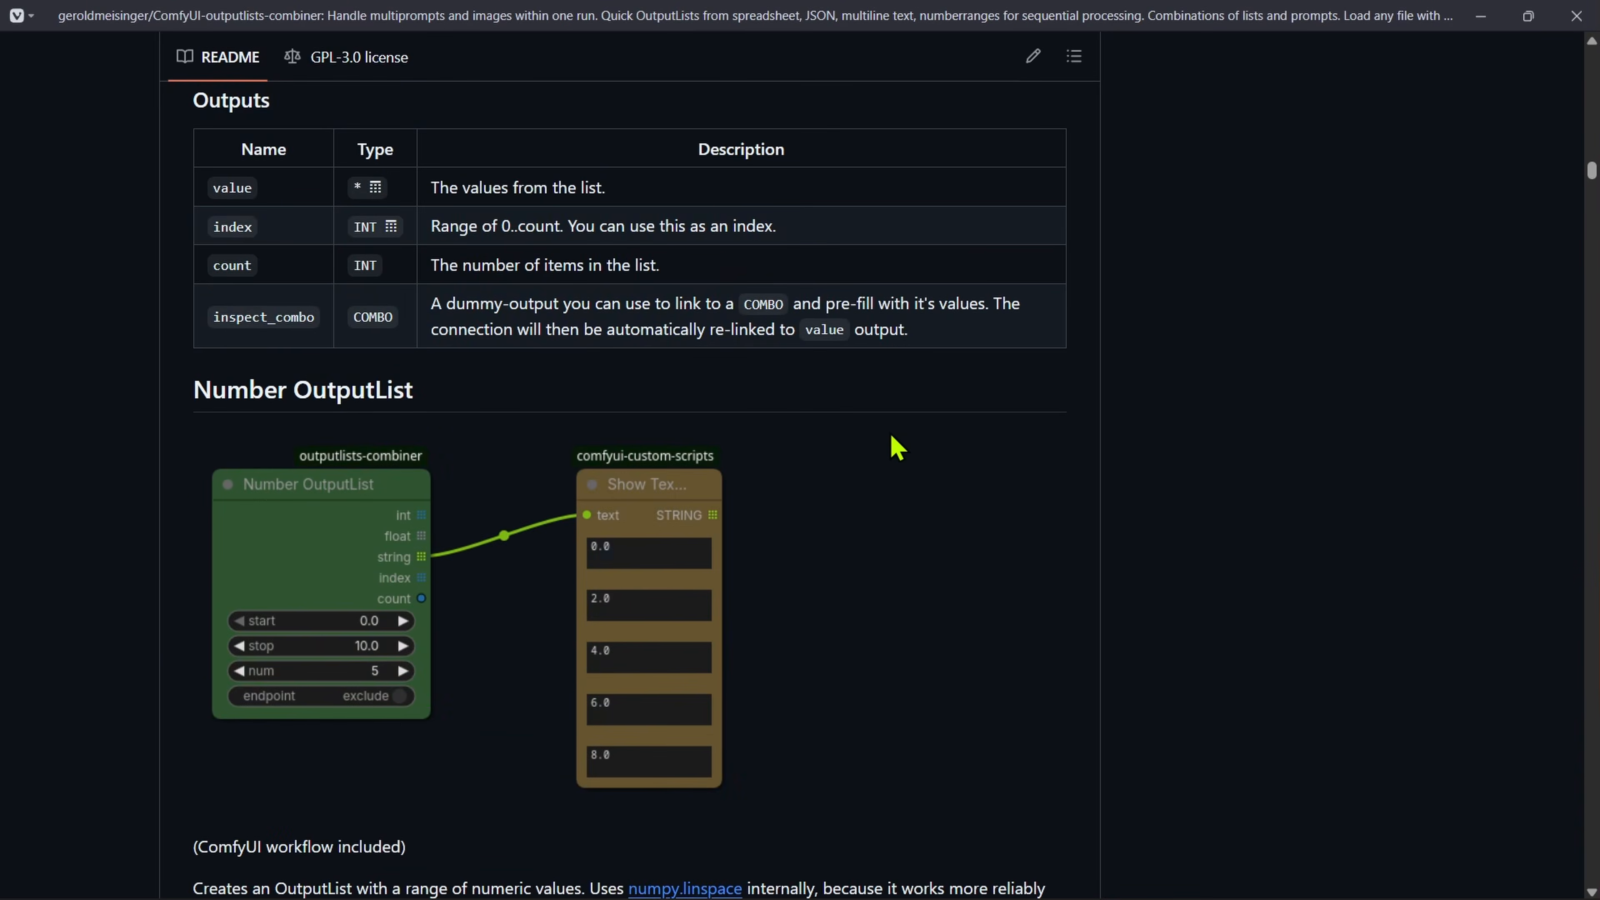
pyautogui.scroll(3, 818, 466)
pyautogui.scroll(-20, 786, 482)
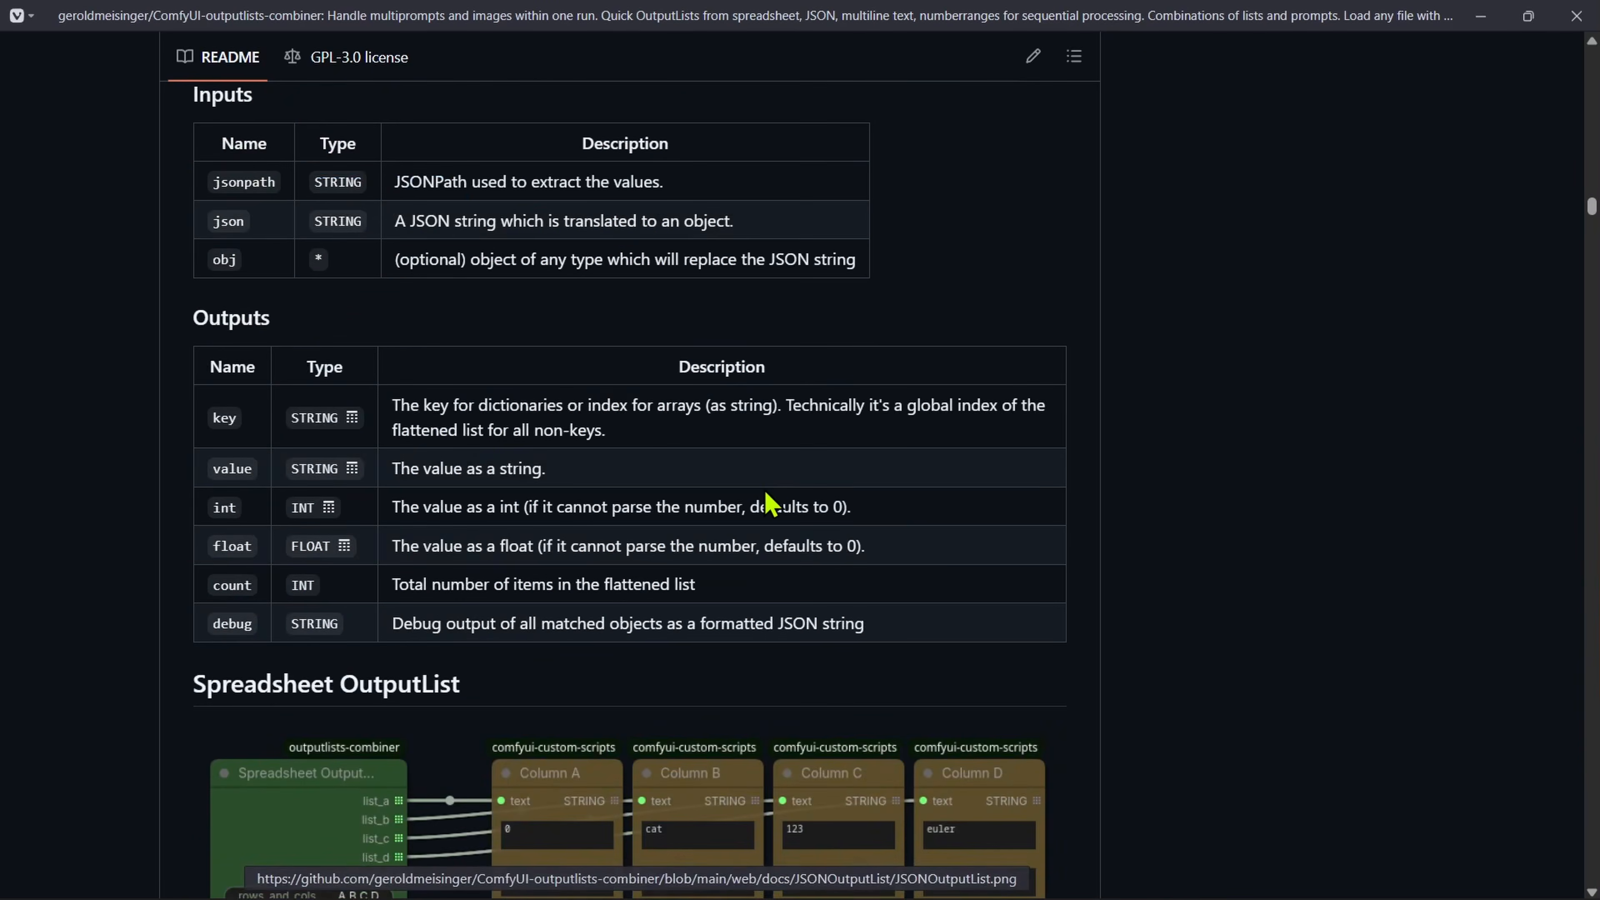
pyautogui.scroll(-15, 752, 501)
pyautogui.scroll(-4, 357, 482)
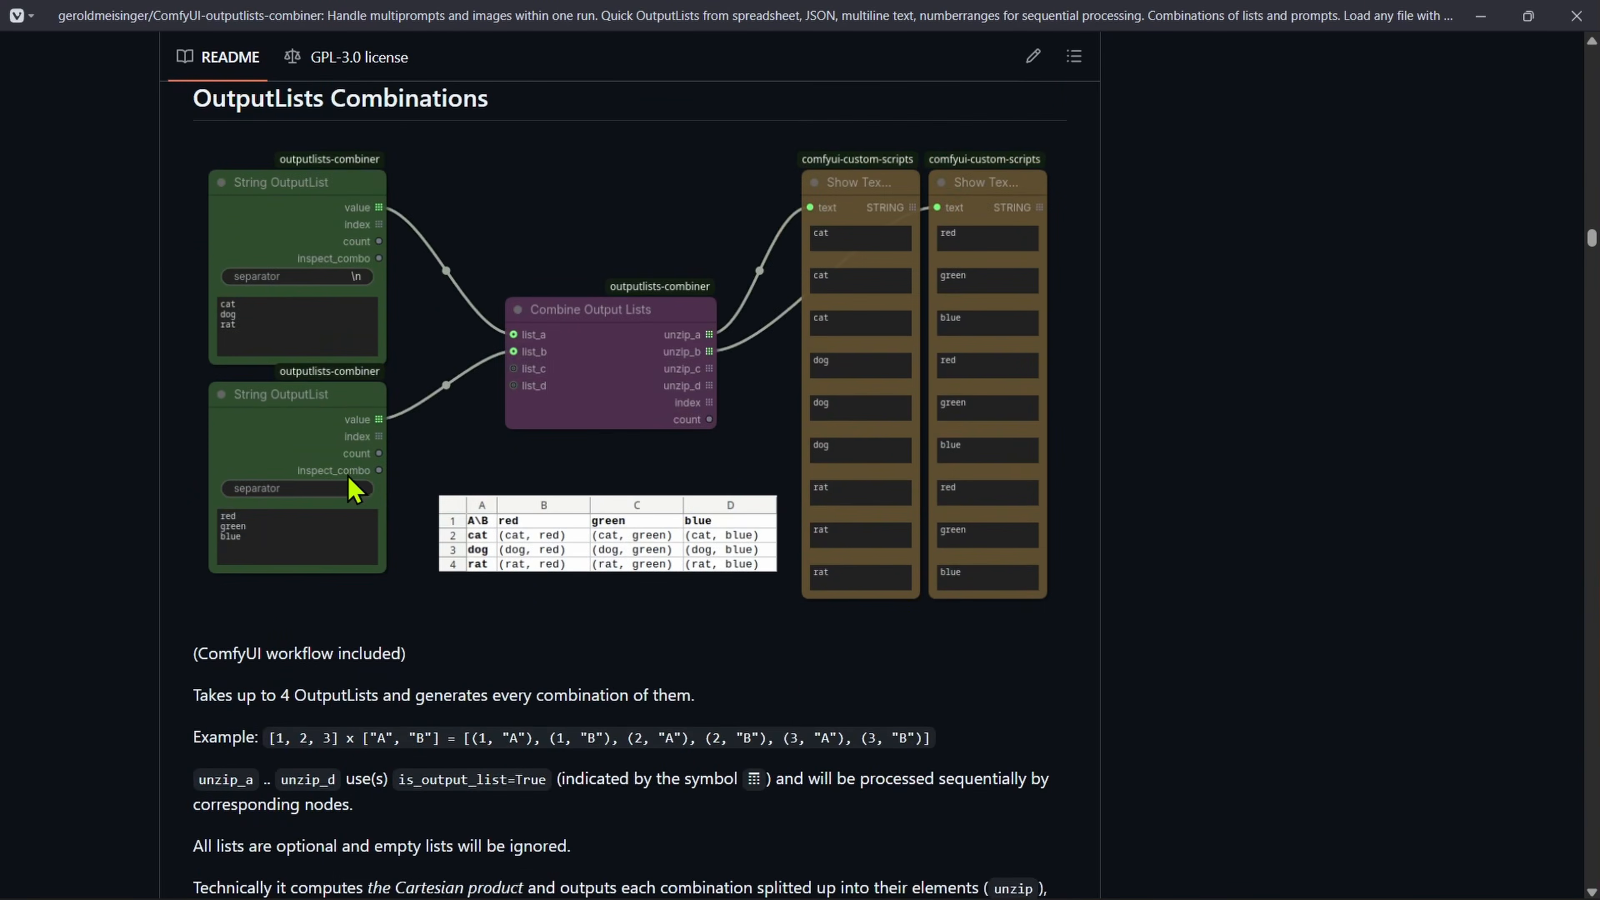
pyautogui.scroll(20, 362, 495)
pyautogui.scroll(-10, 359, 491)
# Step: Read the README's Combine prompts example and highlight how its animal and colour lists are combined
pyautogui.moveTo(245, 211); pyautogui.dragTo(398, 211)
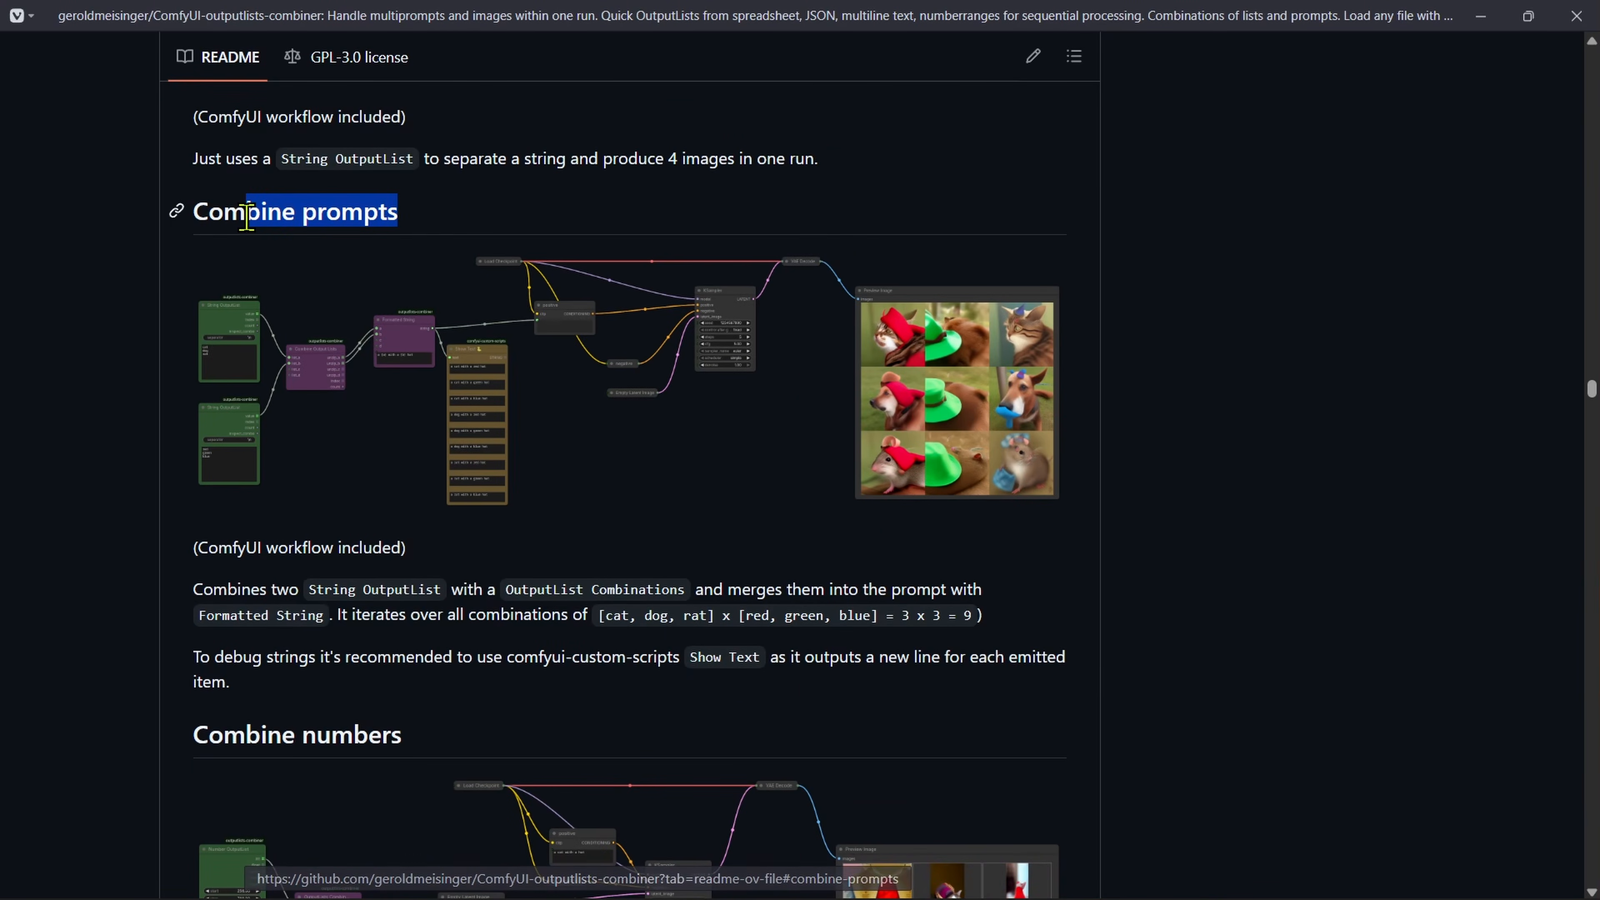
pyautogui.moveTo(296, 722); pyautogui.dragTo(143, 561)
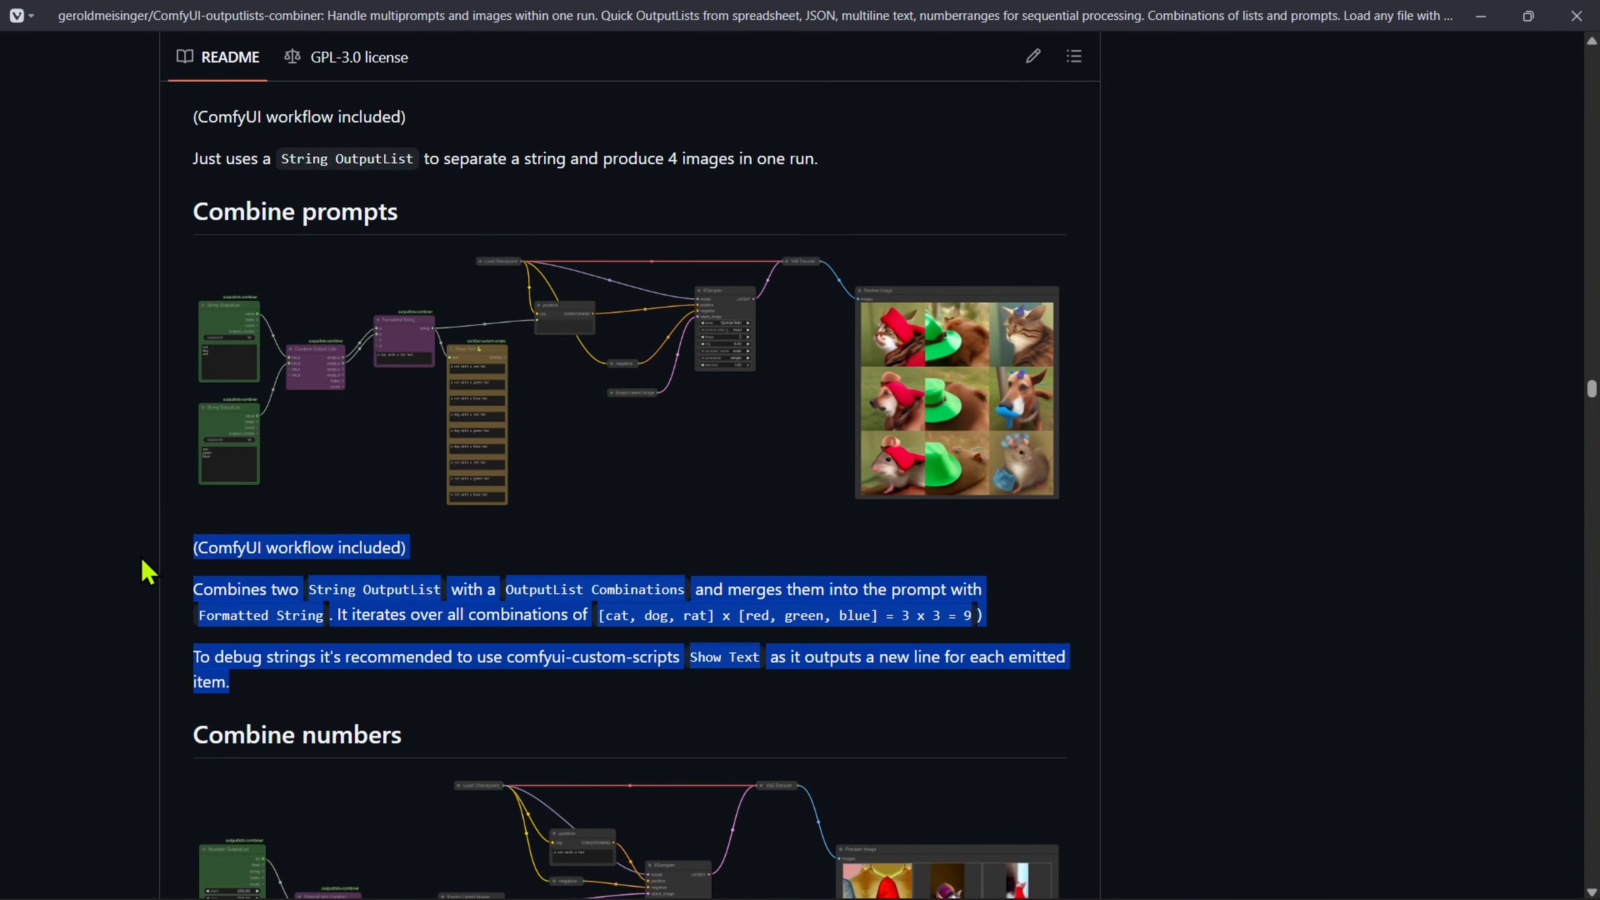
pyautogui.click(380, 656)
pyautogui.scroll(-2, 225, 508)
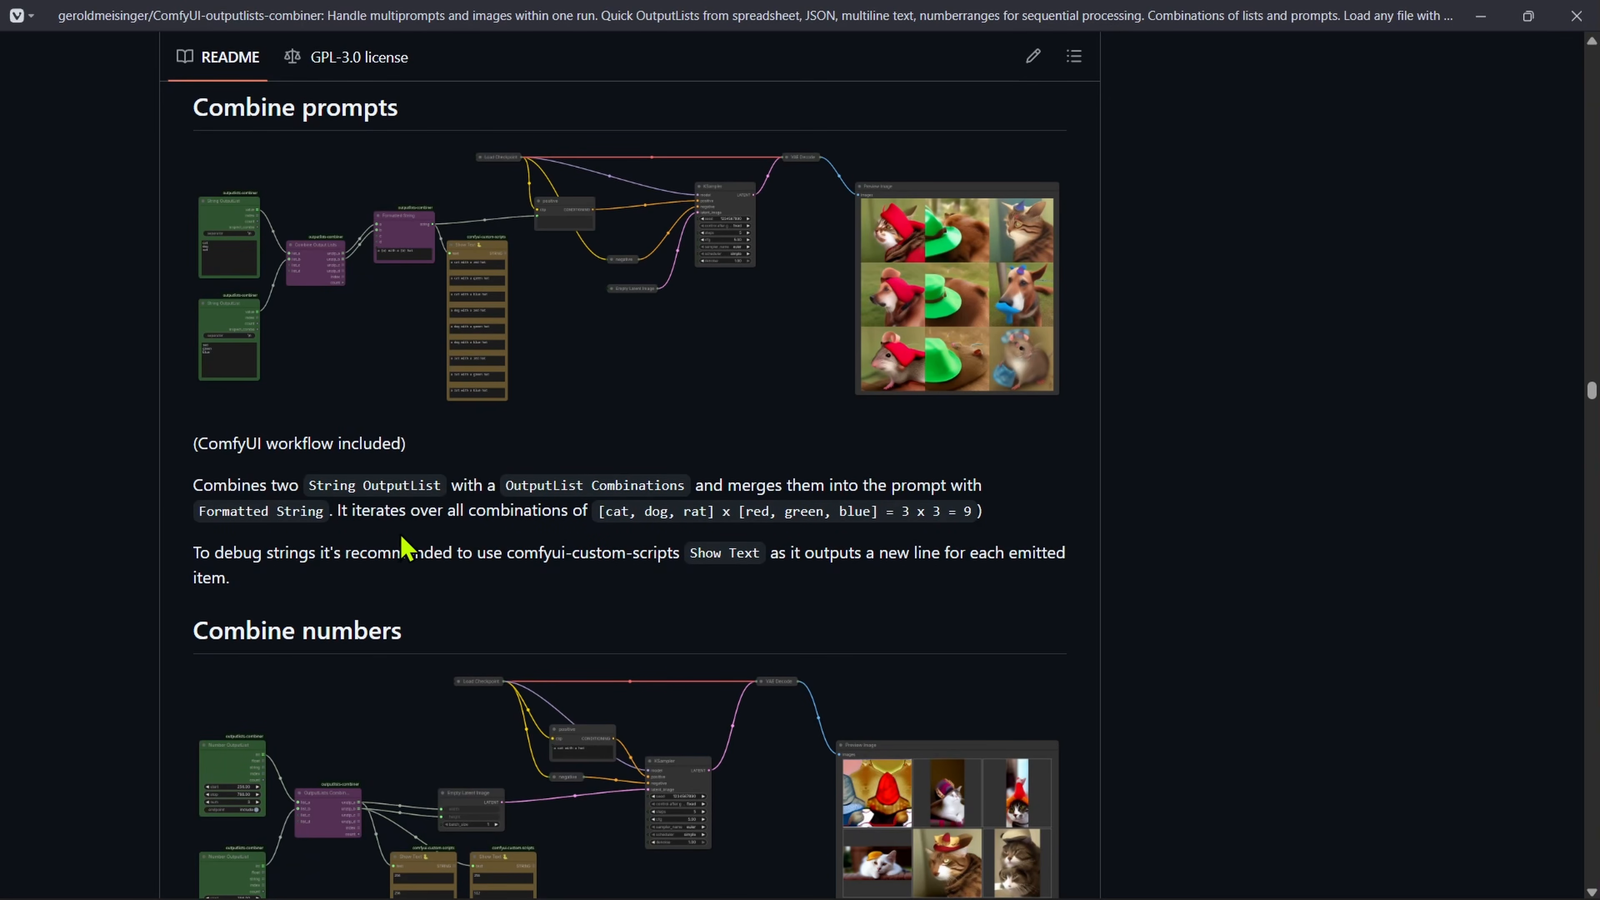
pyautogui.moveTo(452, 512); pyautogui.dragTo(882, 512)
pyautogui.click(625, 542)
pyautogui.click(756, 509)
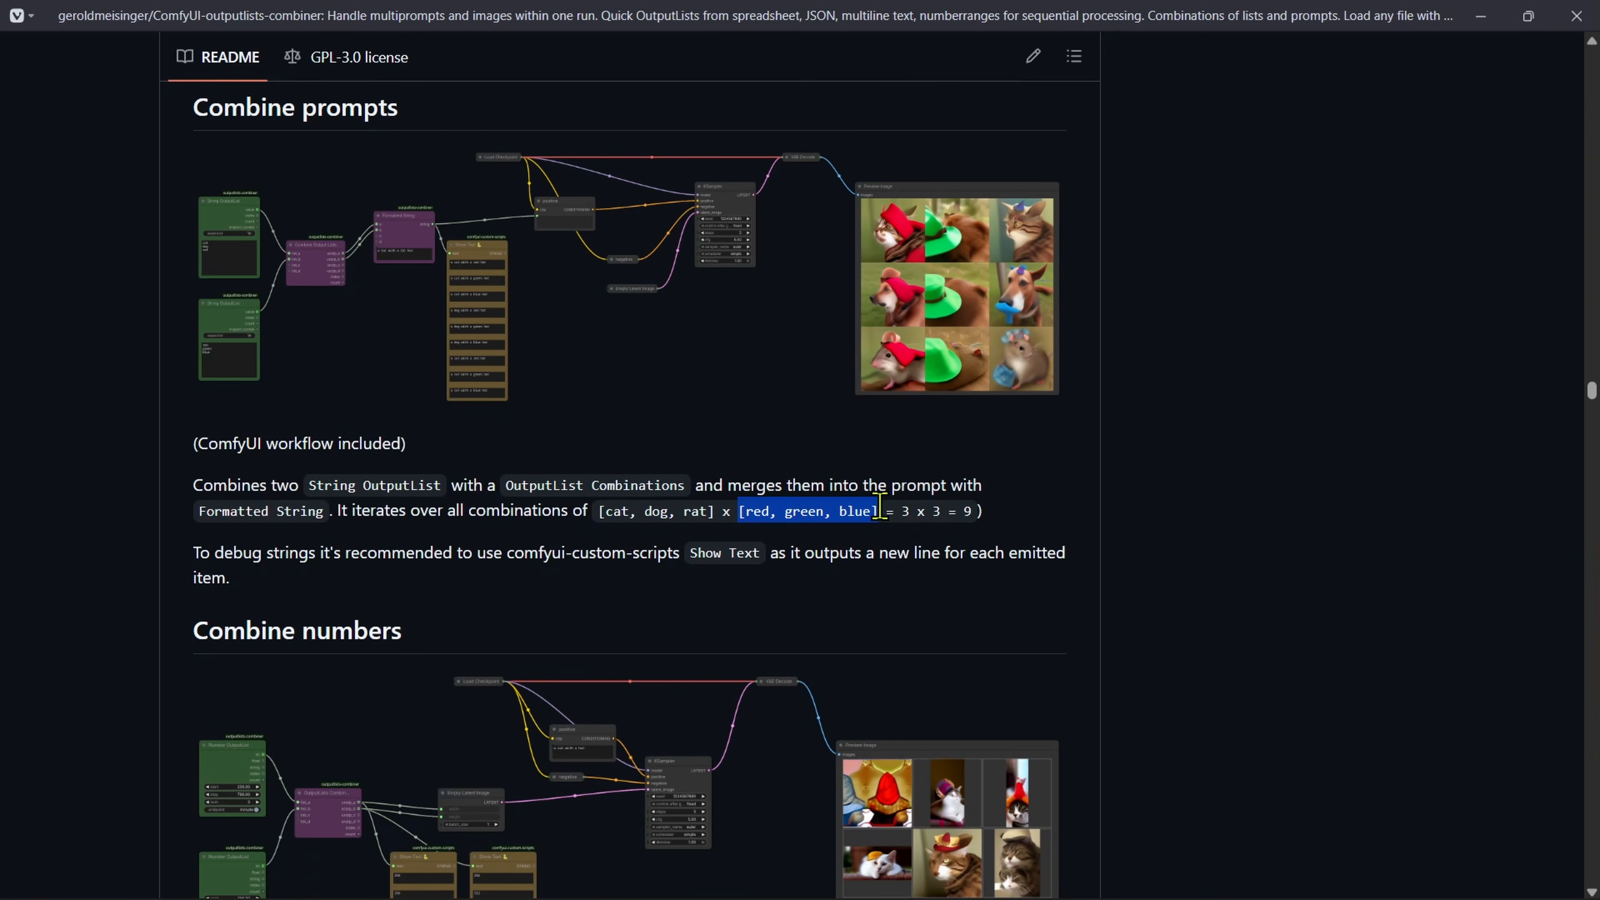
pyautogui.click(916, 542)
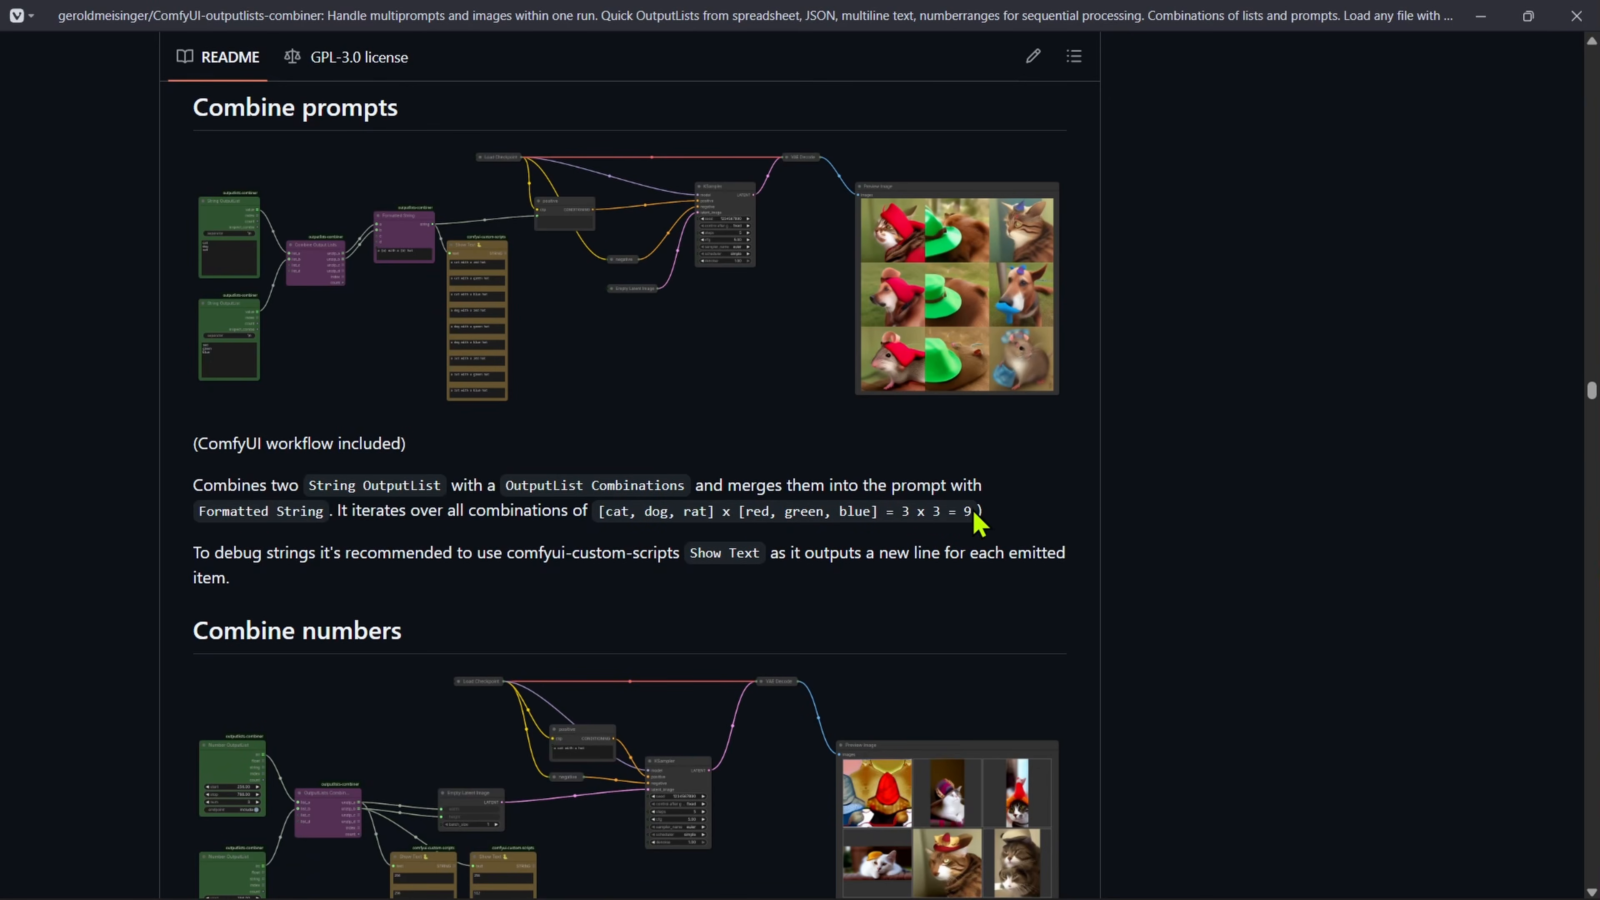
# Step: Switch to ComfyUI, box-select the model, image size, prompt, sampling and output nodes, and mute them
pyautogui.hotkey('ctrl', 'Tab')
pyautogui.moveTo(624, 595); pyautogui.dragTo(247, 329)
pyautogui.hotkey('ctrl', 'm')
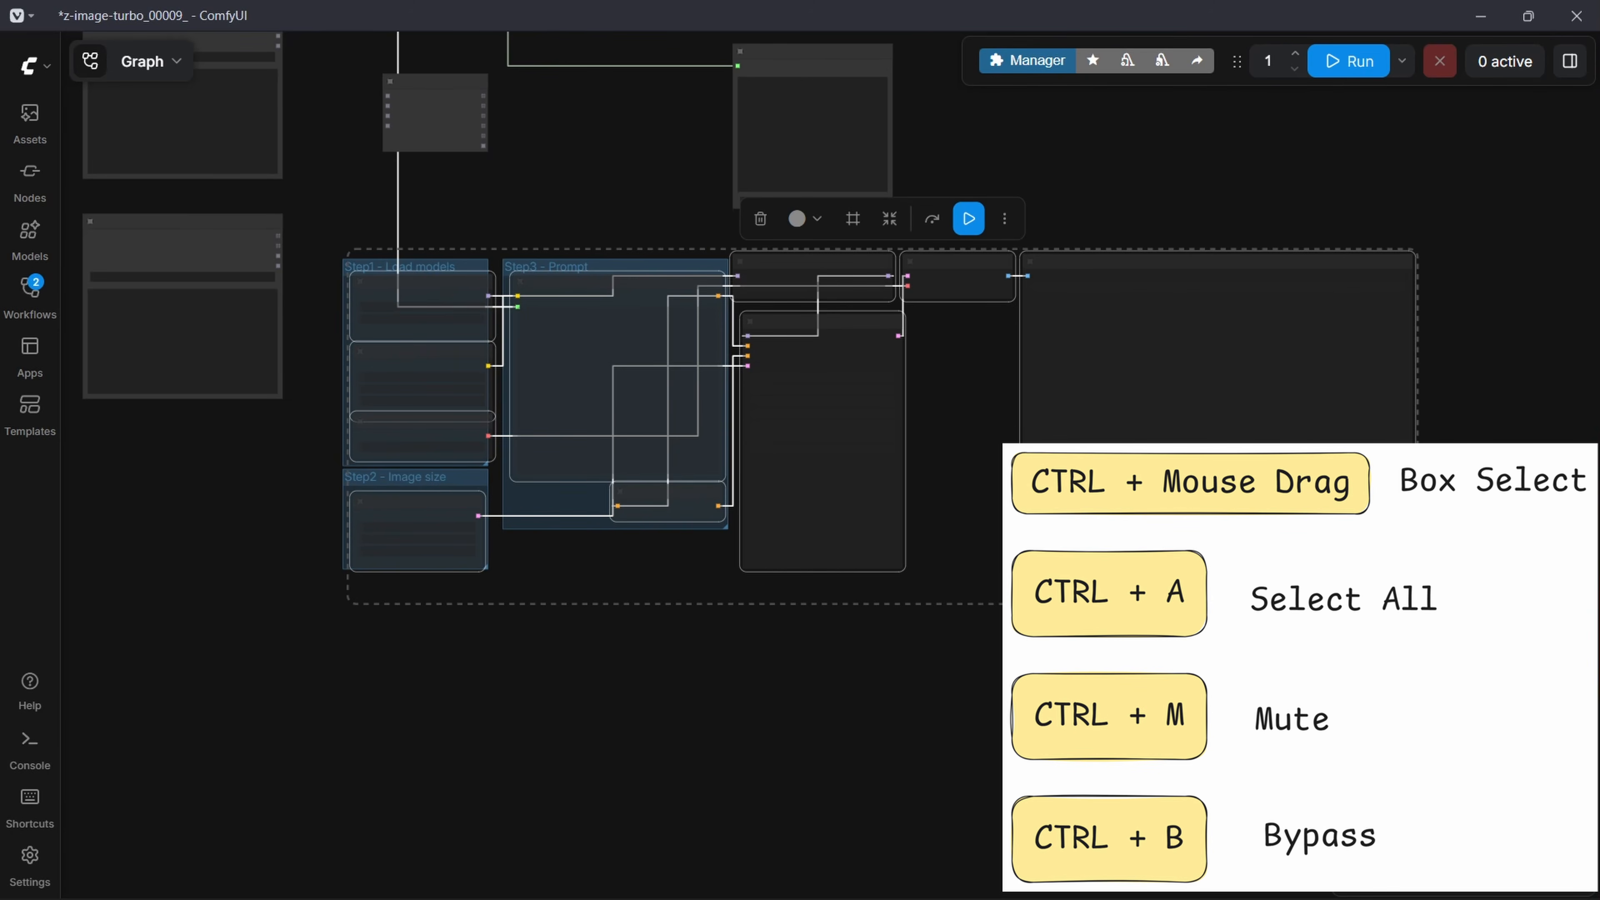
pyautogui.hotkey('ctrl', 'b')
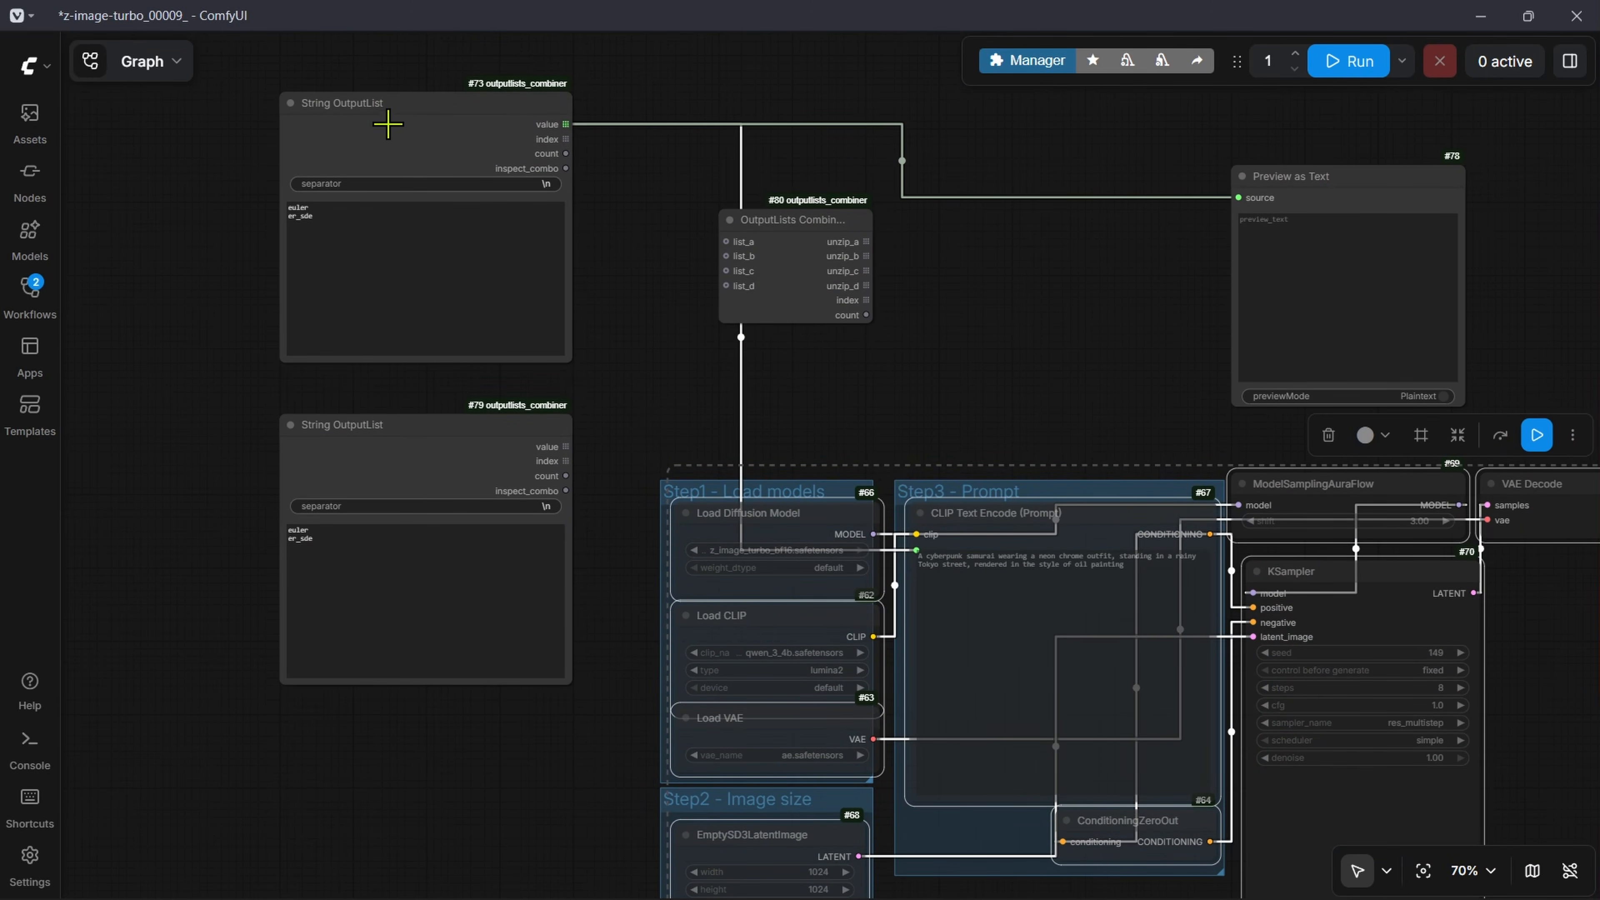
# Step: Line up the two String OutputList nodes and add a third copy beneath them
pyautogui.moveTo(384, 124); pyautogui.dragTo(369, 125)
pyautogui.moveTo(394, 438)
pyautogui.mouseDown()
pyautogui.moveTo(366, 446)
pyautogui.moveTo(365, 423)
pyautogui.mouseUp()
pyautogui.moveTo(572, 586); pyautogui.dragTo(599, 495)
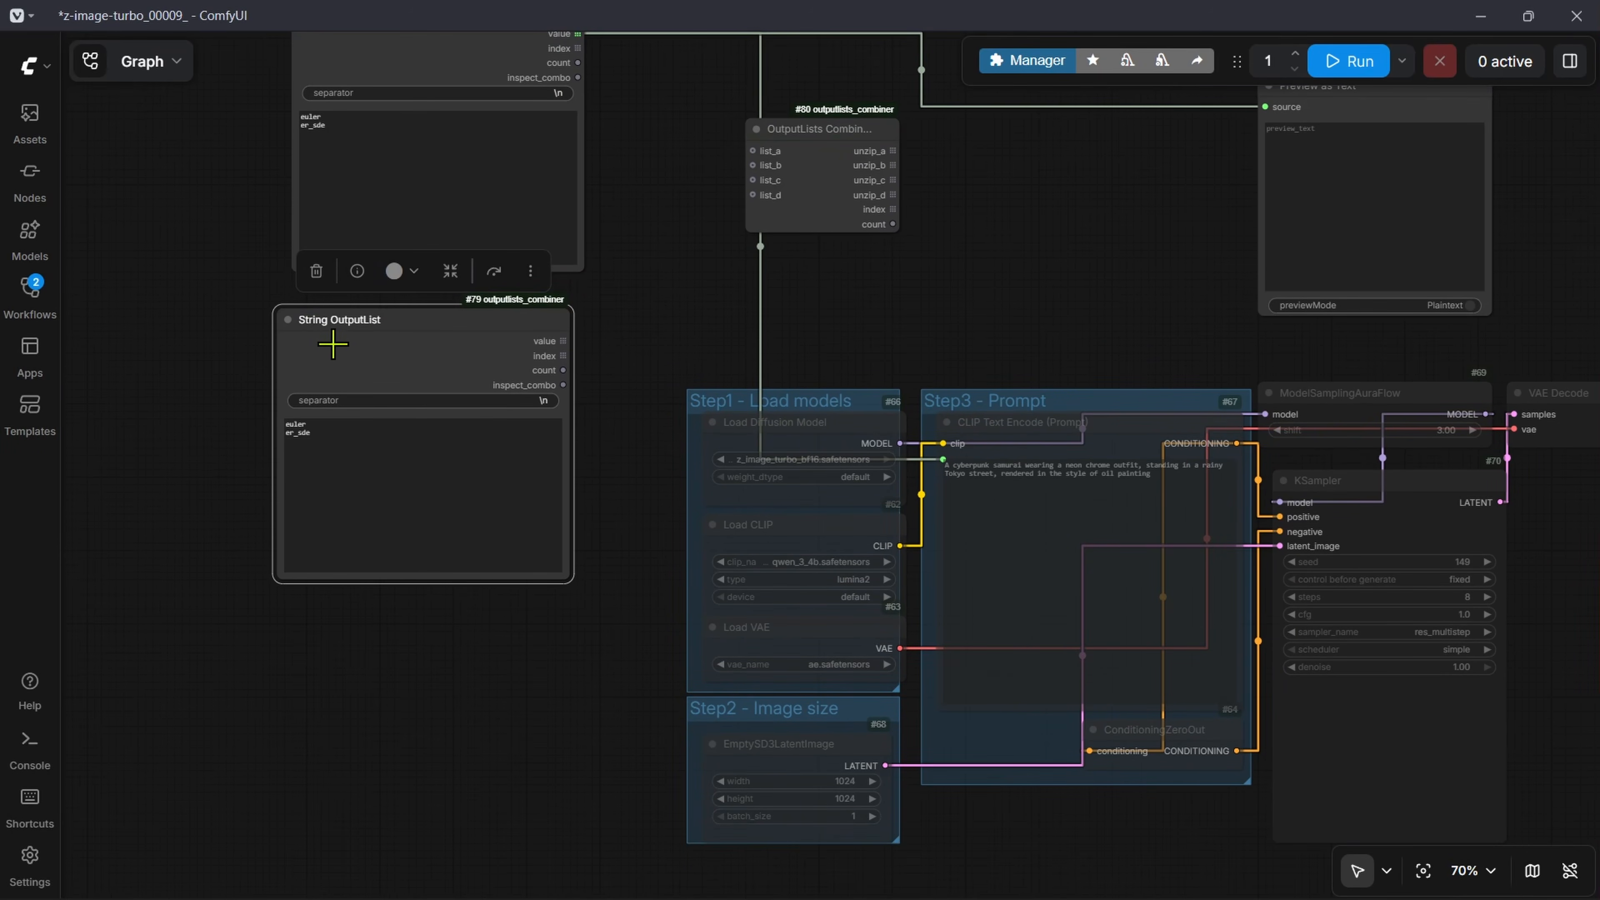
pyautogui.keyDown('alt'); pyautogui.click(430, 364); pyautogui.keyUp('alt')
pyautogui.moveTo(576, 658); pyautogui.dragTo(576, 365)
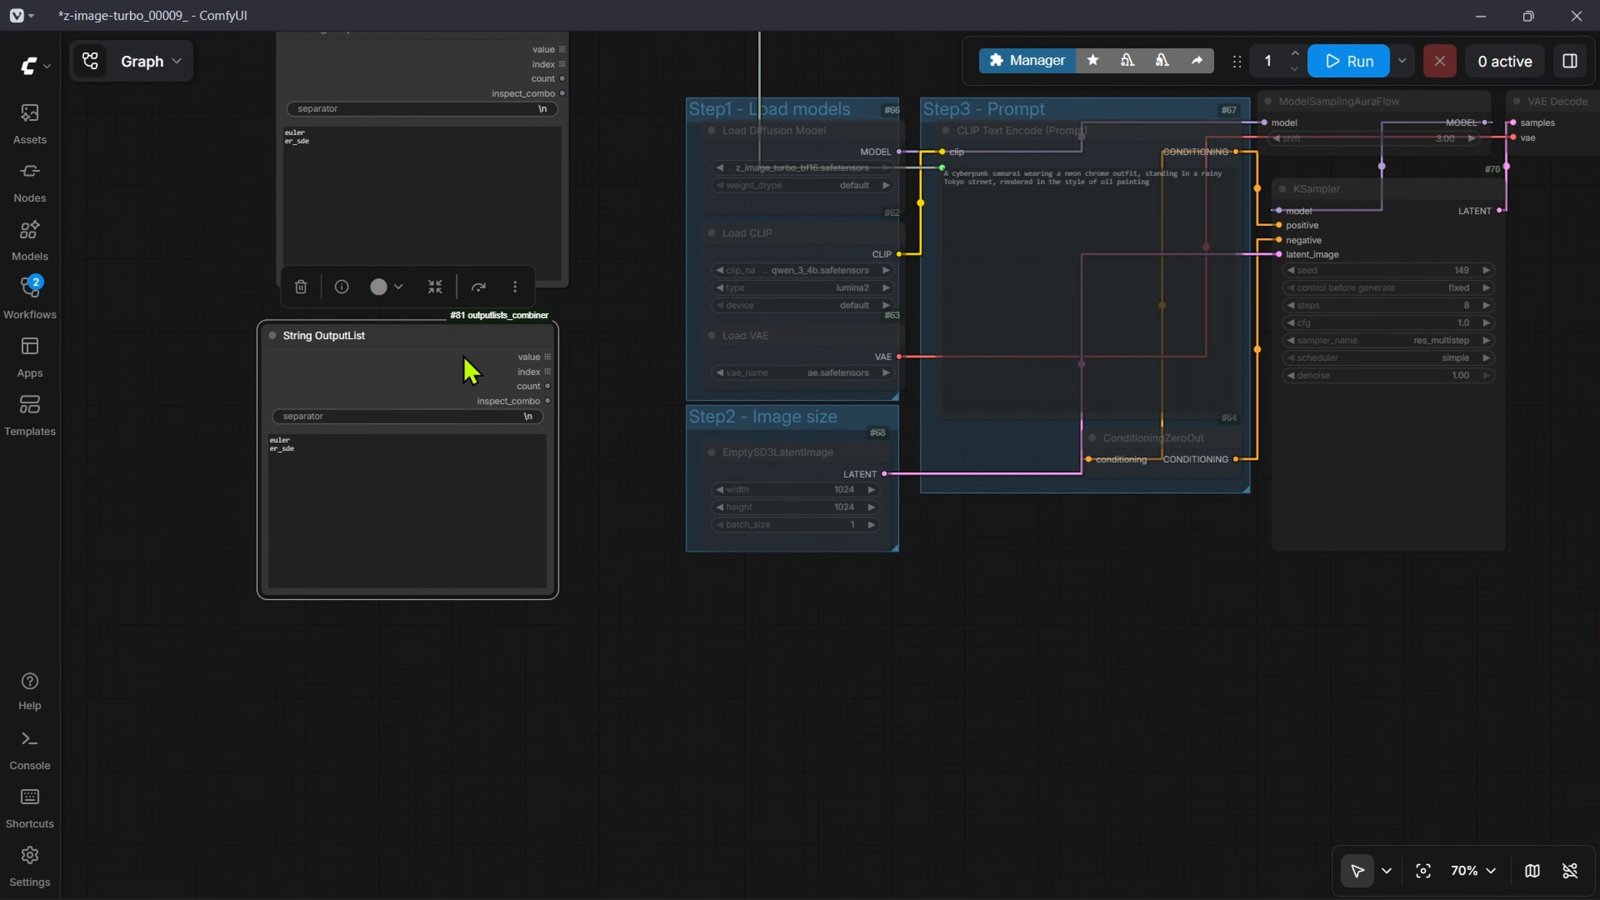
pyautogui.moveTo(387, 338)
pyautogui.keyDown('alt'); pyautogui.mouseDown()
pyautogui.moveTo(407, 695)
pyautogui.moveTo(382, 673)
pyautogui.mouseUp(); pyautogui.keyUp('alt')
pyautogui.scroll(-8, 554, 439)
# Step: Add a fourth String OutputList node and place it above the others in the column
pyautogui.moveTo(565, 442); pyautogui.dragTo(678, 568)
pyautogui.moveTo(592, 682); pyautogui.dragTo(119, 274)
pyautogui.moveTo(555, 503); pyautogui.dragTo(465, 404)
pyautogui.keyDown('ctrl'); pyautogui.moveTo(470, 410); pyautogui.dragTo(1268, 714); pyautogui.keyUp('ctrl')
pyautogui.moveTo(668, 431); pyautogui.dragTo(701, 732)
pyautogui.moveTo(152, 244); pyautogui.dragTo(397, 120)
pyautogui.scroll(12, 497, 324)
# Step: Enlarge the OutputLists Combinations node and place it beside the column of String OutputList nodes
pyautogui.moveTo(682, 289); pyautogui.dragTo(536, 176)
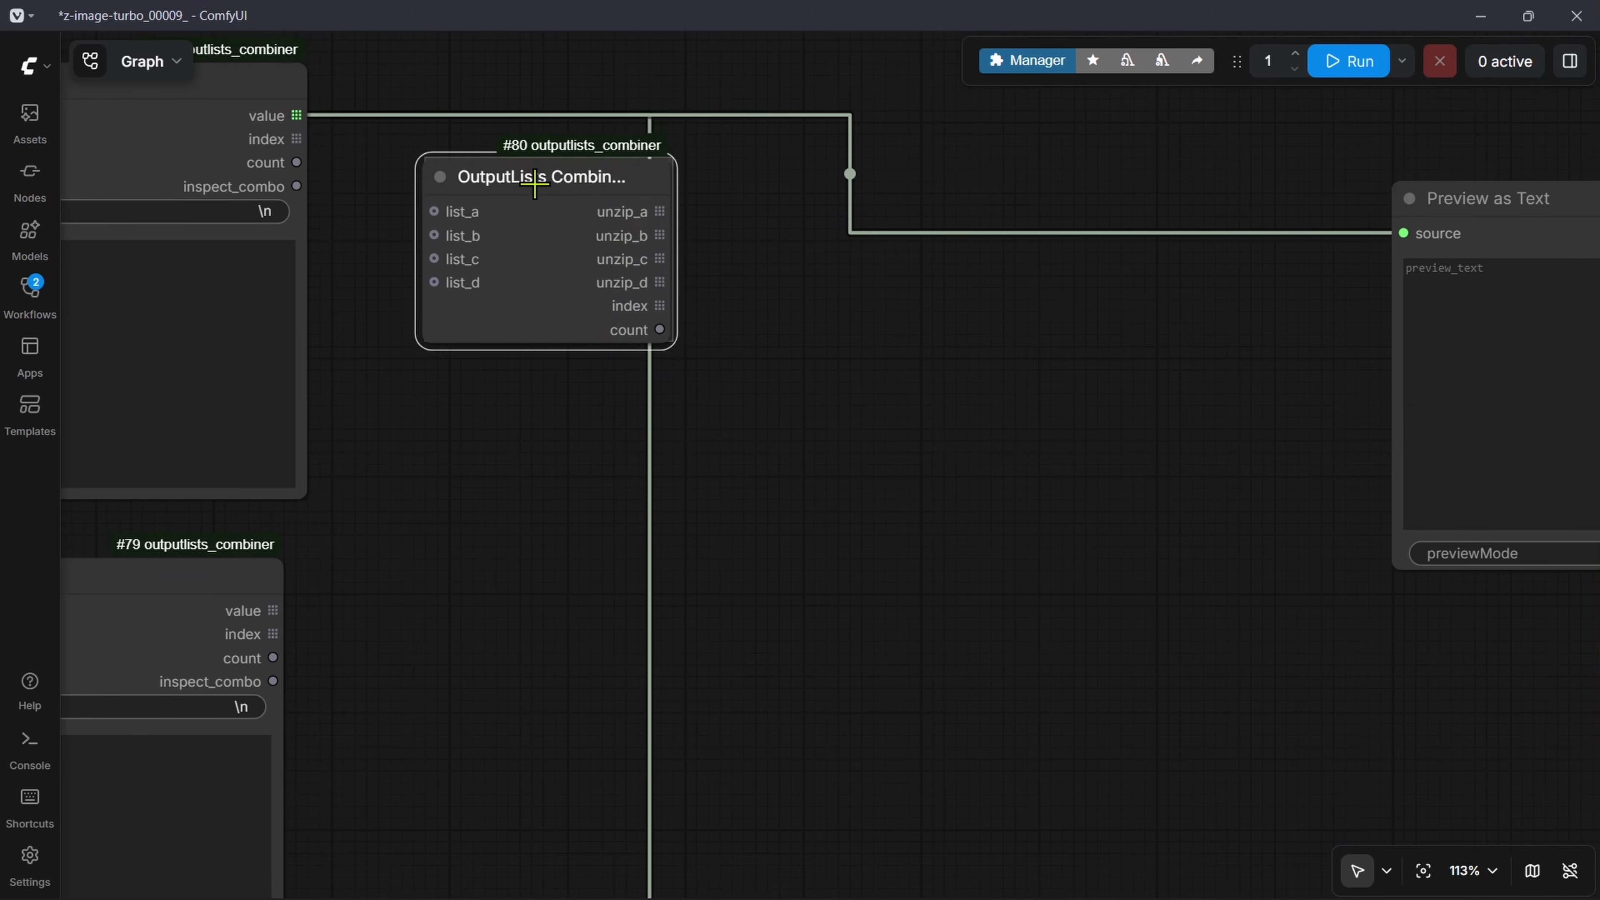
pyautogui.moveTo(668, 340); pyautogui.dragTo(804, 686)
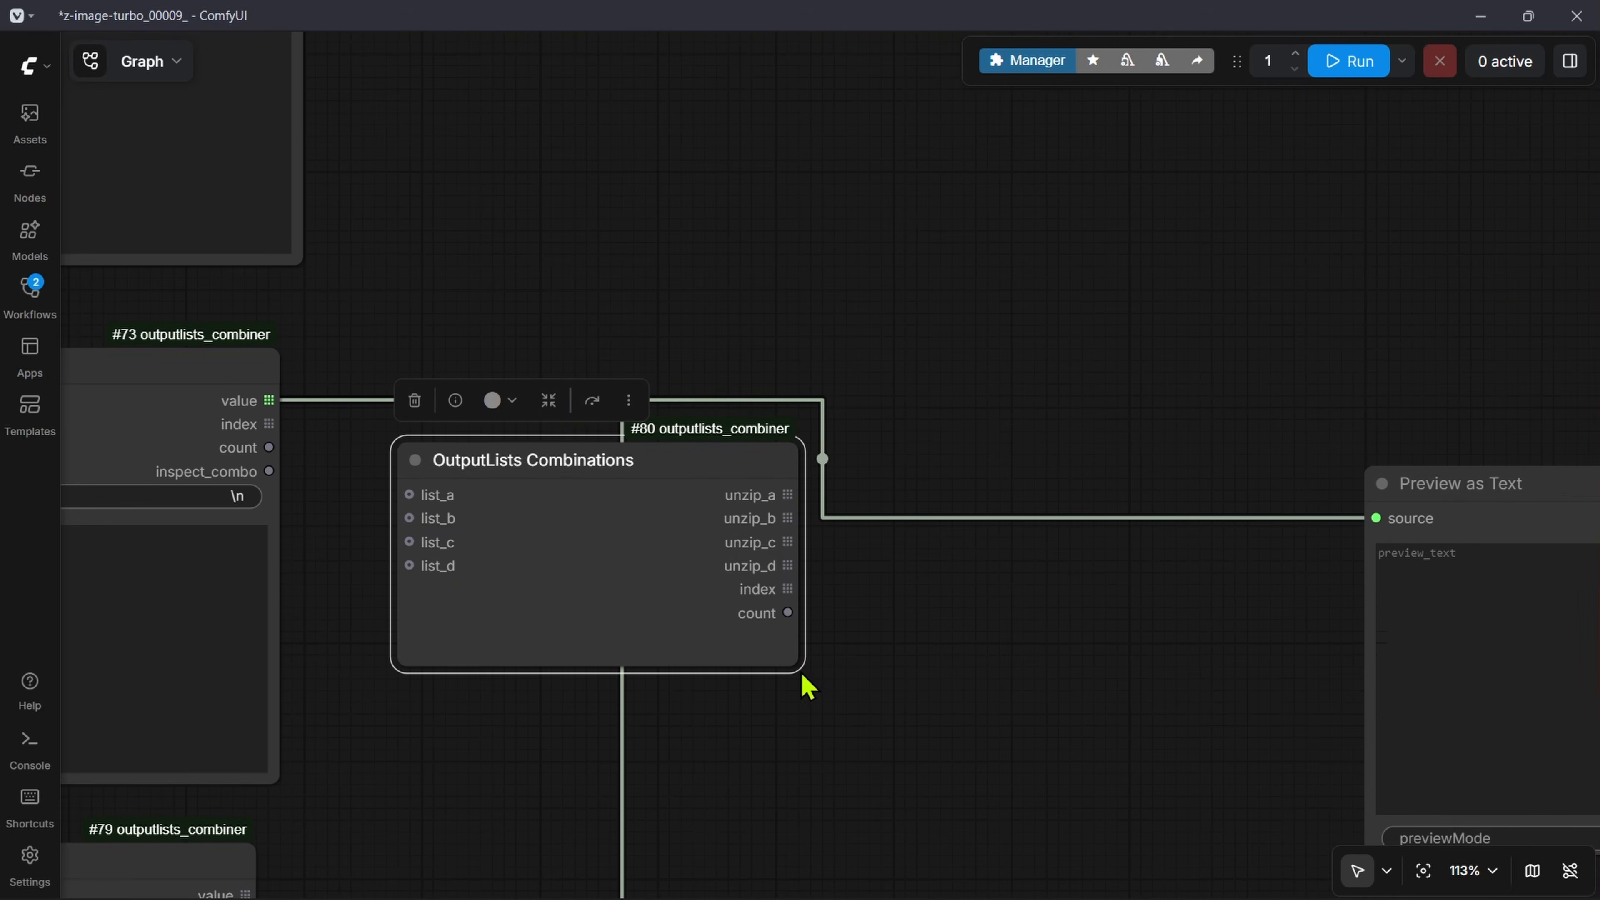
pyautogui.moveTo(534, 472); pyautogui.dragTo(624, 120)
pyautogui.scroll(-4, 368, 261)
pyautogui.moveTo(368, 260); pyautogui.dragTo(621, 425)
pyautogui.scroll(3, 535, 308)
# Step: Connect the value outputs of the four String OutputList nodes to list_a, list_b, list_c and list_d of OutputLists Combinations, in column order
pyautogui.moveTo(574, 178); pyautogui.dragTo(760, 414)
pyautogui.moveTo(667, 611); pyautogui.dragTo(668, 394)
pyautogui.moveTo(552, 432); pyautogui.dragTo(766, 218)
pyautogui.moveTo(701, 550); pyautogui.dragTo(603, 436)
pyautogui.moveTo(434, 768); pyautogui.dragTo(676, 148)
pyautogui.scroll(-8, 776, 244)
pyautogui.scroll(10, 807, 239)
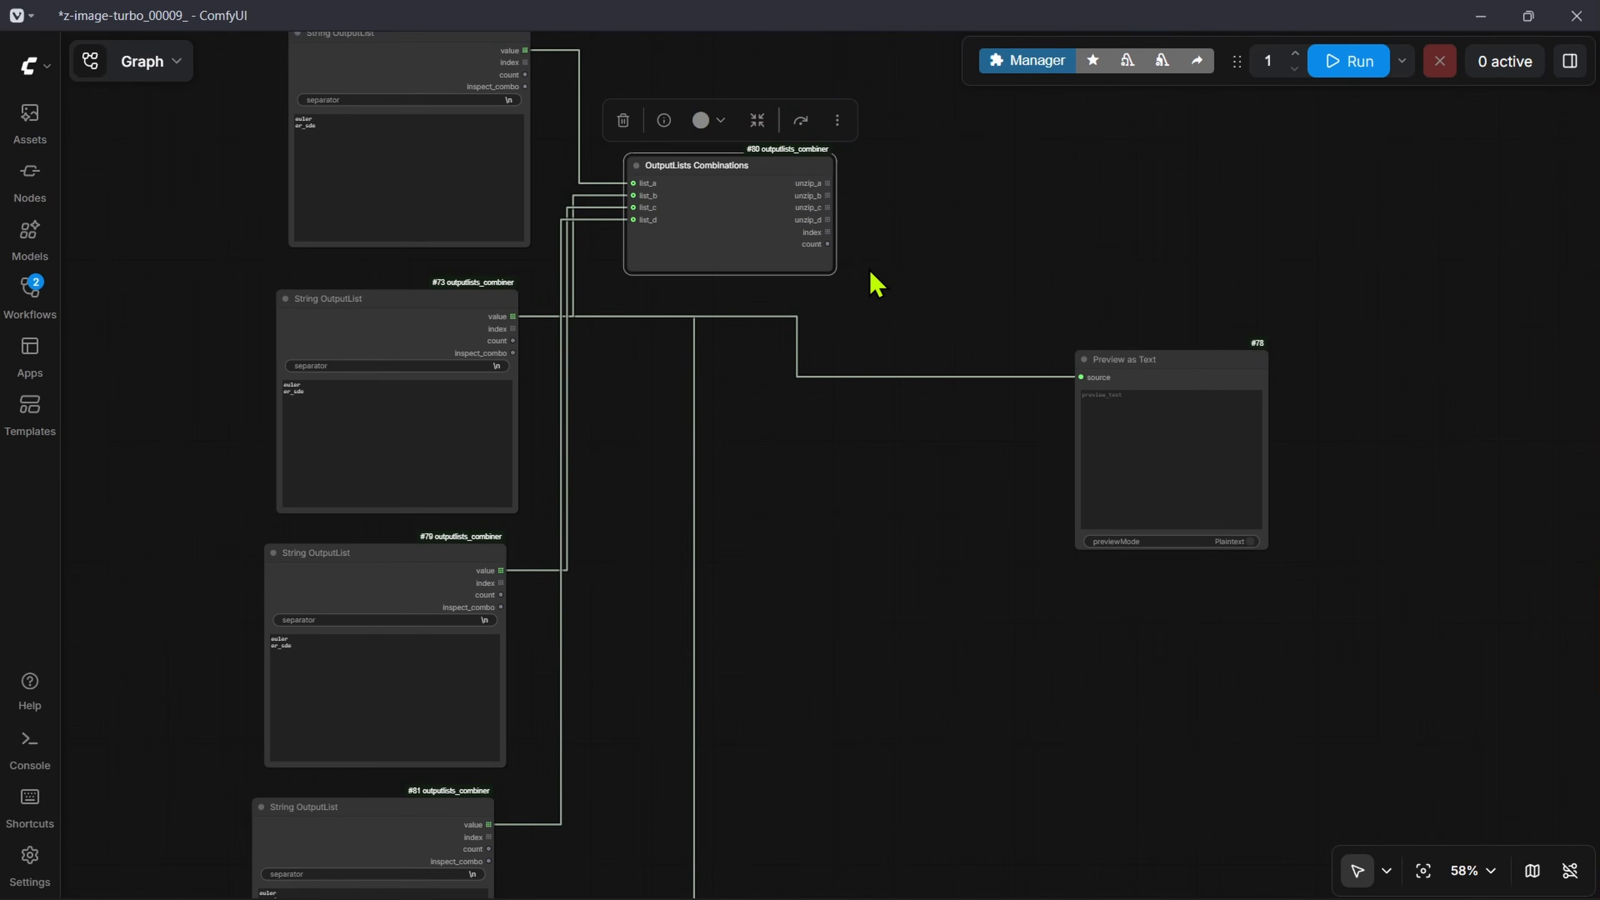
# Step: Move the Preview as Text node up beside the OutputLists Combinations node
pyautogui.scroll(-6, 950, 297)
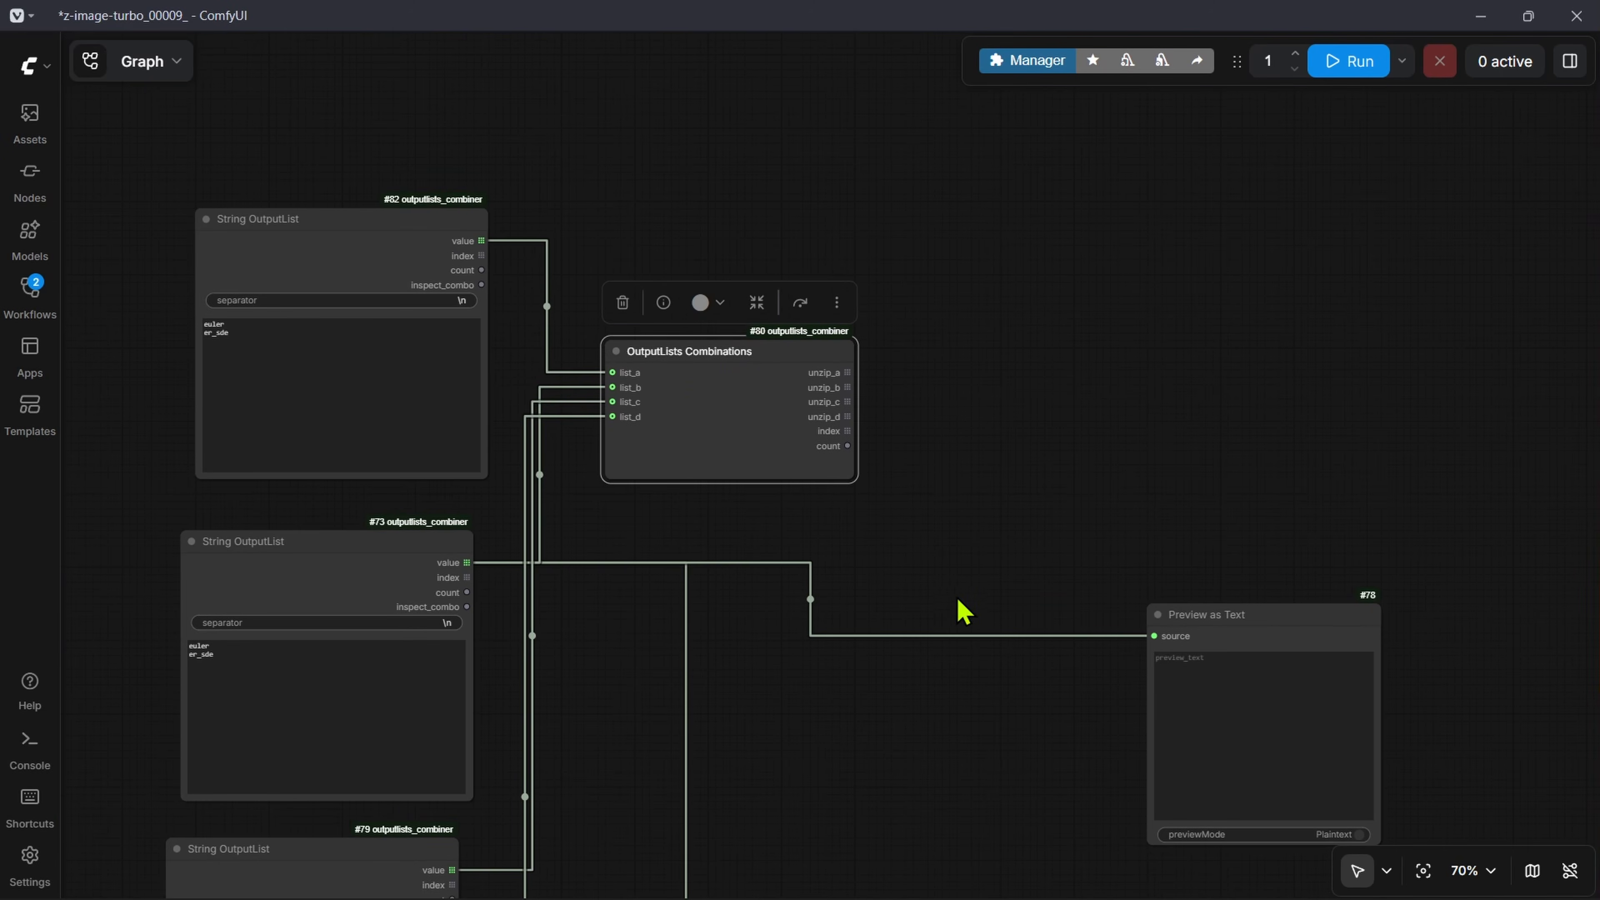
pyautogui.scroll(4, 900, 369)
pyautogui.moveTo(1070, 494); pyautogui.dragTo(962, 396)
pyautogui.moveTo(1304, 634); pyautogui.dragTo(1053, 222)
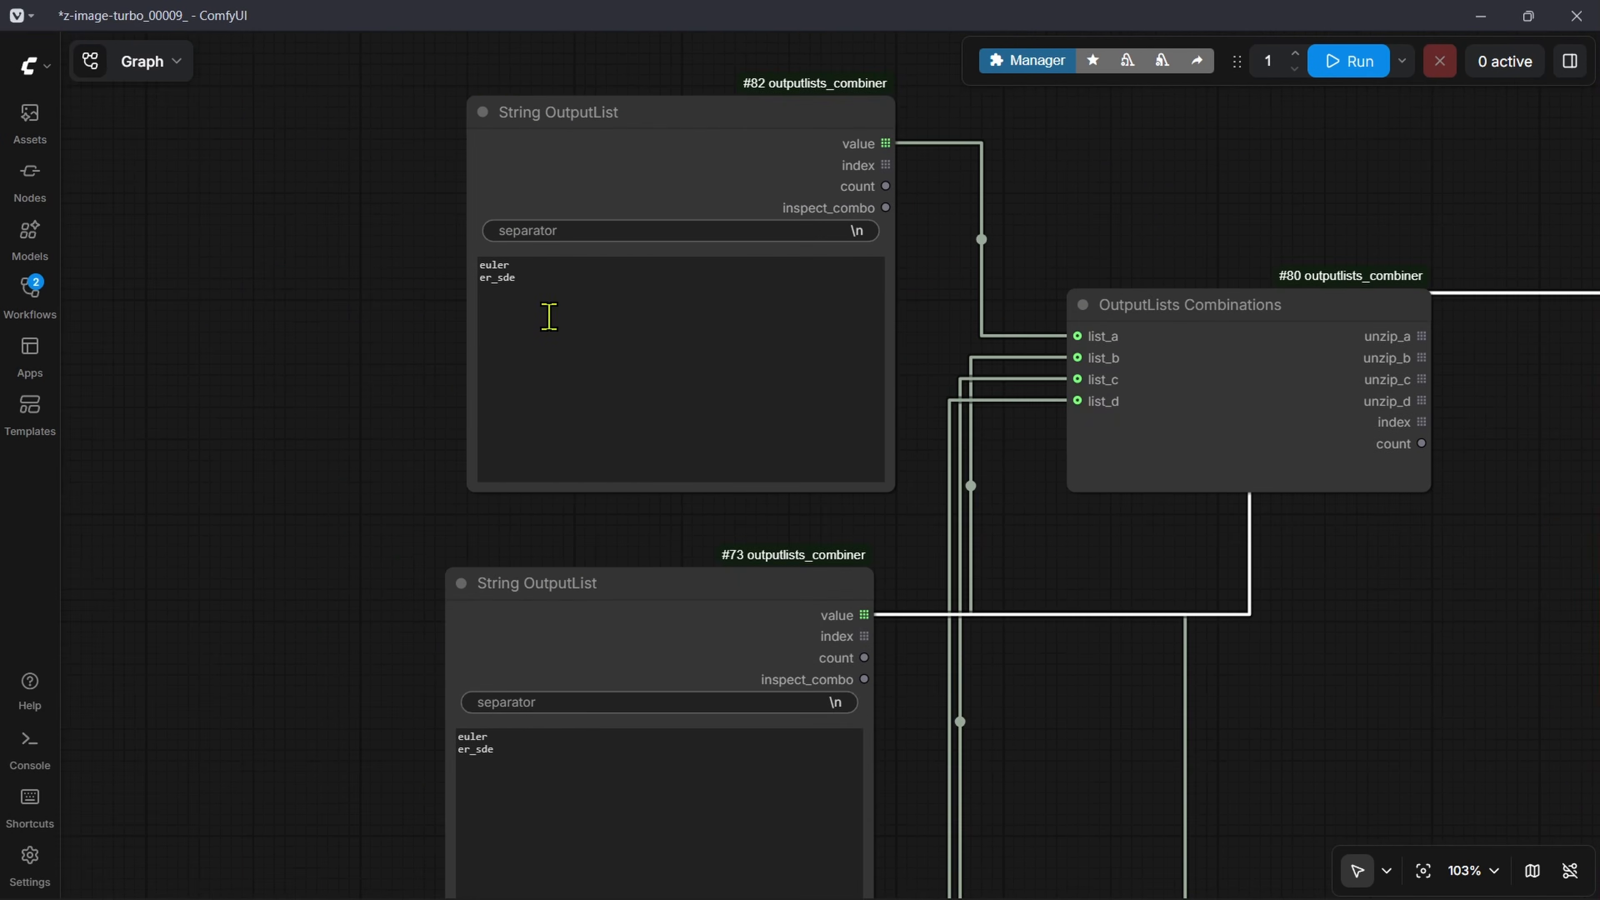
# Step: Replace the uppermost String OutputList's text with "cyberpunk samurai,steampunk explorer,forest druid", checking the subject values in Excalidraw
pyautogui.click(546, 319)
pyautogui.moveTo(629, 351); pyautogui.dragTo(358, 243)
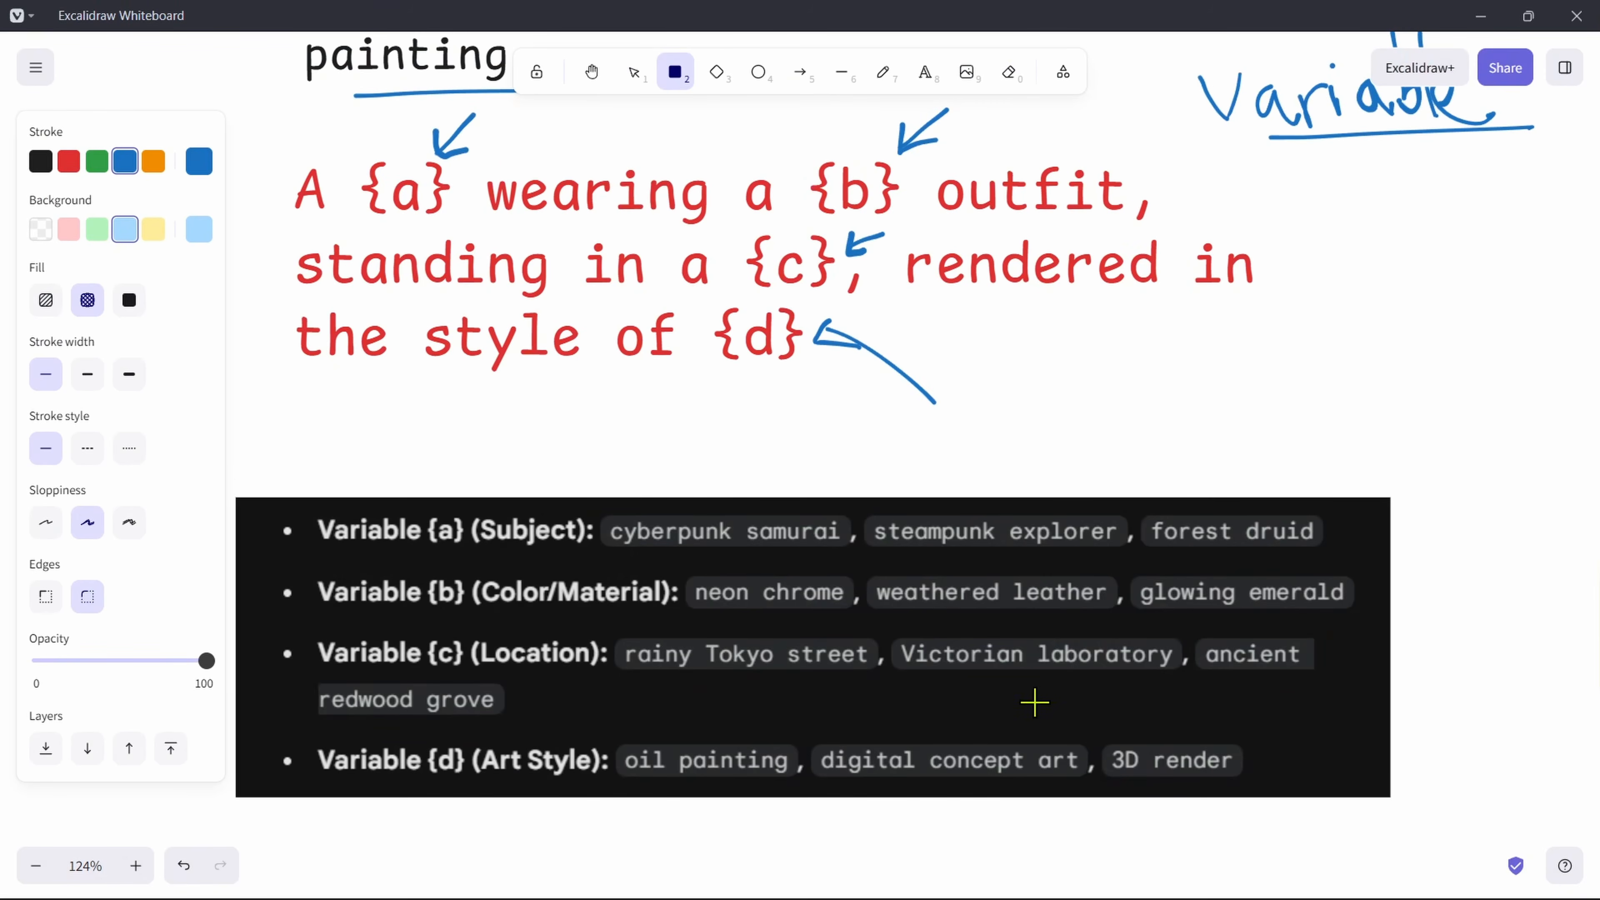
pyautogui.moveTo(1029, 701); pyautogui.dragTo(982, 546)
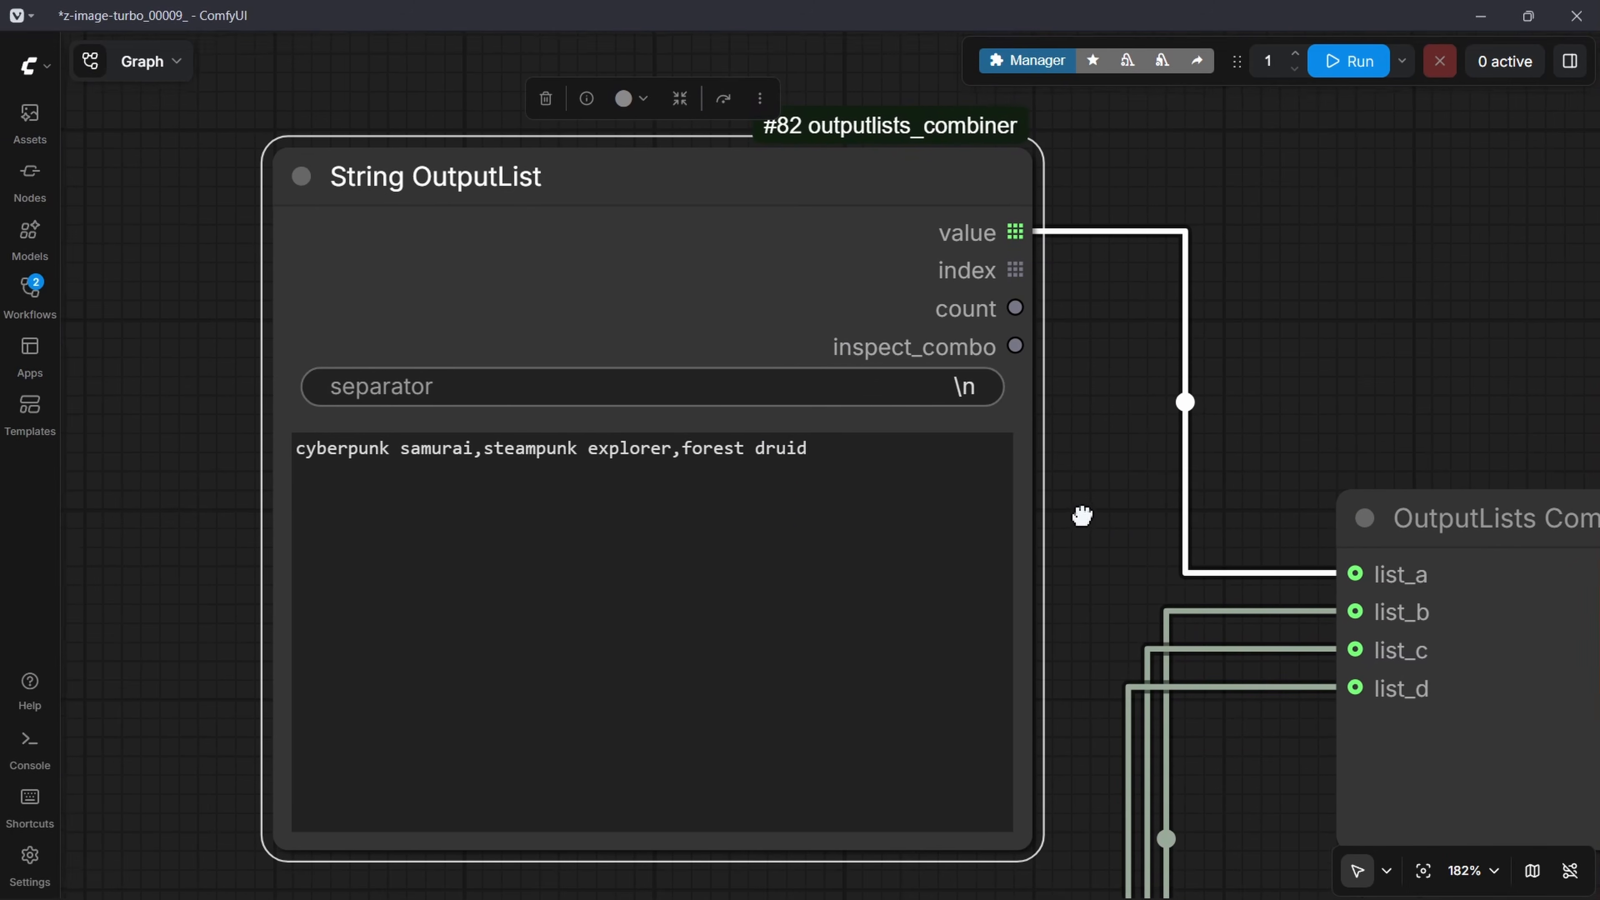
pyautogui.click(816, 501)
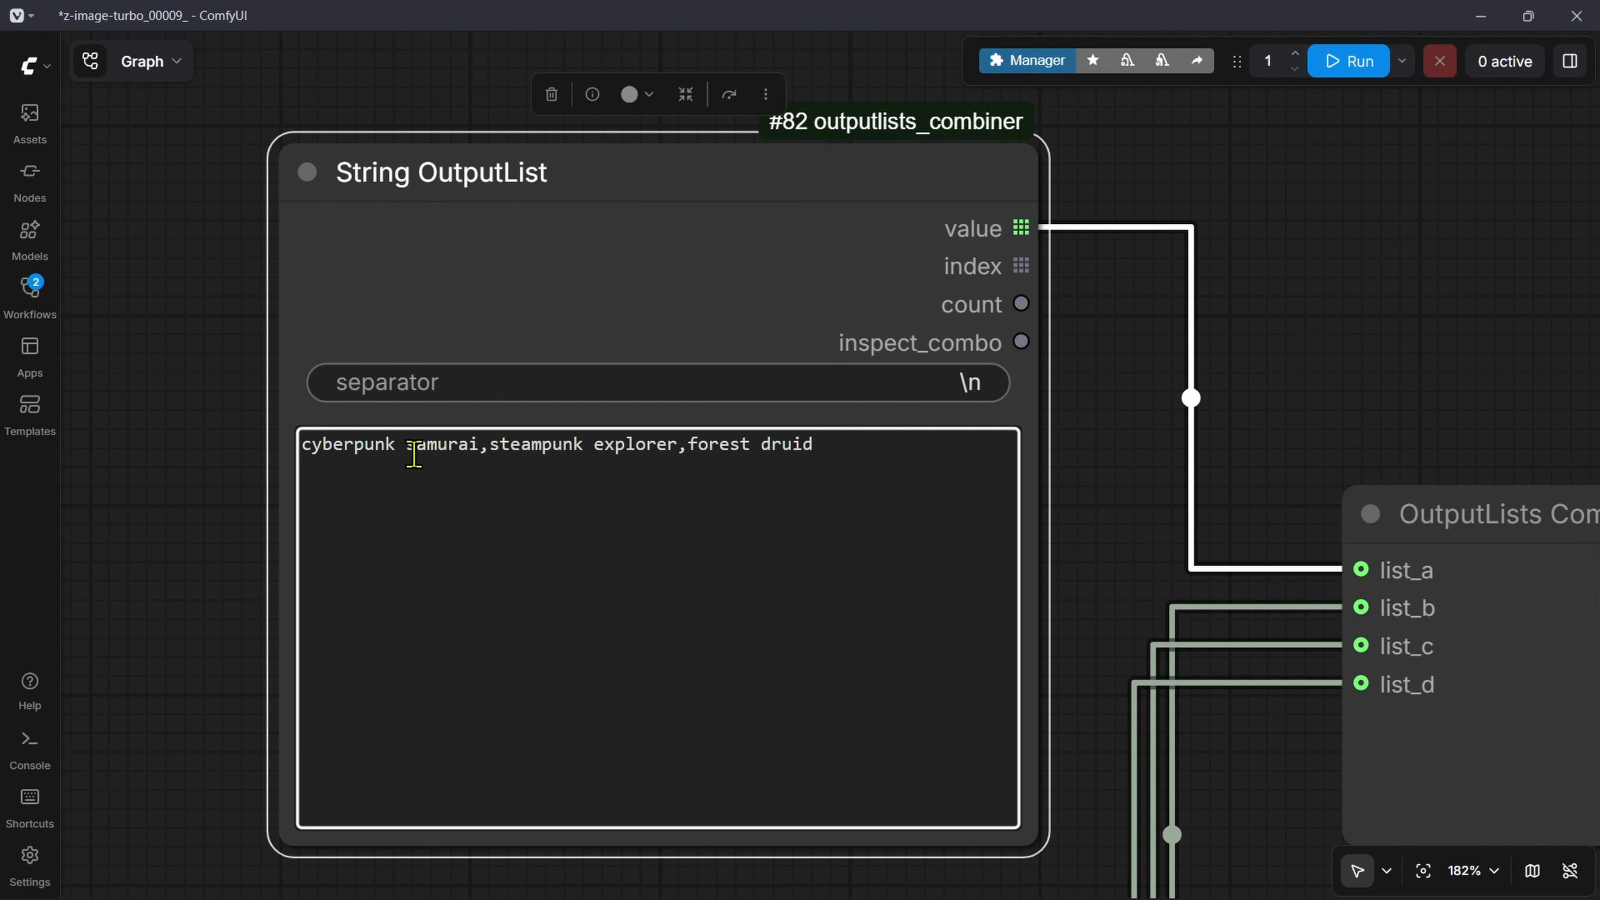
# Step: Review the comma-separated subject, material, location and art style values in the four String OutputList nodes
pyautogui.moveTo(480, 455); pyautogui.dragTo(297, 455)
pyautogui.scroll(1, 482, 453)
pyautogui.scroll(10, 482, 452)
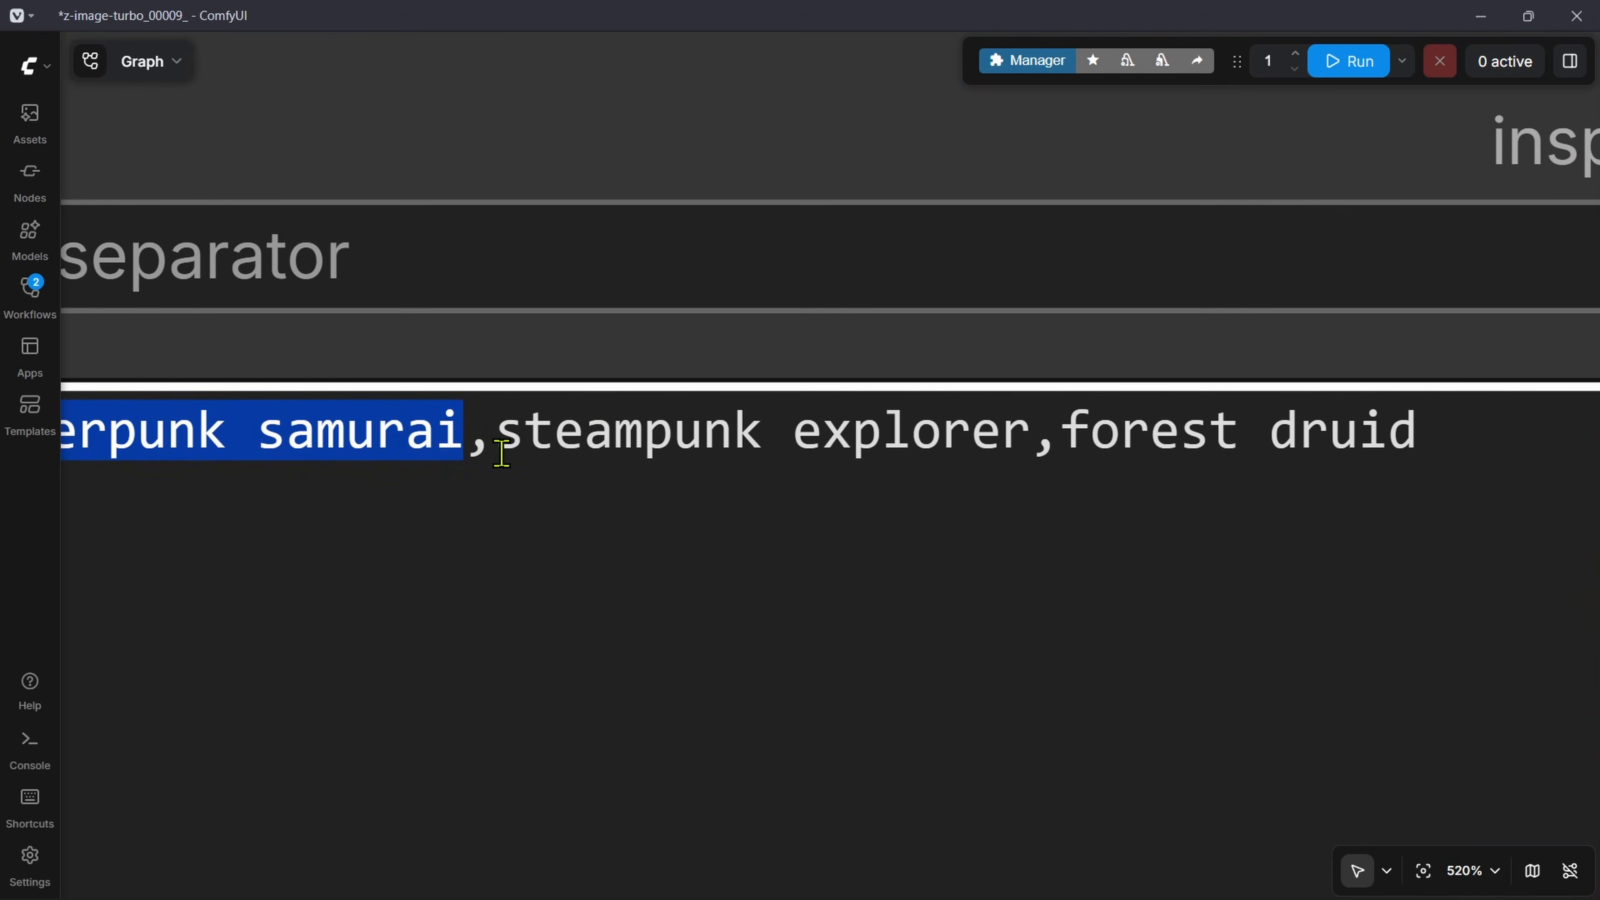
pyautogui.click(507, 435)
pyautogui.moveTo(507, 435); pyautogui.dragTo(1064, 434)
pyautogui.scroll(-12, 1182, 450)
pyautogui.scroll(-3, 1175, 491)
pyautogui.moveTo(1150, 652); pyautogui.dragTo(967, 12)
pyautogui.scroll(7, 528, 389)
pyautogui.moveTo(645, 468); pyautogui.dragTo(2, 519)
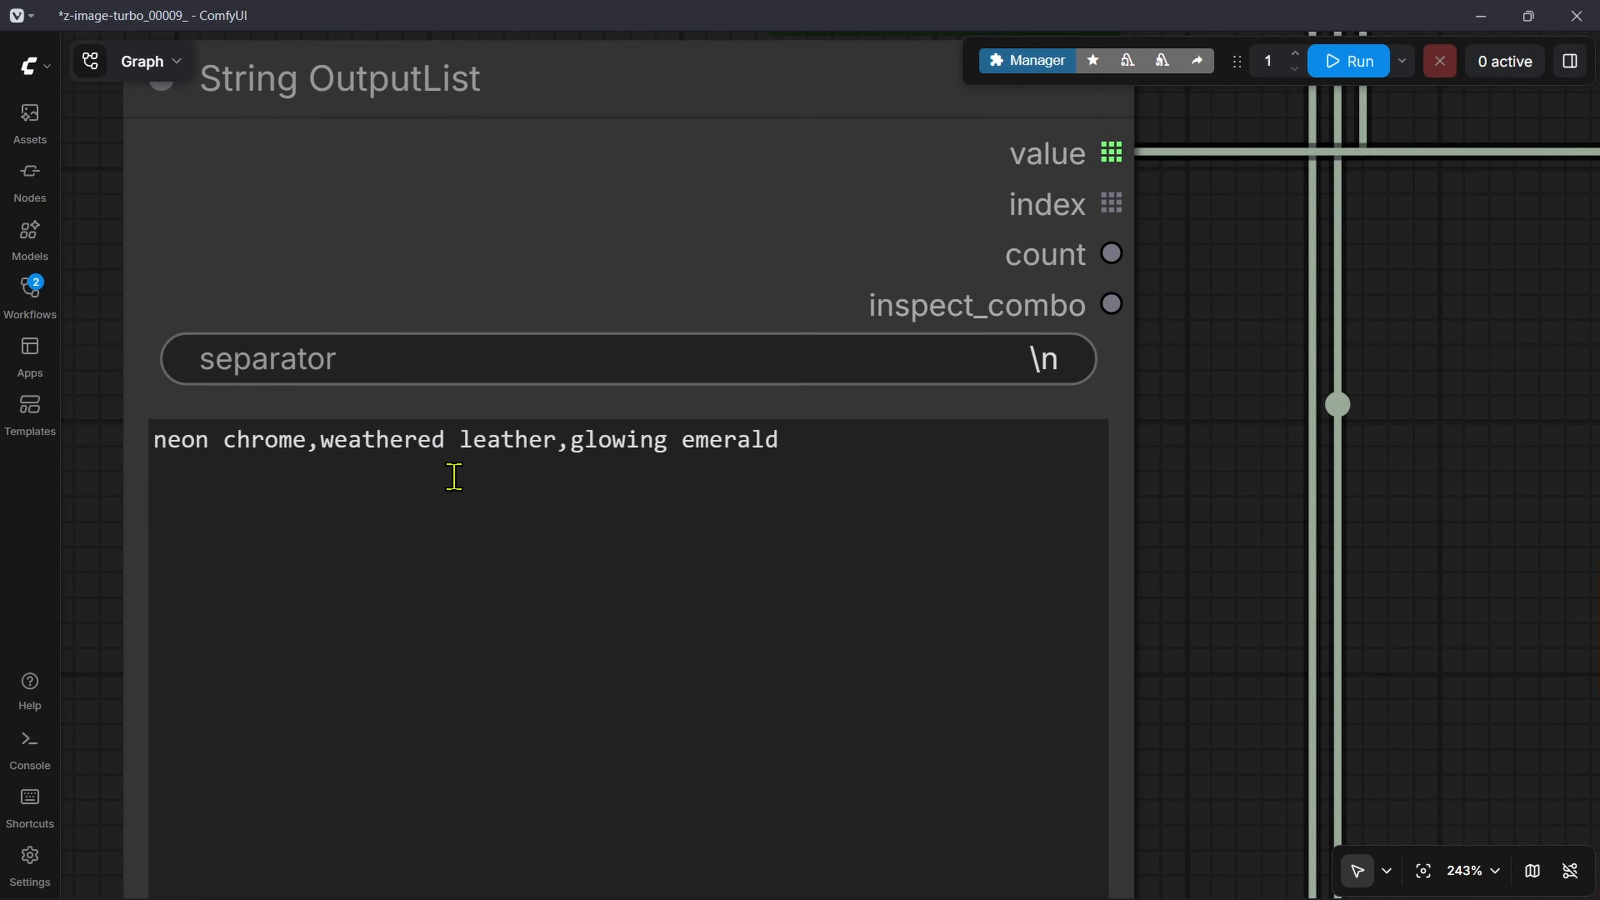
pyautogui.scroll(-8, 1294, 531)
pyautogui.moveTo(1264, 690); pyautogui.dragTo(1183, 311)
pyautogui.scroll(5, 1182, 311)
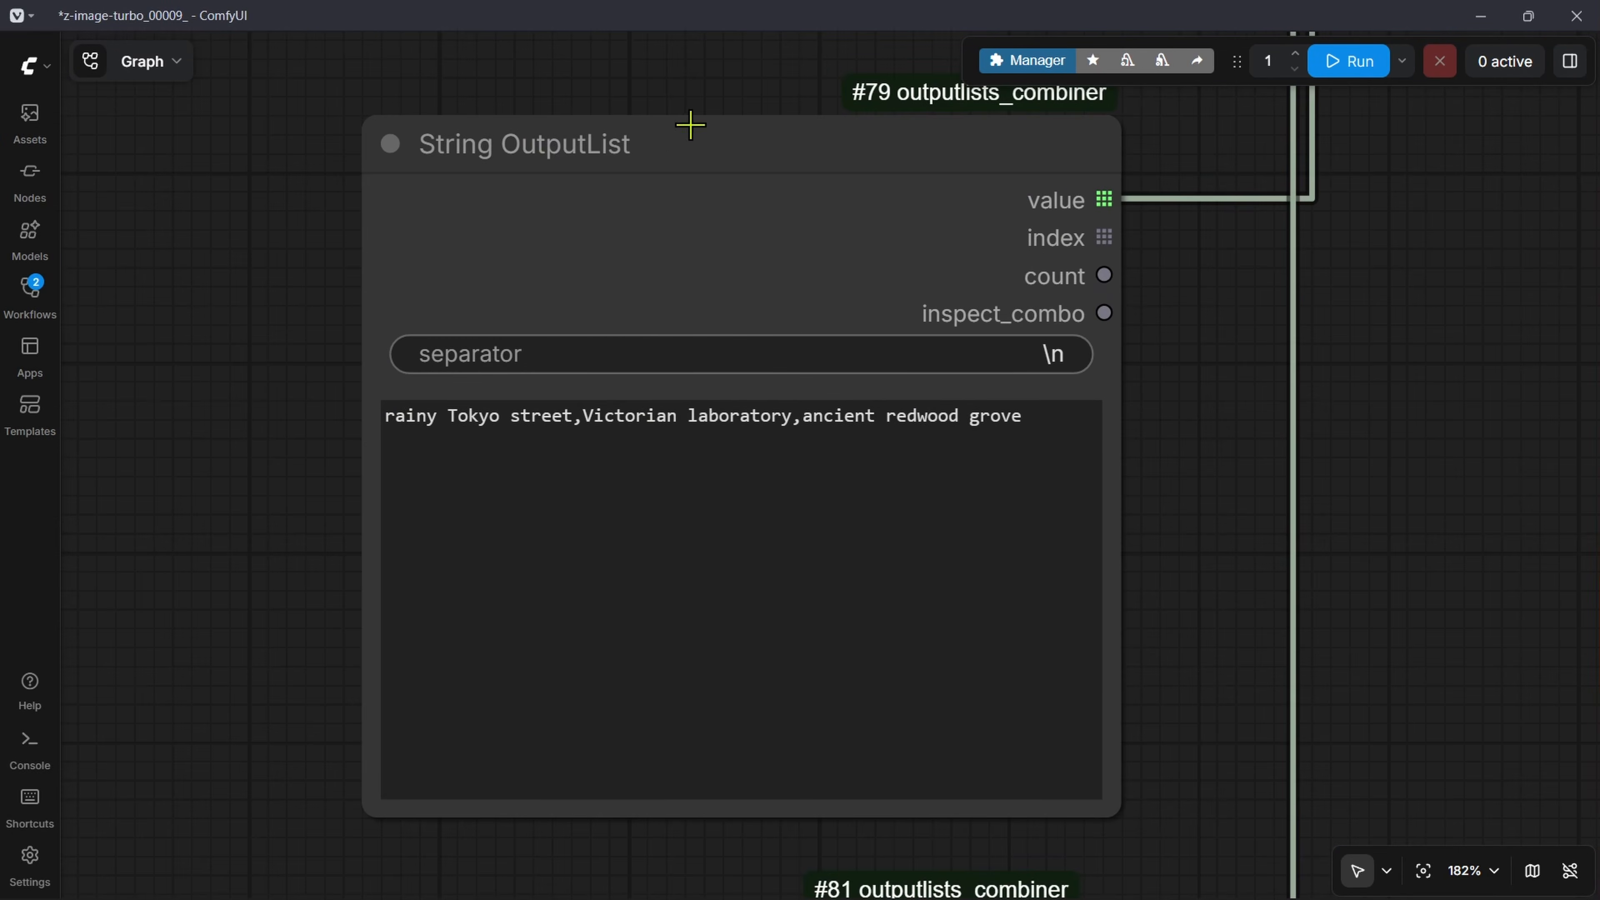
pyautogui.scroll(1, 787, 498)
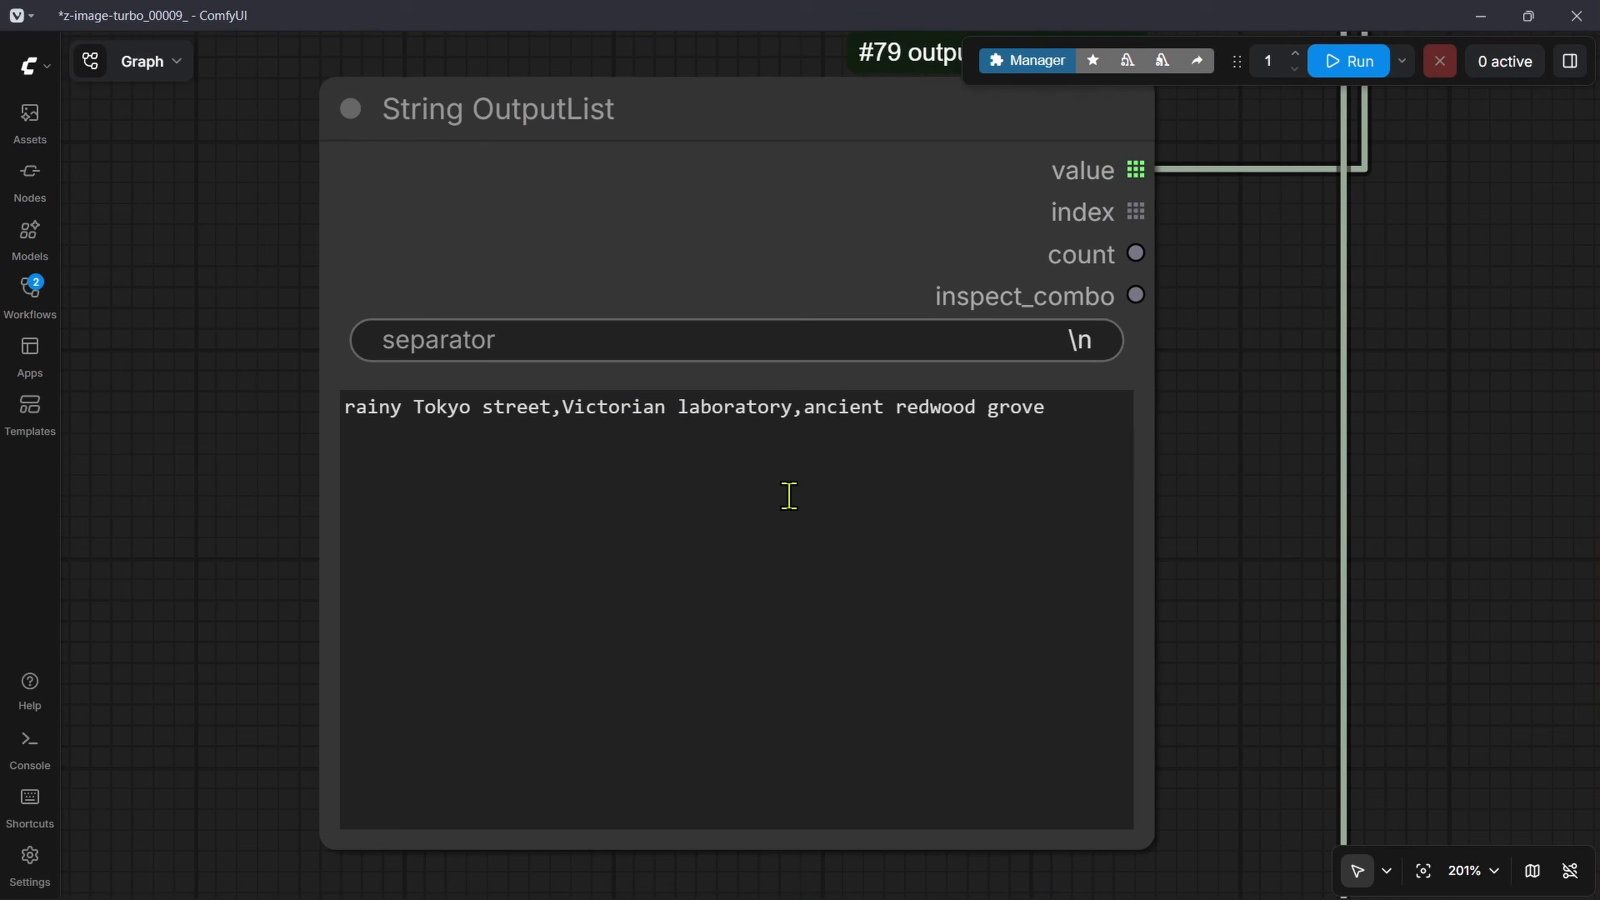
pyautogui.scroll(-5, 1184, 504)
pyautogui.moveTo(1185, 863); pyautogui.dragTo(1114, 327)
pyautogui.scroll(6, 690, 332)
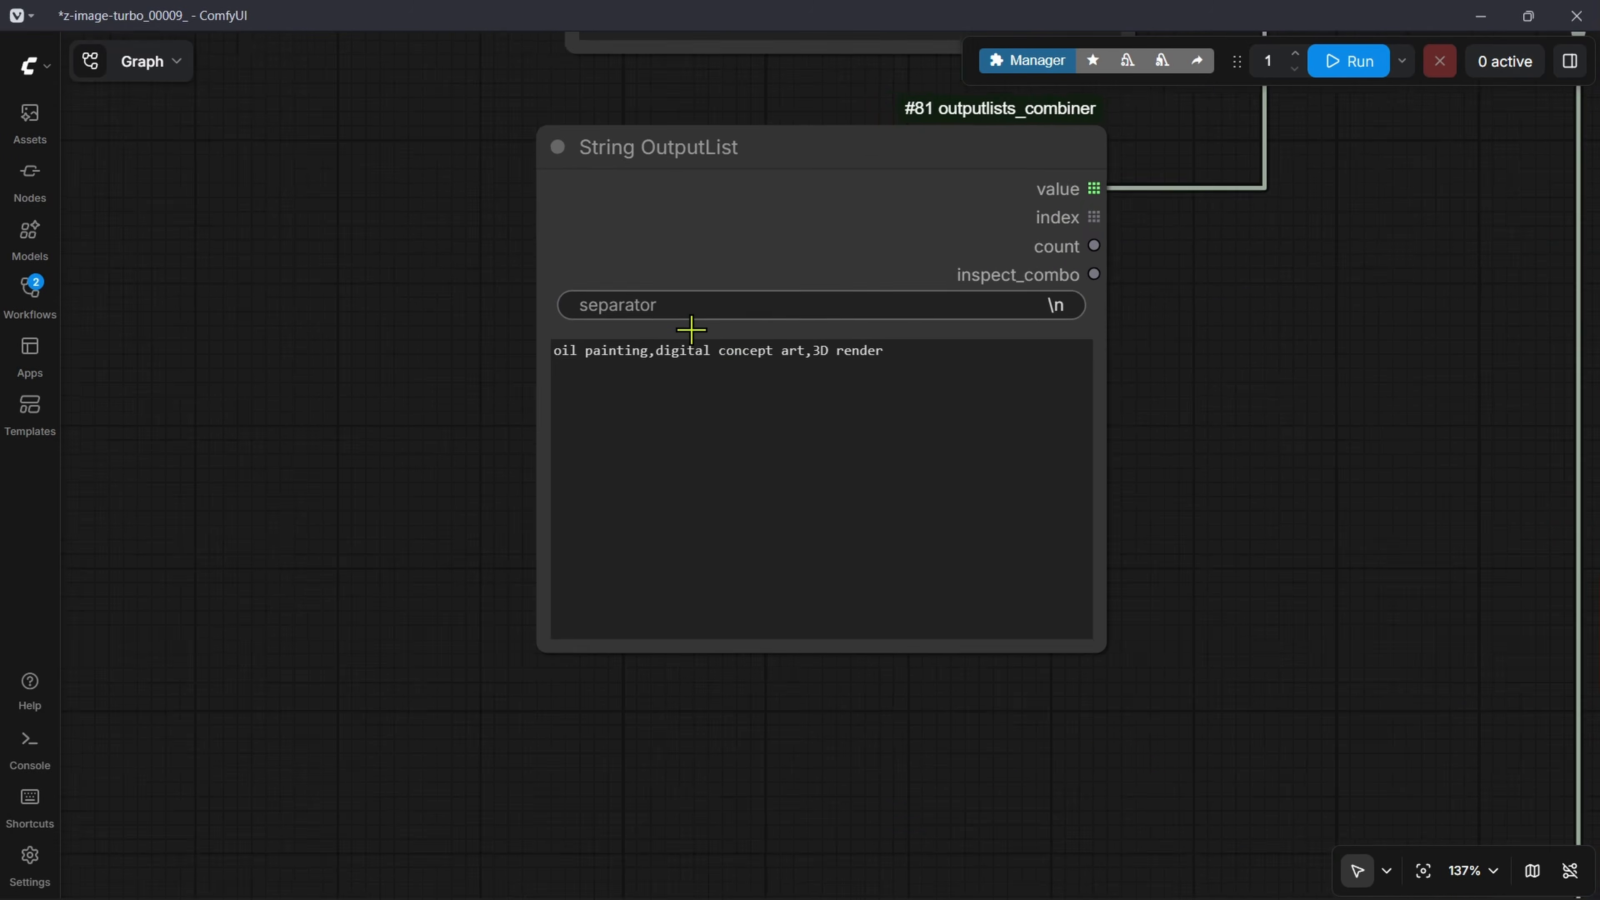
pyautogui.moveTo(1433, 388); pyautogui.dragTo(1311, 577)
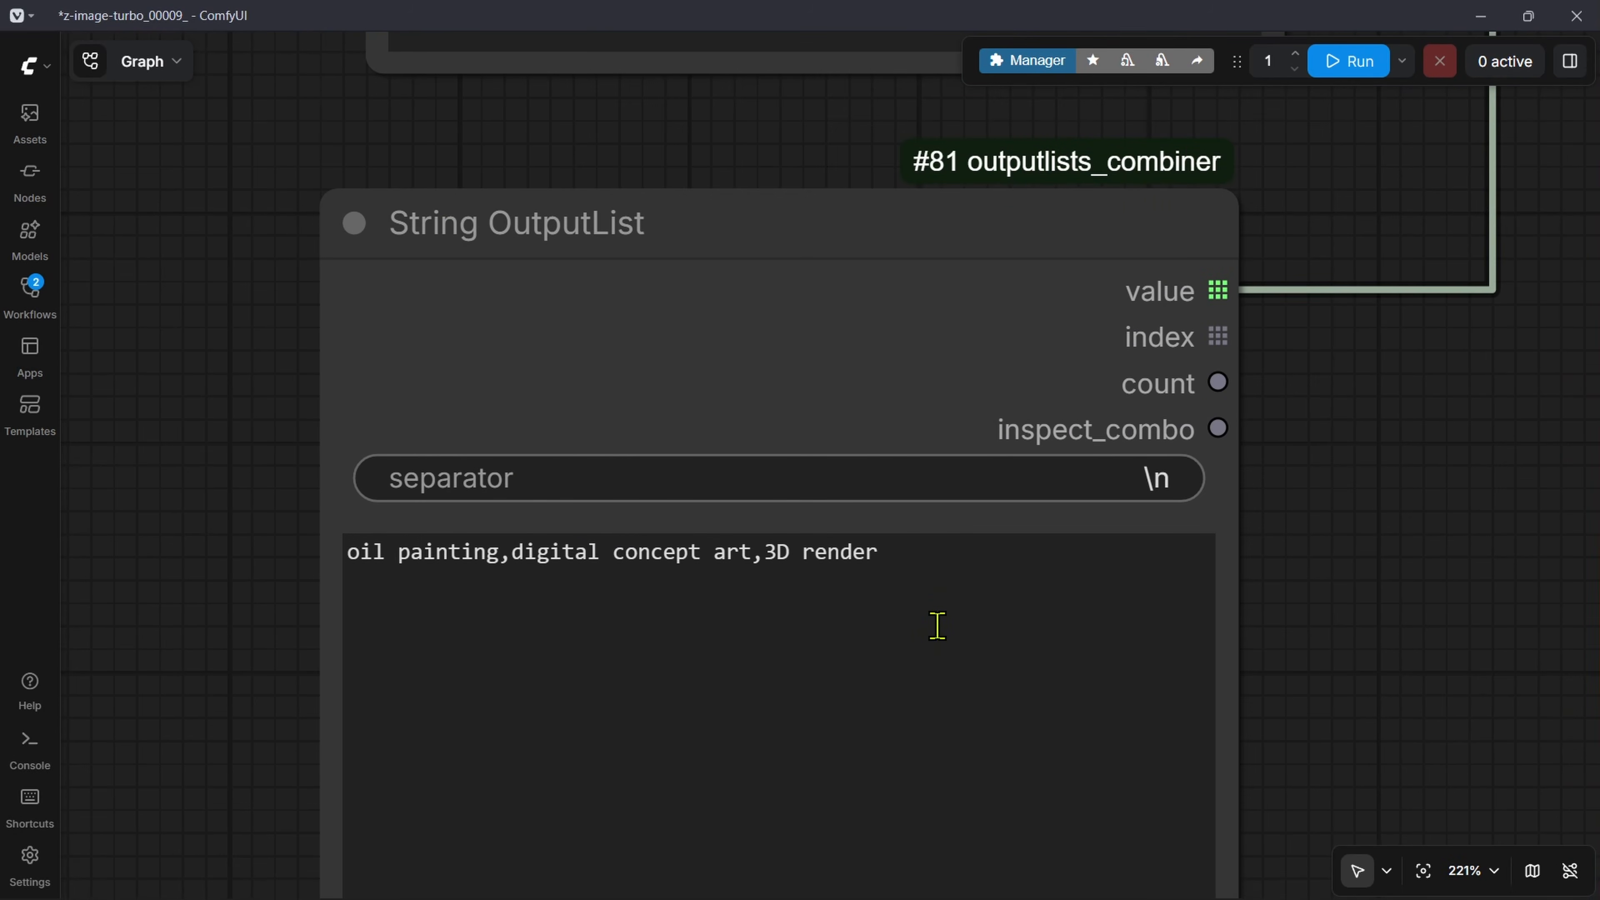
# Step: Look over the four lists, their links into OutputLists Combinations, and the muted generation nodes including Save Image
pyautogui.scroll(-20, 1214, 536)
pyautogui.scroll(12, 621, 339)
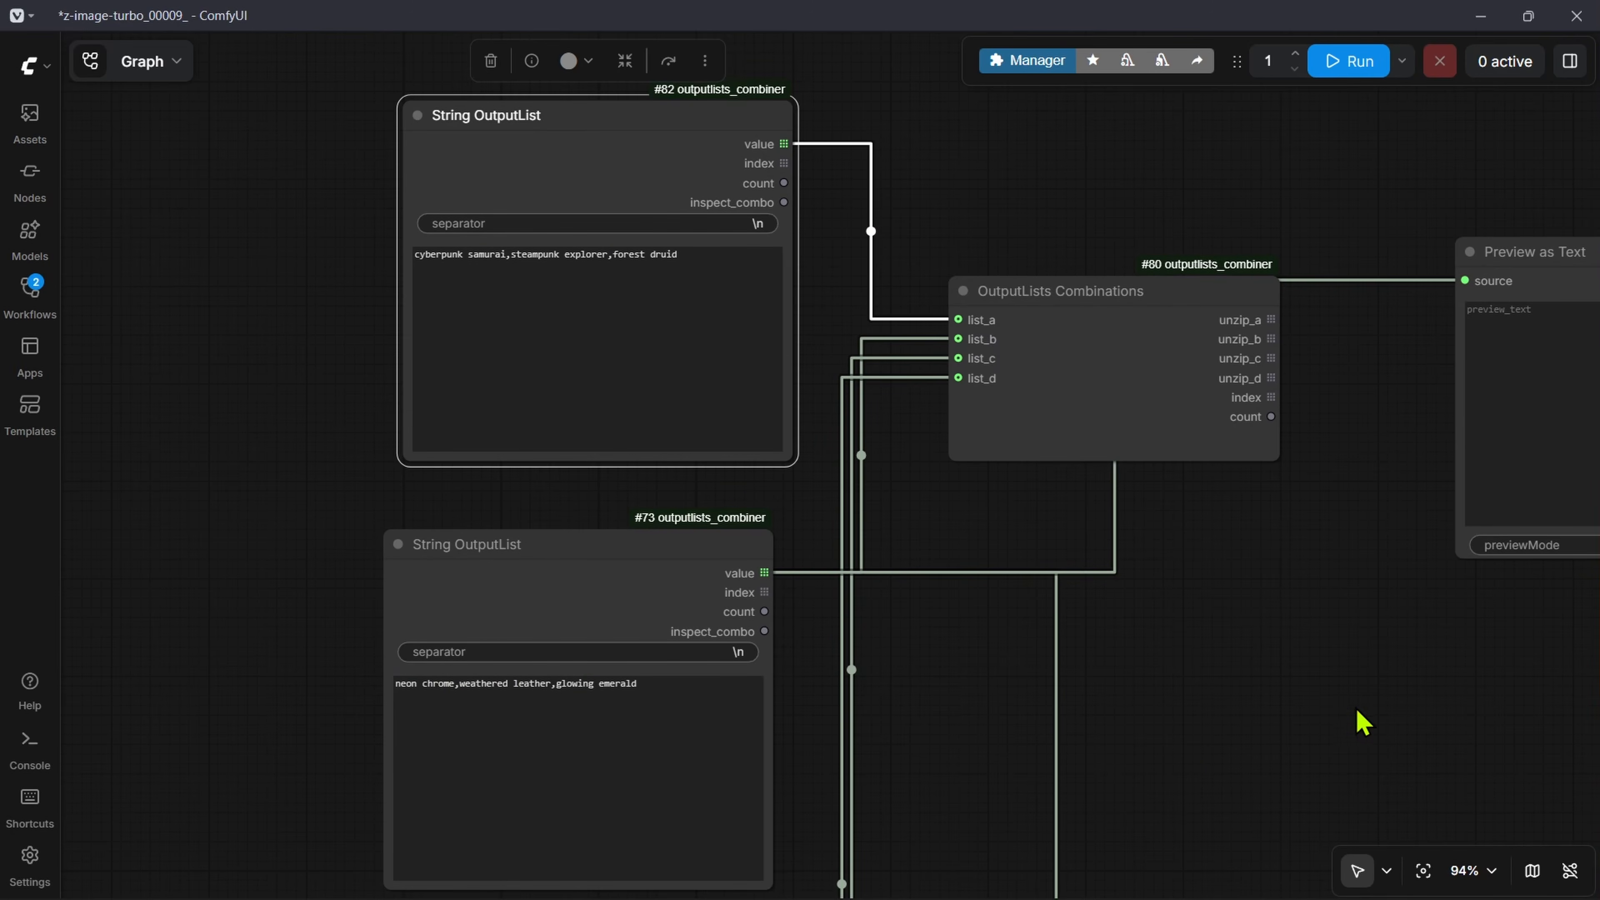
pyautogui.scroll(-9, 844, 623)
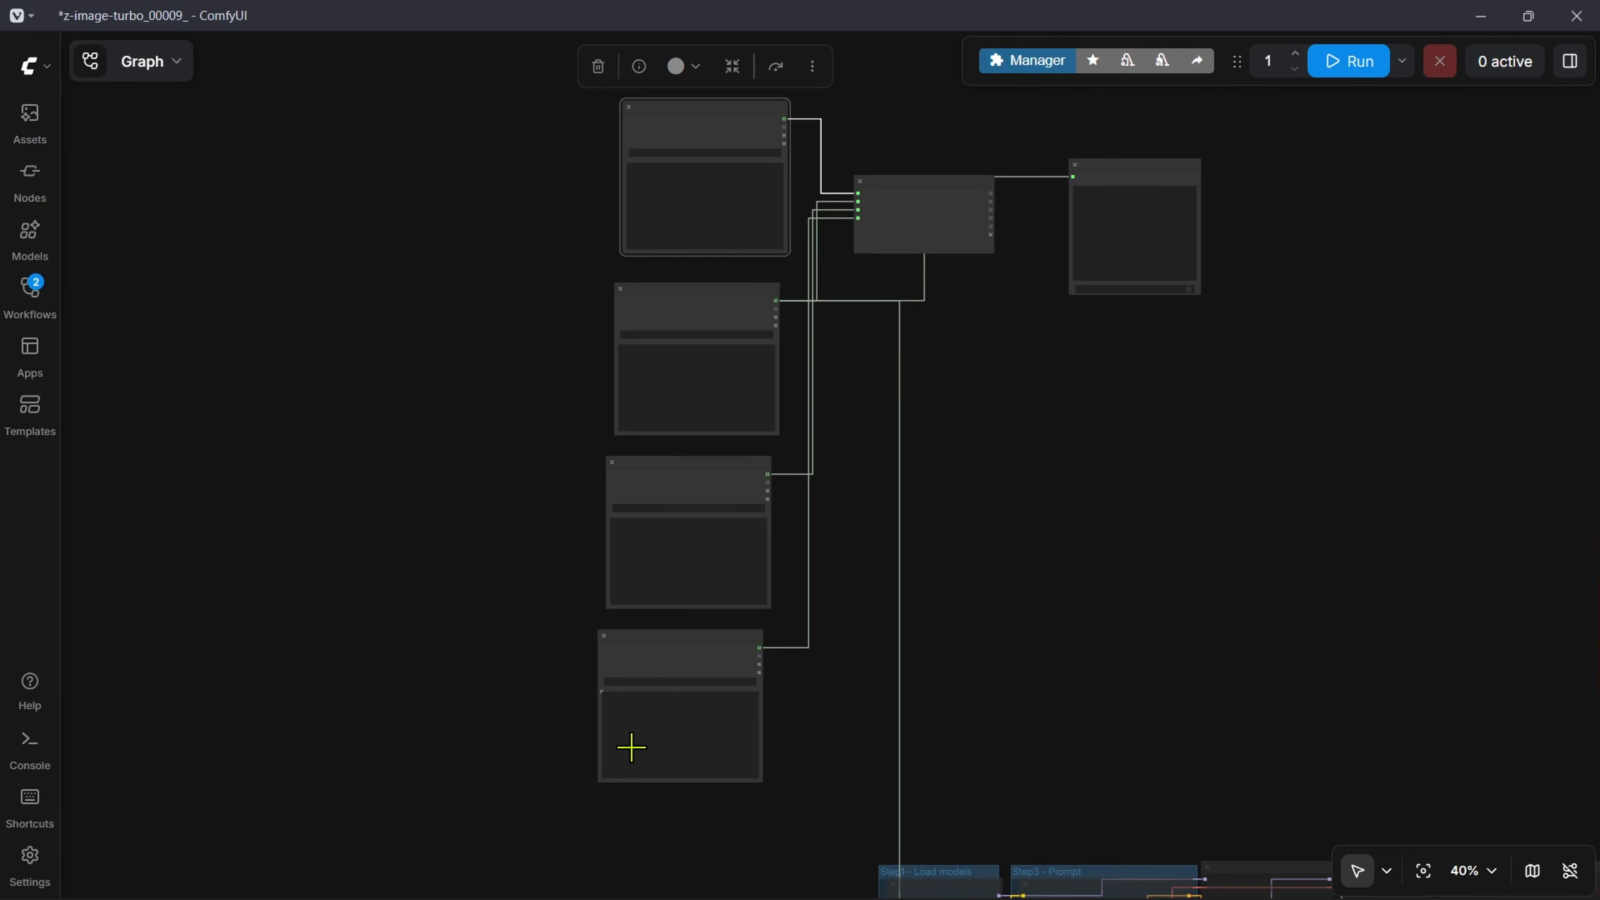
pyautogui.moveTo(832, 235); pyautogui.dragTo(654, 316)
pyautogui.scroll(2, 645, 337)
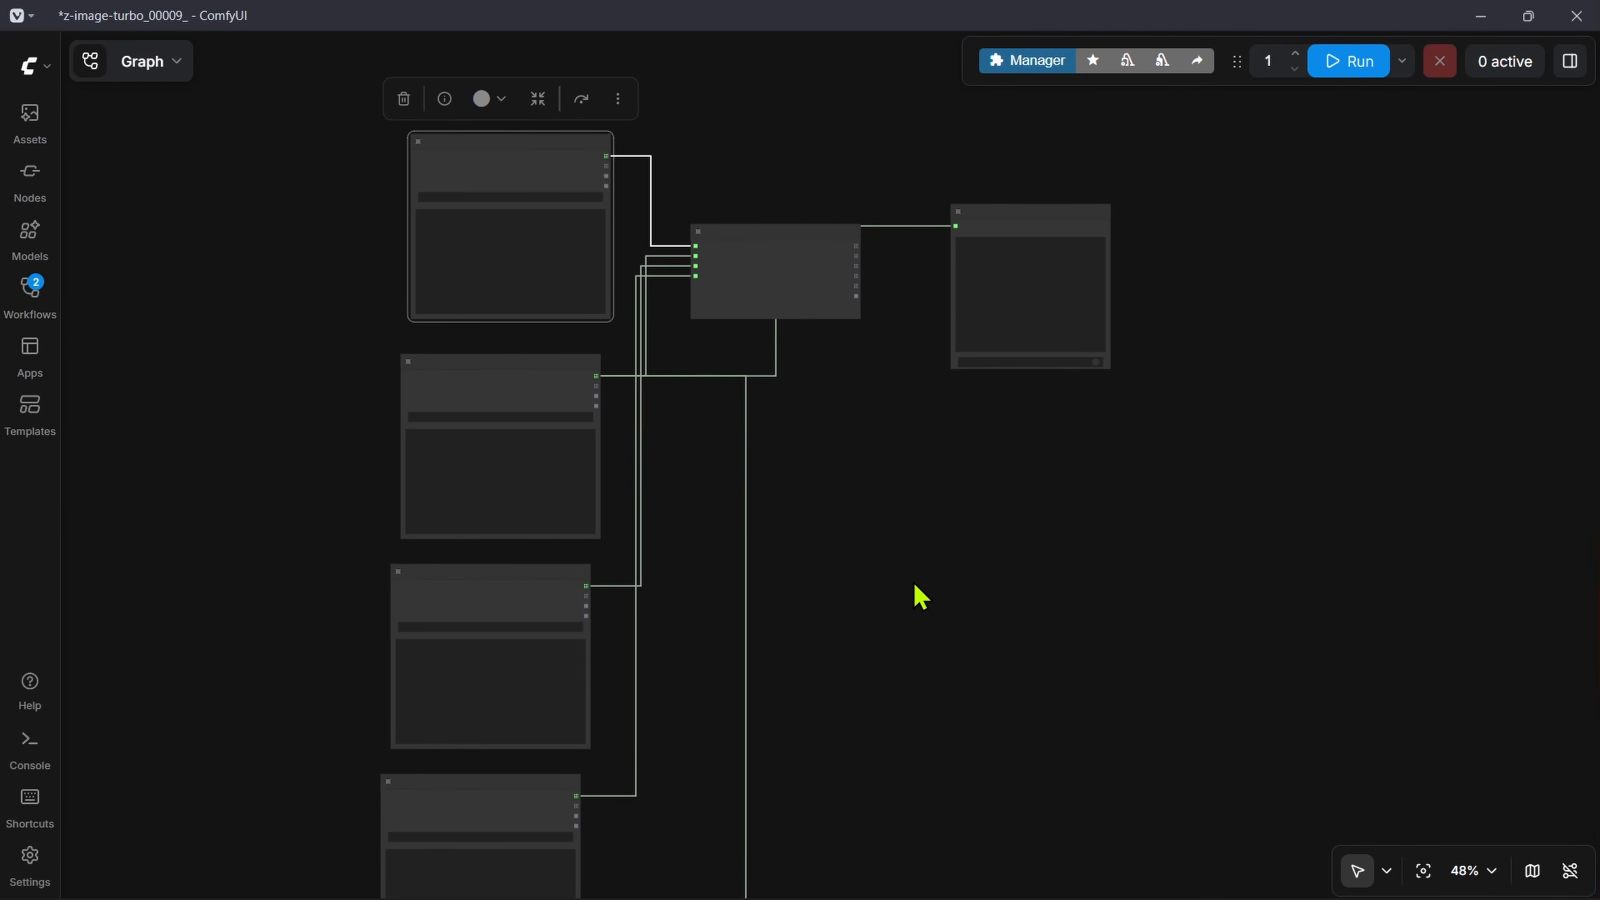
pyautogui.scroll(9, 1058, 627)
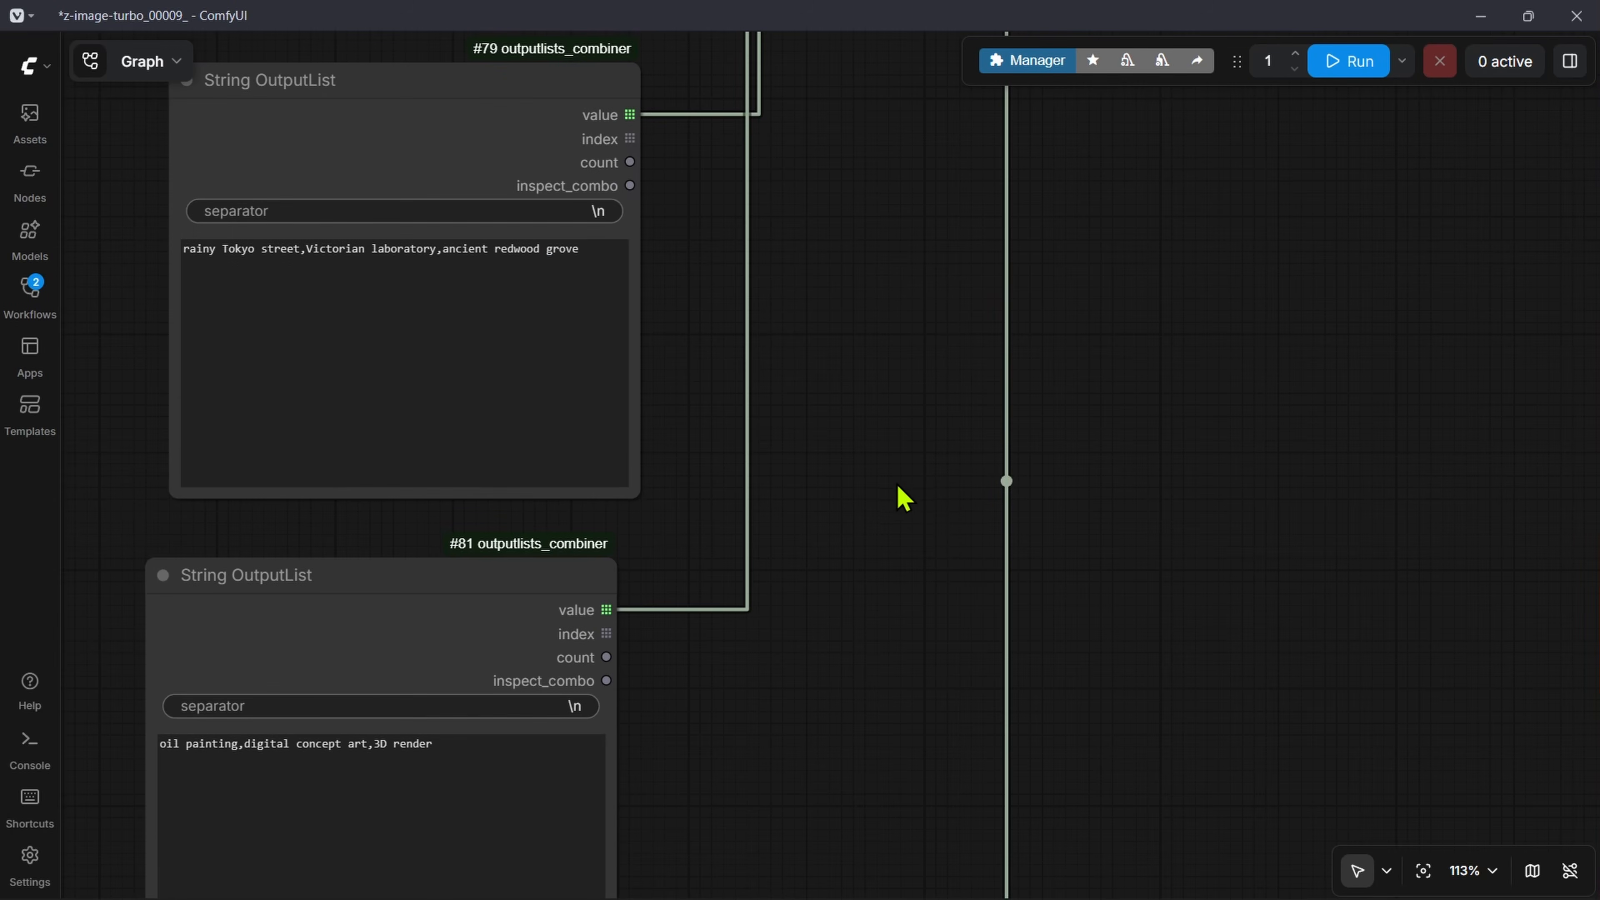
pyautogui.scroll(-18, 900, 497)
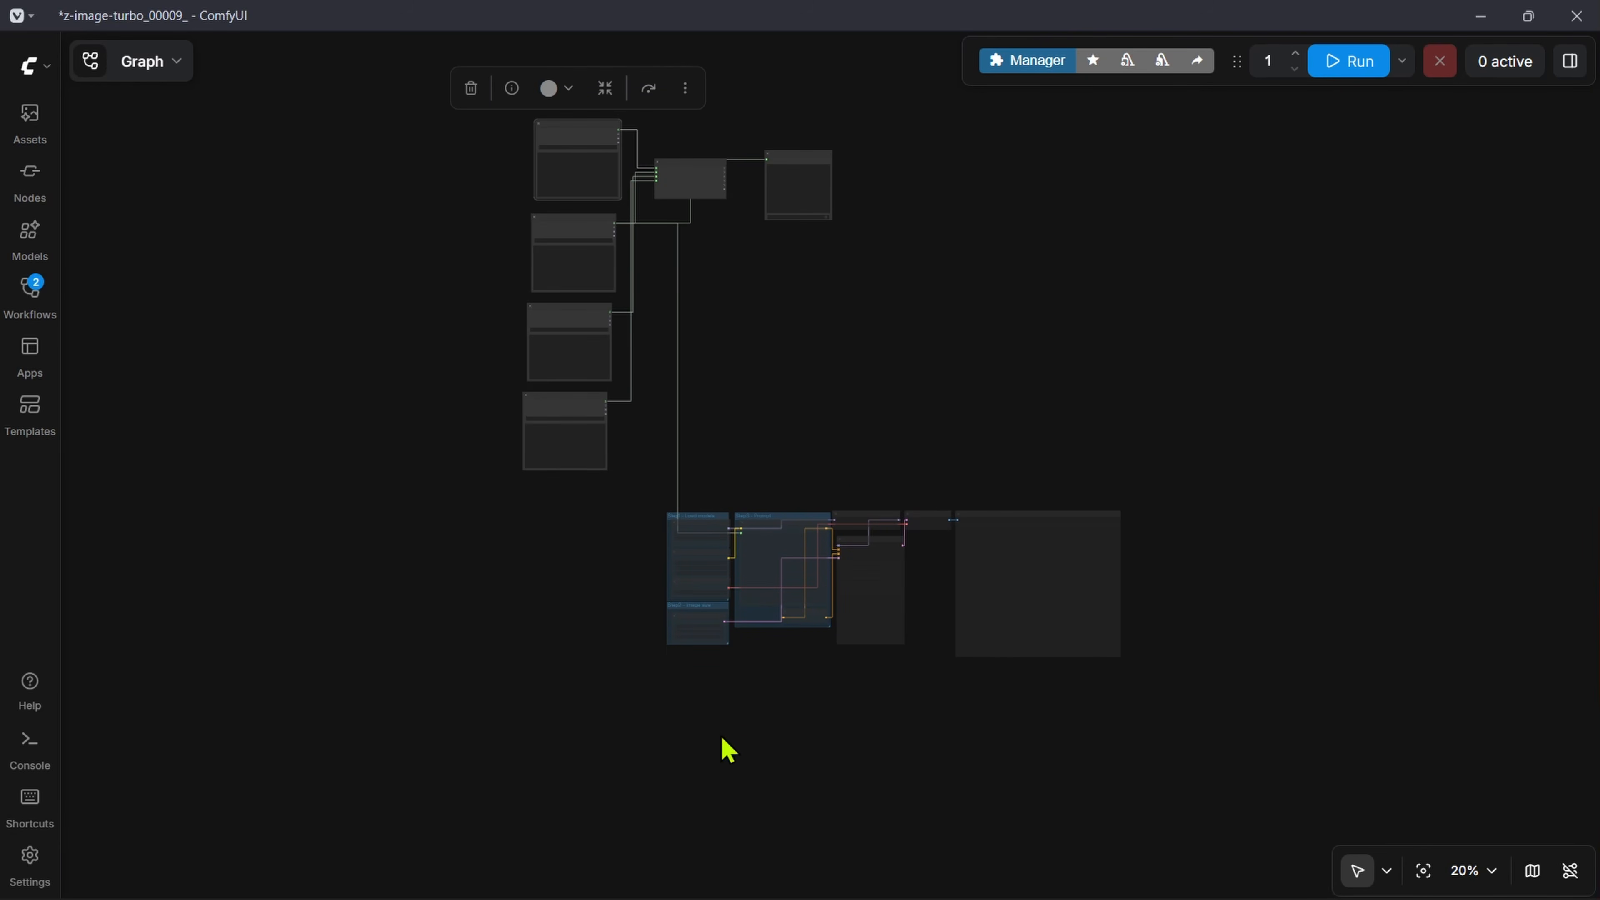
pyautogui.scroll(17, 882, 496)
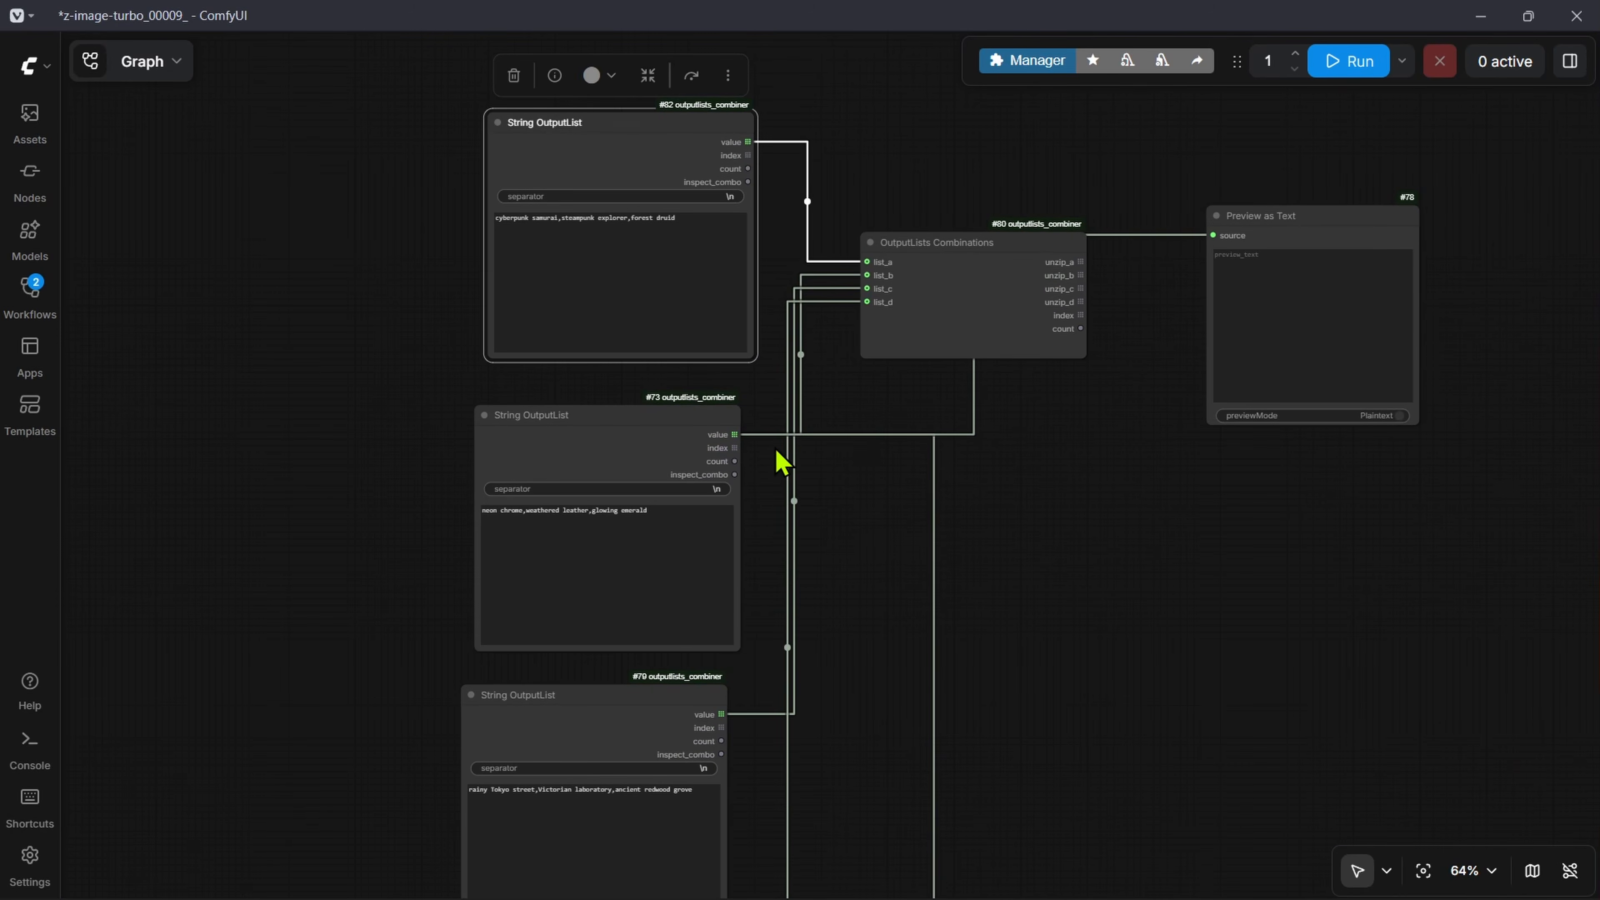
pyautogui.scroll(-4, 778, 378)
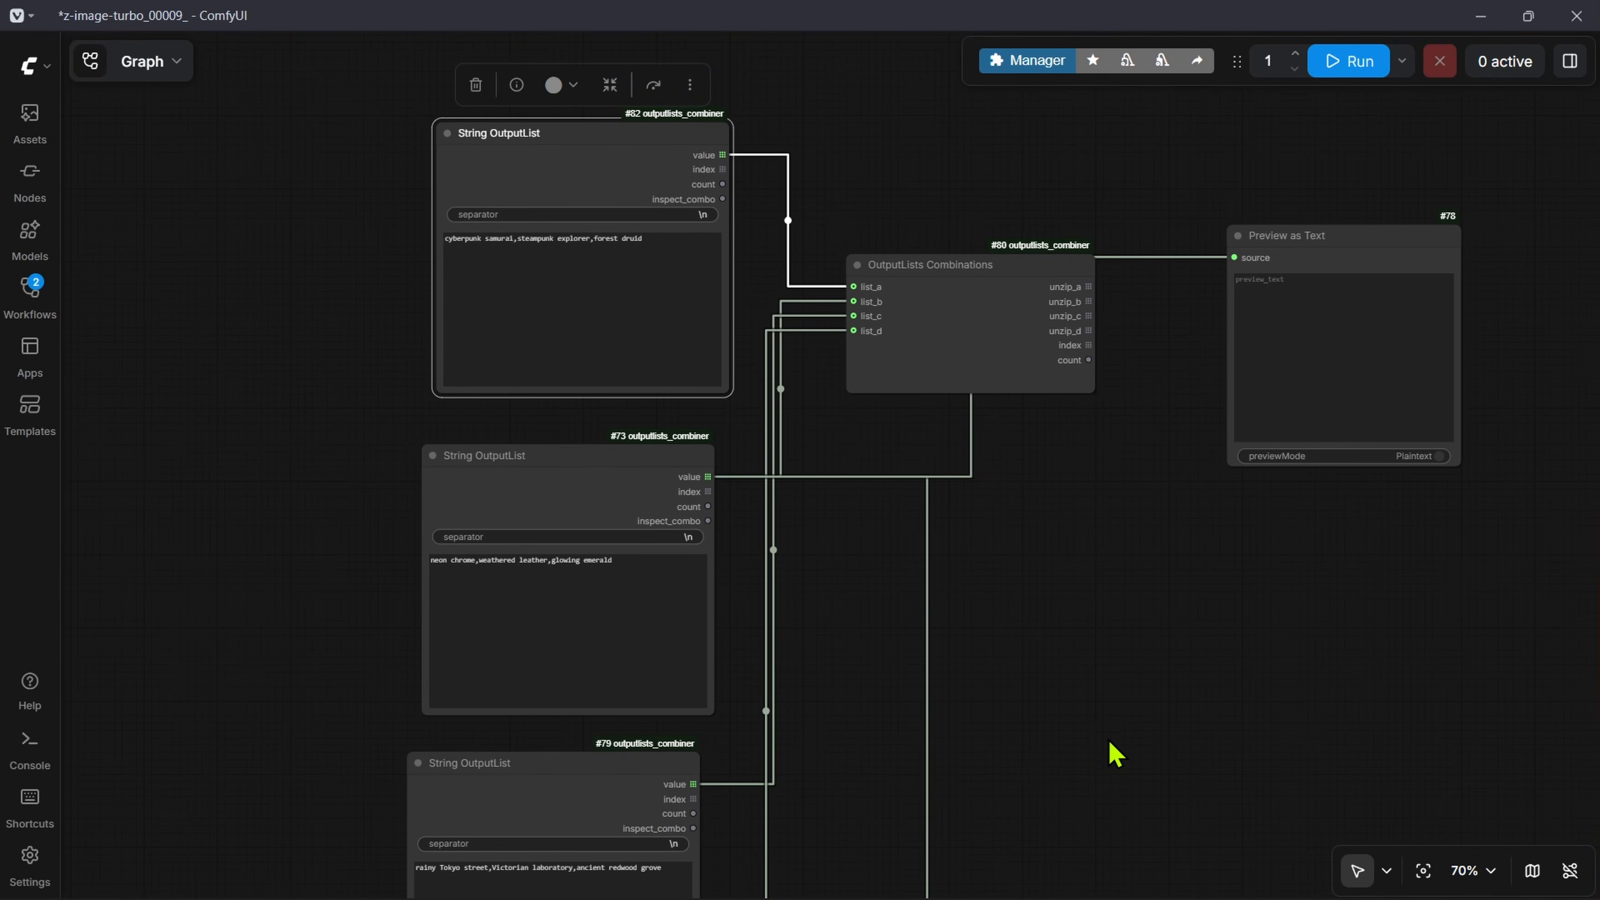
pyautogui.moveTo(1109, 742); pyautogui.dragTo(969, 616)
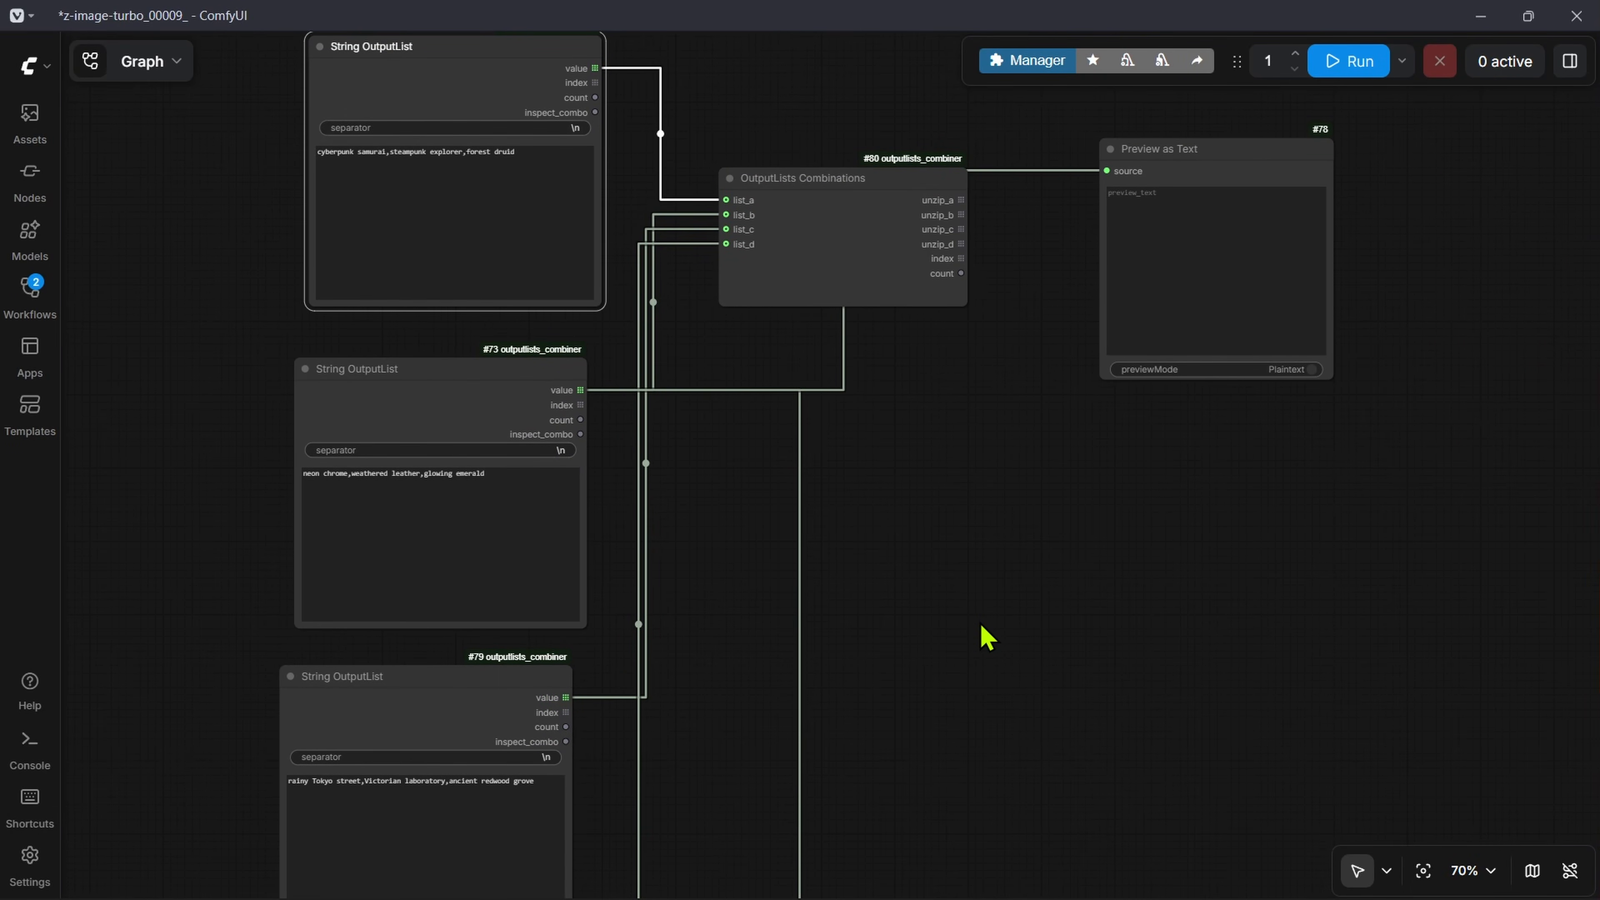
pyautogui.scroll(7, 967, 330)
pyautogui.moveTo(1052, 249); pyautogui.dragTo(691, 557)
pyautogui.scroll(-3, 690, 557)
pyautogui.scroll(-4, 678, 611)
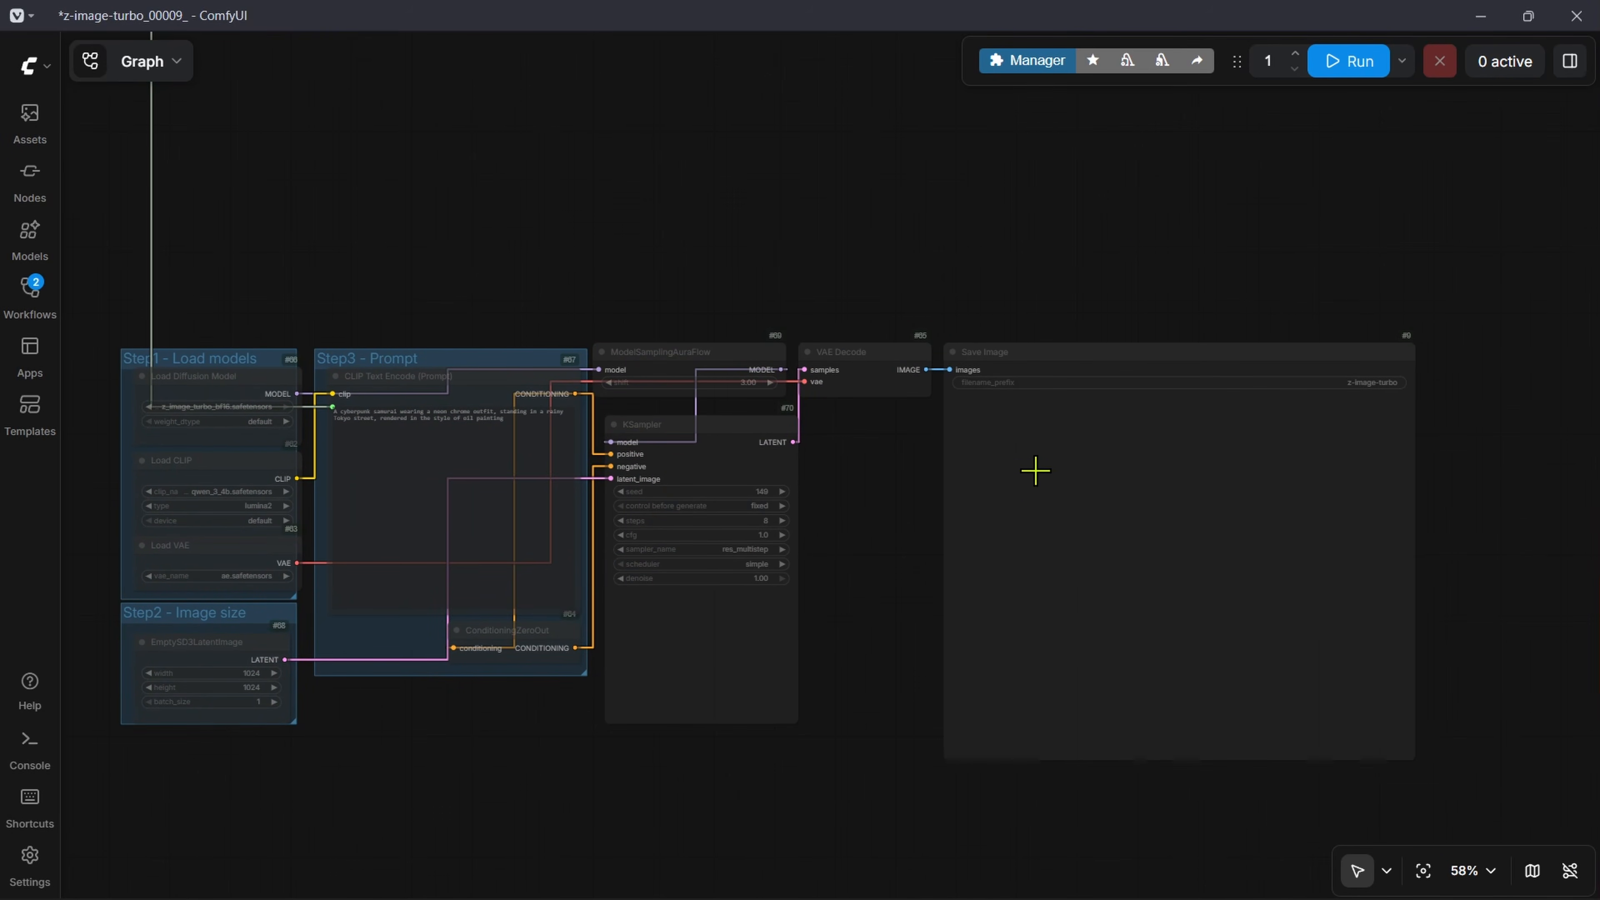
pyautogui.moveTo(1026, 368)
pyautogui.mouseDown()
pyautogui.moveTo(1057, 354)
pyautogui.moveTo(1051, 381)
pyautogui.moveTo(1027, 367)
pyautogui.mouseUp()
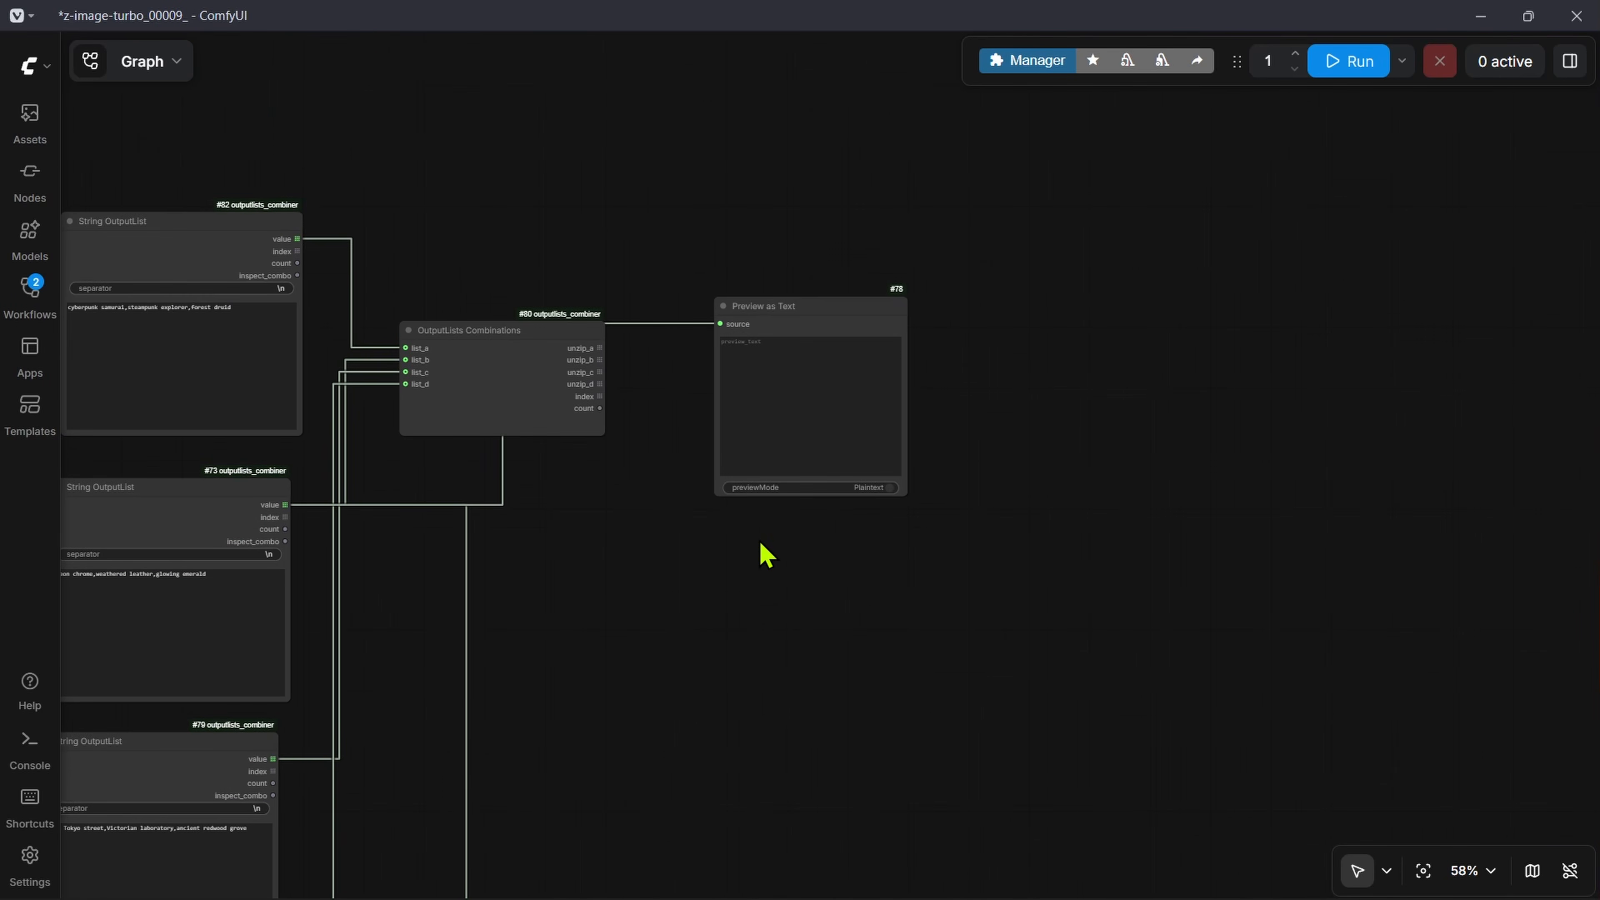
# Step: Connect unzip_a to the Preview as Text source, move the preview closer to the combiner, and run the workflow
pyautogui.scroll(9, 664, 347)
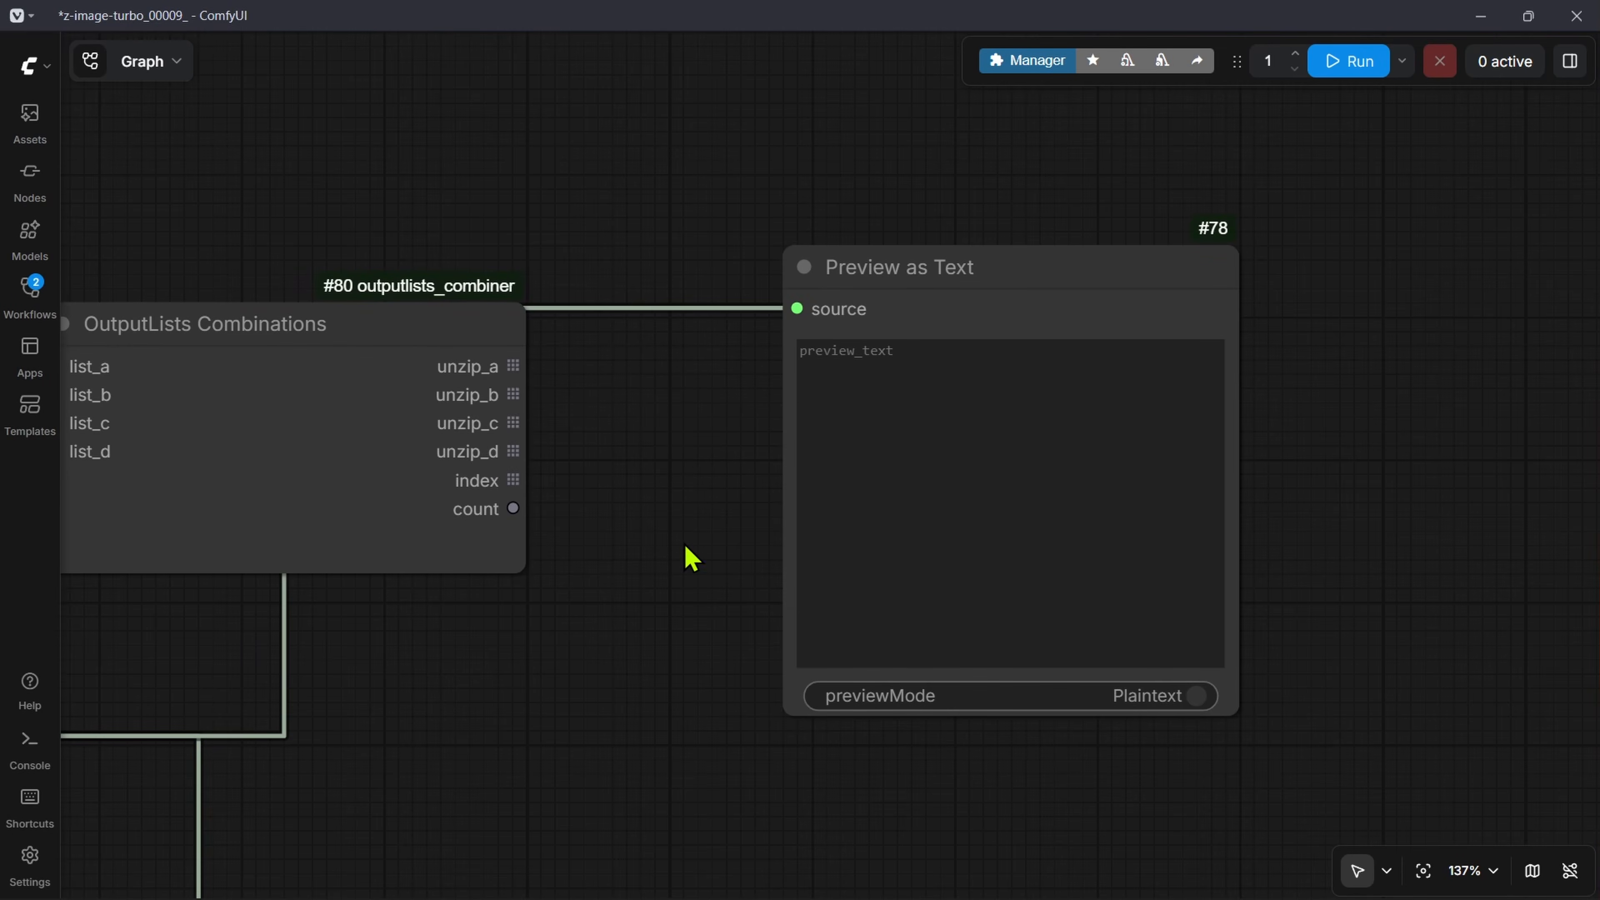
pyautogui.moveTo(513, 365); pyautogui.dragTo(794, 309)
pyautogui.moveTo(951, 267); pyautogui.dragTo(809, 238)
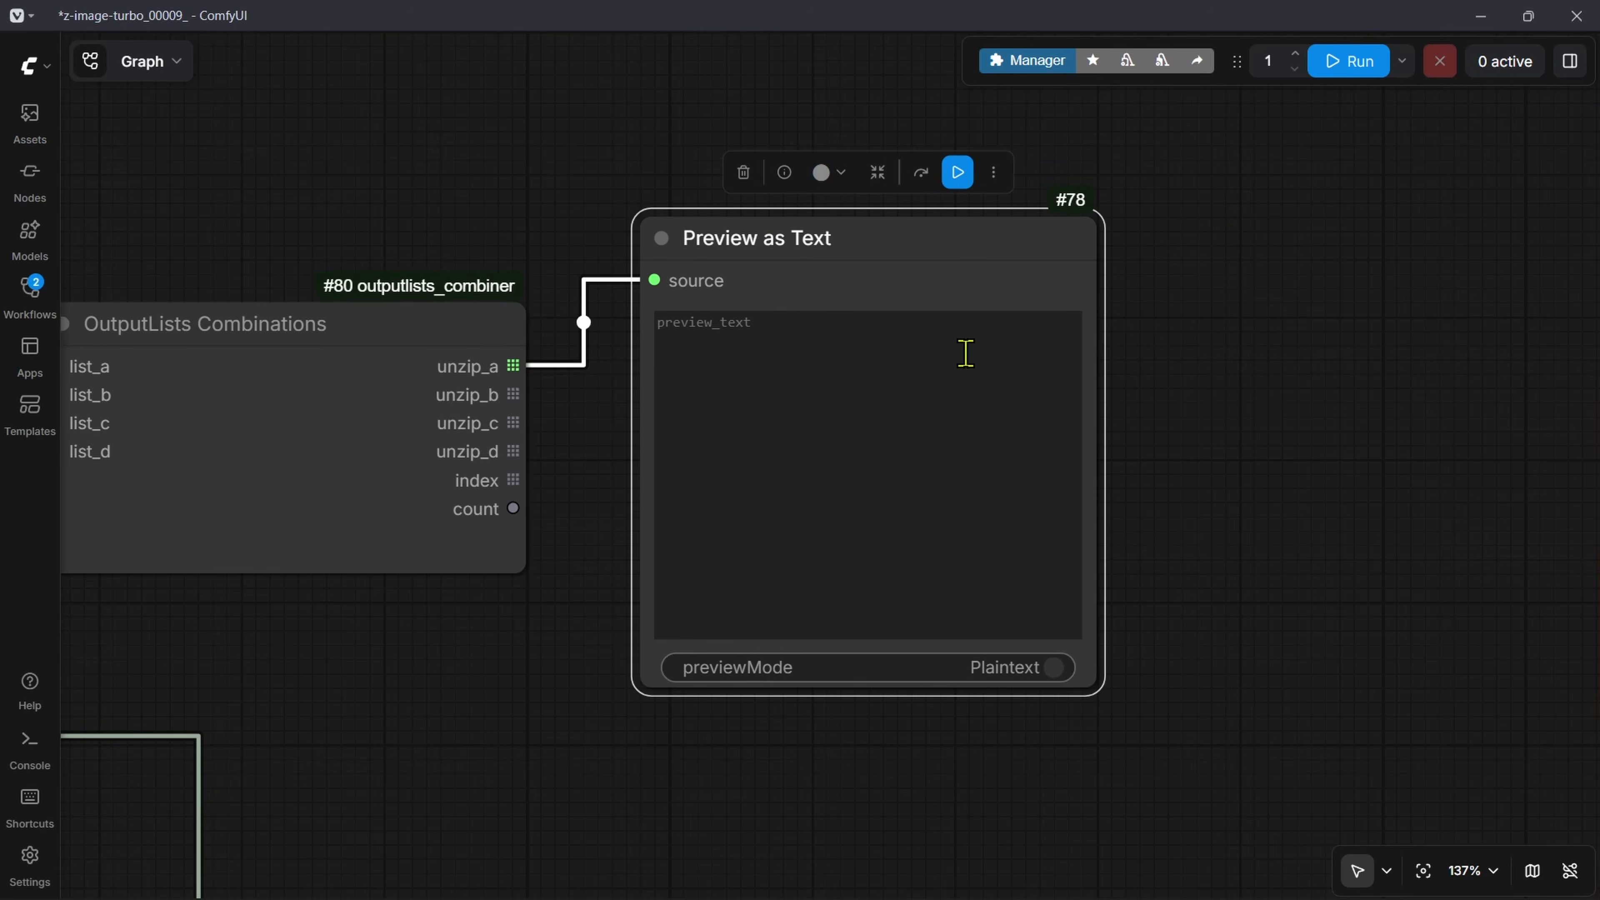
pyautogui.click(1350, 61)
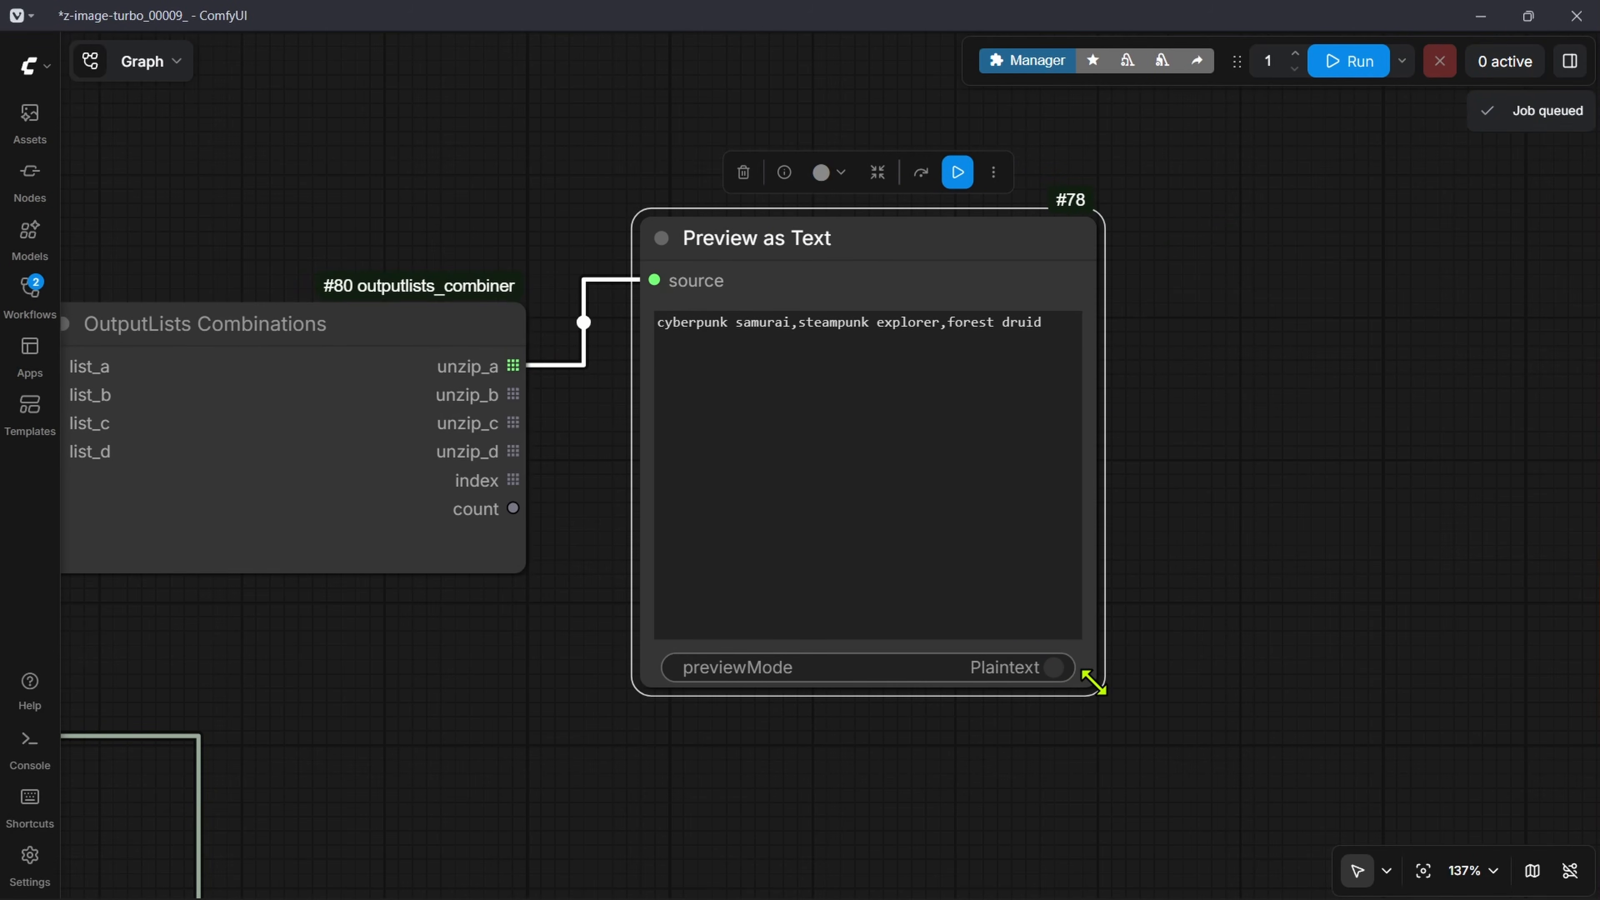
# Step: Widen the Preview as Text node and examine the text it received from unzip_a
pyautogui.moveTo(1094, 682); pyautogui.dragTo(1357, 700)
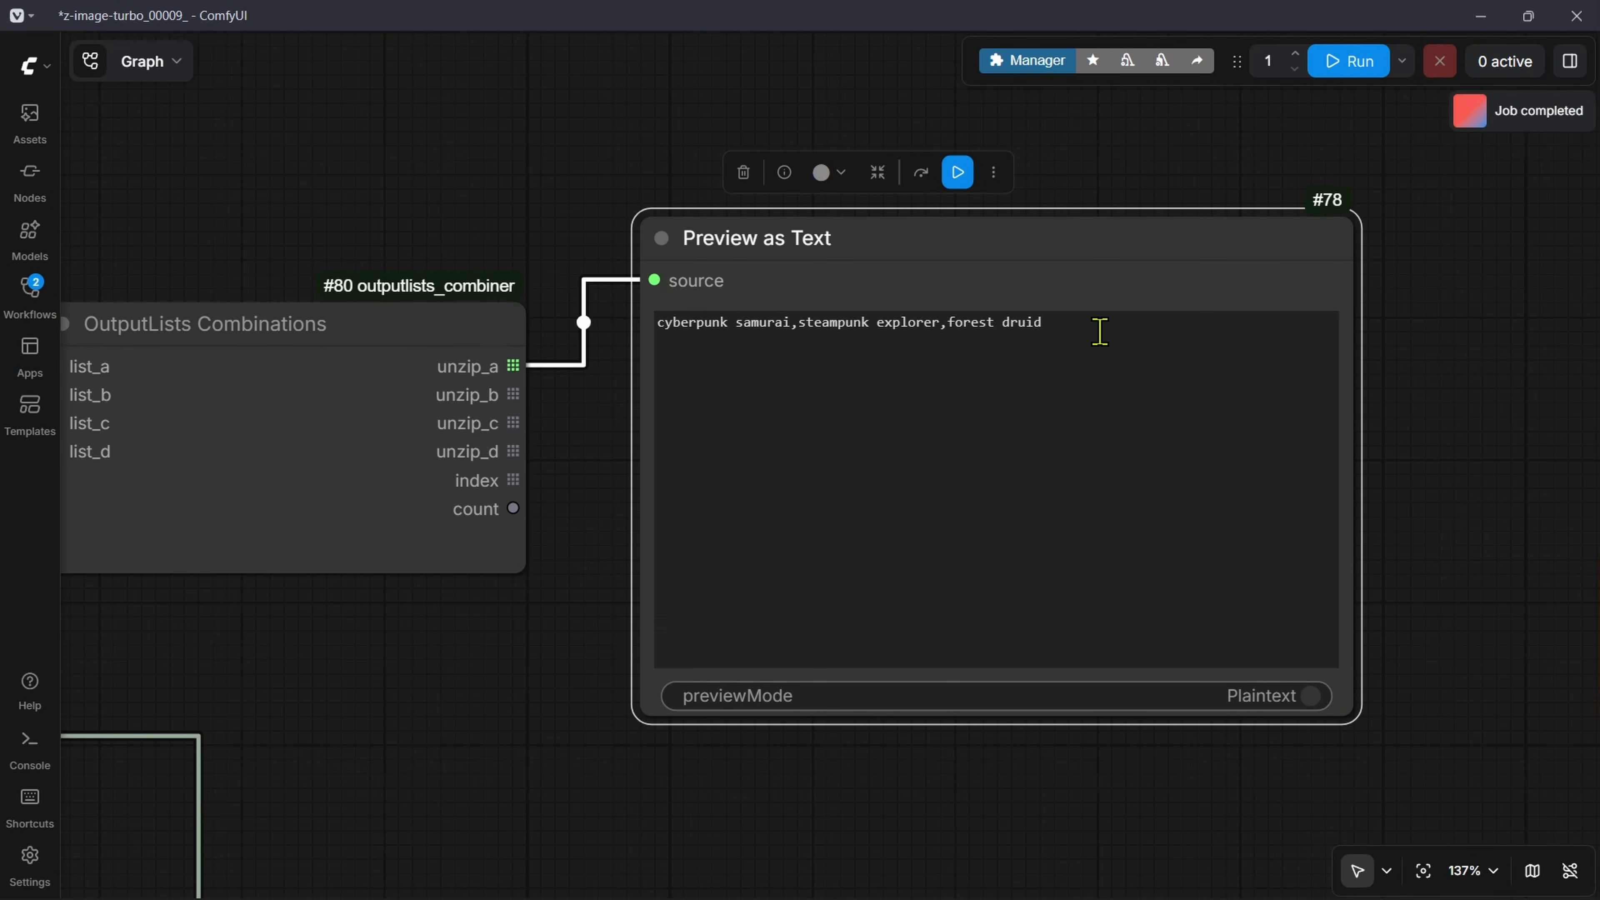
pyautogui.moveTo(1100, 332); pyautogui.dragTo(634, 333)
pyautogui.moveTo(532, 583); pyautogui.dragTo(637, 571)
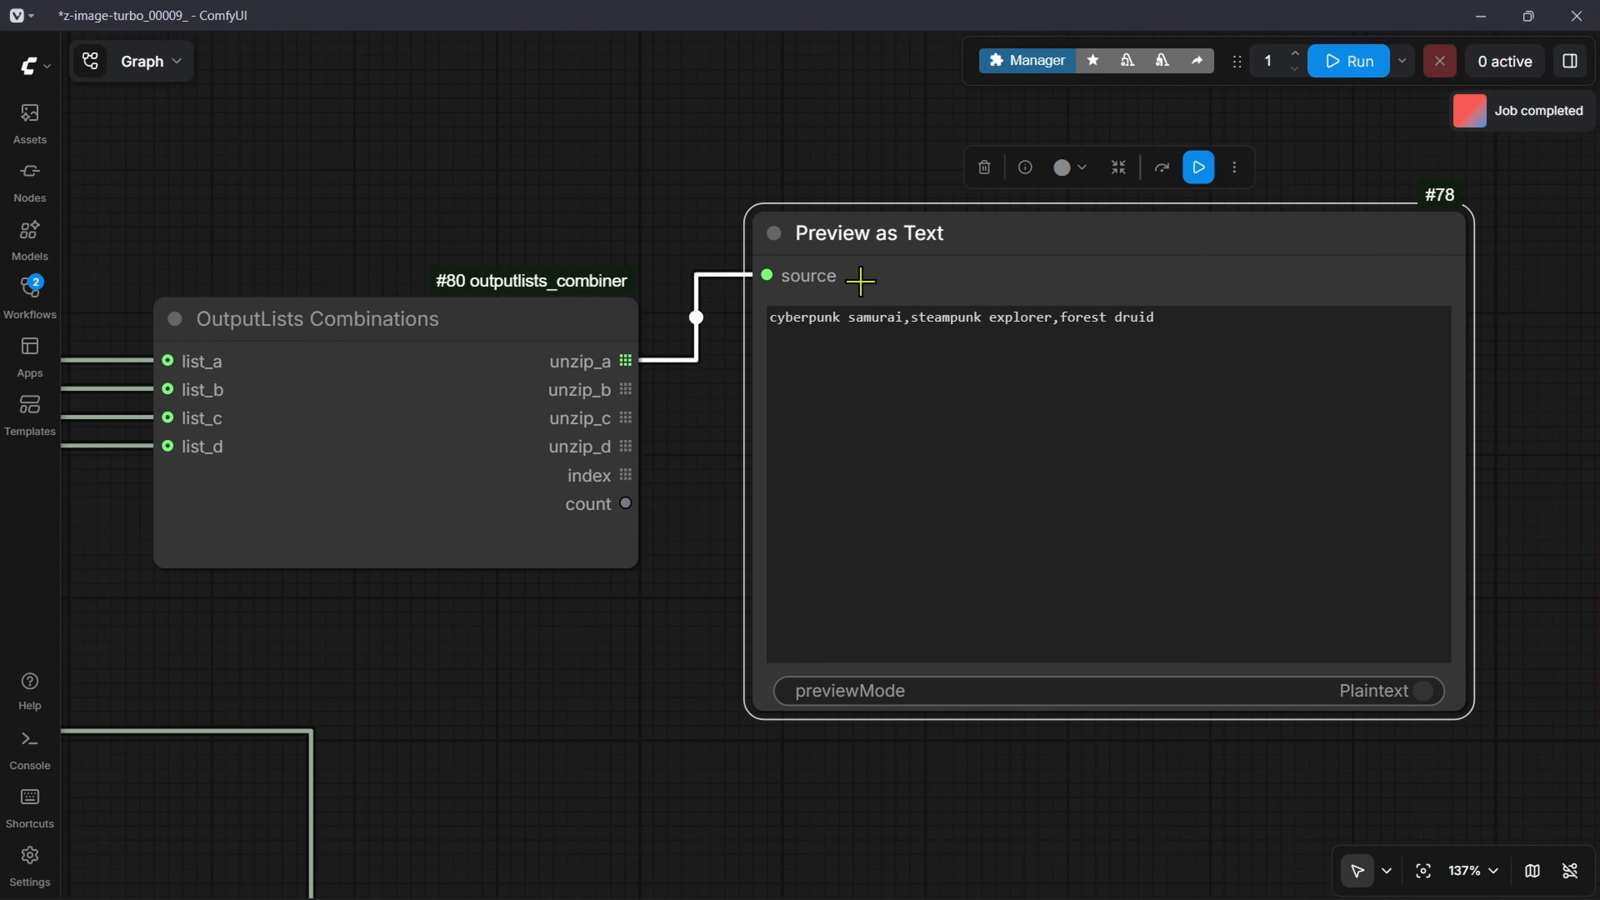
pyautogui.scroll(6, 869, 318)
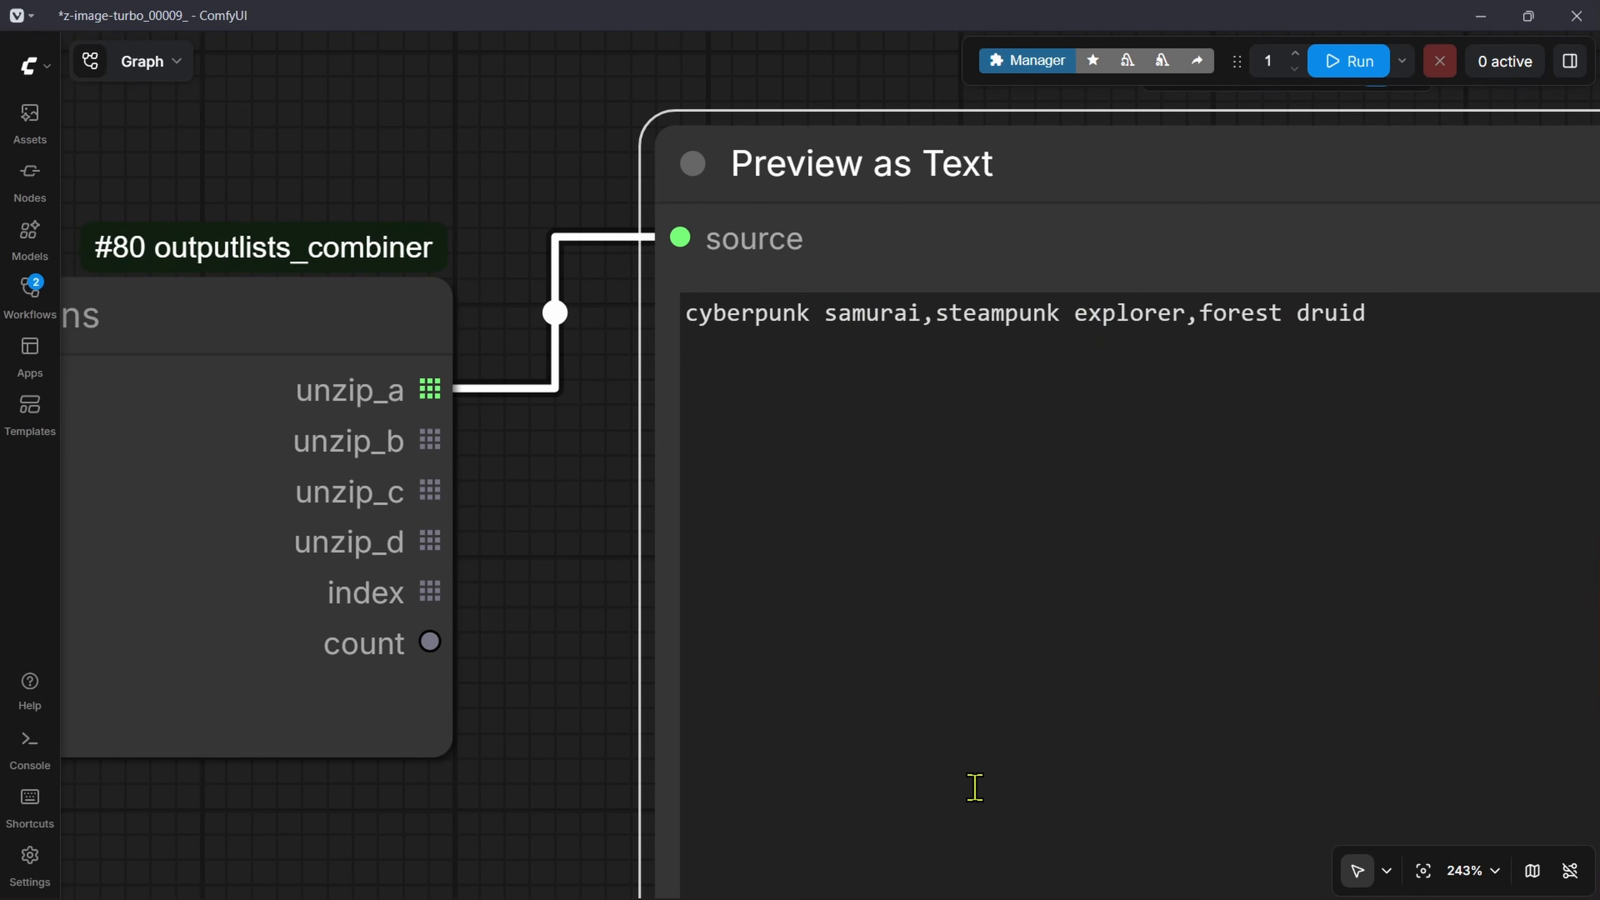
# Step: Set the separator of the String OutputList holding the subject values to a comma
pyautogui.scroll(-5, 924, 602)
pyautogui.moveTo(195, 576); pyautogui.dragTo(1336, 552)
pyautogui.scroll(6, 918, 274)
pyautogui.moveTo(252, 271); pyautogui.dragTo(511, 300)
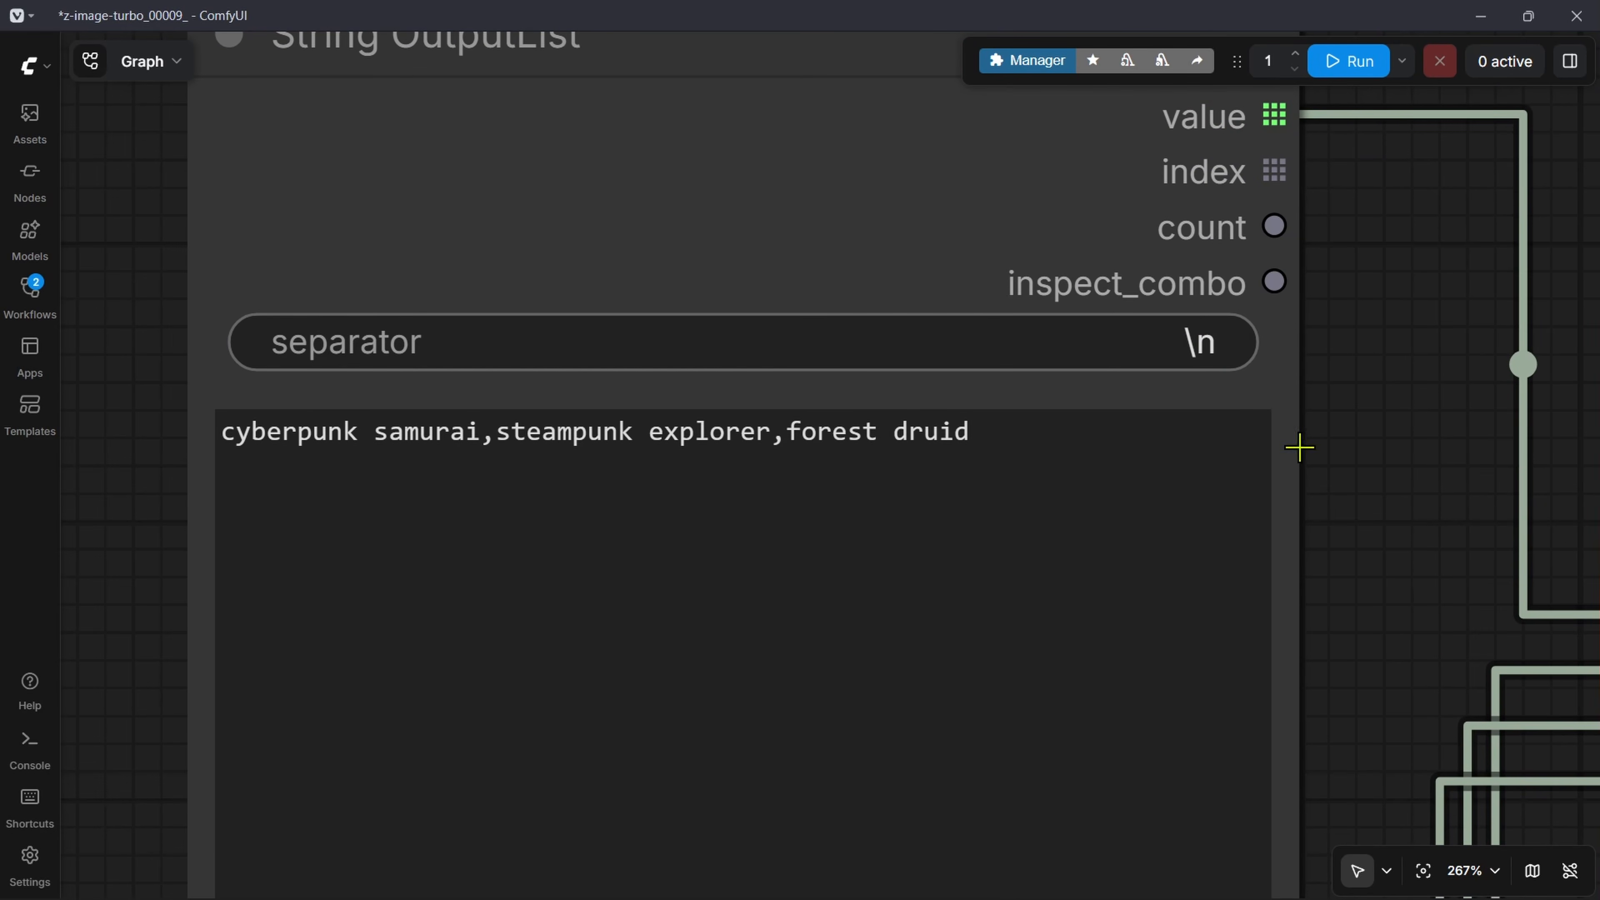
pyautogui.click(1196, 344)
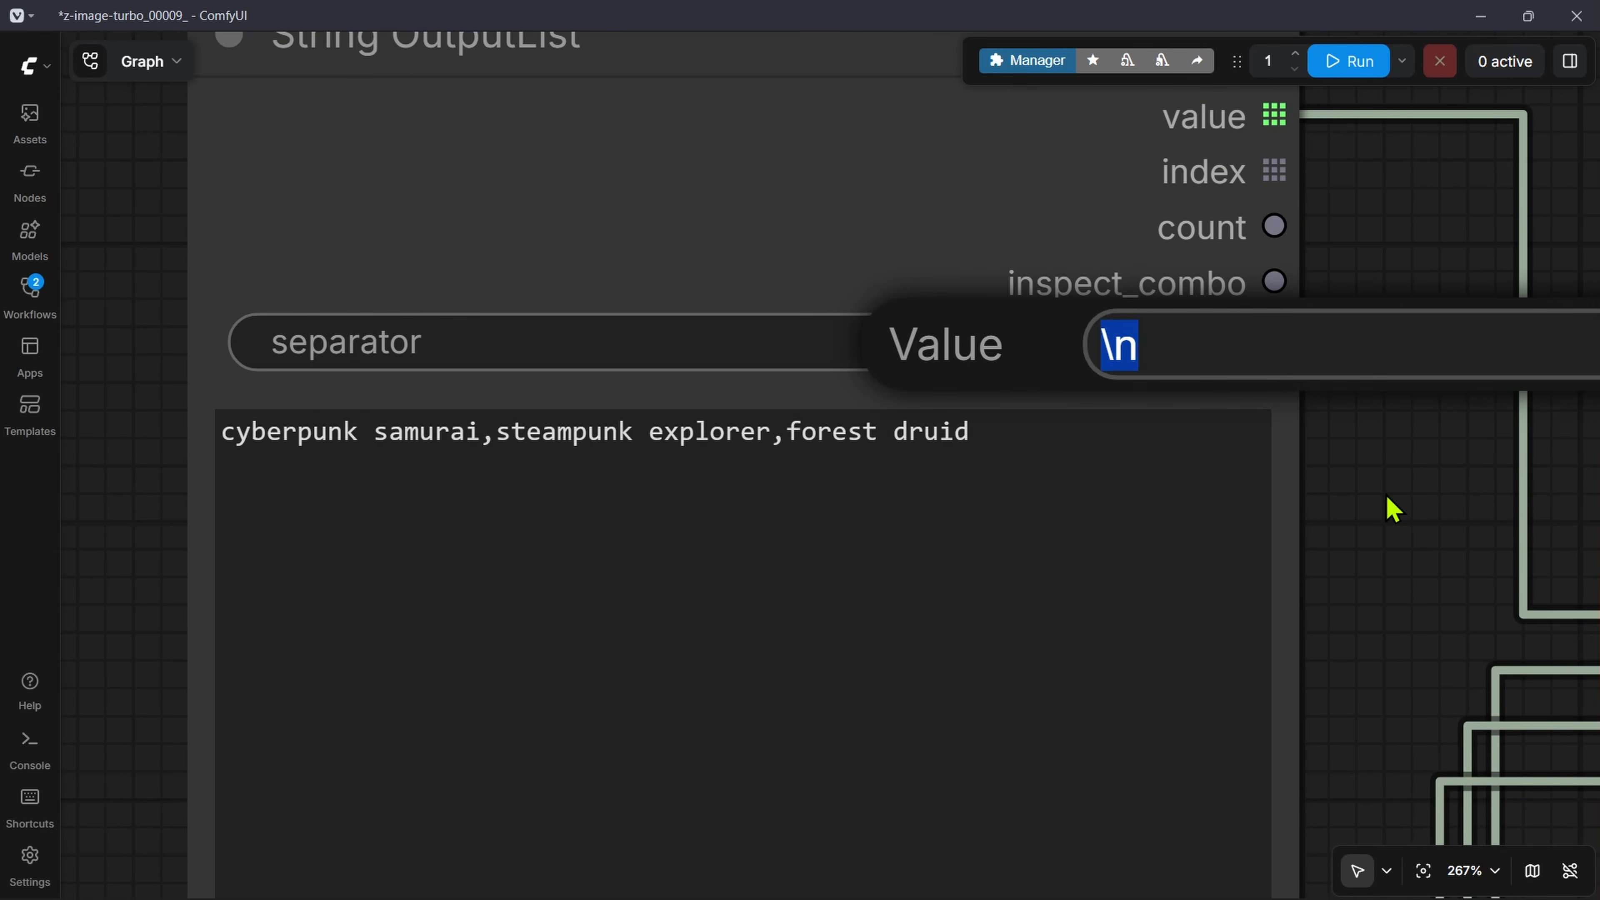
pyautogui.press('BackSpace')
pyautogui.write(',')
pyautogui.press('Return')
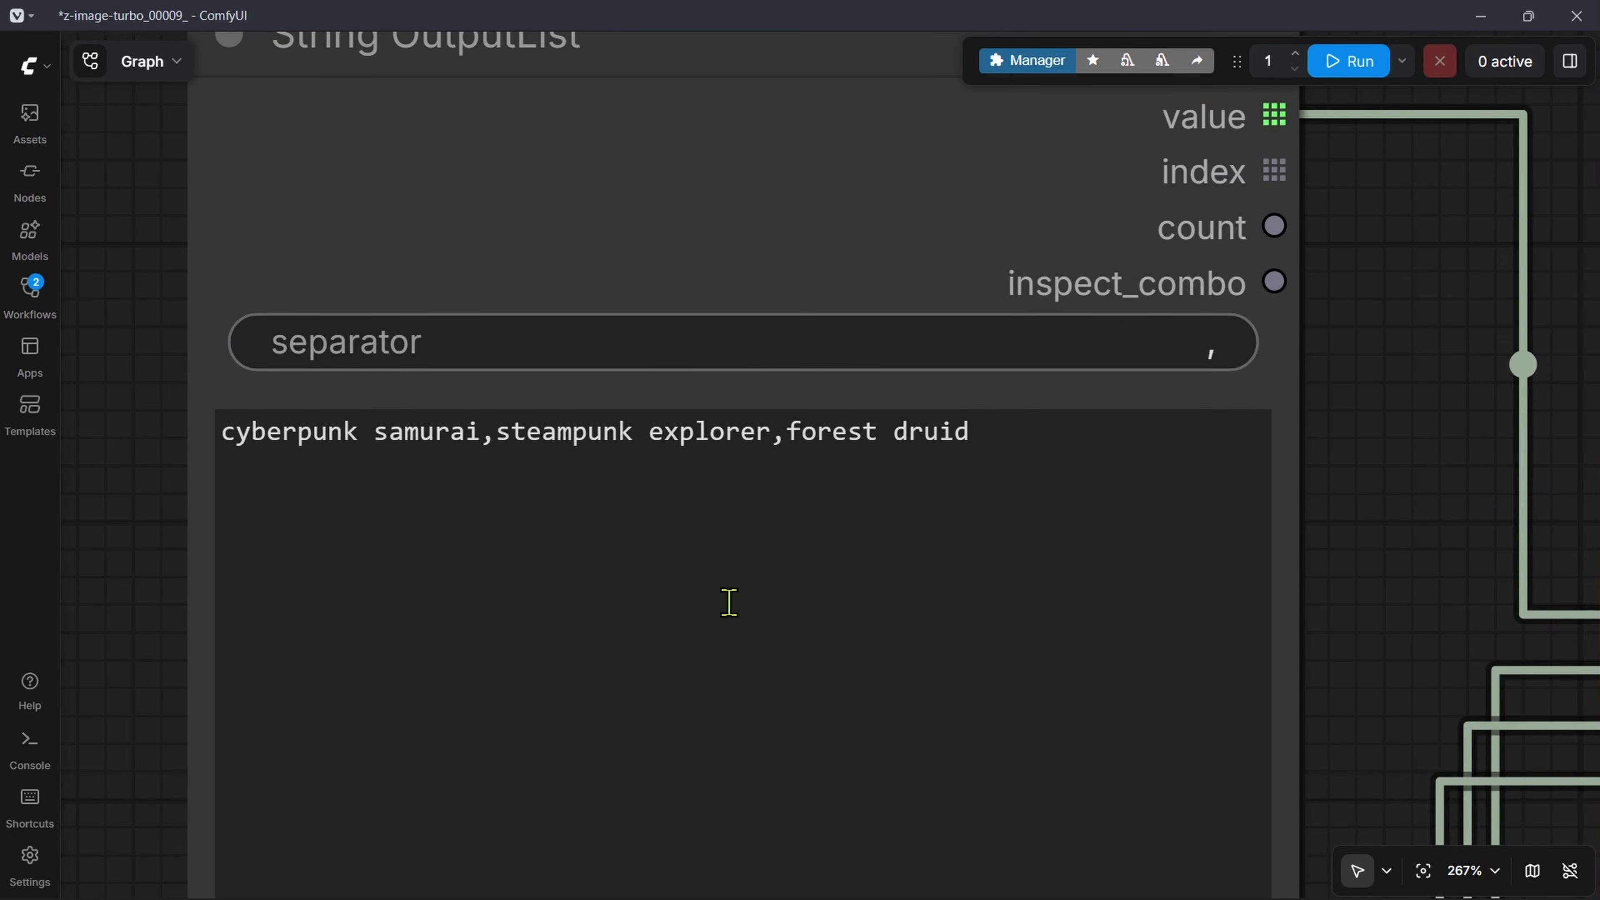
pyautogui.click(599, 456)
pyautogui.hotkey('ctrl', 'a')
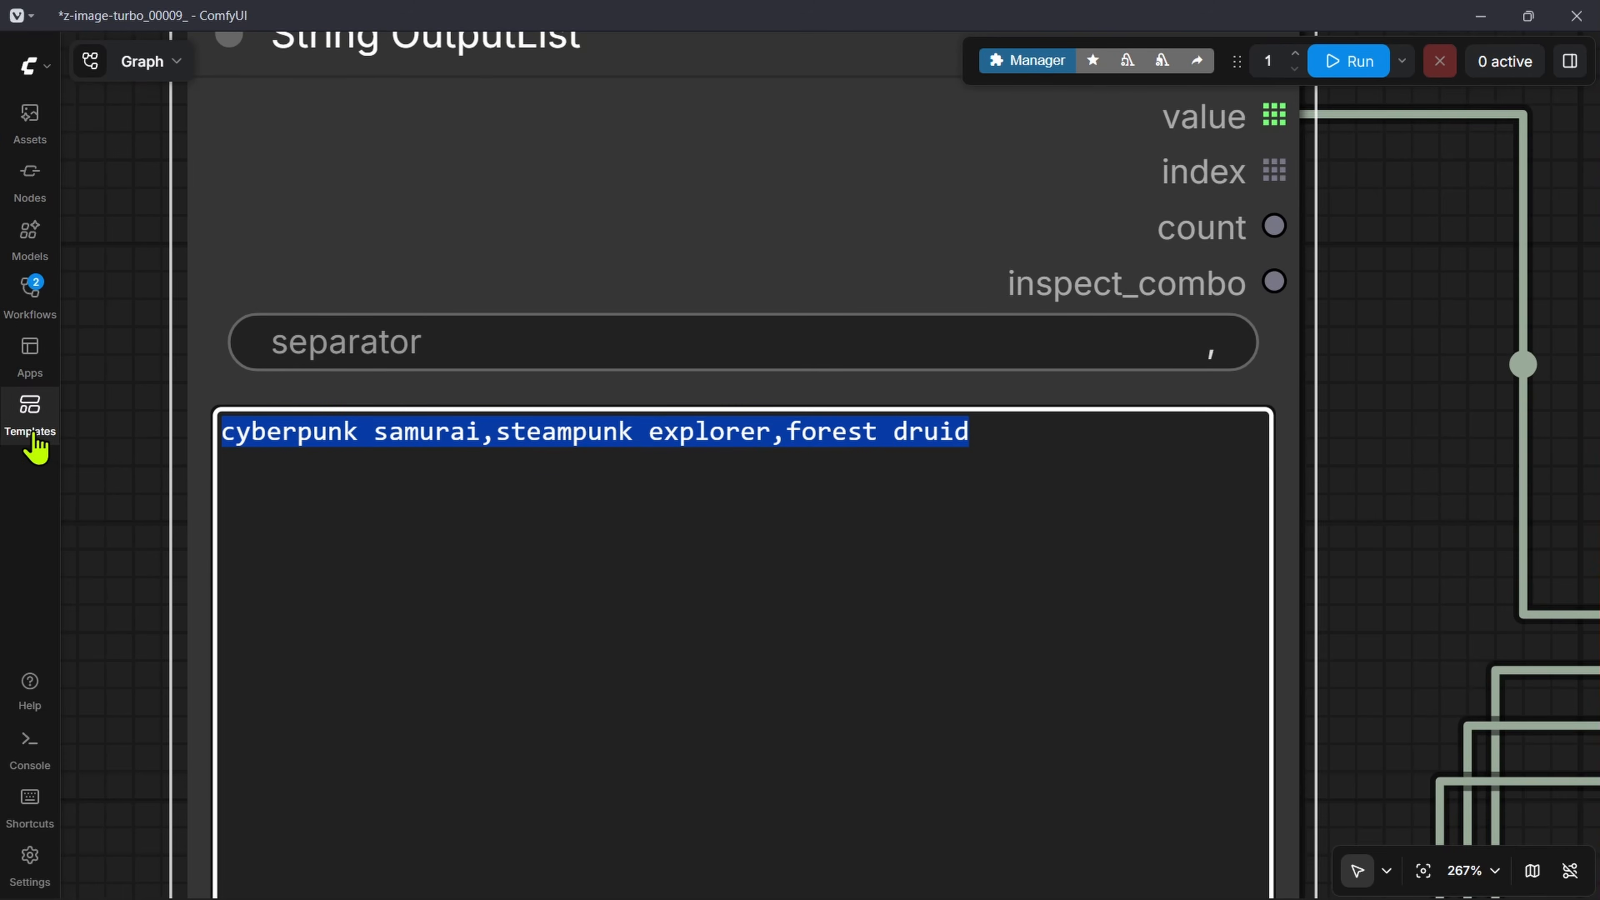
pyautogui.click(501, 498)
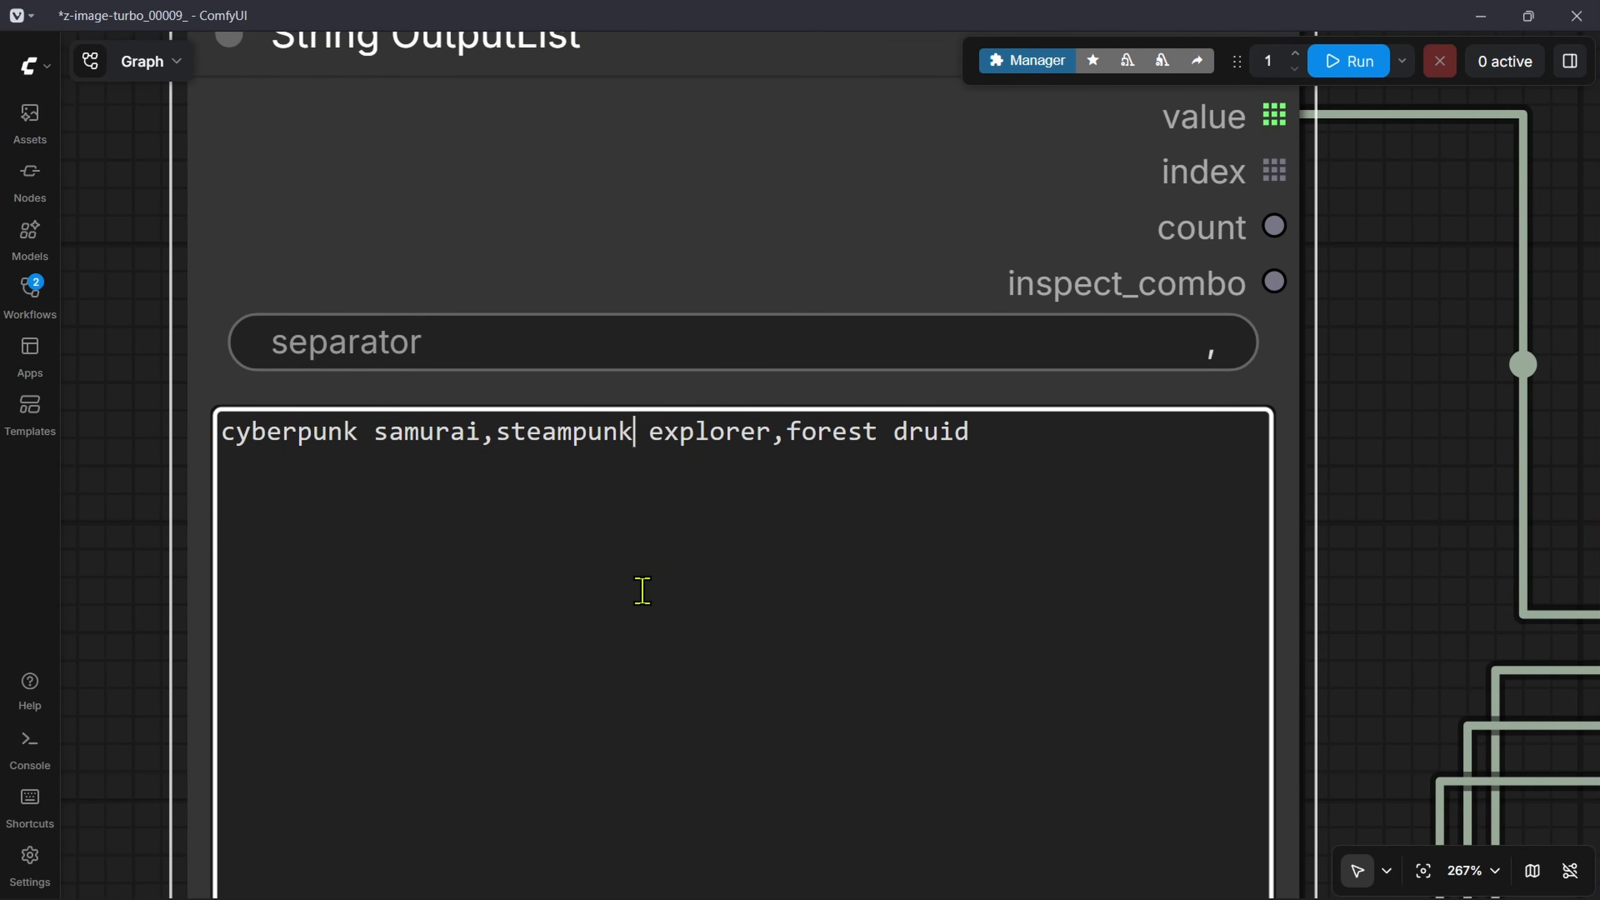
pyautogui.click(1244, 356)
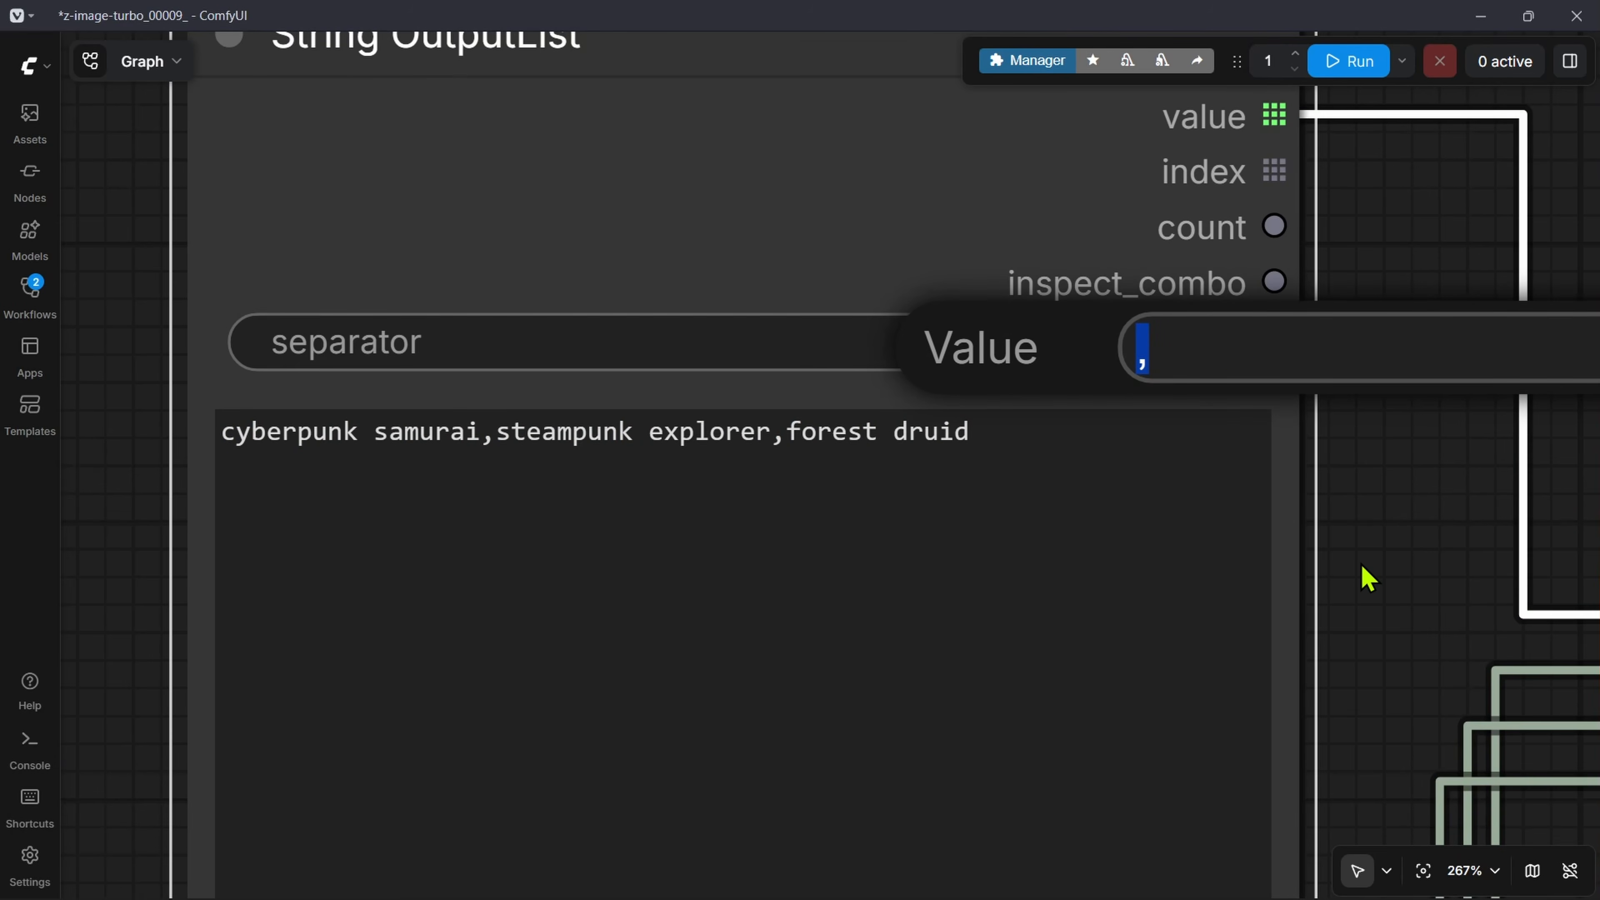
pyautogui.write('lol')
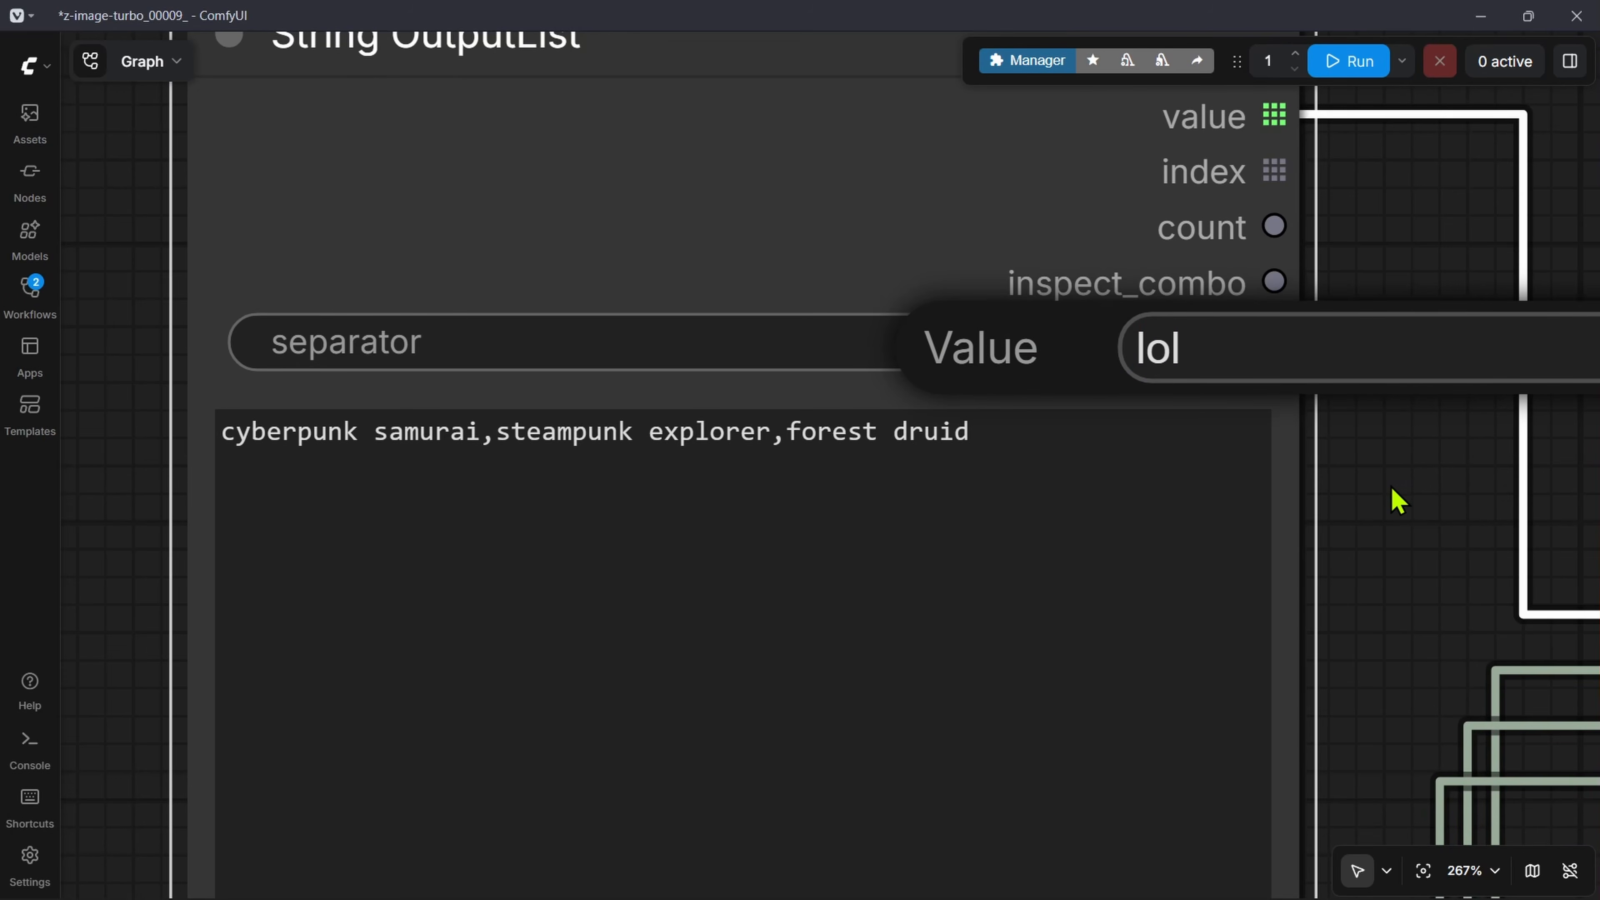
pyautogui.press('Escape')
pyautogui.scroll(-5, 1273, 517)
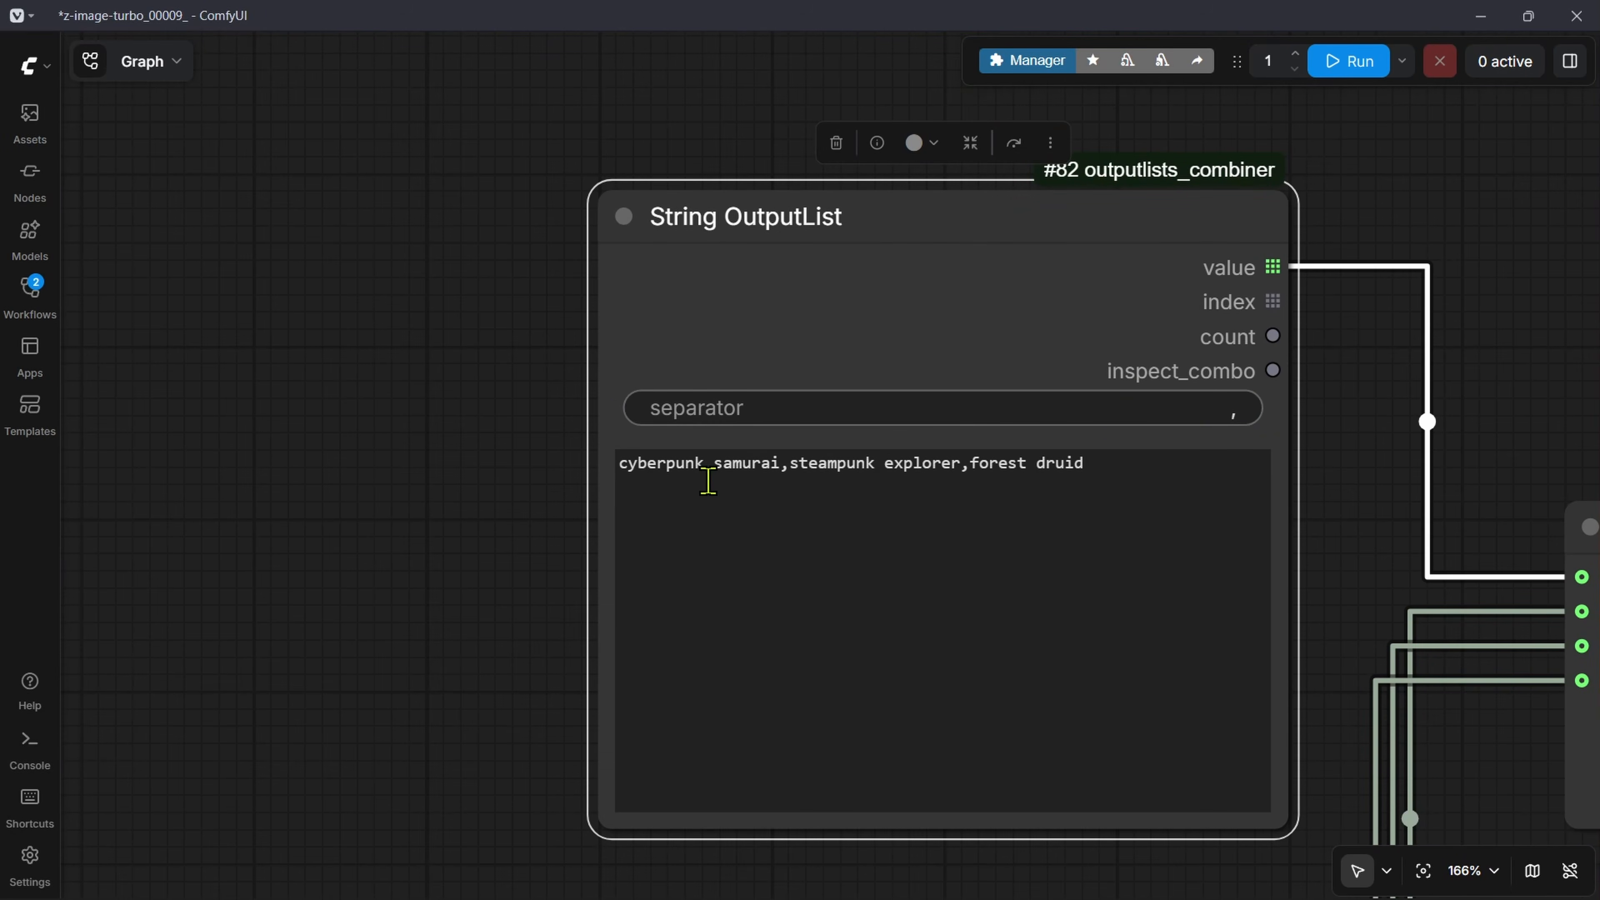
# Step: Set the separator of the String OutputList holding the material values, starting with neon chrome, to a comma
pyautogui.scroll(1, 708, 480)
pyautogui.moveTo(535, 485); pyautogui.dragTo(471, 488)
pyautogui.moveTo(484, 851); pyautogui.dragTo(485, 252)
pyautogui.moveTo(486, 706); pyautogui.dragTo(459, 457)
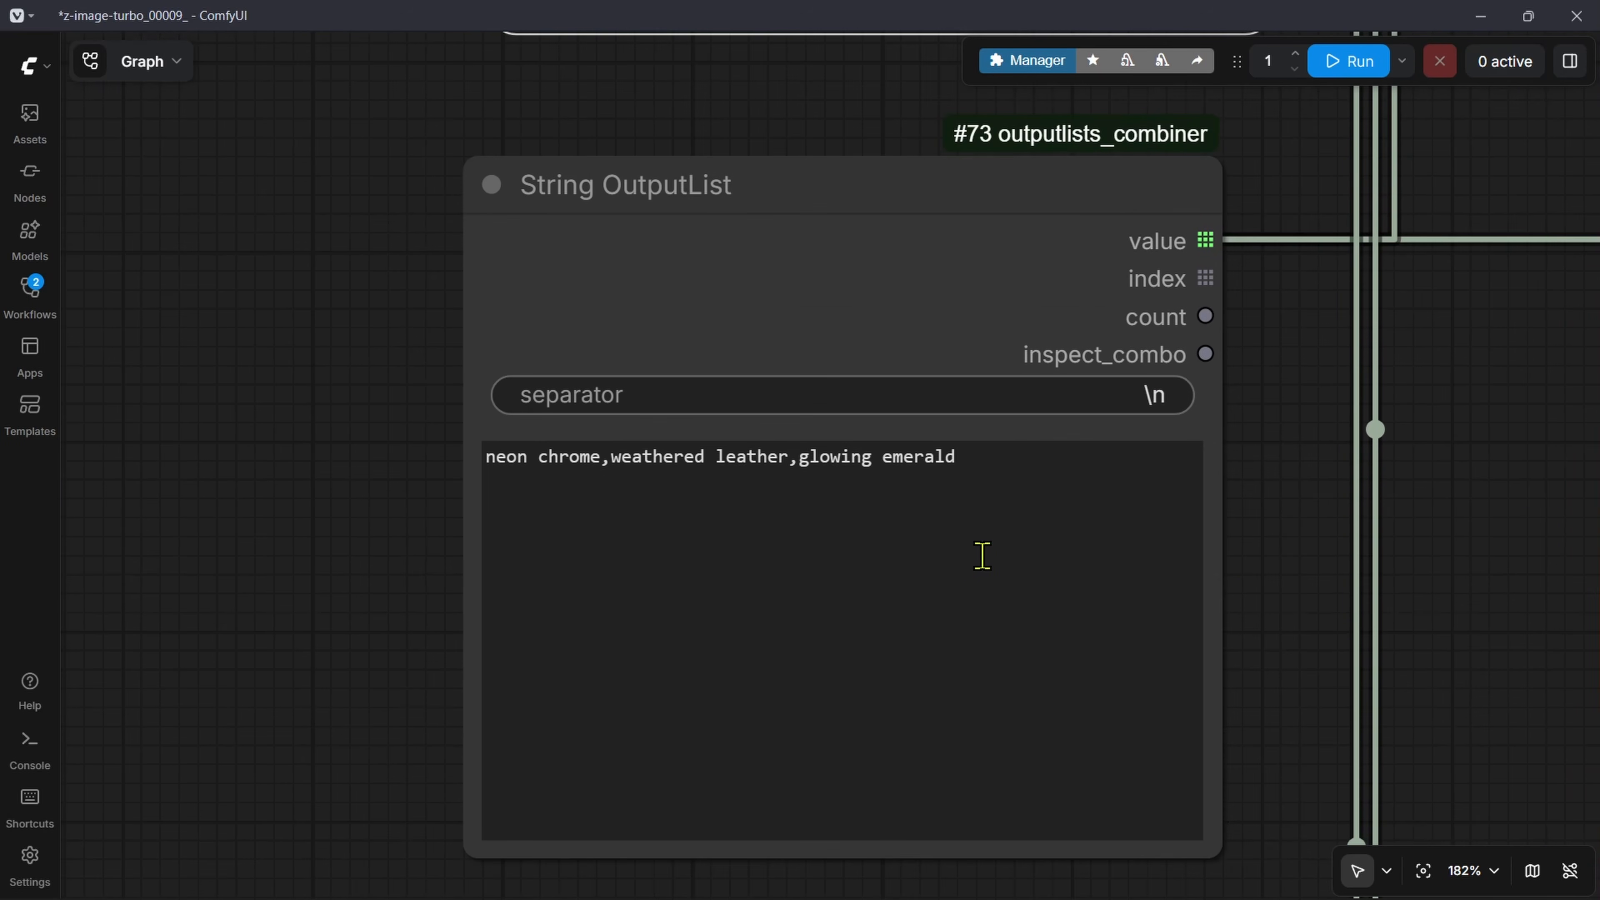
pyautogui.click(1158, 390)
pyautogui.write(',')
pyautogui.press('Return')
# Step: Set the separator of the String OutputList holding the location values, starting with rainy Tokyo street, to a comma
pyautogui.scroll(-5, 1165, 616)
pyautogui.moveTo(1165, 795); pyautogui.dragTo(1104, 330)
pyautogui.scroll(6, 1134, 522)
pyautogui.click(1026, 530)
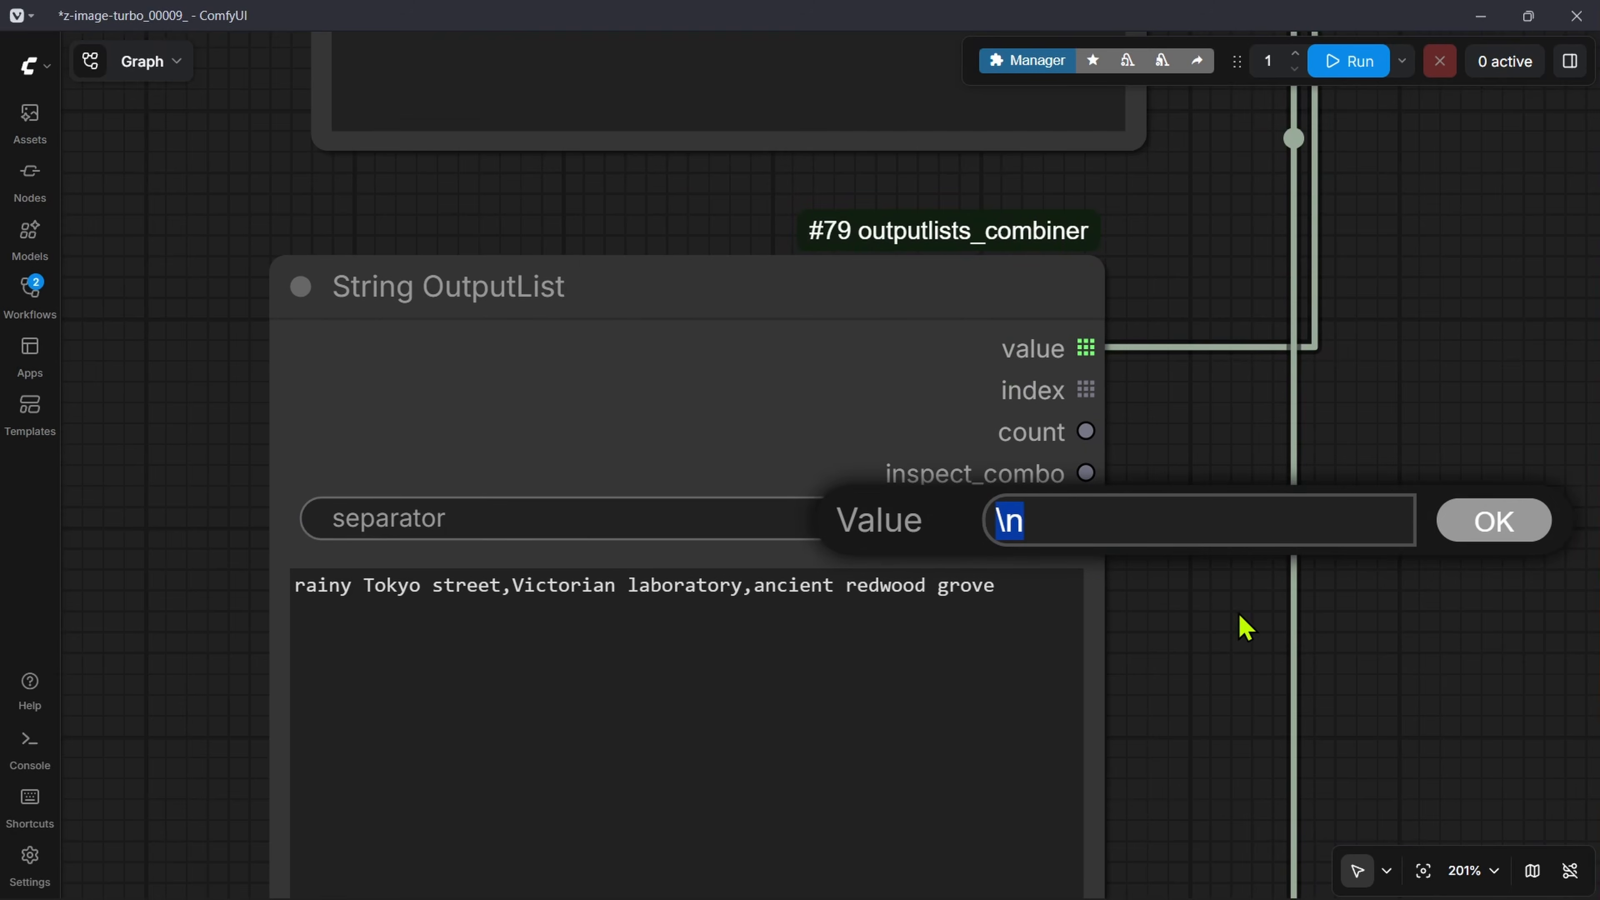
pyautogui.write(',')
pyautogui.click(1541, 522)
# Step: Set the separator of the String OutputList holding the art style values, starting with oil painting, to a comma
pyautogui.moveTo(1170, 886); pyautogui.dragTo(1225, 228)
pyautogui.moveTo(1115, 681); pyautogui.dragTo(1123, 354)
pyautogui.click(1056, 421)
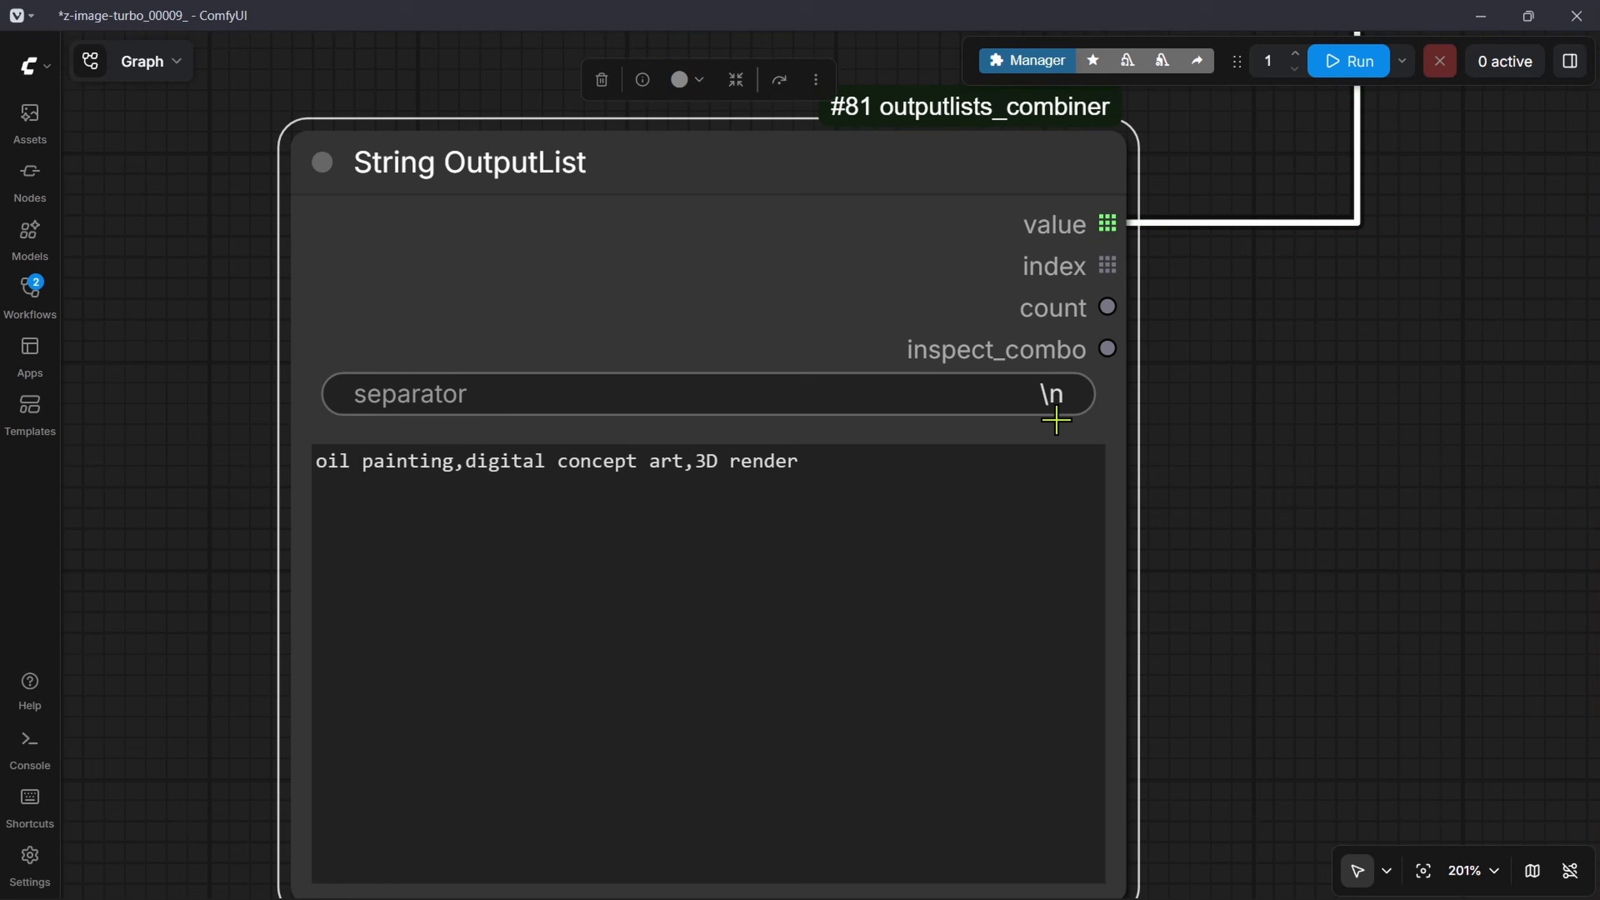
pyautogui.click(1041, 389)
pyautogui.write(',')
pyautogui.press('Return')
# Step: Run the workflow to send the comma-separated subject combinations from unzip_a to the Preview as Text node
pyautogui.scroll(-8, 1231, 511)
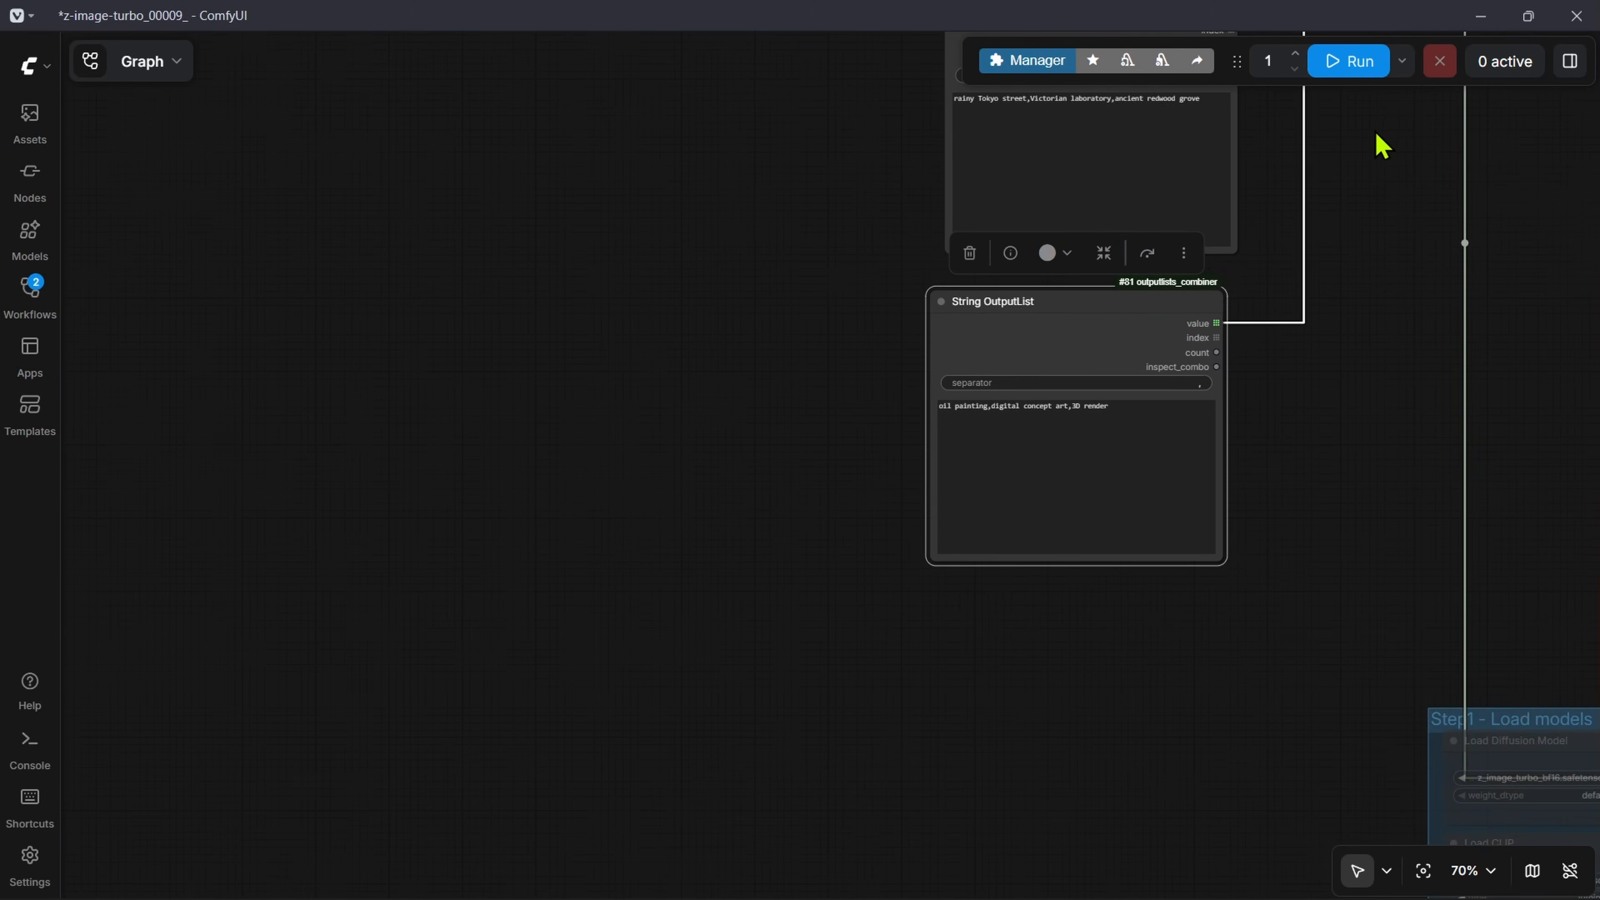
pyautogui.moveTo(1376, 132); pyautogui.dragTo(964, 556)
pyautogui.moveTo(1084, 486); pyautogui.dragTo(973, 854)
pyautogui.moveTo(1126, 268); pyautogui.dragTo(785, 305)
pyautogui.scroll(4, 968, 450)
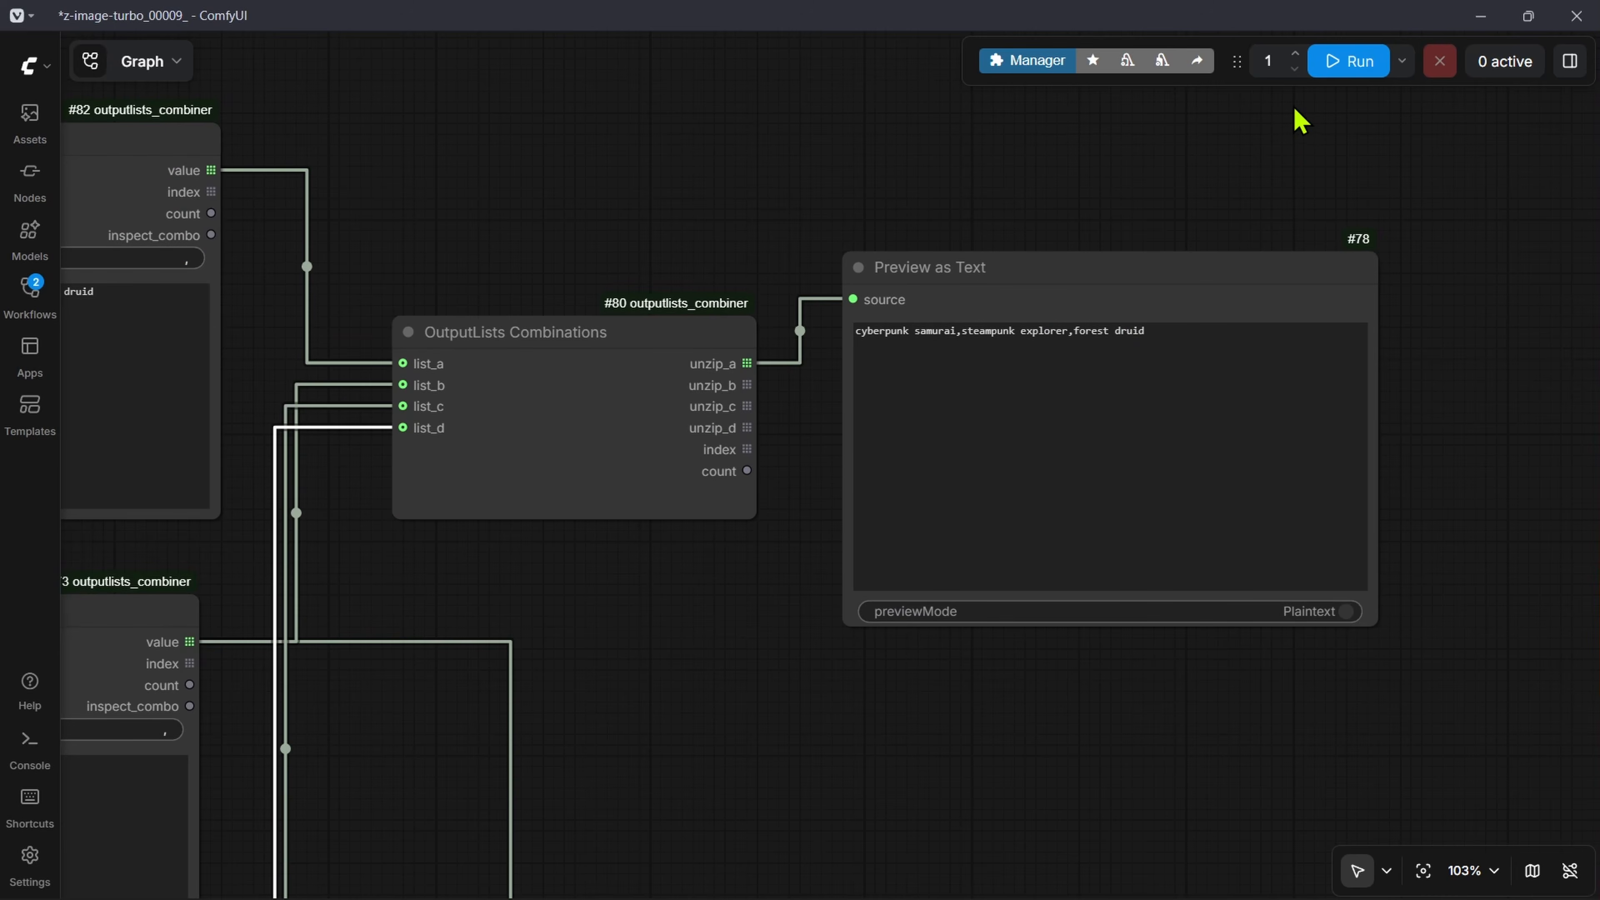
pyautogui.click(1347, 70)
# Step: Make the Preview as Text node much taller and examine the subject entries it received from unzip_a
pyautogui.scroll(-12, 1017, 514)
pyautogui.scroll(-4, 1342, 681)
pyautogui.moveTo(1279, 726); pyautogui.dragTo(1052, 490)
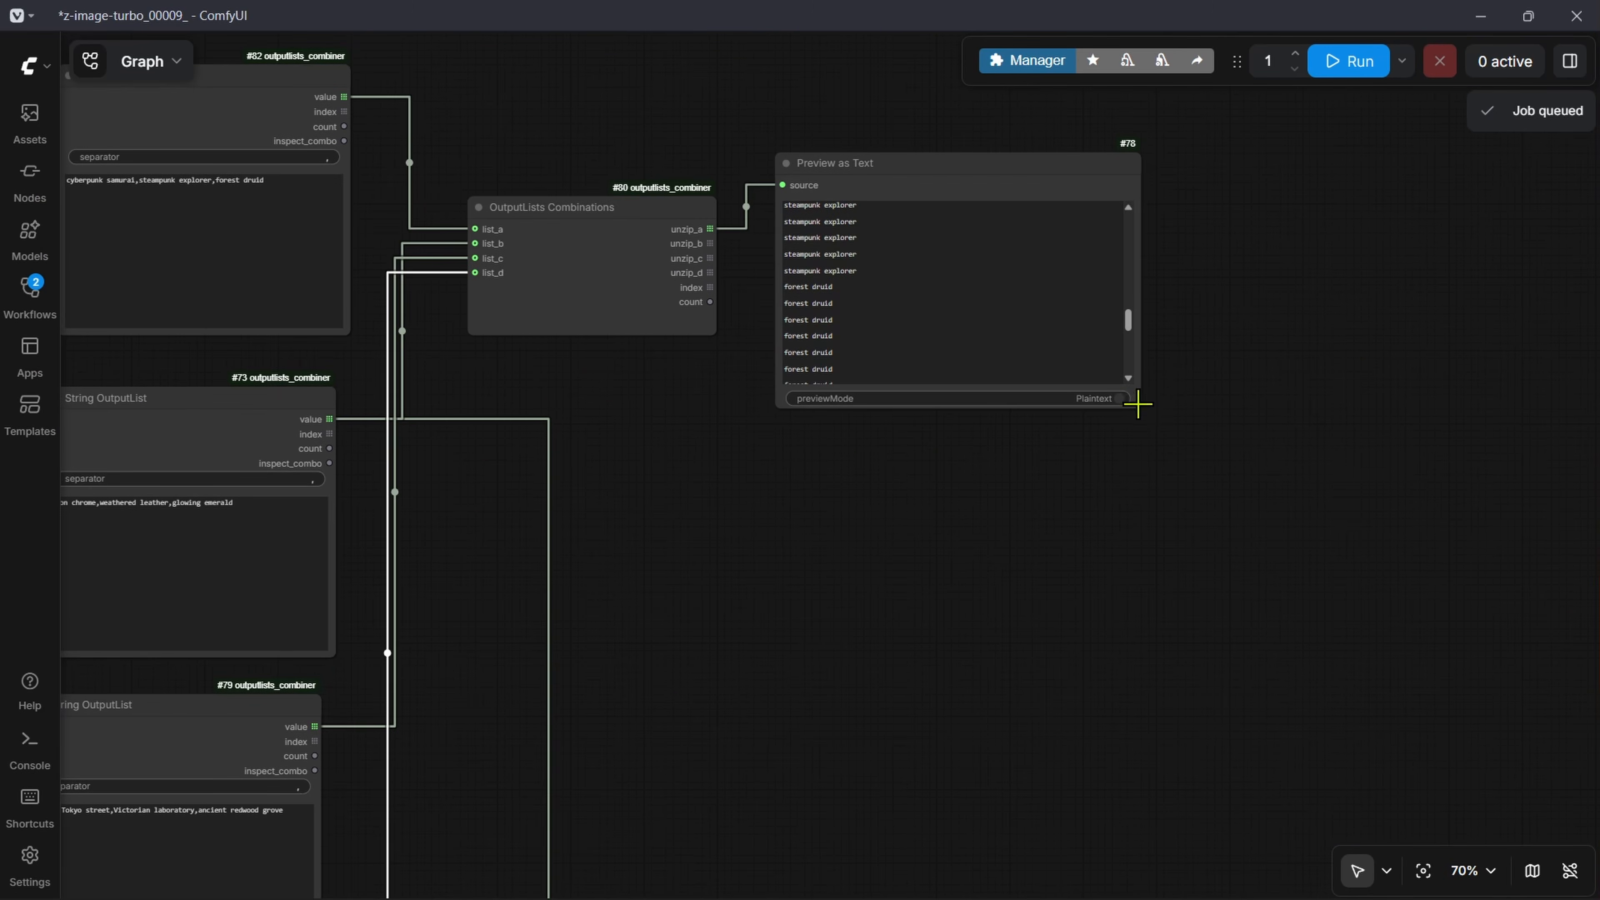
pyautogui.moveTo(1138, 405); pyautogui.dragTo(1133, 881)
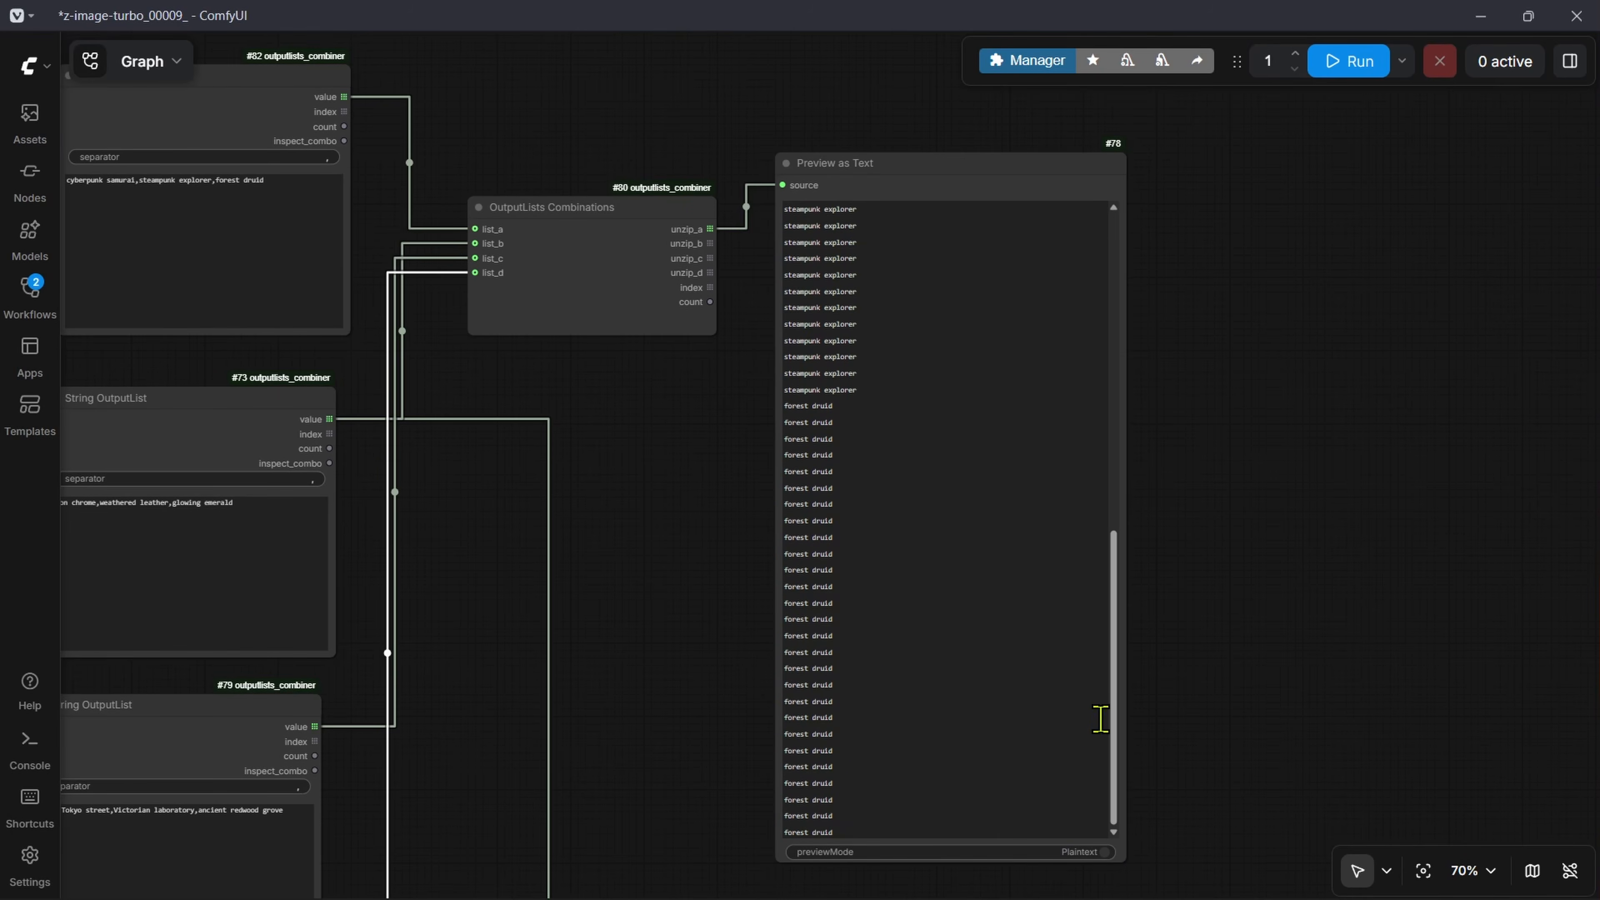
pyautogui.scroll(6, 774, 285)
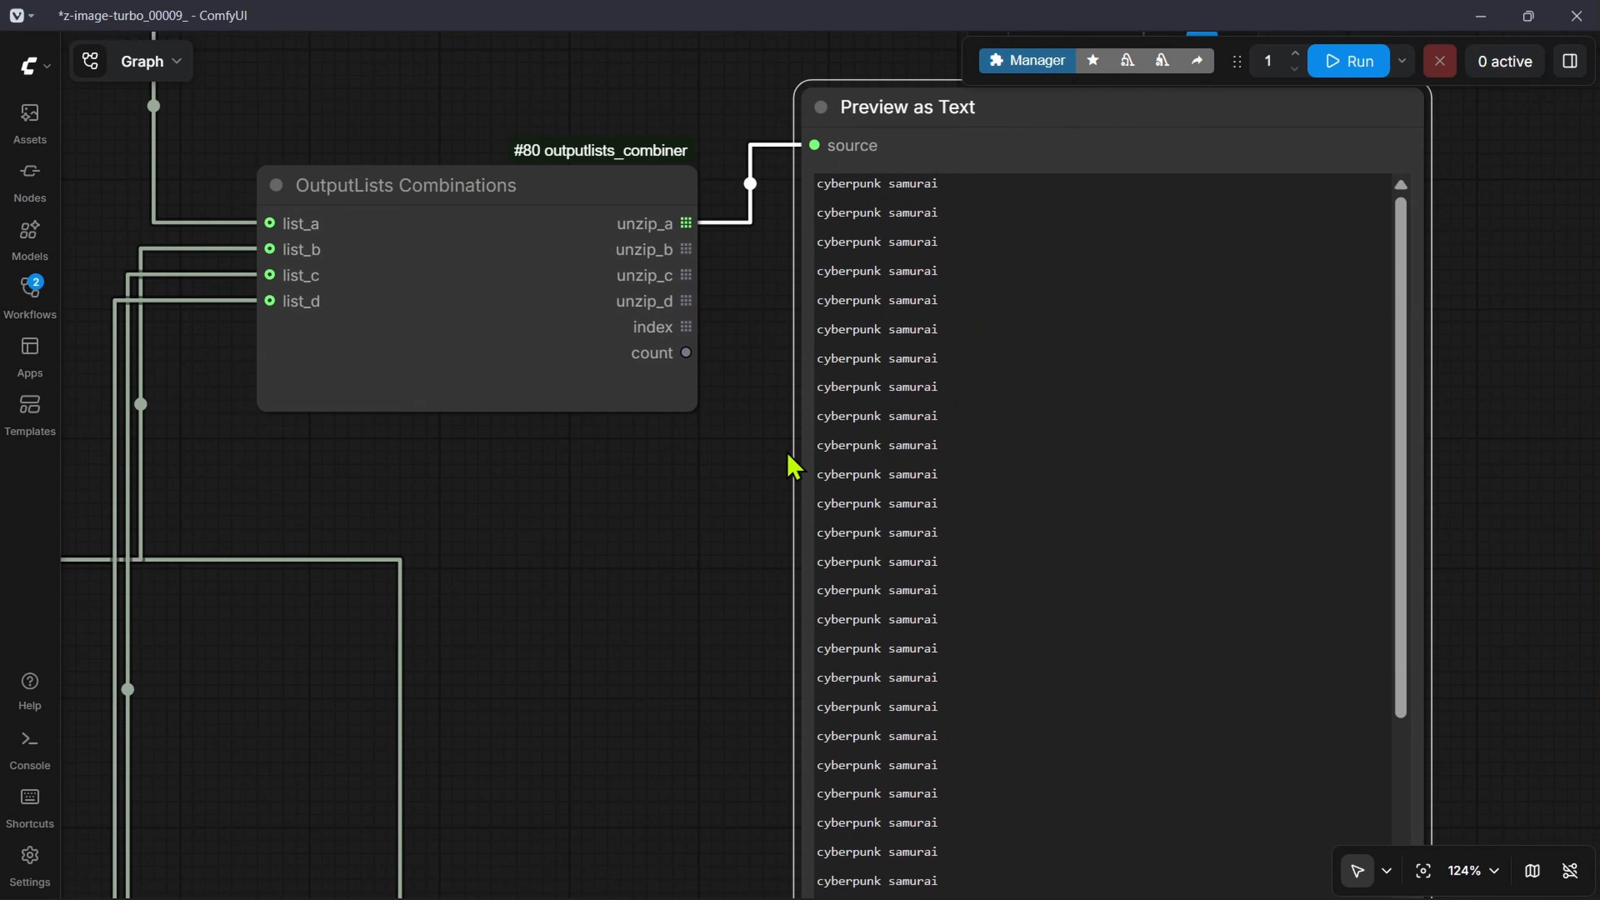
pyautogui.moveTo(955, 183); pyautogui.dragTo(804, 180)
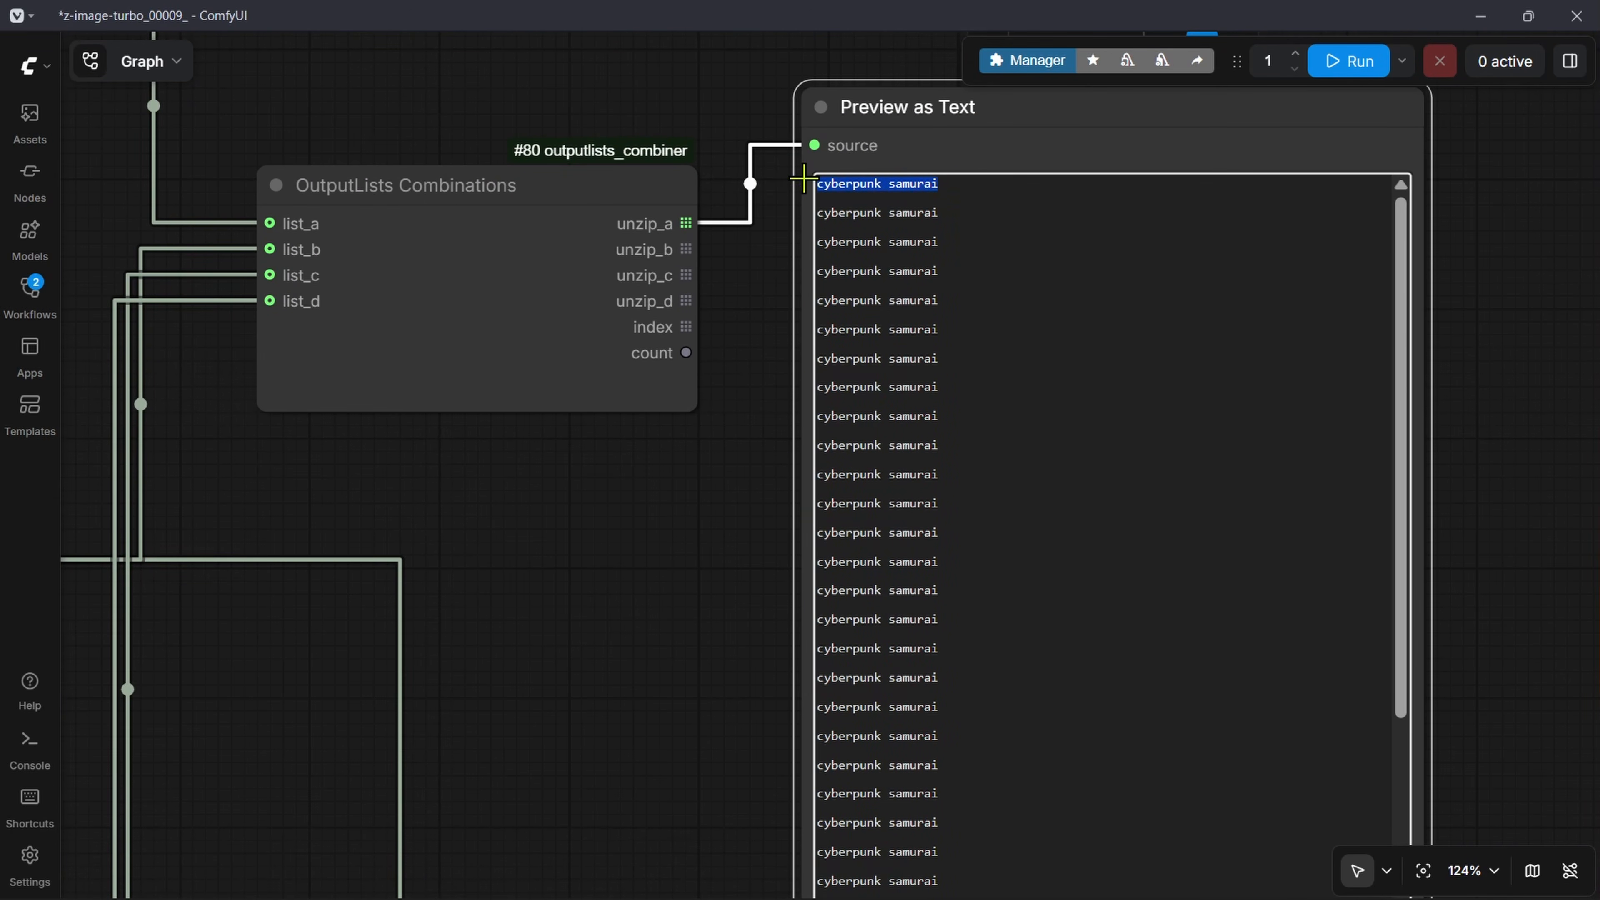
# Step: Look over the subject, material, location and art style values in the four String OutputList nodes
pyautogui.scroll(-8, 693, 591)
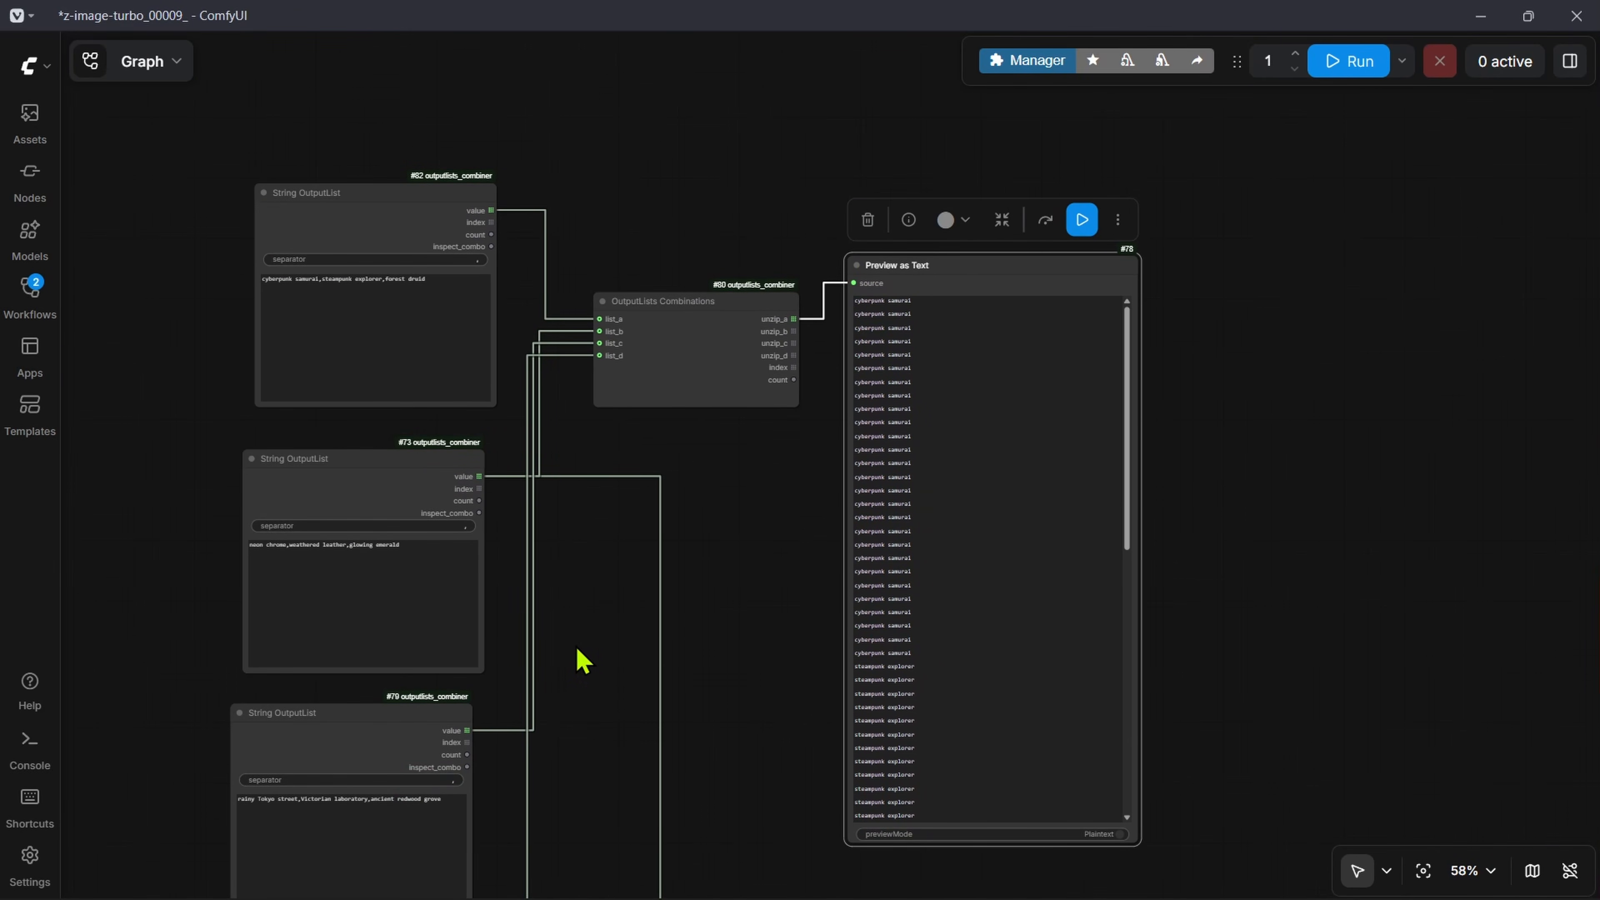
pyautogui.scroll(9, 441, 435)
pyautogui.scroll(-5, 574, 628)
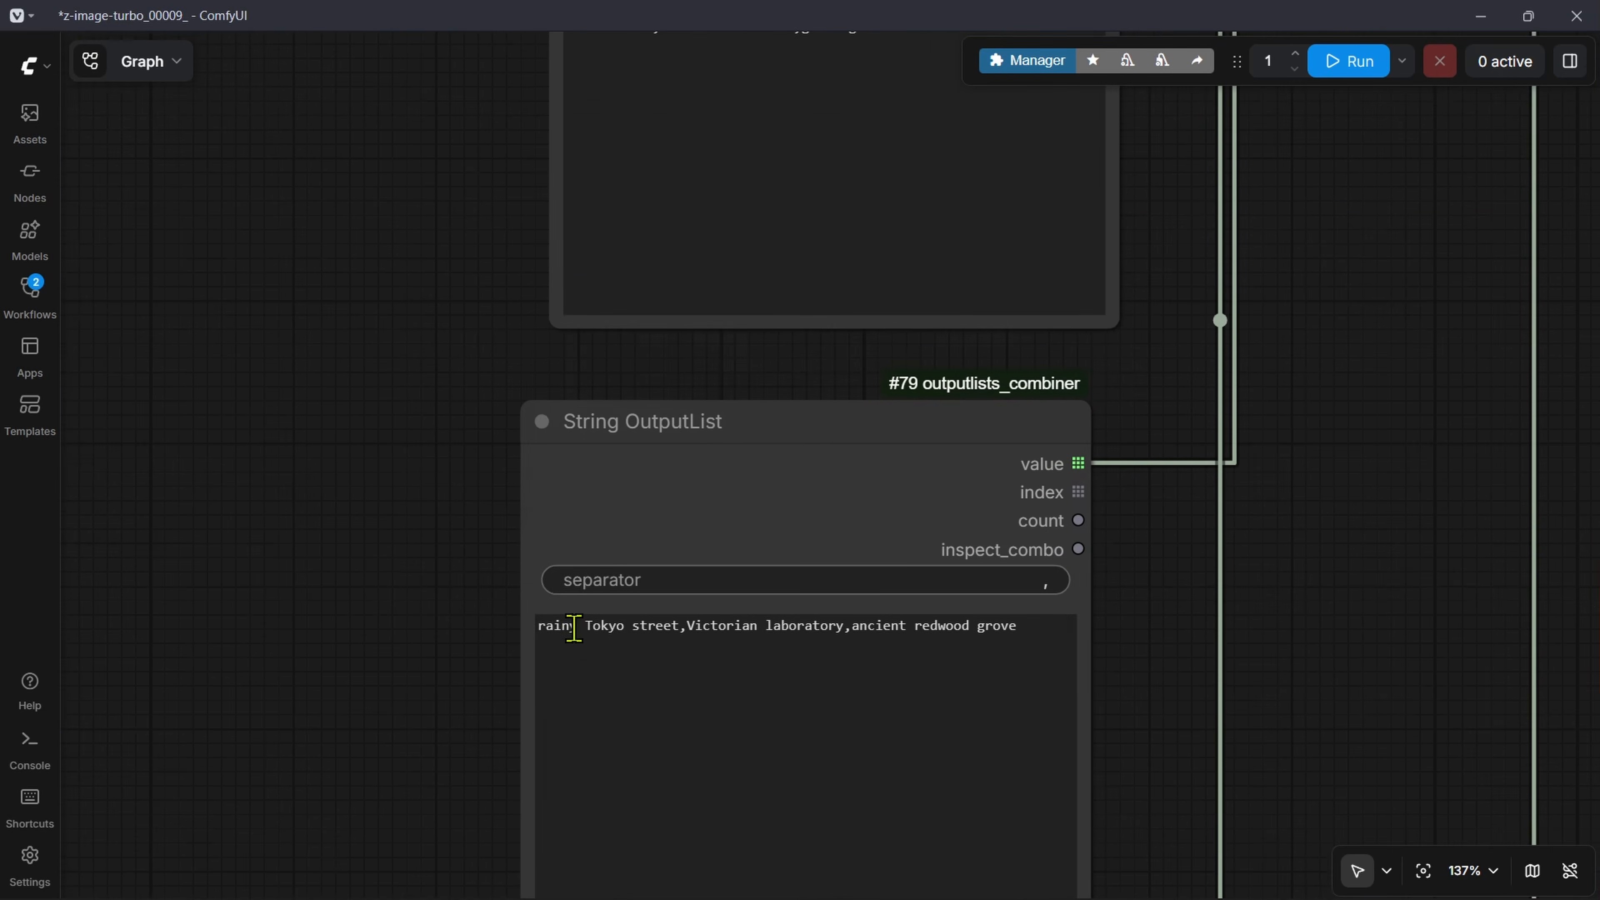
pyautogui.scroll(-7, 441, 806)
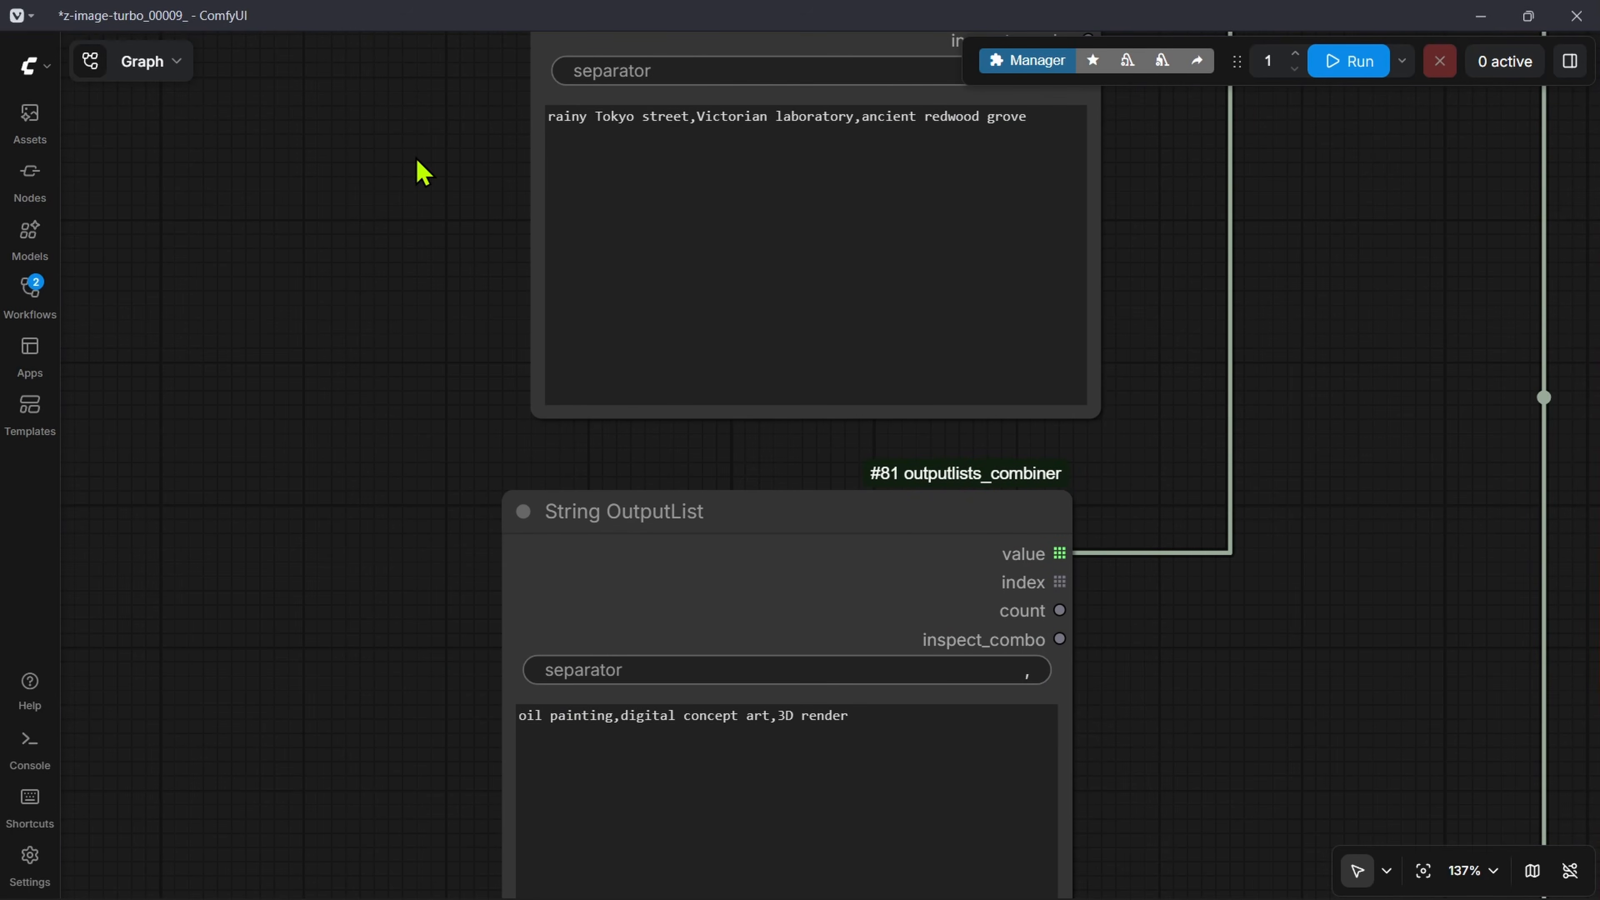
pyautogui.moveTo(416, 158); pyautogui.dragTo(424, 414)
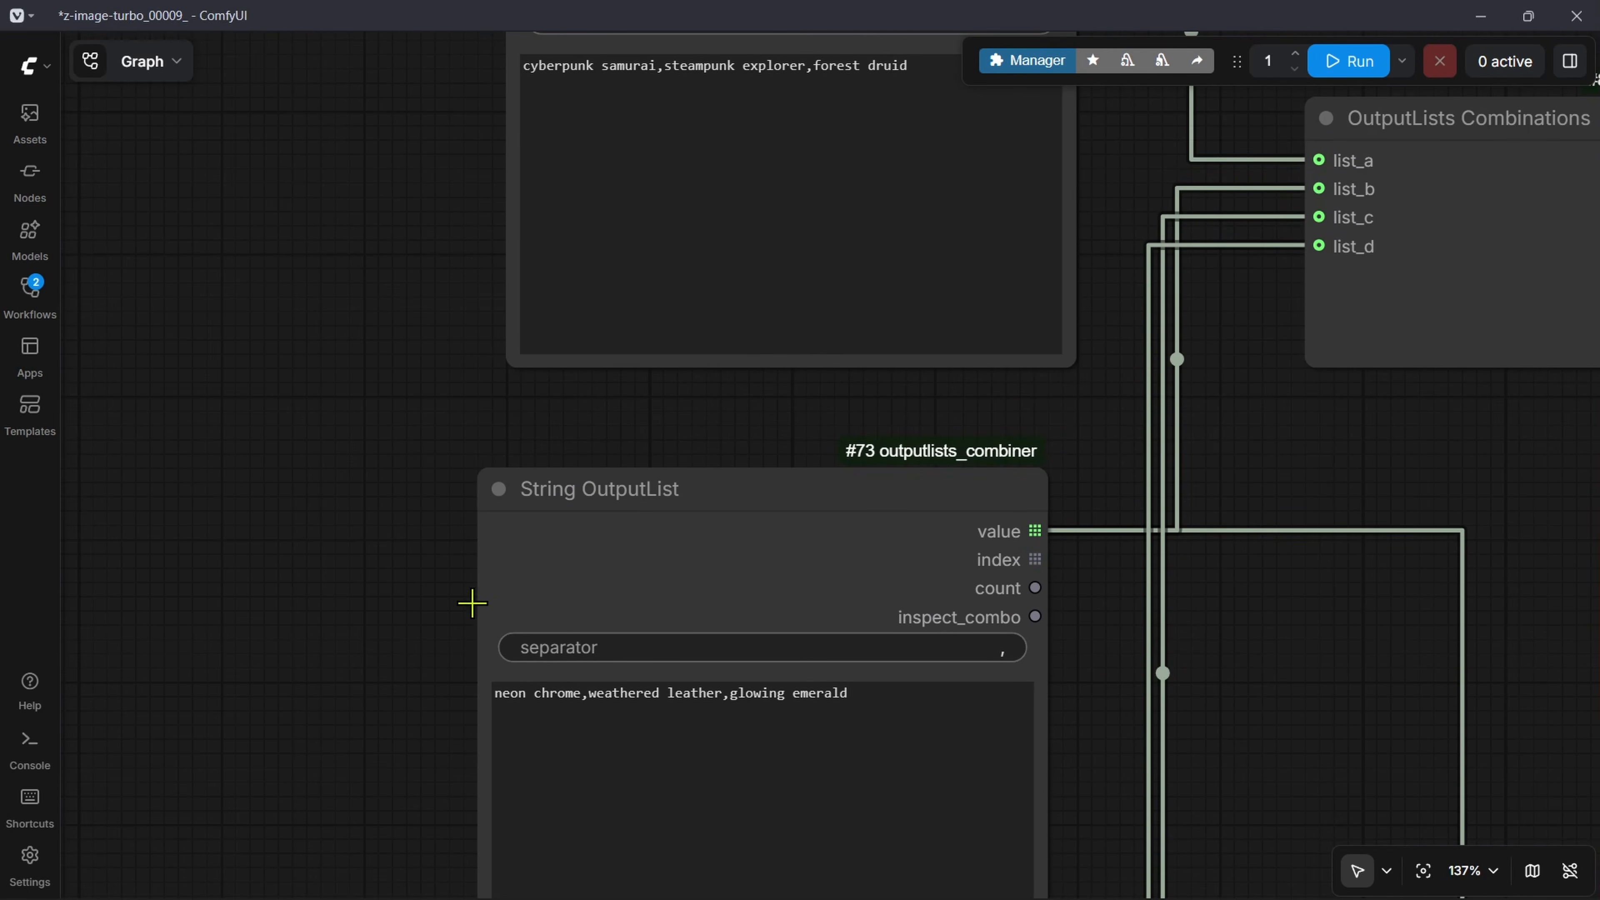
pyautogui.moveTo(443, 579); pyautogui.dragTo(465, 647)
pyautogui.scroll(-5, 325, 711)
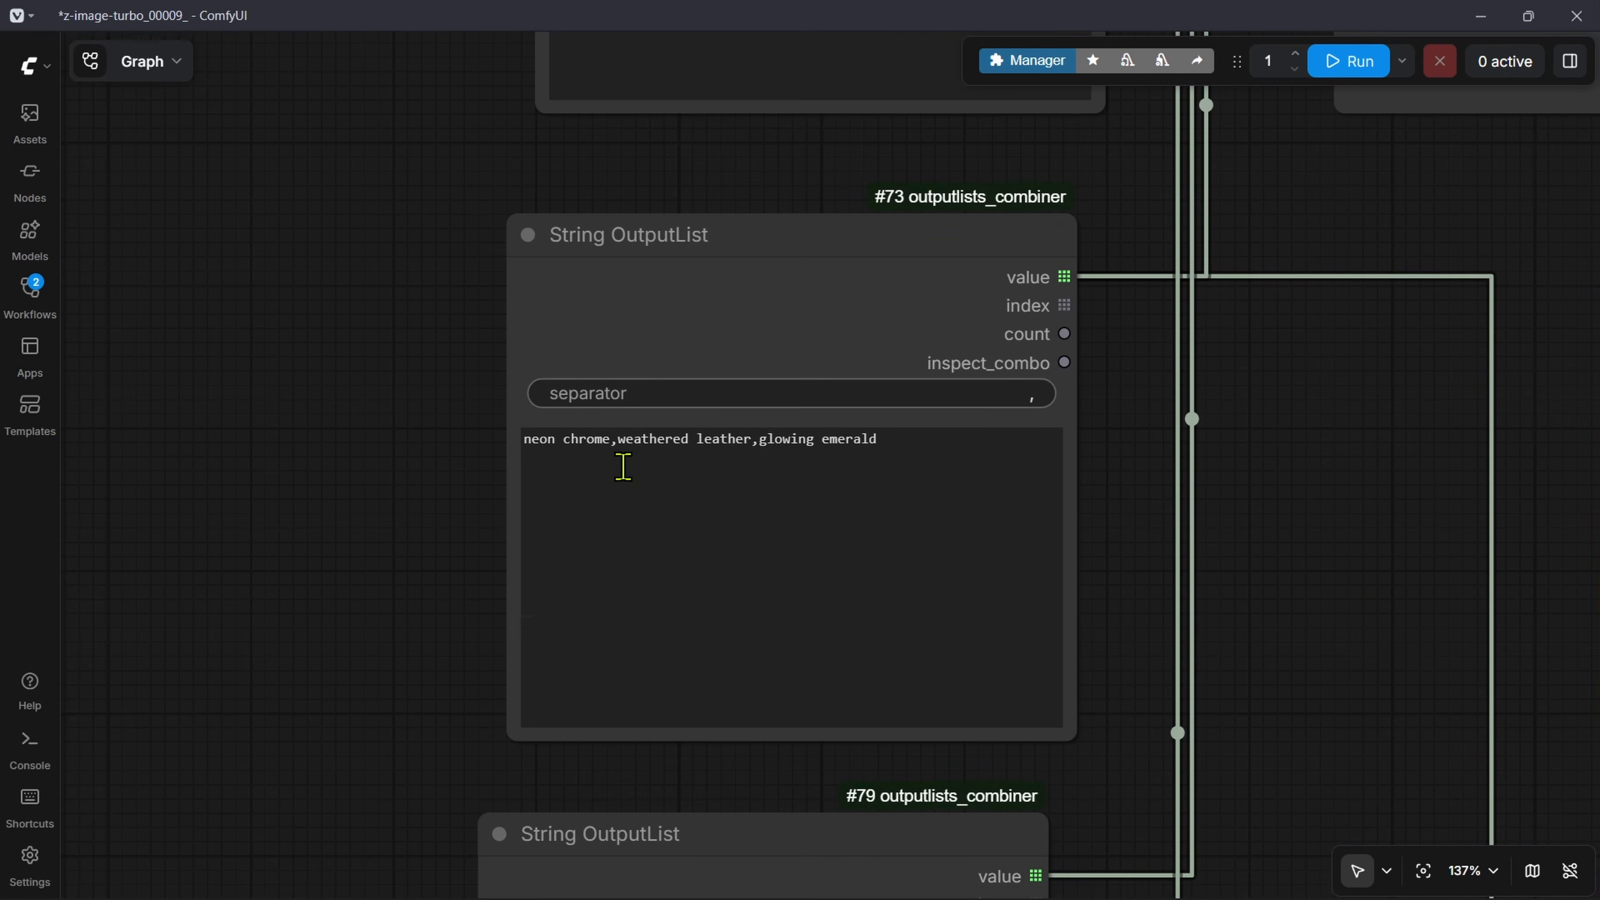
pyautogui.scroll(-9, 361, 732)
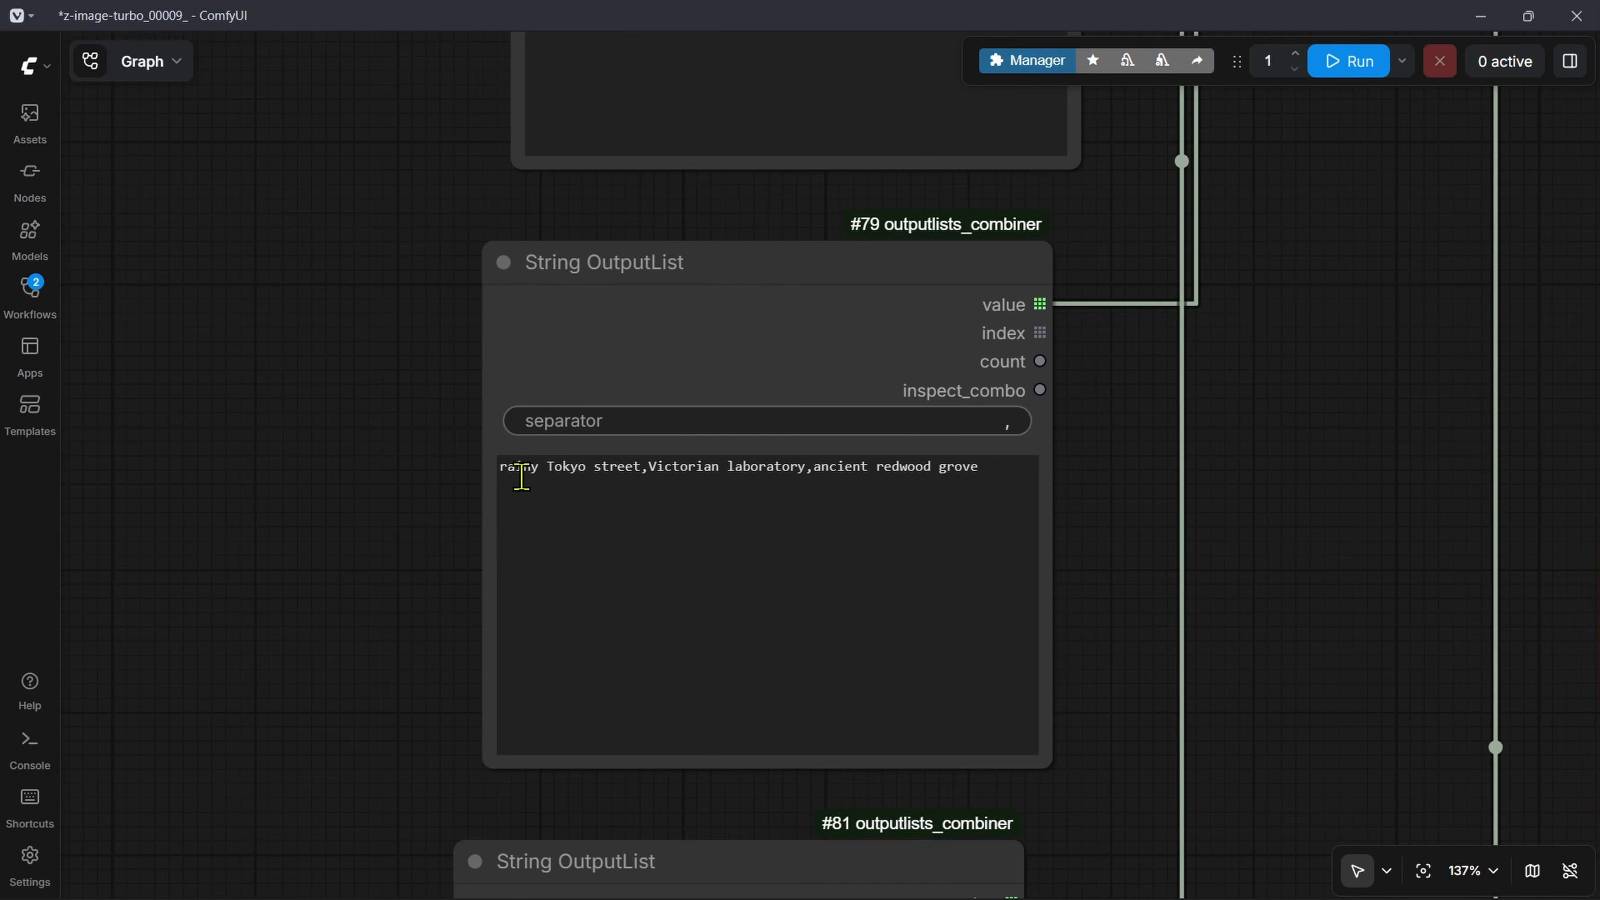
pyautogui.scroll(-6, 458, 636)
pyautogui.scroll(10, 400, 239)
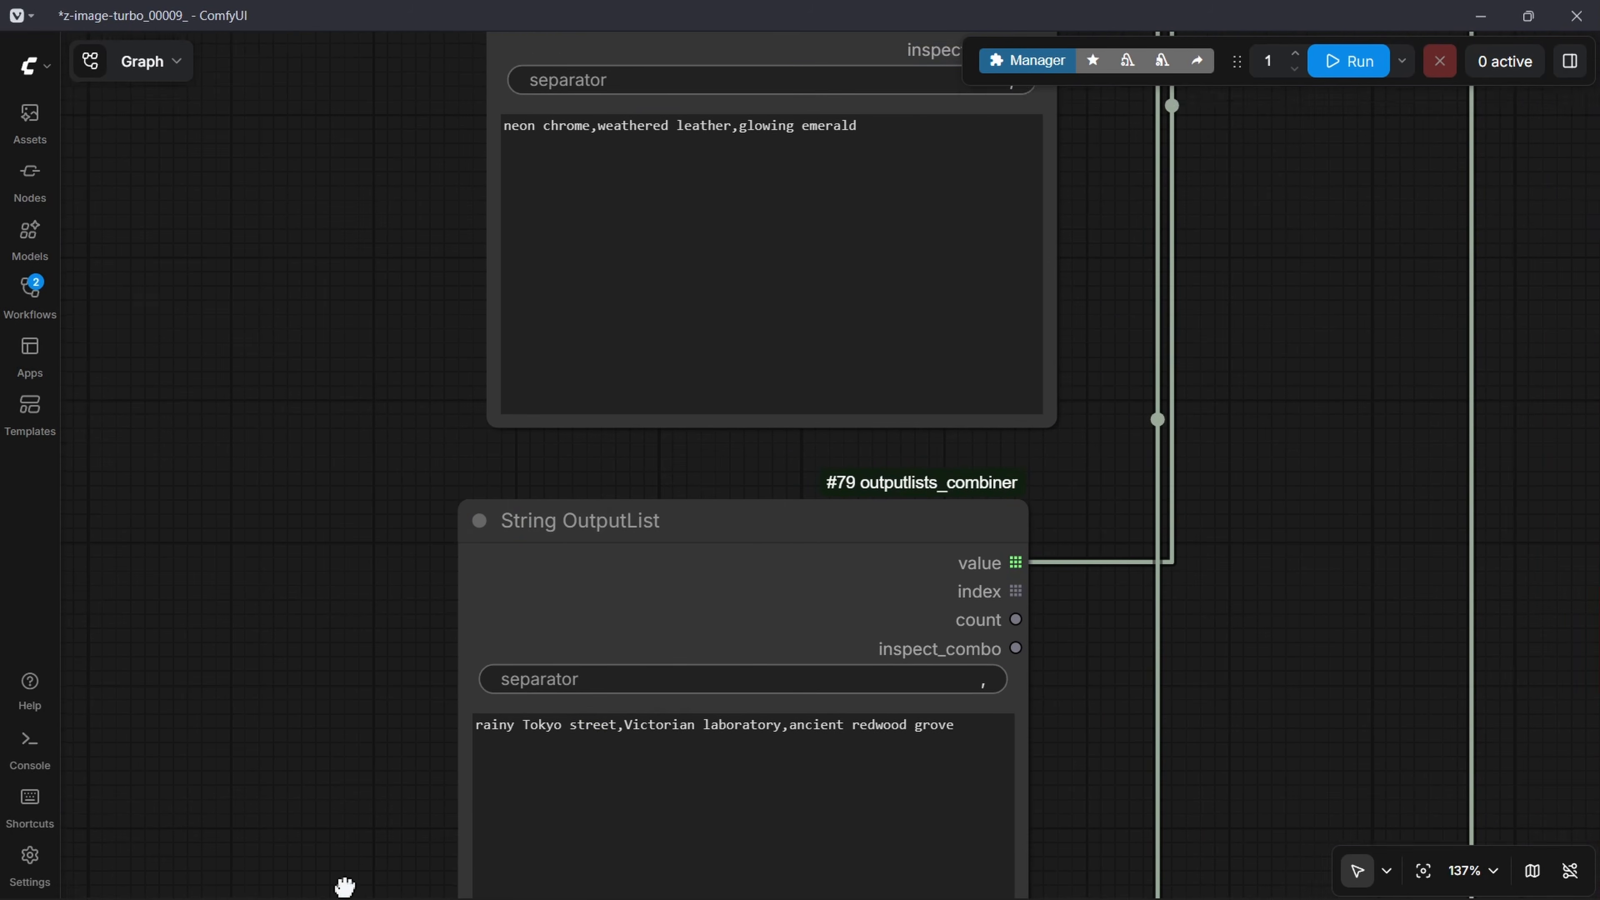
# Step: Run the workflow with the combiner's count output connected to the Preview as Text source, and shrink the preview node
pyautogui.scroll(-14, 1085, 529)
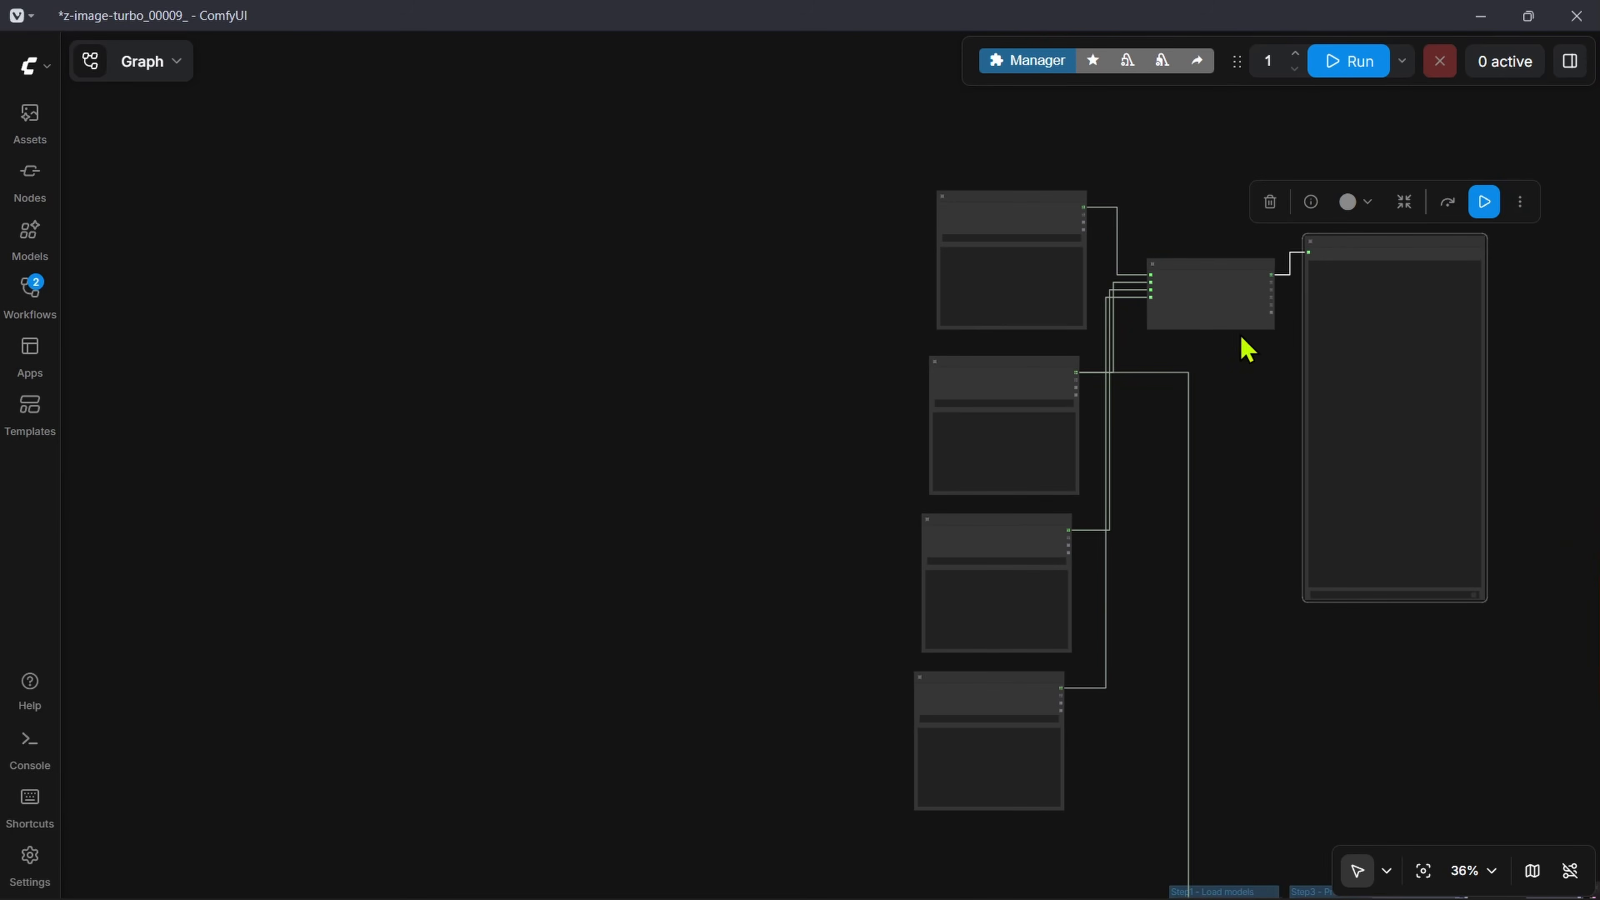
pyautogui.scroll(10, 1278, 362)
pyautogui.moveTo(1278, 365); pyautogui.dragTo(800, 387)
pyautogui.scroll(-2, 773, 309)
pyautogui.scroll(5, 781, 302)
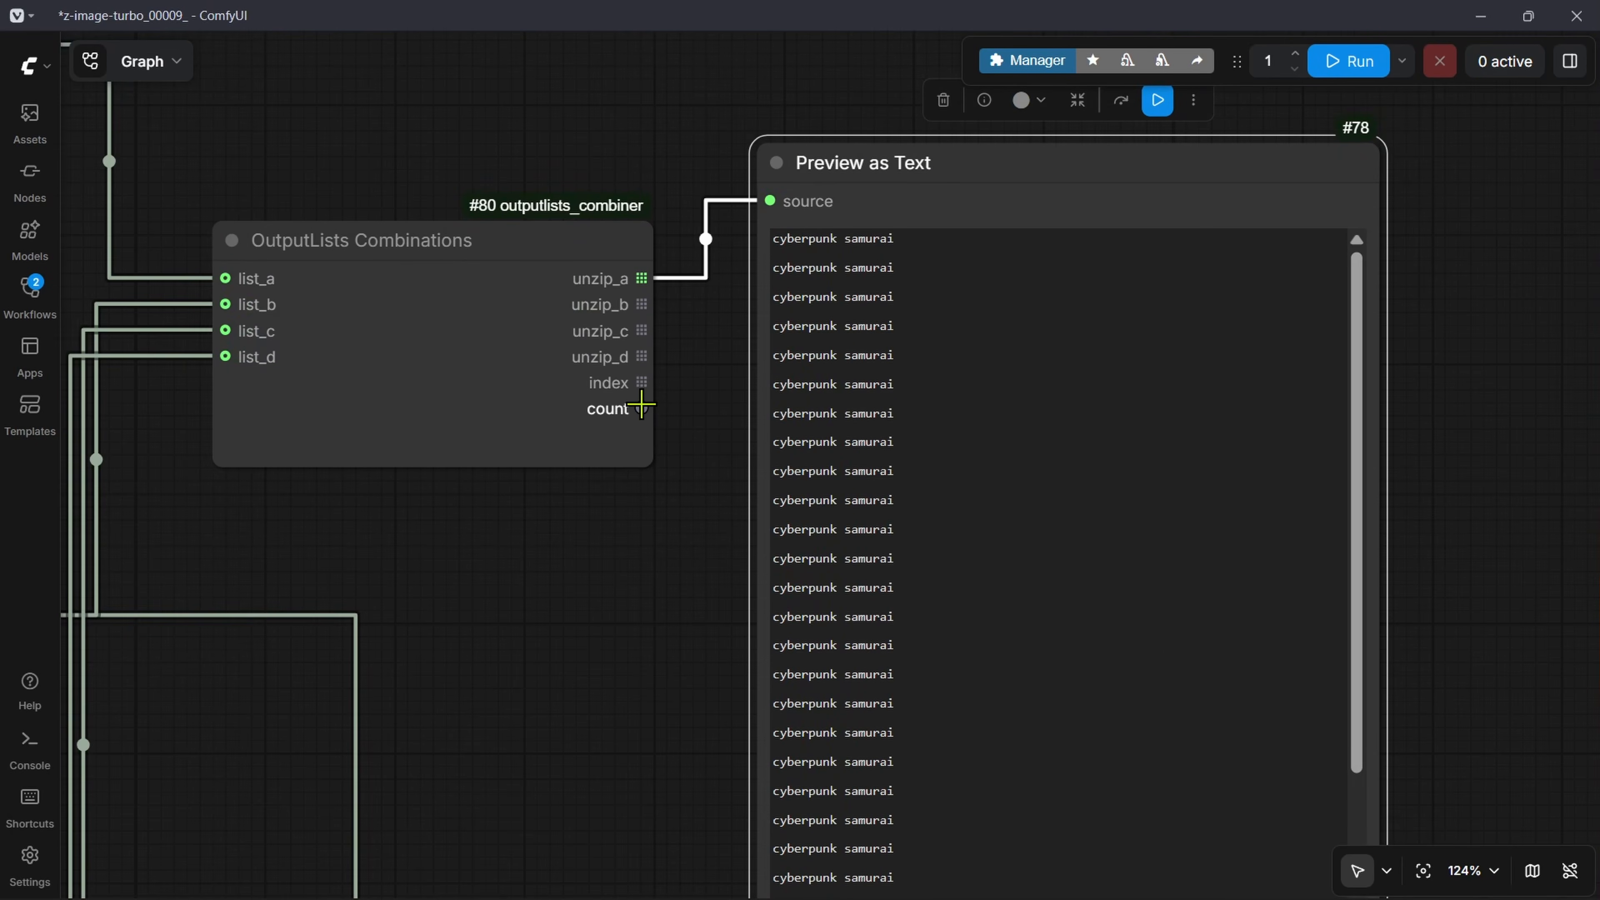
pyautogui.moveTo(641, 408); pyautogui.dragTo(770, 200)
pyautogui.click(1326, 69)
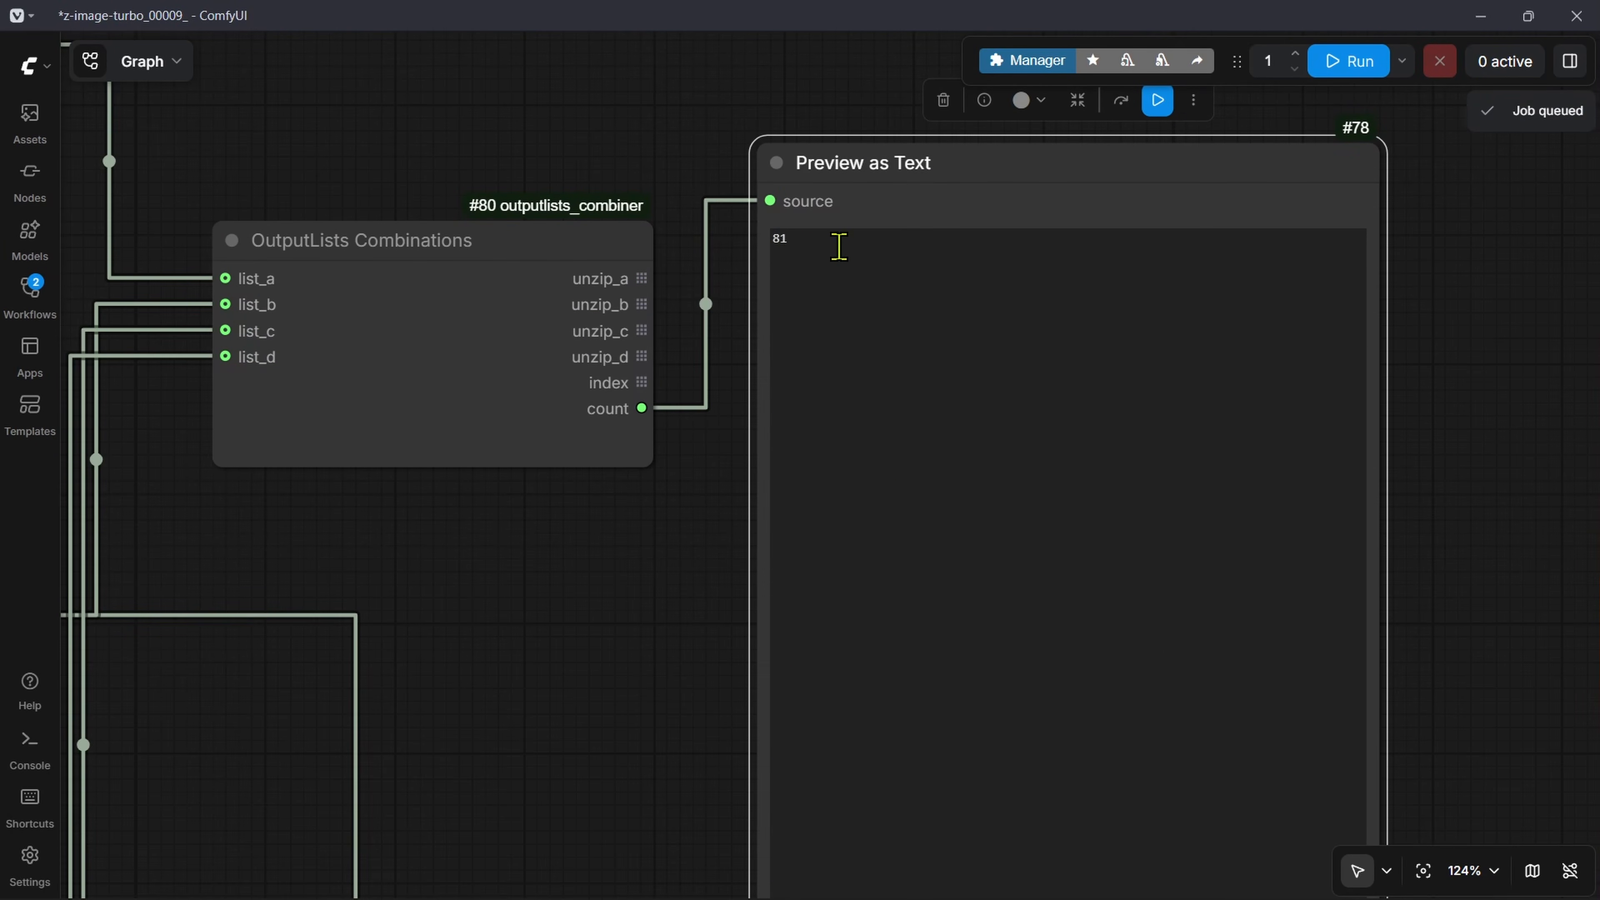
pyautogui.scroll(-8, 816, 328)
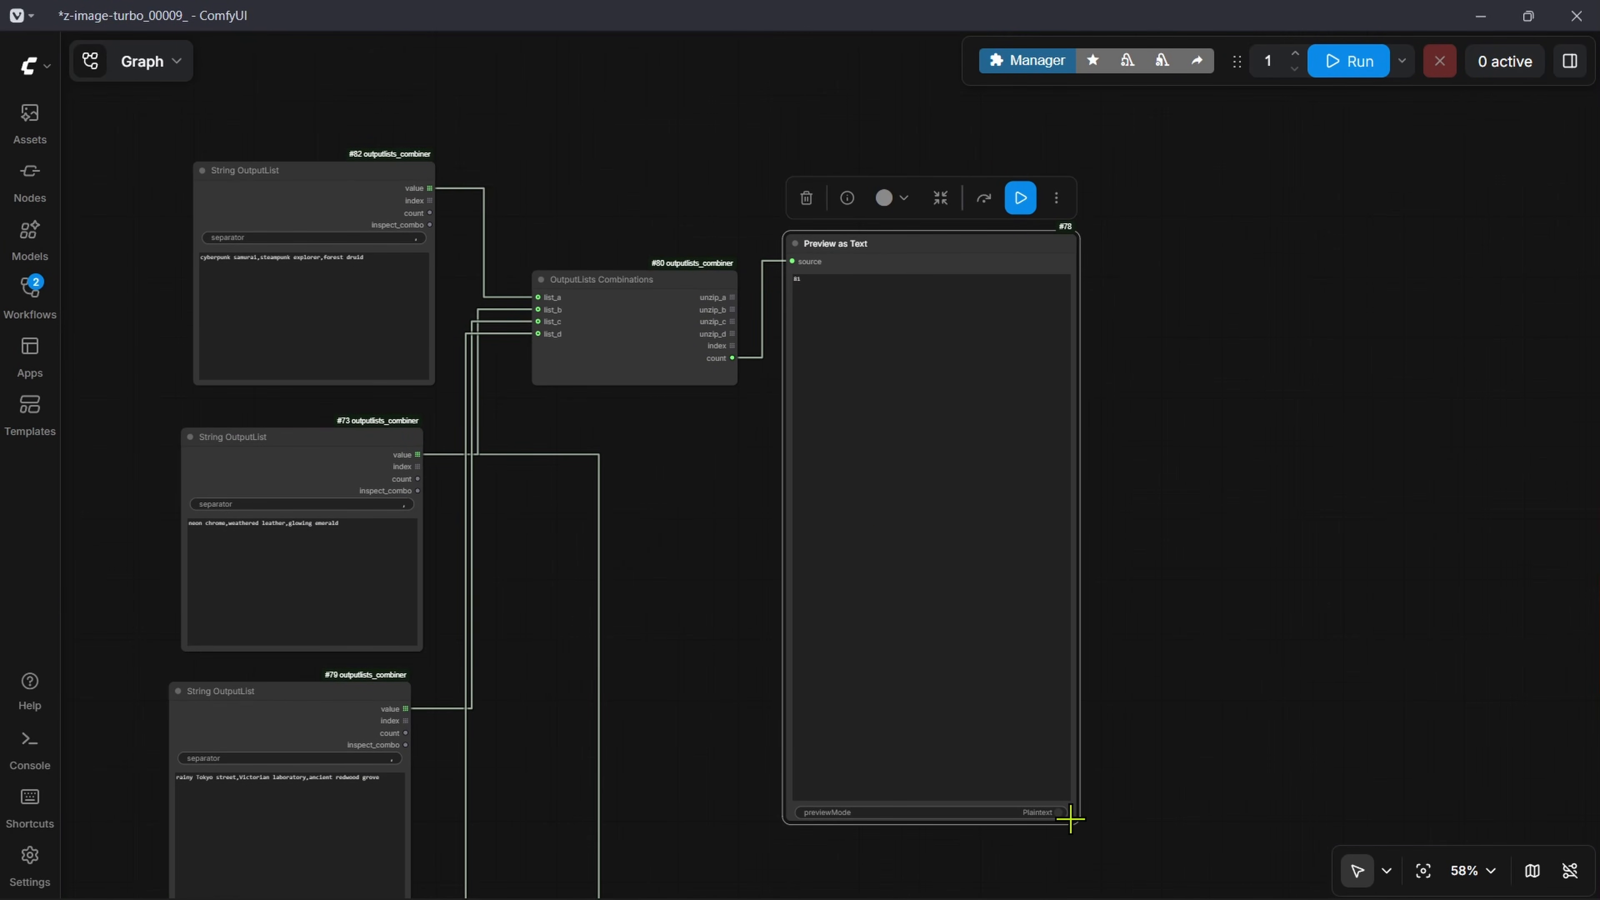
pyautogui.moveTo(1075, 818); pyautogui.dragTo(1050, 340)
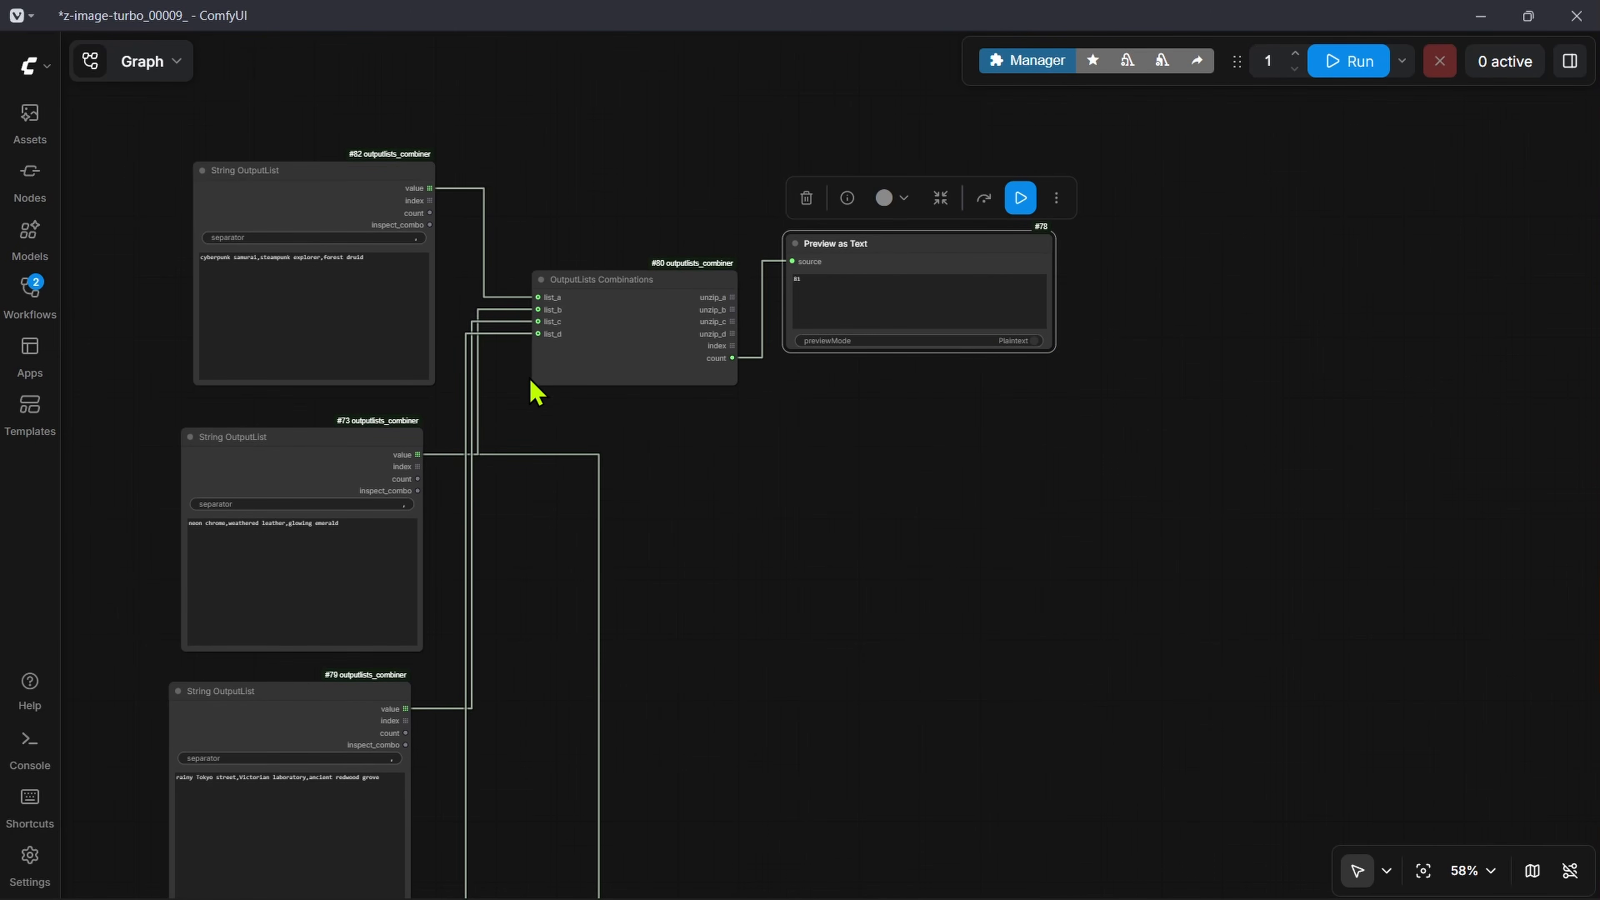
# Step: Disconnect the list_c and list_d inputs of the OutputLists Combinations node
pyautogui.scroll(8, 531, 380)
pyautogui.moveTo(540, 378); pyautogui.dragTo(923, 489)
pyautogui.moveTo(914, 400); pyautogui.dragTo(902, 392)
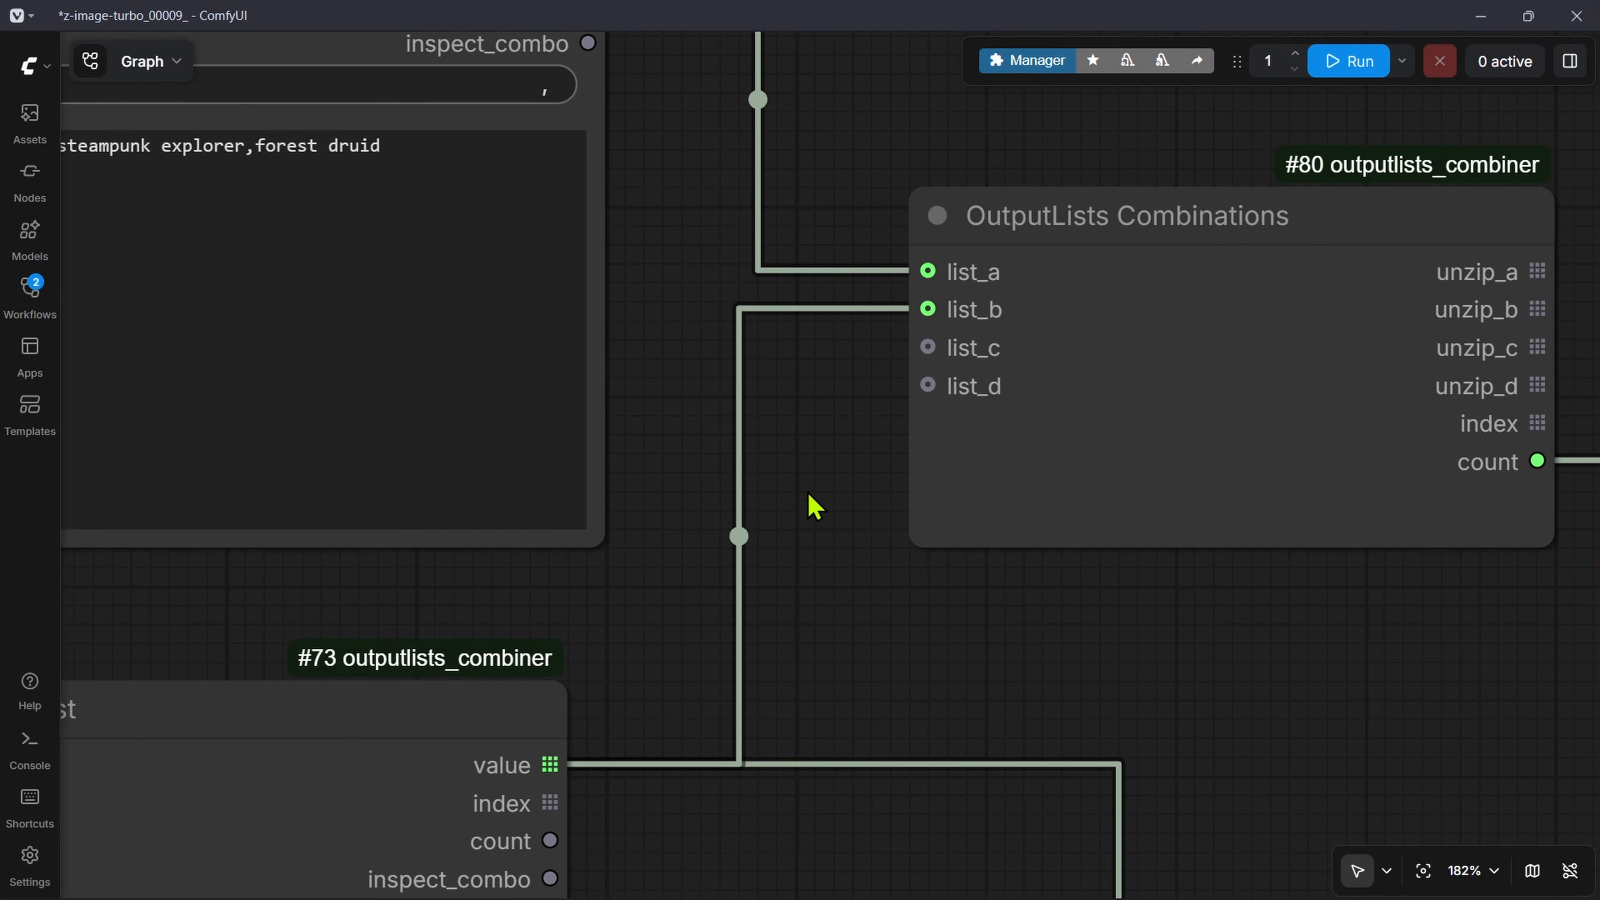
pyautogui.moveTo(801, 266); pyautogui.dragTo(922, 527)
# Step: Remove glowing emerald from the material list, leaving neon chrome,weathered leather
pyautogui.scroll(-4, 719, 337)
pyautogui.moveTo(566, 484); pyautogui.dragTo(856, 419)
pyautogui.scroll(3, 449, 404)
pyautogui.scroll(-1, 450, 404)
pyautogui.moveTo(441, 725); pyautogui.dragTo(428, 208)
pyautogui.moveTo(918, 478); pyautogui.dragTo(730, 476)
pyautogui.press('BackSpace')
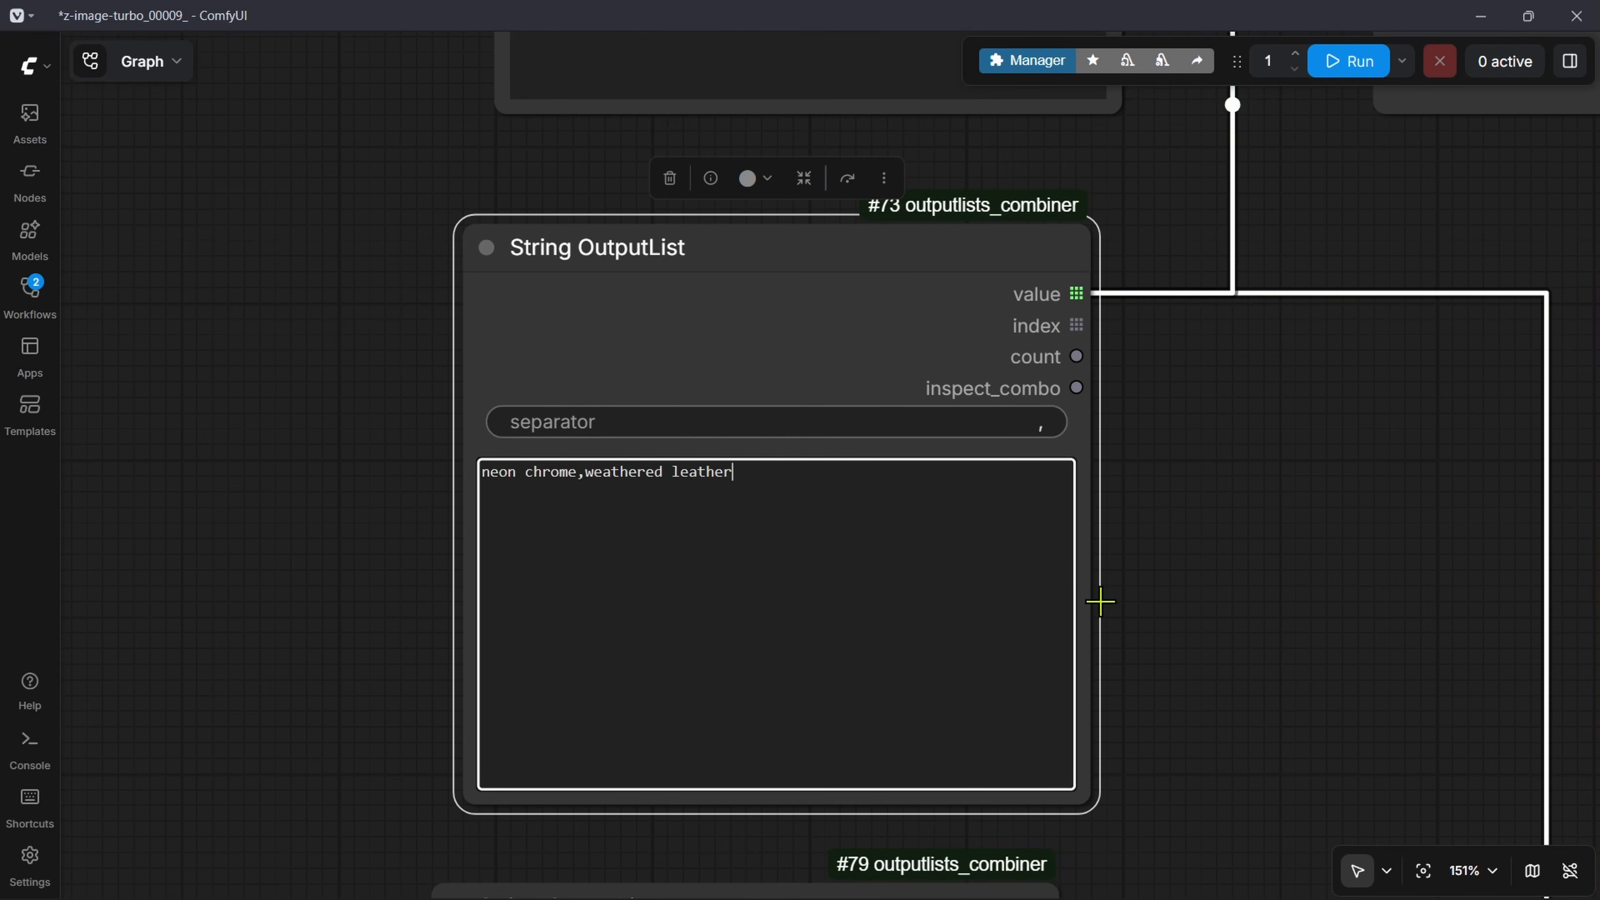
# Step: Remove forest druid from the subject list, leaving cyberpunk samurai,steampunk explorer
pyautogui.scroll(5, 1100, 602)
pyautogui.moveTo(907, 183); pyautogui.dragTo(800, 186)
pyautogui.press('BackSpace')
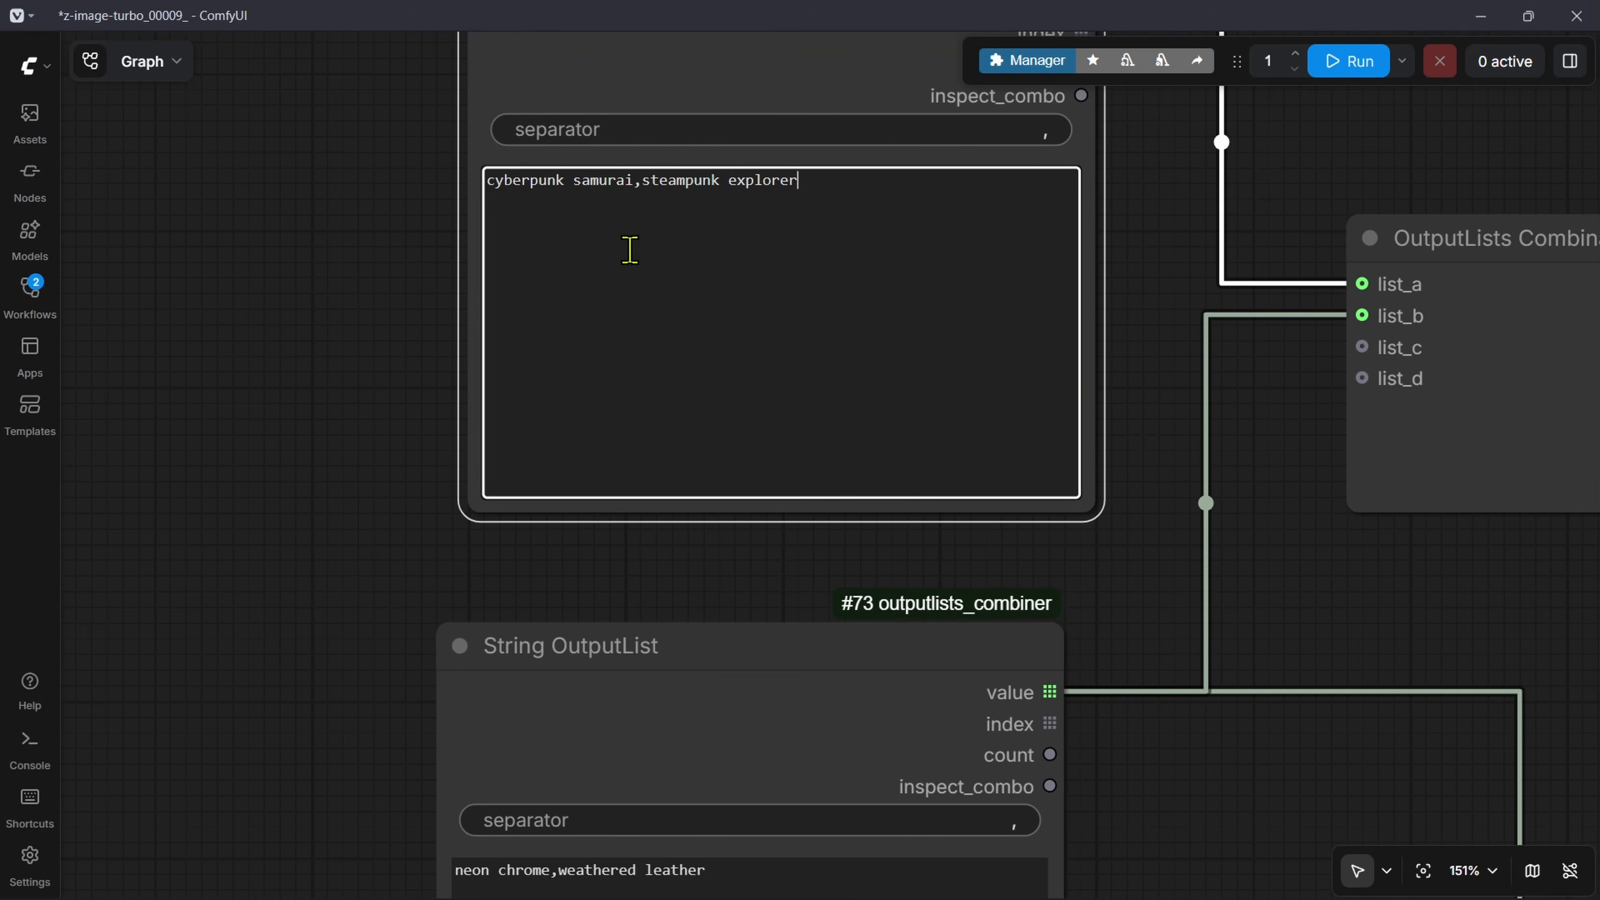
# Step: Connect unzip_a of OutputLists Combinations to the Preview as Text source and run the workflow with the shortened lists
pyautogui.moveTo(800, 698); pyautogui.dragTo(776, 436)
pyautogui.moveTo(1501, 243); pyautogui.dragTo(444, 505)
pyautogui.scroll(-1, 444, 505)
pyautogui.moveTo(752, 305); pyautogui.dragTo(940, 251)
pyautogui.click(1333, 69)
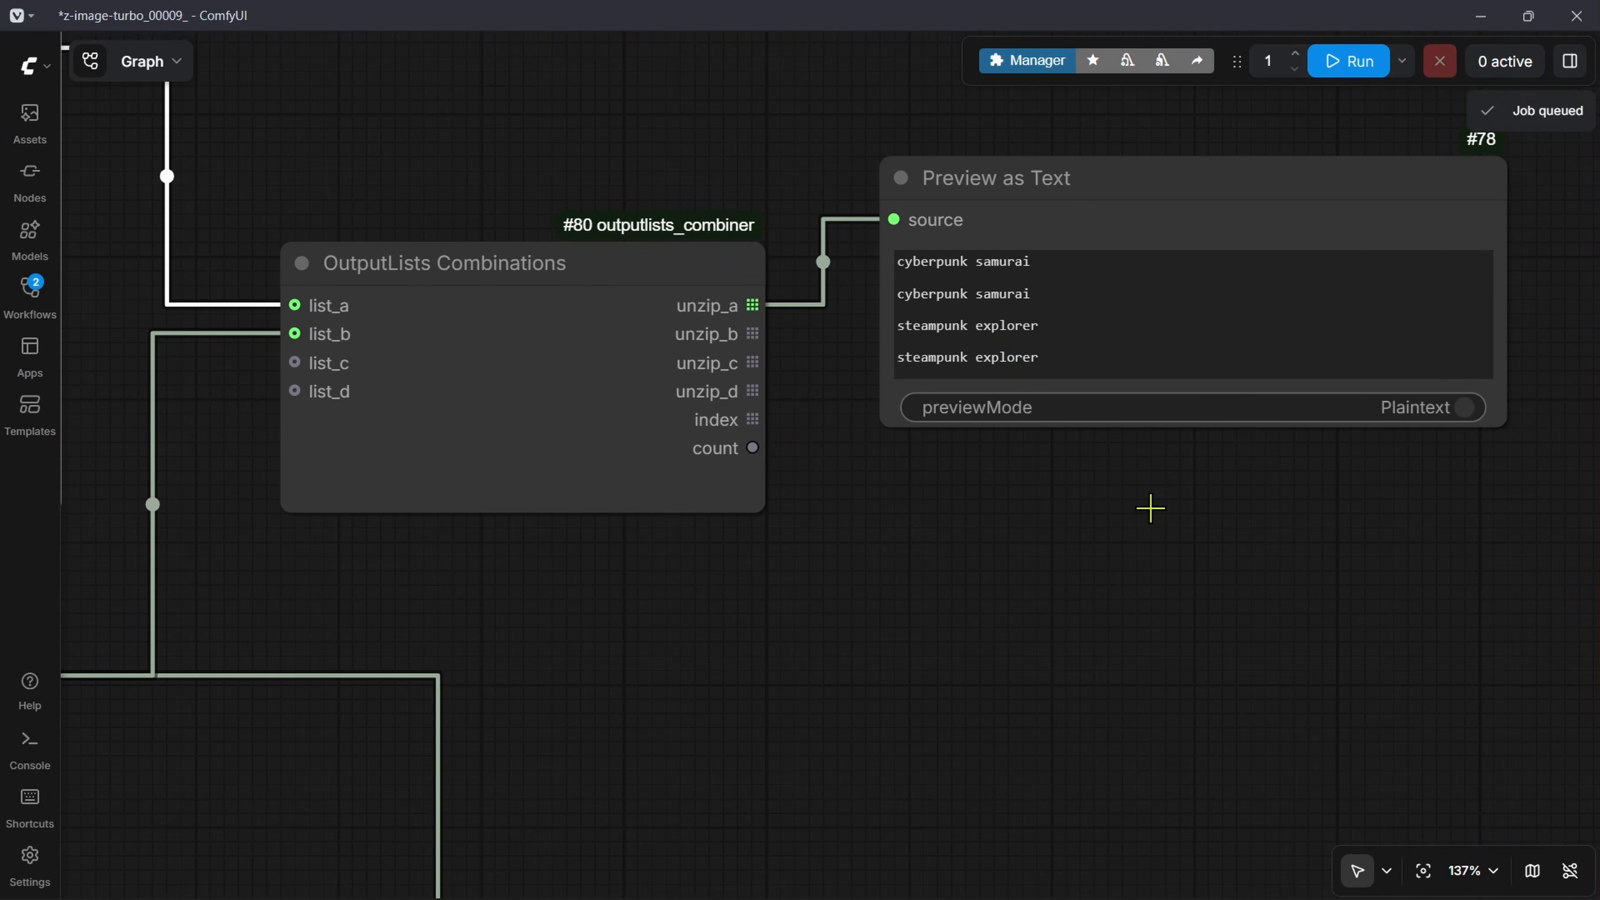
# Step: Make the Preview as Text node slightly taller and examine the subject entries line by line
pyautogui.moveTo(1505, 425); pyautogui.dragTo(1506, 536)
pyautogui.moveTo(1031, 261); pyautogui.dragTo(892, 255)
pyautogui.click(1067, 383)
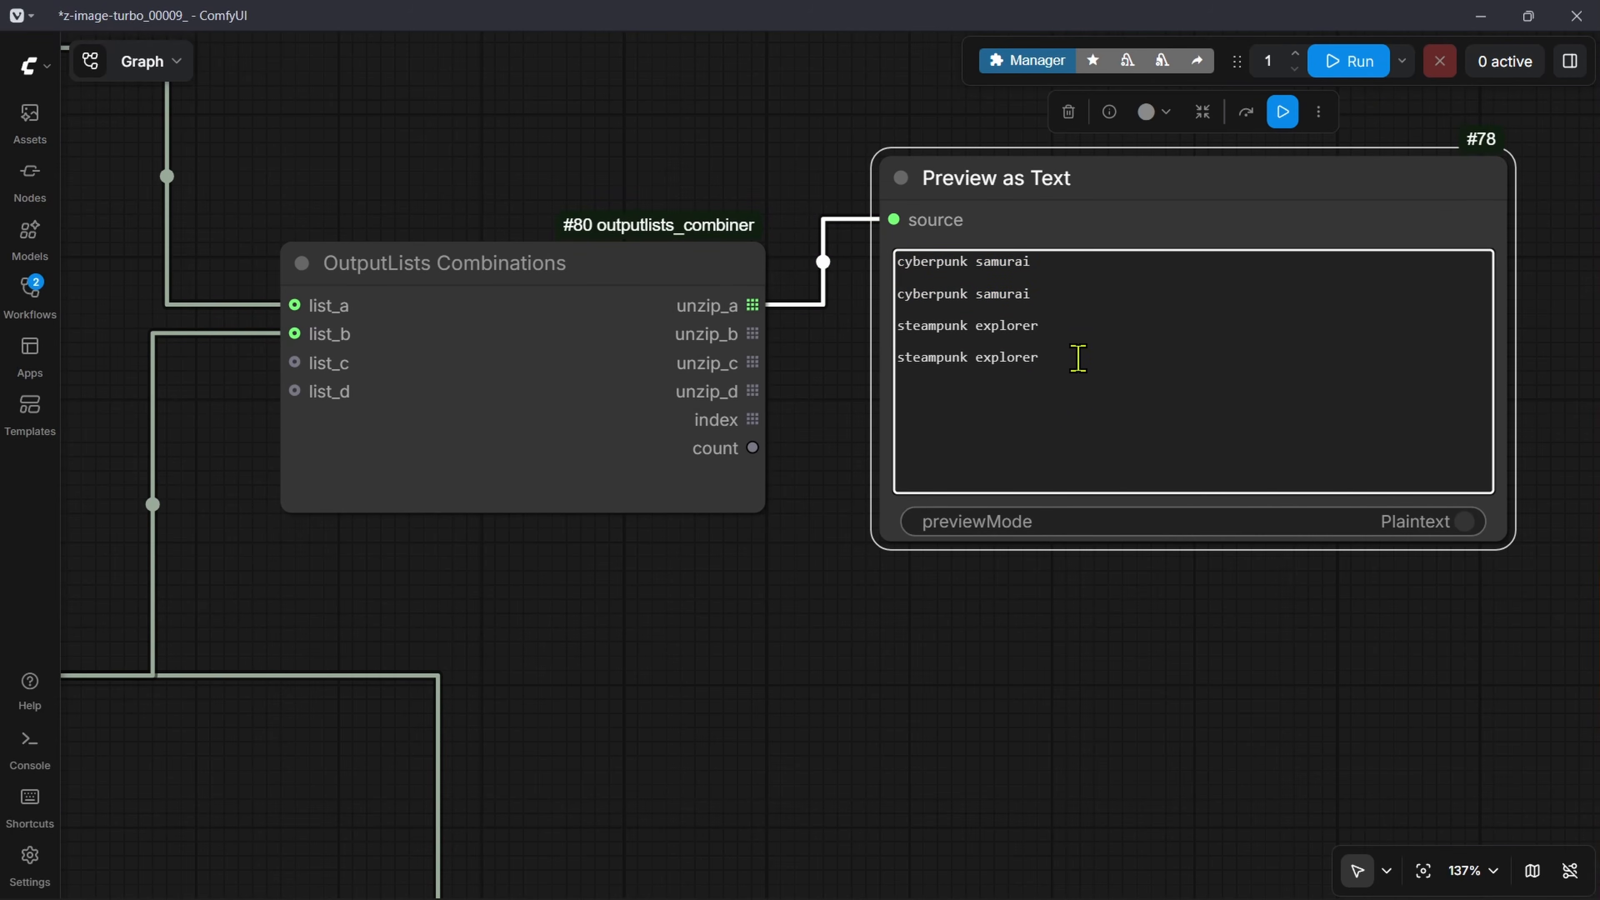
pyautogui.moveTo(1078, 358); pyautogui.dragTo(896, 353)
pyautogui.click(1068, 432)
# Step: Connect unzip_b of OutputLists Combinations to the Preview as Text source and run the workflow to preview the material values
pyautogui.moveTo(713, 739); pyautogui.dragTo(1056, 509)
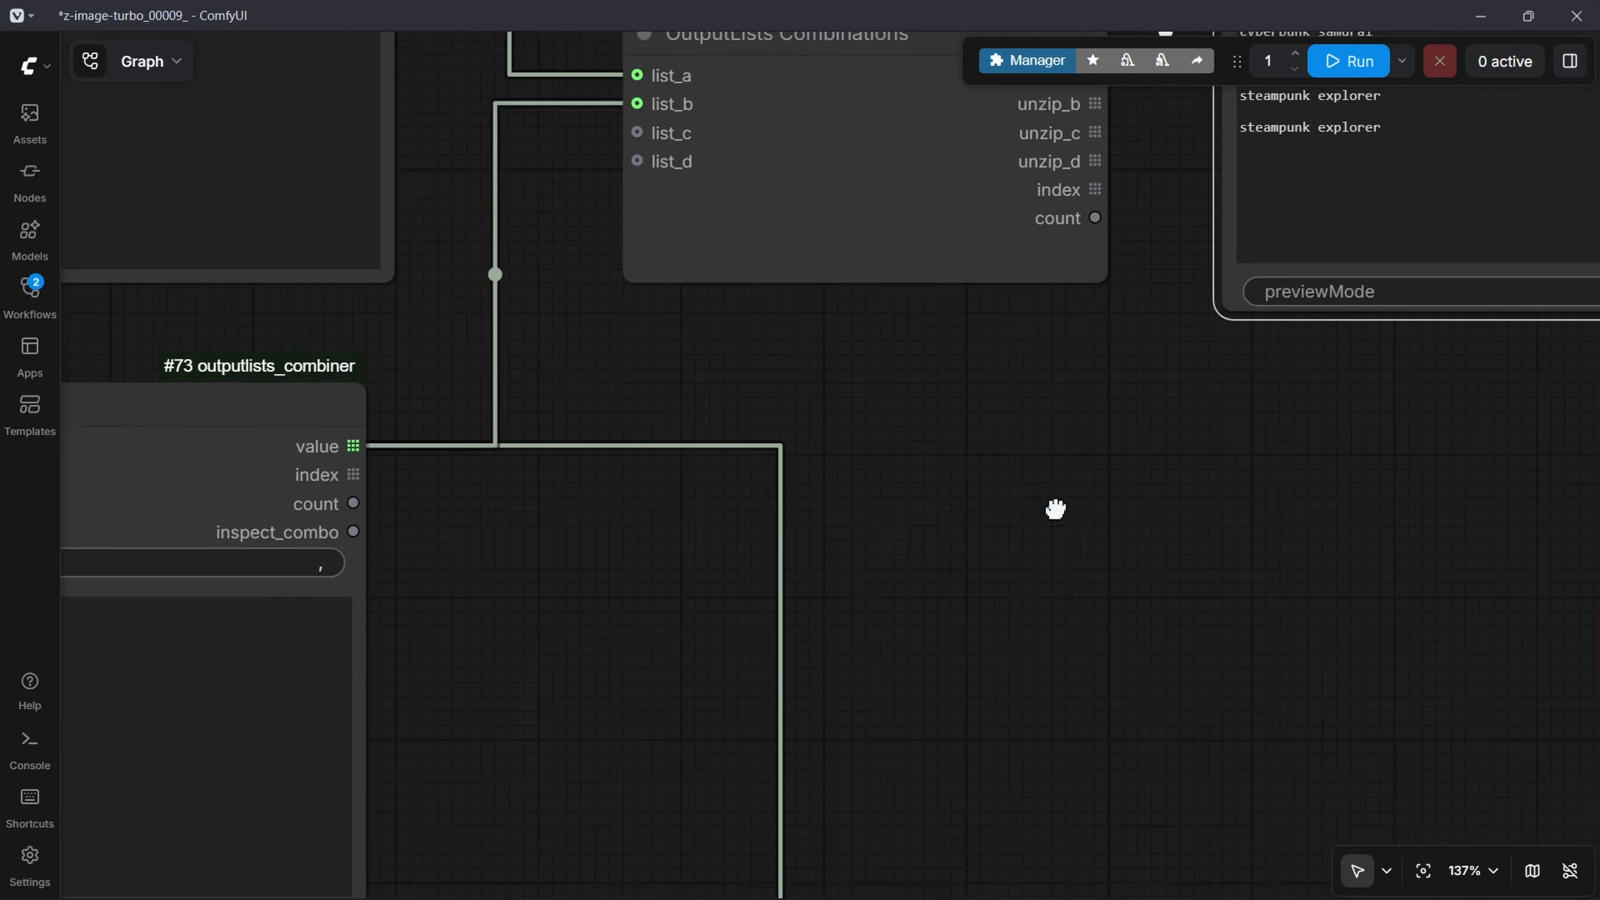
pyautogui.scroll(-5, 1056, 509)
pyautogui.scroll(4, 889, 607)
pyautogui.moveTo(1093, 412); pyautogui.dragTo(714, 704)
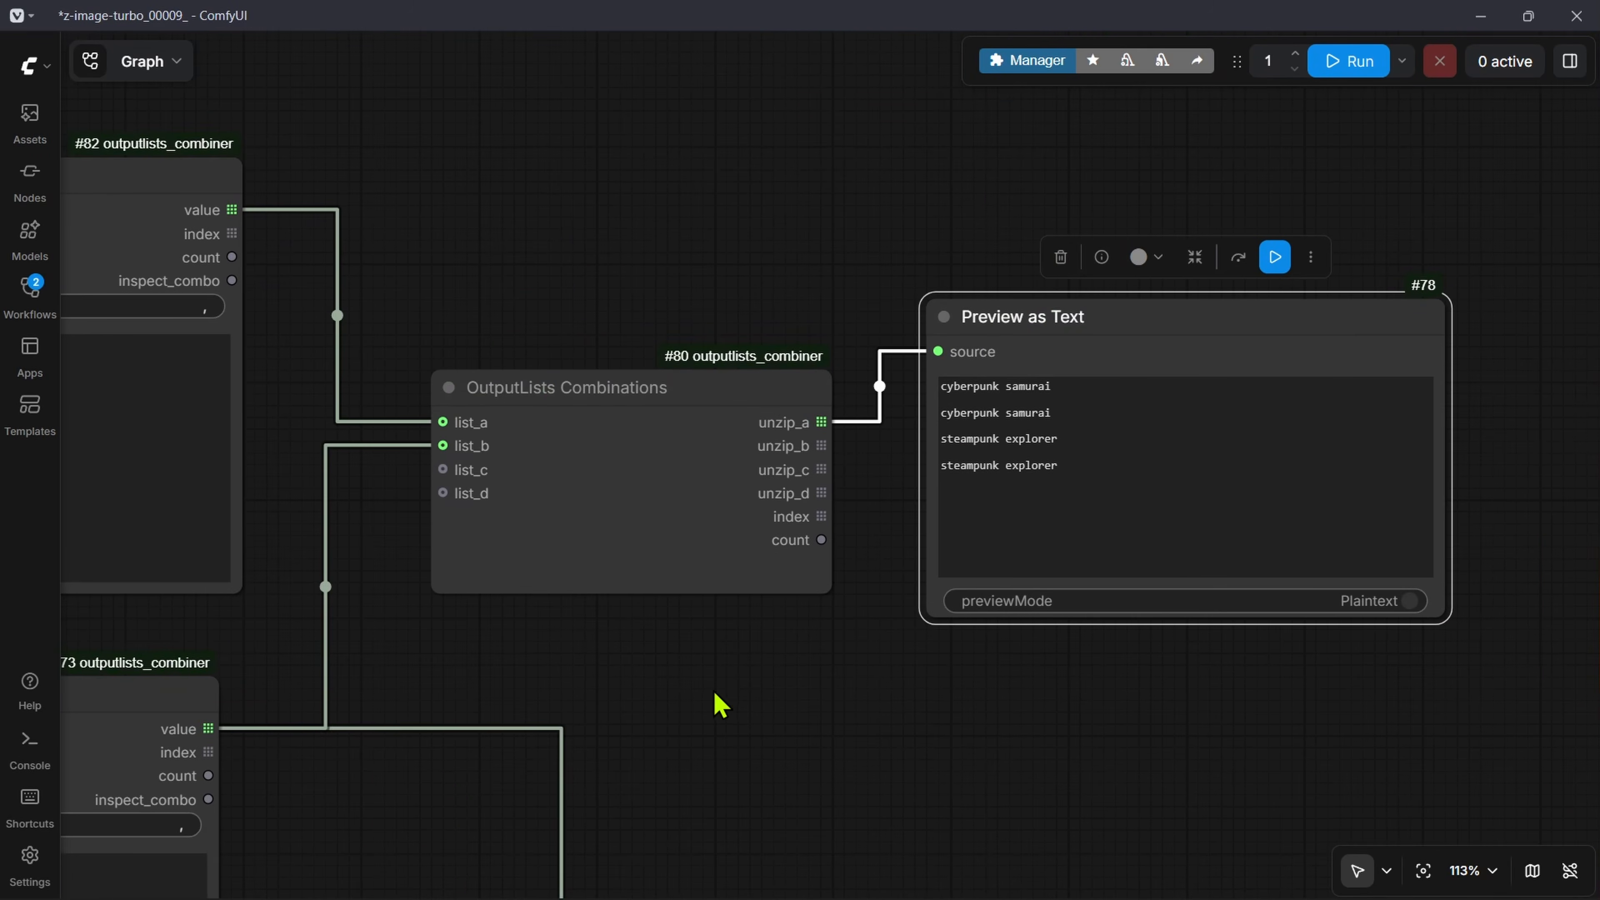
pyautogui.moveTo(821, 446); pyautogui.dragTo(942, 351)
pyautogui.click(1351, 74)
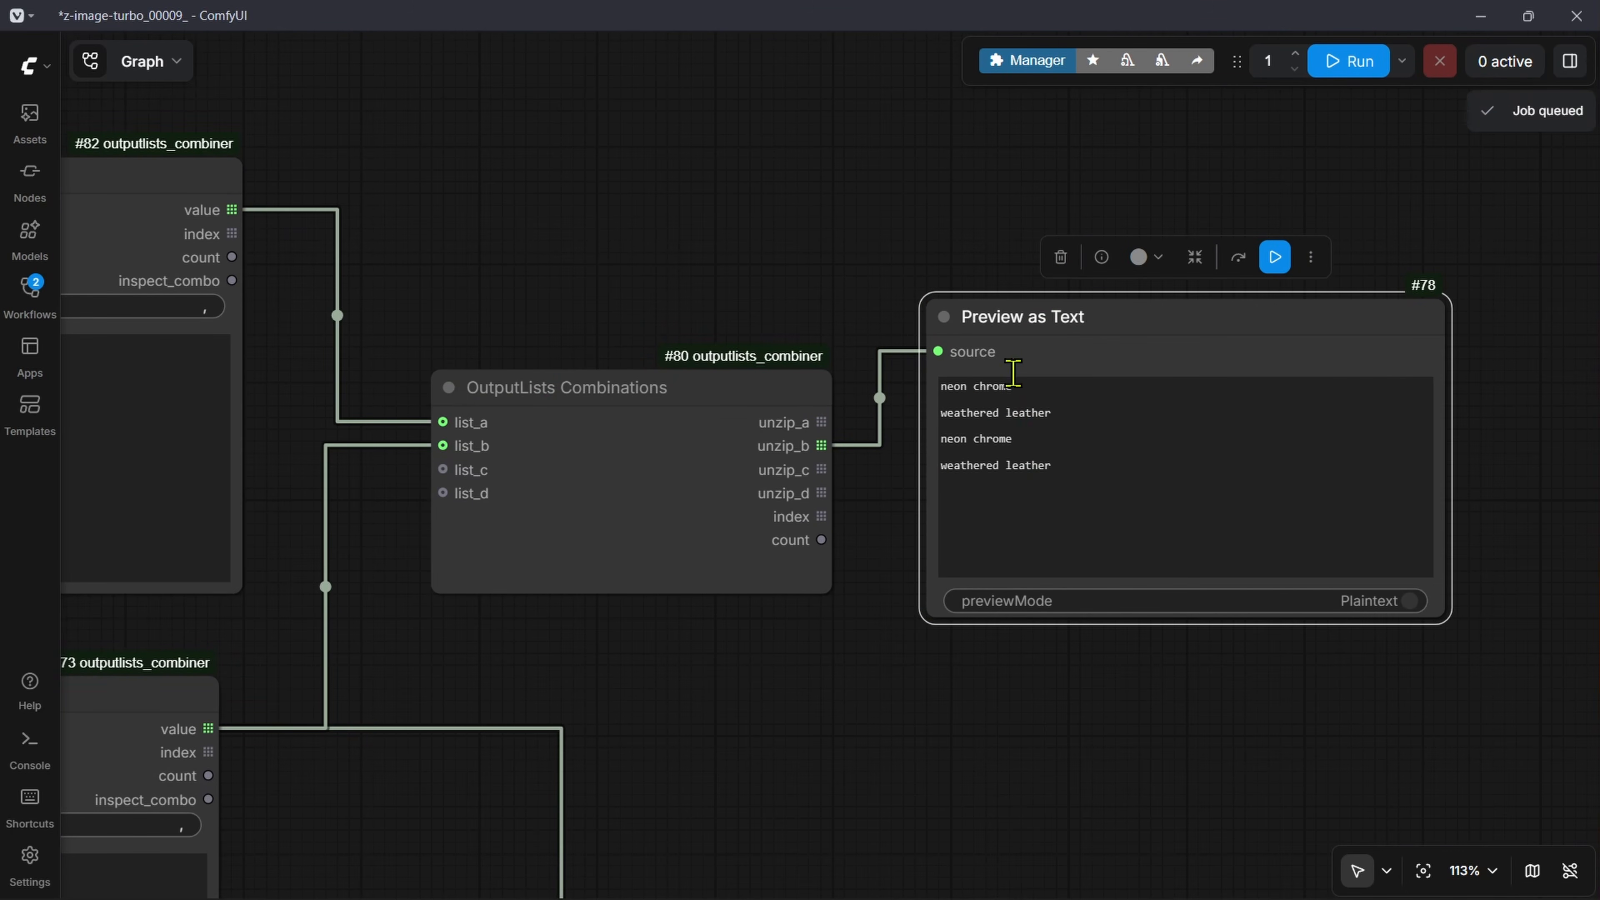
pyautogui.scroll(-6, 907, 686)
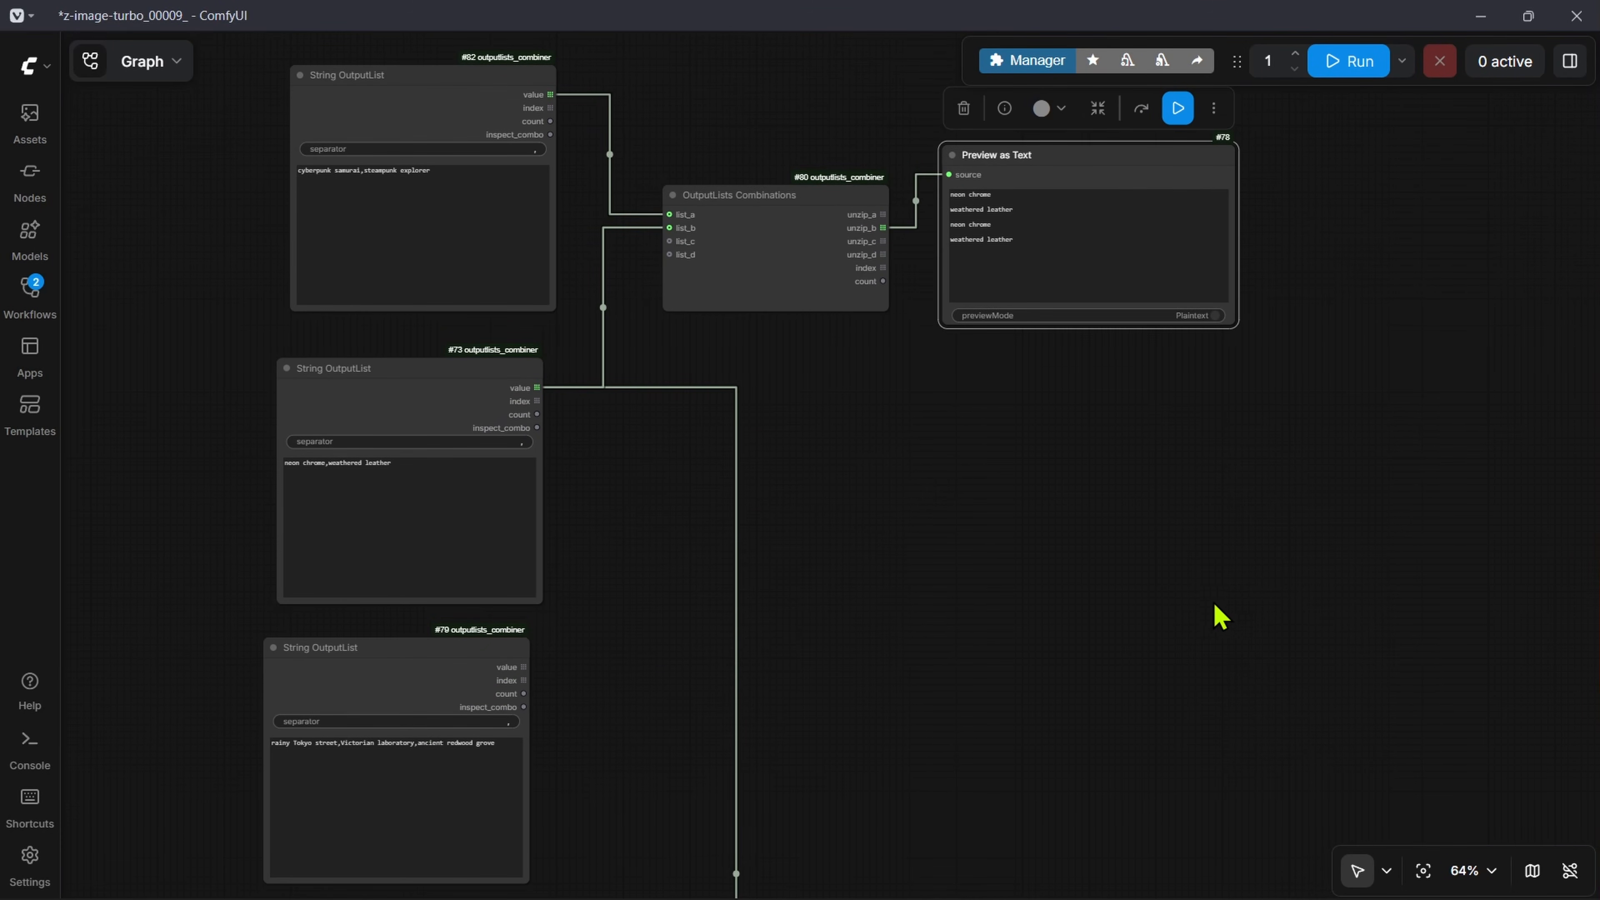
# Step: Add a Formatted String node below the Preview as Text node
pyautogui.moveTo(1273, 436); pyautogui.dragTo(1141, 625)
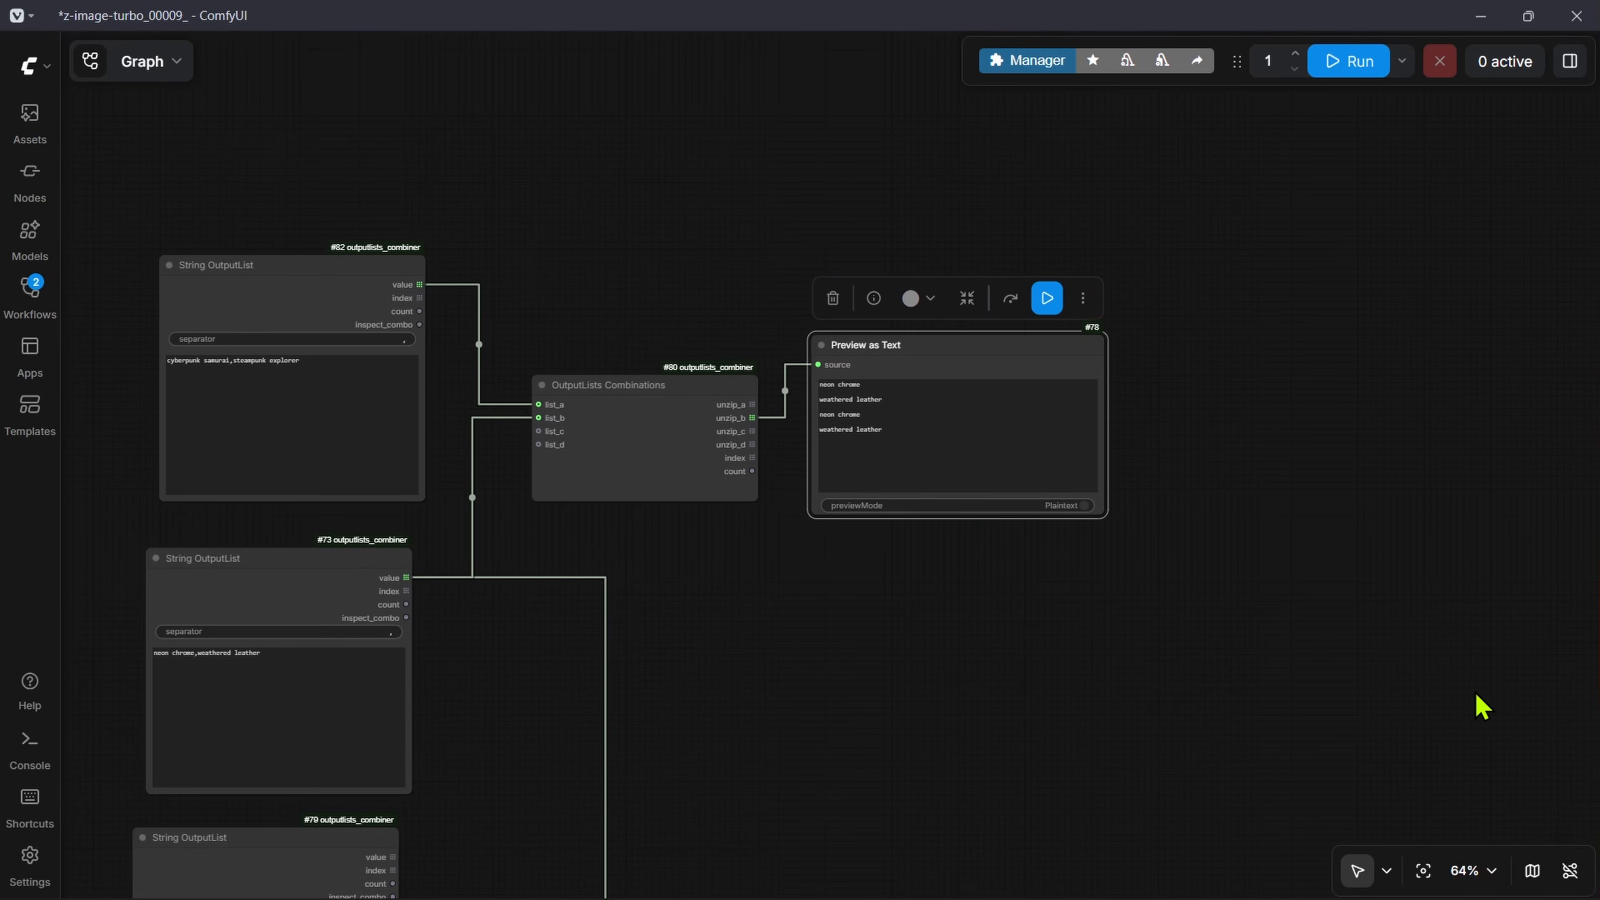
pyautogui.click(1301, 622)
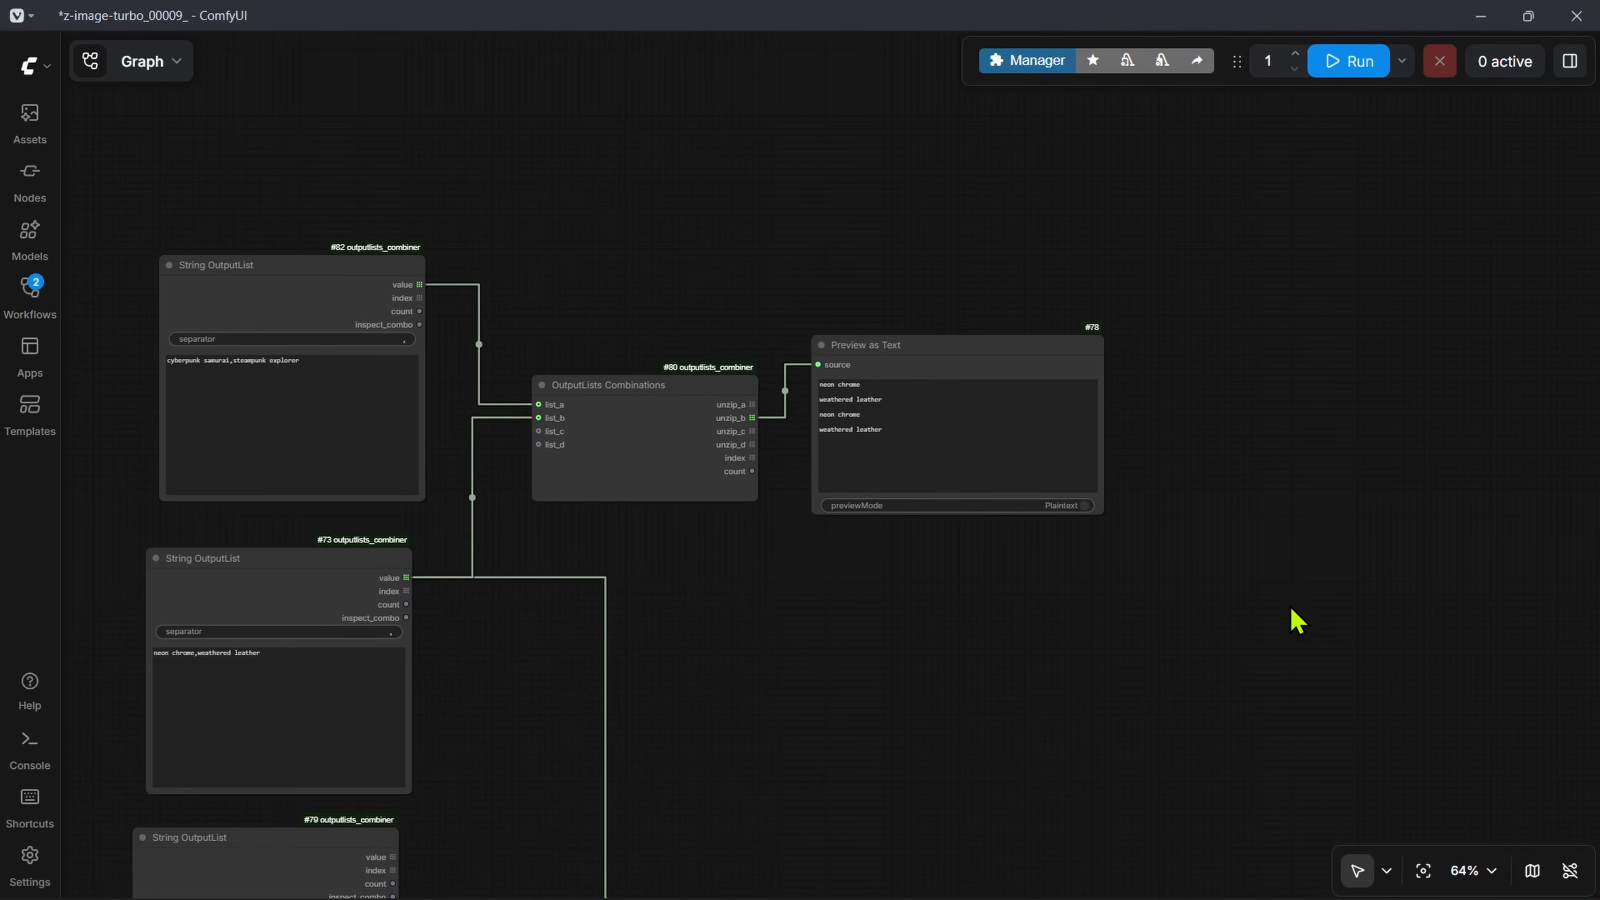
pyautogui.scroll(6, 1191, 624)
pyautogui.doubleClick(866, 696)
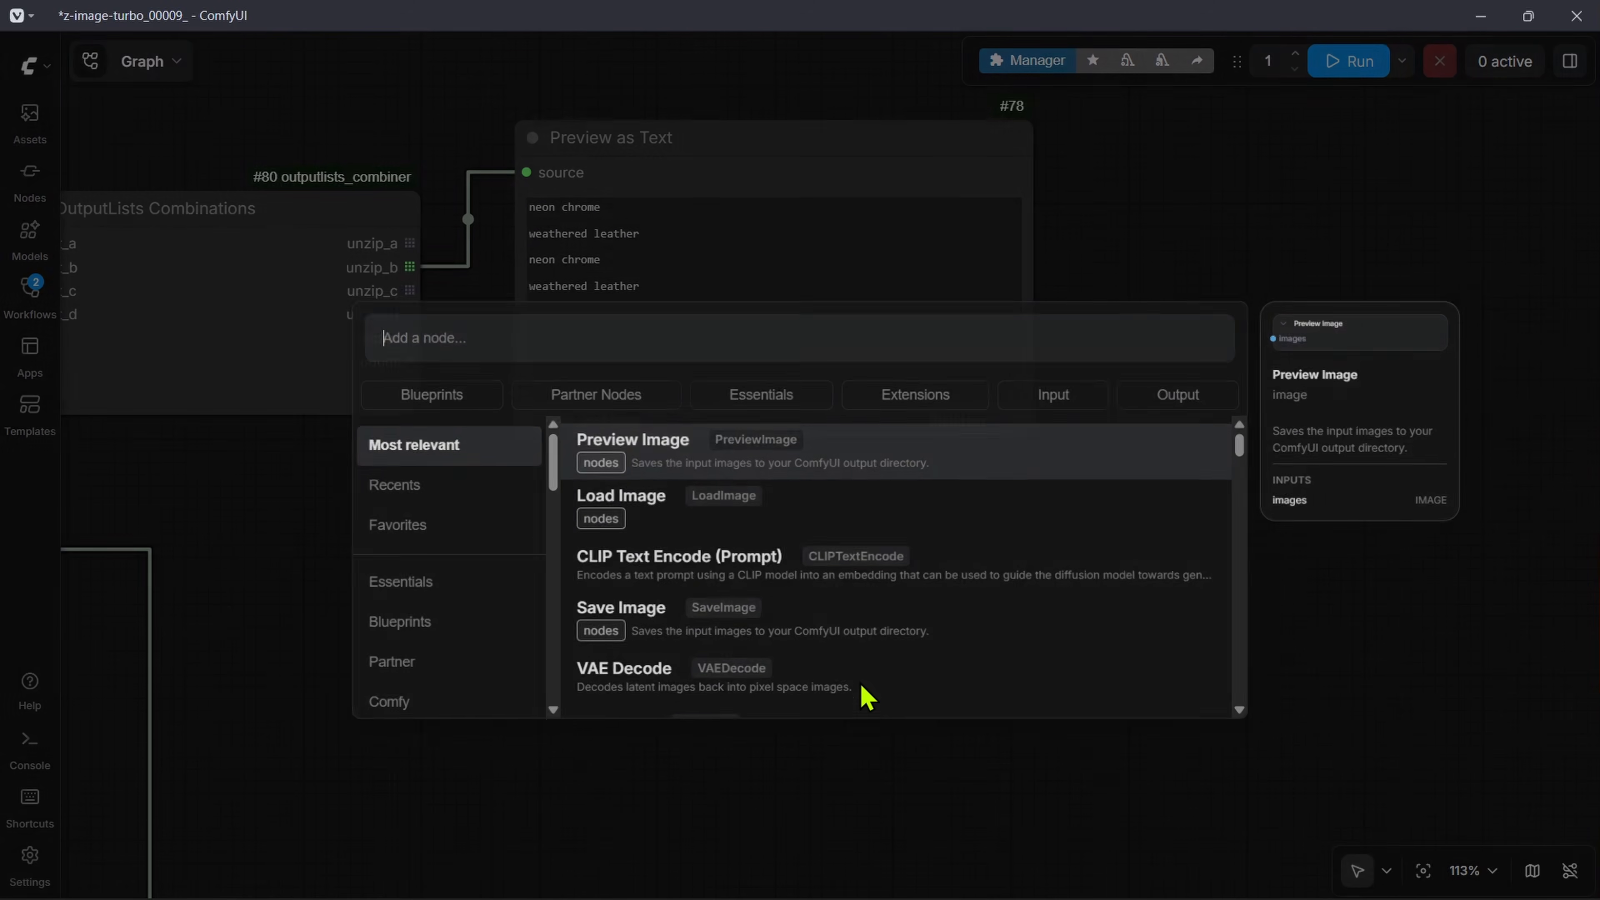
pyautogui.write('formatte')
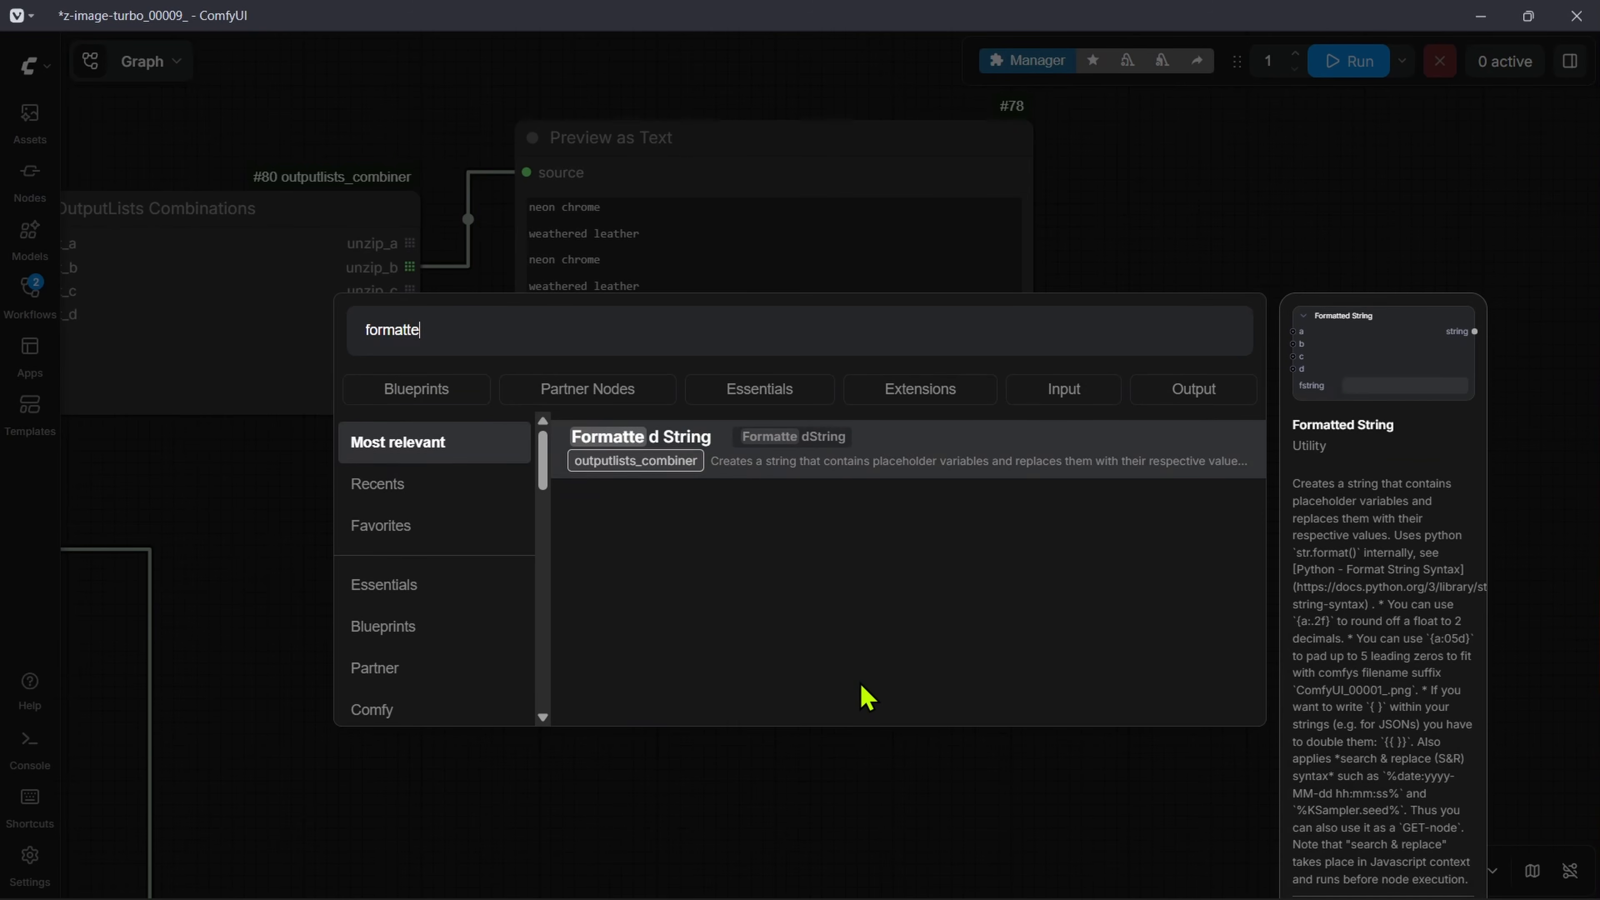
pyautogui.click(654, 452)
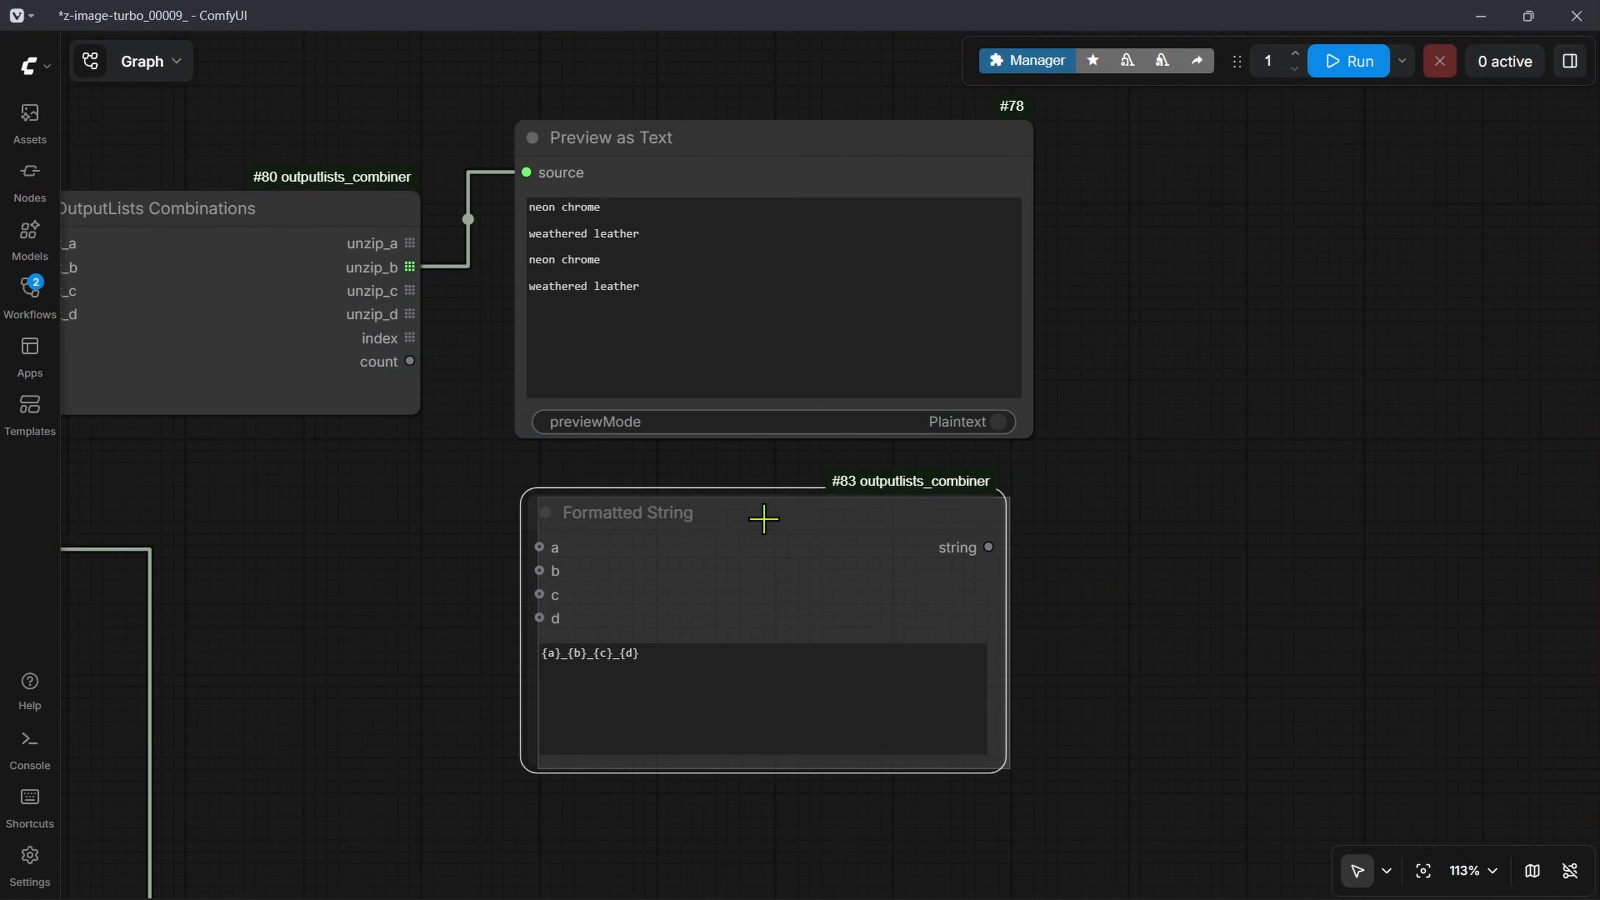
# Step: Replace the Formatted String template with: A {a} wearing a {b} outfit, standing in a {c}, rendered in the style of {d}
pyautogui.moveTo(435, 466); pyautogui.dragTo(544, 451)
pyautogui.moveTo(467, 413); pyautogui.dragTo(818, 486)
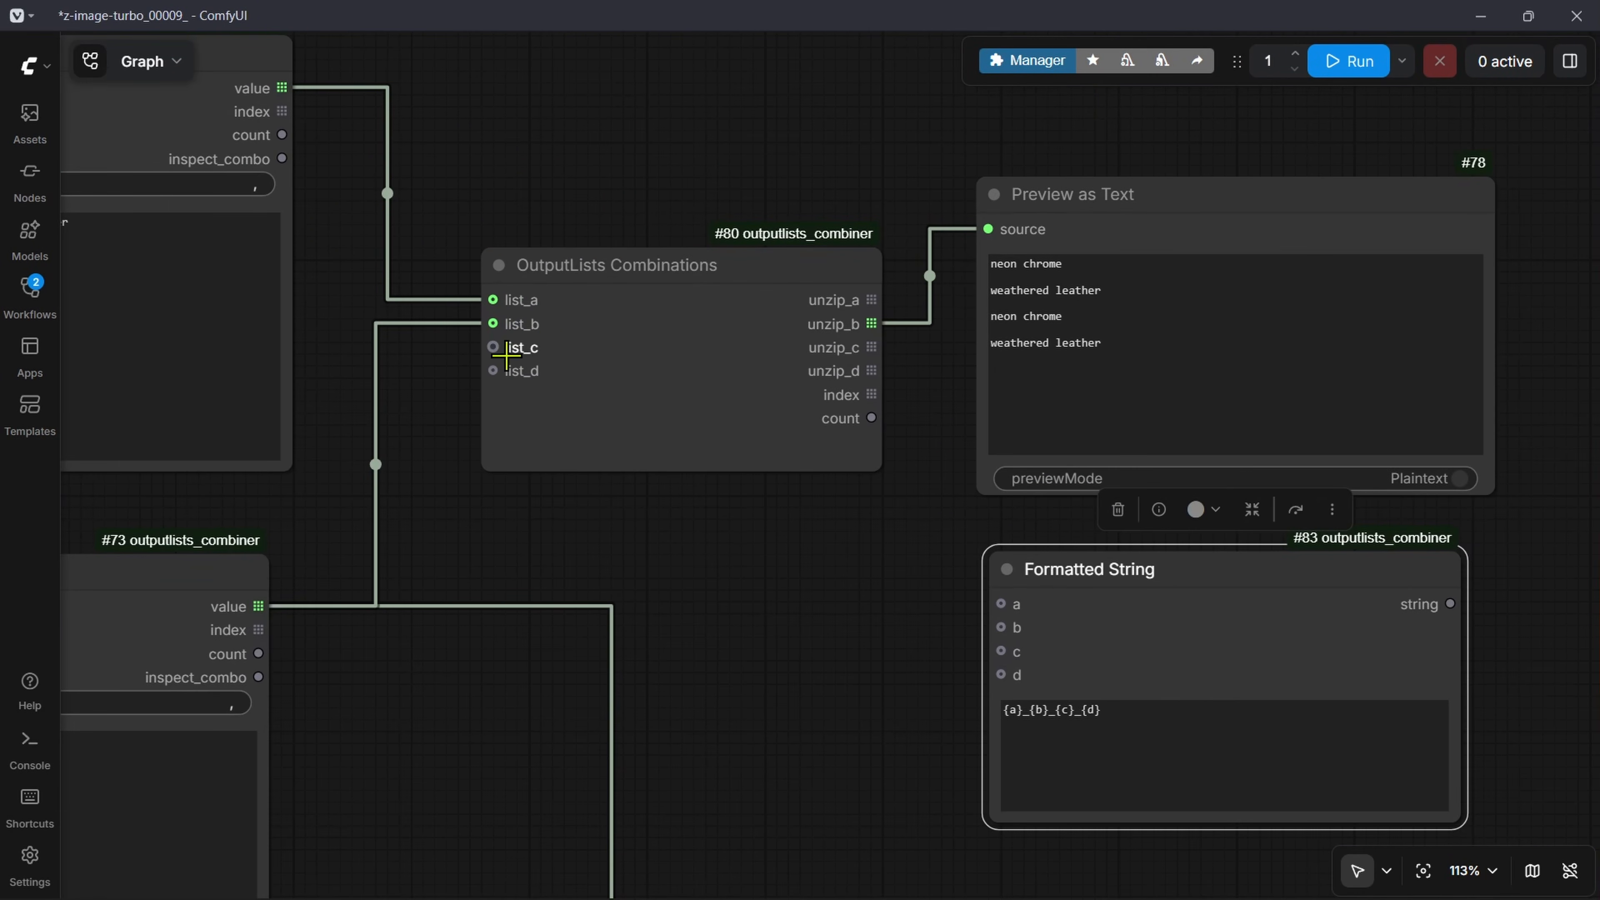
pyautogui.moveTo(750, 690); pyautogui.dragTo(713, 673)
pyautogui.scroll(5, 758, 528)
pyautogui.moveTo(737, 545); pyautogui.dragTo(705, 546)
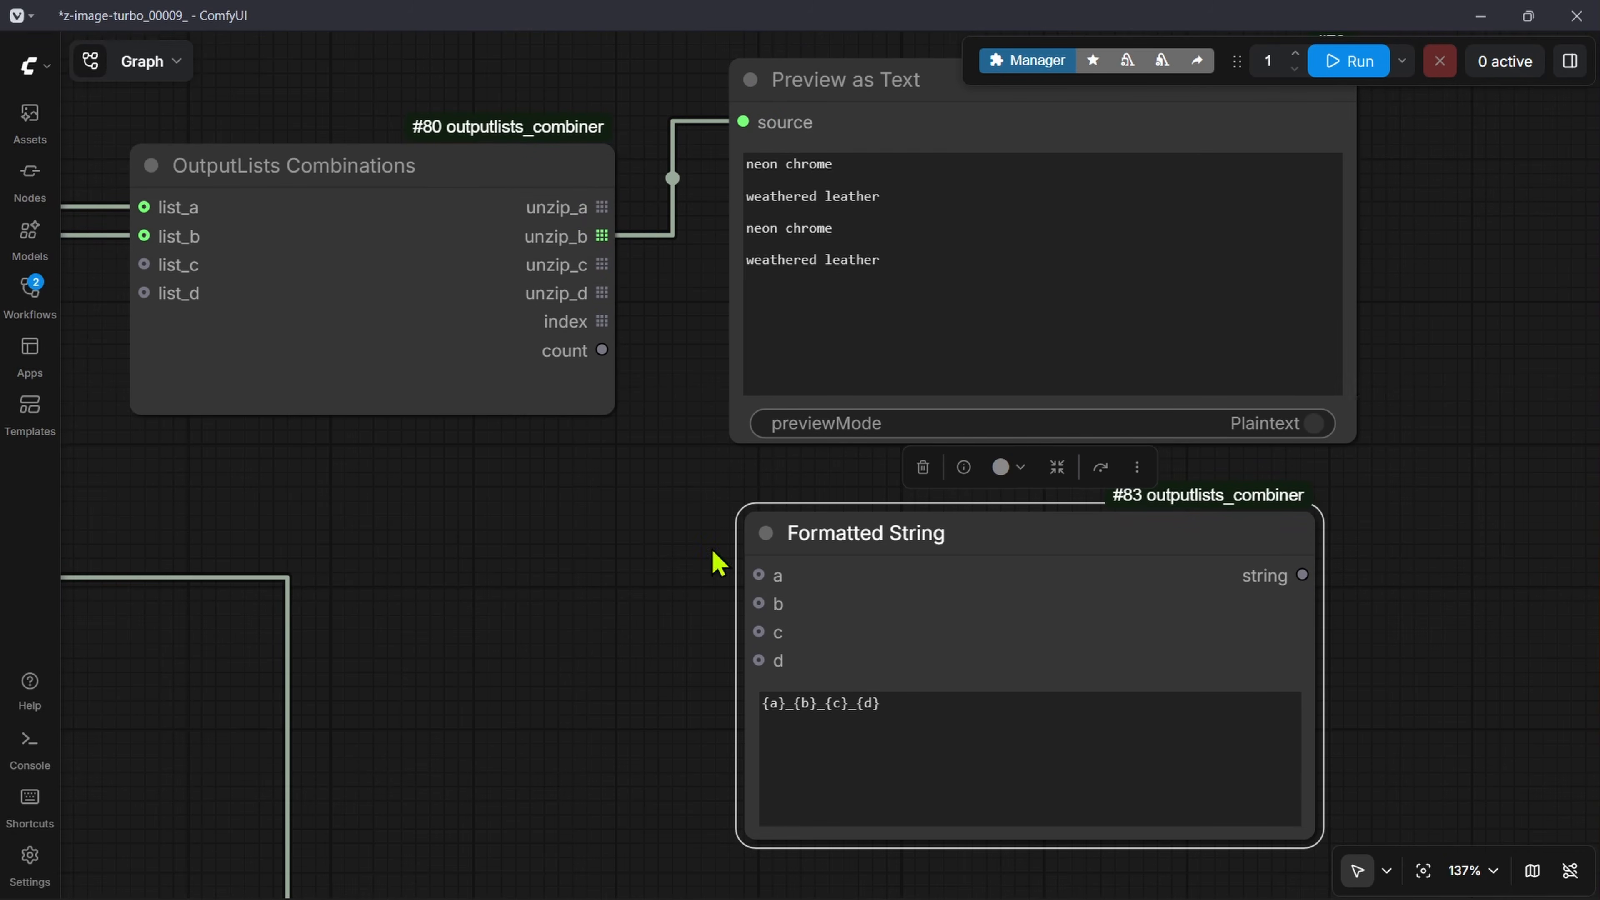
pyautogui.scroll(15, 794, 731)
pyautogui.moveTo(759, 624); pyautogui.dragTo(629, 633)
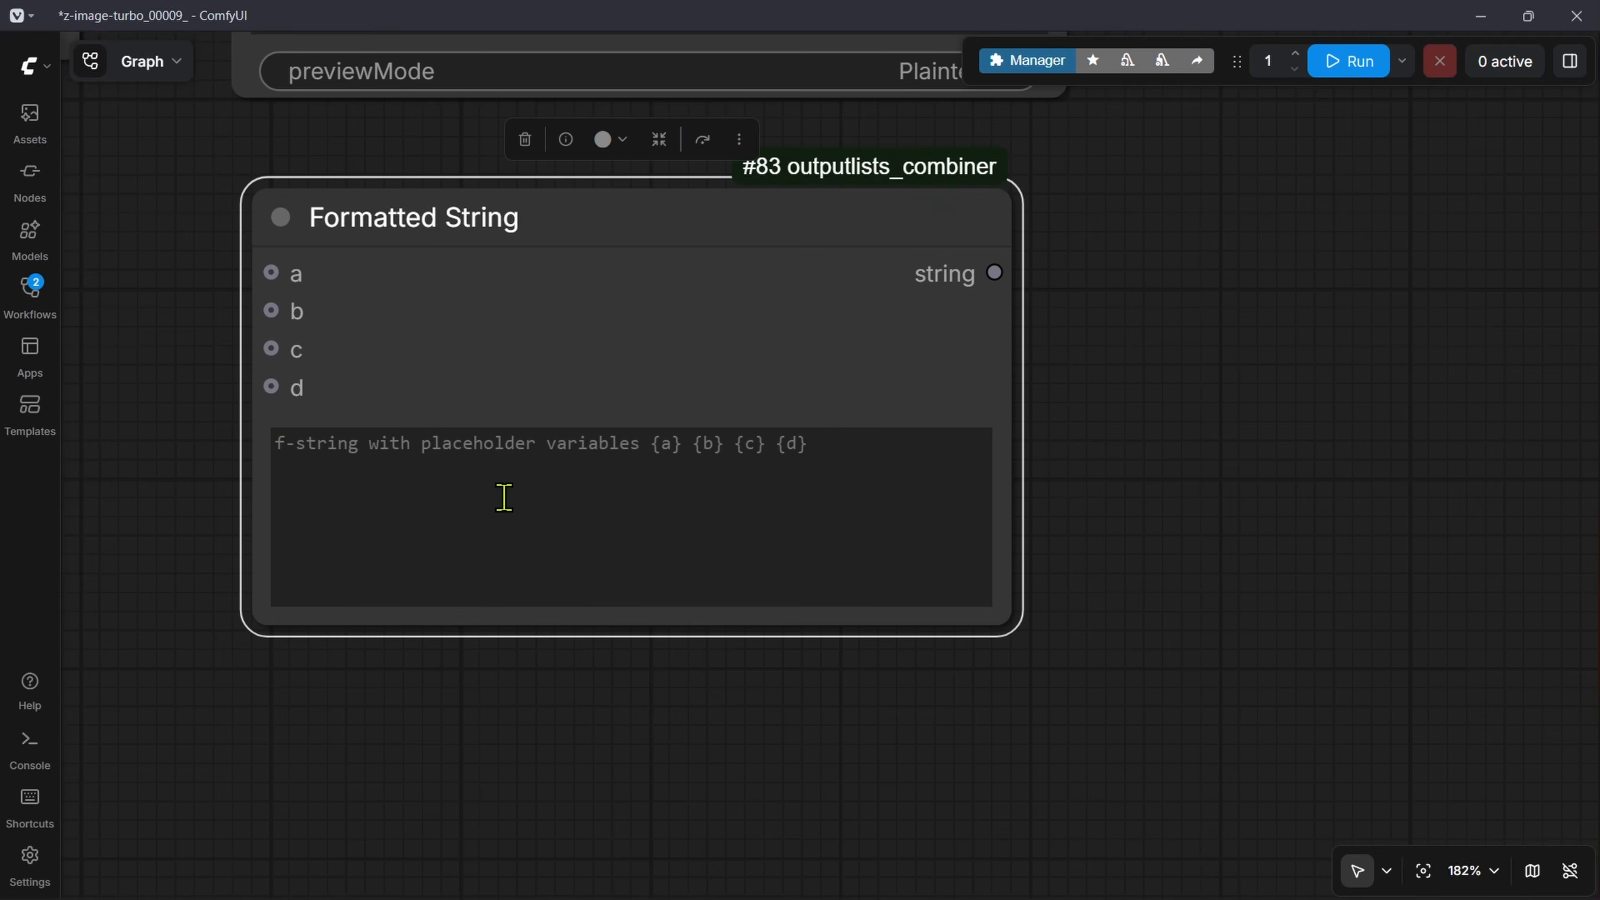
pyautogui.click(504, 496)
pyautogui.write('A {a} wearing a {b} outfit, standing in a {c}, rendered in the style of {d}')
# Step: Copy Victorian laboratory from the String OutputList holding the locations
pyautogui.scroll(-4, 903, 709)
pyautogui.moveTo(326, 641); pyautogui.dragTo(894, 541)
pyautogui.moveTo(799, 233); pyautogui.dragTo(901, 720)
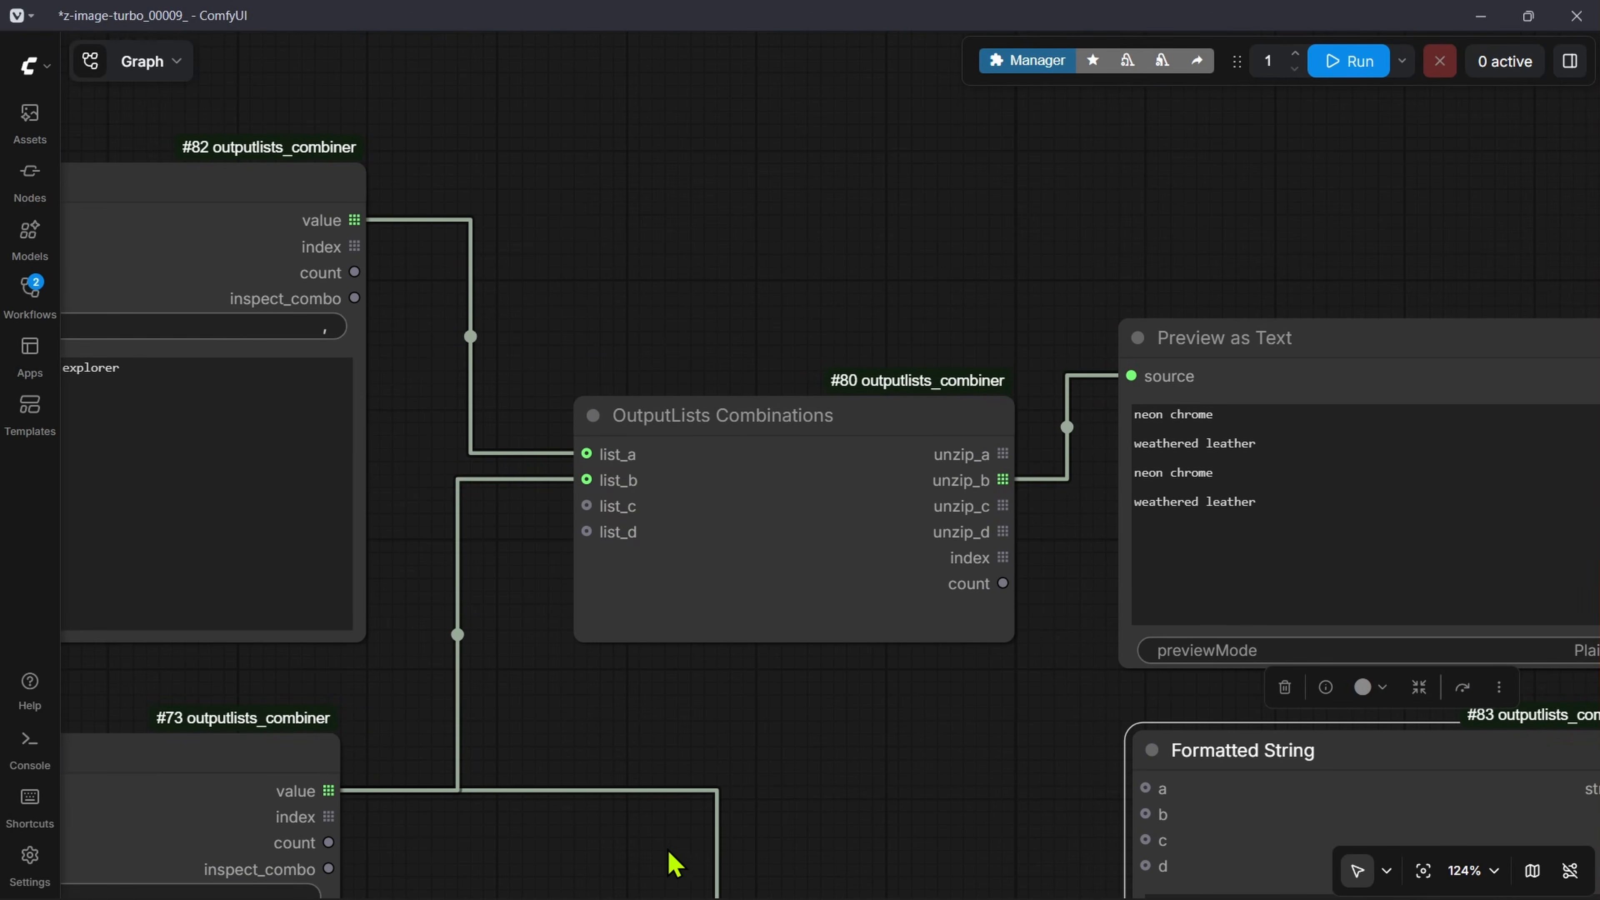
pyautogui.moveTo(669, 852); pyautogui.dragTo(1115, 423)
pyautogui.moveTo(803, 580); pyautogui.dragTo(928, 208)
pyautogui.moveTo(887, 624); pyautogui.dragTo(892, 391)
pyautogui.scroll(3, 640, 504)
pyautogui.scroll(2, 640, 504)
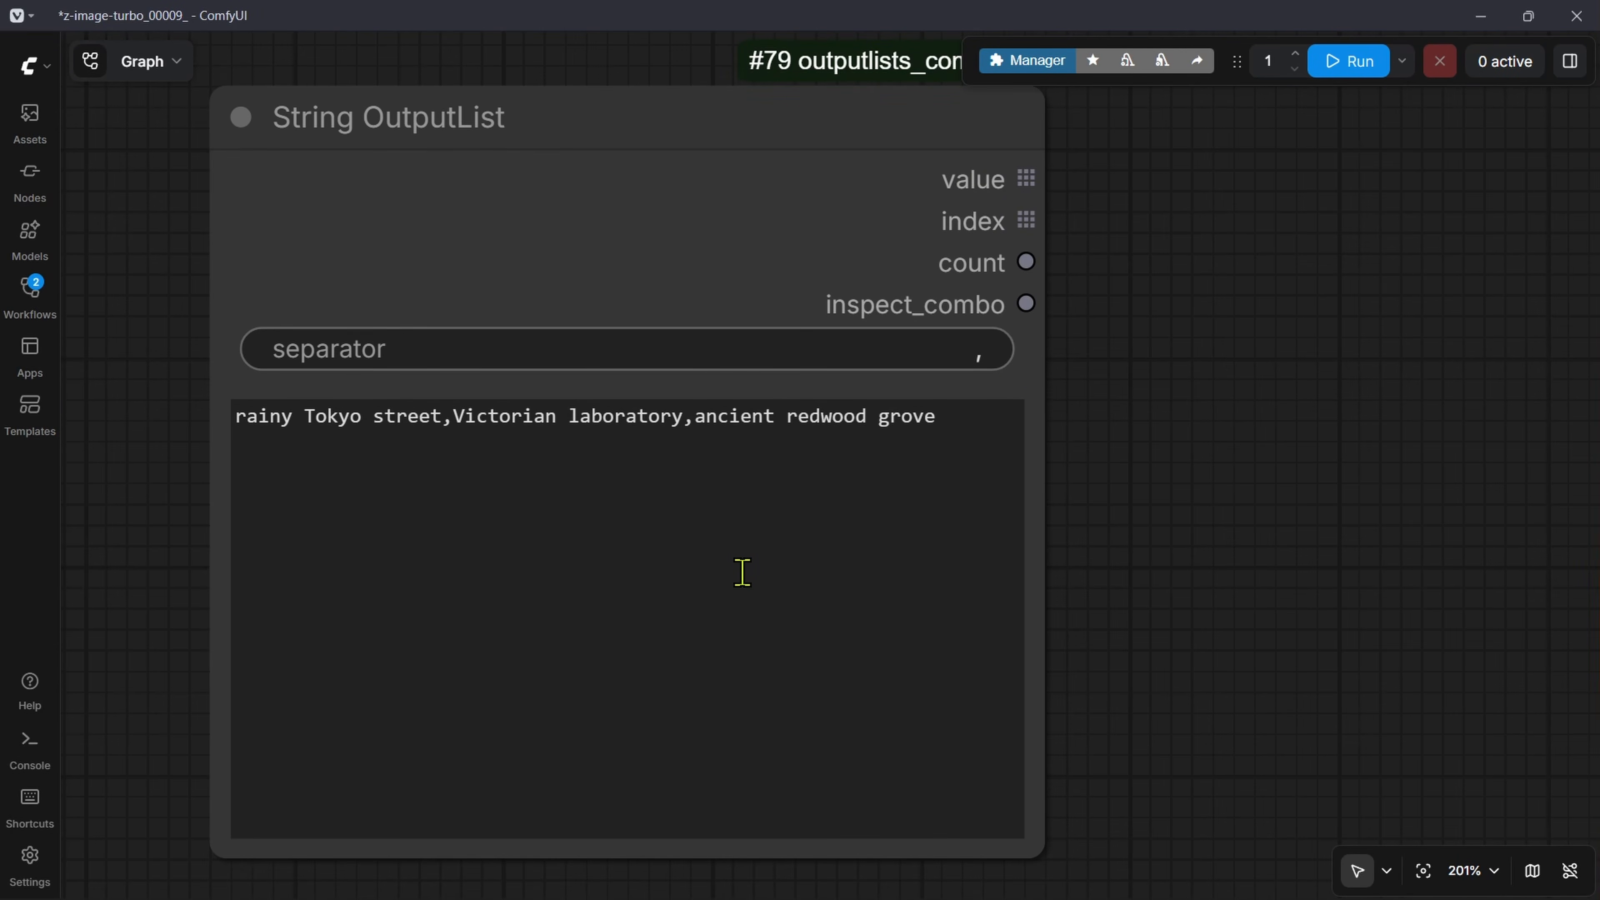
pyautogui.scroll(-1, 1231, 646)
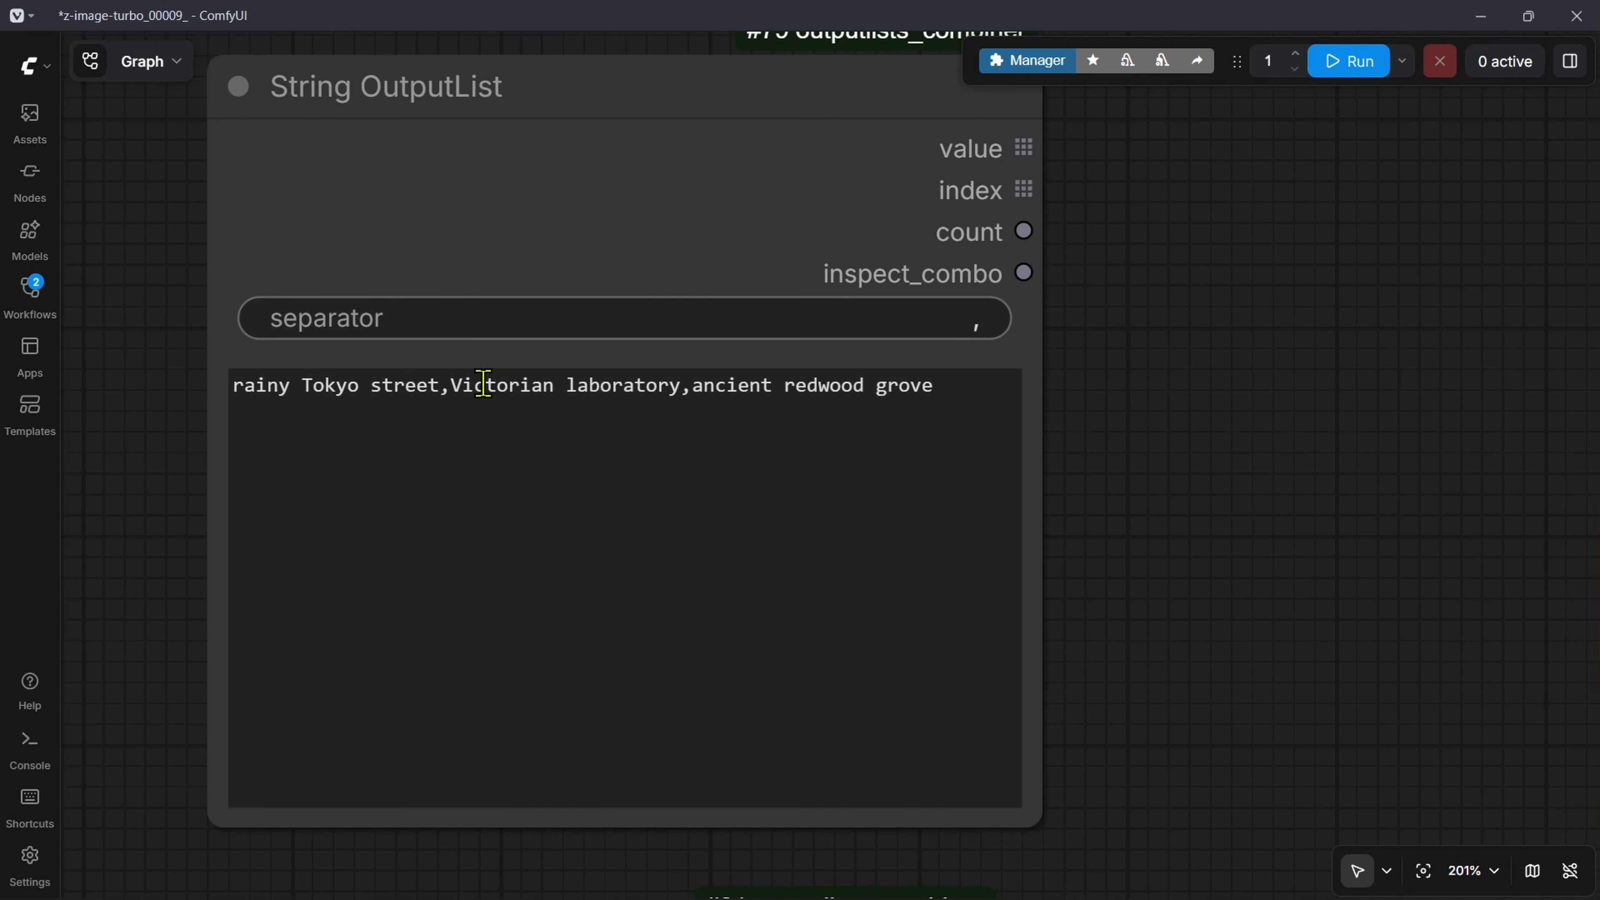
pyautogui.moveTo(450, 385); pyautogui.dragTo(674, 383)
pyautogui.hotkey('ctrl', 'c')
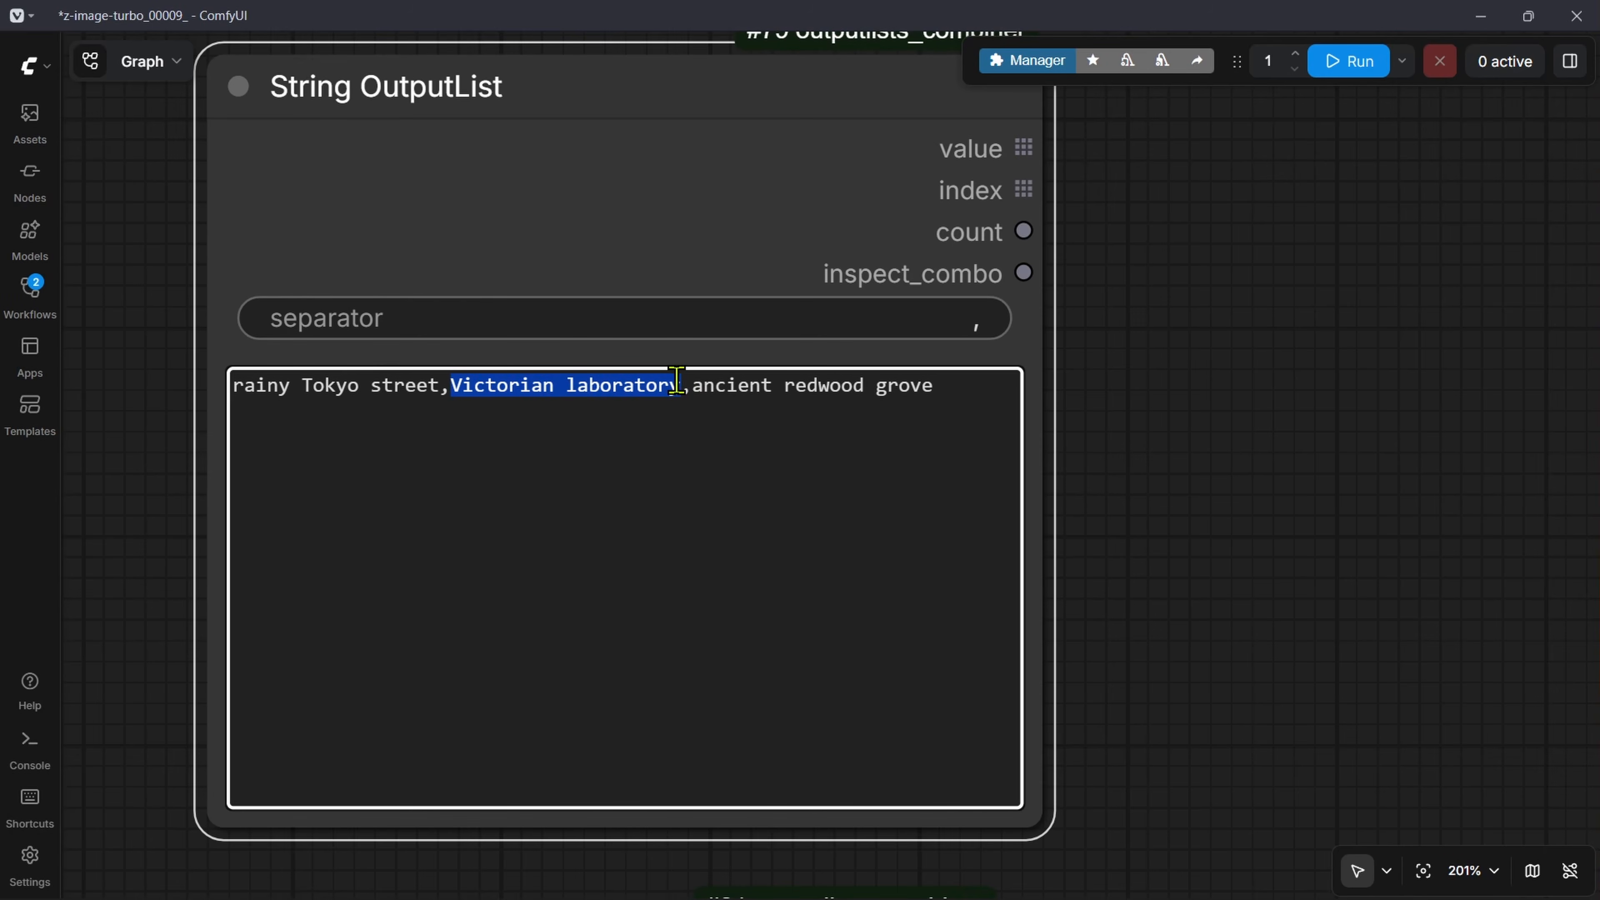
pyautogui.scroll(-5, 1142, 418)
# Step: Replace the {c} placeholder in the Formatted String template with Victorian laboratory
pyautogui.moveTo(1112, 448); pyautogui.dragTo(39, 502)
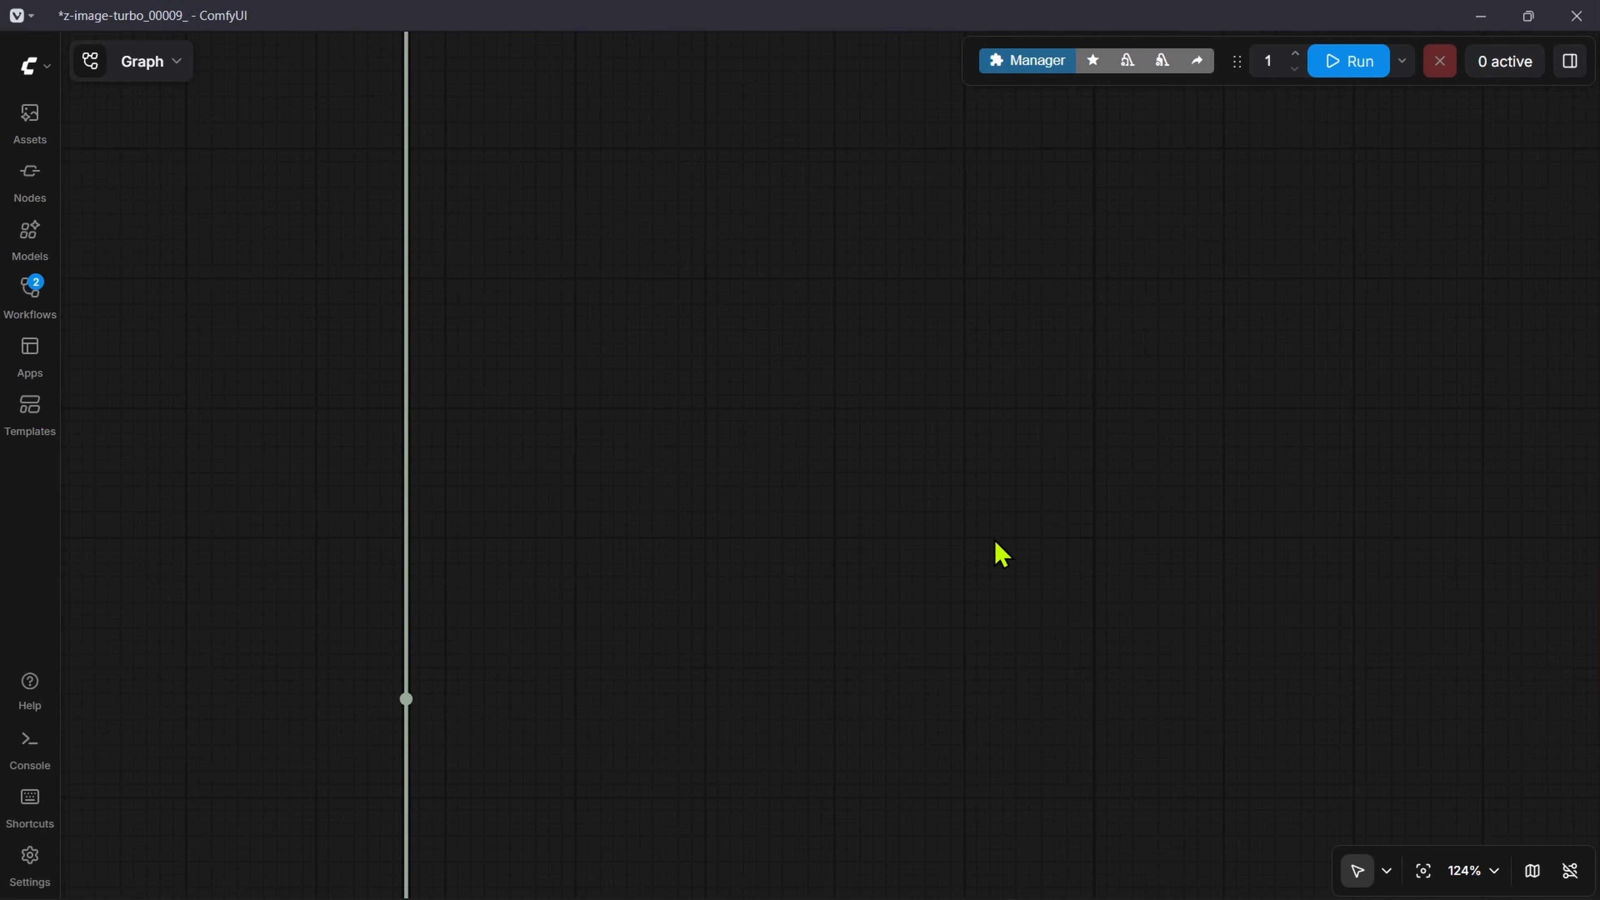
pyautogui.moveTo(1499, 536); pyautogui.dragTo(585, 402)
pyautogui.scroll(3, 585, 402)
pyautogui.scroll(5, 953, 690)
pyautogui.click(857, 433)
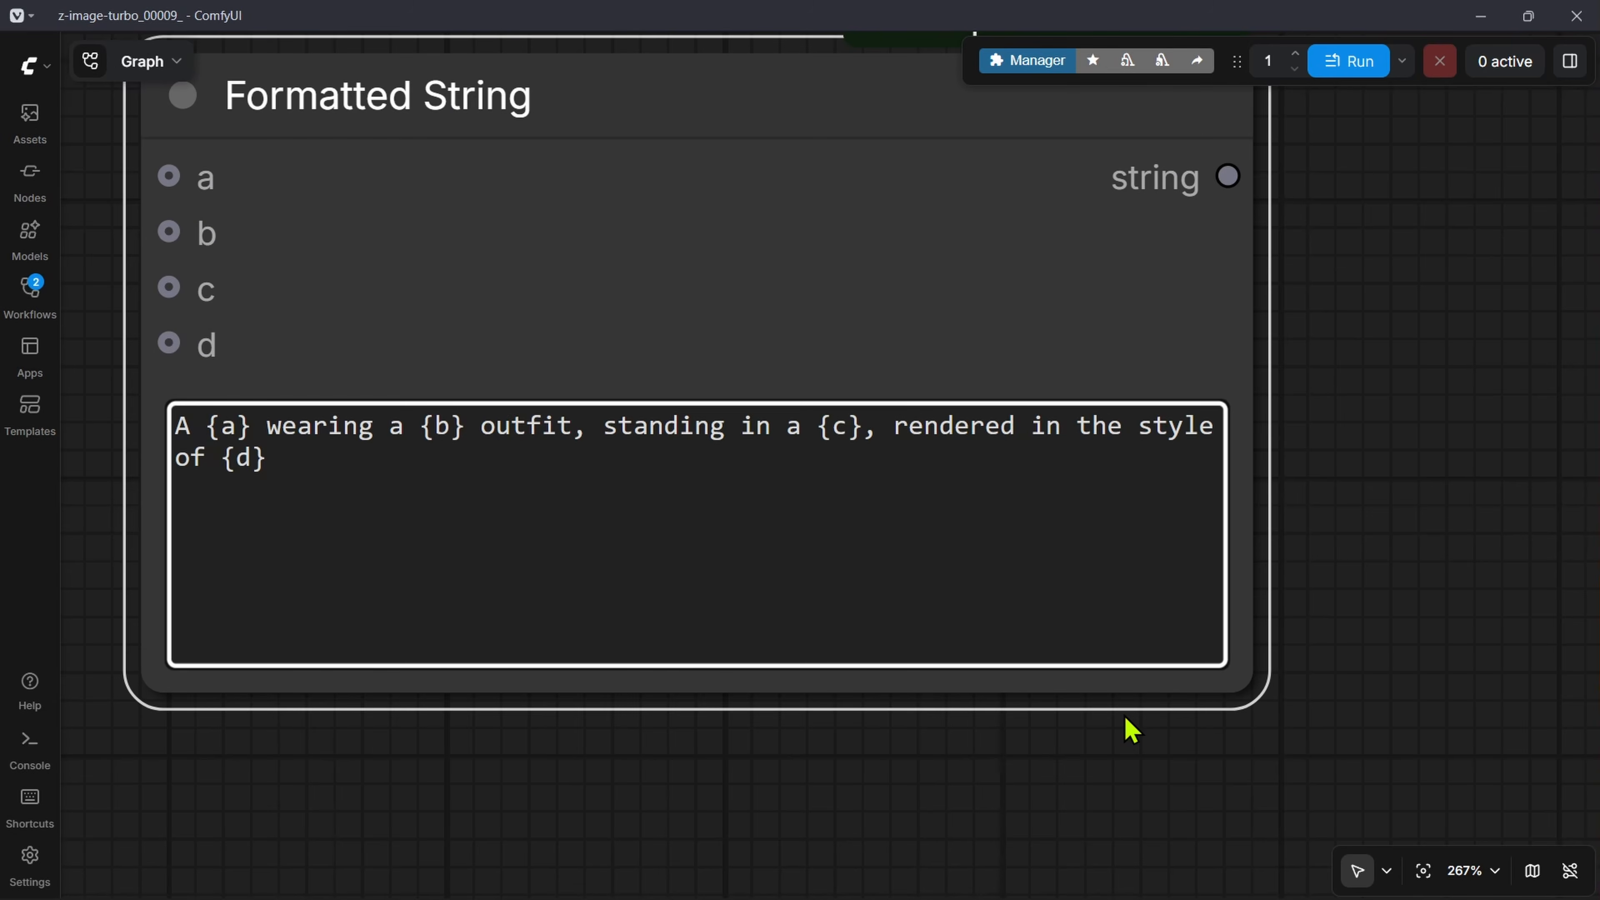
pyautogui.press('BackSpace')
pyautogui.press('BackSpace')
pyautogui.press('BackSpace')
pyautogui.hotkey('ctrl', 'v')
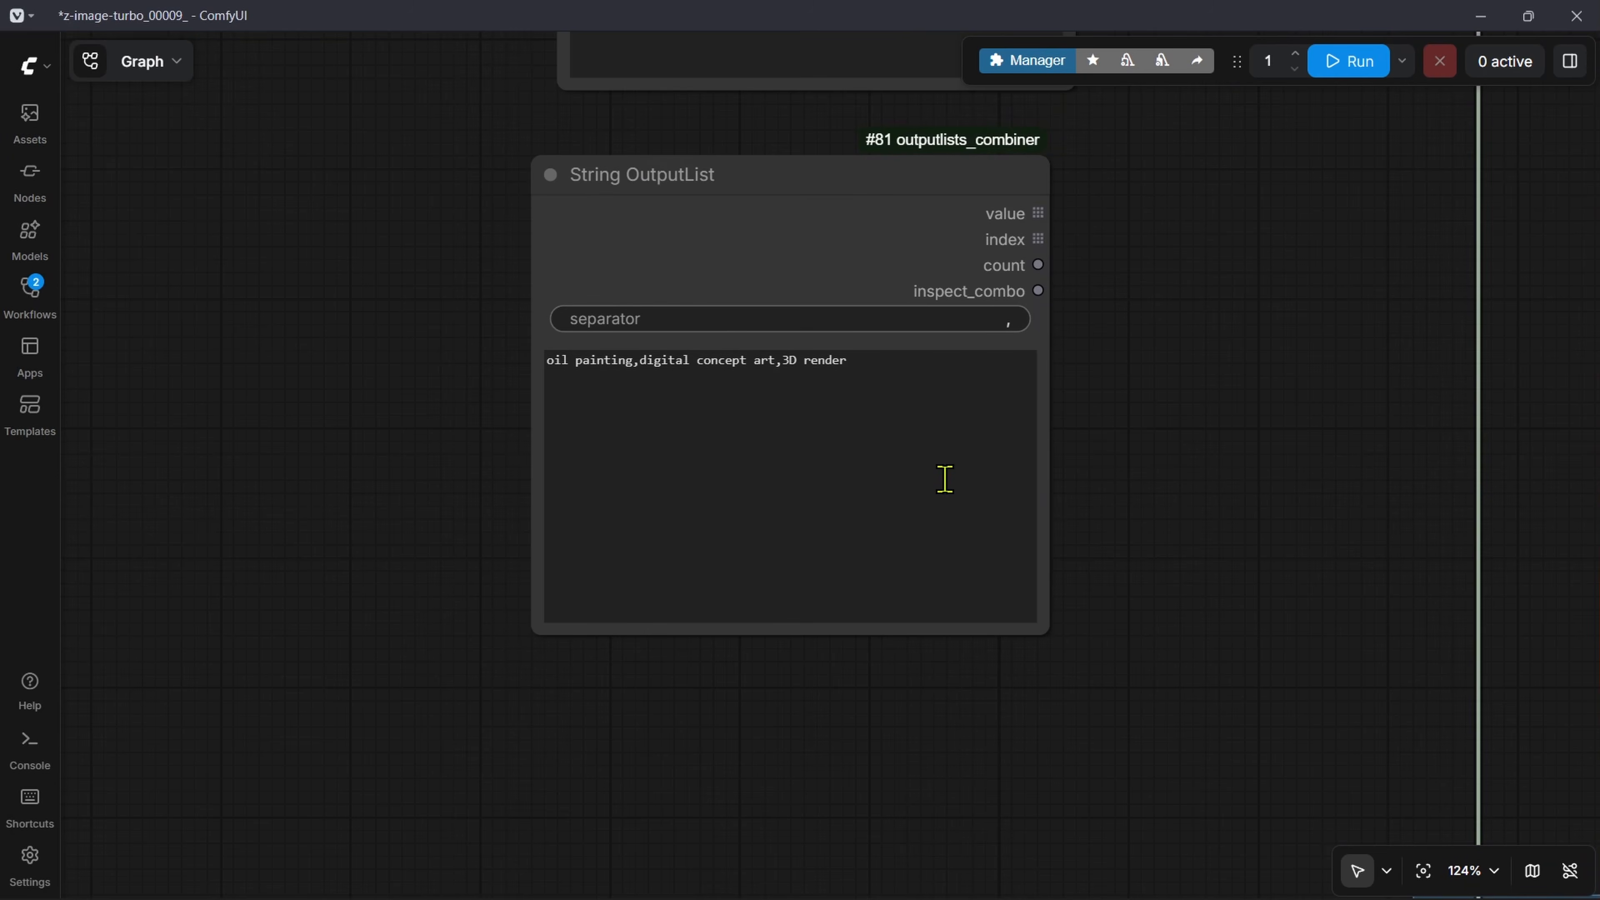
# Step: Copy digital concept art from the style list and put it in place of {d} in the Formatted String template, ending with a period
pyautogui.scroll(6, 943, 475)
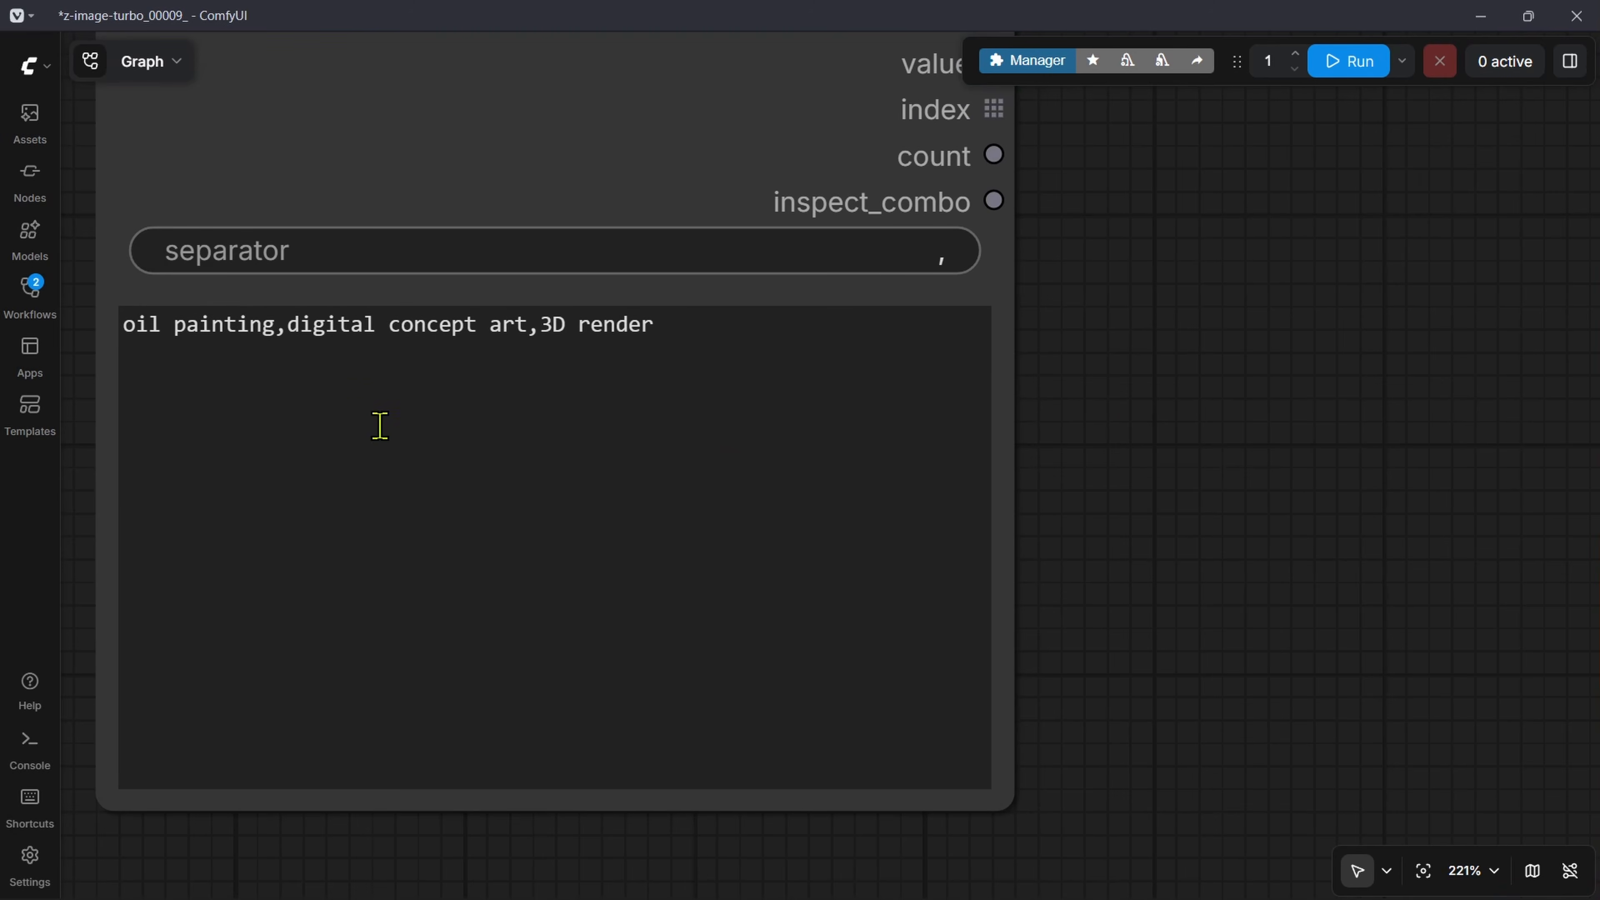
pyautogui.moveTo(707, 364); pyautogui.dragTo(466, 364)
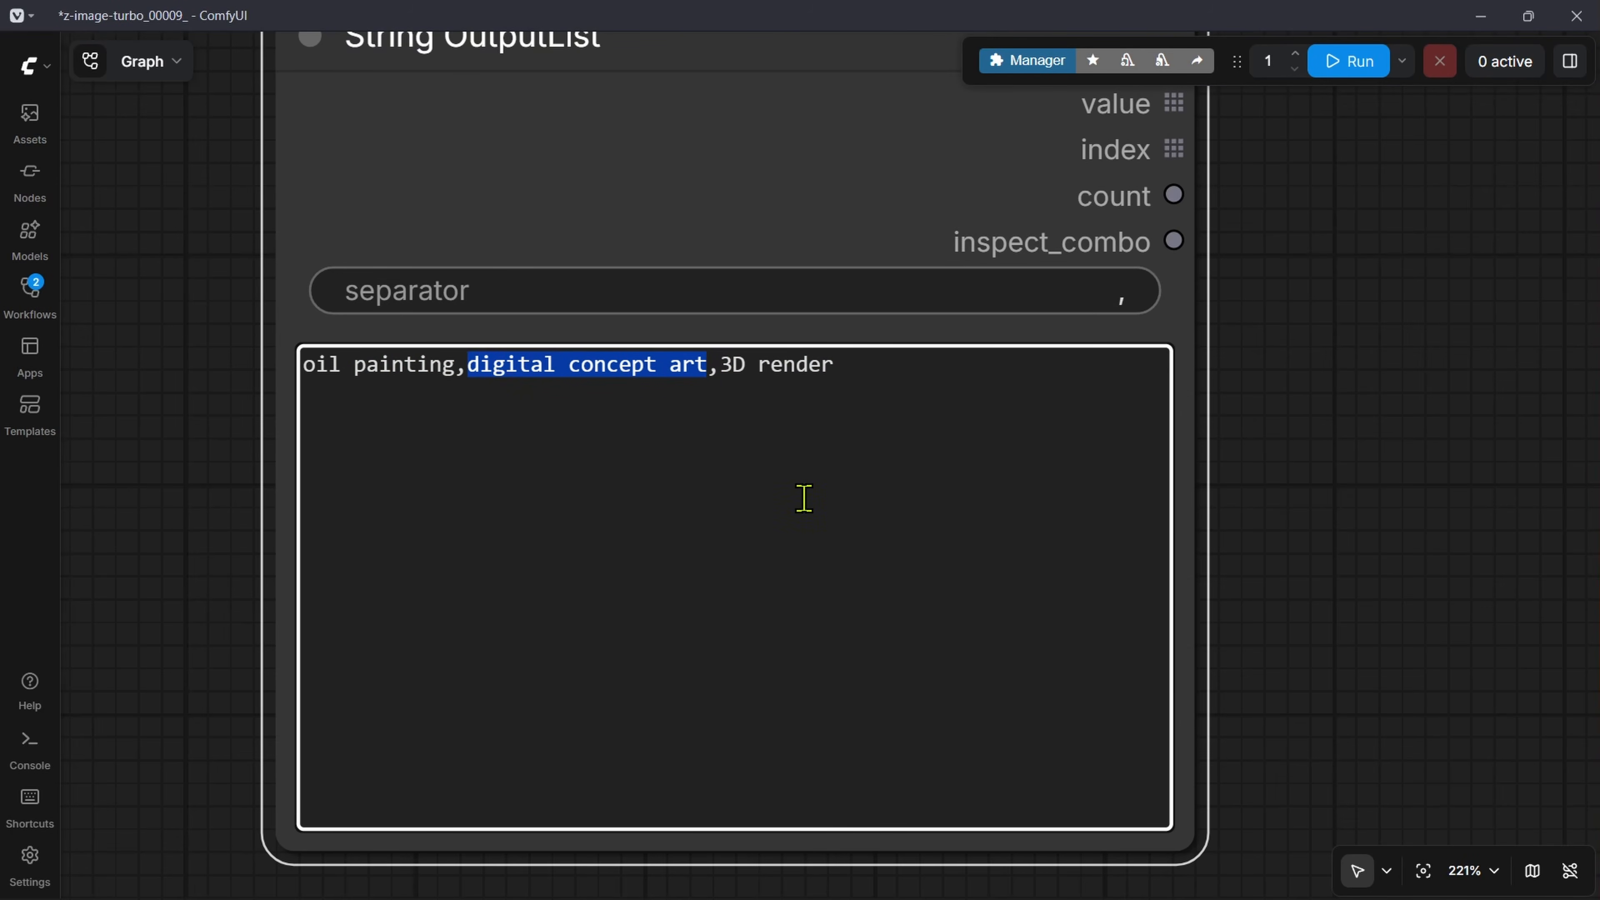
pyautogui.click(1439, 356)
pyautogui.scroll(-7, 1439, 356)
pyautogui.moveTo(1578, 185); pyautogui.dragTo(856, 627)
pyautogui.moveTo(1228, 378); pyautogui.dragTo(860, 665)
pyautogui.moveTo(1291, 190); pyautogui.dragTo(989, 461)
pyautogui.scroll(8, 831, 435)
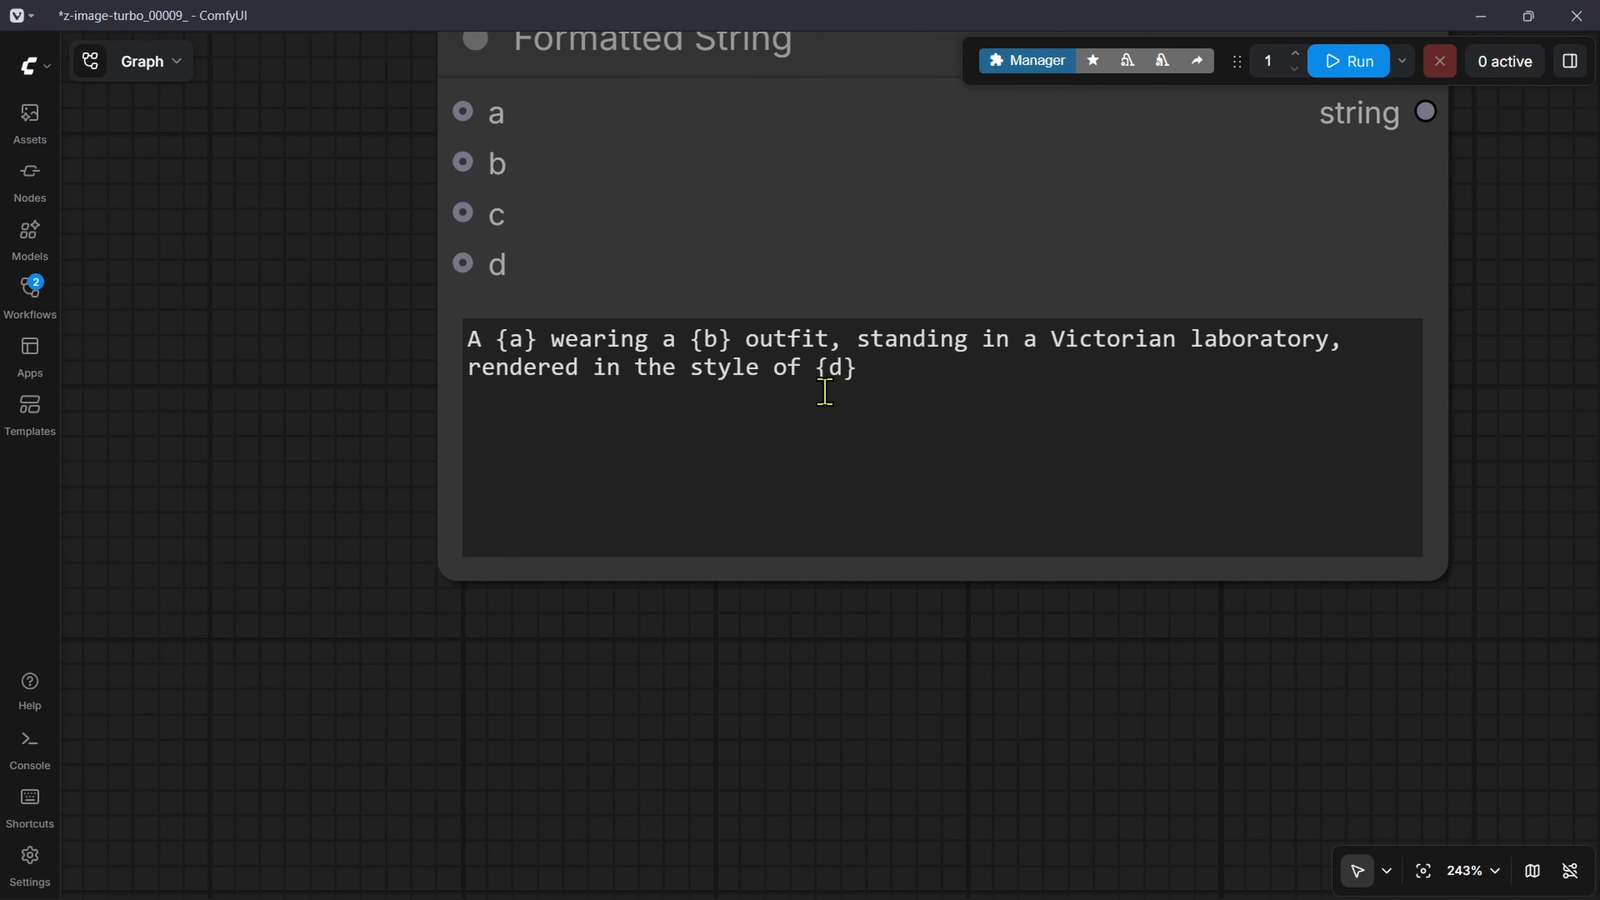
pyautogui.moveTo(815, 369); pyautogui.dragTo(893, 372)
pyautogui.write('digital concept art.')
# Step: Connect unzip_a and unzip_b of OutputLists Combinations to inputs a and b of the Formatted String node
pyautogui.scroll(-4, 593, 351)
pyautogui.scroll(5, 758, 623)
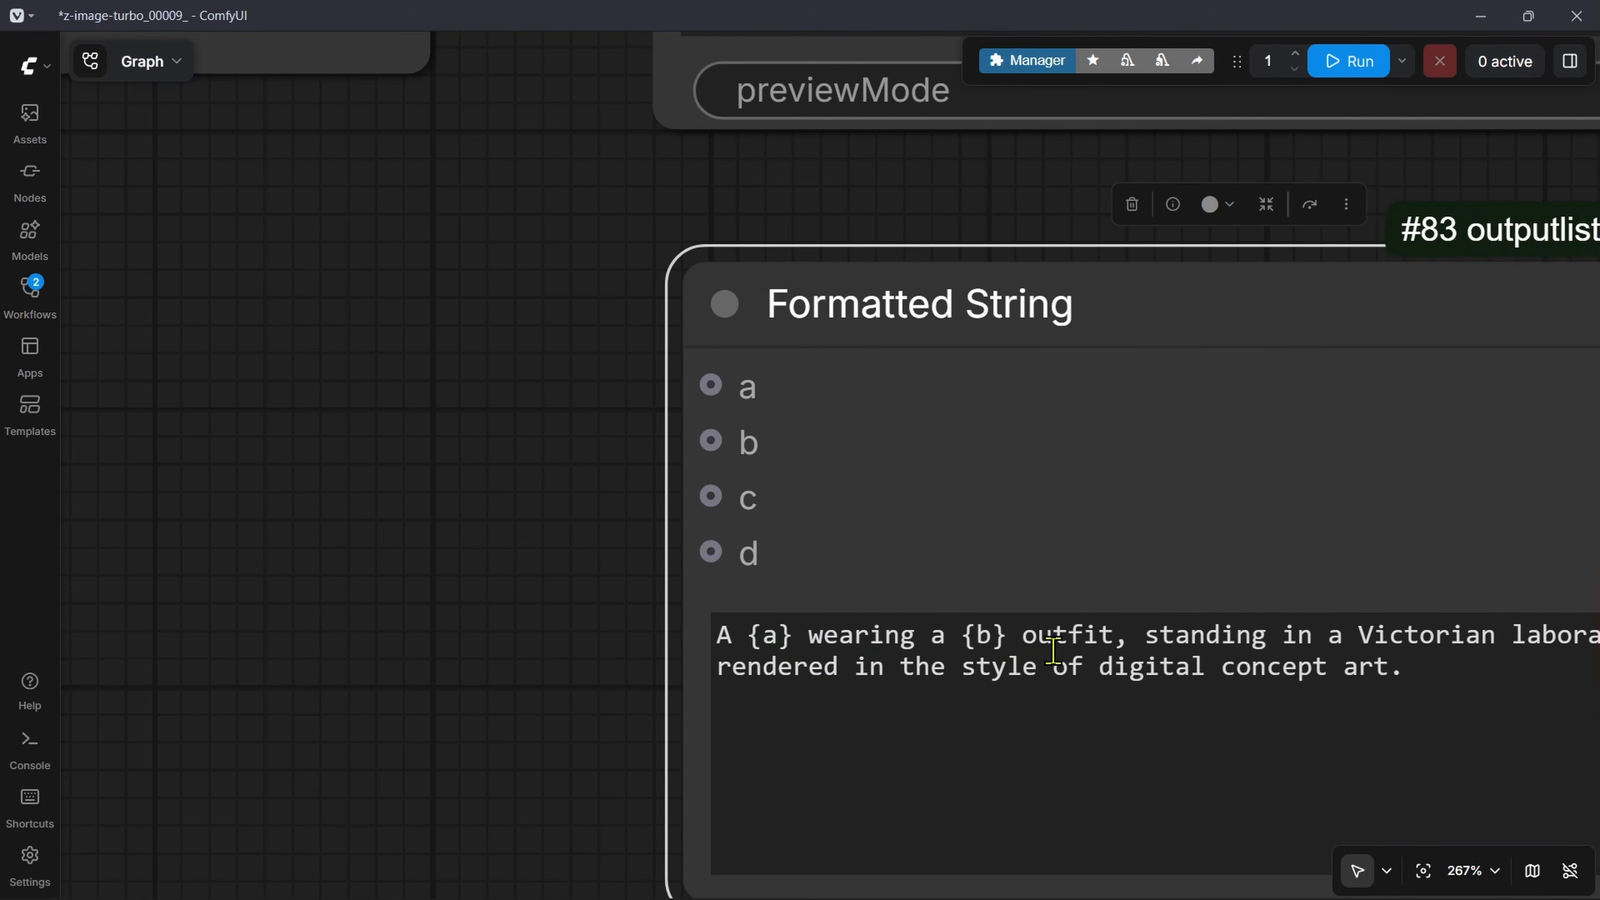
pyautogui.scroll(-5, 527, 396)
pyautogui.moveTo(710, 653); pyautogui.dragTo(664, 536)
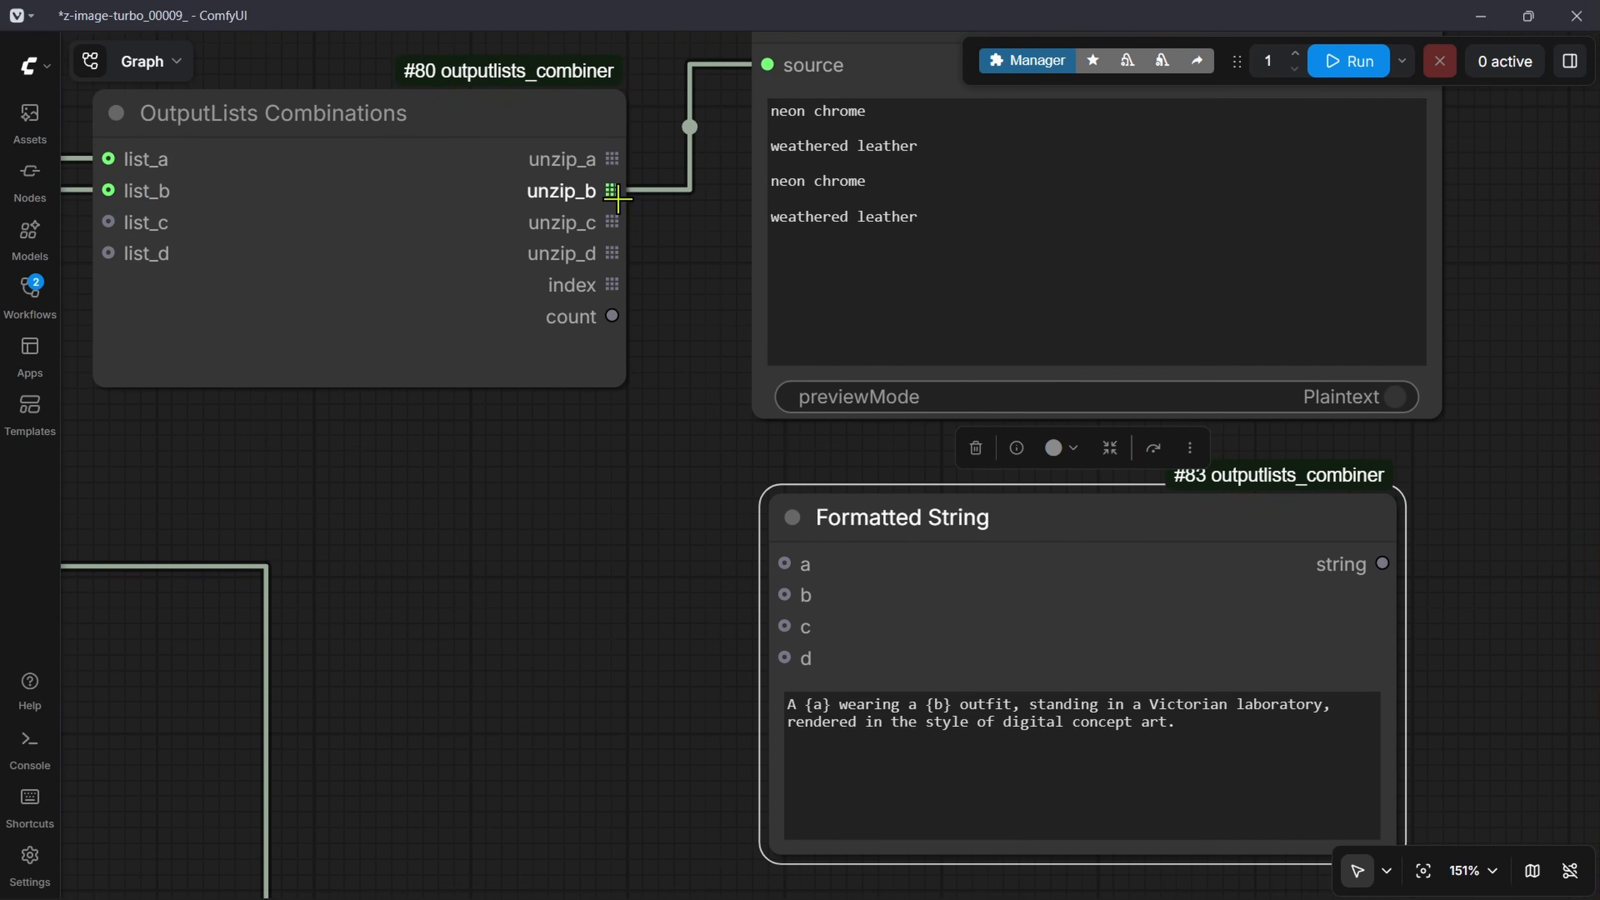
pyautogui.moveTo(614, 159); pyautogui.dragTo(784, 563)
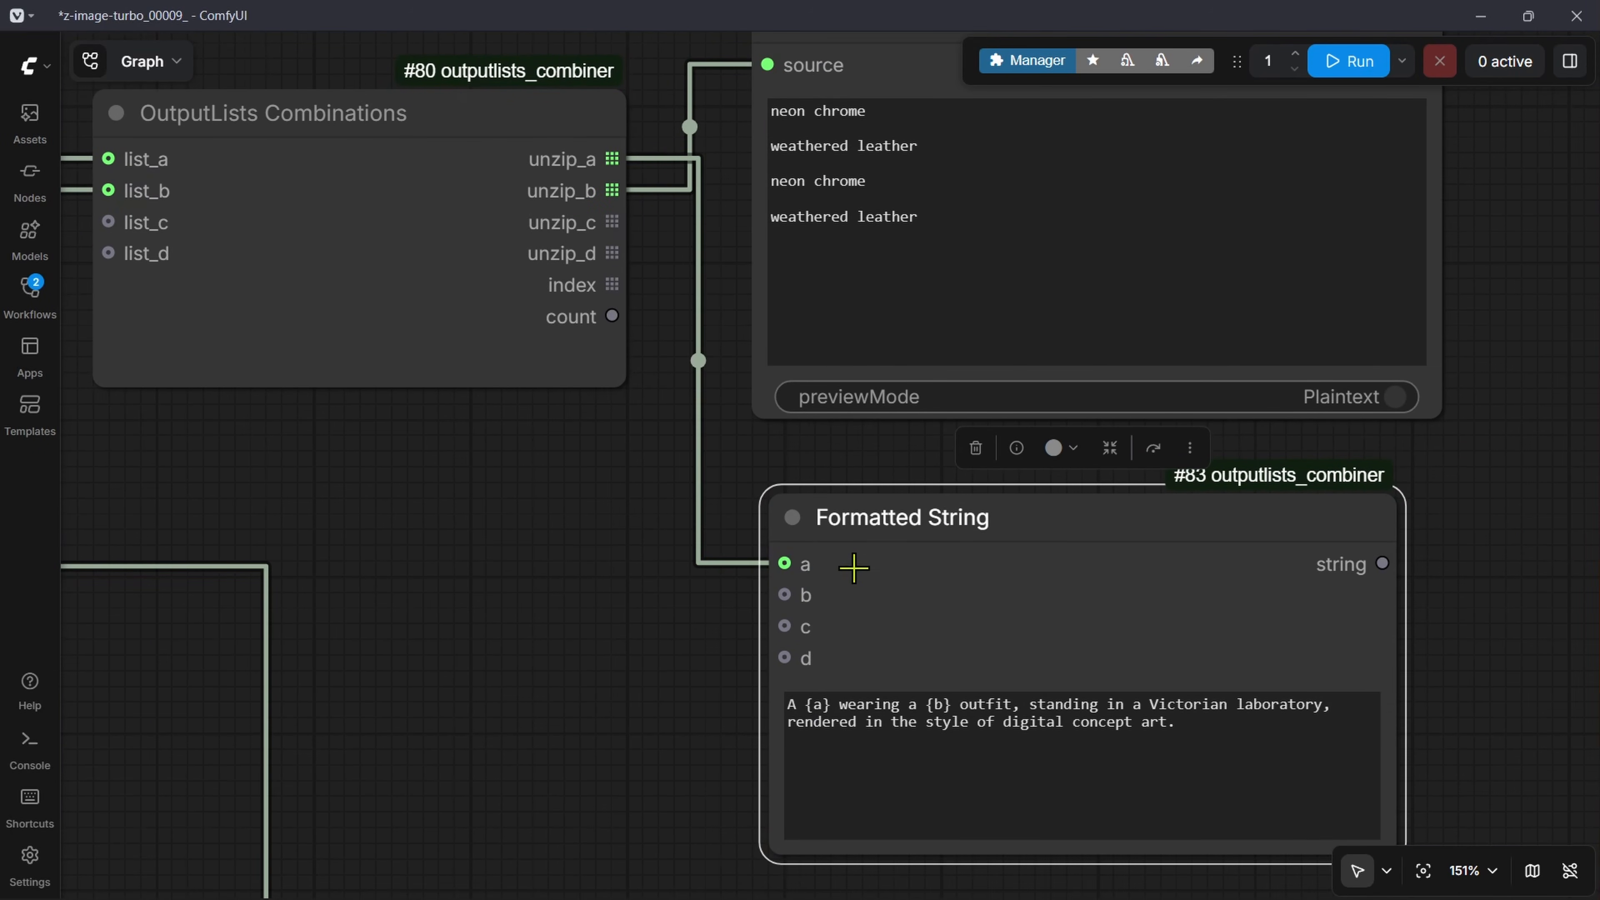
pyautogui.moveTo(612, 190); pyautogui.dragTo(784, 595)
# Step: Move Preview as Text beside Formatted String, connect the string output to its source, and run the workflow
pyautogui.scroll(-4, 449, 624)
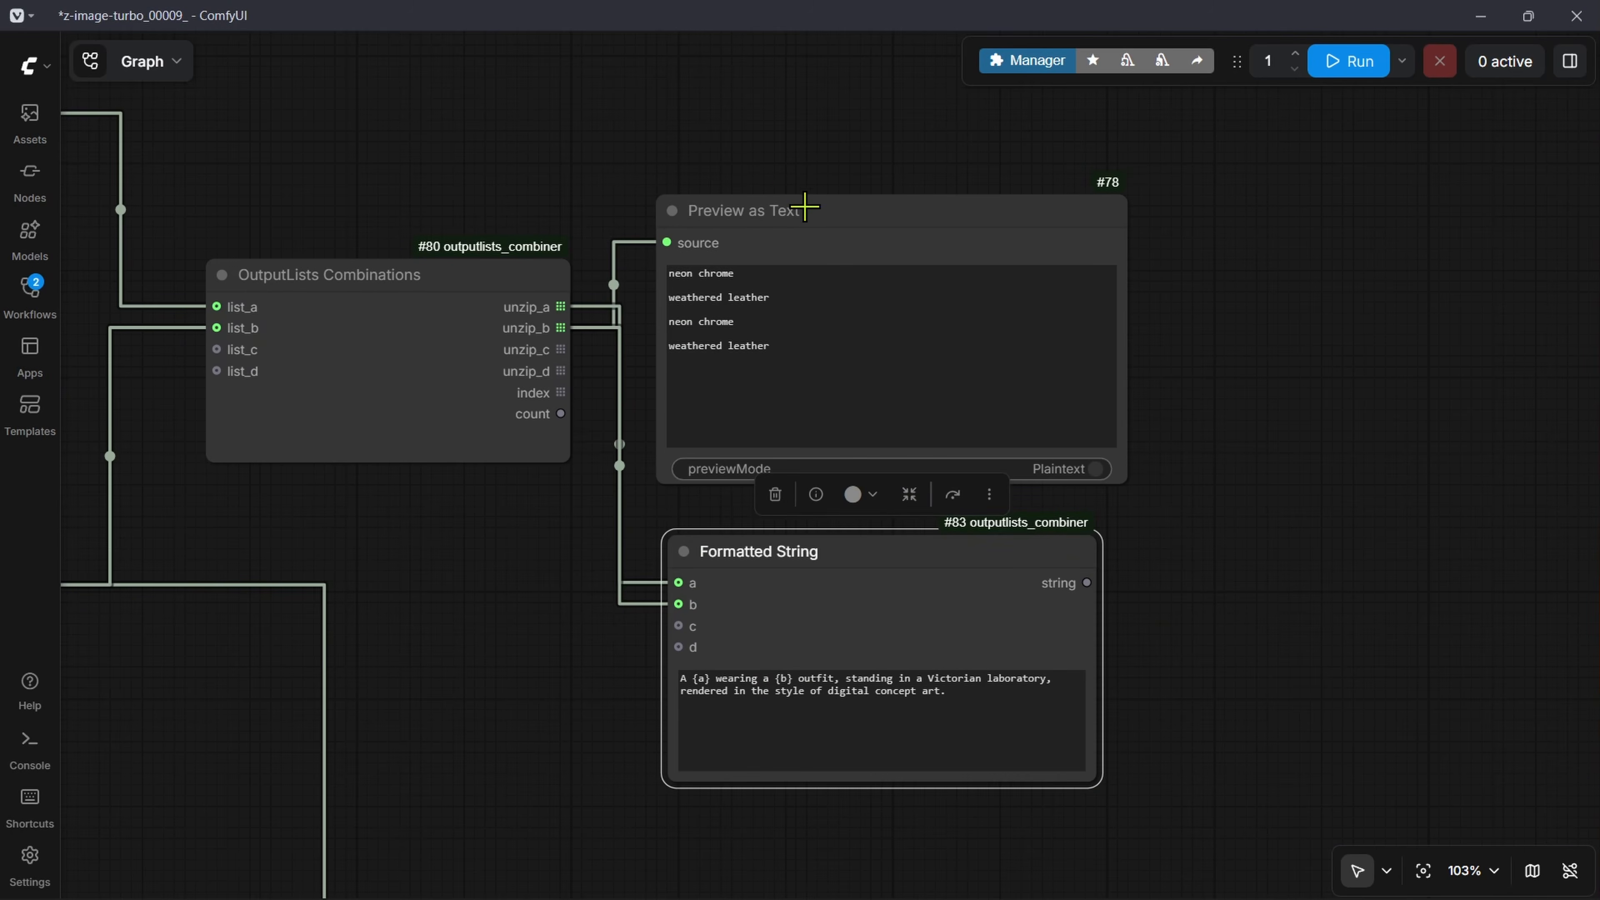
pyautogui.moveTo(804, 204); pyautogui.dragTo(1328, 206)
pyautogui.moveTo(1167, 646); pyautogui.dragTo(763, 725)
pyautogui.moveTo(683, 666); pyautogui.dragTo(905, 315)
pyautogui.moveTo(908, 309); pyautogui.dragTo(882, 592)
pyautogui.scroll(-3, 882, 593)
pyautogui.click(1347, 61)
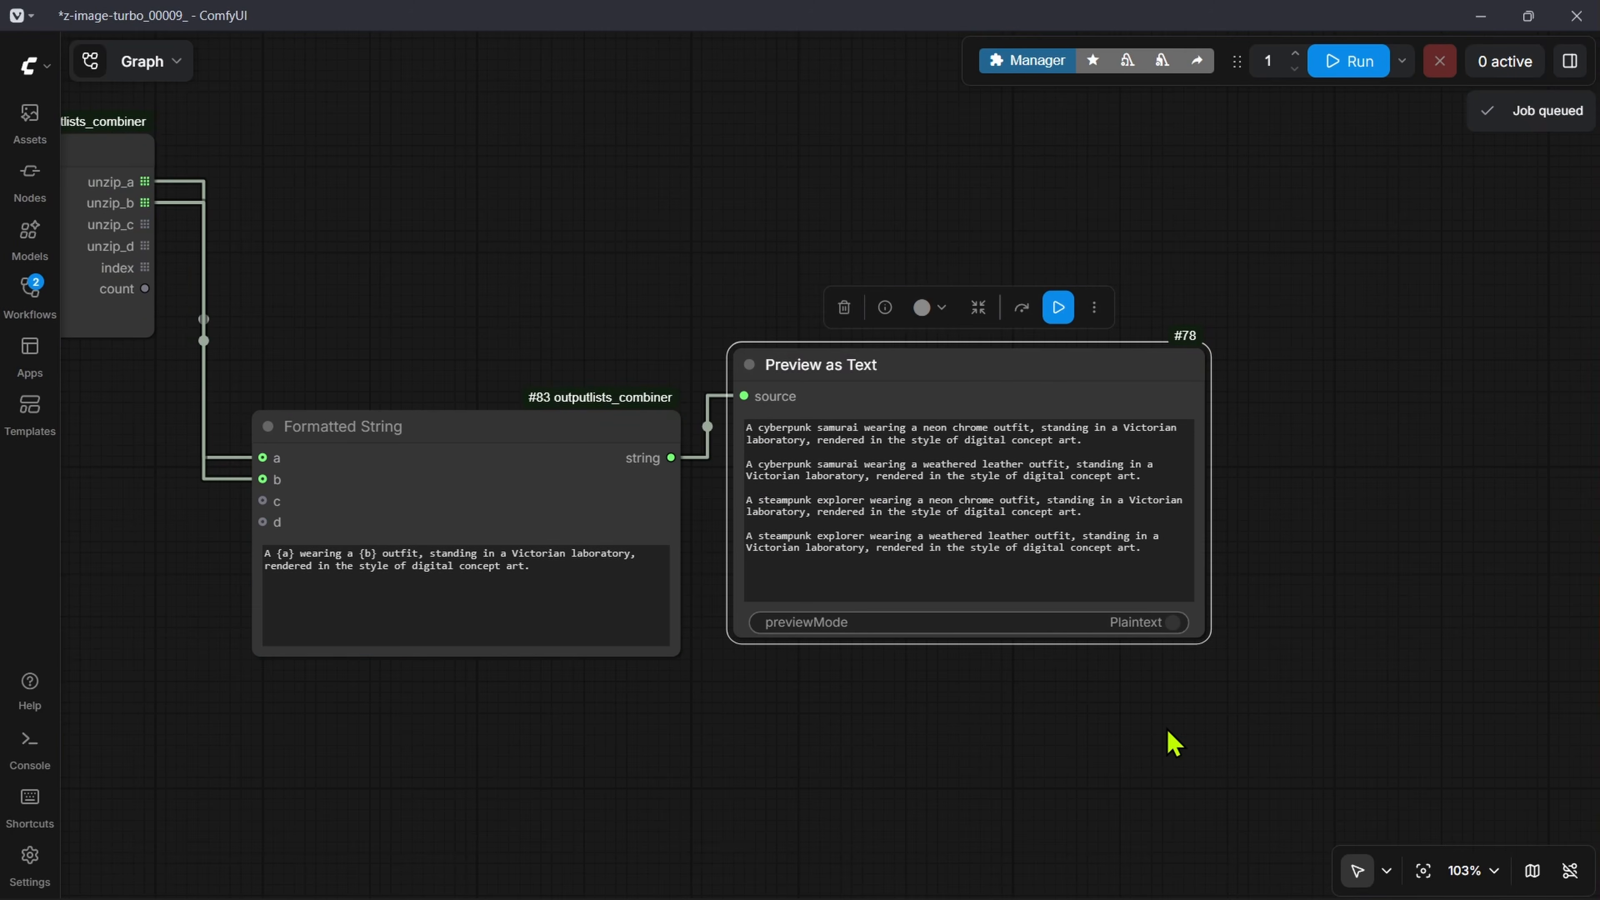
# Step: Widen the Preview as Text node and read through the combined prompts, comparing subject and outfit in each
pyautogui.moveTo(1200, 632); pyautogui.dragTo(1372, 612)
pyautogui.click(1410, 732)
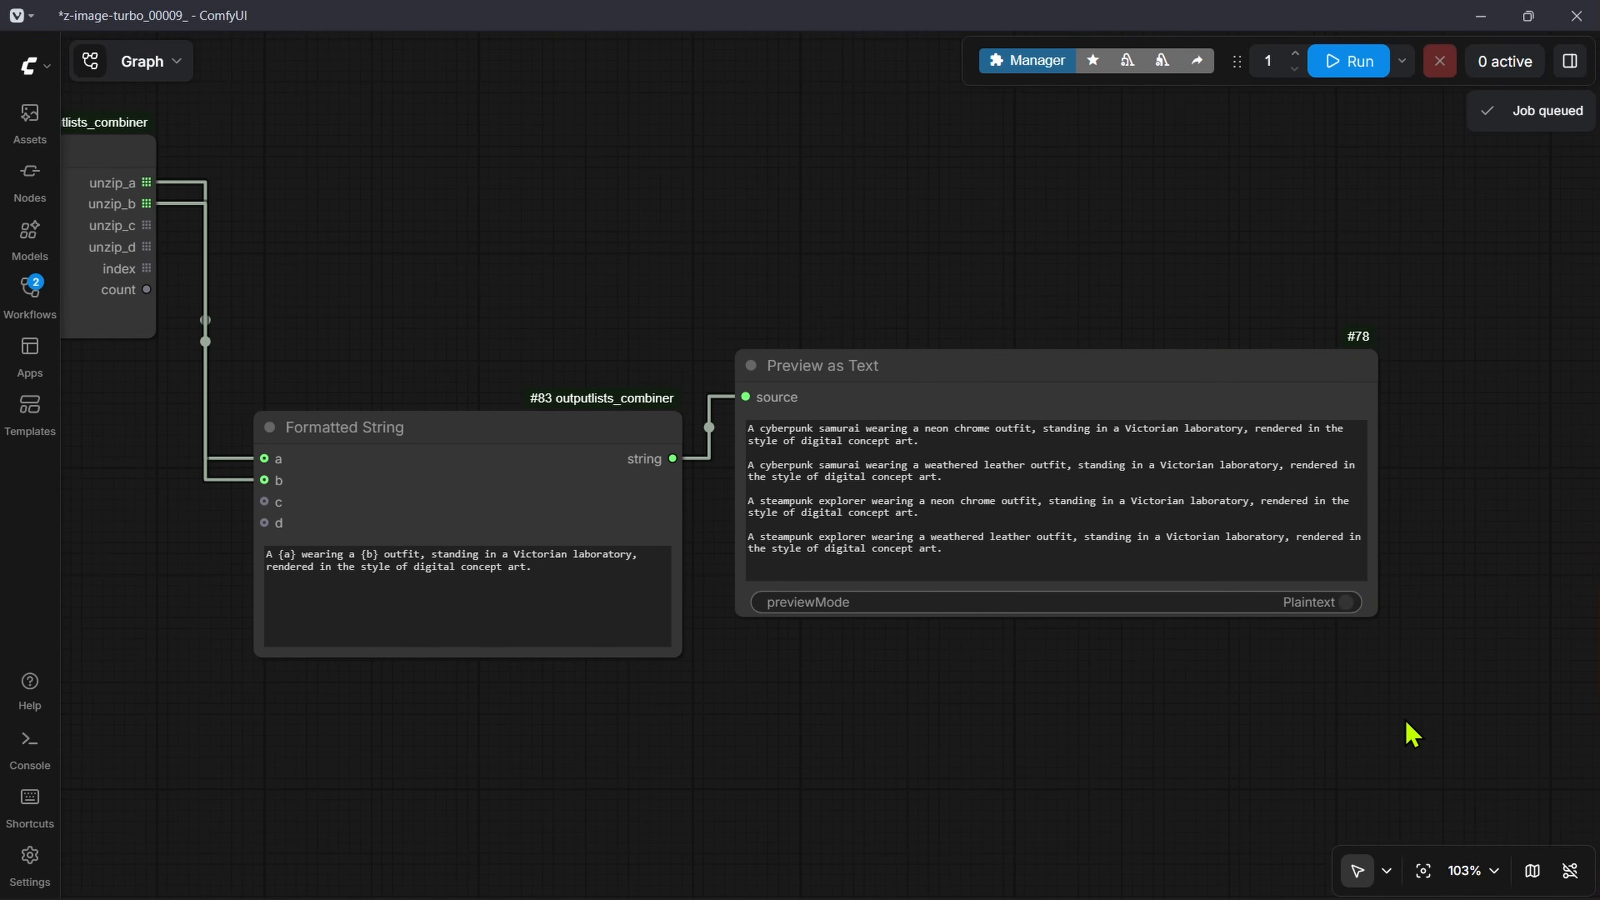
pyautogui.scroll(6, 1221, 498)
pyautogui.moveTo(465, 539); pyautogui.dragTo(679, 441)
pyautogui.scroll(-1, 679, 441)
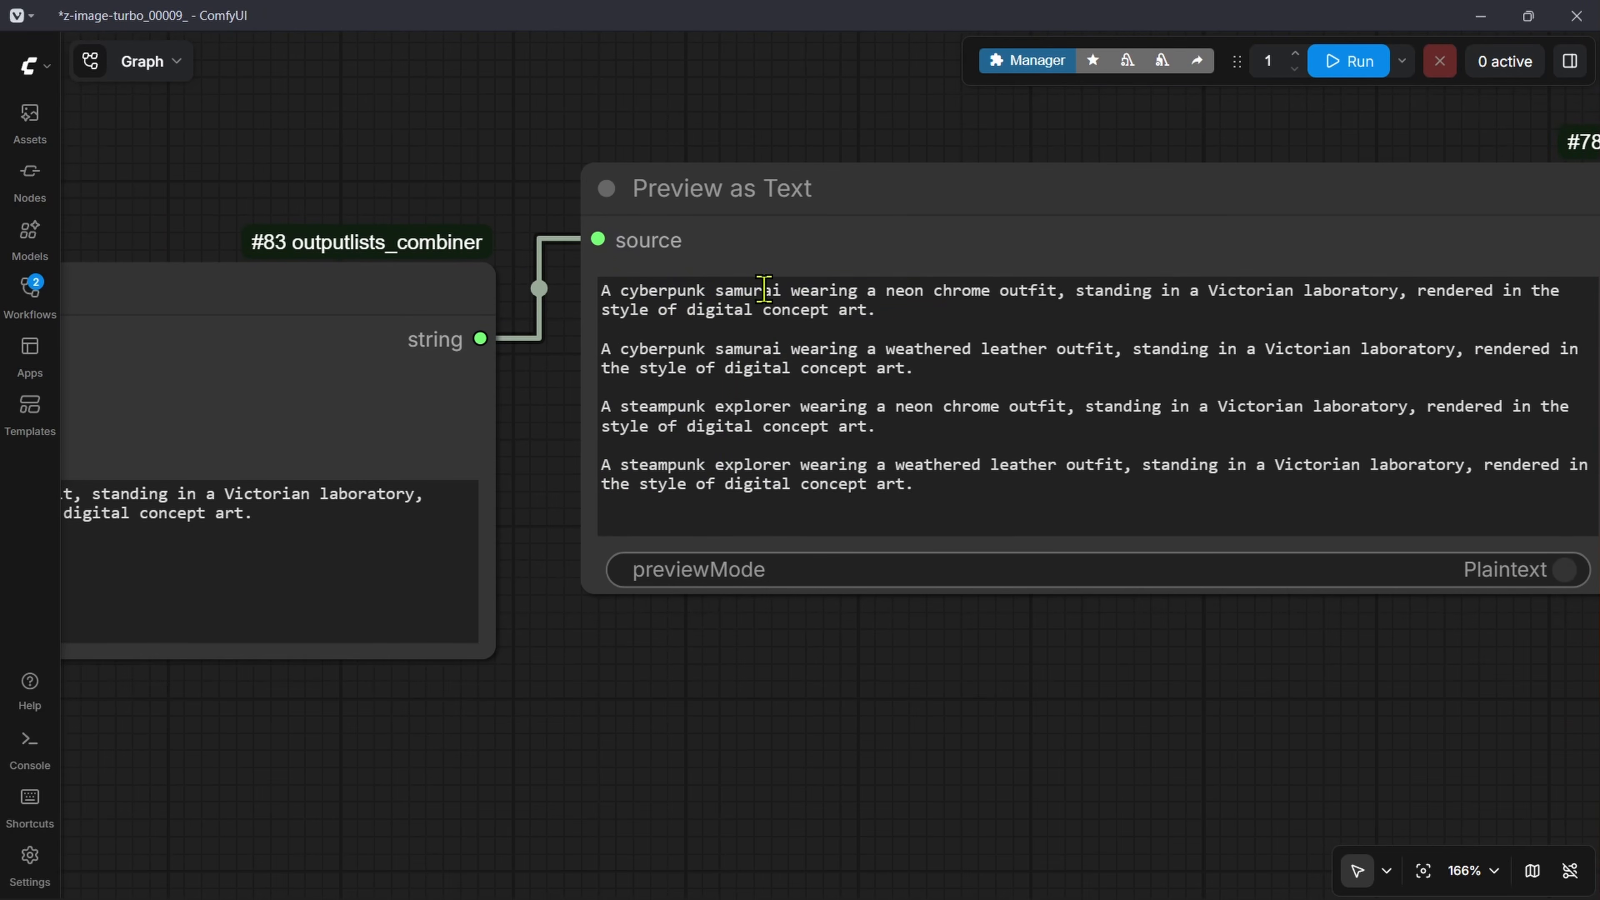
pyautogui.moveTo(1046, 350); pyautogui.dragTo(991, 343)
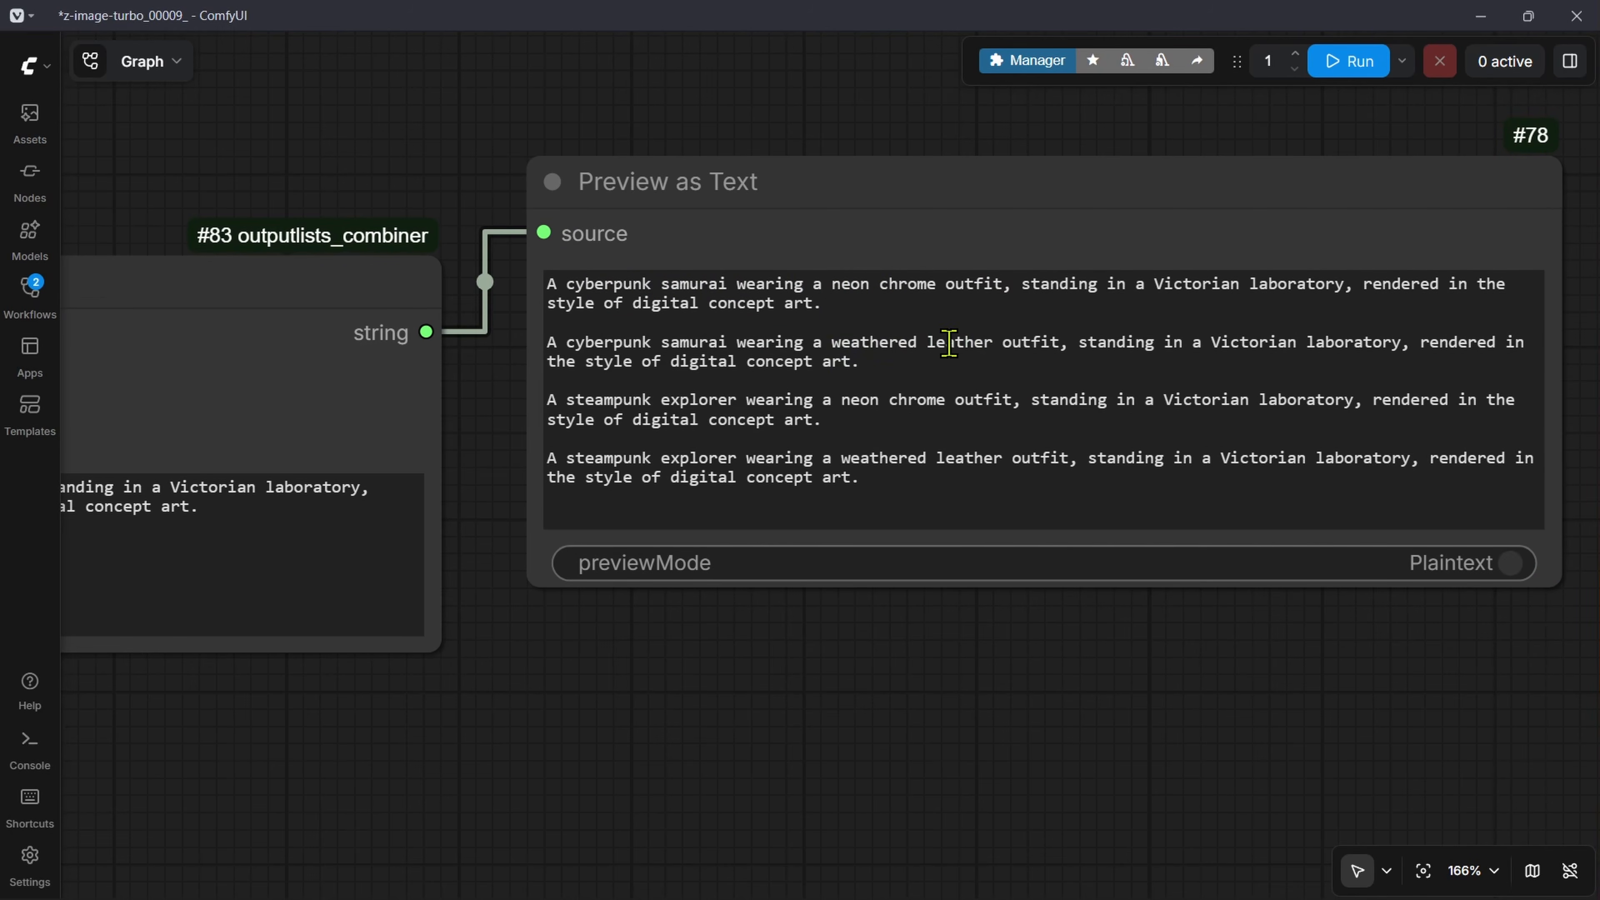
pyautogui.moveTo(597, 469); pyautogui.dragTo(653, 398)
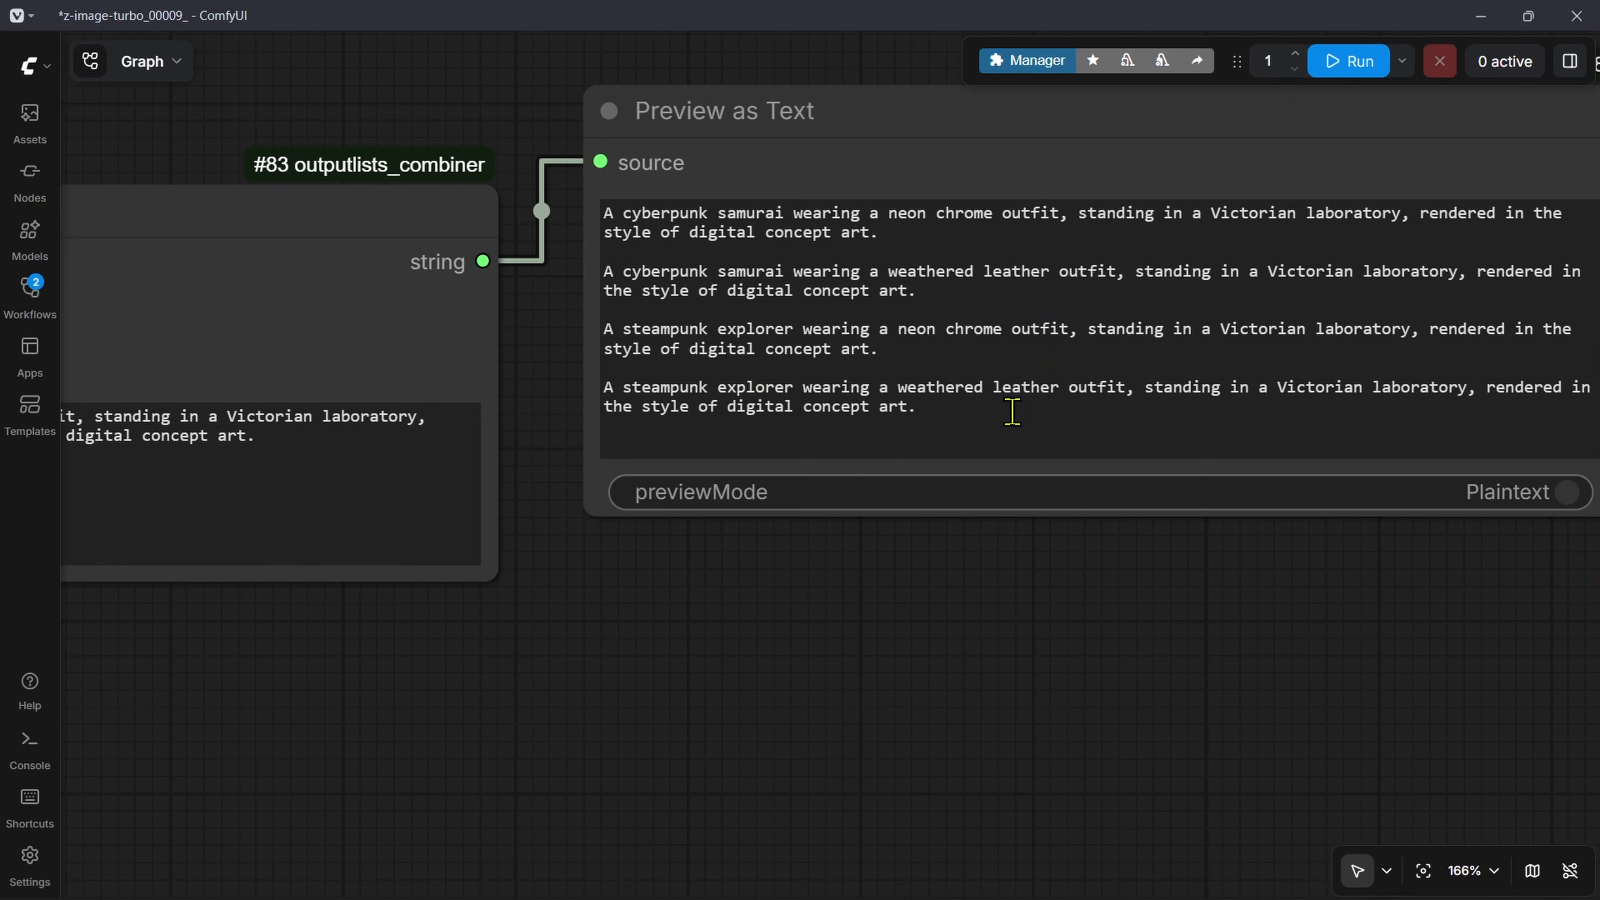
# Step: Select all the image generation nodes and groups and move them just beneath the Formatted String and Preview as Text nodes
pyautogui.scroll(-14, 1092, 427)
pyautogui.moveTo(976, 498); pyautogui.dragTo(962, 264)
pyautogui.moveTo(827, 574); pyautogui.dragTo(810, 393)
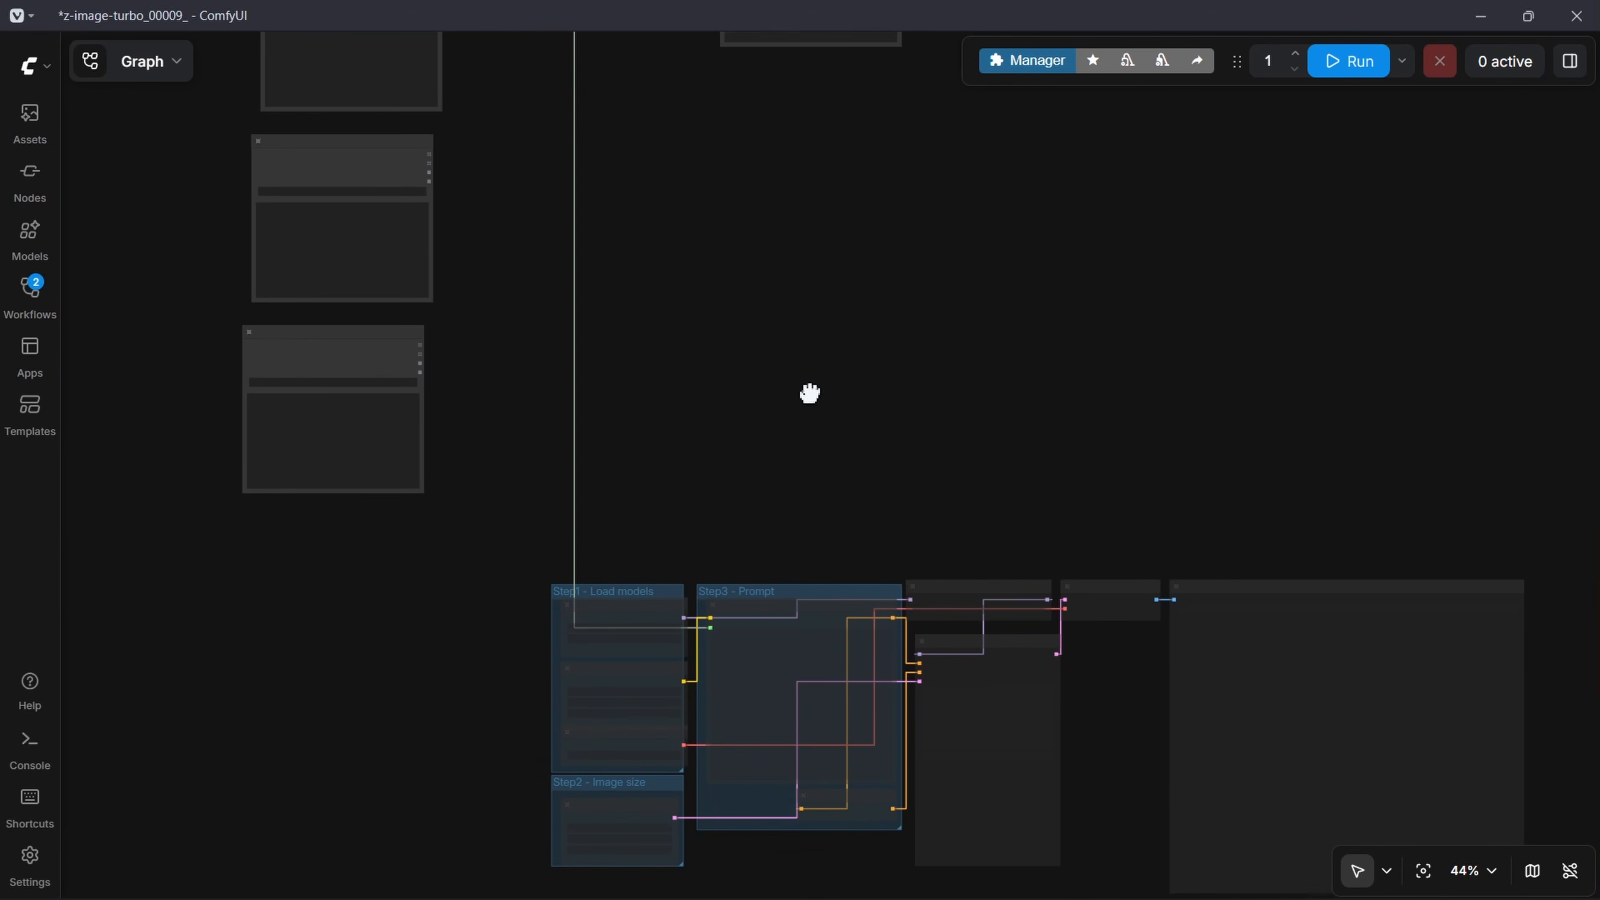
pyautogui.moveTo(1124, 577); pyautogui.dragTo(1014, 327)
pyautogui.moveTo(372, 266); pyautogui.dragTo(1406, 641)
pyautogui.moveTo(1104, 380); pyautogui.dragTo(1026, 575)
pyautogui.moveTo(1039, 682); pyautogui.dragTo(1066, 236)
pyautogui.moveTo(1099, 296); pyautogui.dragTo(1199, 774)
pyautogui.moveTo(753, 564); pyautogui.dragTo(752, 426)
pyautogui.scroll(4, 739, 405)
pyautogui.scroll(2, 754, 390)
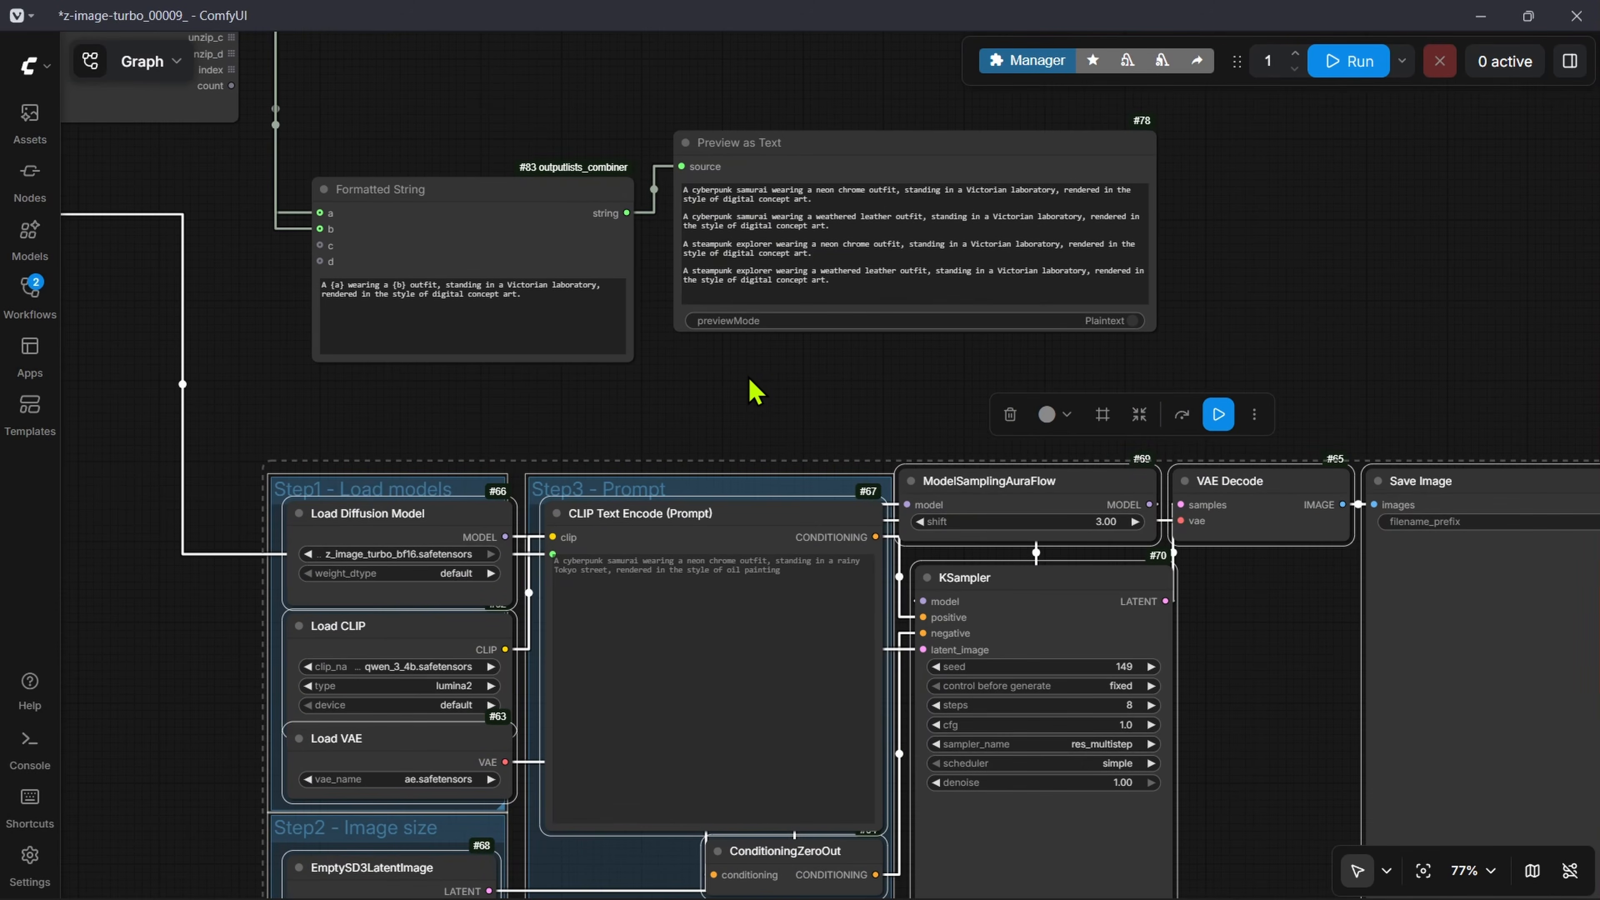
pyautogui.scroll(-1, 839, 386)
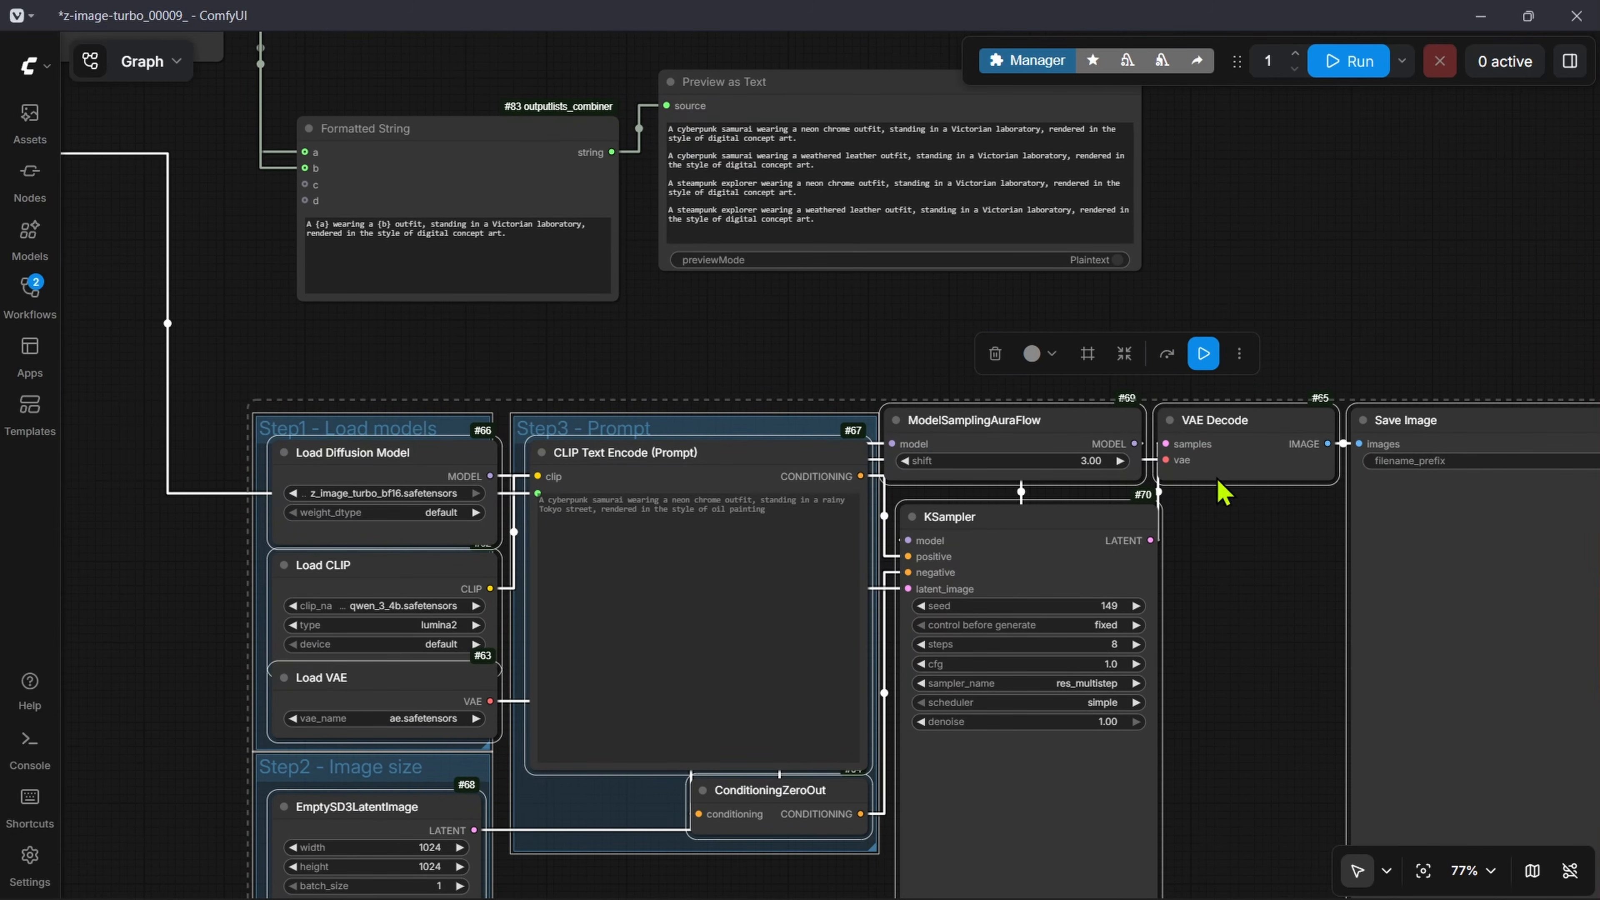
# Step: Try to enclose the selected image generation nodes in one group
pyautogui.click(1088, 353)
pyautogui.moveTo(1289, 583); pyautogui.dragTo(566, 534)
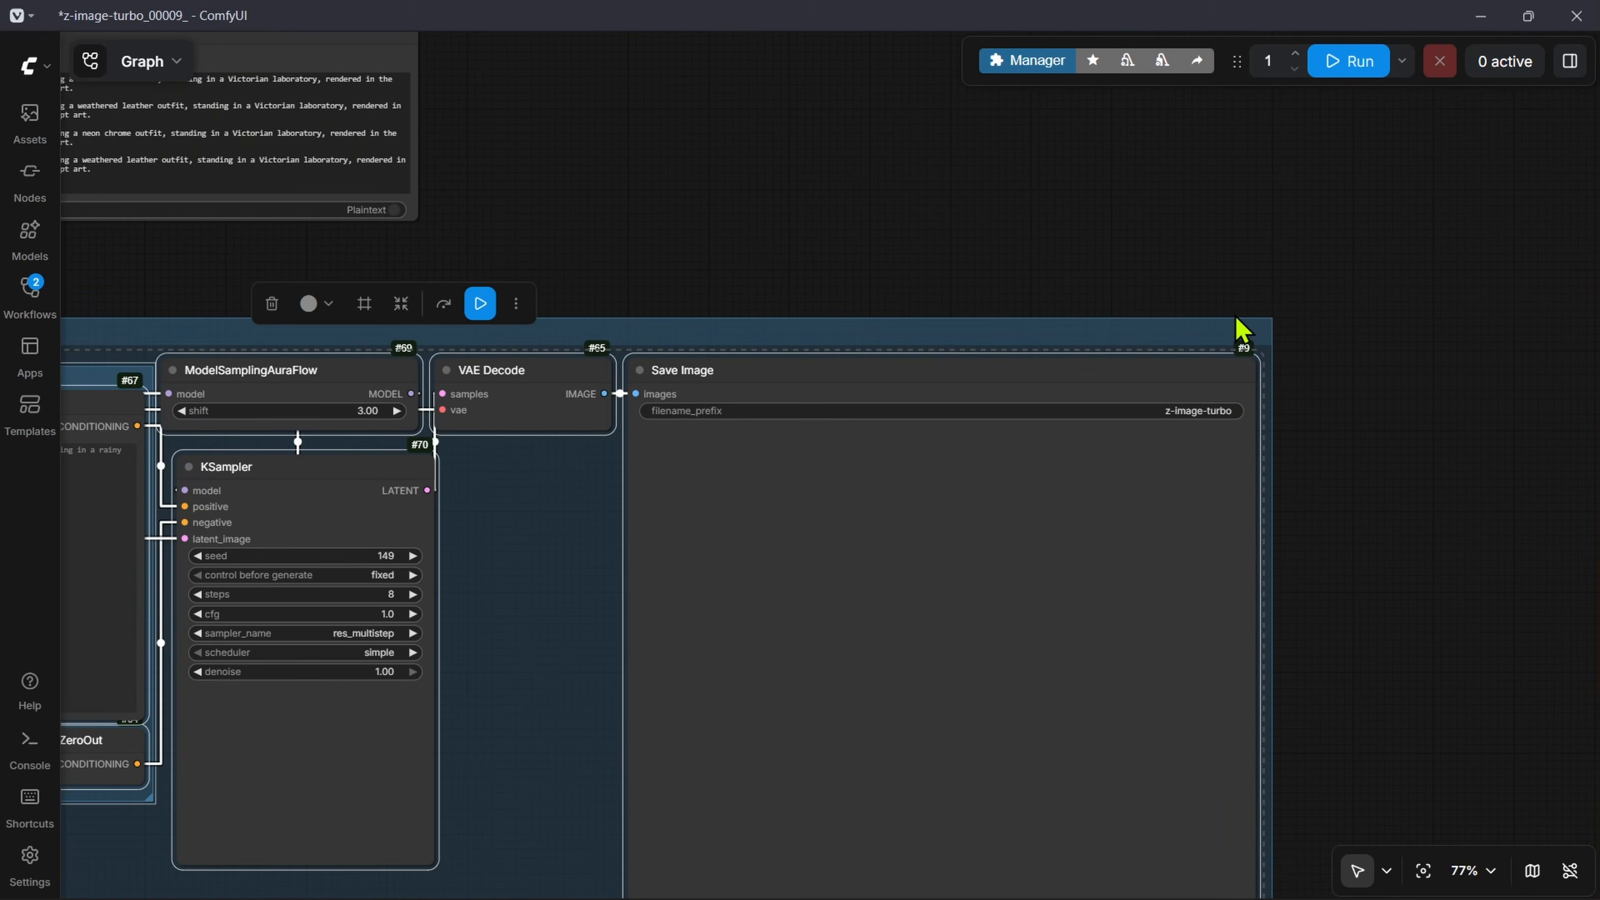
pyautogui.moveTo(776, 571); pyautogui.dragTo(1543, 558)
pyautogui.moveTo(1393, 481); pyautogui.dragTo(1182, 487)
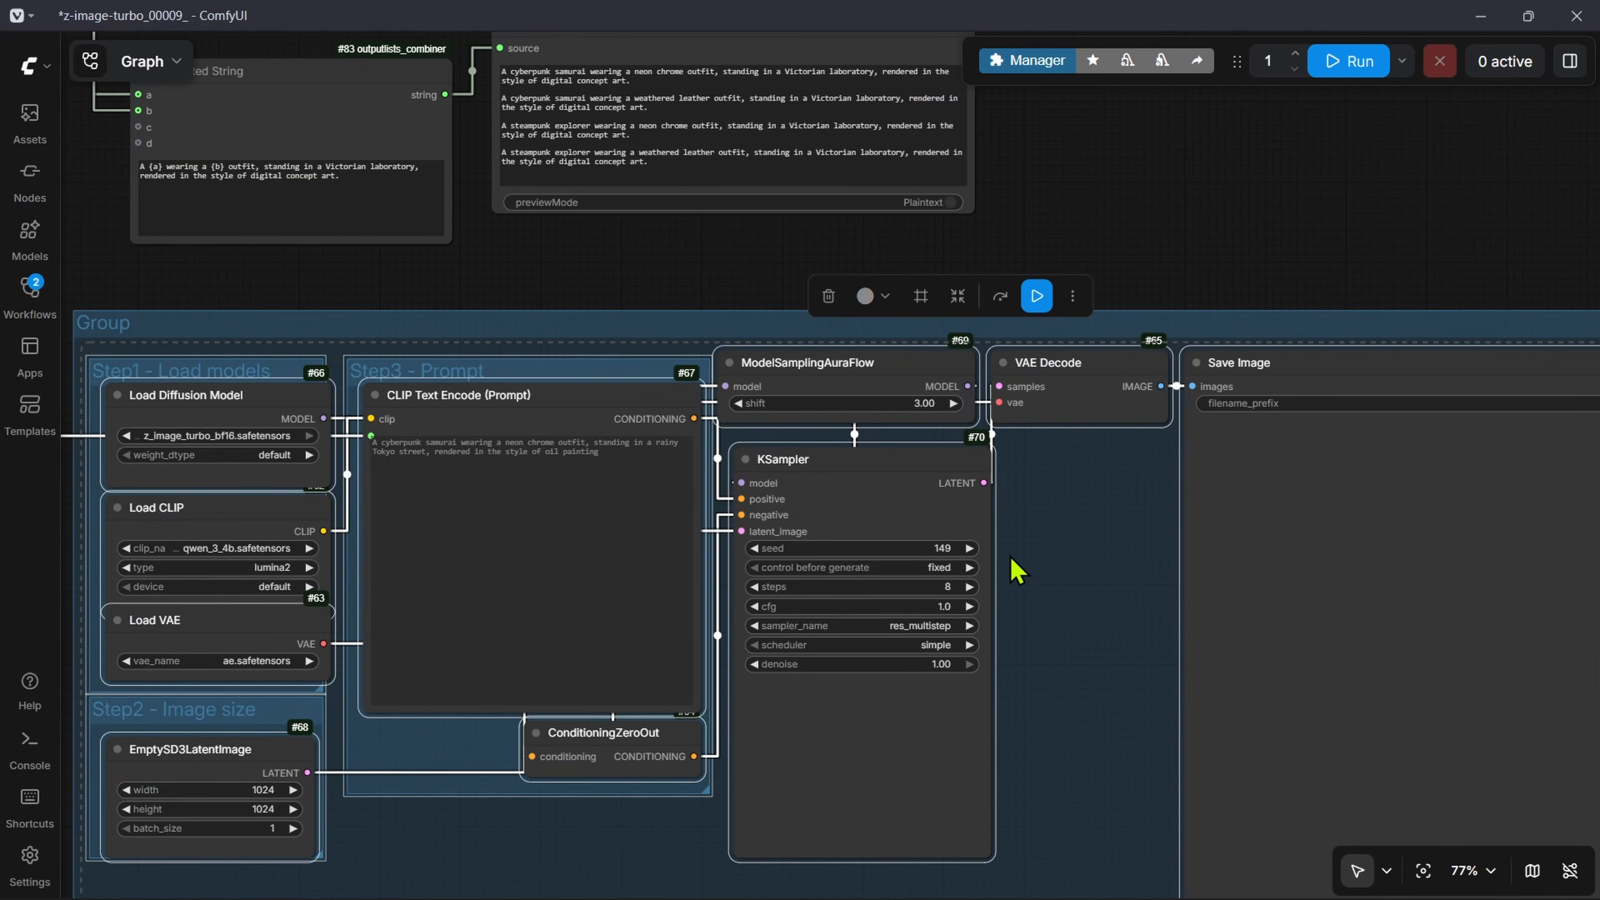
pyautogui.hotkey('ctrl', 'z')
# Step: Run the workflow again to refill the Preview as Text node with the combined prompts
pyautogui.moveTo(1093, 287); pyautogui.dragTo(1193, 553)
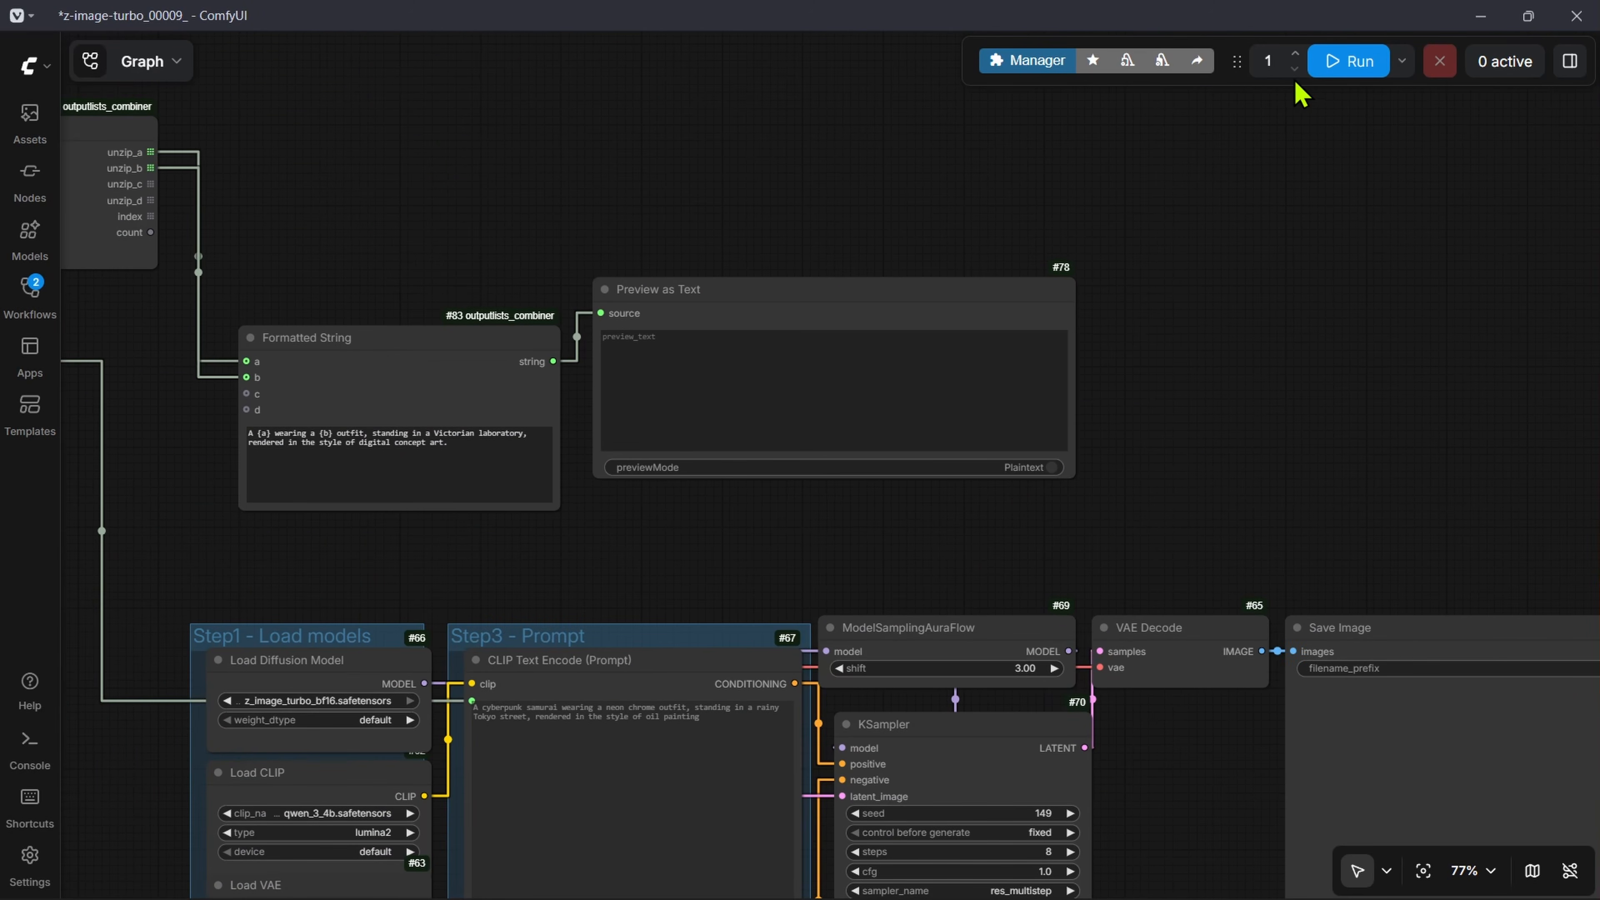
pyautogui.scroll(-3, 1388, 643)
pyautogui.click(1391, 645)
pyautogui.click(1350, 70)
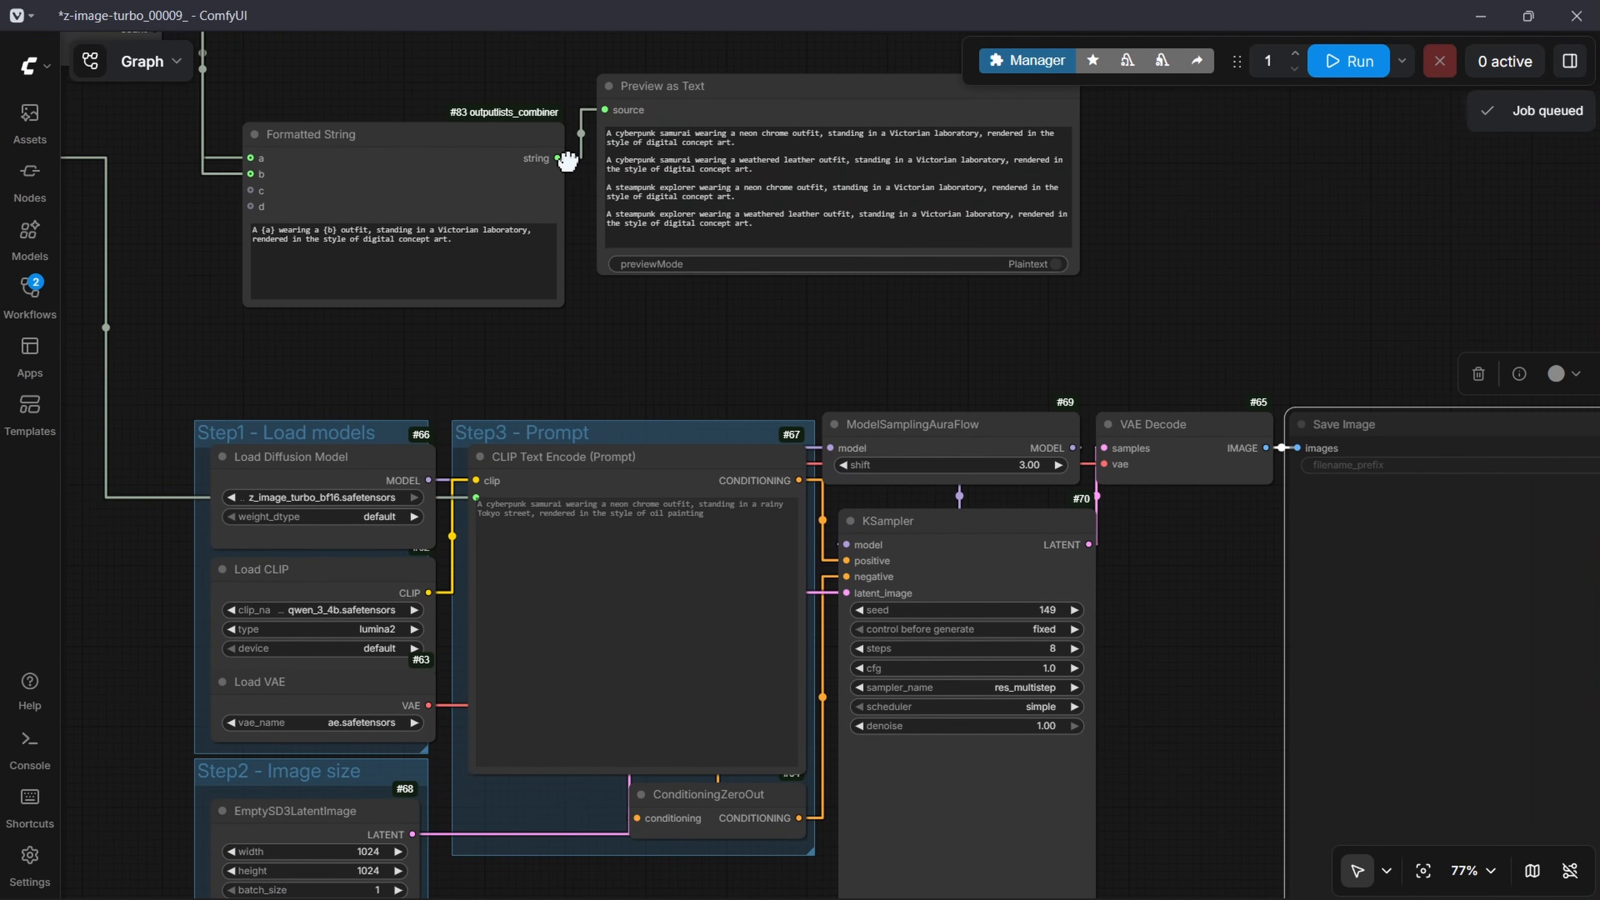
# Step: Connect the string output of Formatted String to the text input of the CLIP Text Encode (Prompt) node
pyautogui.moveTo(557, 158); pyautogui.dragTo(478, 499)
pyautogui.scroll(6, 477, 586)
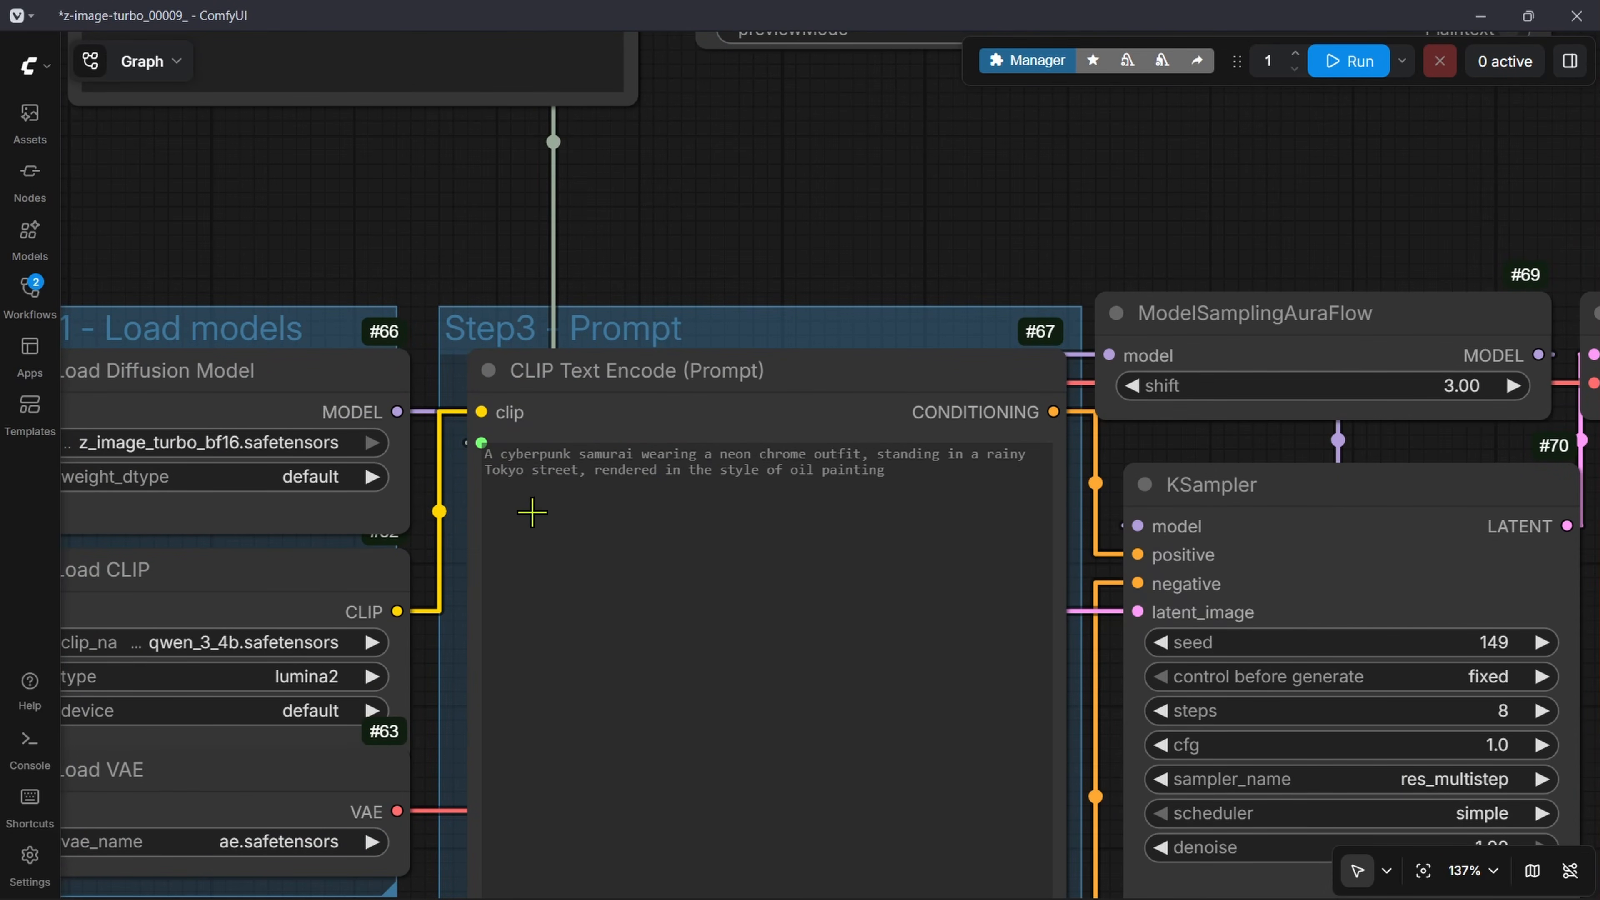
# Step: Examine the link from Formatted String to CLIP Text Encode (Prompt), the String OutputList nodes and the image generation groups
pyautogui.scroll(-8, 743, 522)
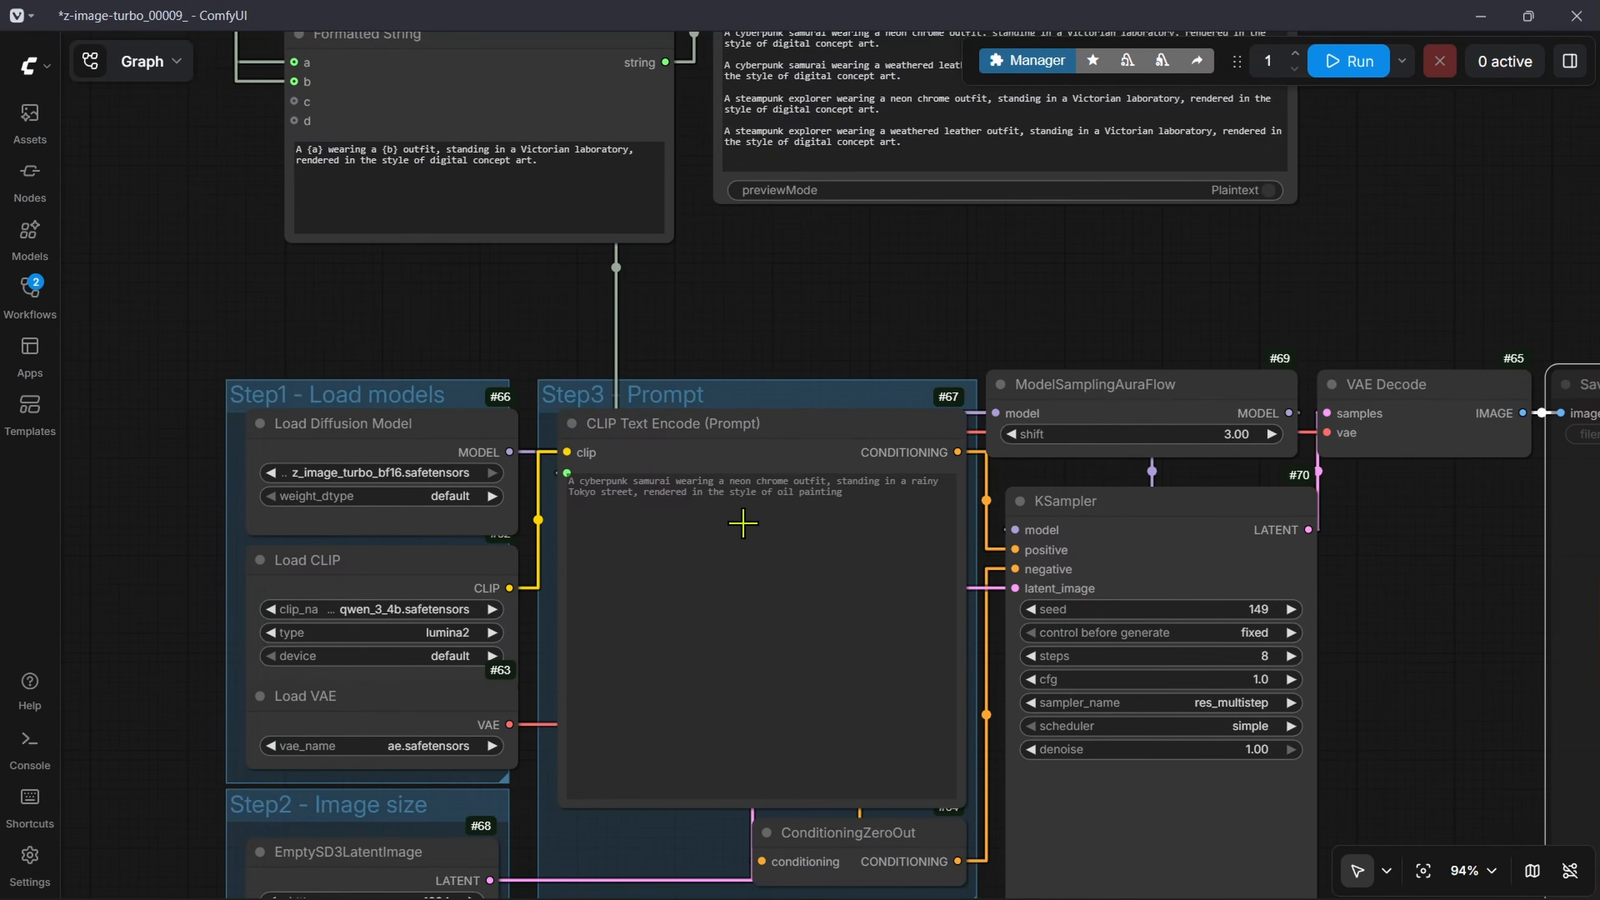
pyautogui.scroll(-1, 744, 543)
pyautogui.moveTo(1352, 553); pyautogui.dragTo(1111, 545)
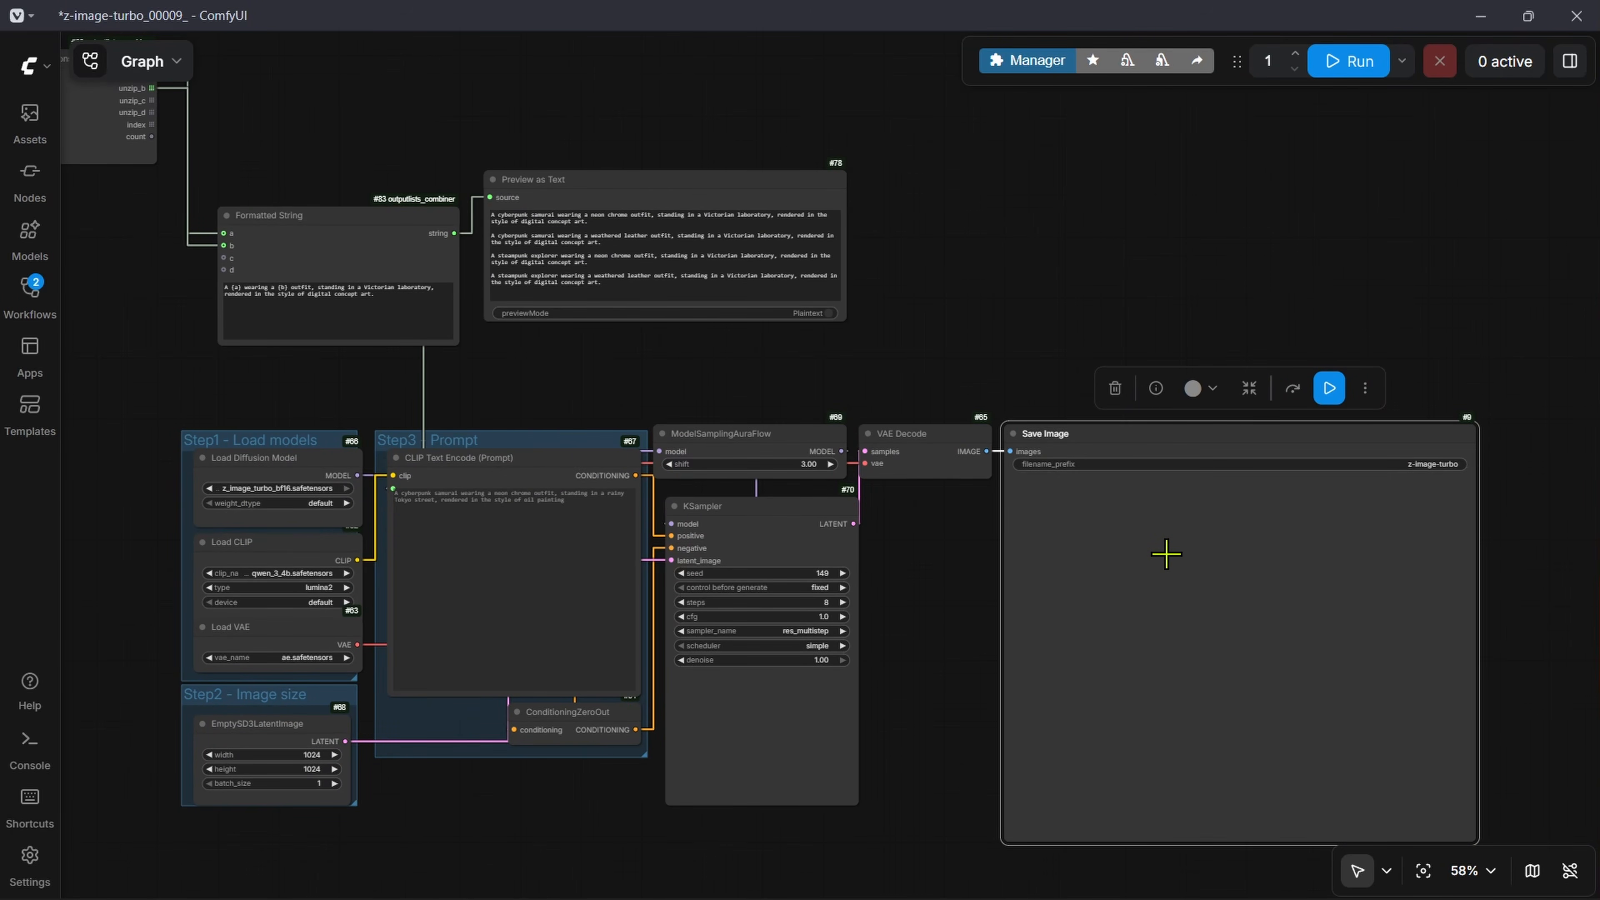
pyautogui.scroll(11, 304, 559)
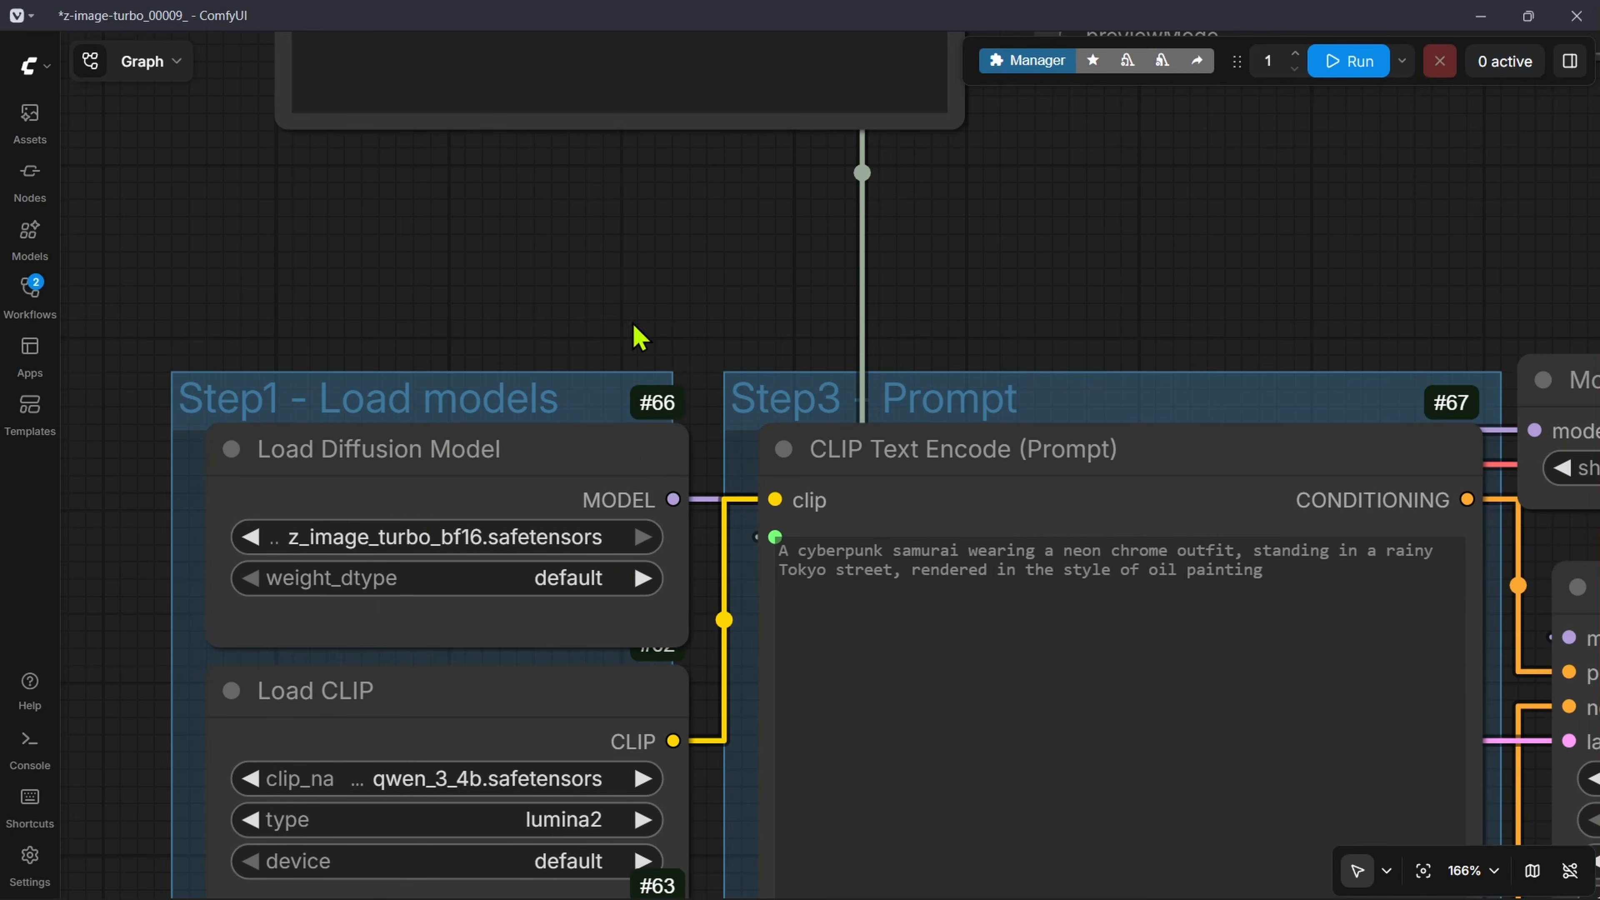
pyautogui.moveTo(632, 324); pyautogui.dragTo(742, 480)
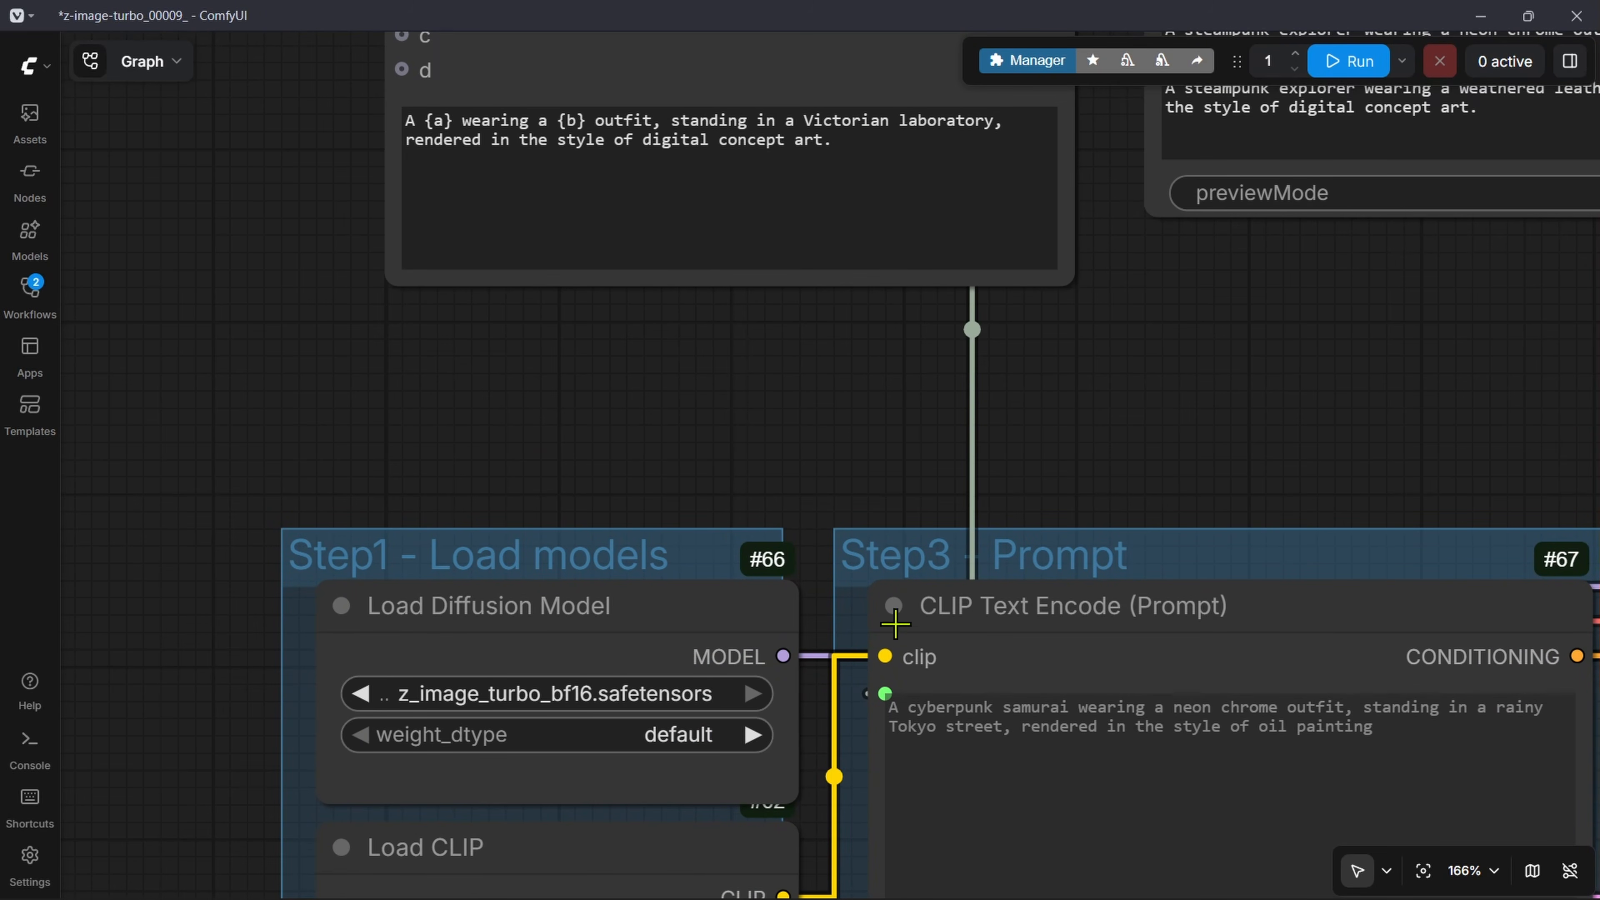
pyautogui.scroll(-3, 979, 549)
pyautogui.moveTo(1160, 347); pyautogui.dragTo(838, 709)
pyautogui.moveTo(358, 804); pyautogui.dragTo(1411, 749)
pyautogui.moveTo(124, 828); pyautogui.dragTo(583, 821)
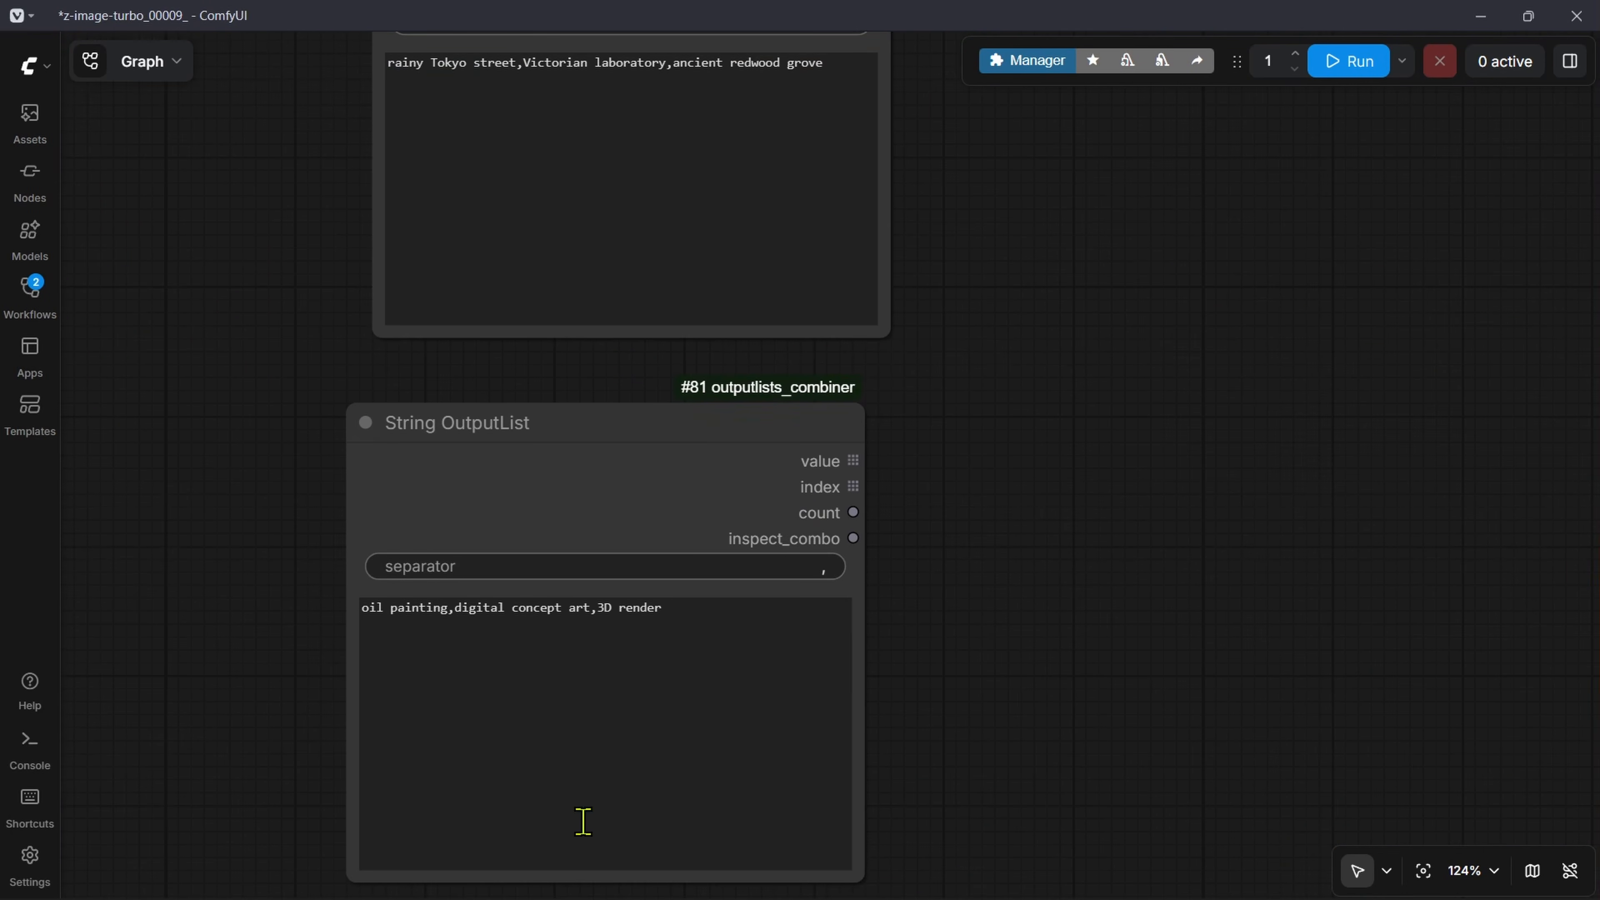
pyautogui.moveTo(1053, 293); pyautogui.dragTo(1047, 773)
pyautogui.scroll(-11, 918, 451)
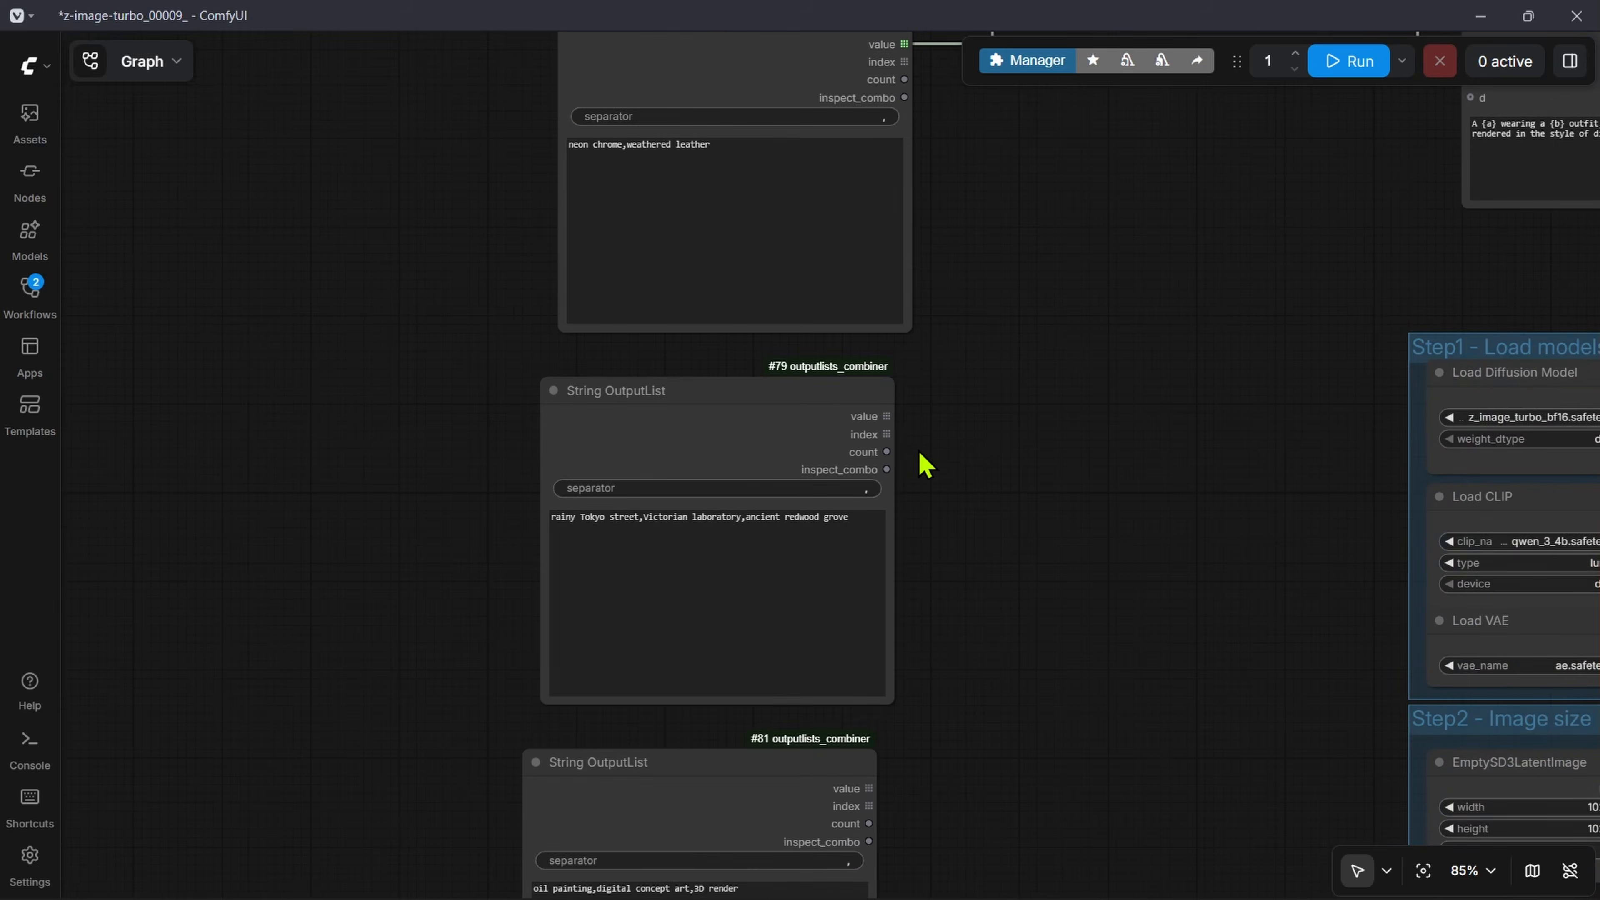
pyautogui.moveTo(1387, 356); pyautogui.dragTo(900, 392)
pyautogui.scroll(10, 862, 411)
pyautogui.moveTo(759, 555); pyautogui.dragTo(851, 365)
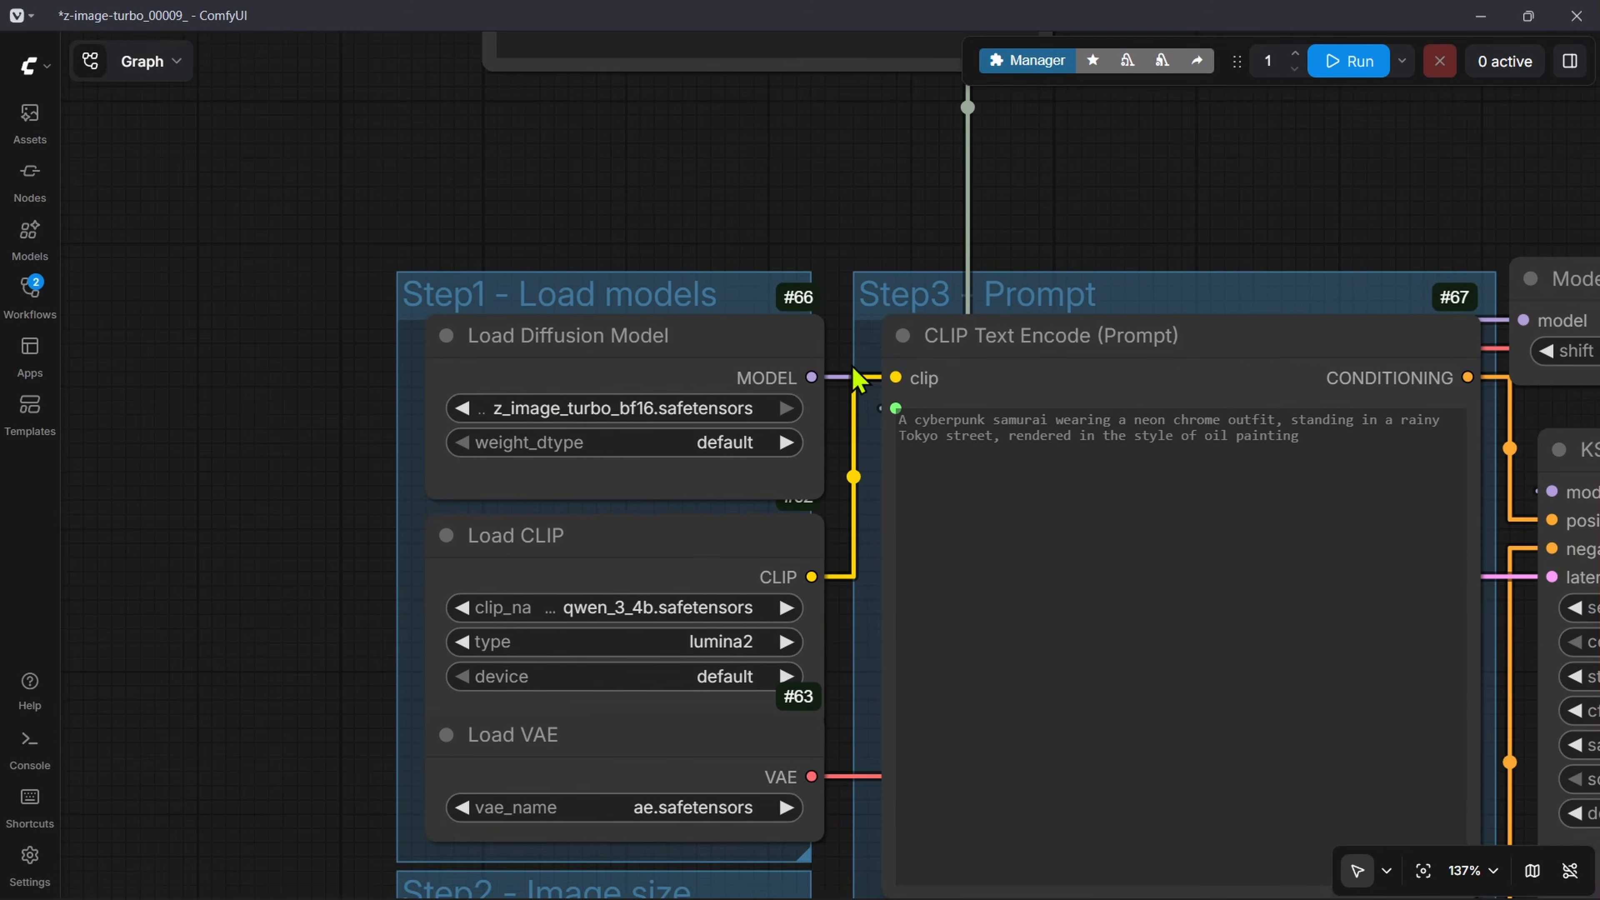
pyautogui.scroll(6, 535, 444)
pyautogui.scroll(-7, 1043, 477)
# Step: Set the KSampler's steps to 4
pyautogui.moveTo(1511, 529); pyautogui.dragTo(694, 420)
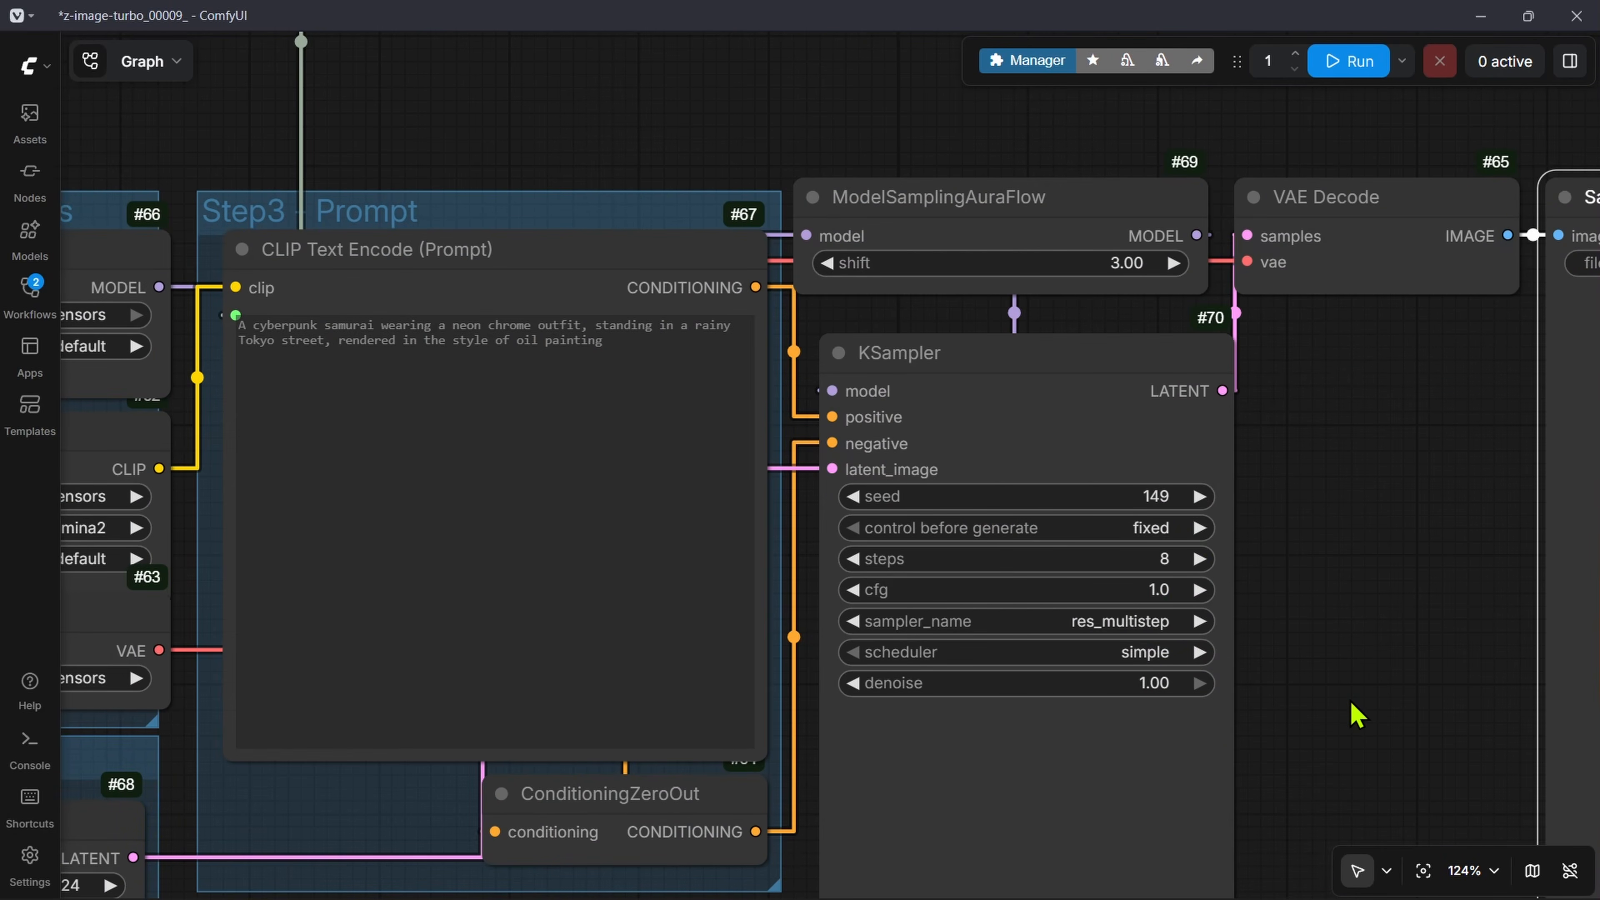
pyautogui.scroll(-4, 1352, 706)
pyautogui.moveTo(1353, 713); pyautogui.dragTo(1097, 609)
pyautogui.click(760, 502)
pyautogui.click(760, 501)
pyautogui.click(761, 501)
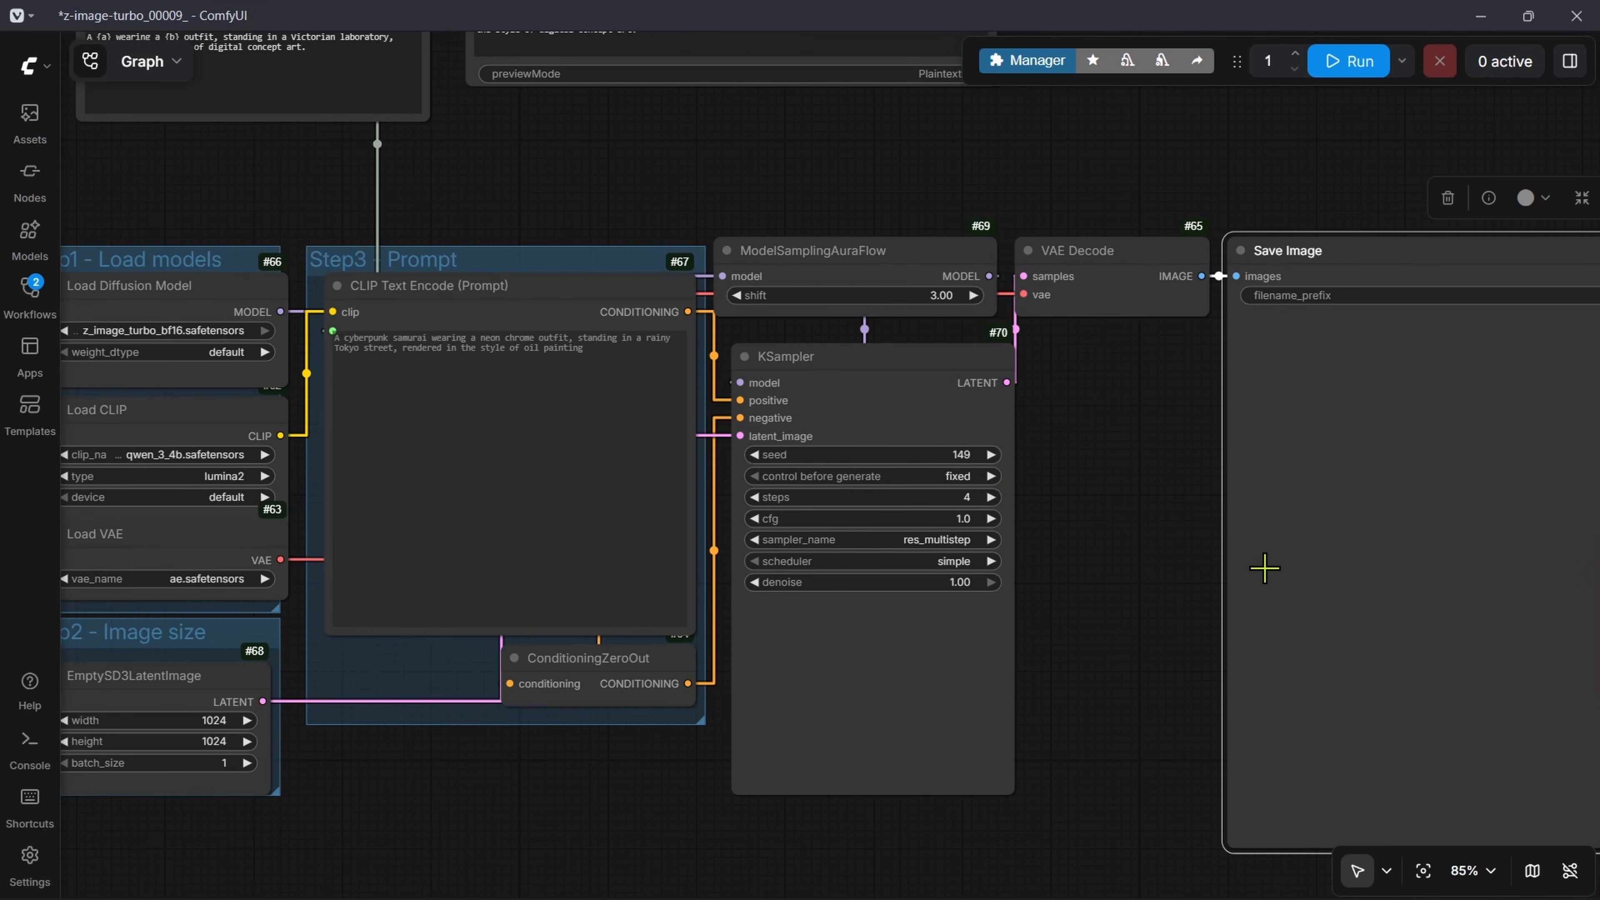
# Step: Check the combined prompts in Preview as Text and run the workflow to generate an image for each one
pyautogui.scroll(-5, 1030, 360)
pyautogui.scroll(8, 702, 217)
pyautogui.moveTo(702, 216); pyautogui.dragTo(697, 512)
pyautogui.scroll(3, 713, 509)
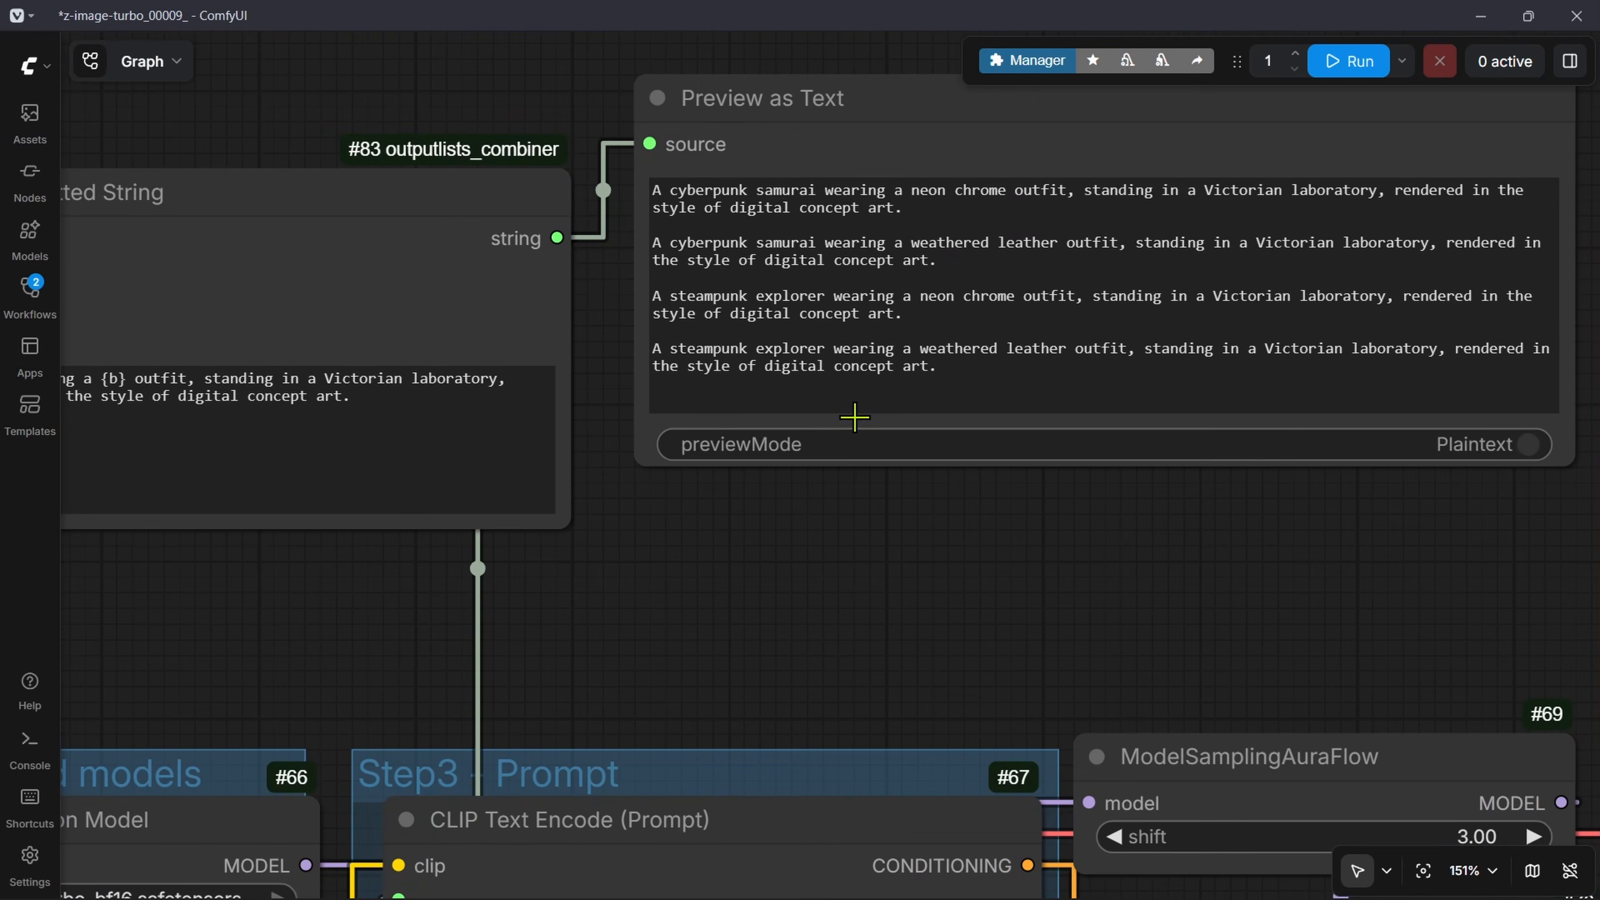
pyautogui.moveTo(1178, 577); pyautogui.dragTo(1115, 736)
pyautogui.moveTo(917, 512); pyautogui.dragTo(566, 324)
pyautogui.click(976, 563)
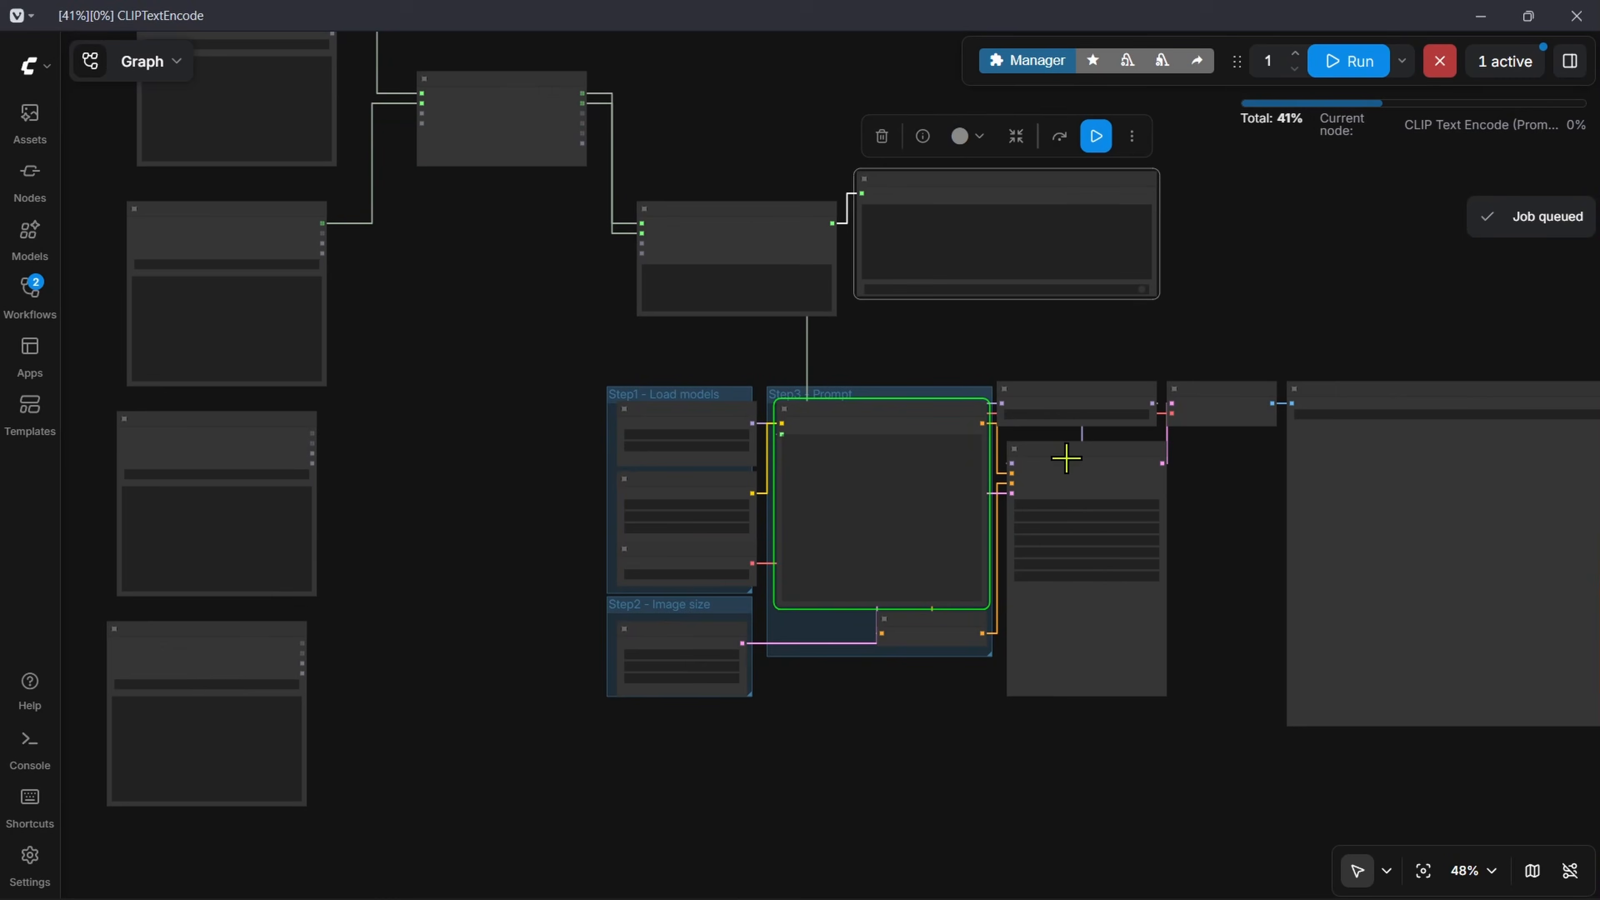
# Step: Follow the KSampler's live image previews during the run and compare them with the prompts in Preview as Text
pyautogui.scroll(8, 926, 532)
pyautogui.scroll(-5, 676, 330)
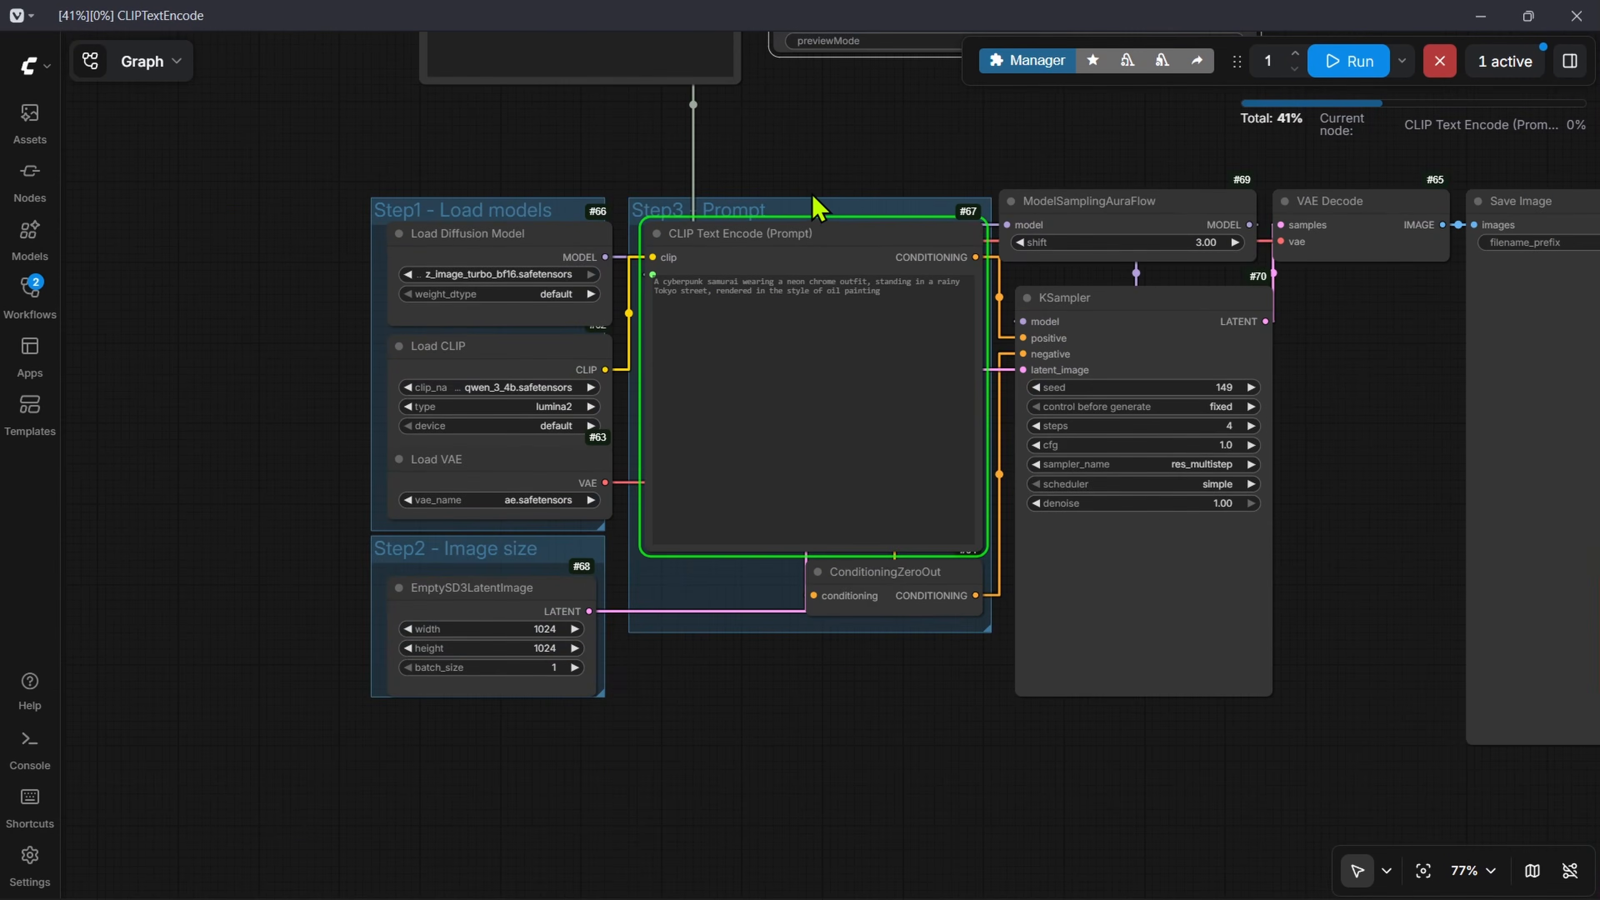
pyautogui.scroll(5, 1038, 472)
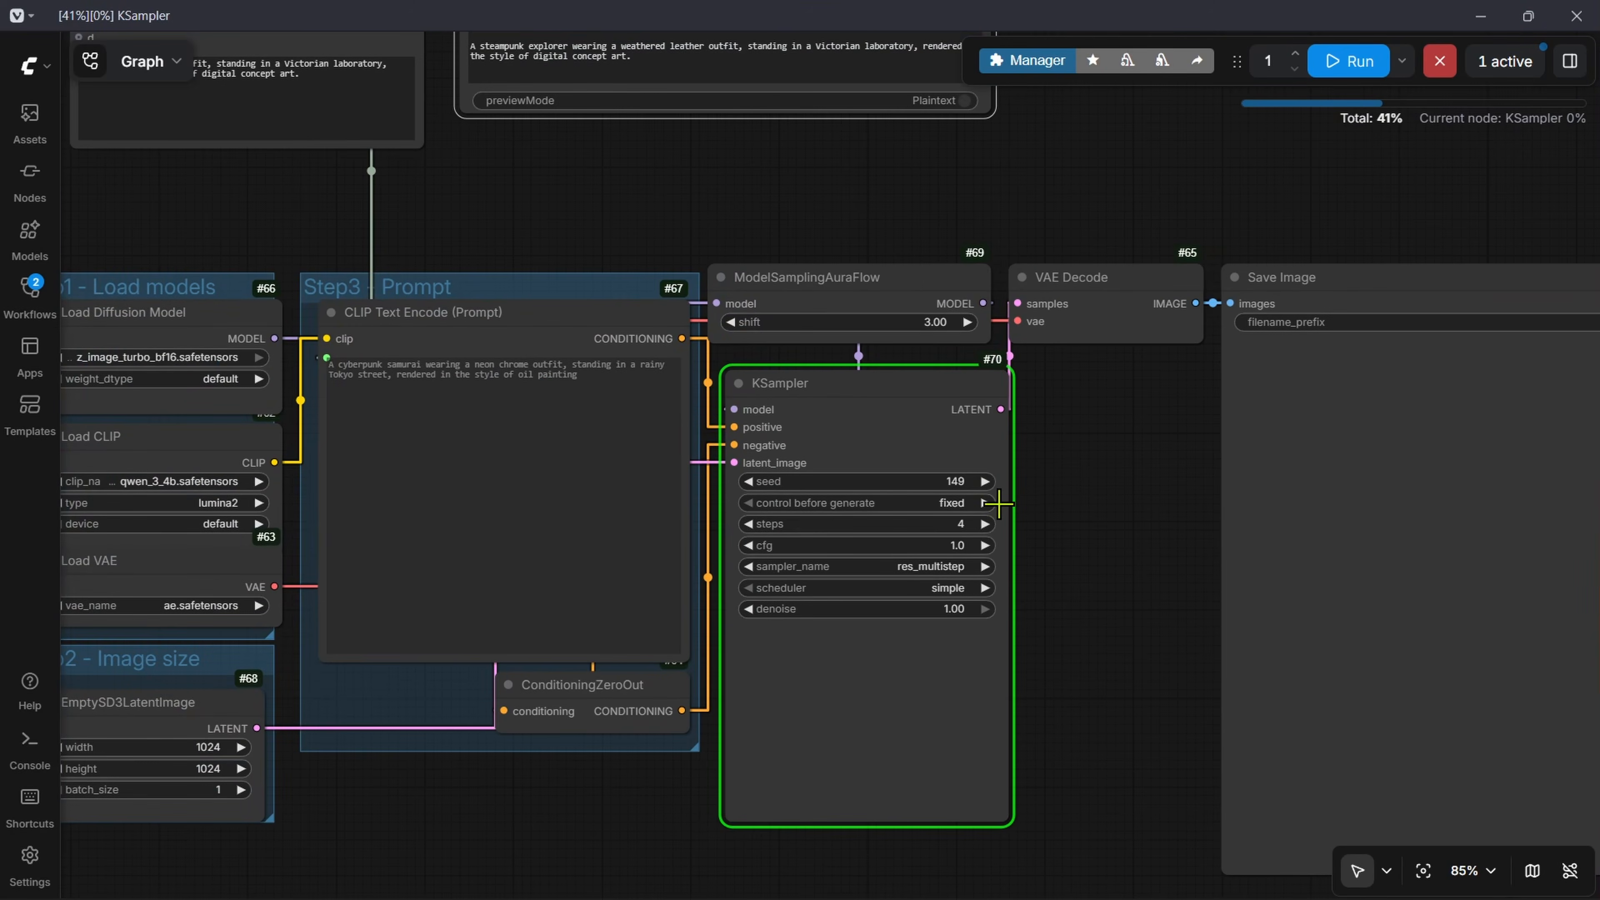
pyautogui.scroll(-1, 1114, 401)
pyautogui.scroll(3, 1028, 443)
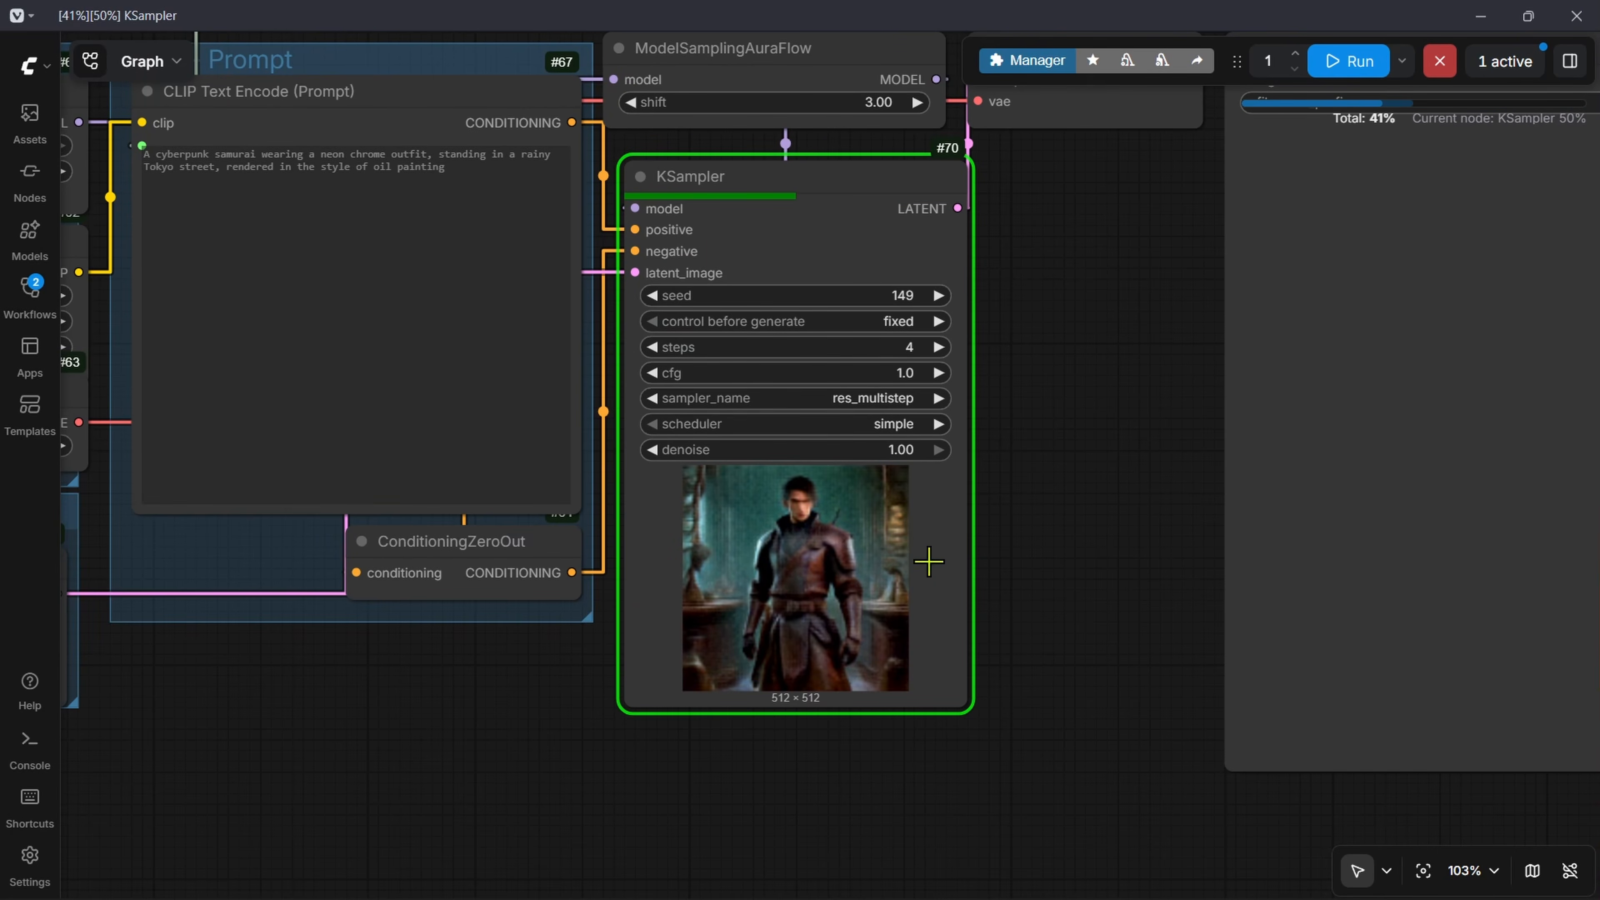
pyautogui.scroll(10, 908, 577)
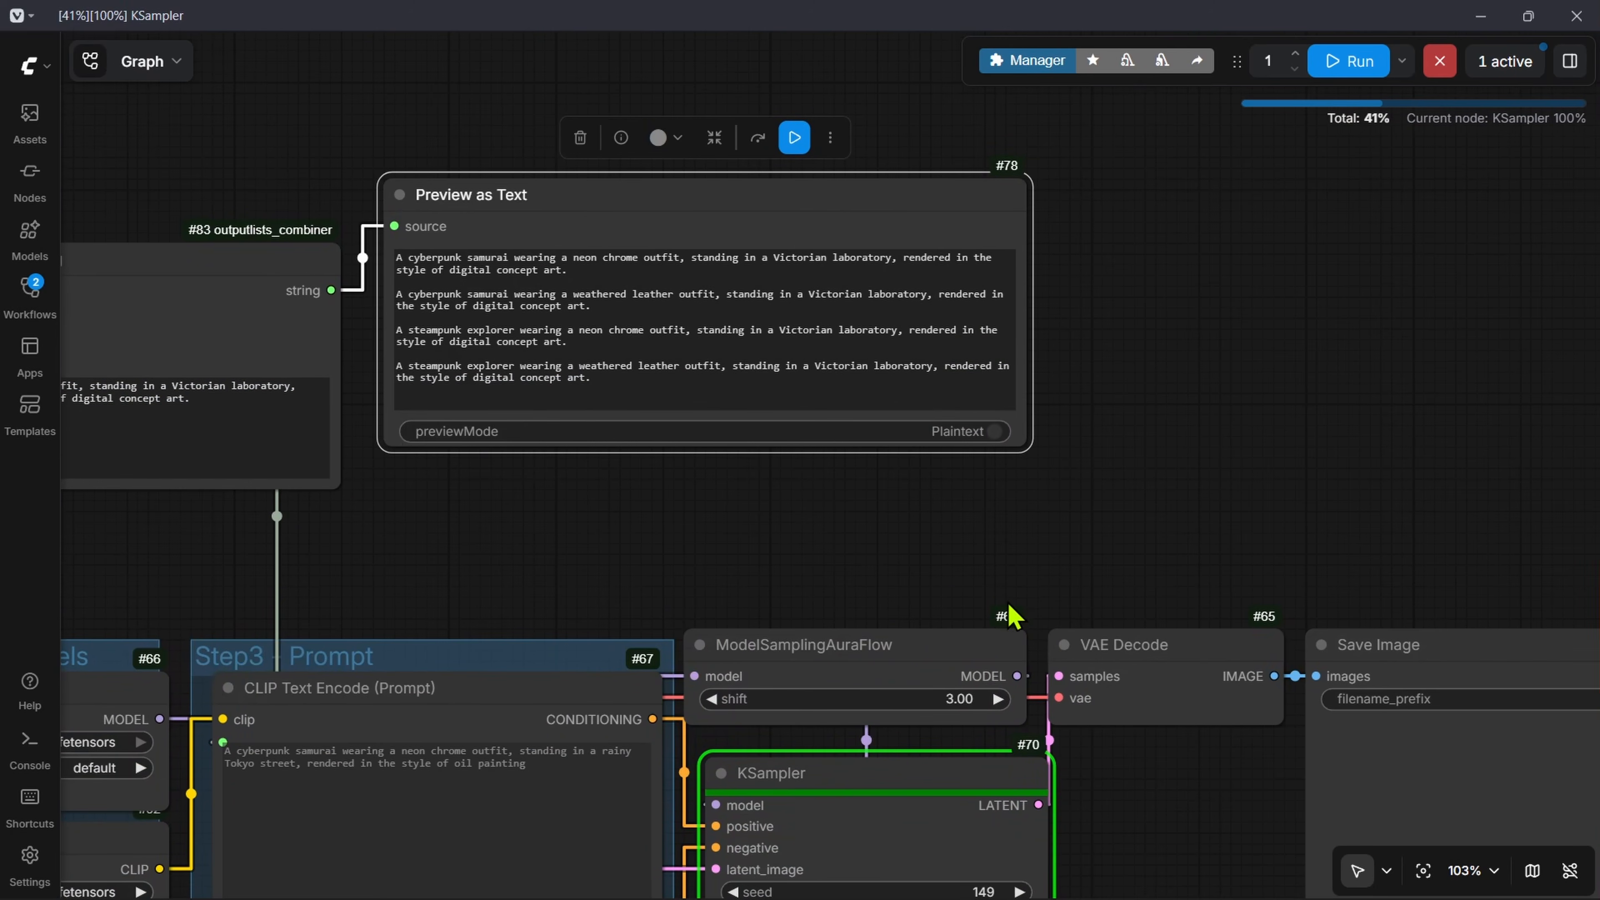
pyautogui.scroll(-7, 1071, 679)
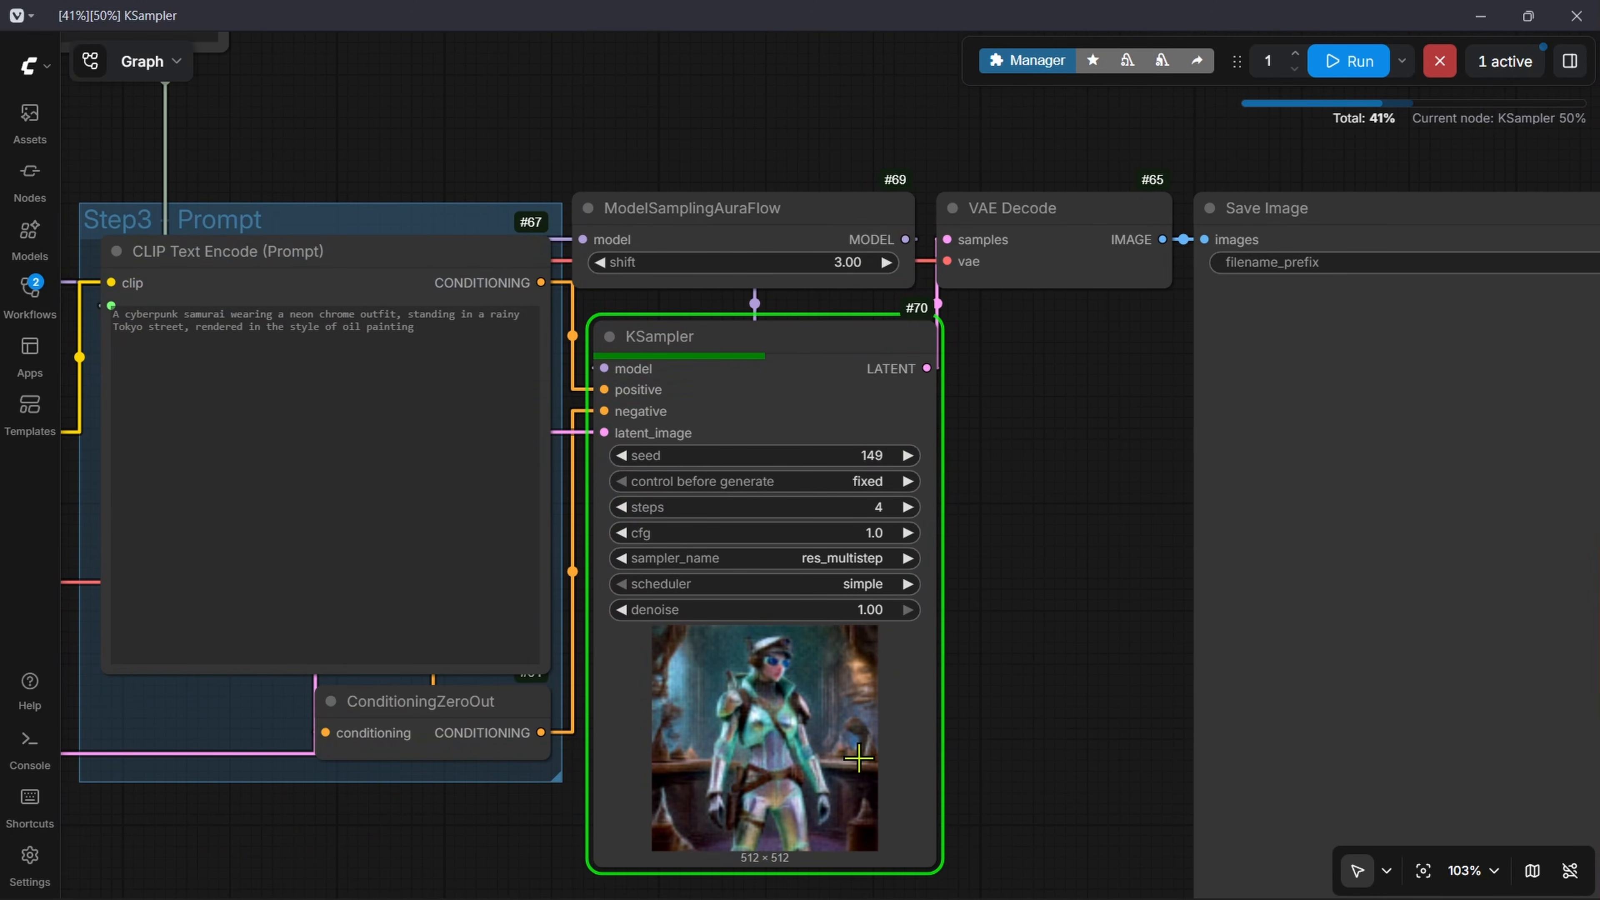
pyautogui.scroll(4, 1028, 526)
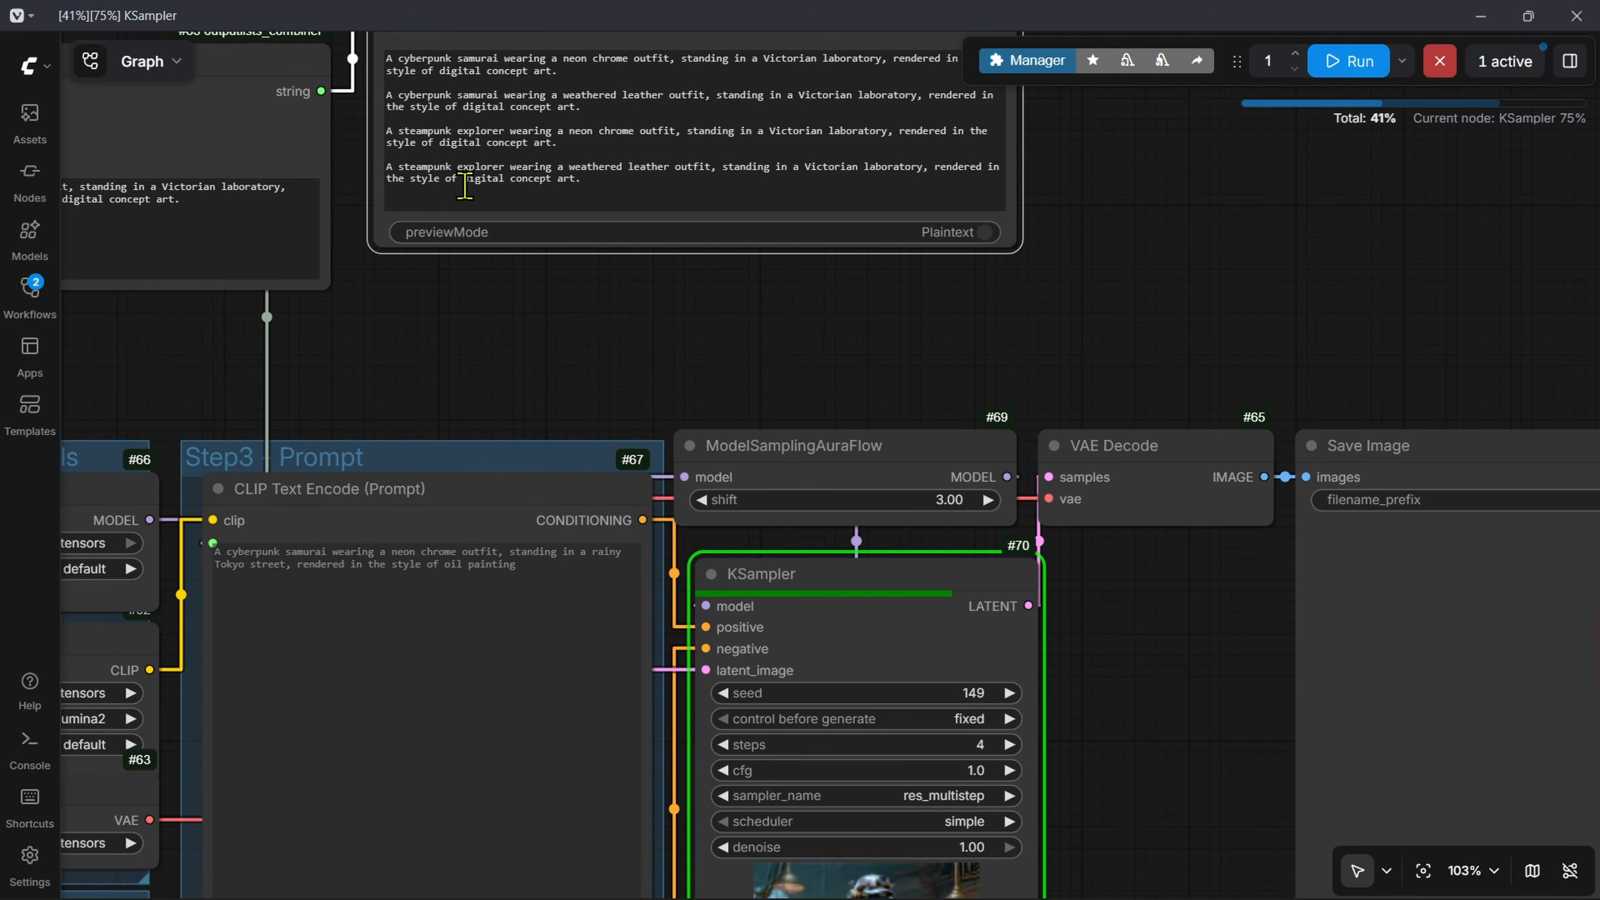
pyautogui.moveTo(1152, 719); pyautogui.dragTo(1108, 510)
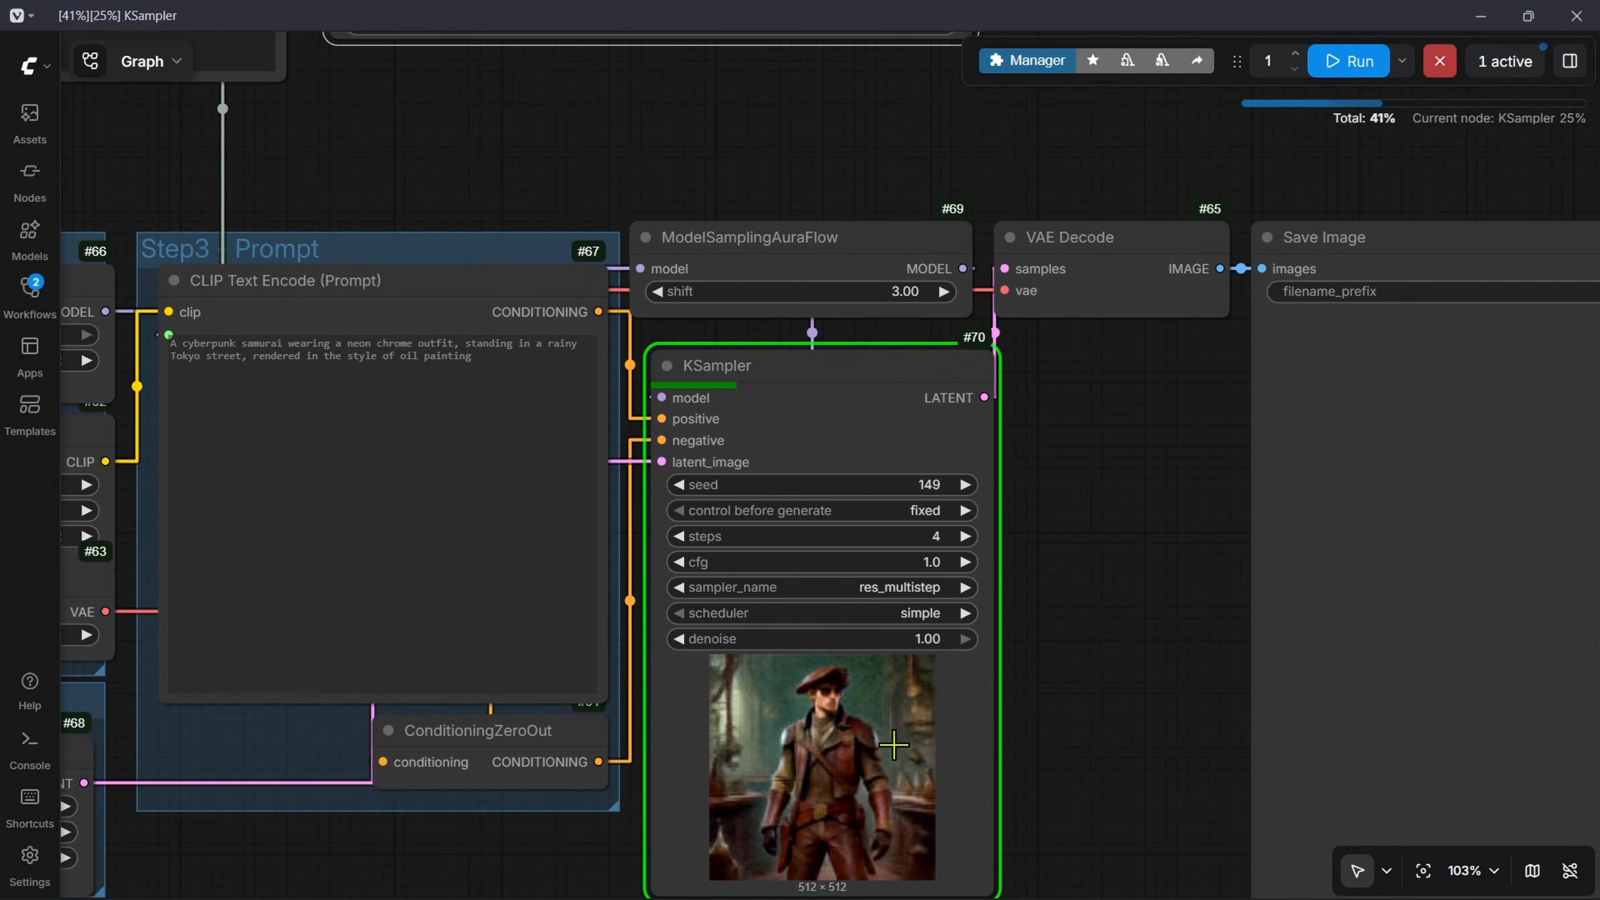
pyautogui.moveTo(882, 739); pyautogui.dragTo(877, 625)
pyautogui.scroll(2, 876, 626)
pyautogui.moveTo(854, 446); pyautogui.dragTo(971, 832)
pyautogui.scroll(-1, 1029, 578)
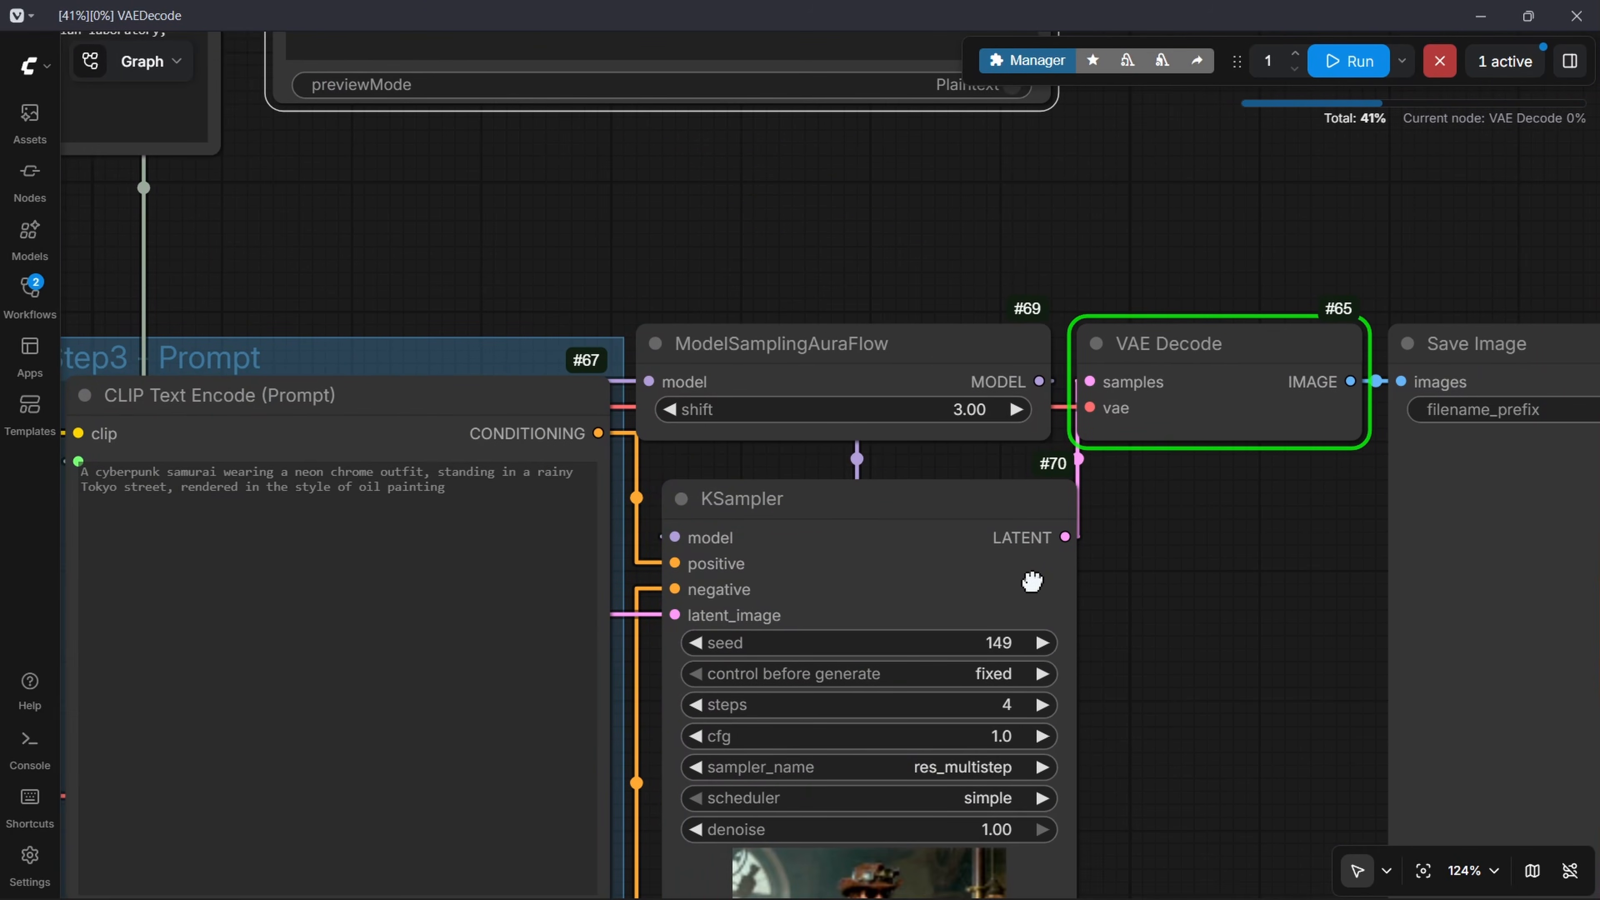
pyautogui.scroll(6, 1029, 579)
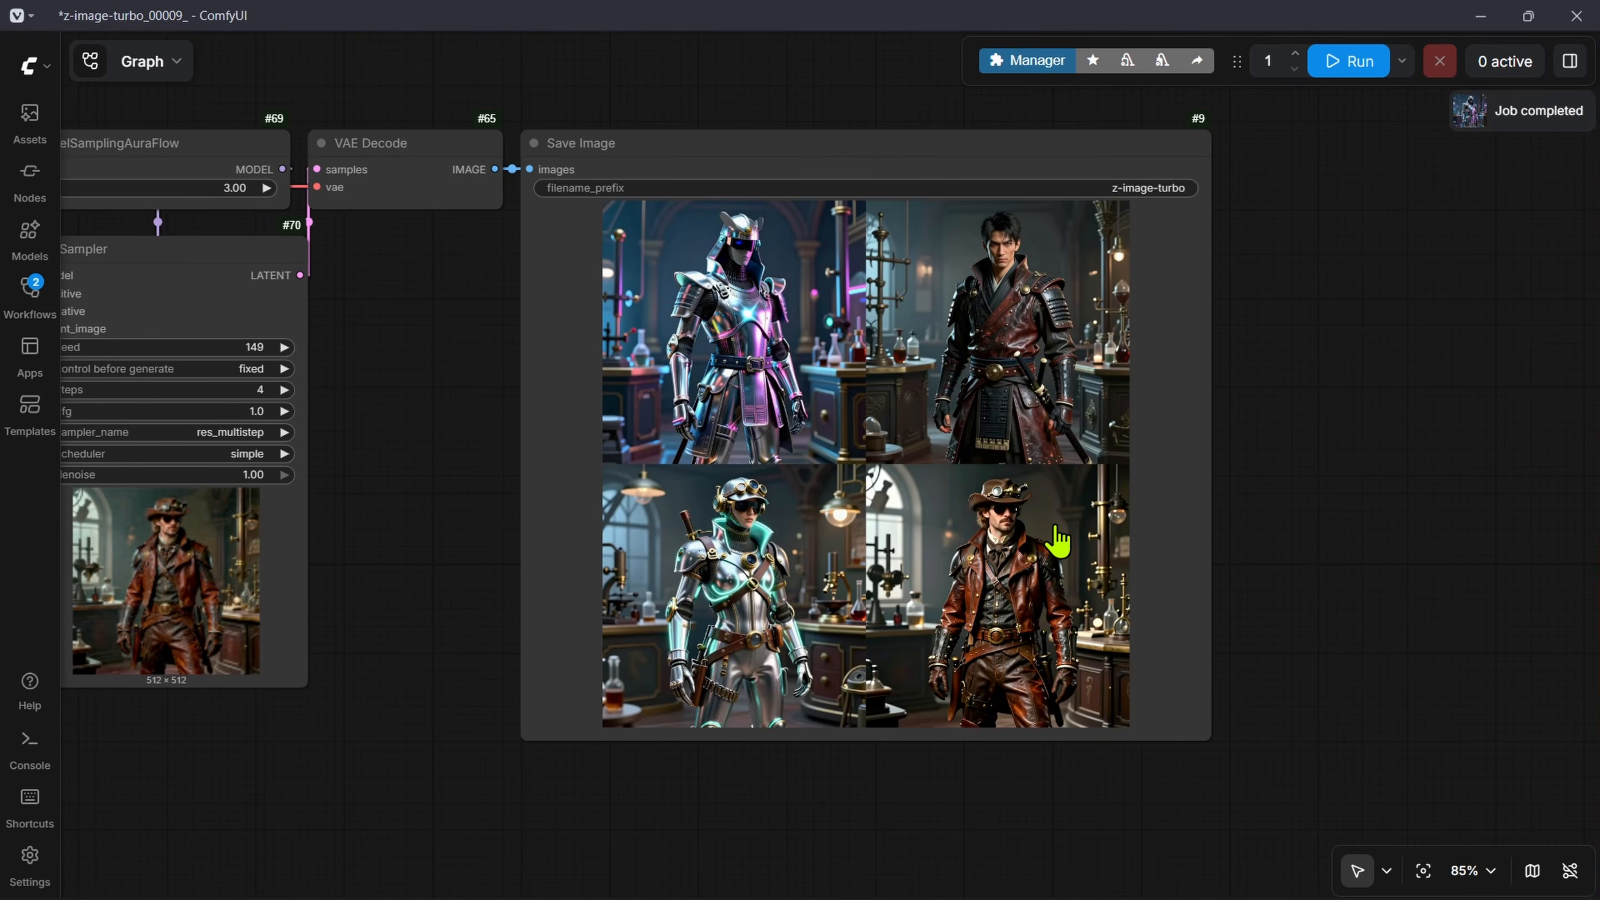
# Step: Page through the generated images in the Save Image node up to the last one
pyautogui.click(799, 354)
pyautogui.scroll(2, 1112, 563)
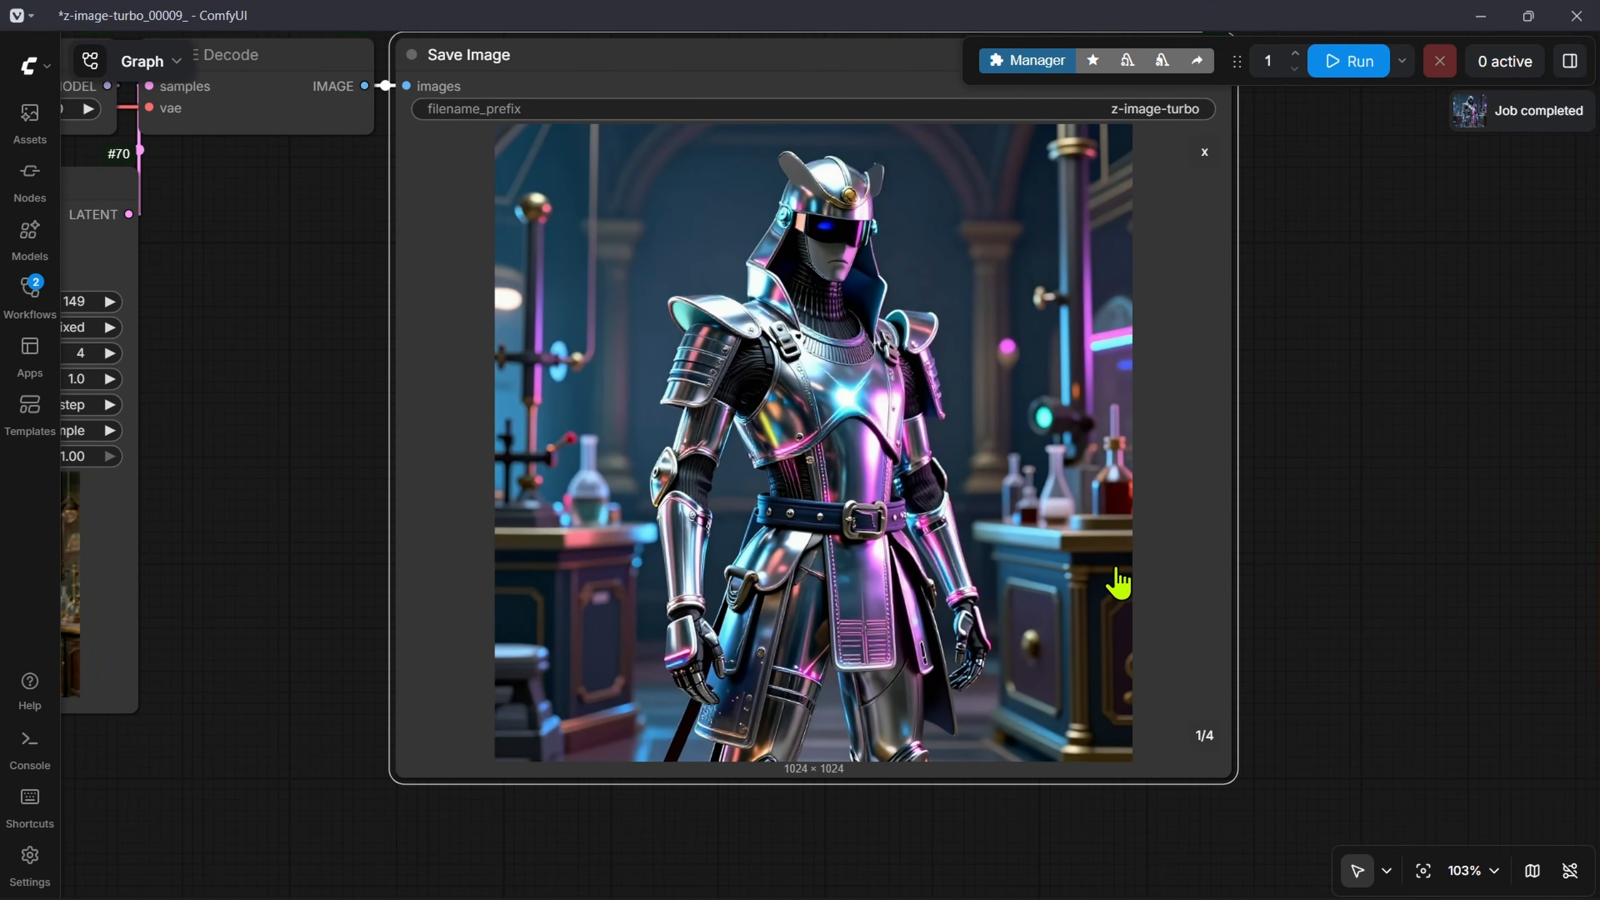
pyautogui.moveTo(1141, 412); pyautogui.dragTo(1146, 461)
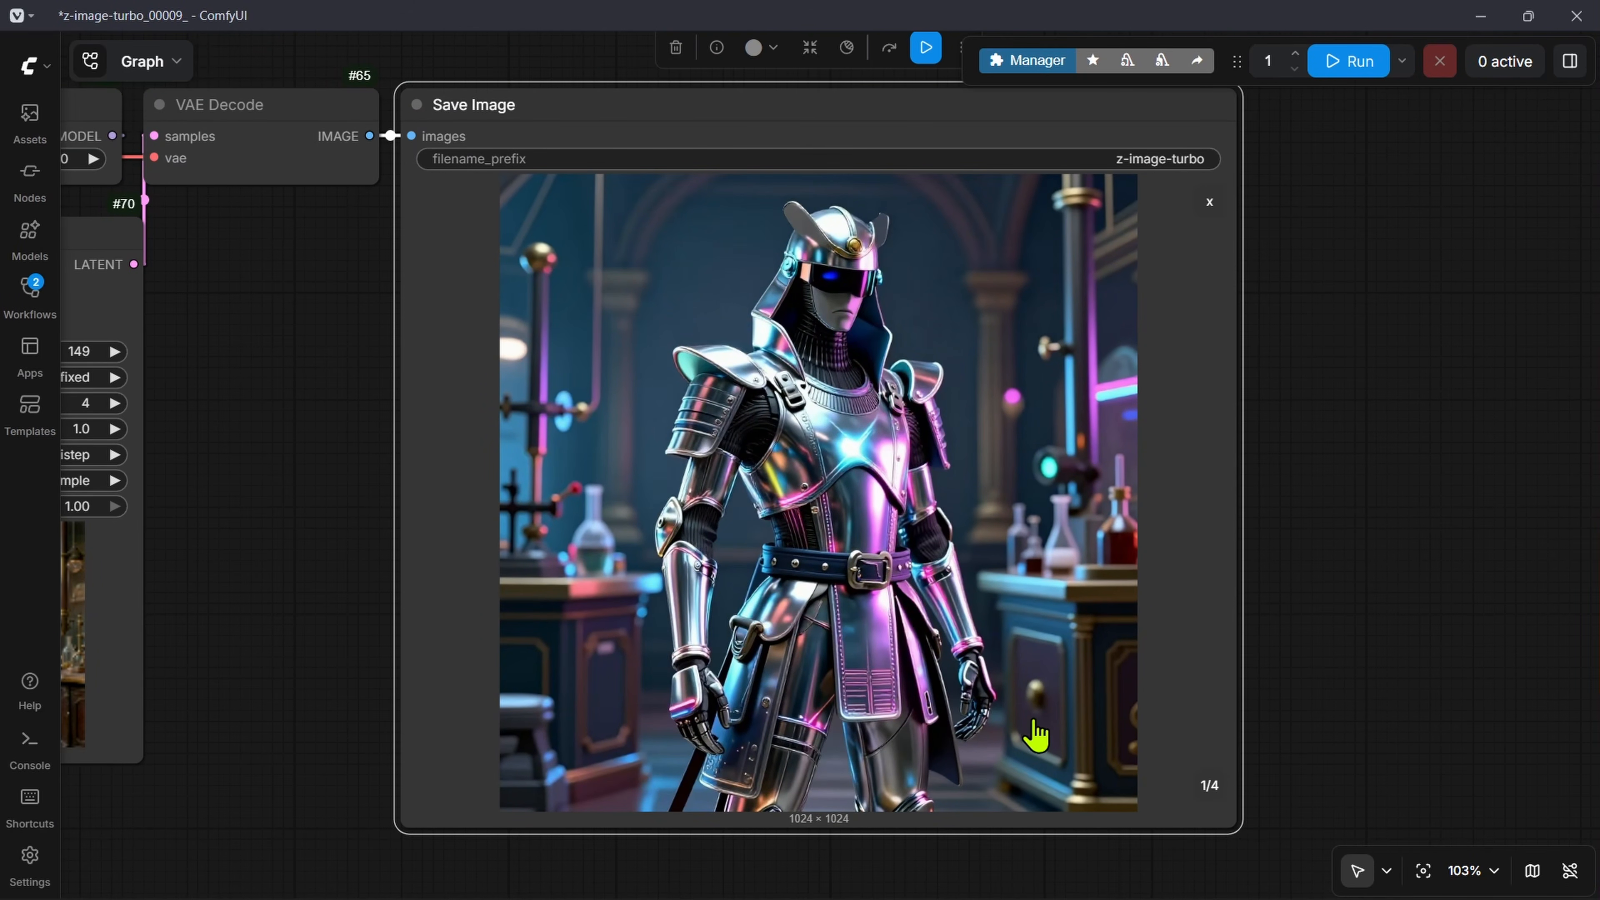
pyautogui.click(1213, 787)
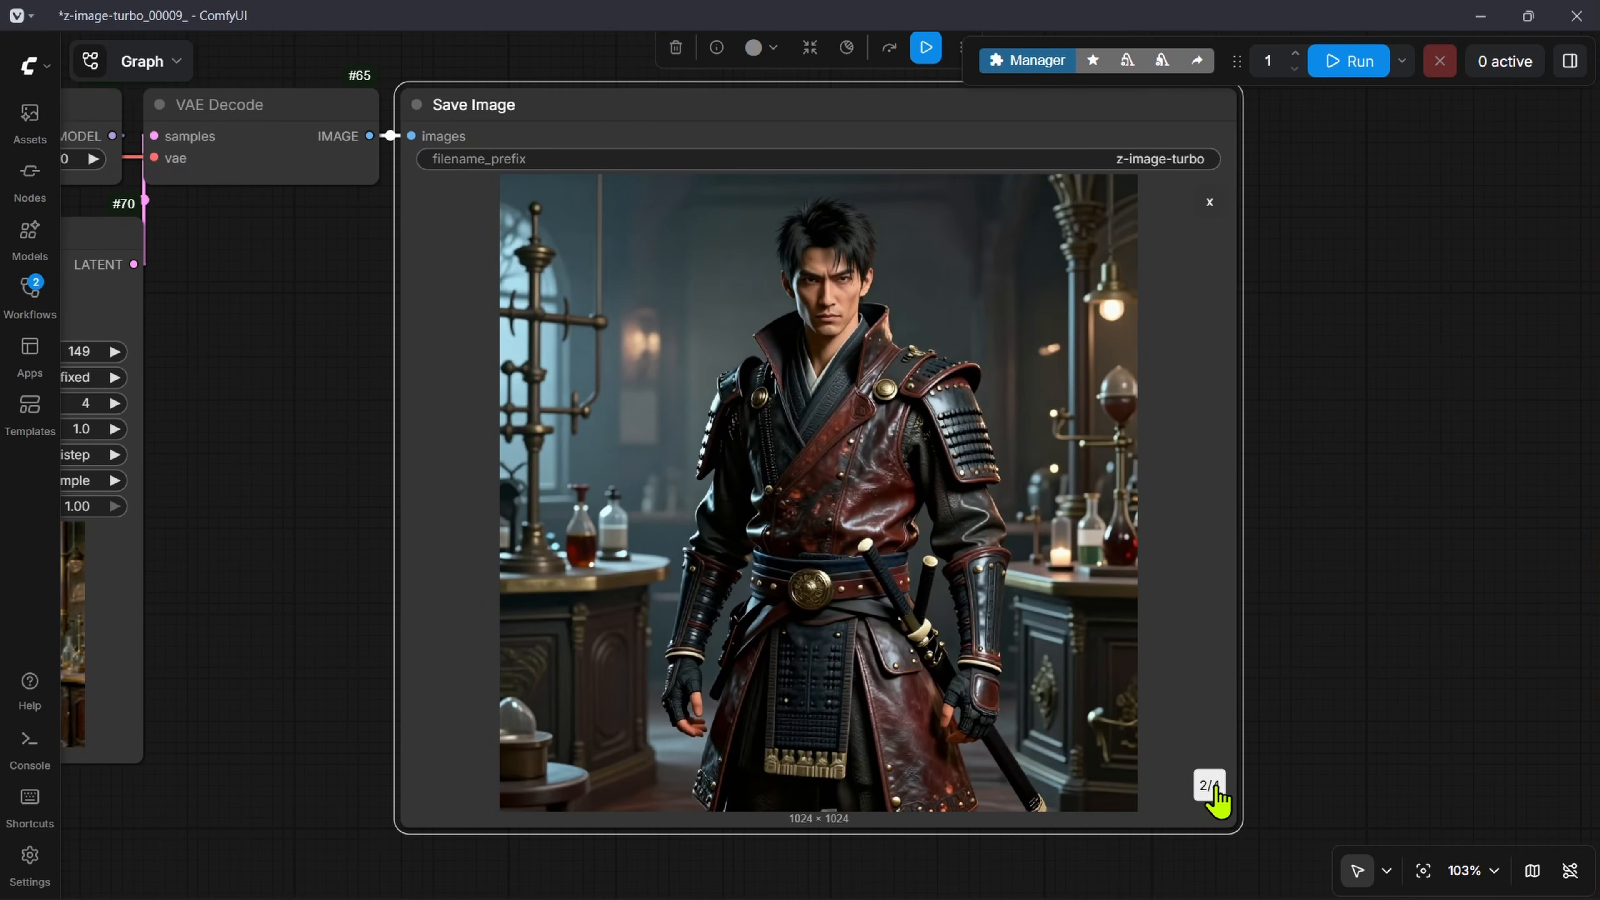
pyautogui.click(1213, 788)
pyautogui.click(1213, 787)
pyautogui.click(1213, 788)
pyautogui.click(1213, 787)
pyautogui.click(1213, 788)
pyautogui.click(1213, 788)
pyautogui.scroll(-2, 957, 655)
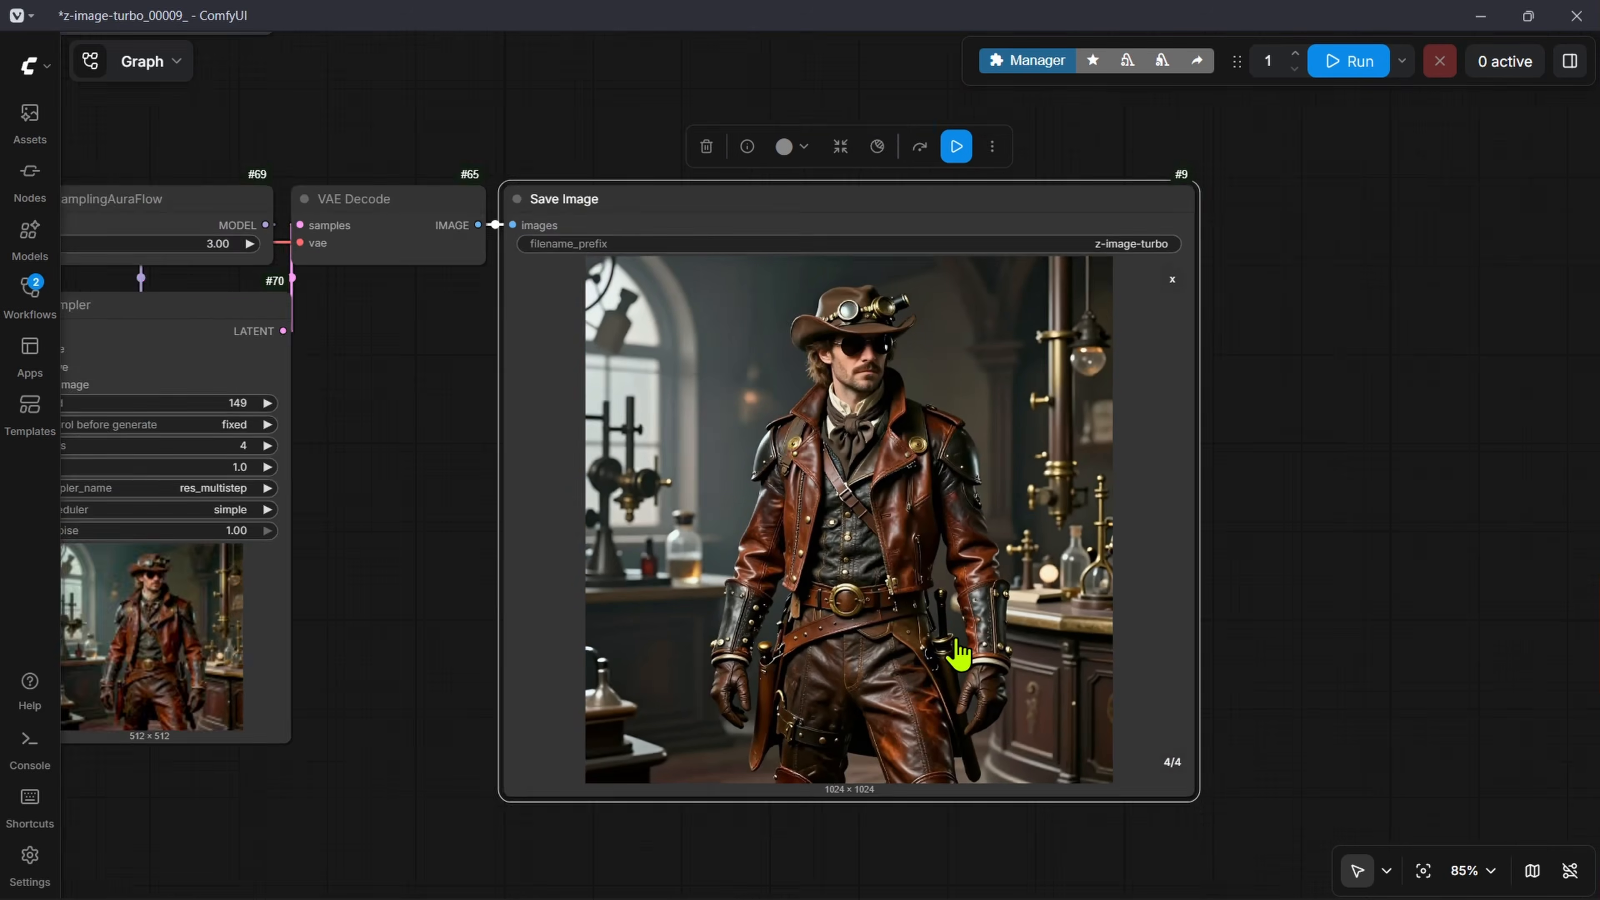
# Step: Trace the list connections from the String OutputList nodes through OutputLists Combinations into the Formatted String template
pyautogui.scroll(-6, 812, 599)
pyautogui.moveTo(353, 315); pyautogui.dragTo(1119, 511)
pyautogui.moveTo(520, 446); pyautogui.dragTo(924, 429)
pyautogui.moveTo(750, 546); pyautogui.dragTo(744, 443)
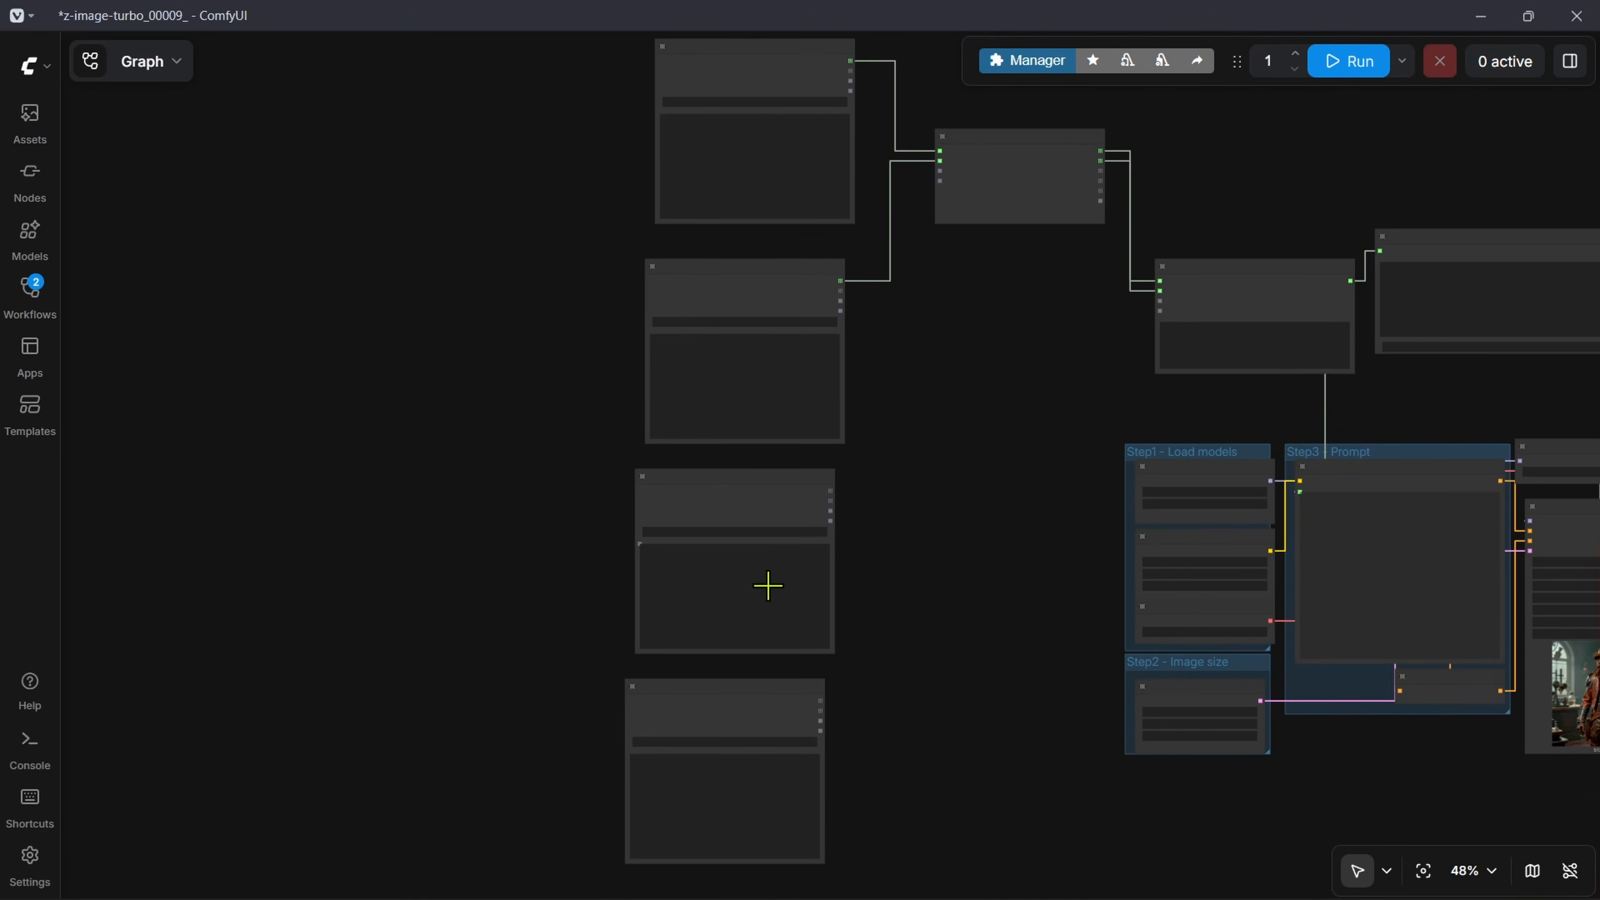
pyautogui.moveTo(767, 586); pyautogui.dragTo(689, 531)
pyautogui.scroll(10, 824, 212)
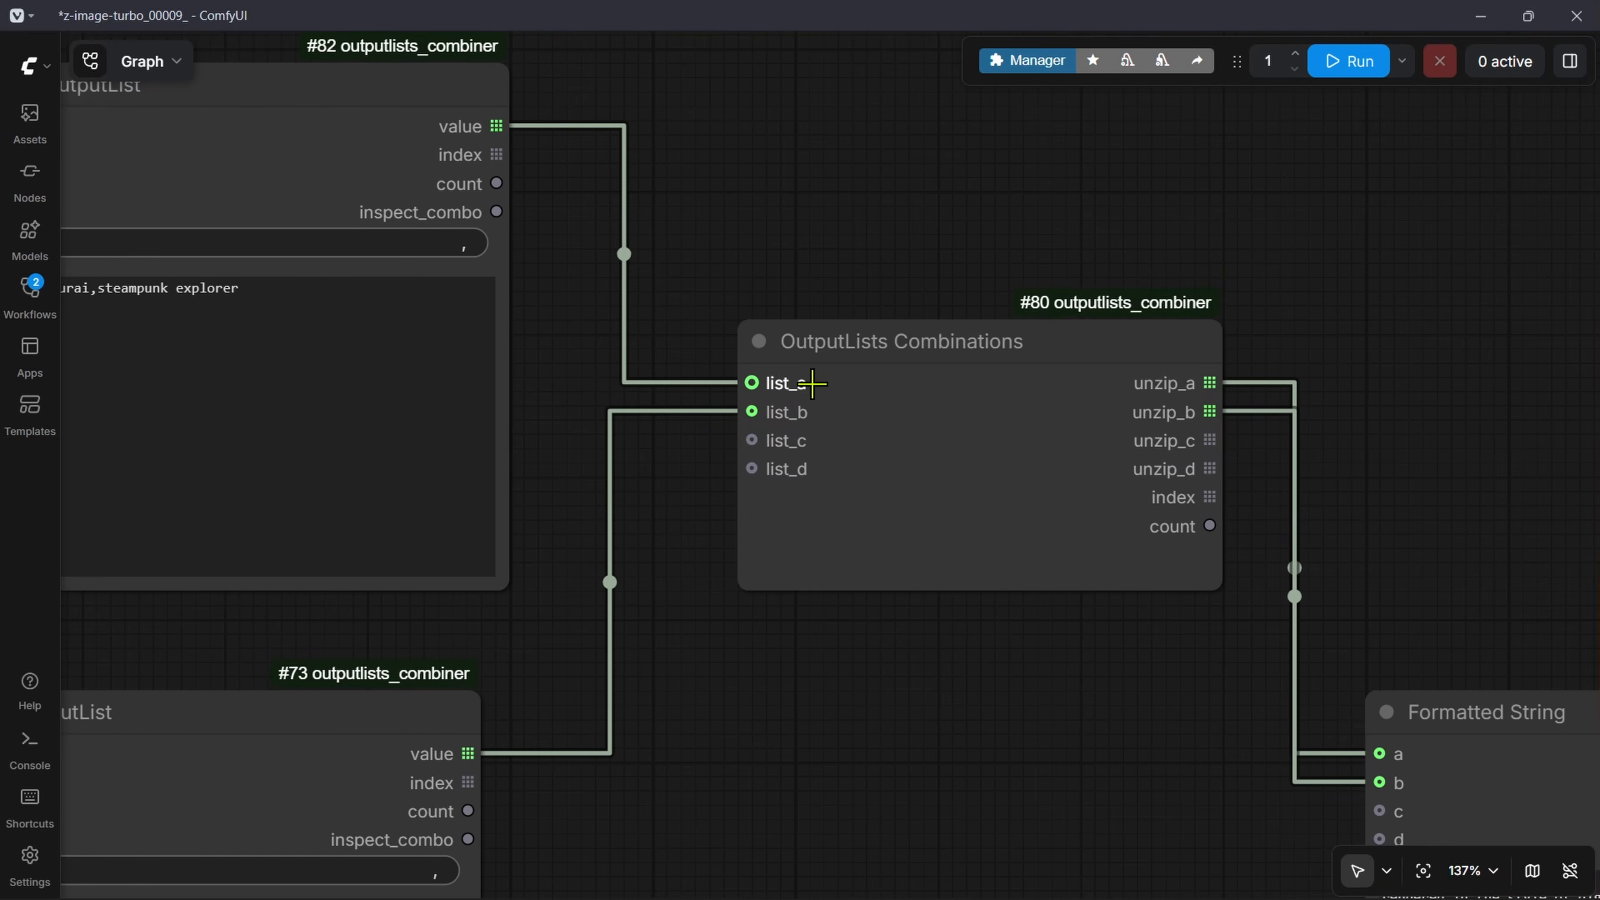
pyautogui.scroll(-3, 875, 538)
pyautogui.moveTo(1004, 813); pyautogui.dragTo(332, 368)
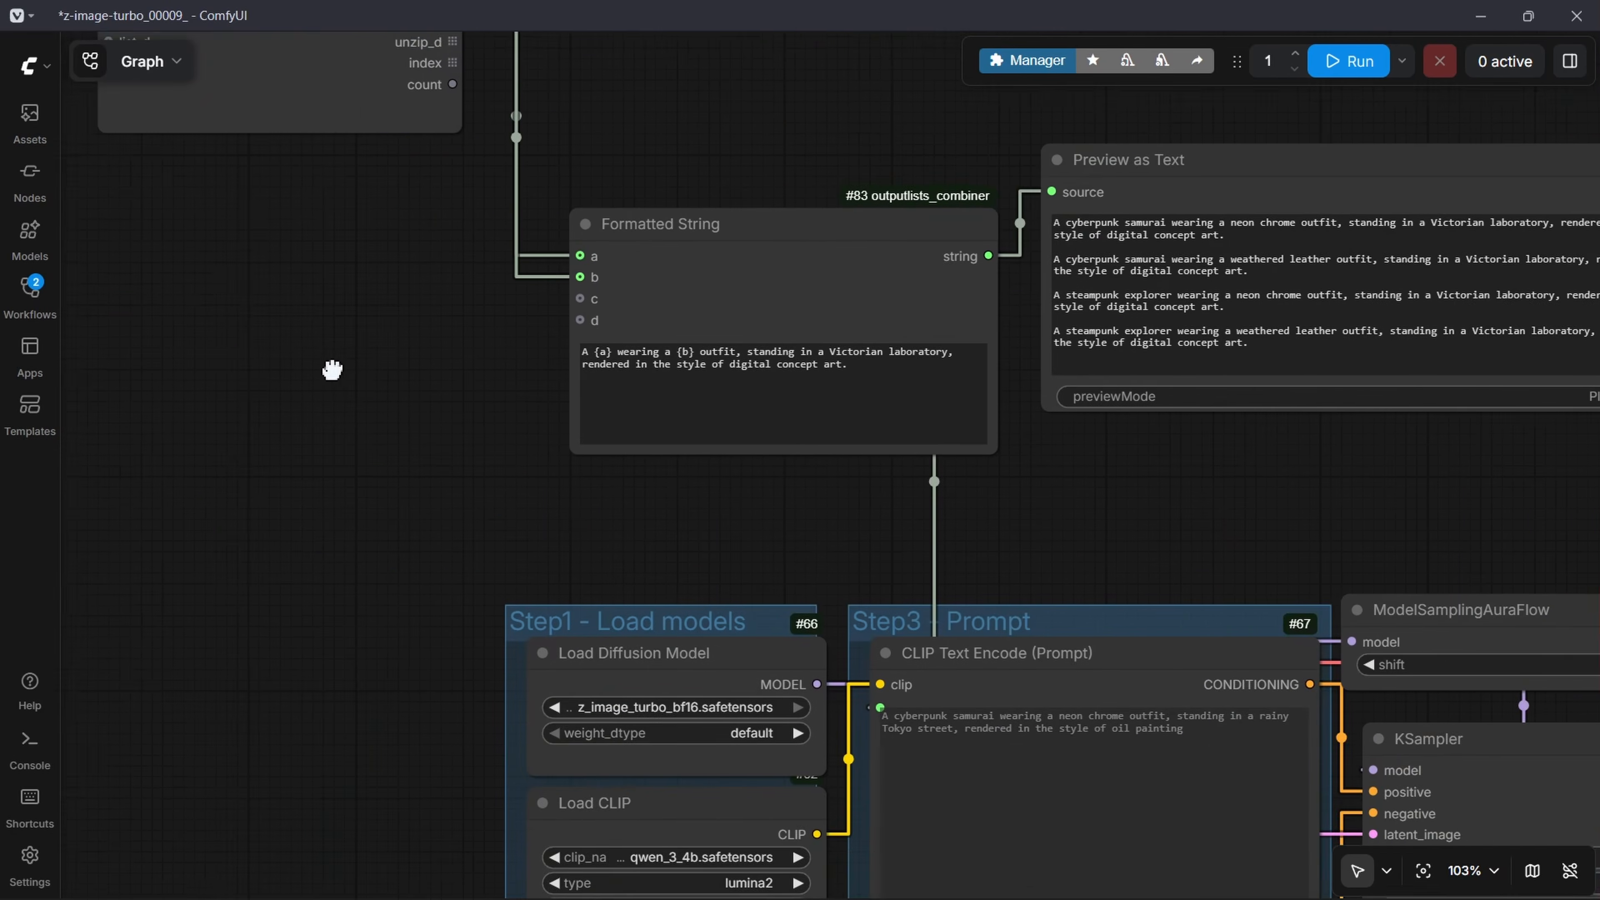
pyautogui.scroll(6, 811, 442)
pyautogui.moveTo(471, 461); pyautogui.dragTo(514, 623)
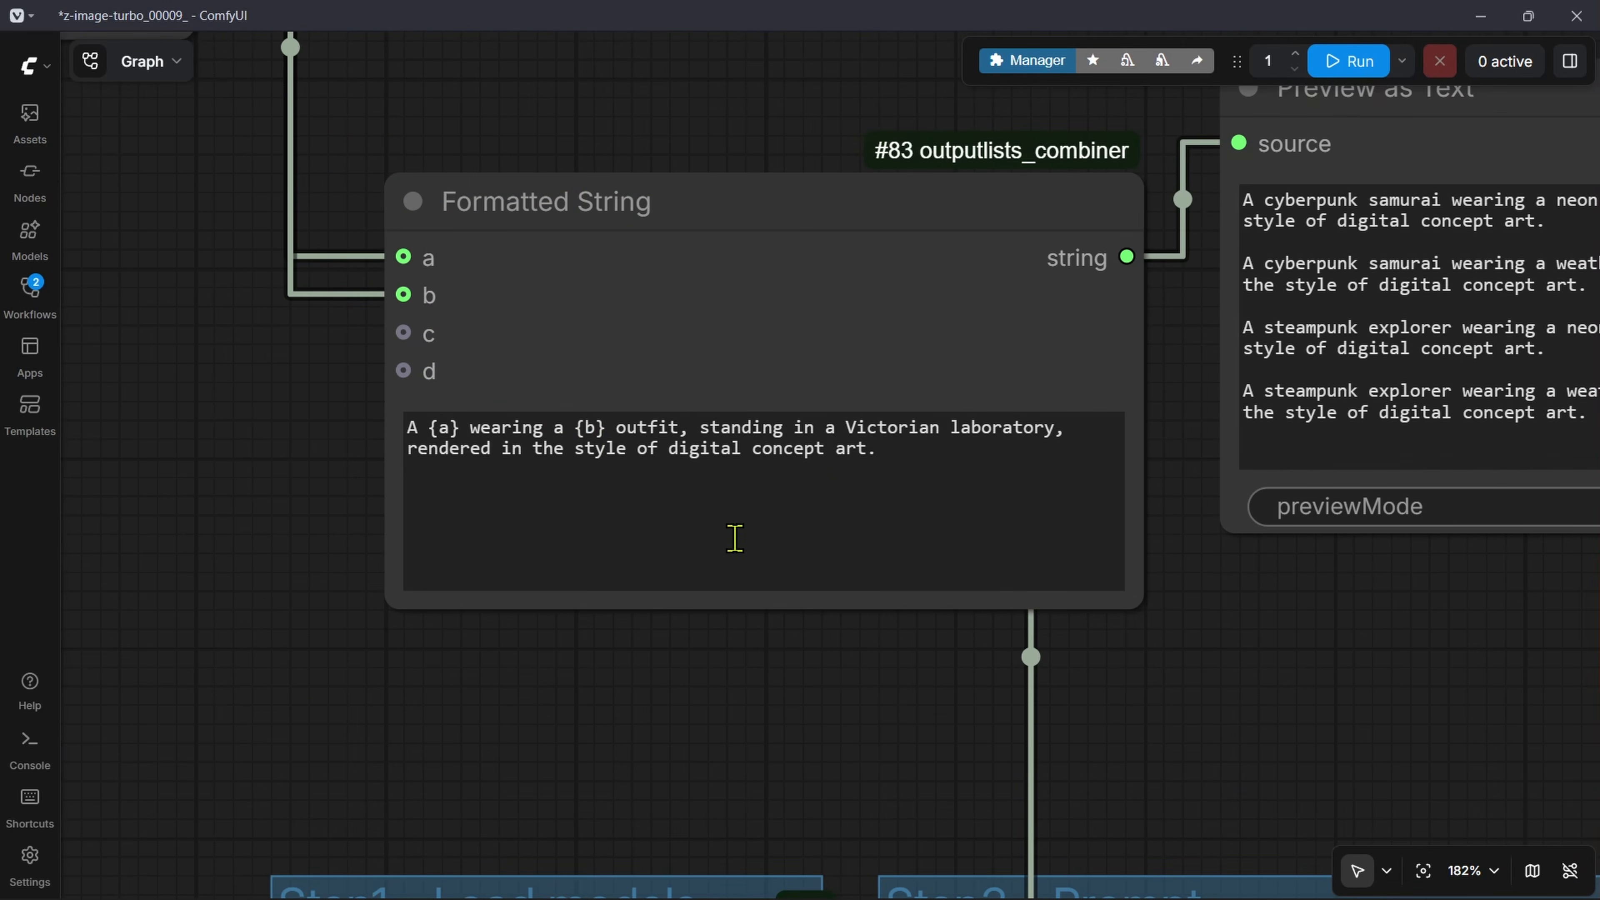
# Step: Review the whole workflow, from the connected and unconnected String OutputList nodes to the Preview as Text and Save Image nodes
pyautogui.scroll(-8, 255, 532)
pyautogui.moveTo(194, 556); pyautogui.dragTo(898, 310)
pyautogui.scroll(-6, 882, 337)
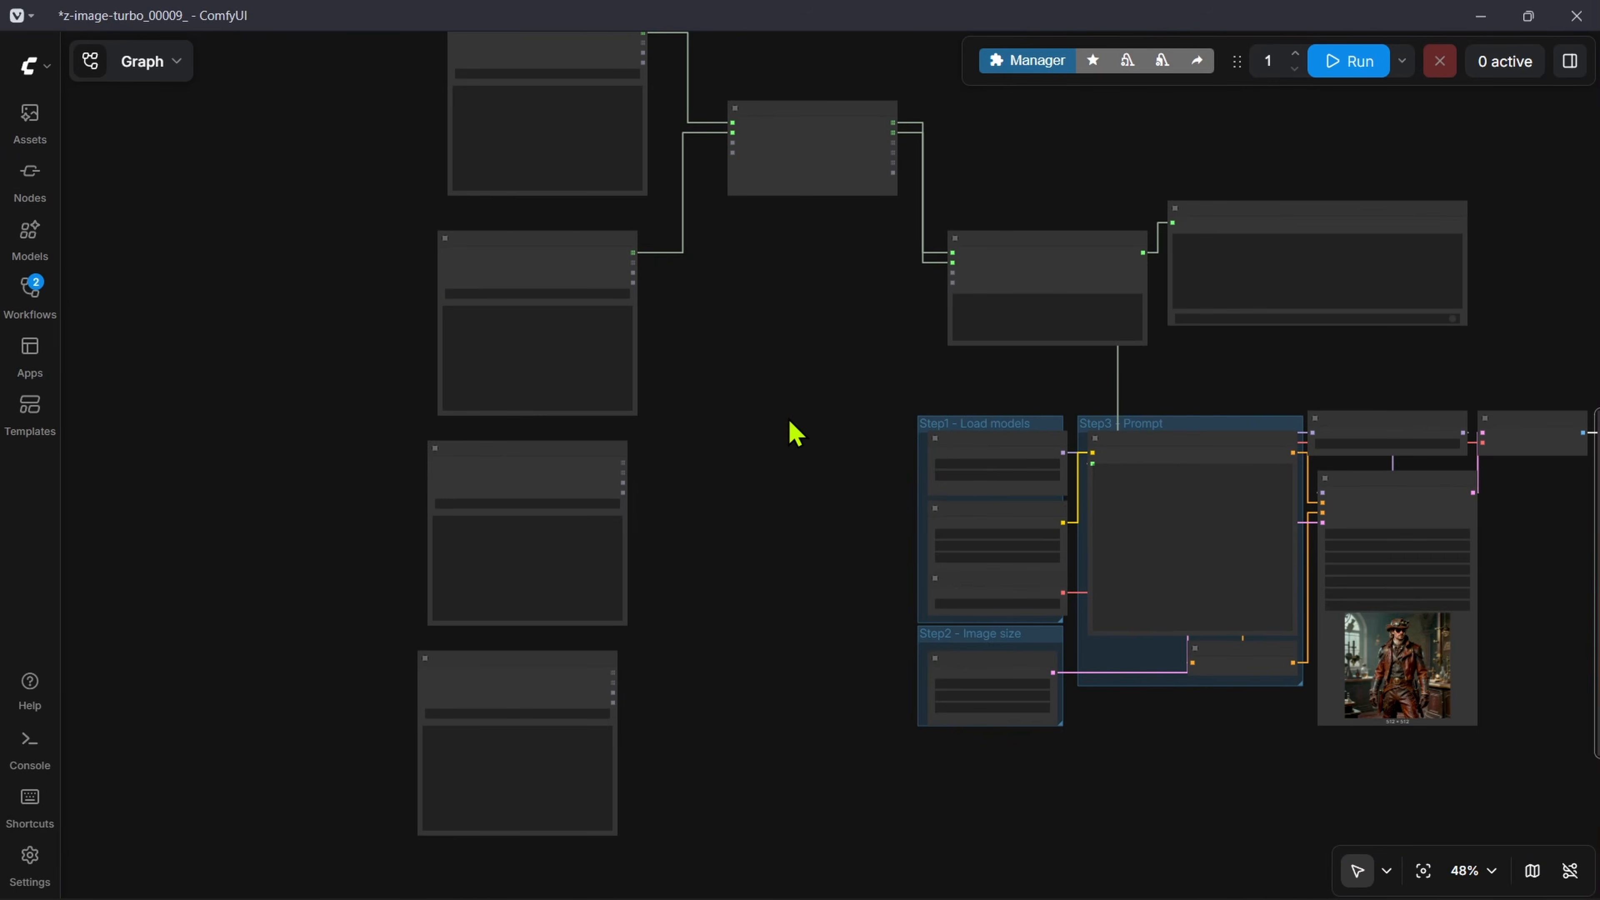
pyautogui.scroll(8, 385, 372)
pyautogui.scroll(-10, 732, 371)
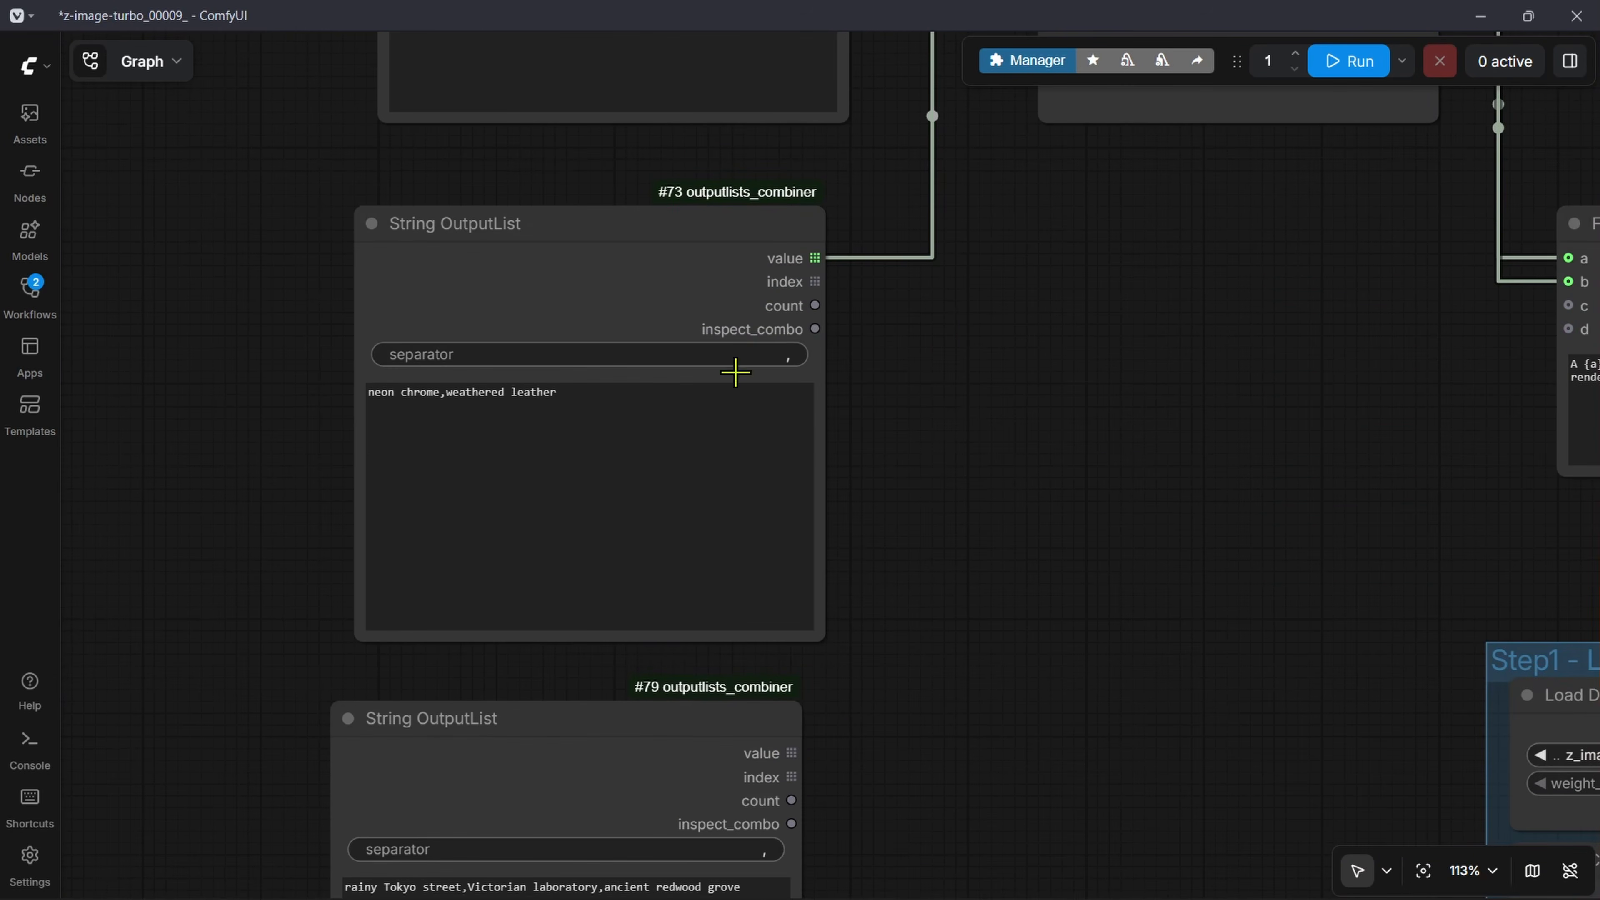
pyautogui.scroll(12, 665, 636)
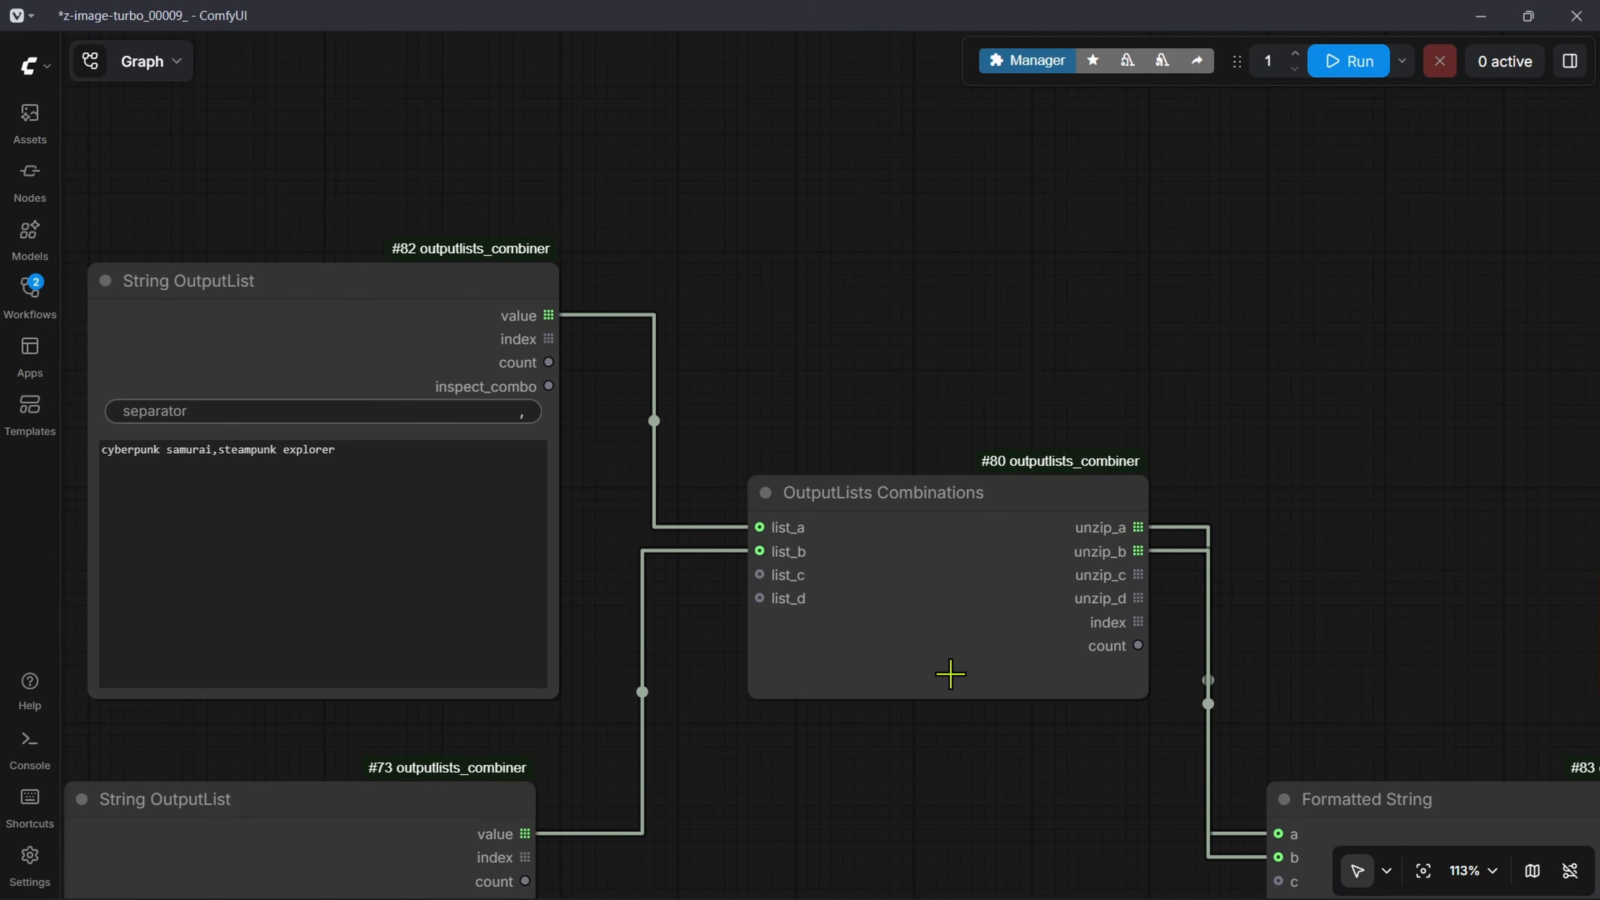
pyautogui.scroll(-6, 950, 671)
pyautogui.moveTo(984, 560); pyautogui.dragTo(685, 344)
pyautogui.moveTo(1367, 673); pyautogui.dragTo(1004, 502)
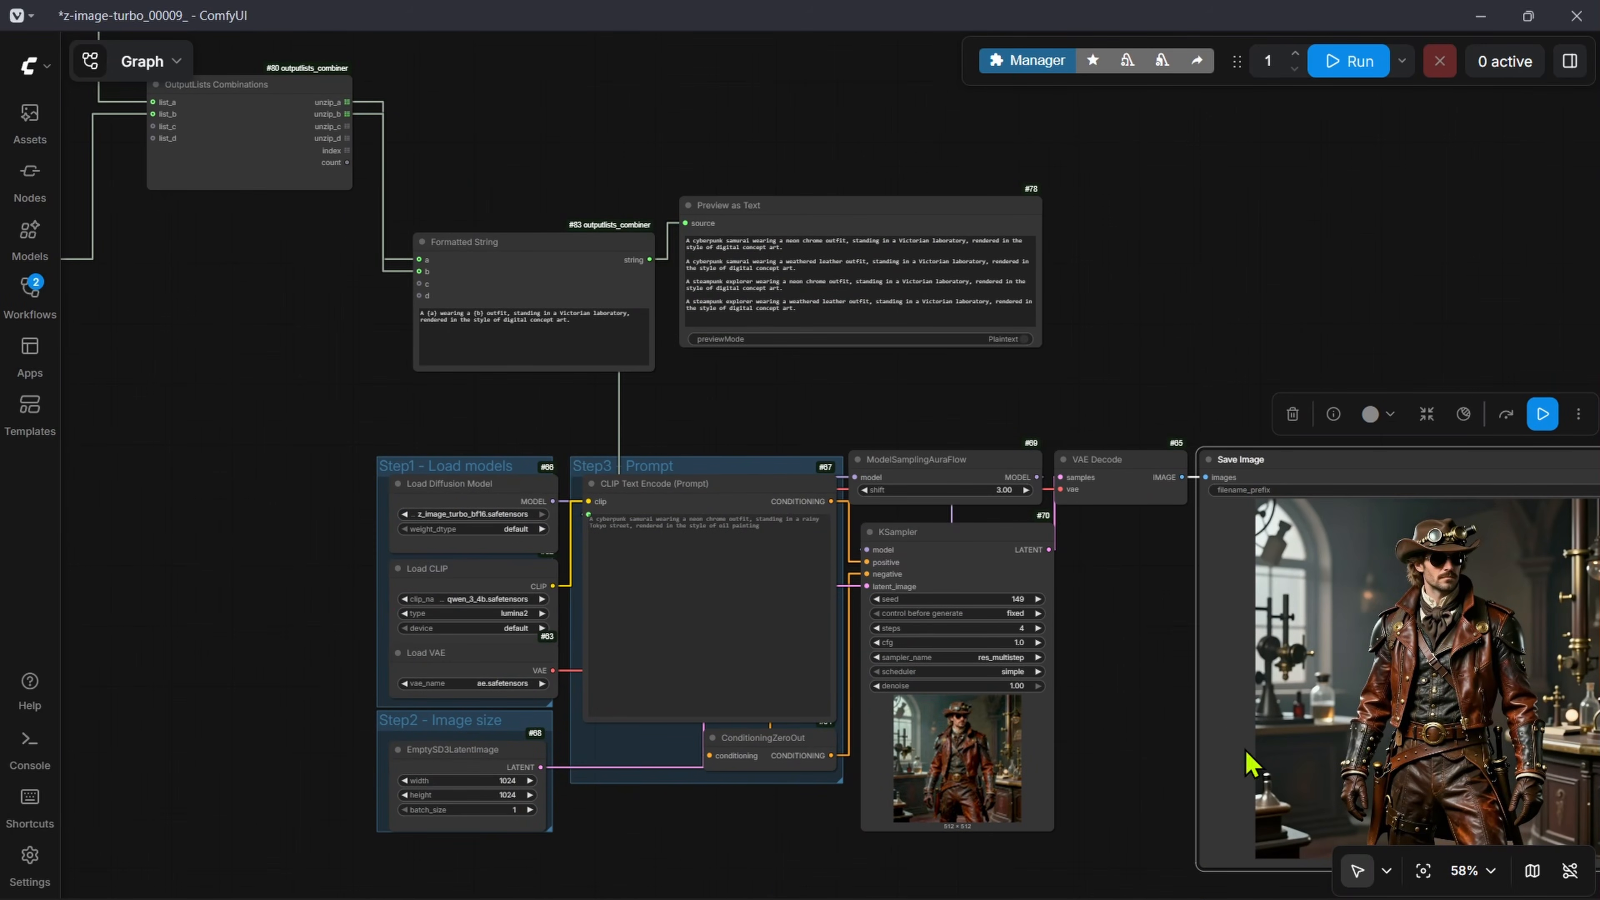
pyautogui.moveTo(325, 433); pyautogui.dragTo(668, 463)
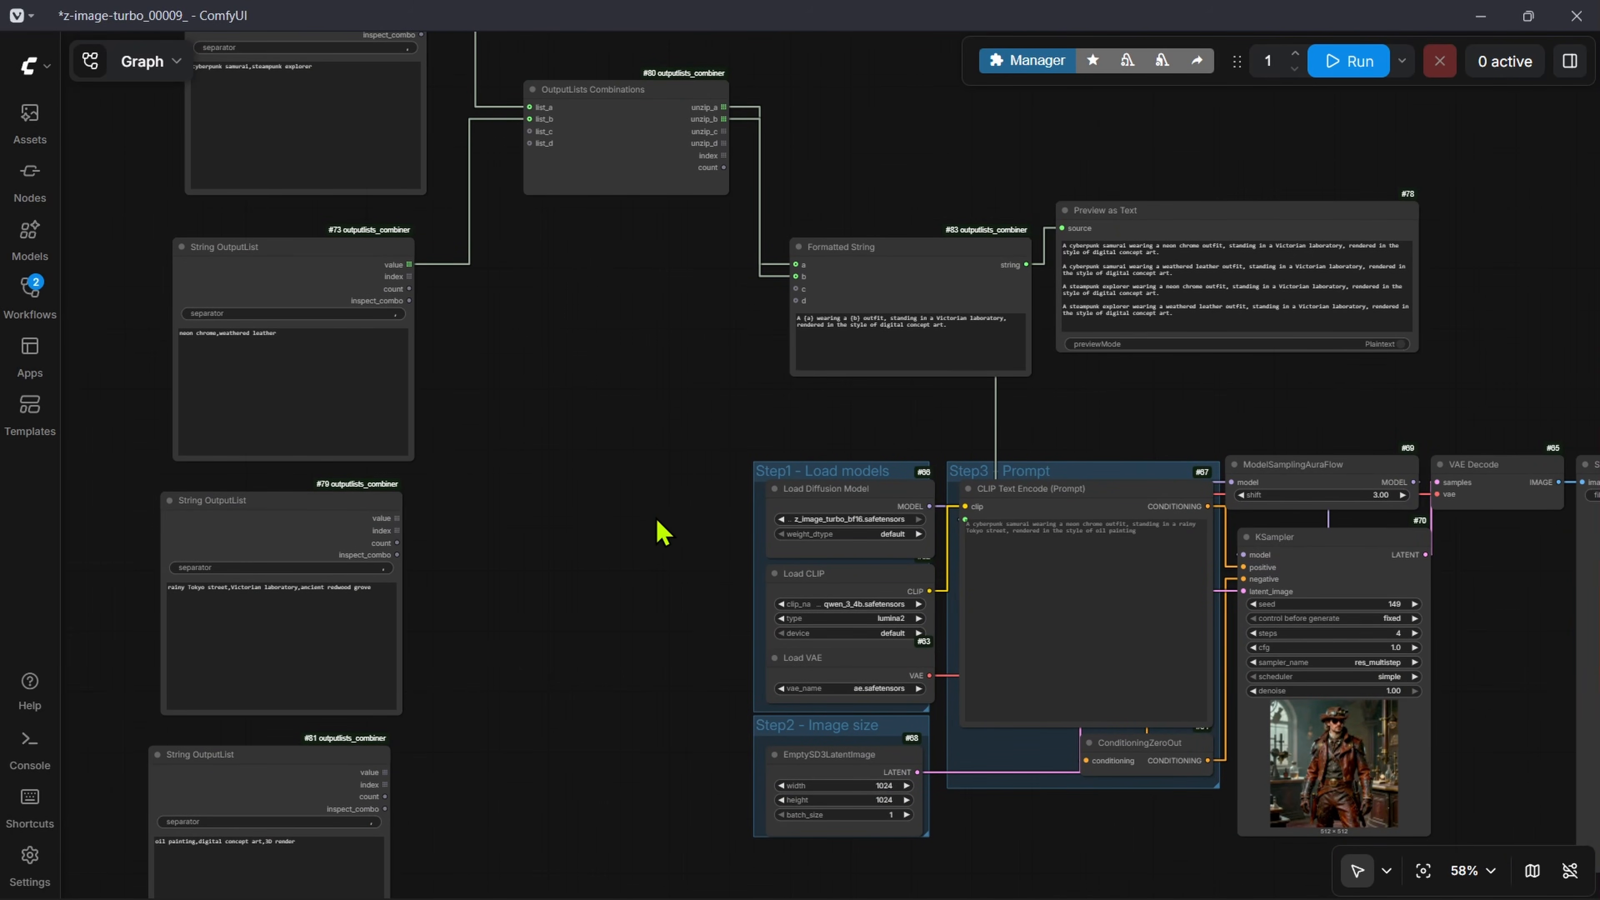
pyautogui.moveTo(657, 528); pyautogui.dragTo(929, 726)
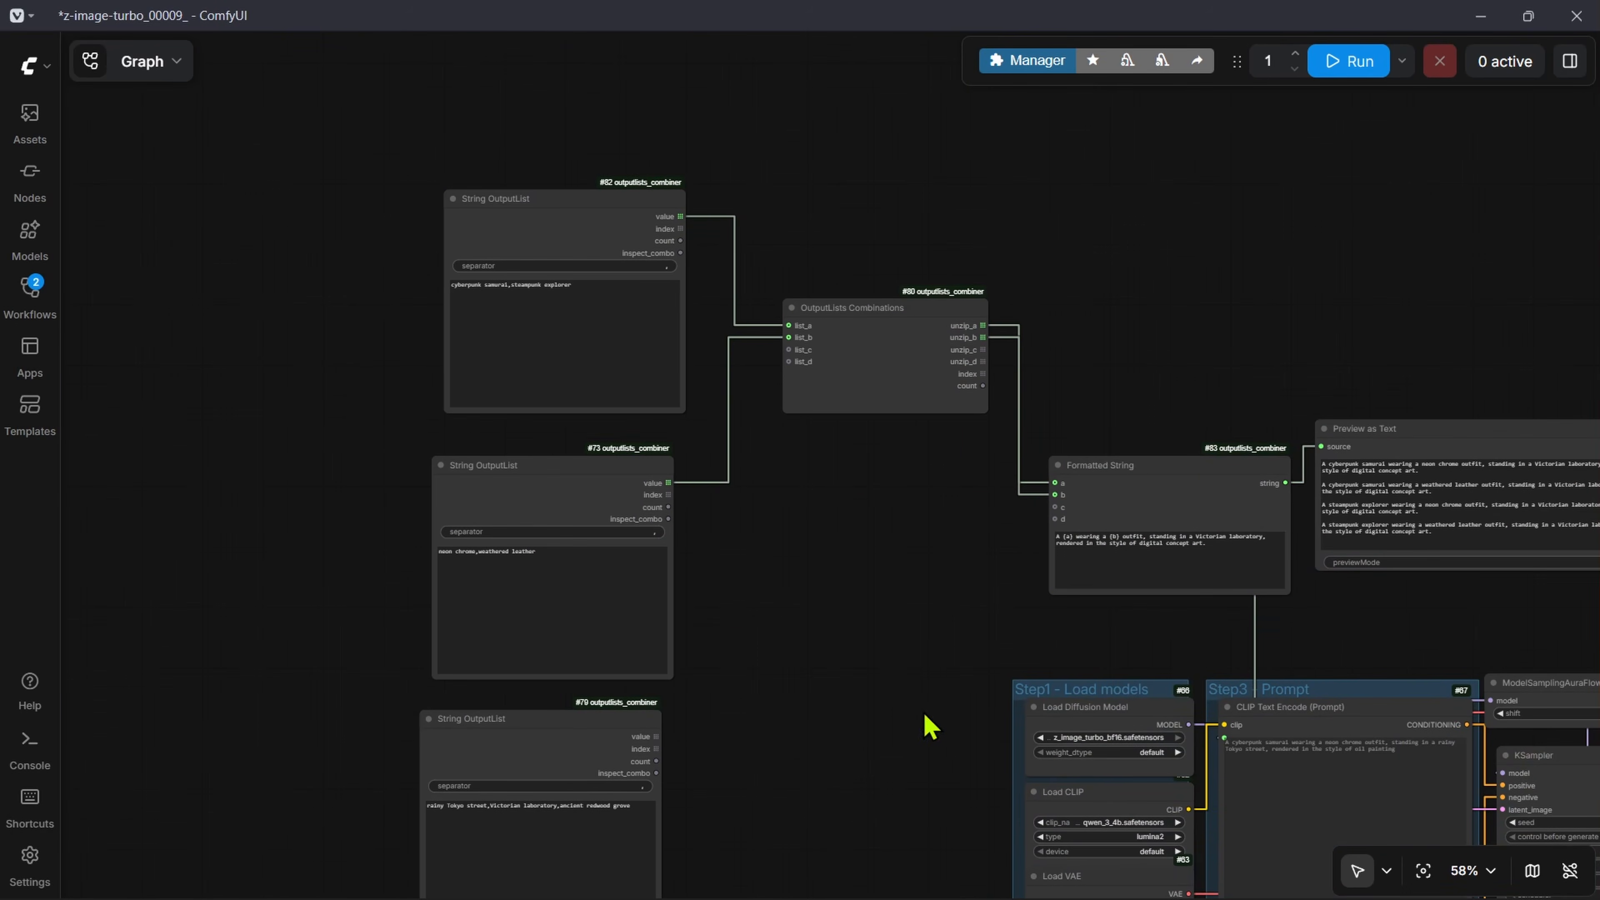
pyautogui.moveTo(1030, 730); pyautogui.dragTo(699, 259)
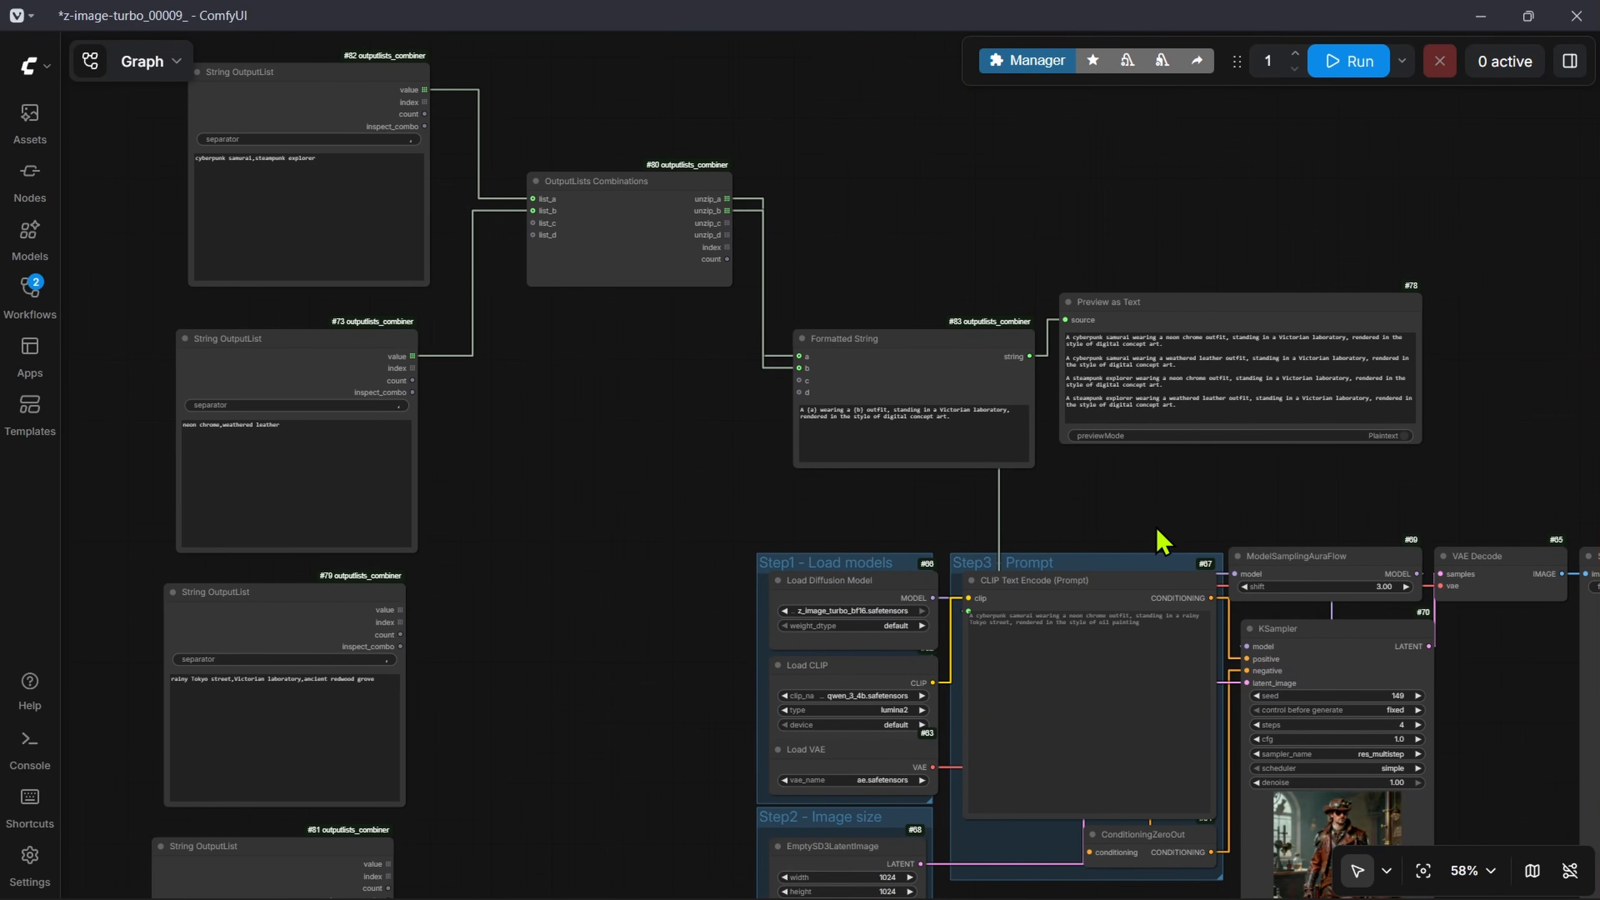
pyautogui.moveTo(1122, 293); pyautogui.dragTo(1000, 469)
pyautogui.moveTo(996, 254); pyautogui.dragTo(1012, 364)
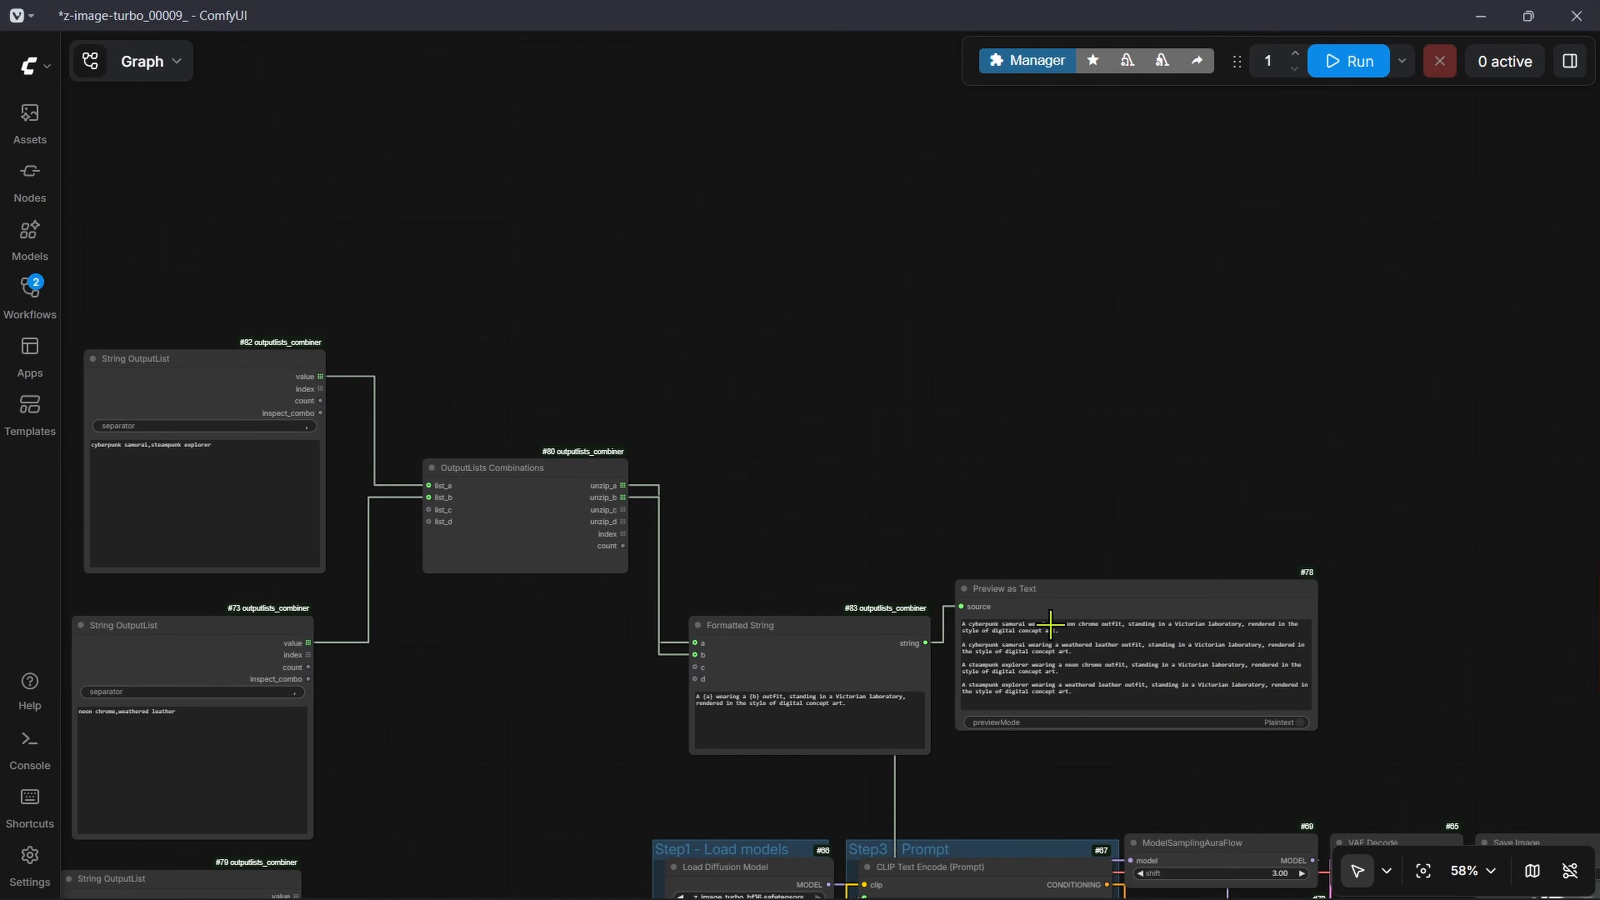
# Step: Add two more Preview as Text nodes, connect them to OutputLists Combinations' unzip_a and unzip_b outputs, and run the workflow
pyautogui.keyDown('alt'); pyautogui.moveTo(1090, 595); pyautogui.dragTo(1003, 414); pyautogui.keyUp('alt')
pyautogui.scroll(6, 800, 422)
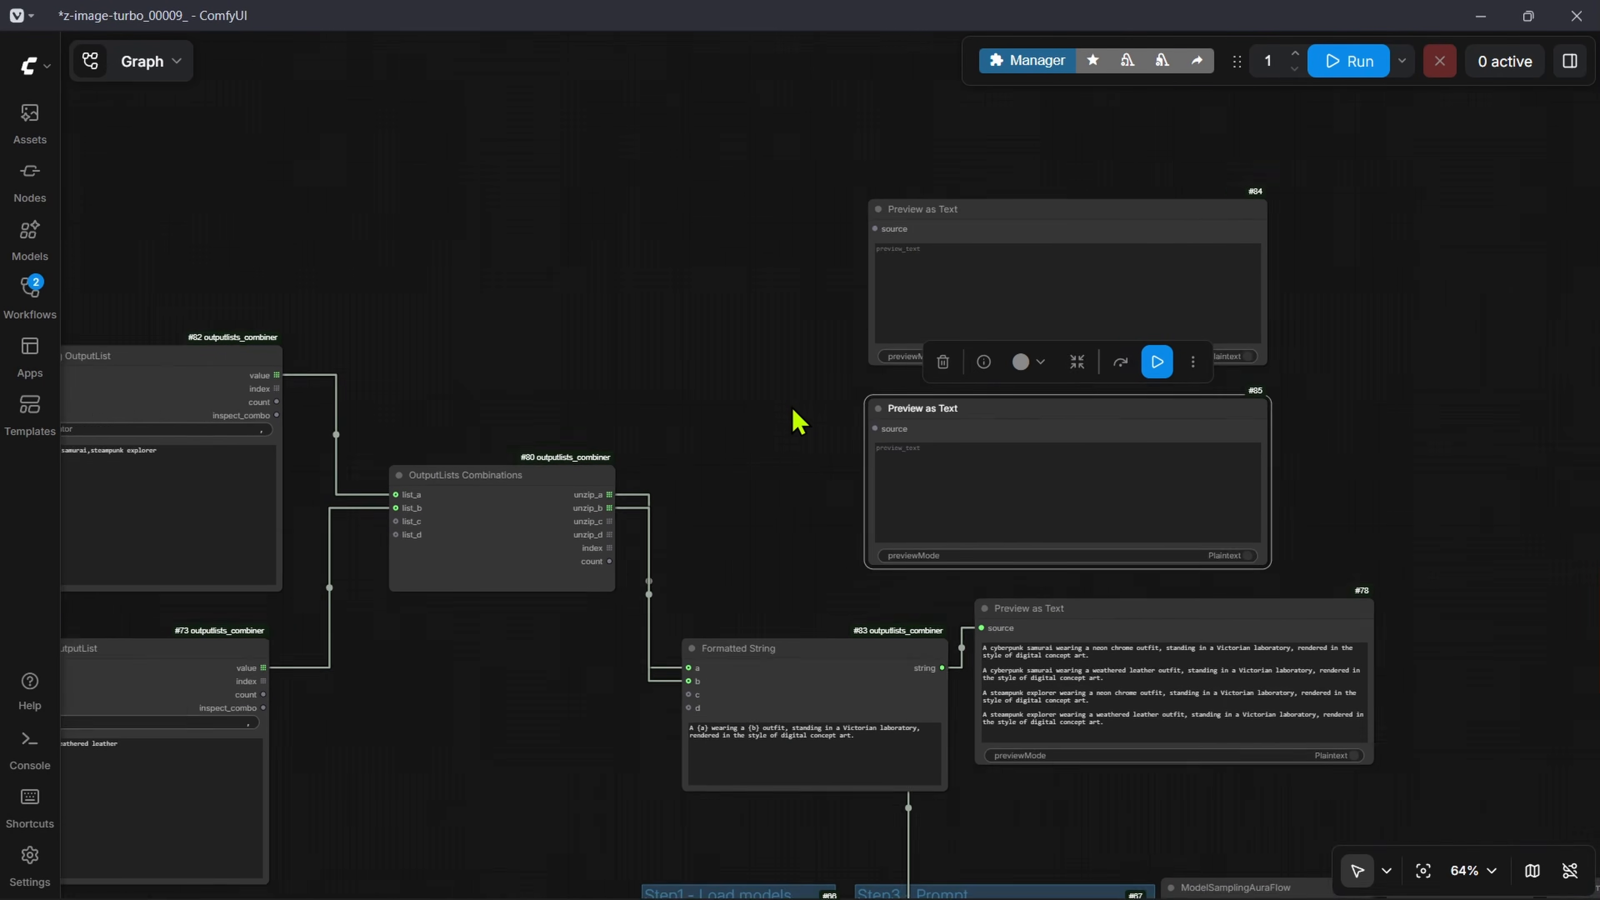
pyautogui.moveTo(501, 542); pyautogui.dragTo(930, 123)
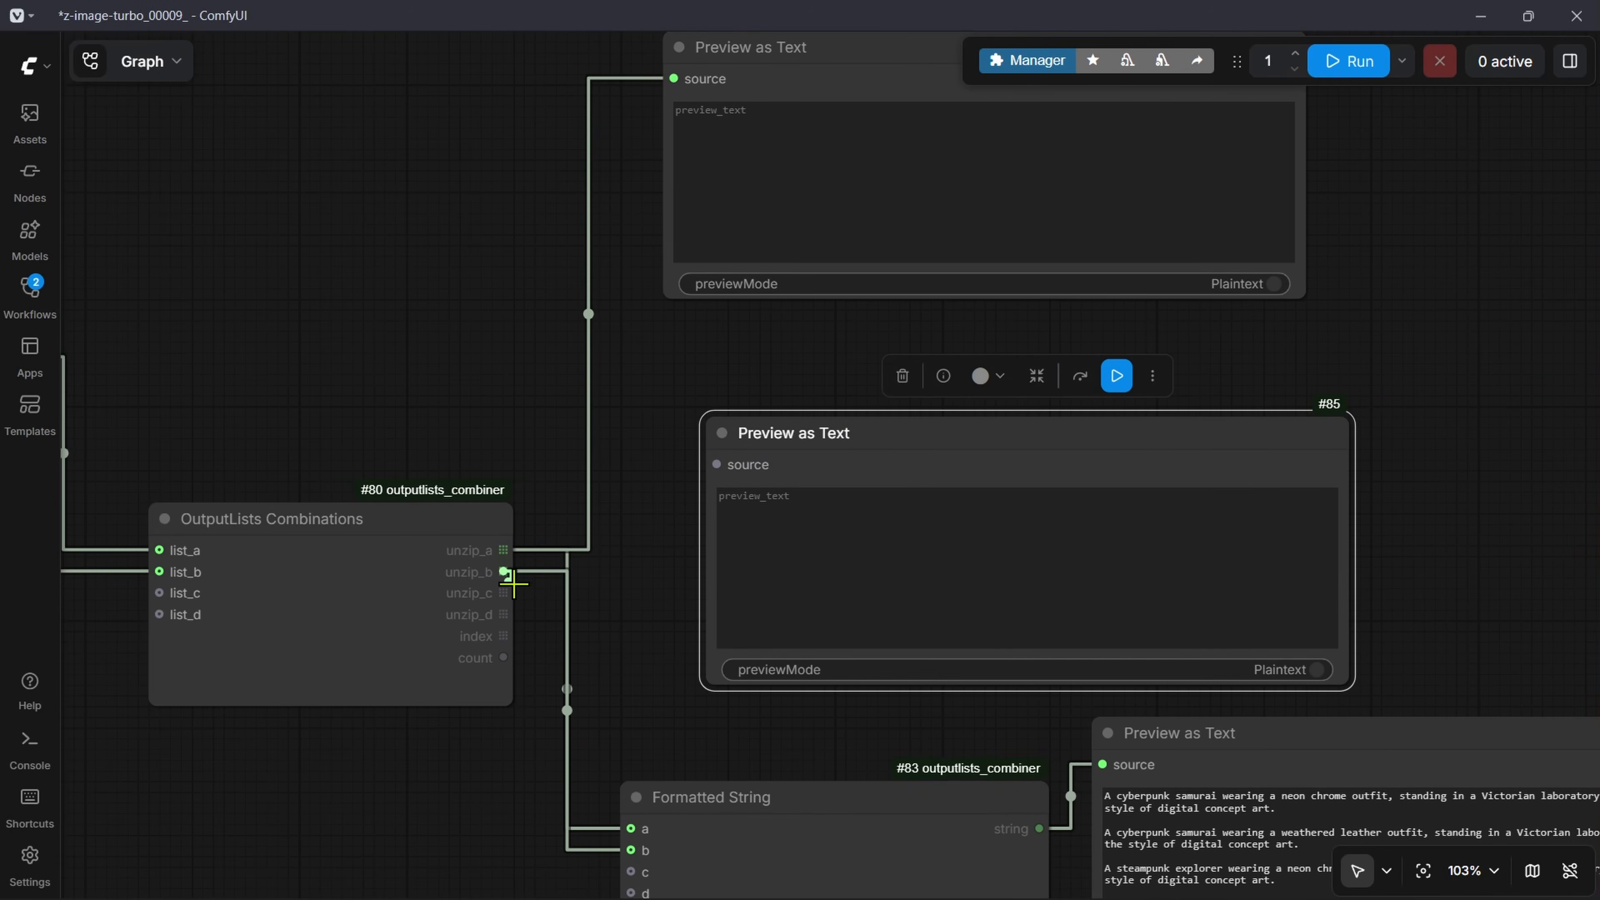
pyautogui.moveTo(503, 572); pyautogui.dragTo(938, 475)
pyautogui.hotkey('ctrl', 'Return')
pyautogui.moveTo(1443, 476); pyautogui.dragTo(1407, 575)
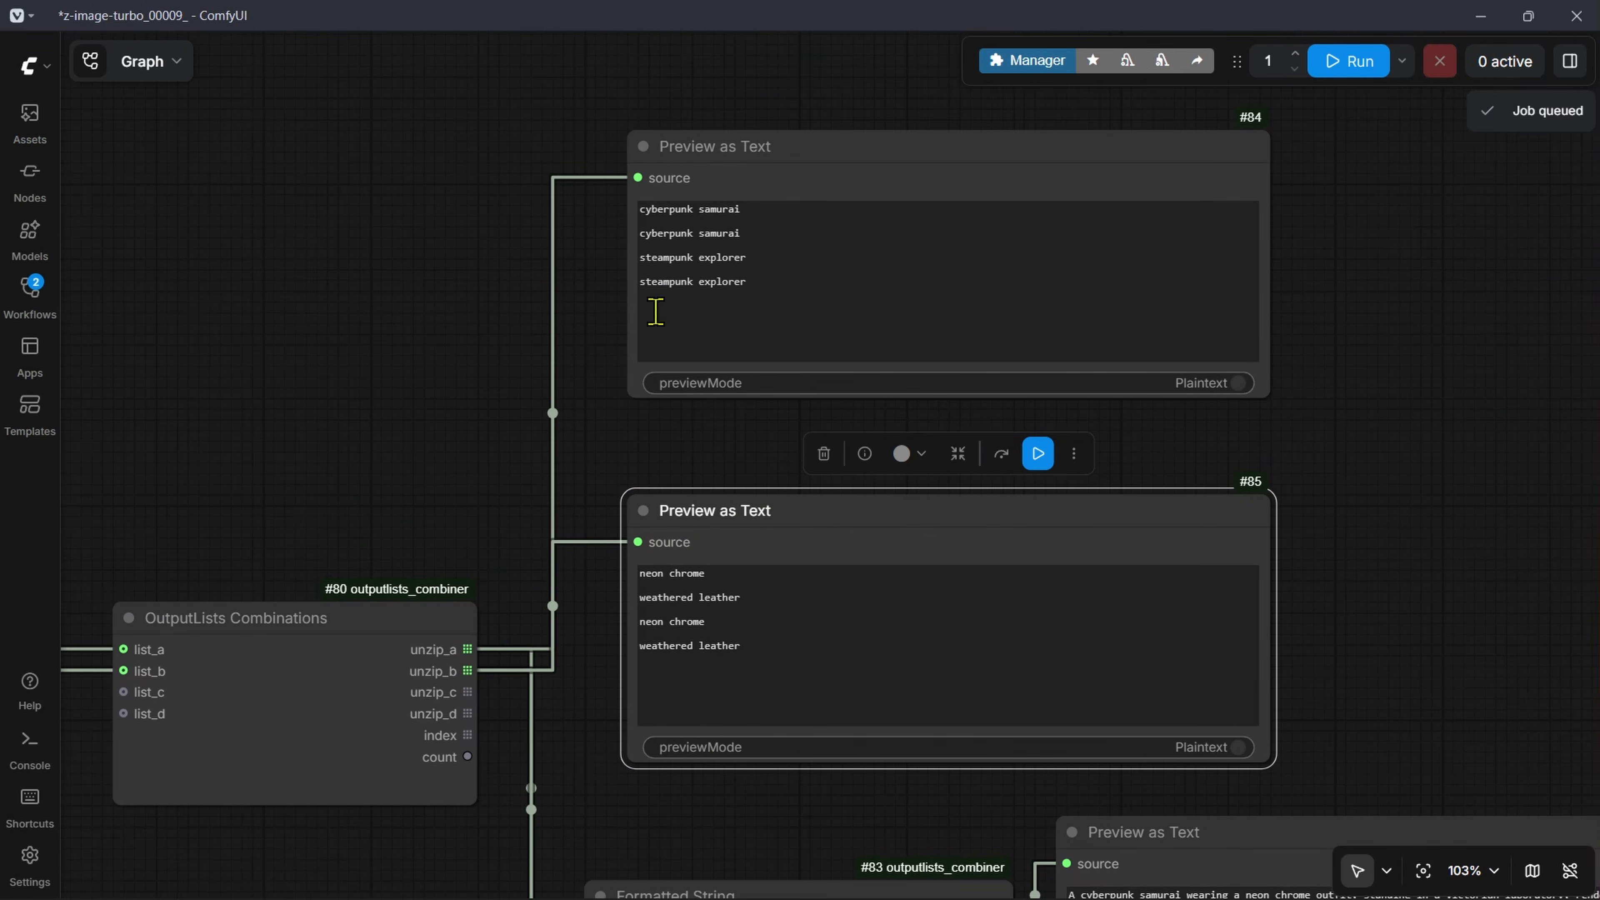
# Step: Examine the lists from unzip_a and unzip_b in the two new Preview as Text nodes against the OutputLists Combinations inputs
pyautogui.moveTo(380, 356); pyautogui.dragTo(662, 238)
pyautogui.scroll(1, 693, 573)
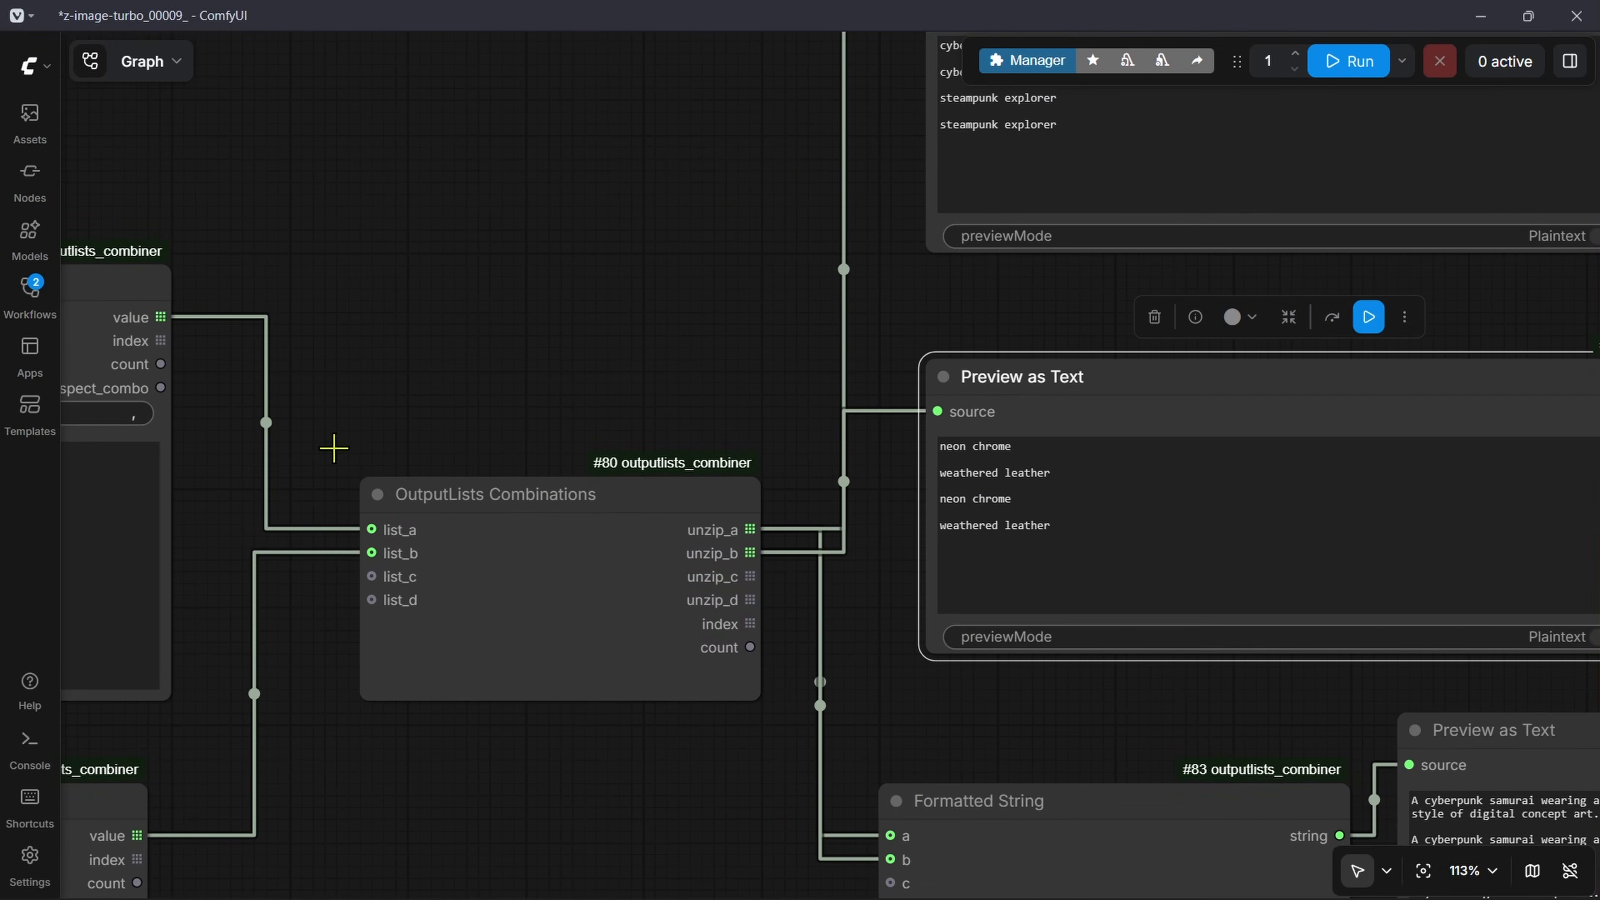
pyautogui.moveTo(232, 405); pyautogui.dragTo(697, 412)
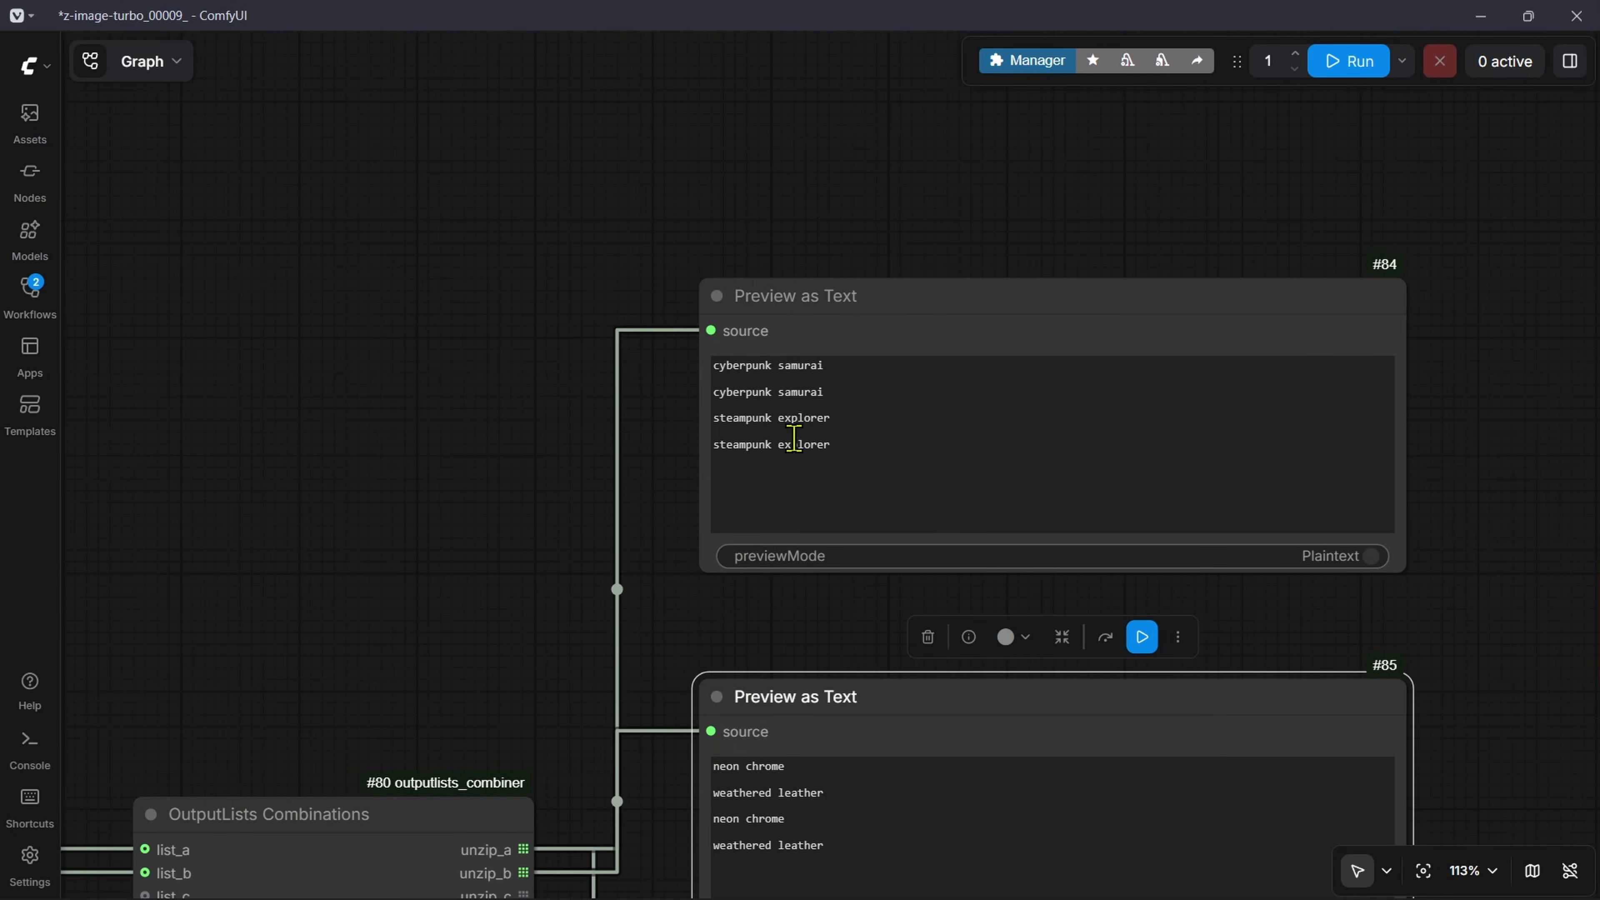
pyautogui.scroll(6, 825, 403)
pyautogui.moveTo(862, 481); pyautogui.dragTo(622, 334)
pyautogui.scroll(-5, 340, 554)
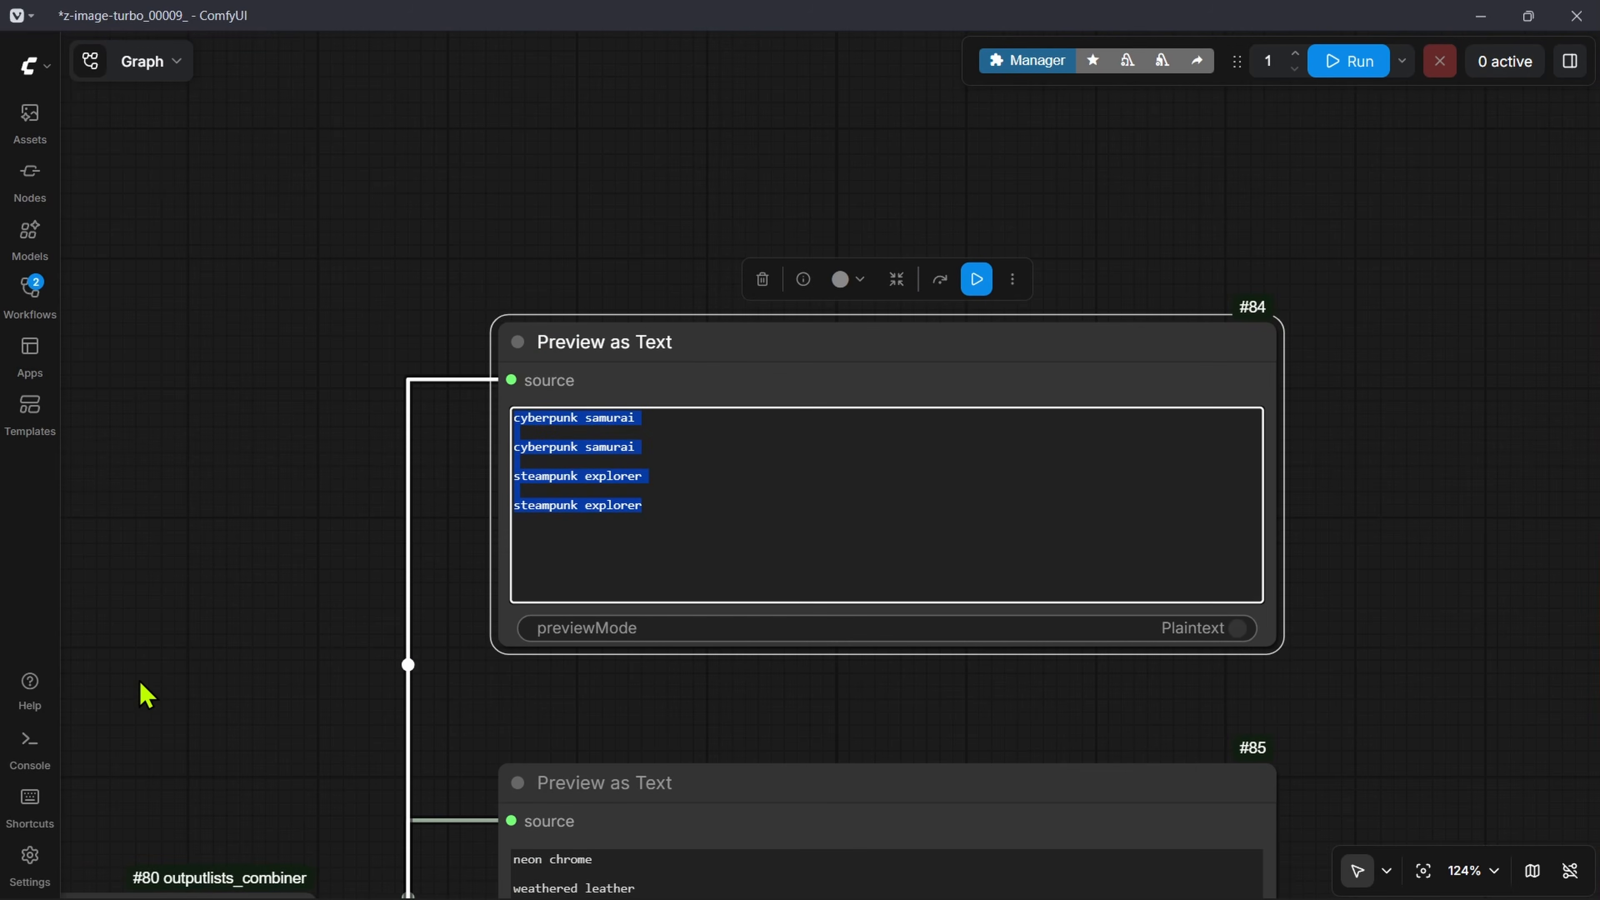
pyautogui.moveTo(140, 683); pyautogui.dragTo(1100, 14)
pyautogui.moveTo(1128, 371); pyautogui.dragTo(359, 781)
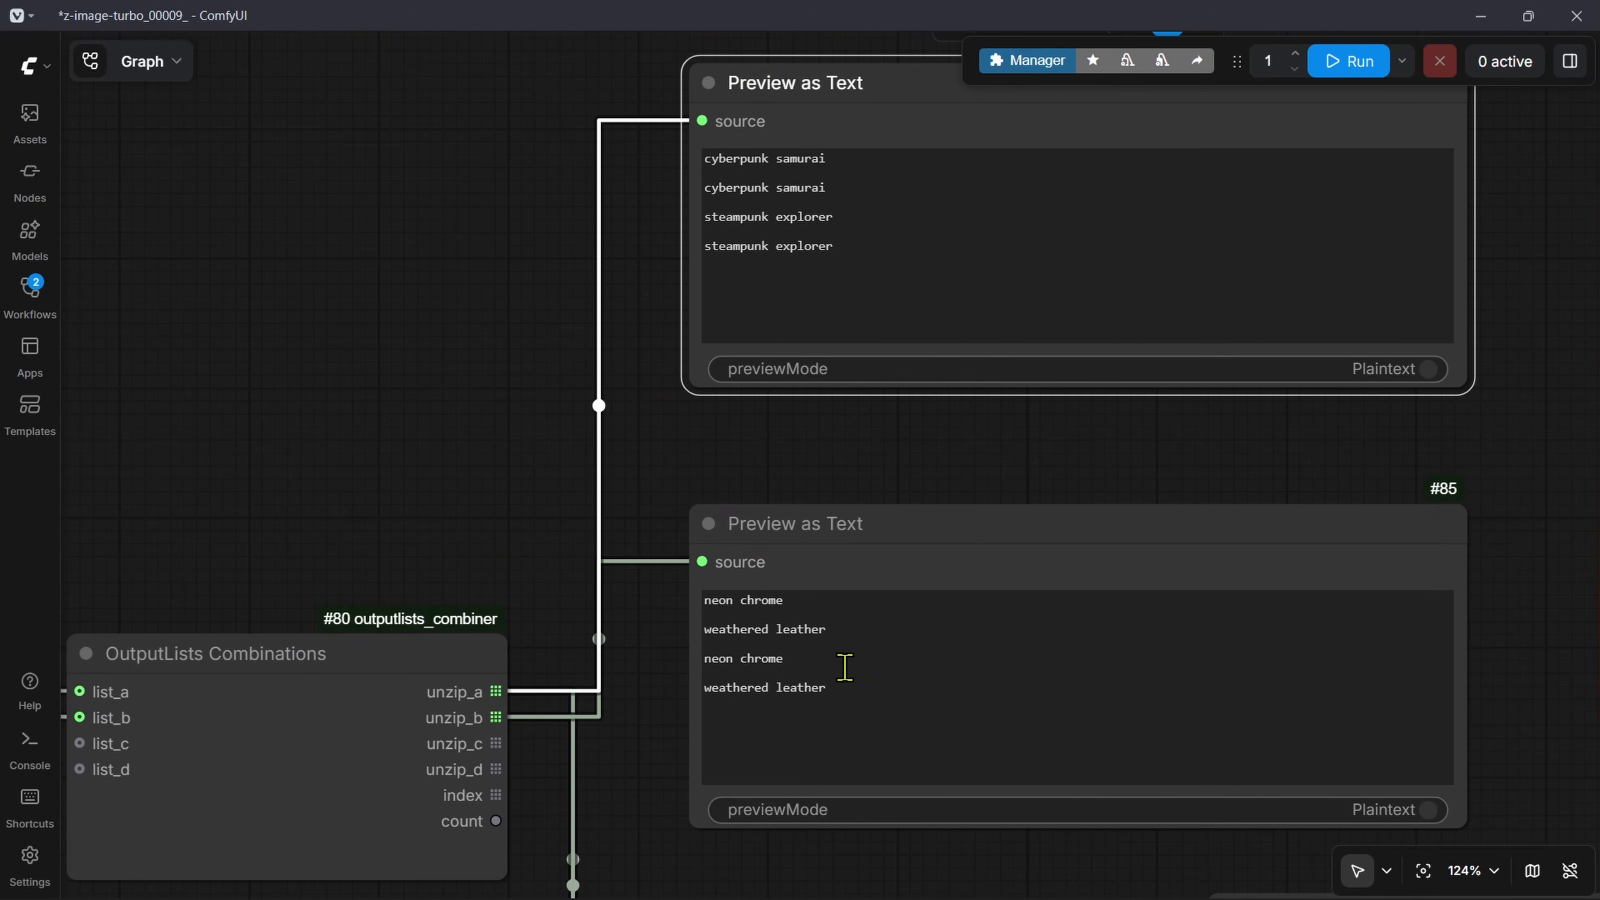
pyautogui.moveTo(858, 685); pyautogui.dragTo(682, 581)
pyautogui.click(625, 561)
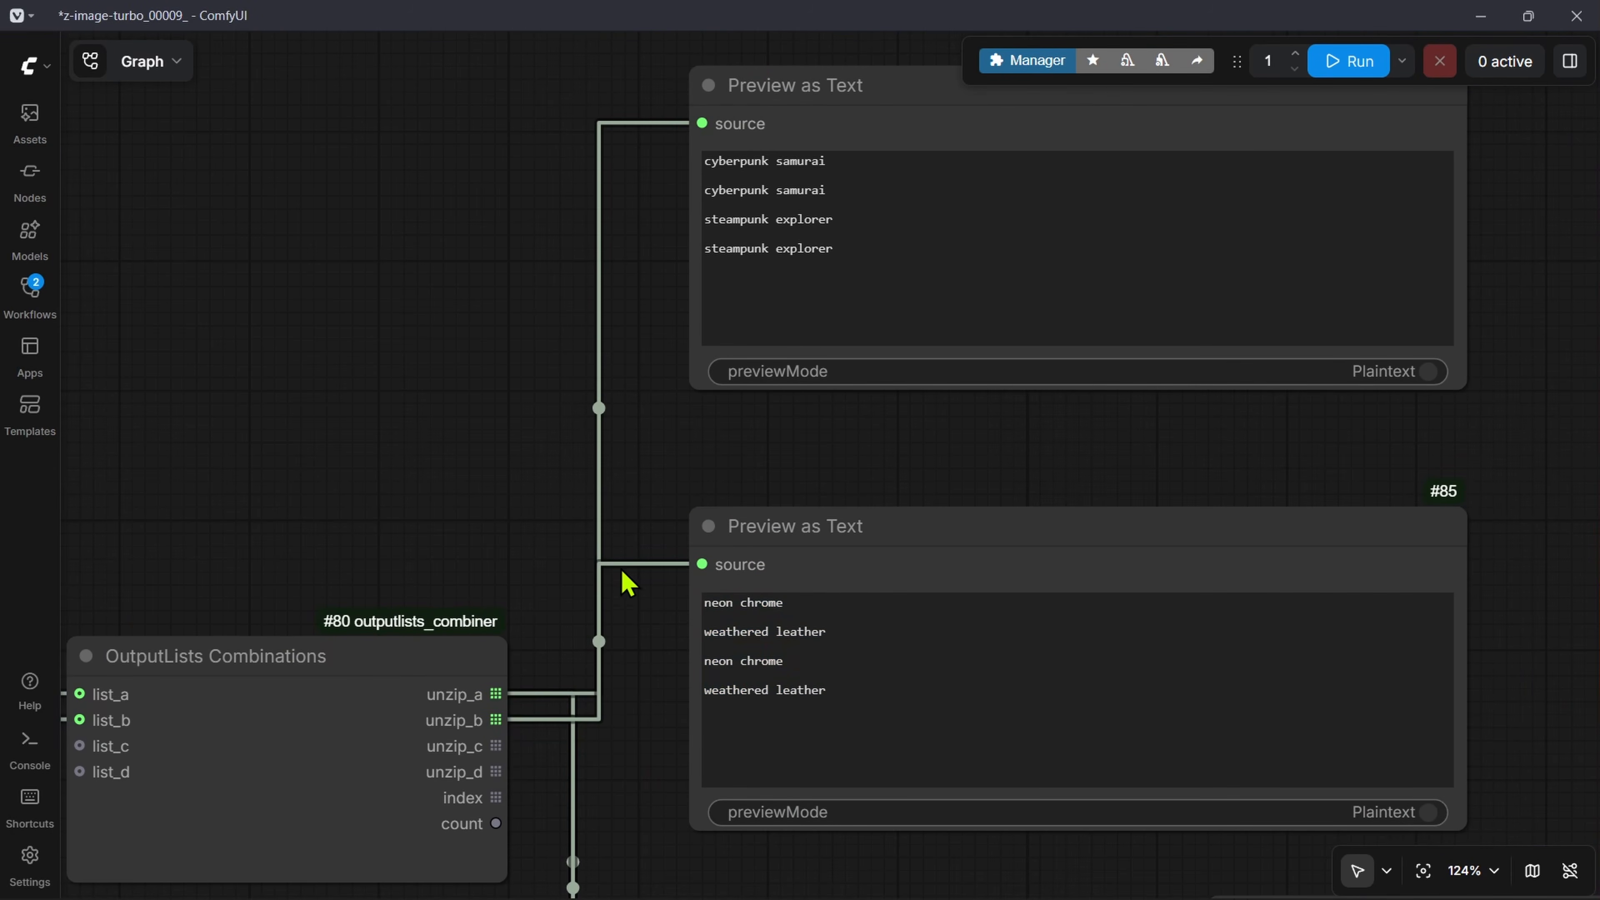
pyautogui.scroll(-3, 601, 589)
pyautogui.scroll(2, 800, 310)
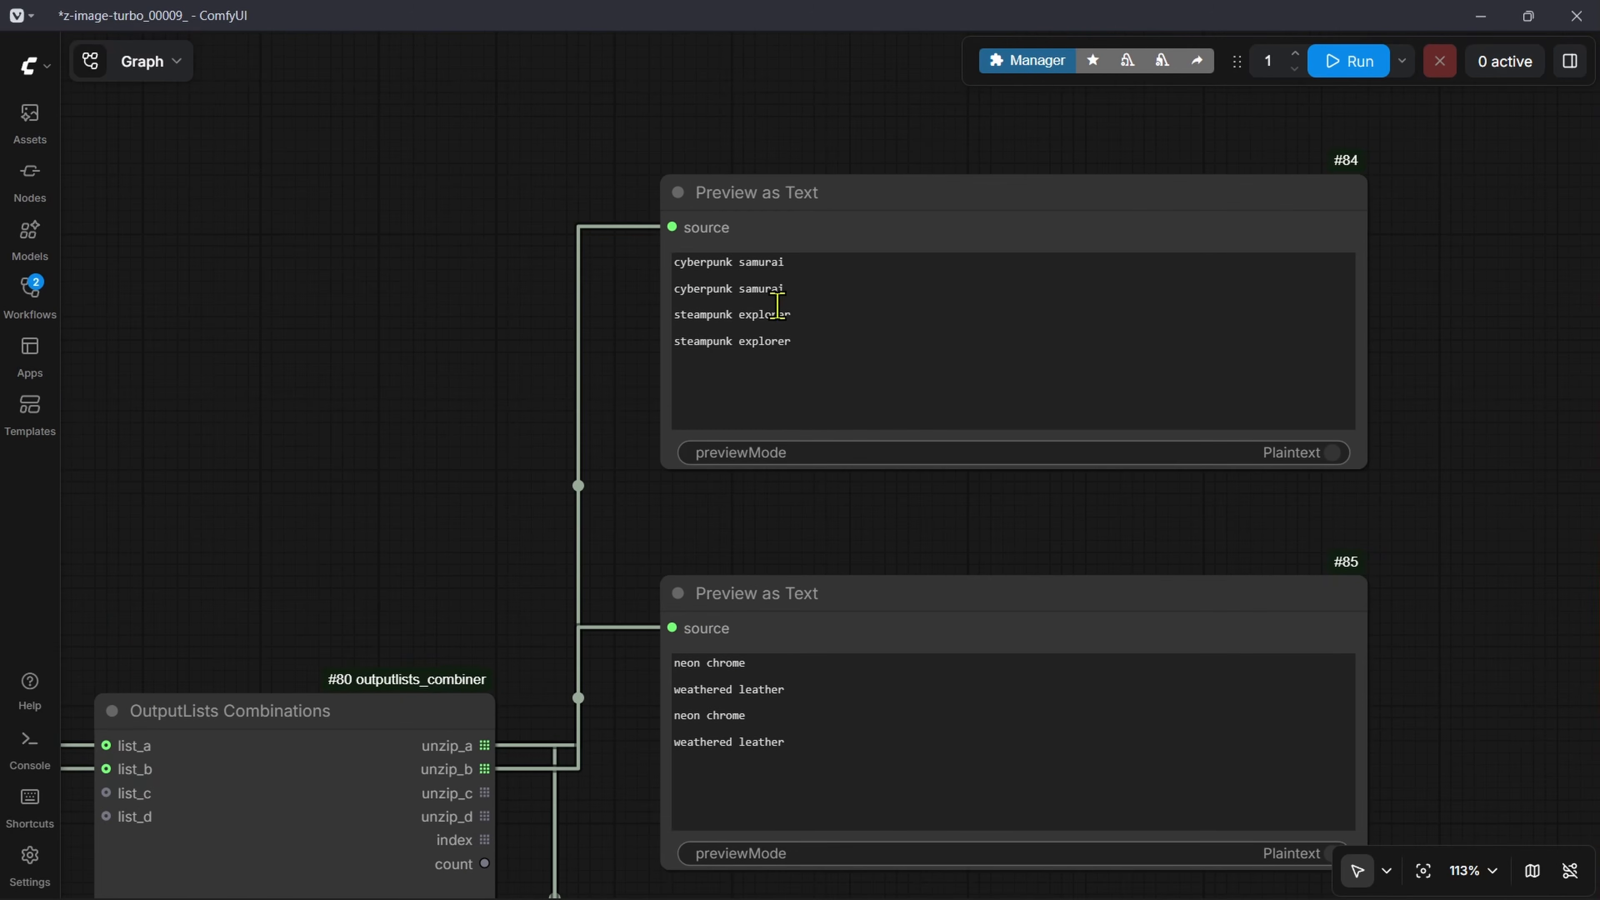
# Step: Compare the two preview lists line by line, matching each character entry with the outfit entry at the same position
pyautogui.moveTo(785, 262); pyautogui.dragTo(646, 274)
pyautogui.moveTo(746, 662); pyautogui.dragTo(645, 674)
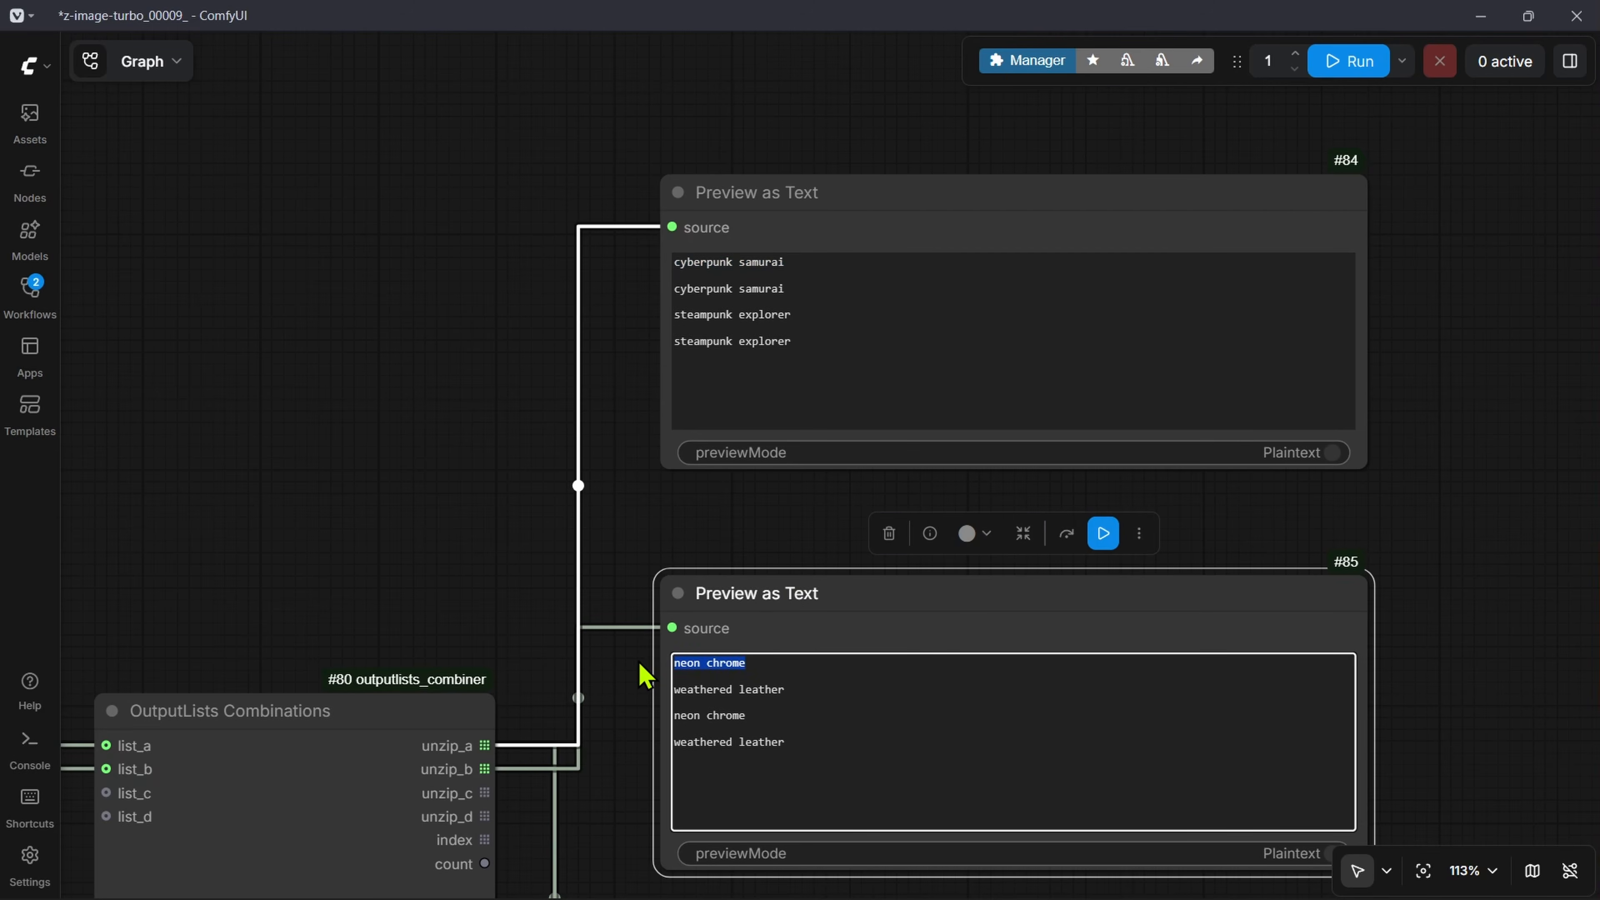
pyautogui.moveTo(785, 289); pyautogui.dragTo(655, 263)
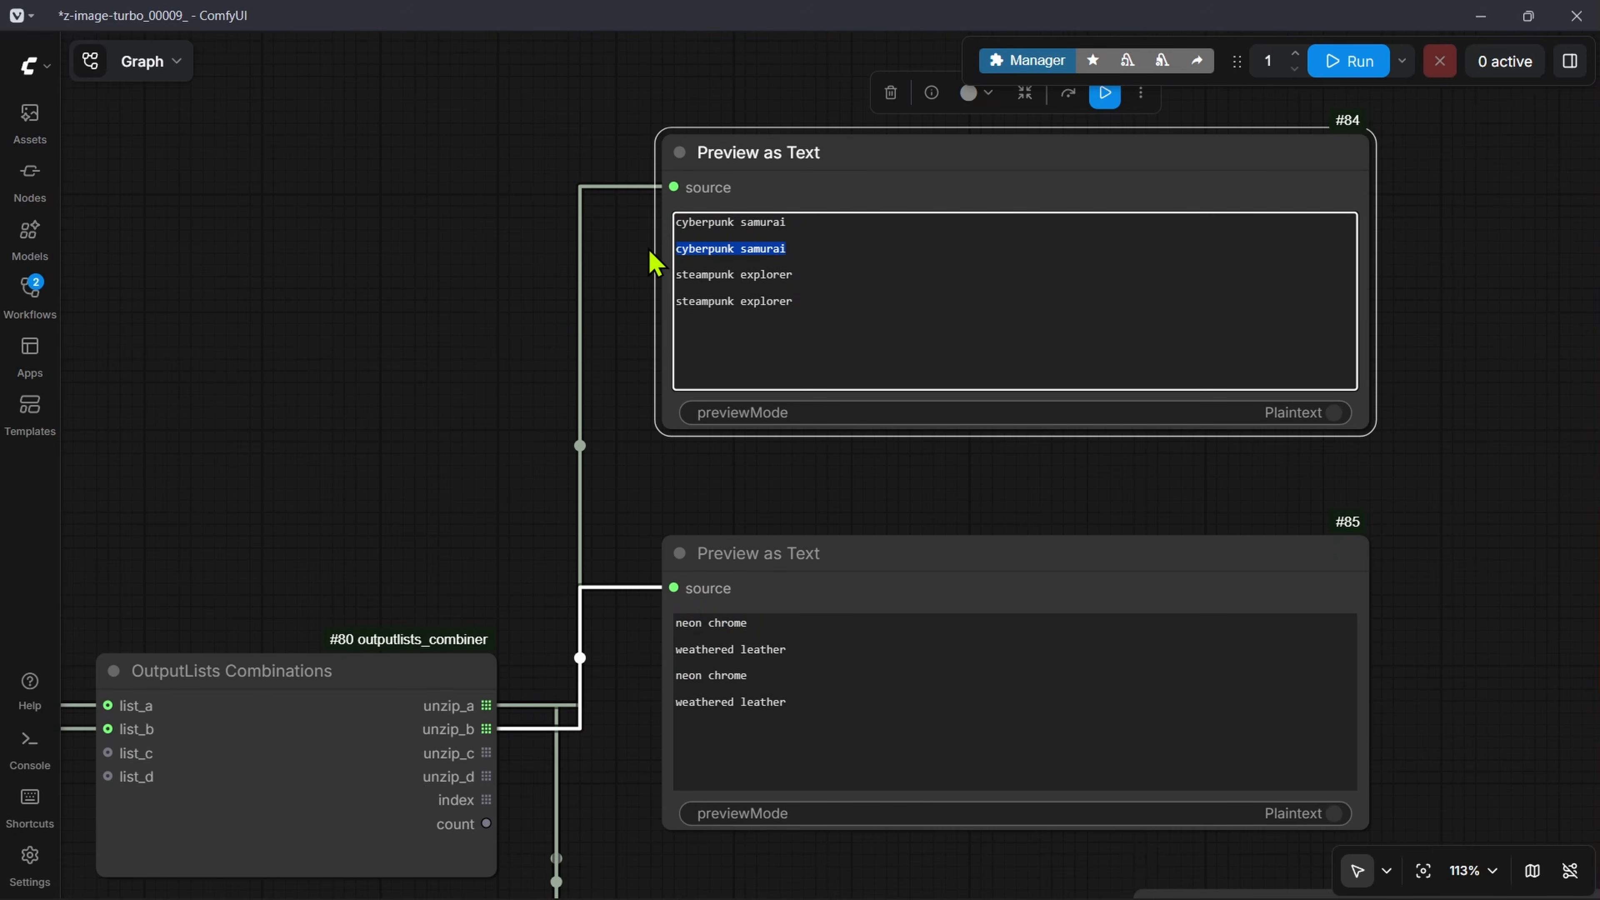
pyautogui.moveTo(806, 658); pyautogui.dragTo(661, 658)
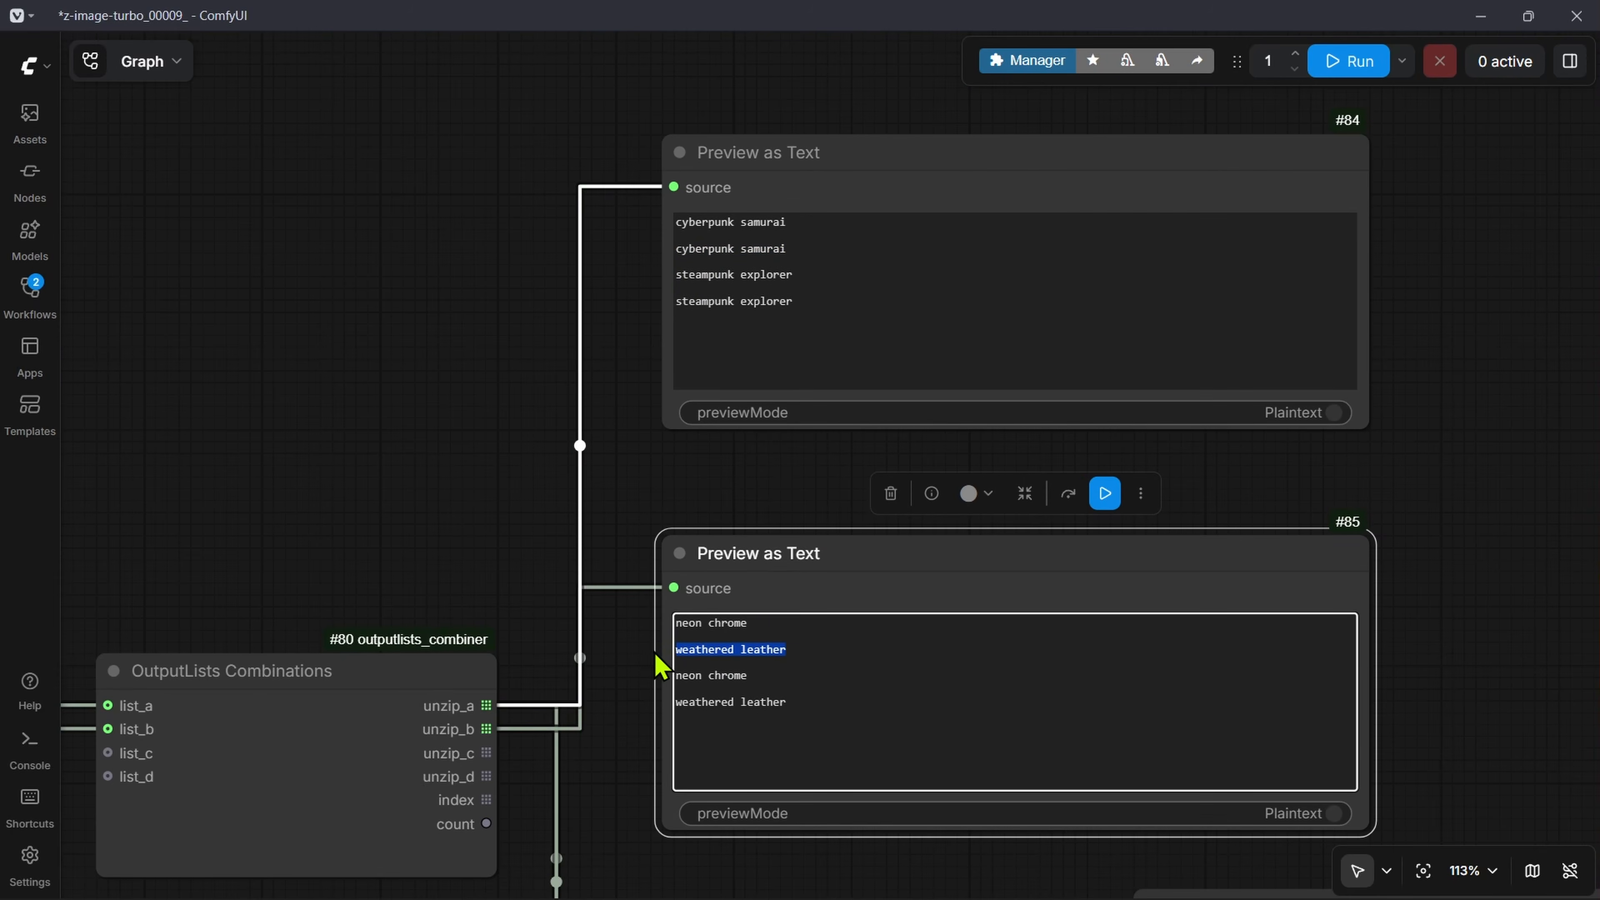
pyautogui.moveTo(788, 274); pyautogui.dragTo(641, 292)
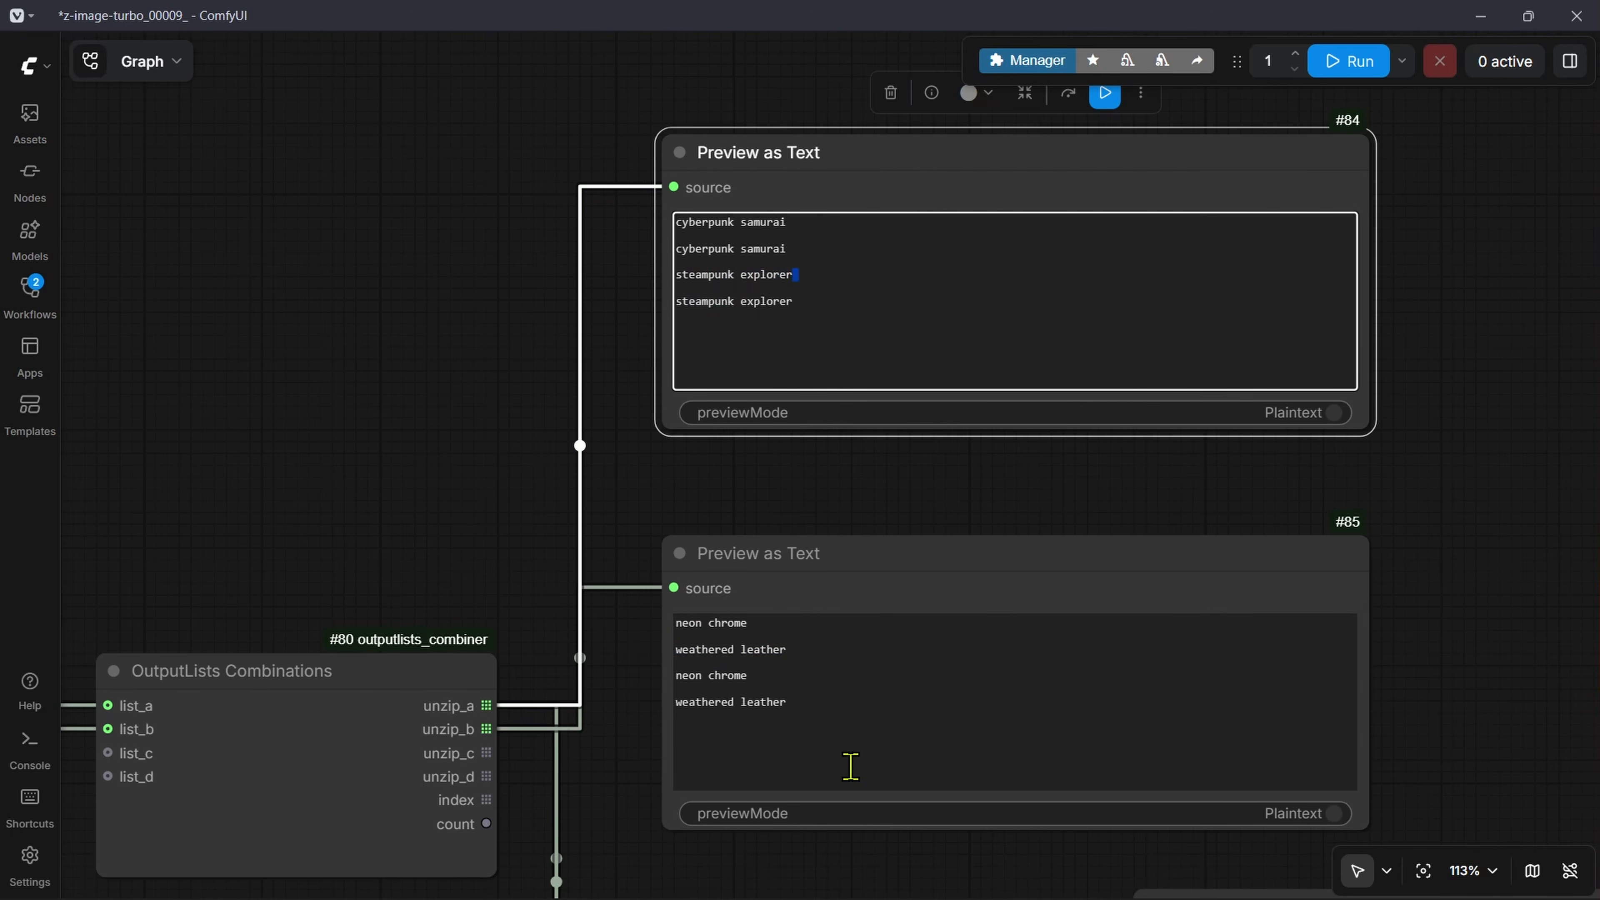
pyautogui.moveTo(792, 676); pyautogui.dragTo(646, 680)
pyautogui.moveTo(825, 302); pyautogui.dragTo(678, 303)
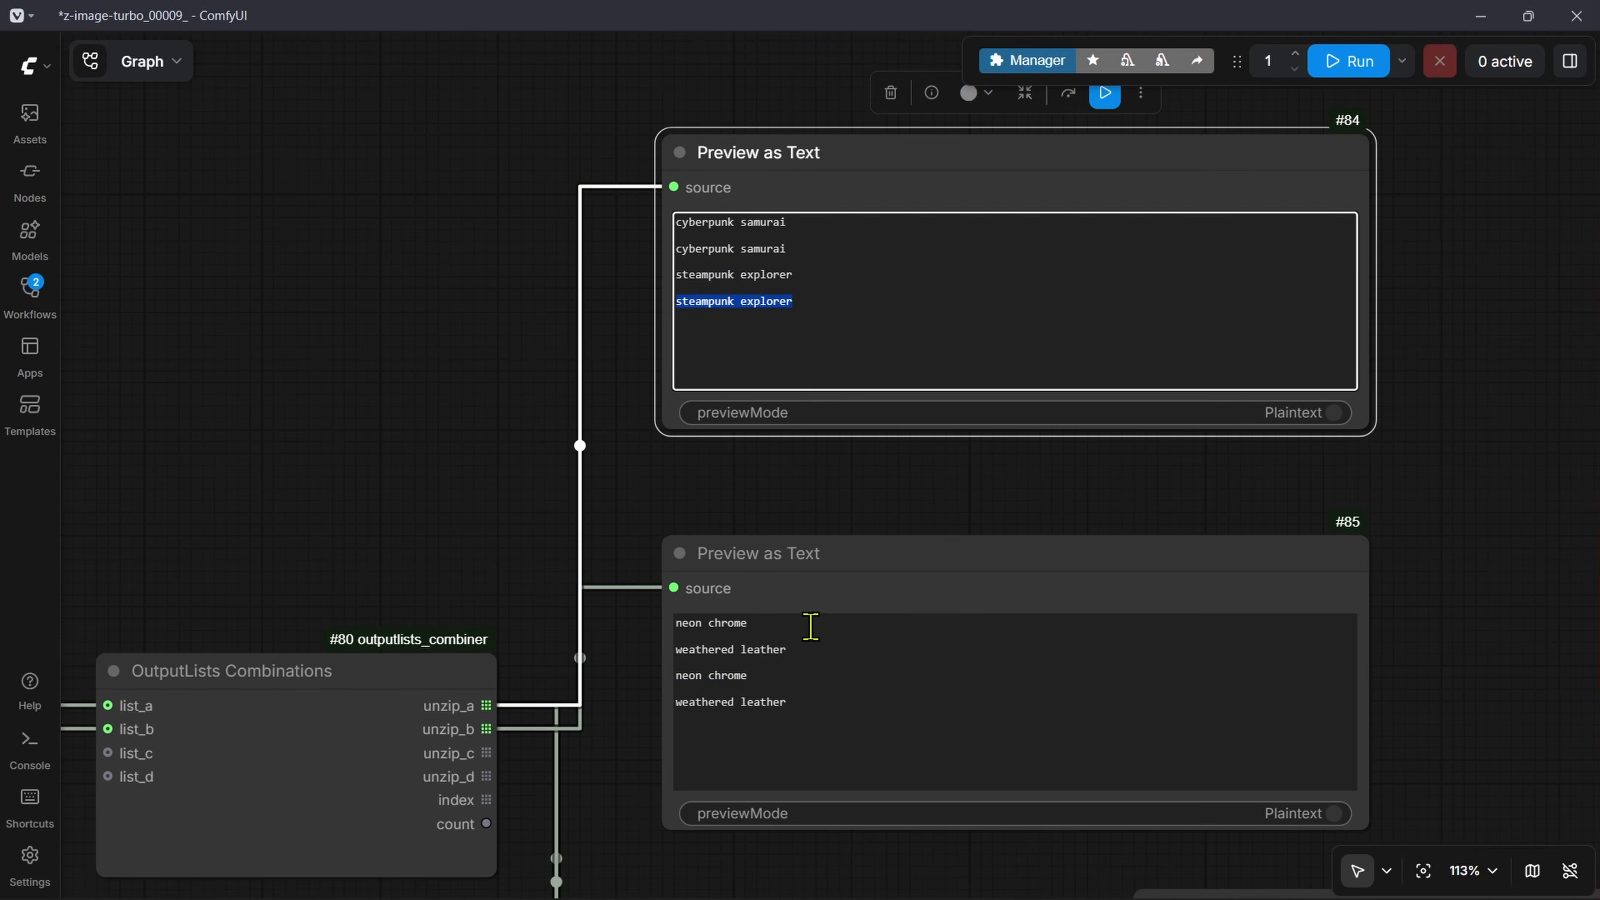
pyautogui.moveTo(602, 607); pyautogui.dragTo(602, 602)
pyautogui.scroll(3, 632, 464)
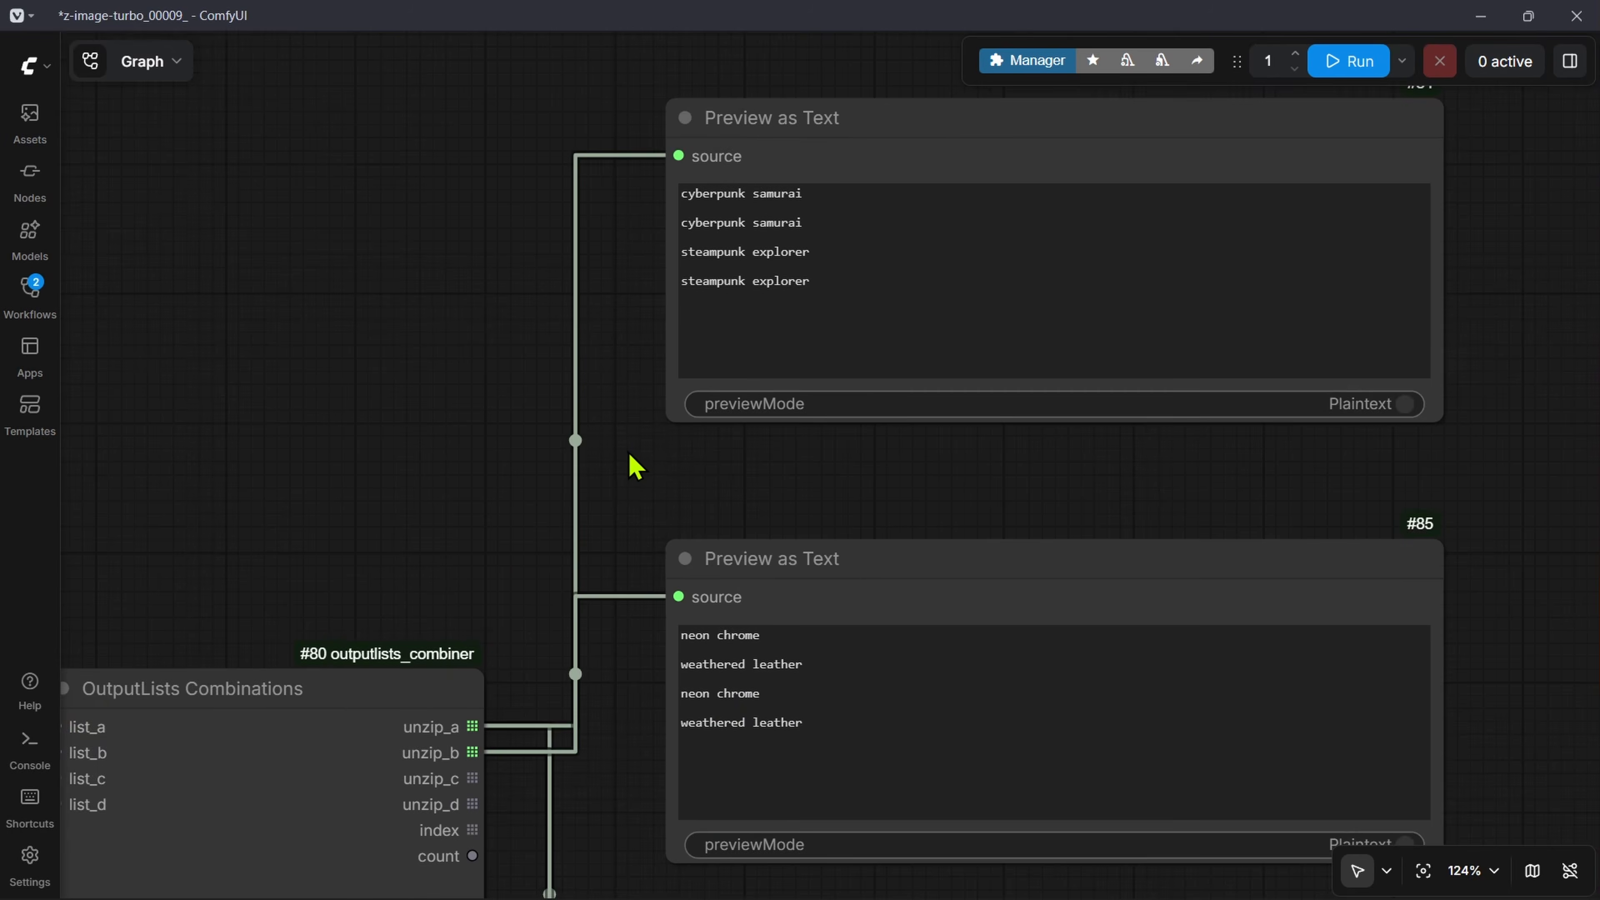
# Step: Examine the generated images in the Save Image node and the sampler_name and scheduler settings of the KSampler
pyautogui.scroll(-12, 632, 392)
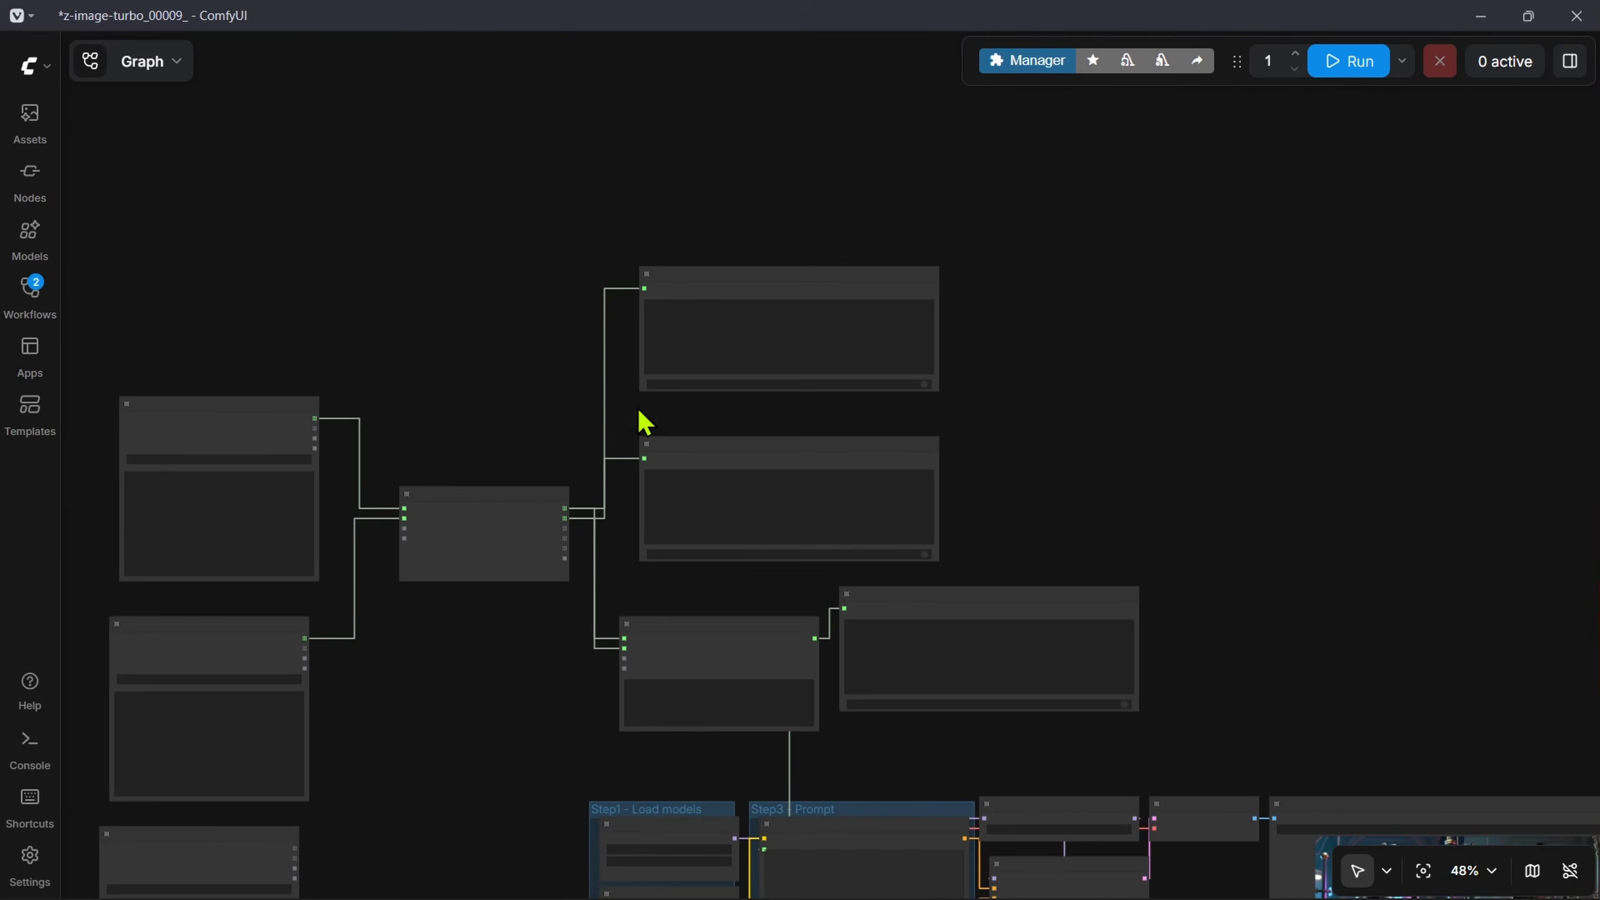
pyautogui.moveTo(1527, 838); pyautogui.dragTo(904, 388)
pyautogui.scroll(12, 906, 402)
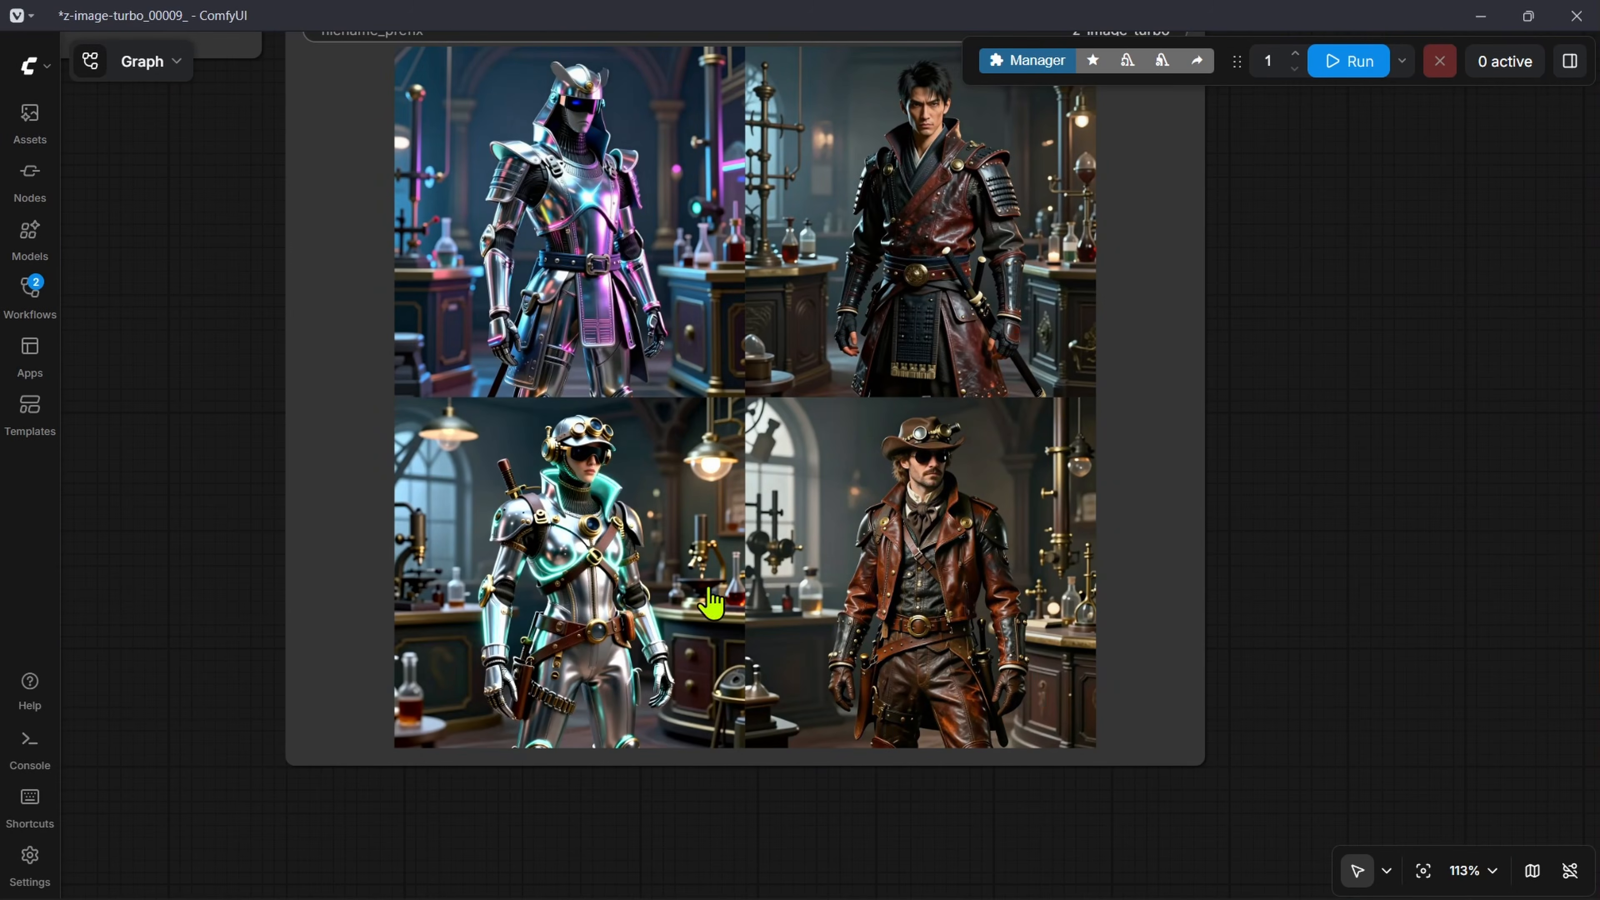
pyautogui.scroll(-18, 564, 361)
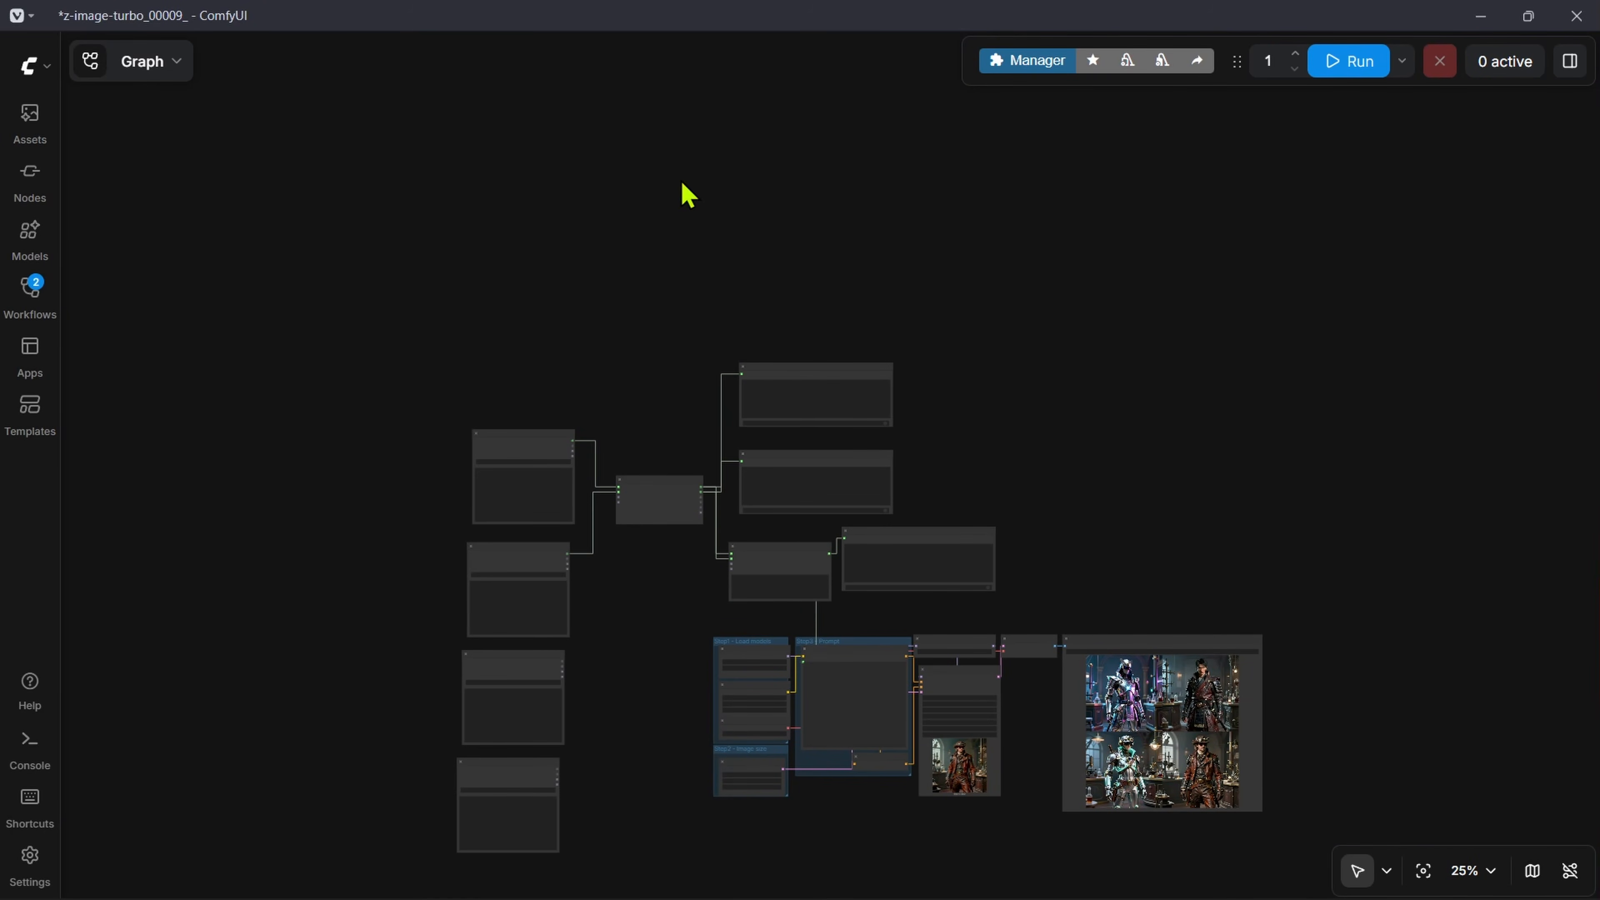
pyautogui.moveTo(1119, 357); pyautogui.dragTo(1031, 159)
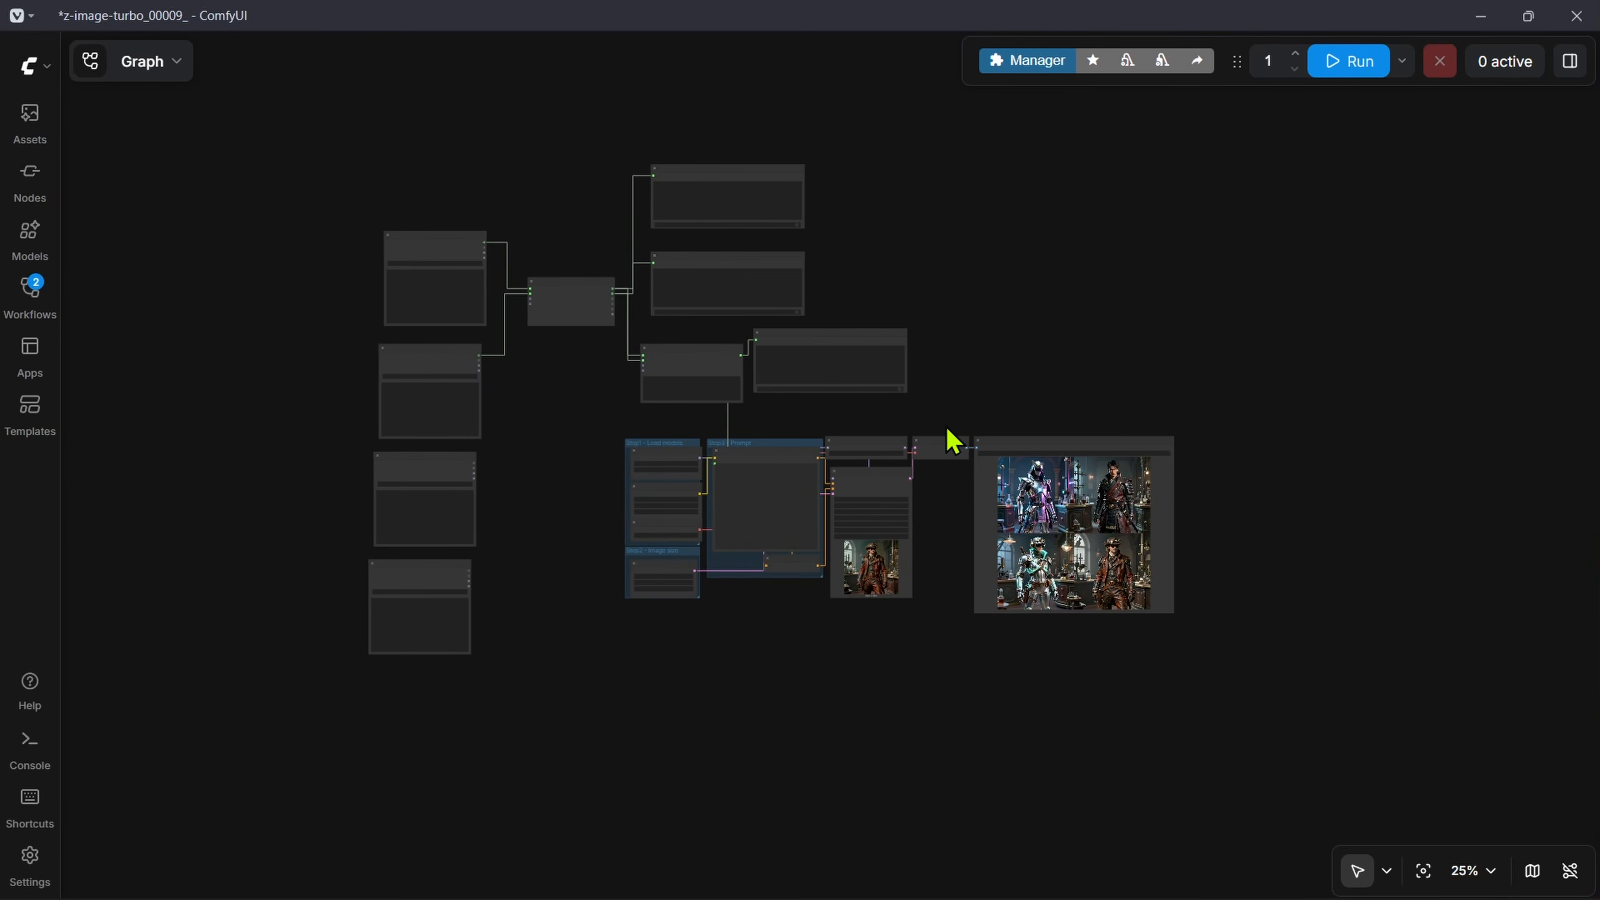
pyautogui.scroll(5, 754, 655)
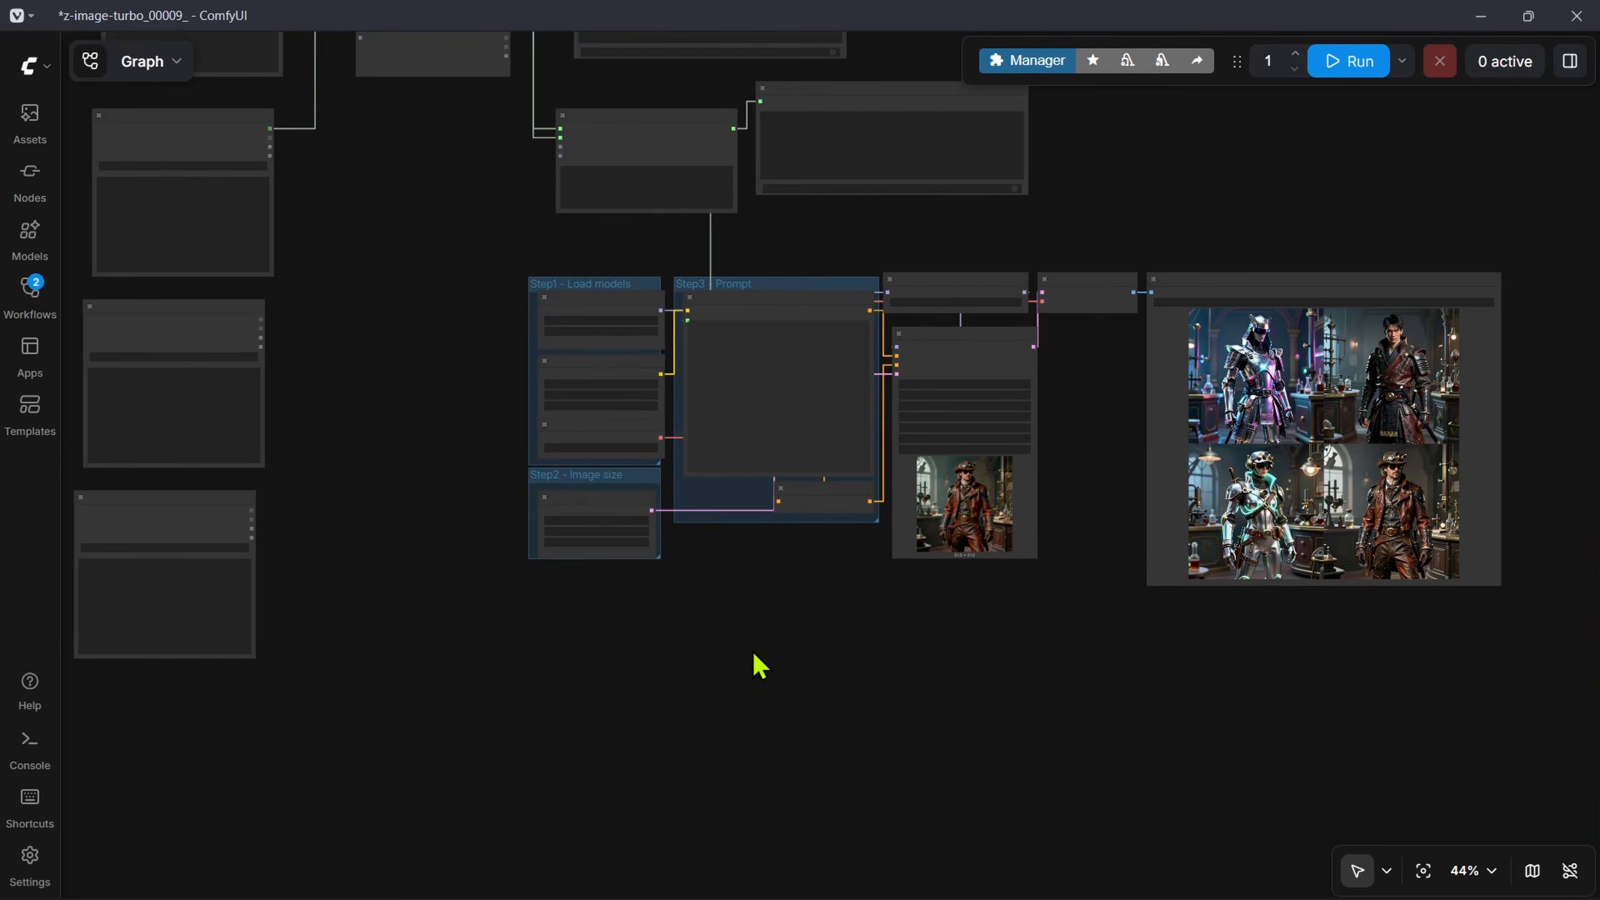
pyautogui.scroll(8, 931, 411)
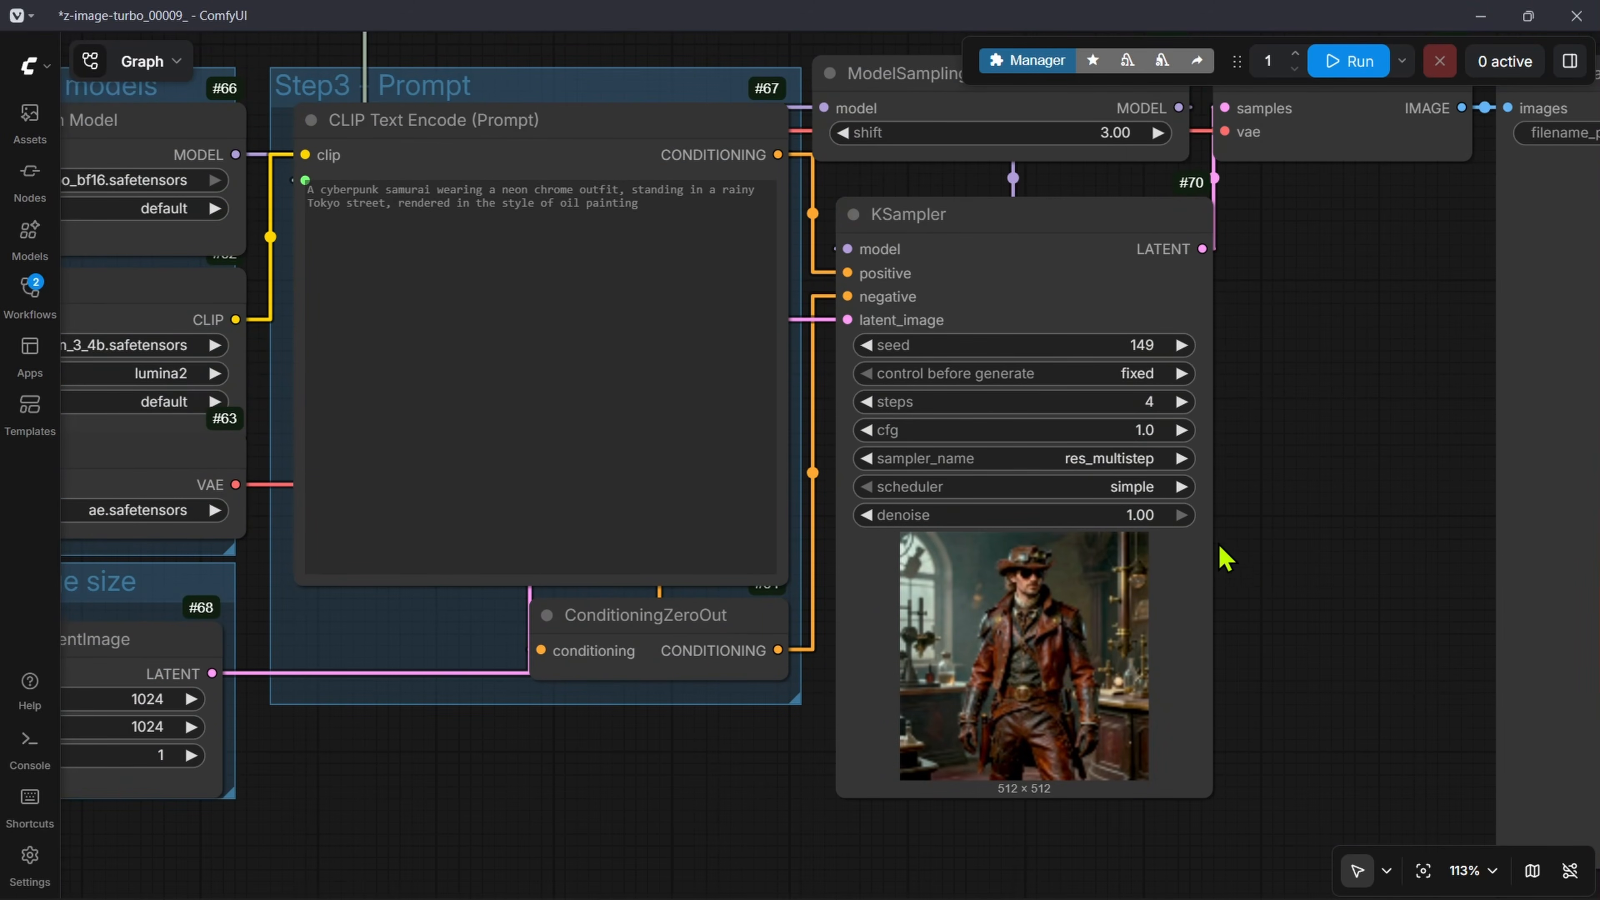
pyautogui.scroll(4, 1292, 497)
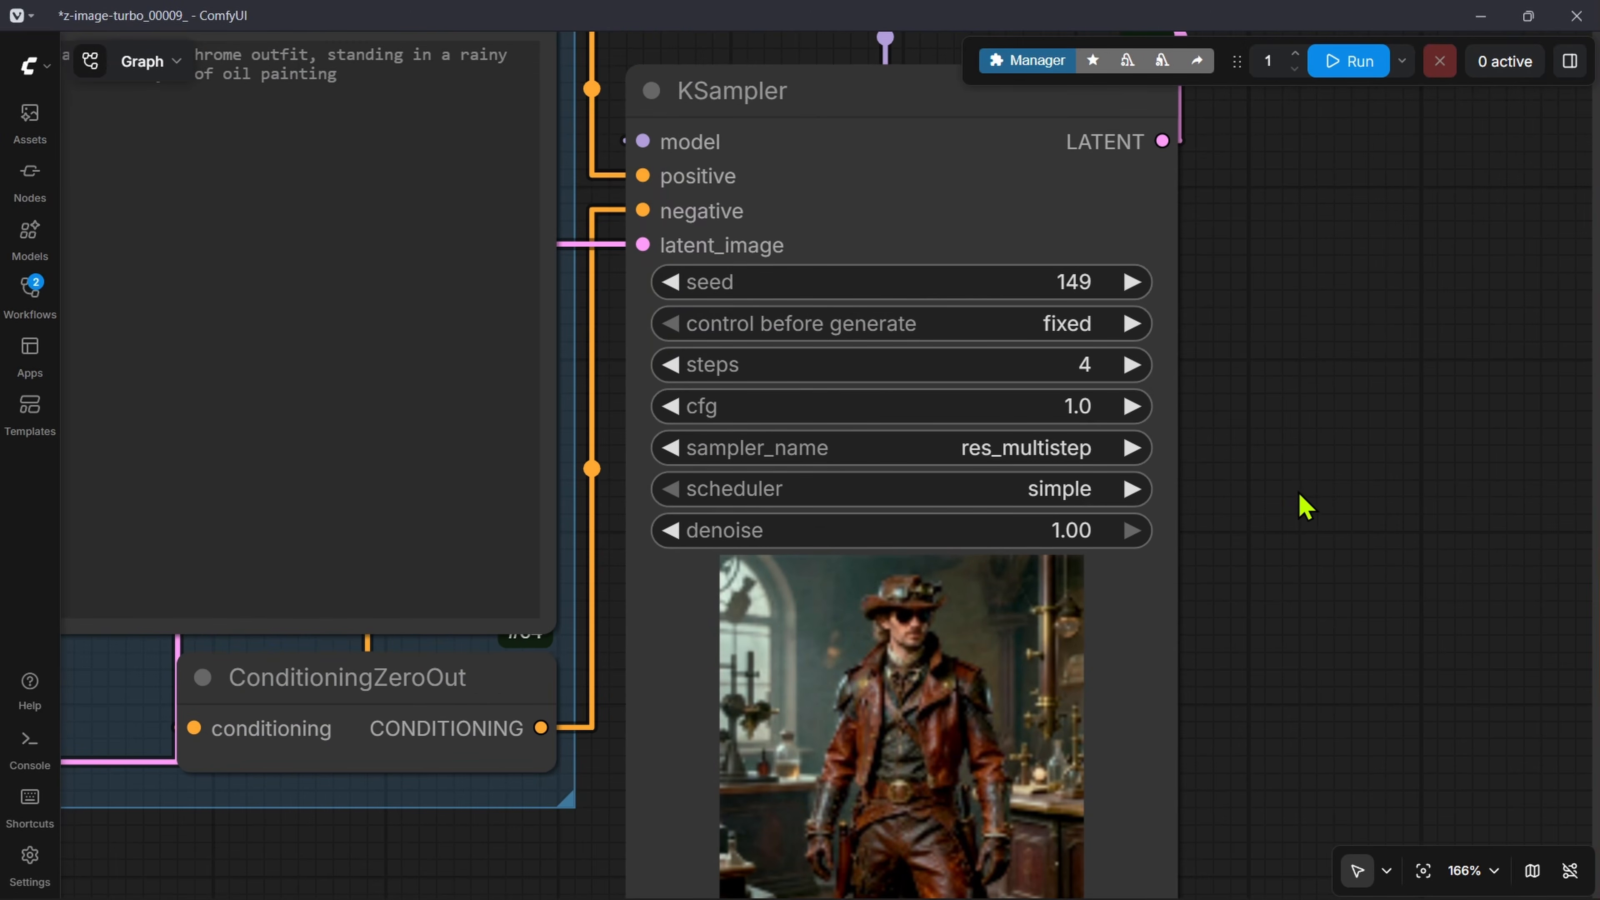
pyautogui.scroll(3, 1308, 488)
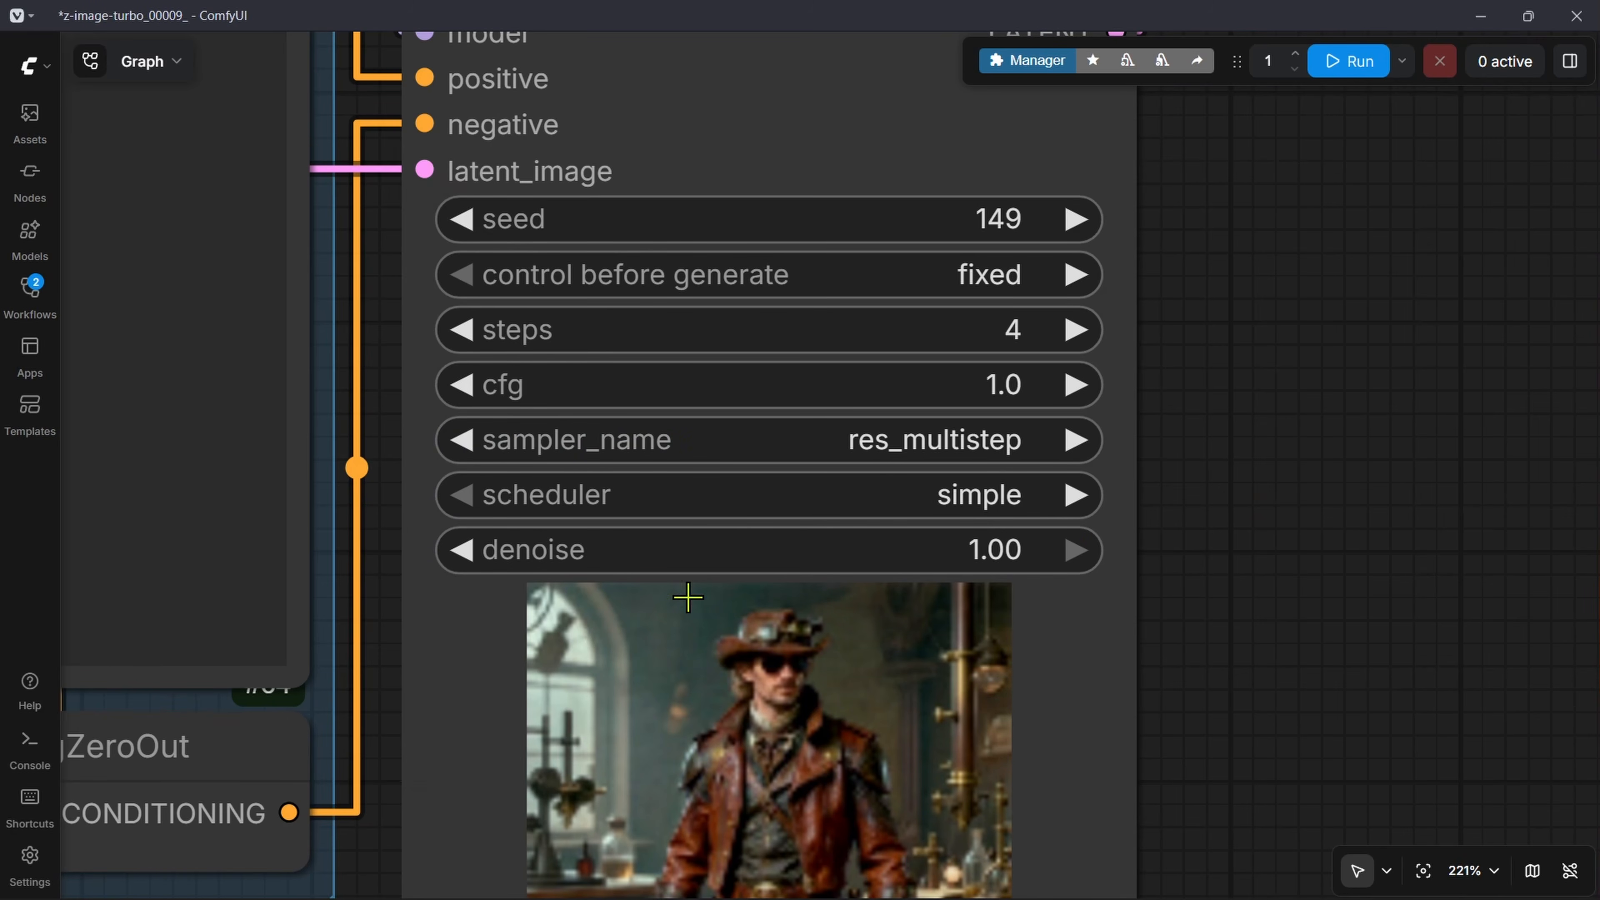
# Step: Bypass the OutputLists Combinations node, the Formatted String node and the three Preview as Text nodes
pyautogui.scroll(-15, 1241, 471)
pyautogui.moveTo(1099, 276); pyautogui.dragTo(1117, 698)
pyautogui.scroll(-1, 492, 250)
pyautogui.moveTo(464, 80); pyautogui.dragTo(1334, 560)
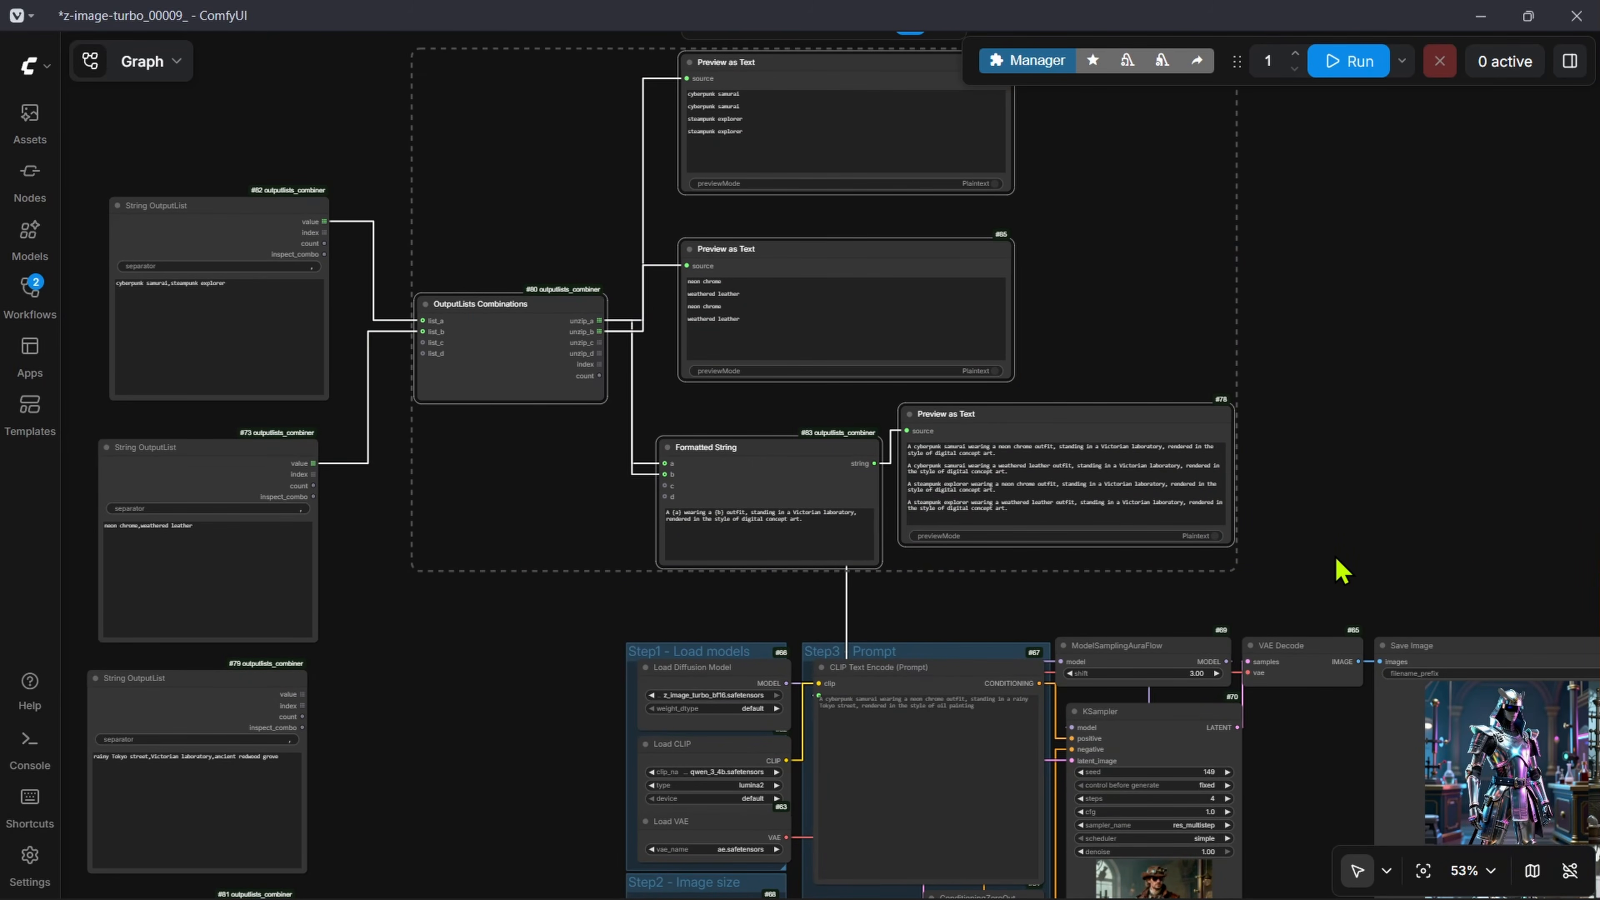
pyautogui.hotkey('ctrl', 'b')
# Step: Duplicate the String OutputList containing "cyberpunk samurai,steampunk explorer" and place the copy beside the KSampler
pyautogui.moveTo(336, 232); pyautogui.dragTo(393, 217)
pyautogui.click(289, 188)
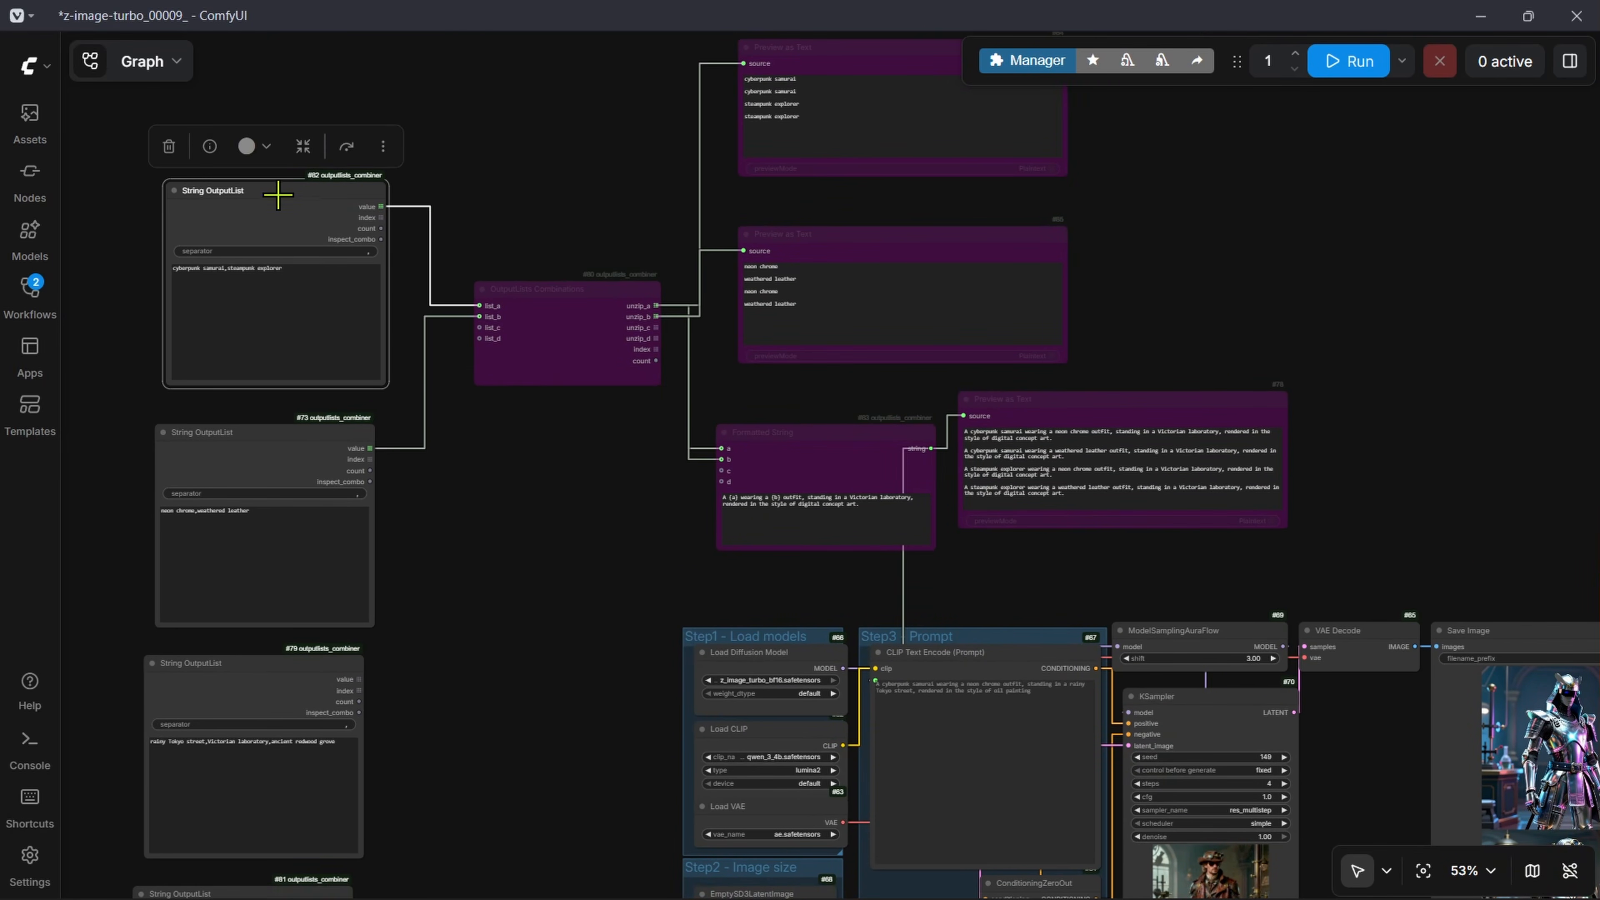
pyautogui.moveTo(278, 193)
pyautogui.keyDown('alt'); pyautogui.mouseDown()
pyautogui.moveTo(1296, 479)
pyautogui.moveTo(883, 610)
pyautogui.mouseUp(); pyautogui.keyUp('alt')
pyautogui.moveTo(1250, 588); pyautogui.dragTo(1004, 192)
pyautogui.scroll(5, 818, 246)
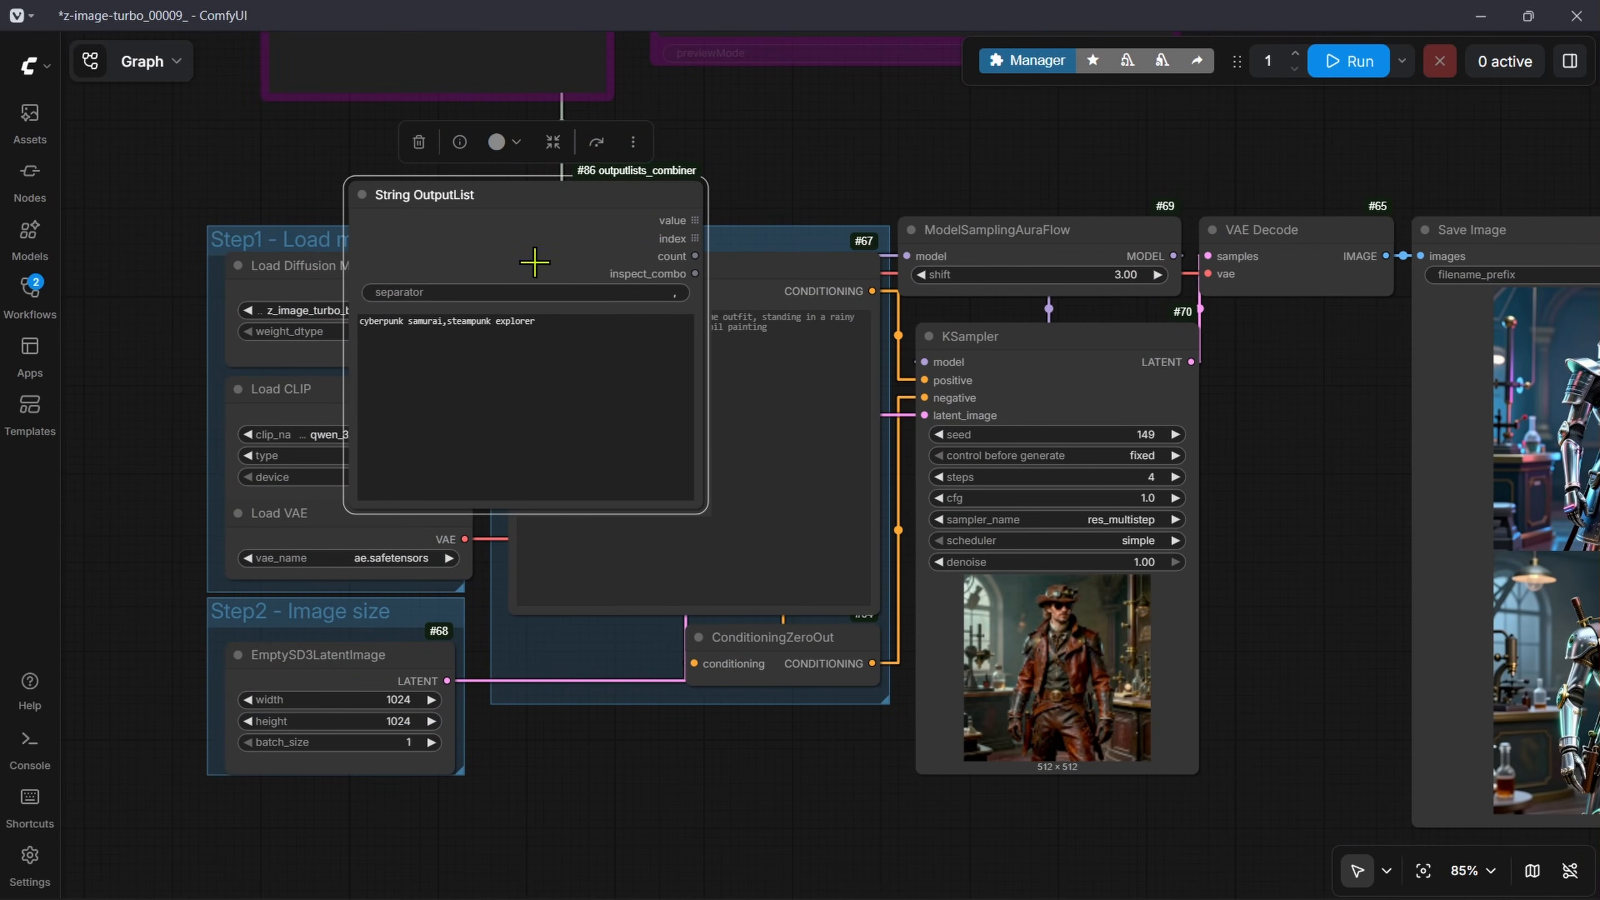
pyautogui.moveTo(625, 192); pyautogui.dragTo(789, 158)
# Step: Connect the copied String OutputList's inspect_combo output to the KSampler's sampler_name input and set the separator to \n
pyautogui.moveTo(872, 238); pyautogui.dragTo(967, 519)
pyautogui.scroll(8, 766, 358)
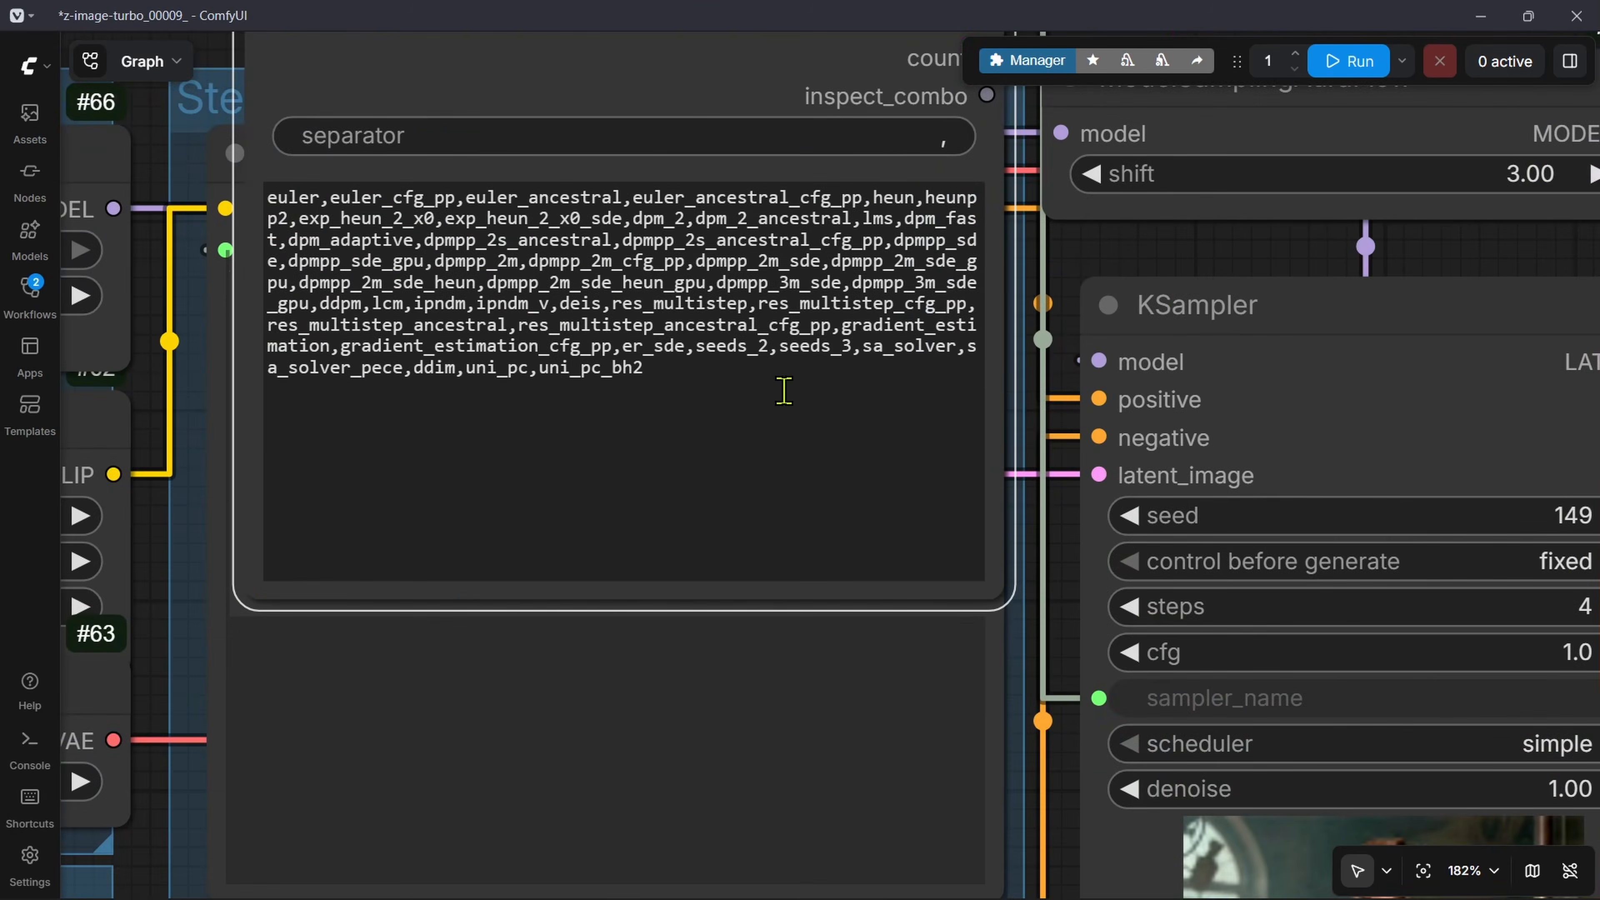
pyautogui.moveTo(803, 381); pyautogui.dragTo(874, 542)
pyautogui.scroll(1, 872, 539)
pyautogui.click(900, 271)
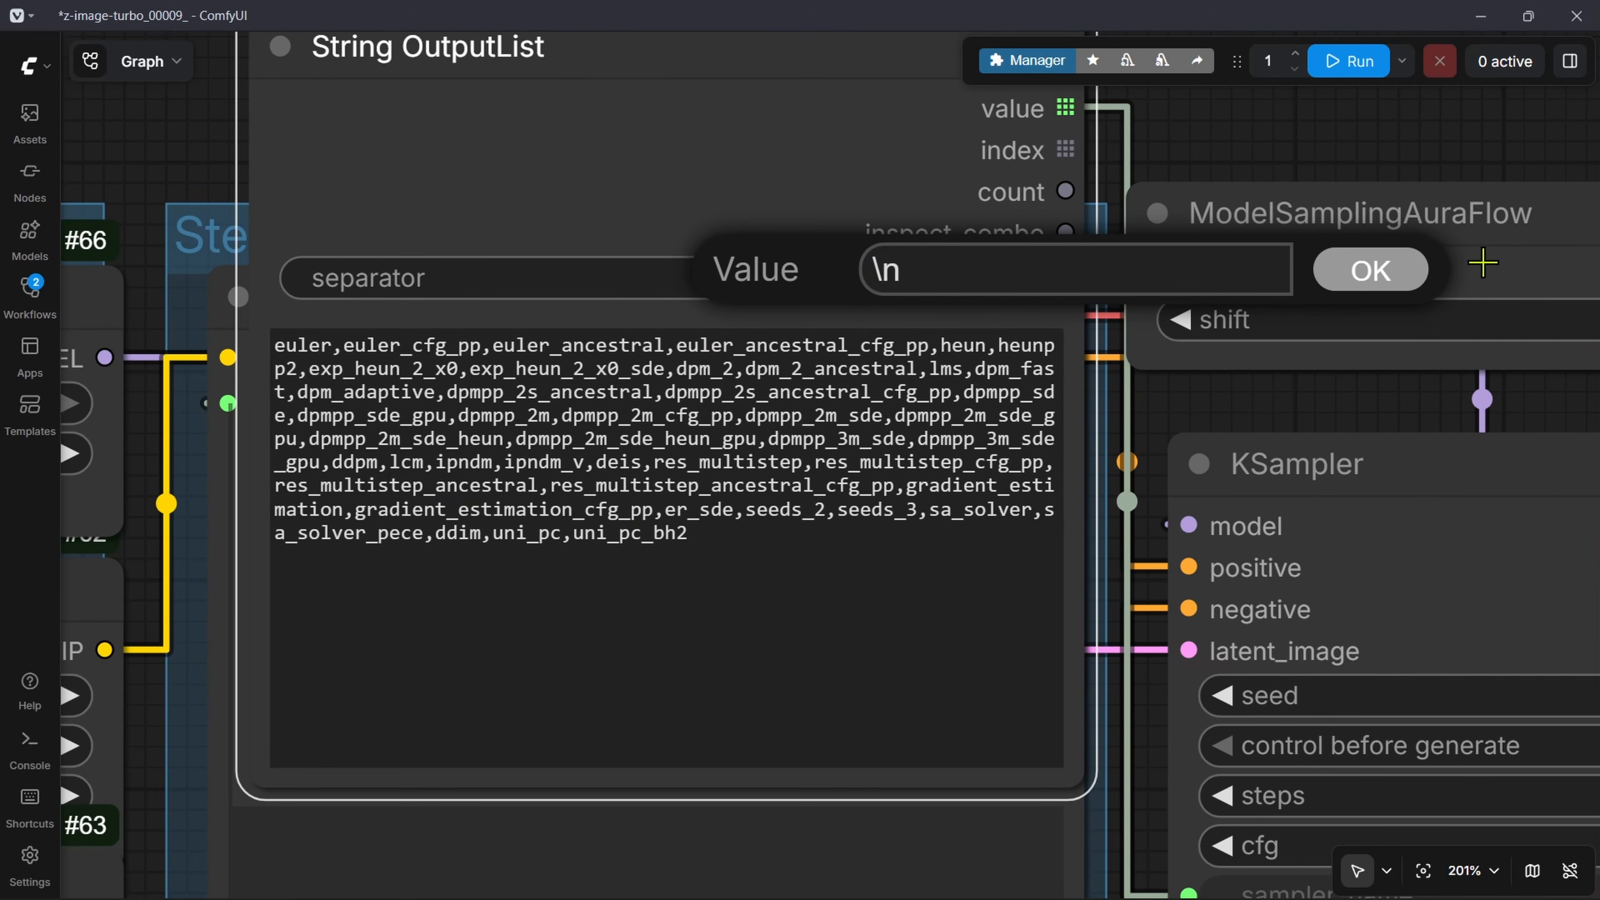
pyautogui.click(1372, 277)
pyautogui.scroll(-4, 1083, 328)
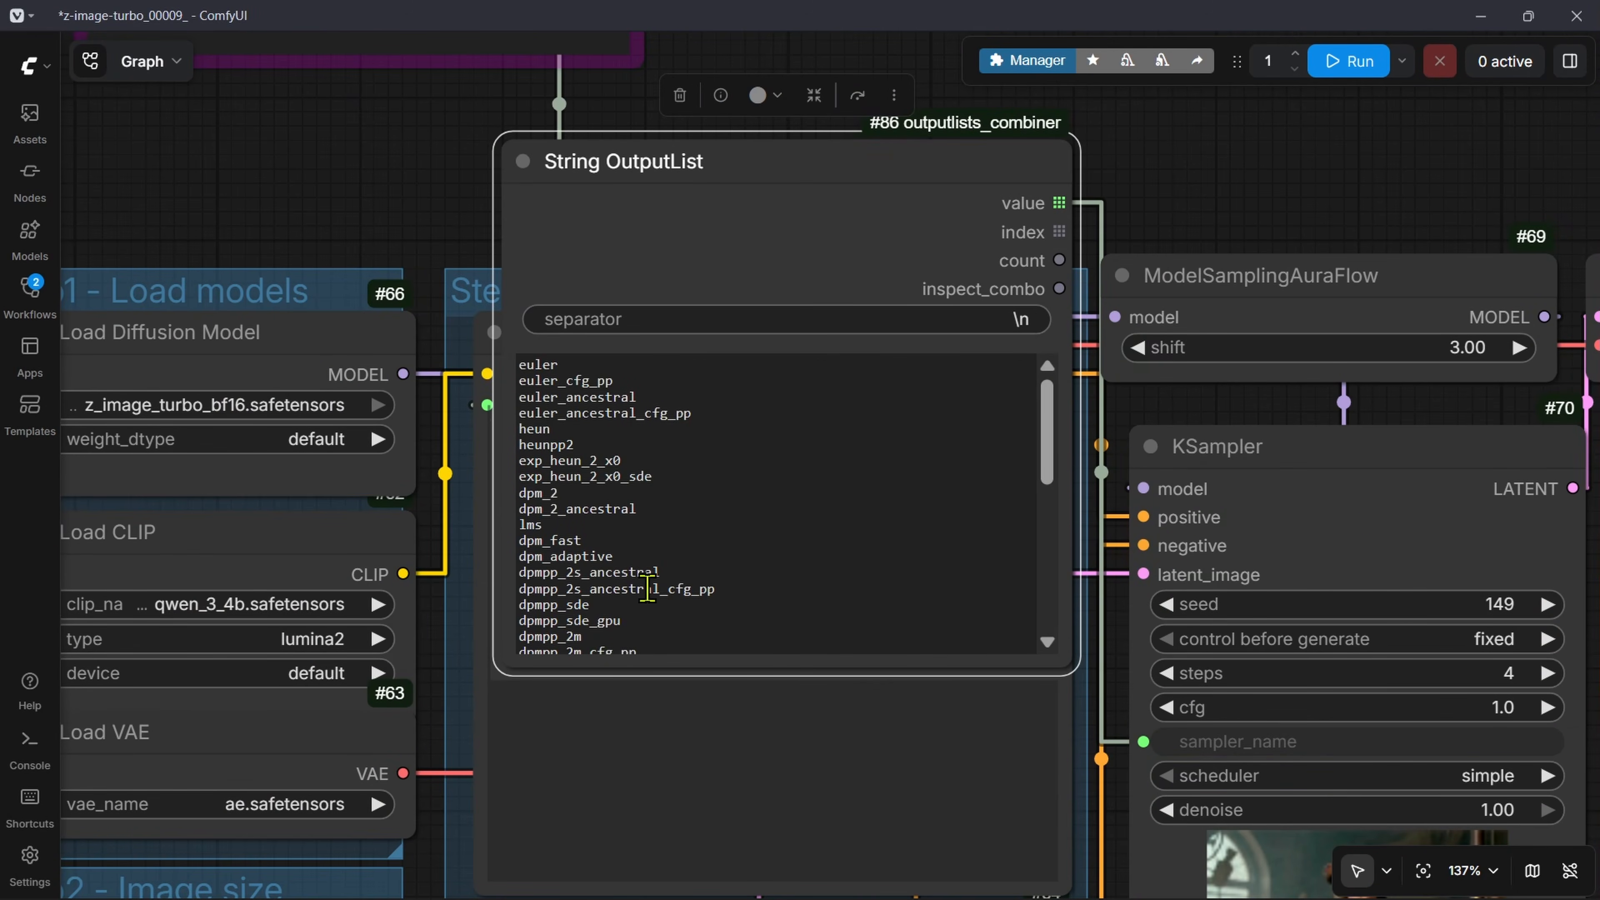
# Step: Move the copied String OutputList away from the KSampler and connect its inspect_combo output to the scheduler input
pyautogui.moveTo(748, 593); pyautogui.dragTo(501, 356)
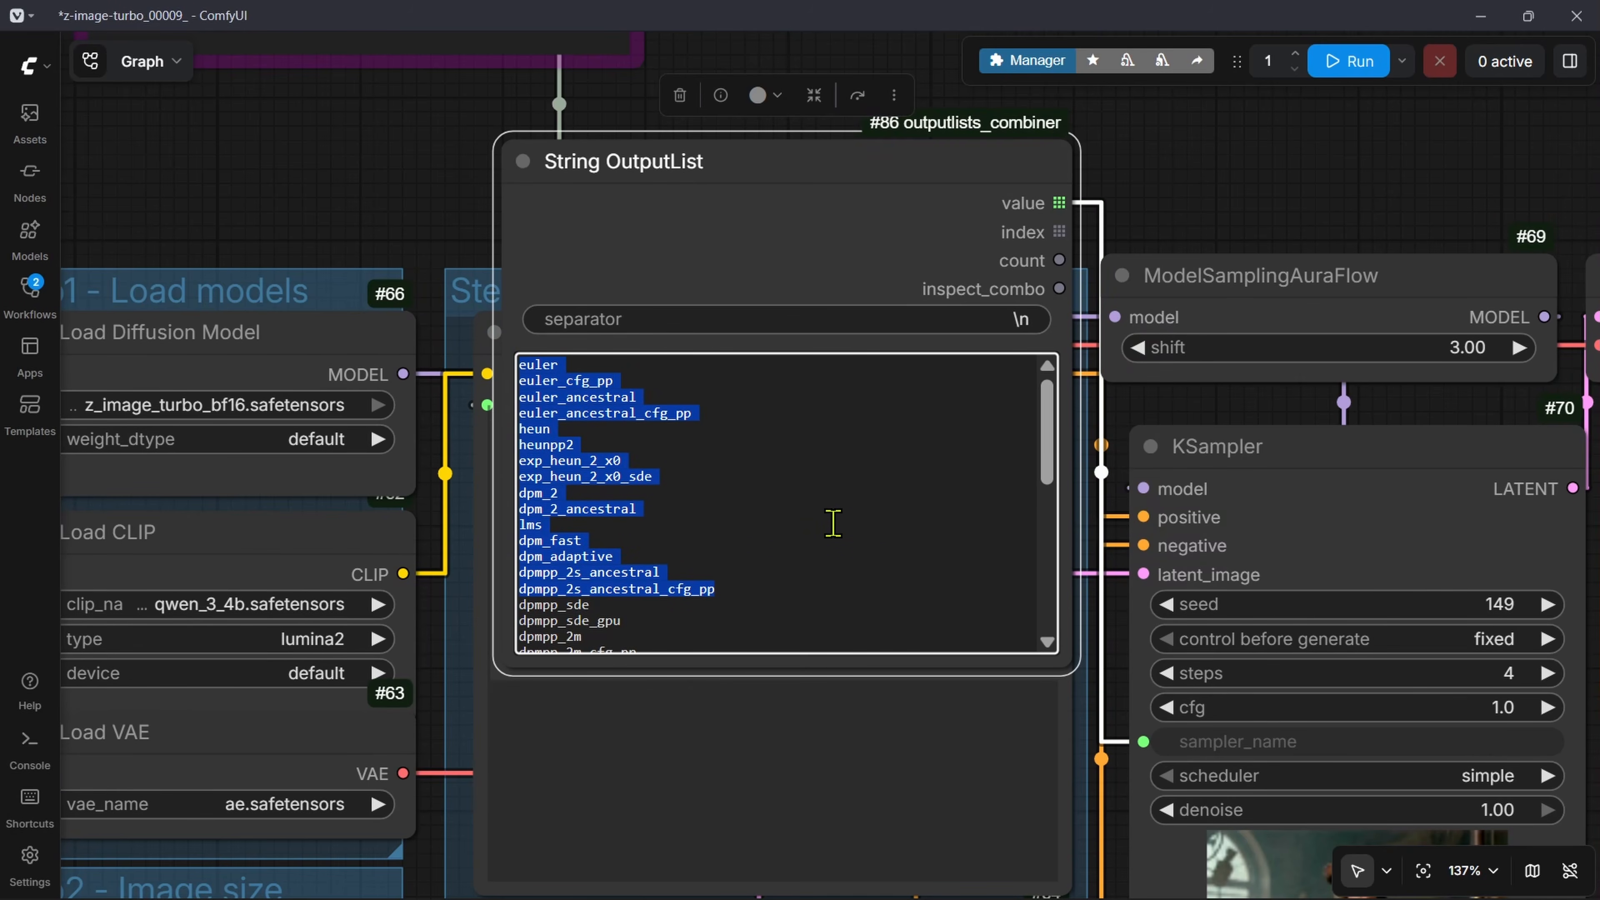
pyautogui.click(771, 604)
pyautogui.moveTo(1041, 465); pyautogui.dragTo(887, 352)
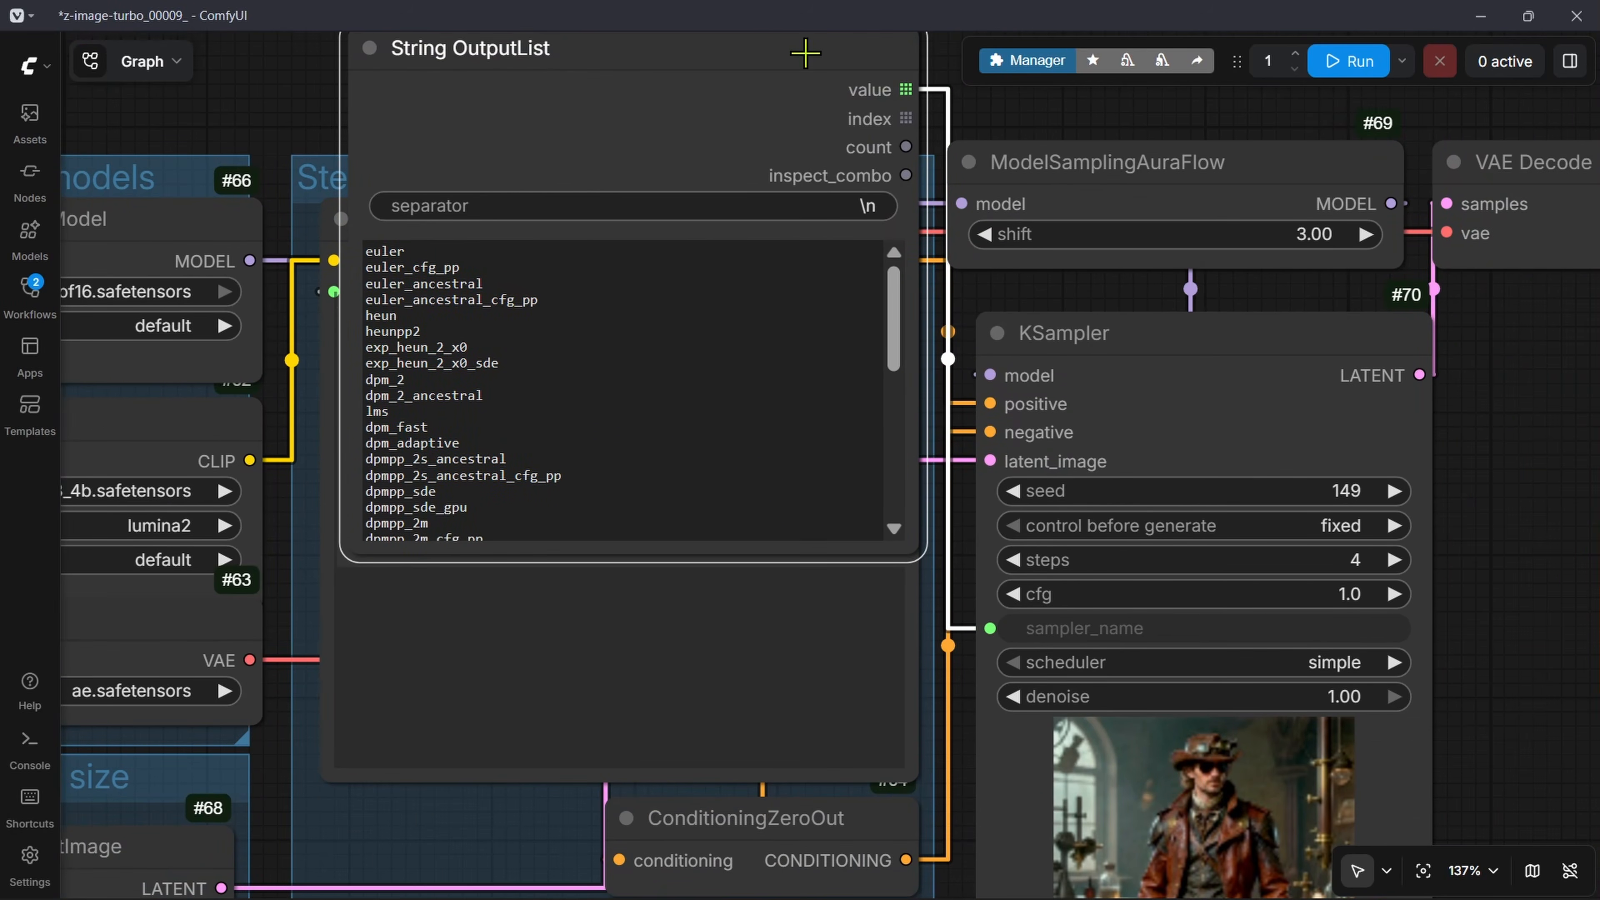
pyautogui.moveTo(806, 54); pyautogui.dragTo(606, 253)
pyautogui.moveTo(707, 375); pyautogui.dragTo(986, 663)
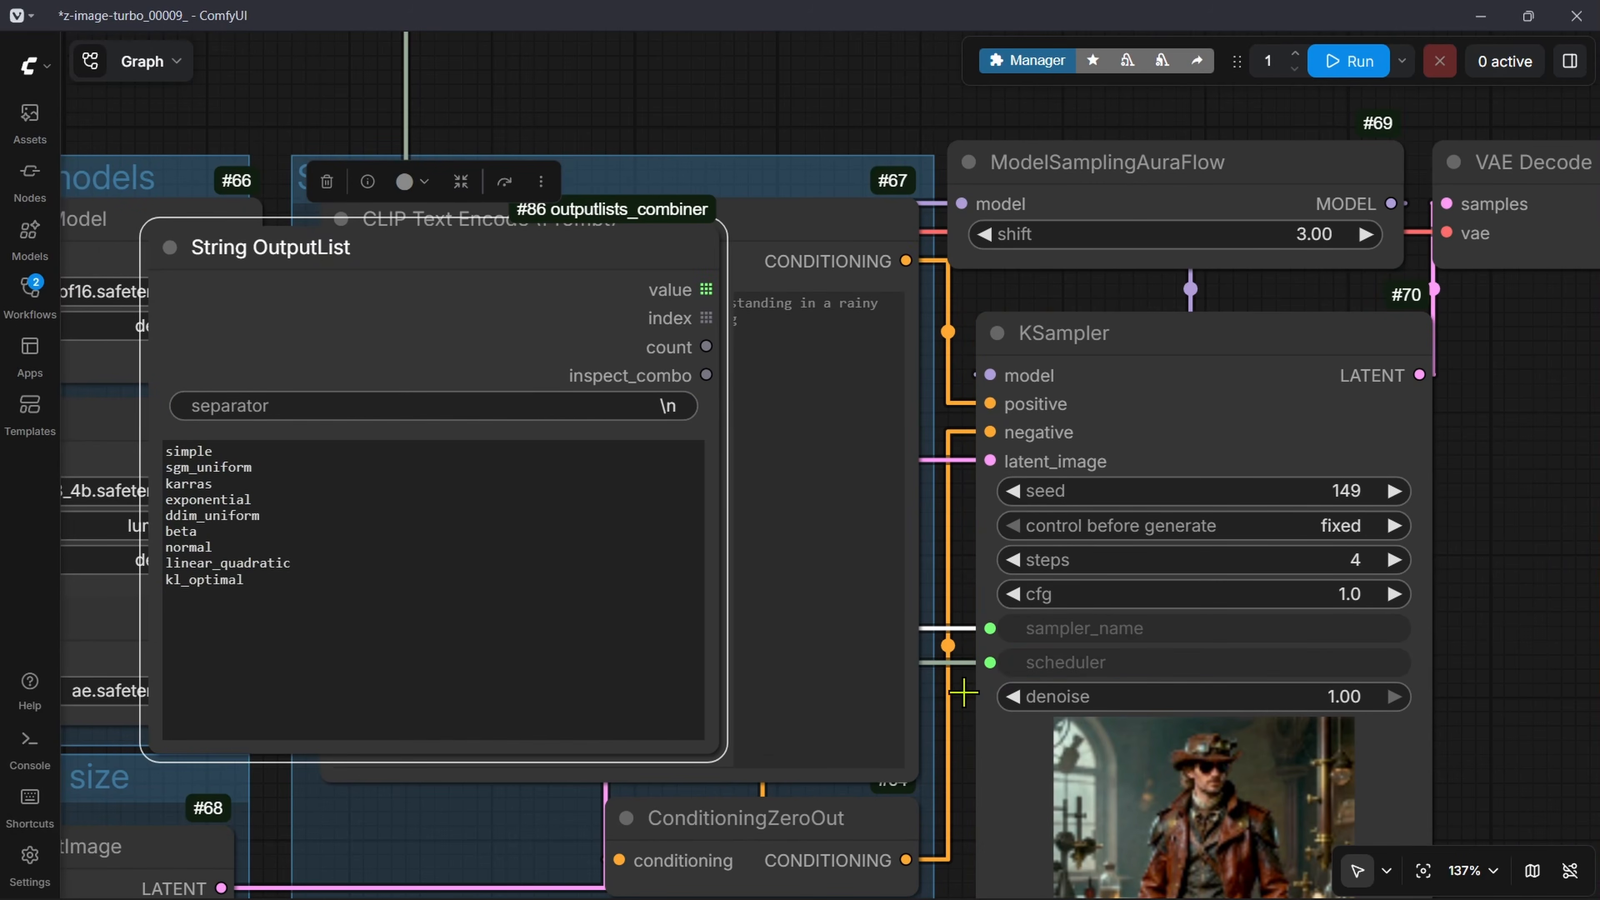
pyautogui.click(504, 635)
pyautogui.hotkey('ctrl', 'a')
# Step: Review the bypassed combination nodes and the copied String OutputList's links to the KSampler's sampler_name and scheduler
pyautogui.moveTo(761, 554); pyautogui.dragTo(1343, 501)
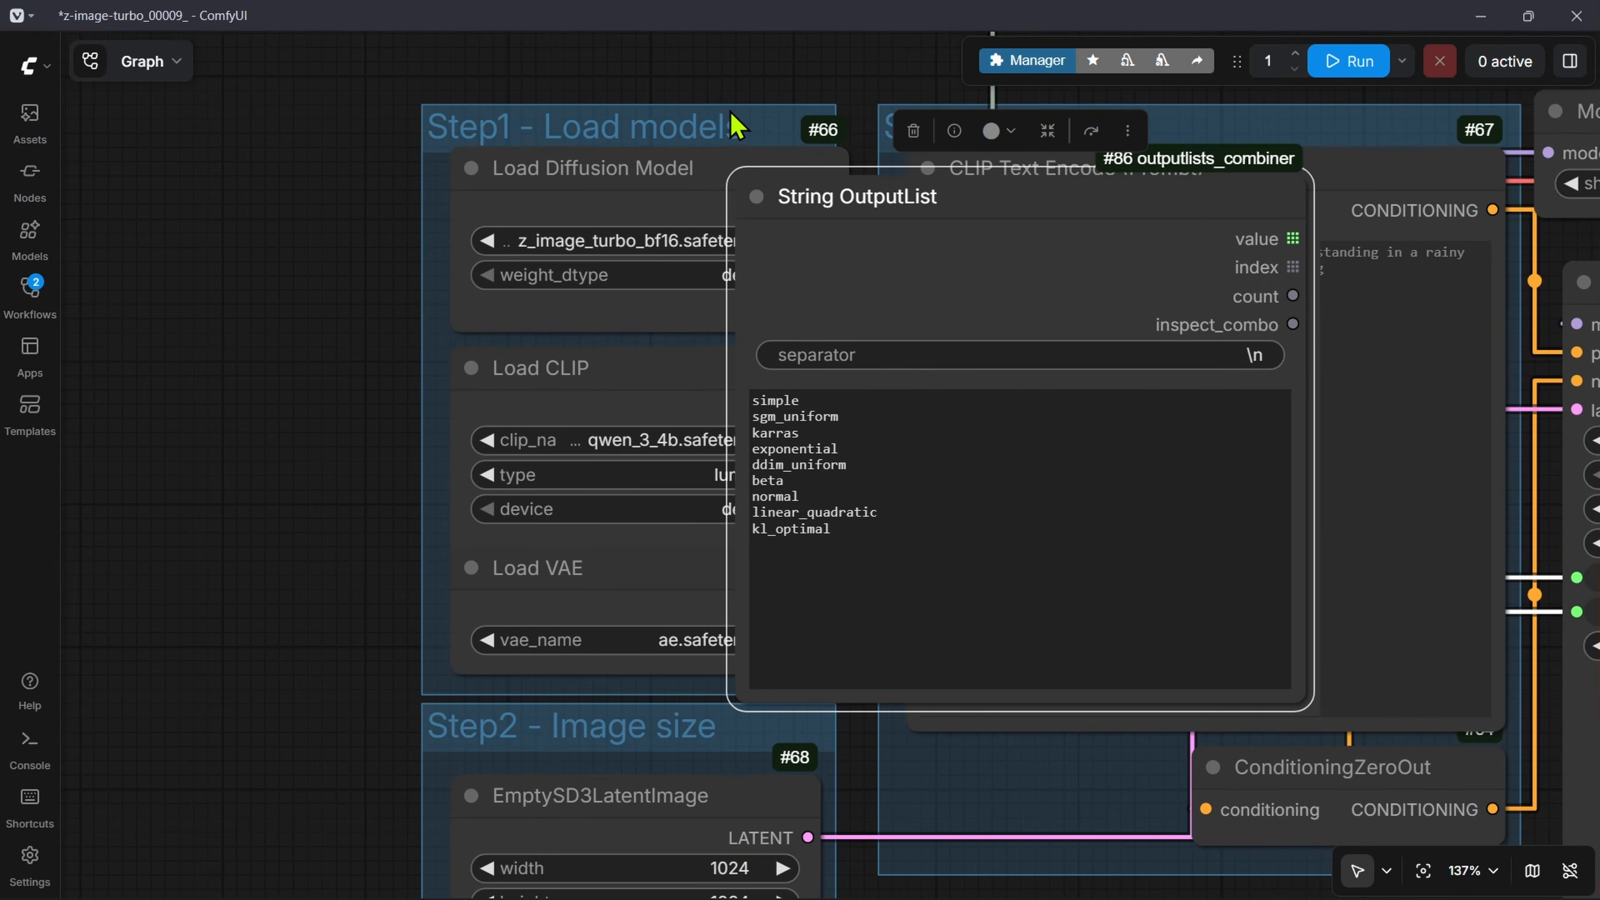
pyautogui.moveTo(732, 125); pyautogui.dragTo(924, 895)
pyautogui.scroll(-4, 589, 347)
pyautogui.moveTo(589, 347); pyautogui.dragTo(750, 677)
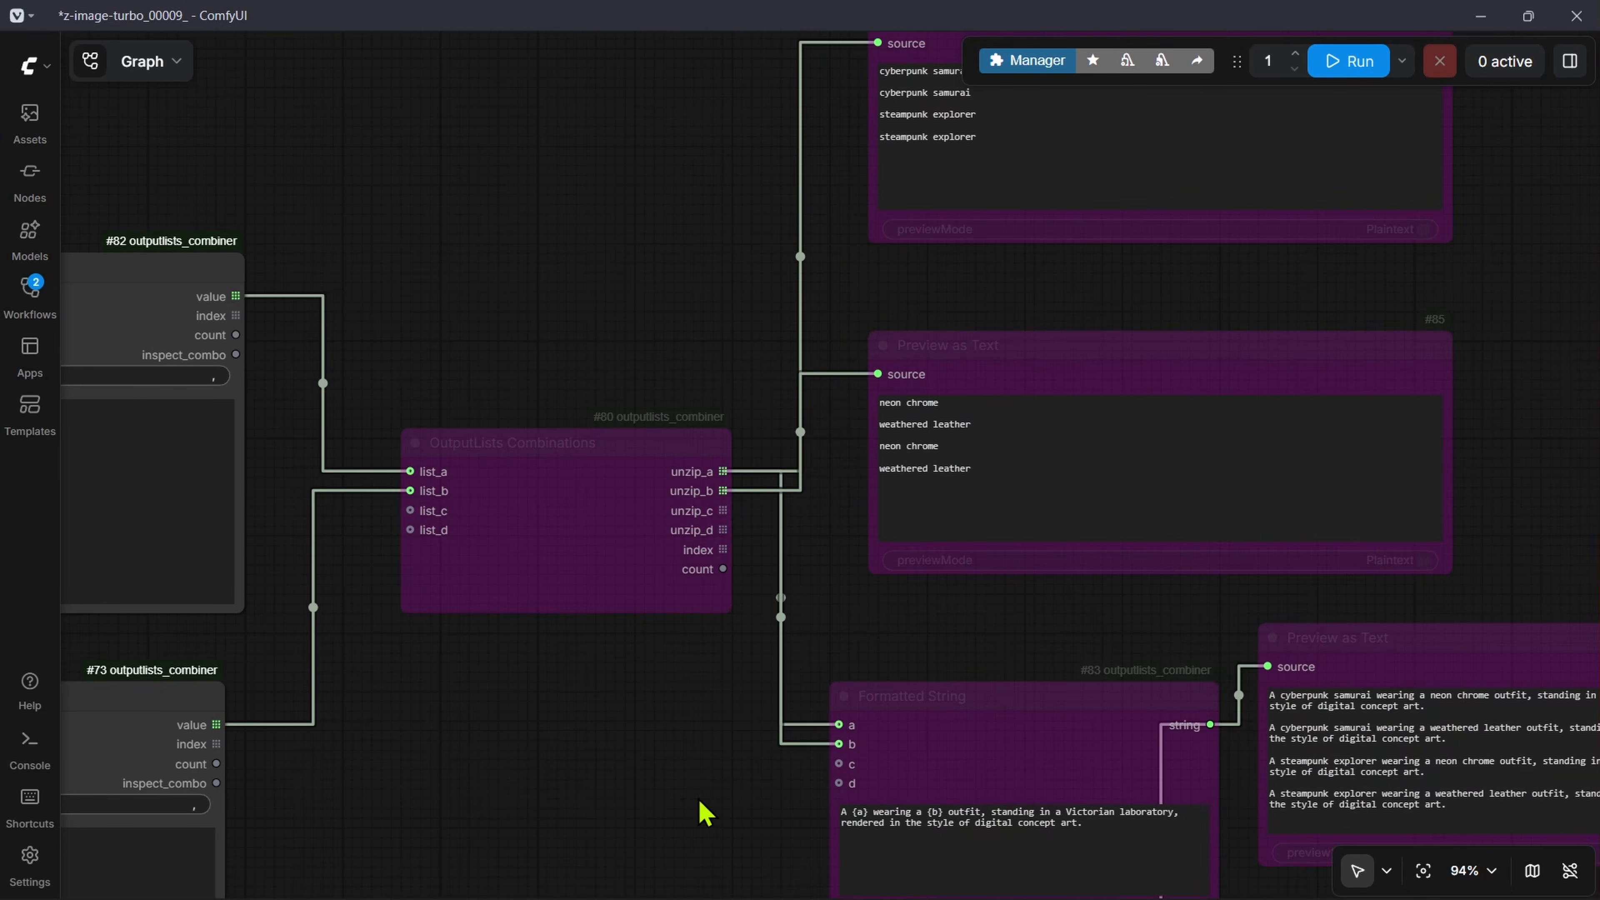
pyautogui.scroll(-1, 704, 813)
pyautogui.scroll(-5, 733, 724)
pyautogui.moveTo(736, 760); pyautogui.dragTo(431, 162)
pyautogui.scroll(2, 430, 162)
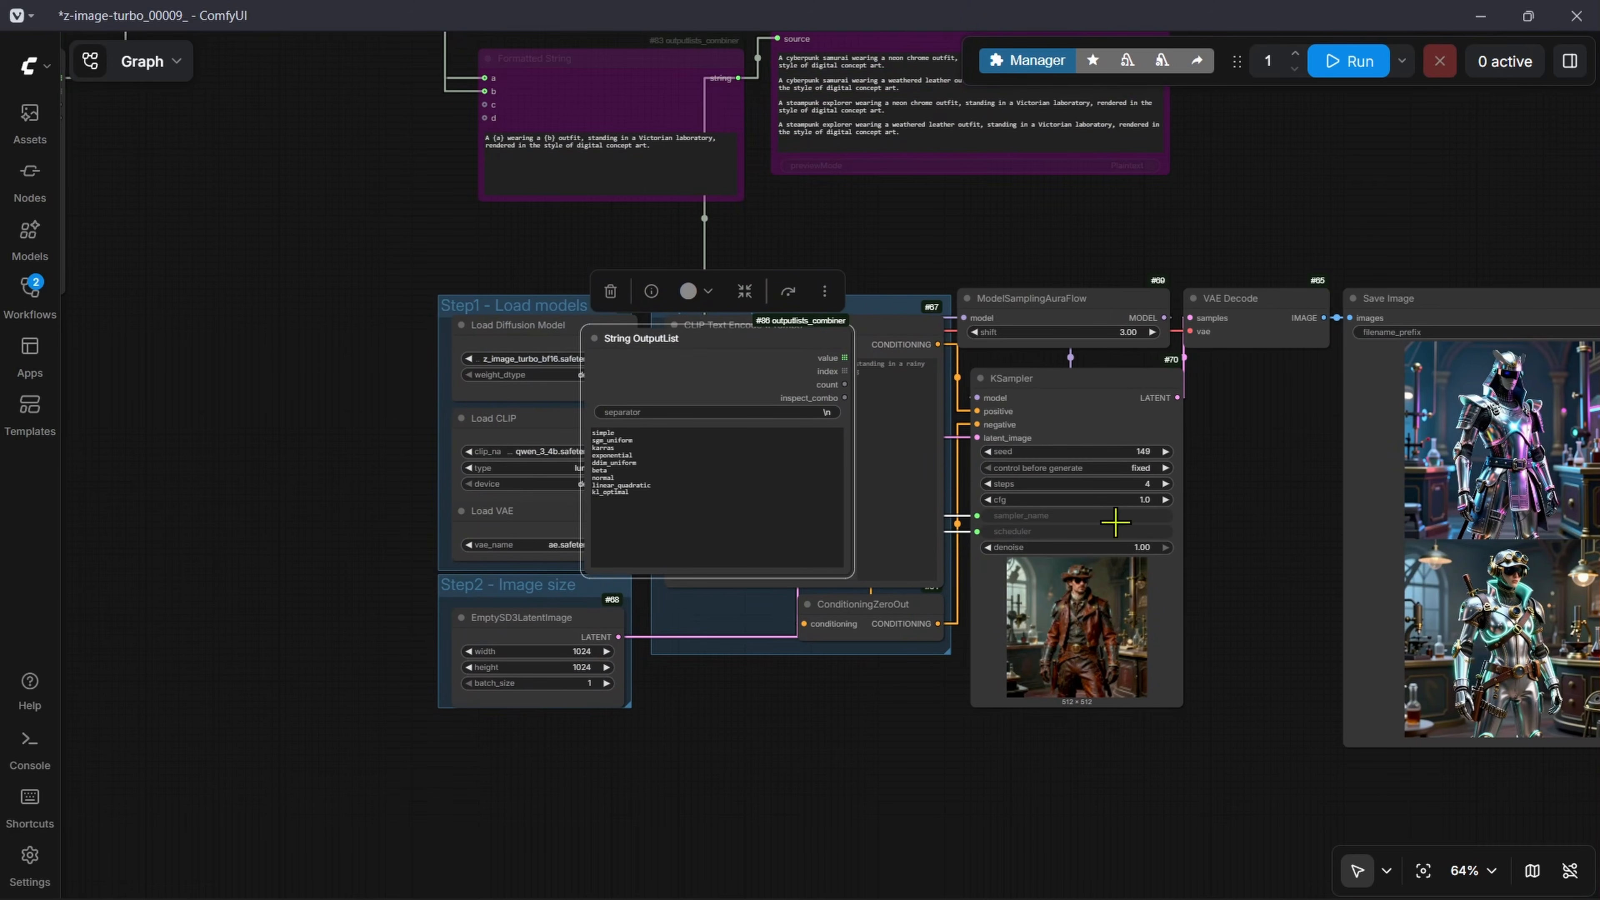
# Step: Delete the String OutputList copy that holds the scheduler names and is linked to the KSampler
pyautogui.scroll(8, 1039, 536)
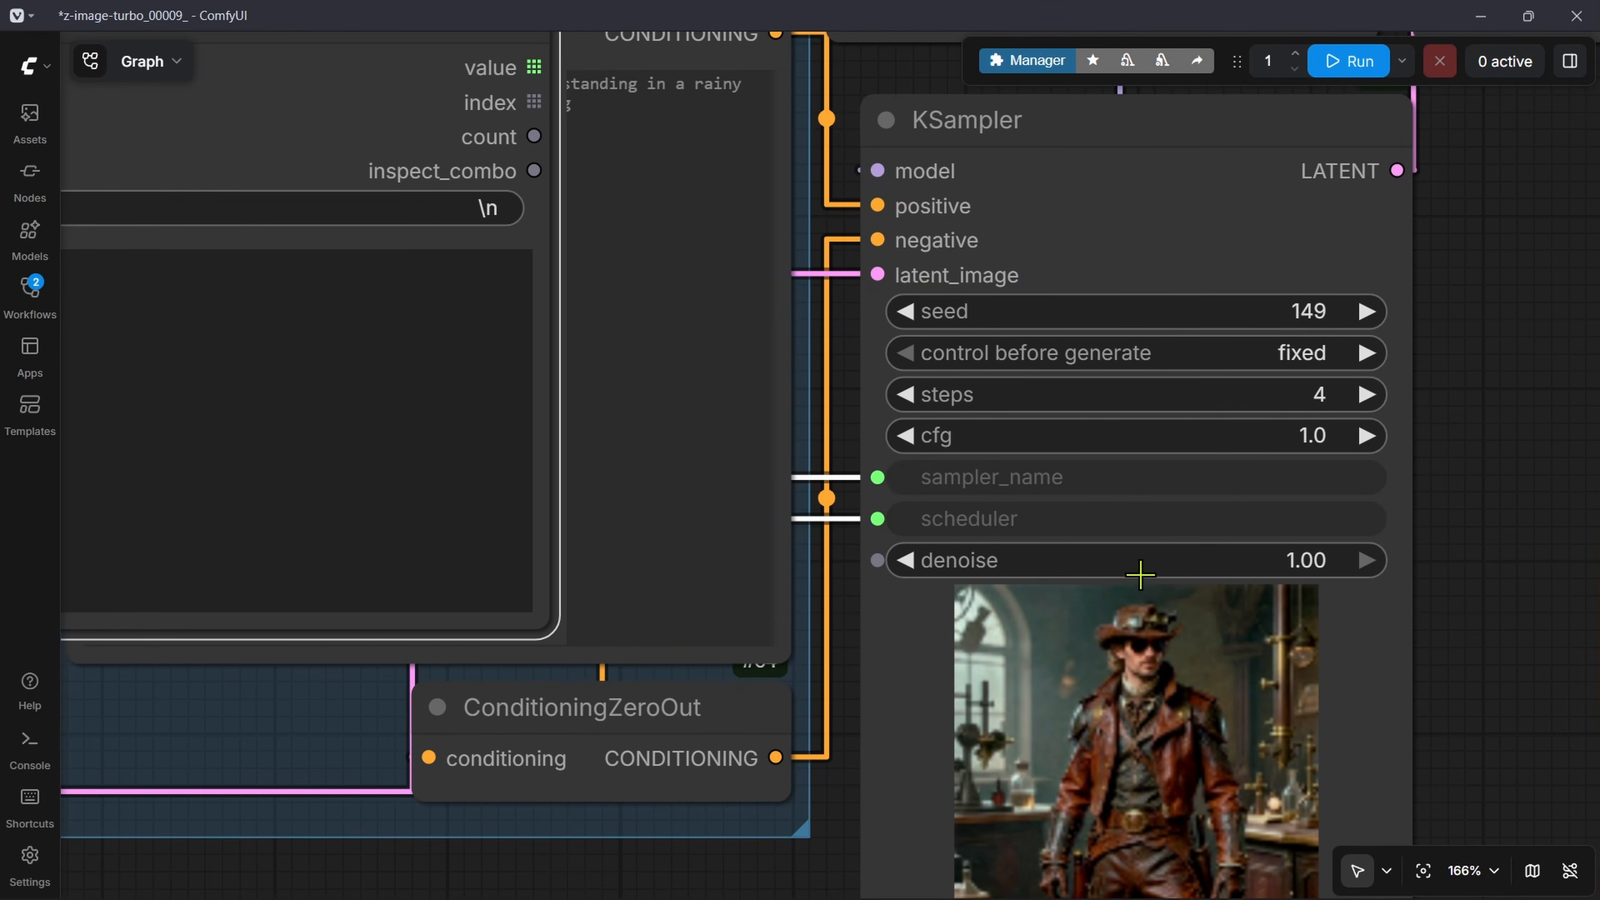
pyautogui.scroll(-7, 904, 519)
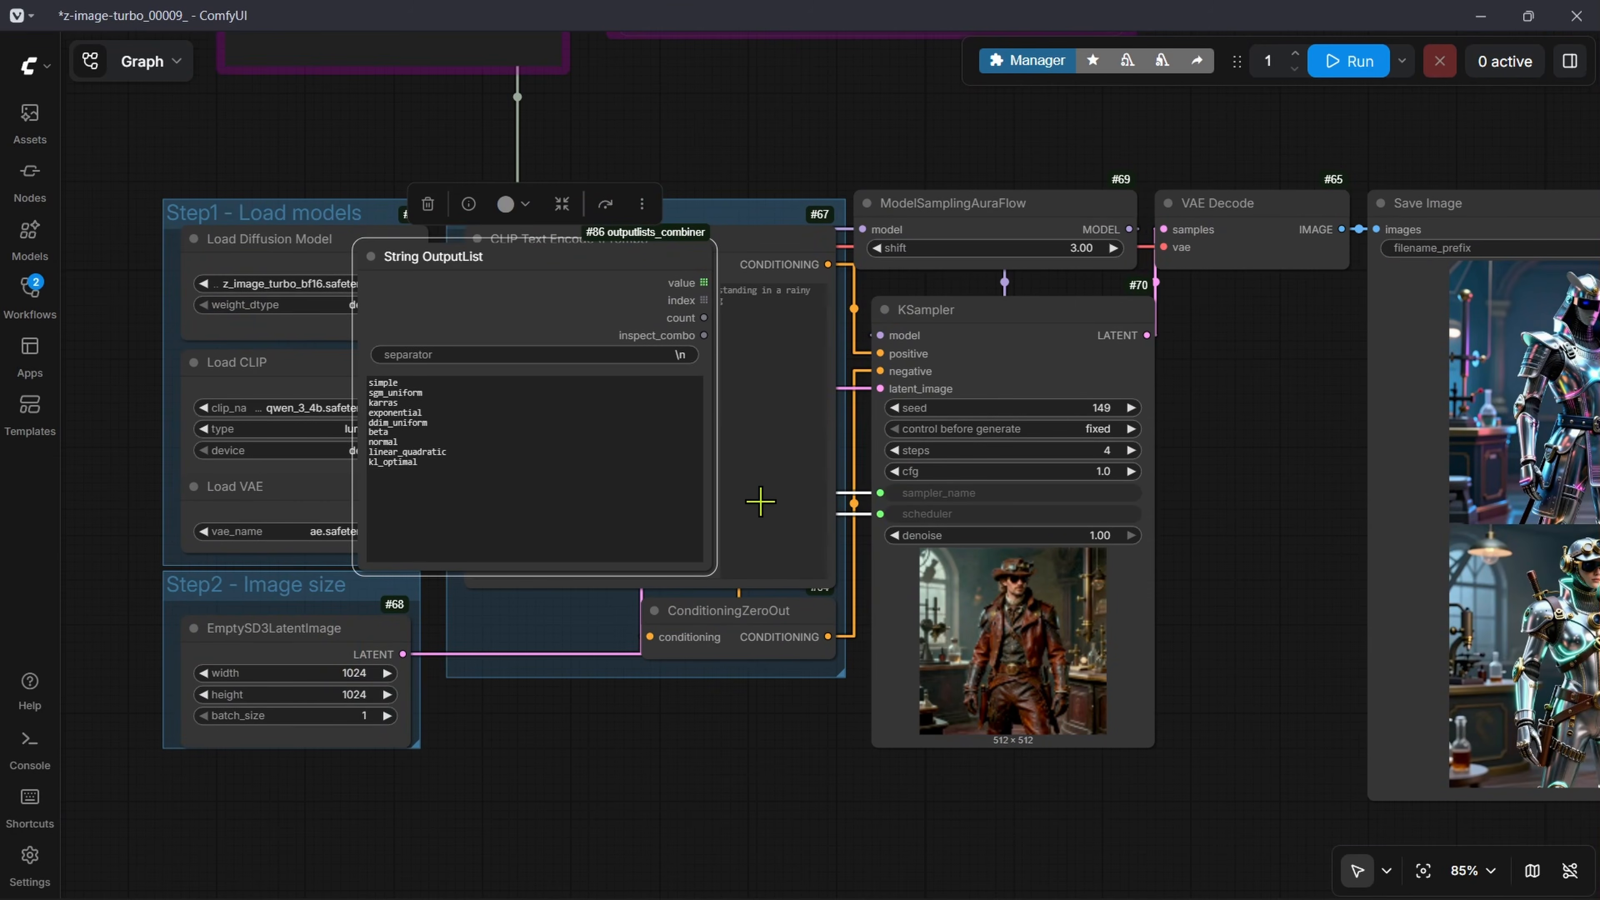
pyautogui.scroll(-8, 786, 360)
pyautogui.press('Delete')
pyautogui.scroll(13, 1039, 436)
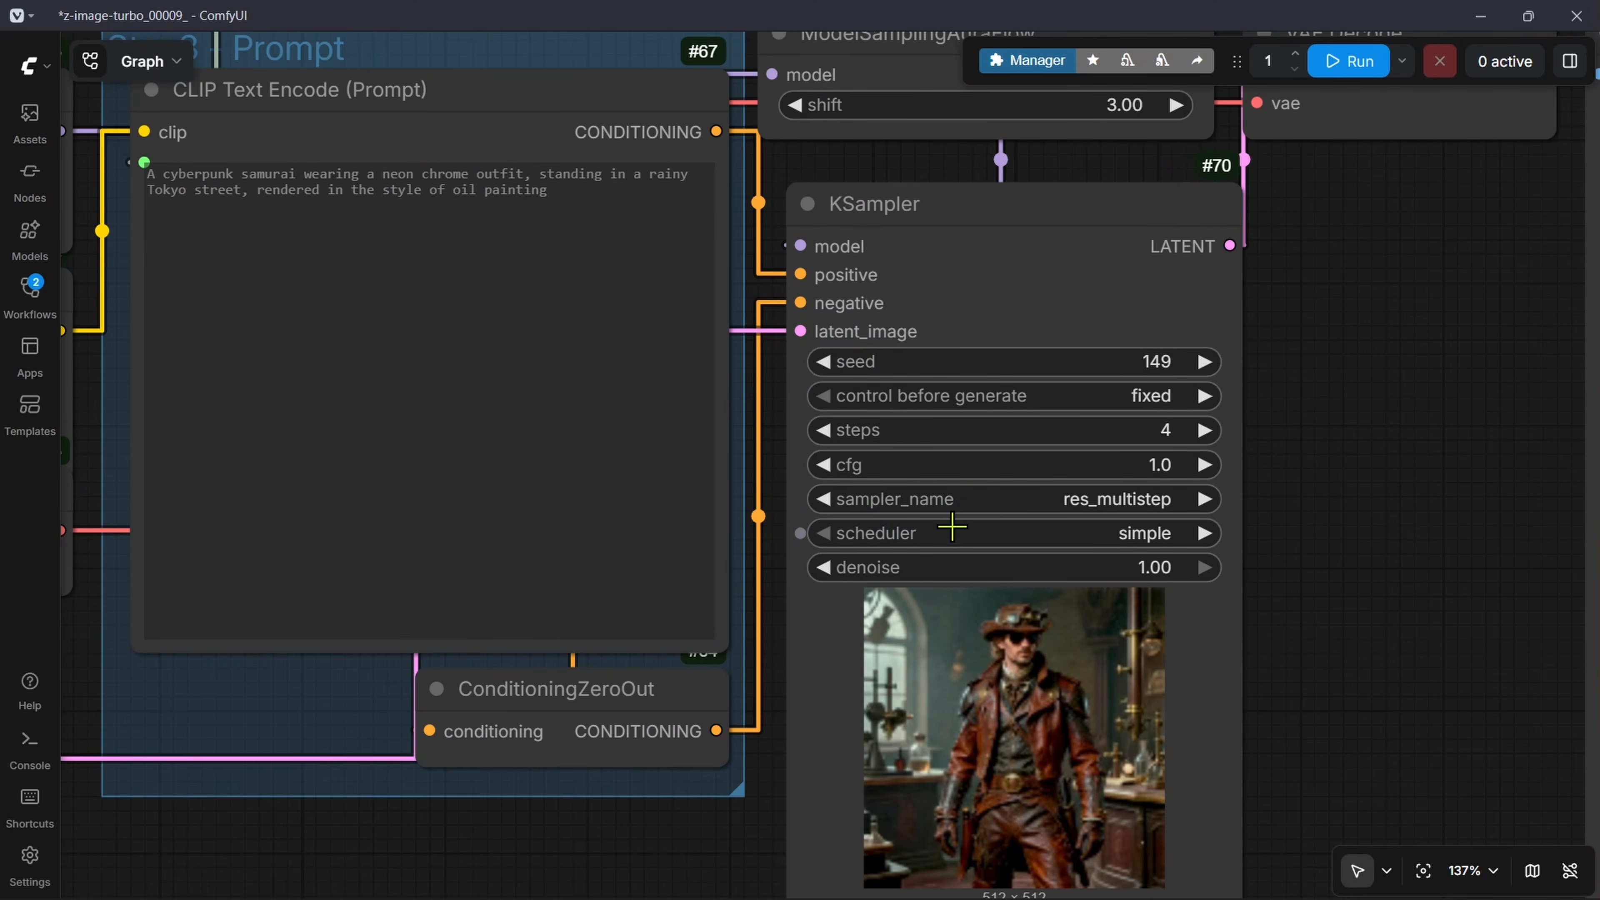
# Step: Disconnect the Formatted String link from the CLIP Text Encode text input so its own prompt is used
pyautogui.scroll(-1, 732, 430)
pyautogui.scroll(-13, 732, 430)
pyautogui.scroll(7, 661, 428)
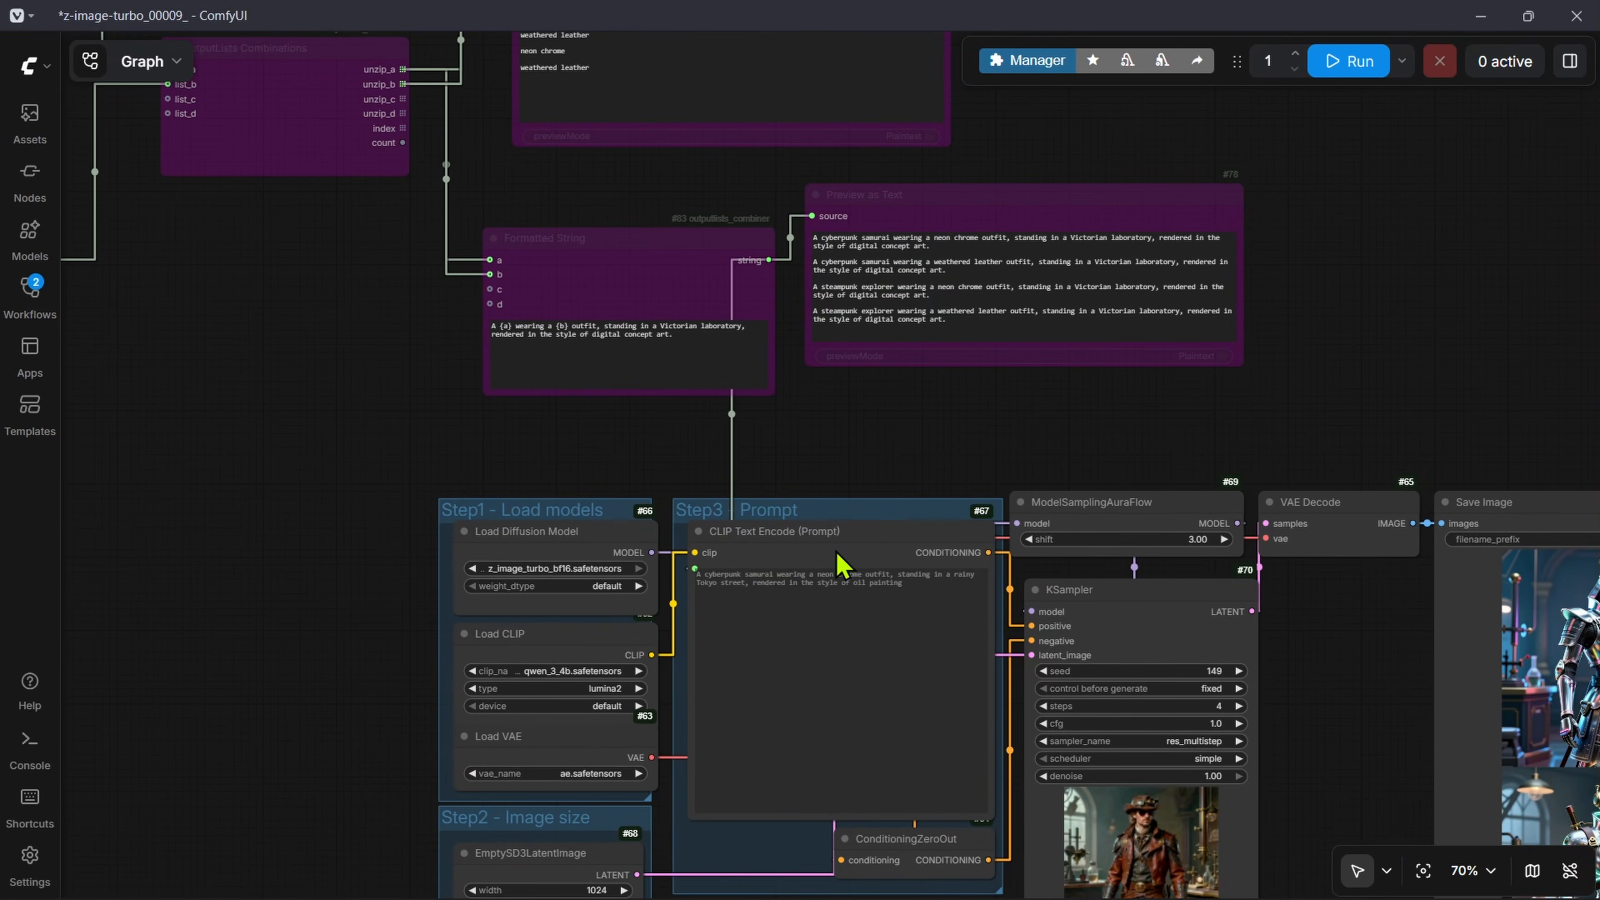
pyautogui.moveTo(694, 568); pyautogui.dragTo(1231, 409)
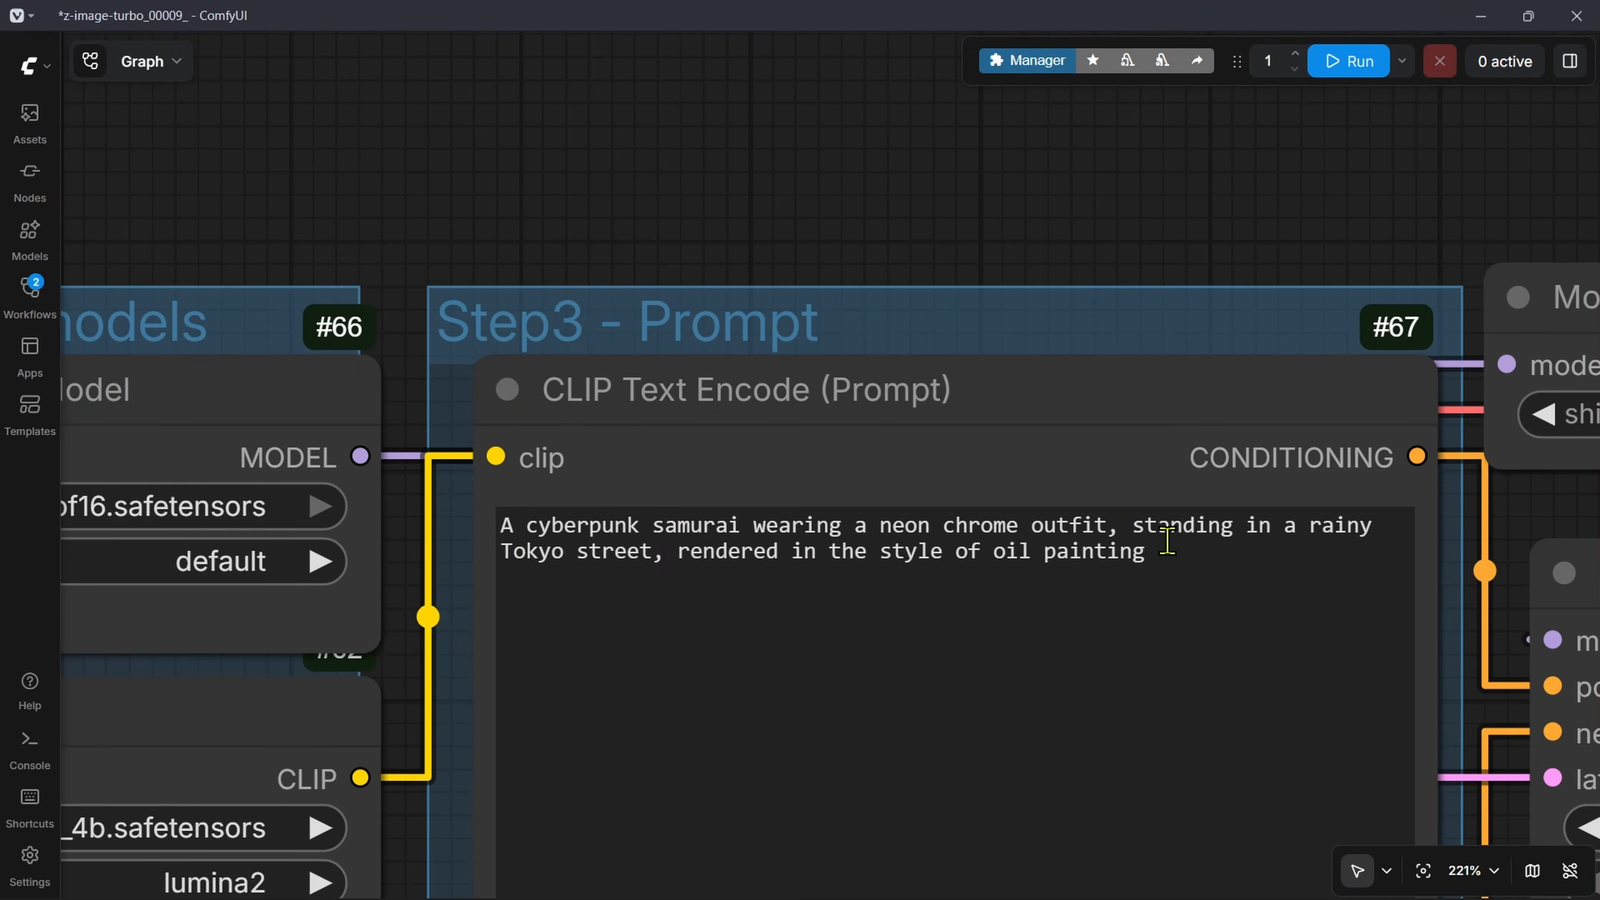
pyautogui.tripleClick(1166, 539)
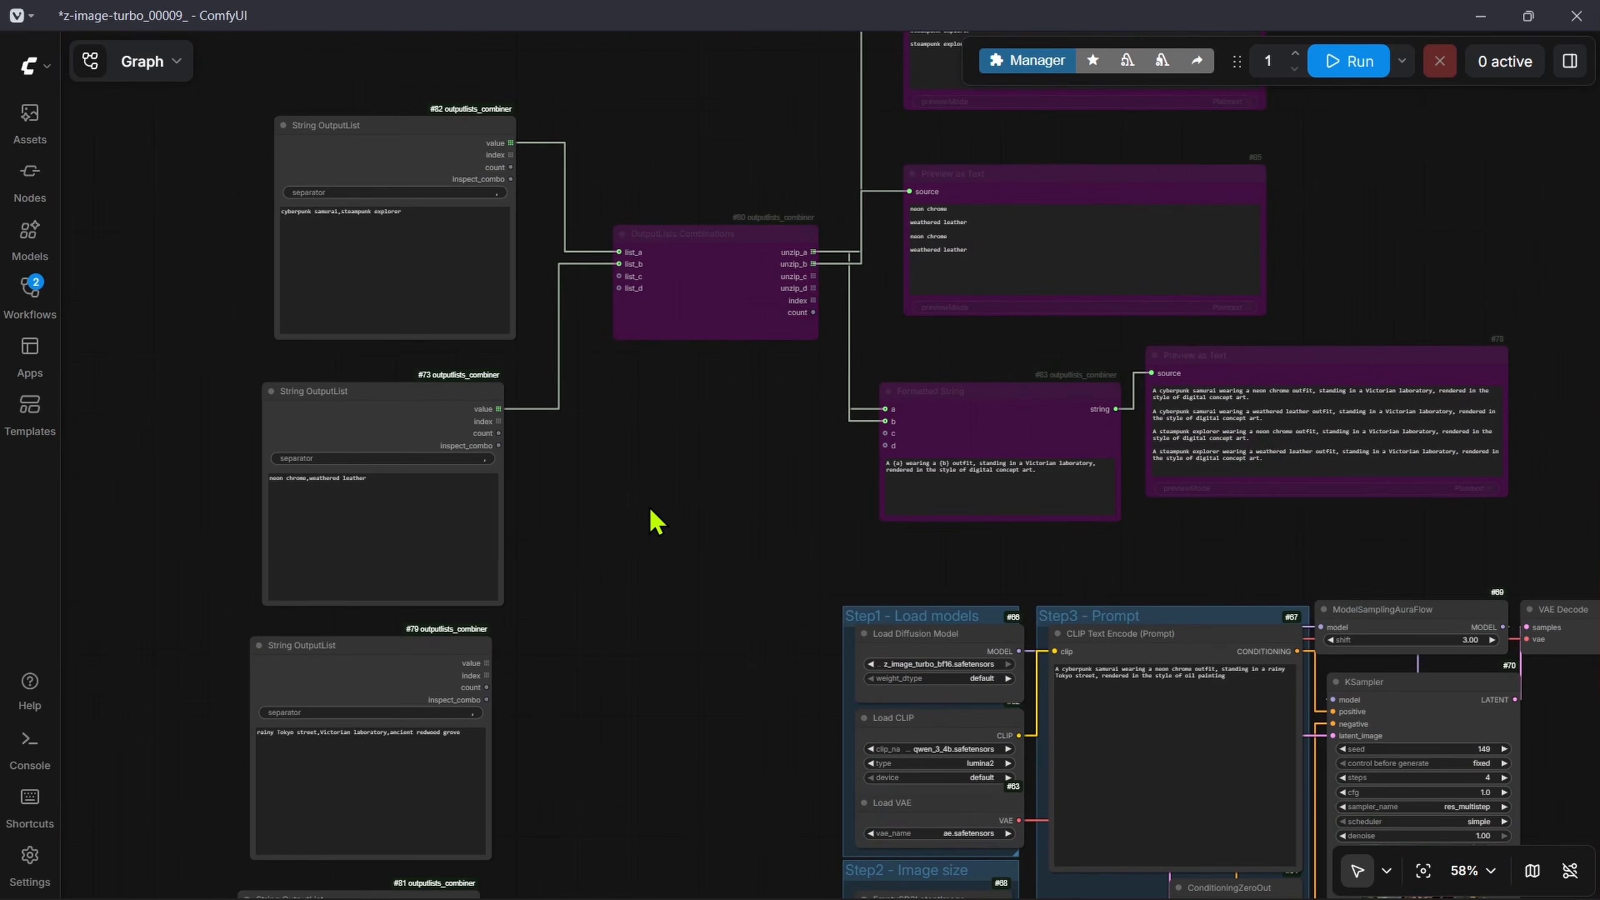
# Step: Delete the two unconnected String OutputList nodes below the "neon chrome,weathered leather" one
pyautogui.scroll(-3, 602, 165)
pyautogui.moveTo(460, 135); pyautogui.dragTo(418, 140)
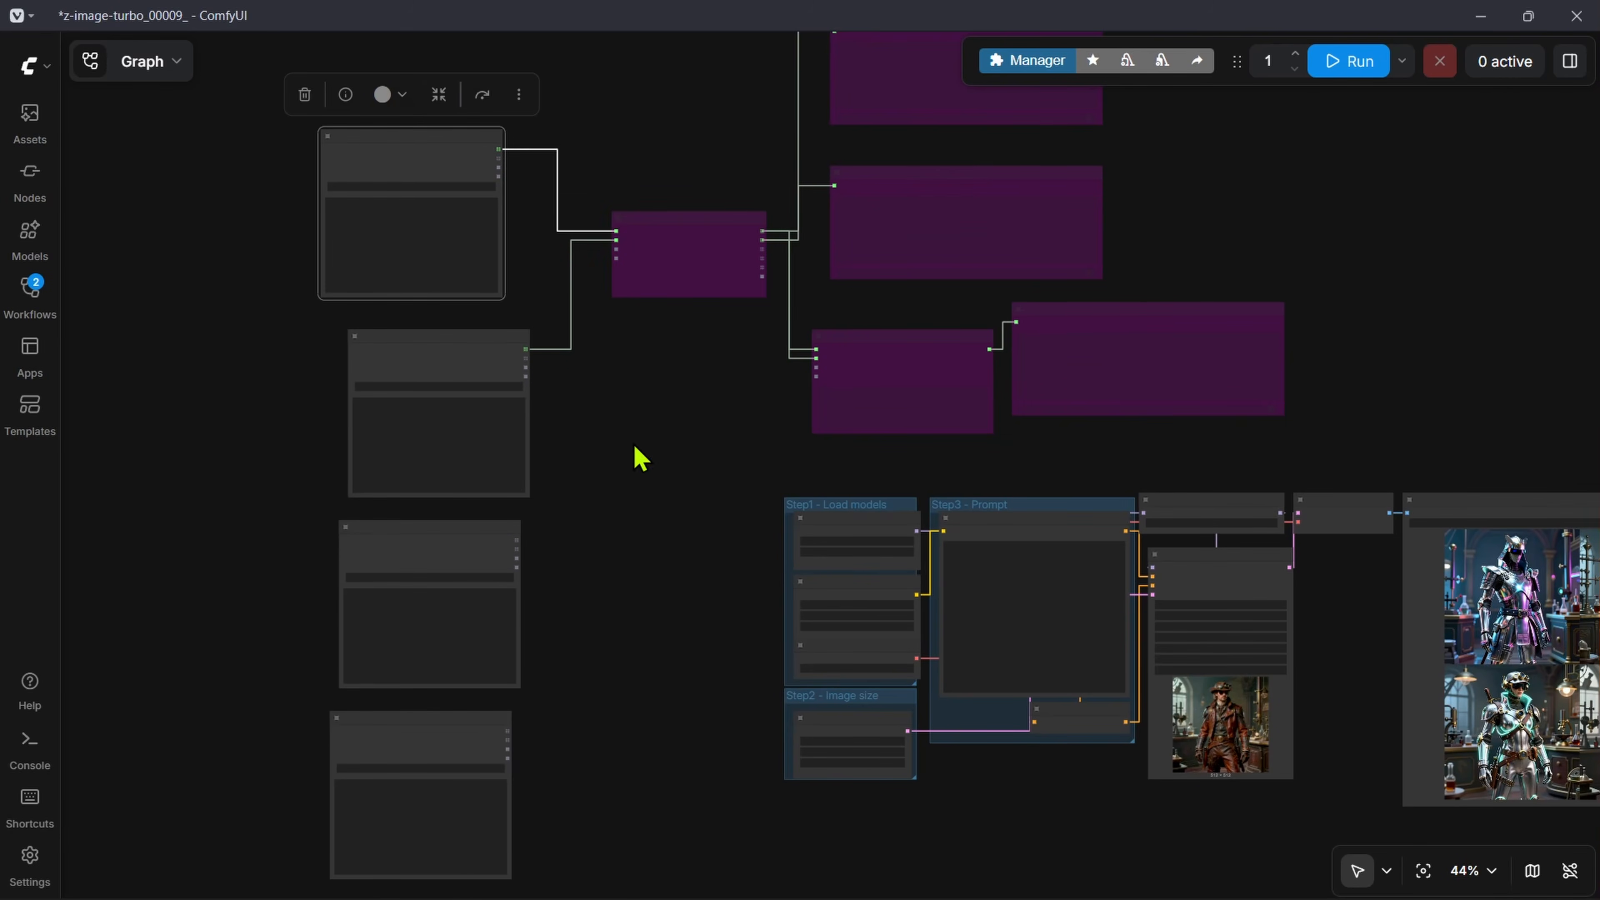
pyautogui.click(467, 731)
pyautogui.press('Delete')
pyautogui.click(462, 545)
pyautogui.press('Delete')
# Step: Move the "cyberpunk samurai,steampunk explorer" String OutputList toward the model loaders and connect its value output to the KSampler's sampler_name
pyautogui.click(477, 221)
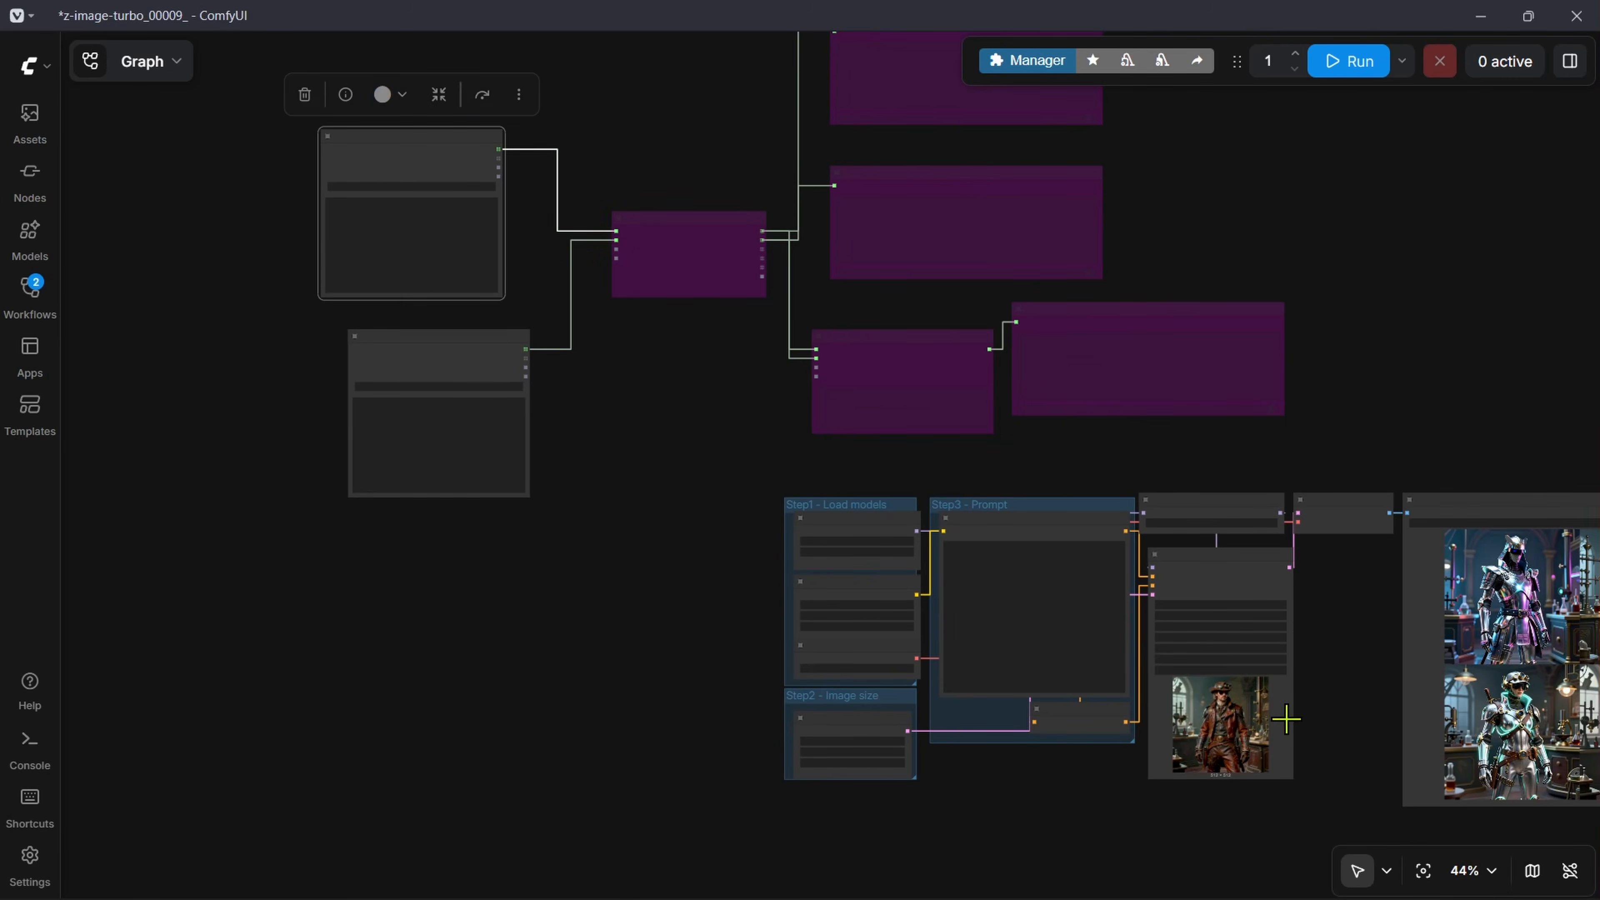
pyautogui.moveTo(441, 158); pyautogui.dragTo(659, 520)
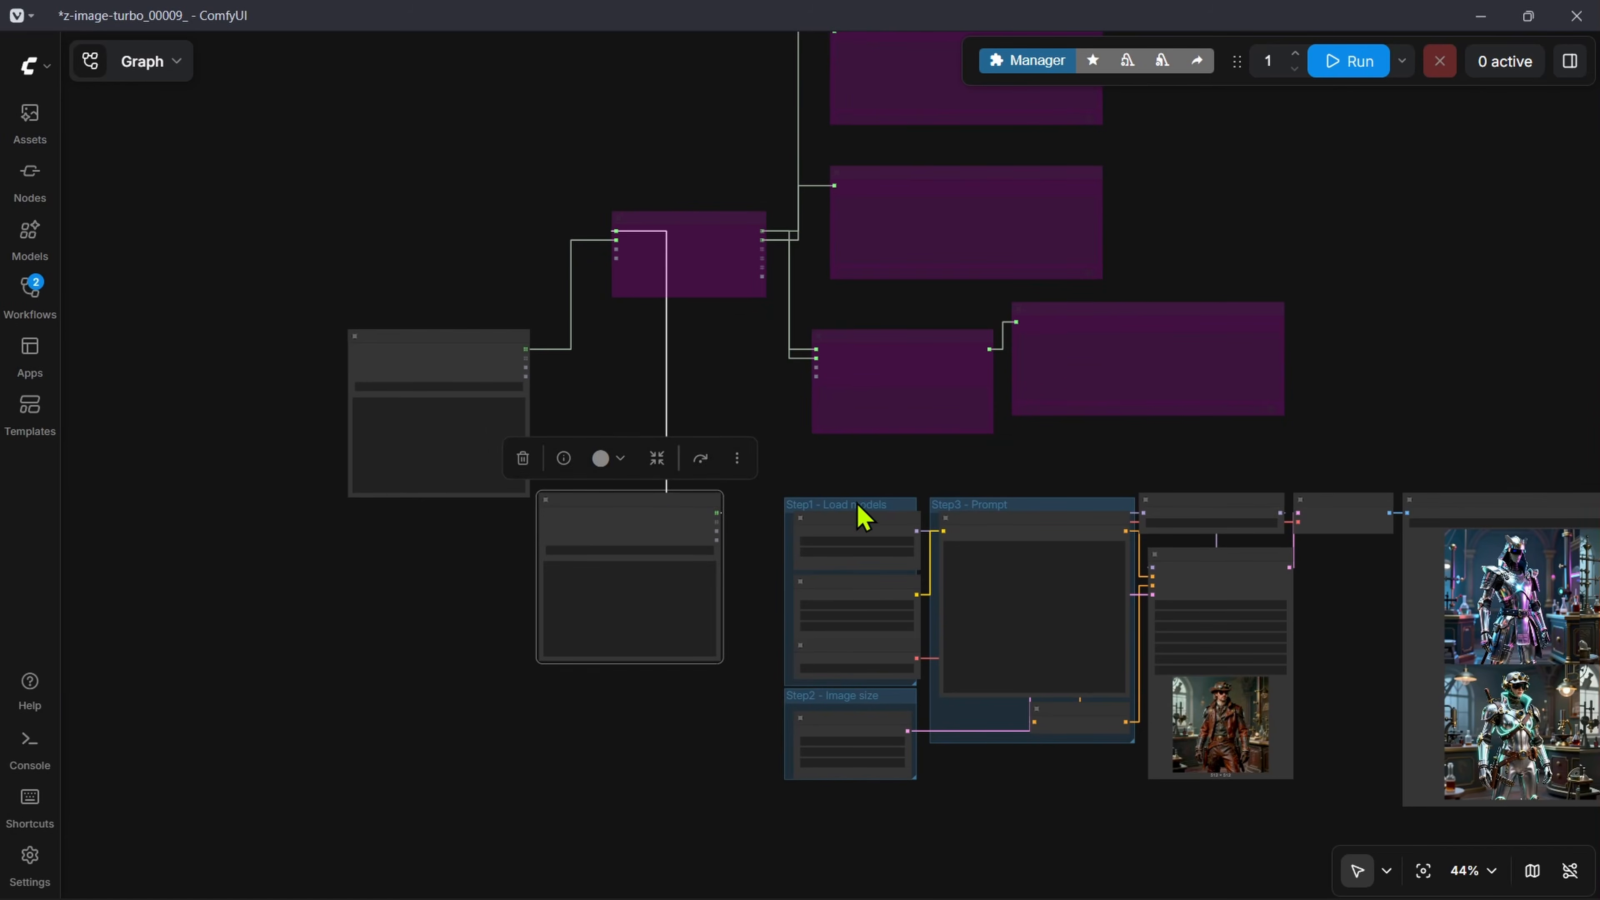
pyautogui.scroll(8, 852, 509)
pyautogui.moveTo(675, 597); pyautogui.dragTo(489, 473)
pyautogui.moveTo(376, 450); pyautogui.dragTo(1310, 682)
pyautogui.moveTo(223, 646); pyautogui.dragTo(694, 648)
# Step: Set the separator of the String OutputList with the sampler names to \n
pyautogui.scroll(11, 839, 532)
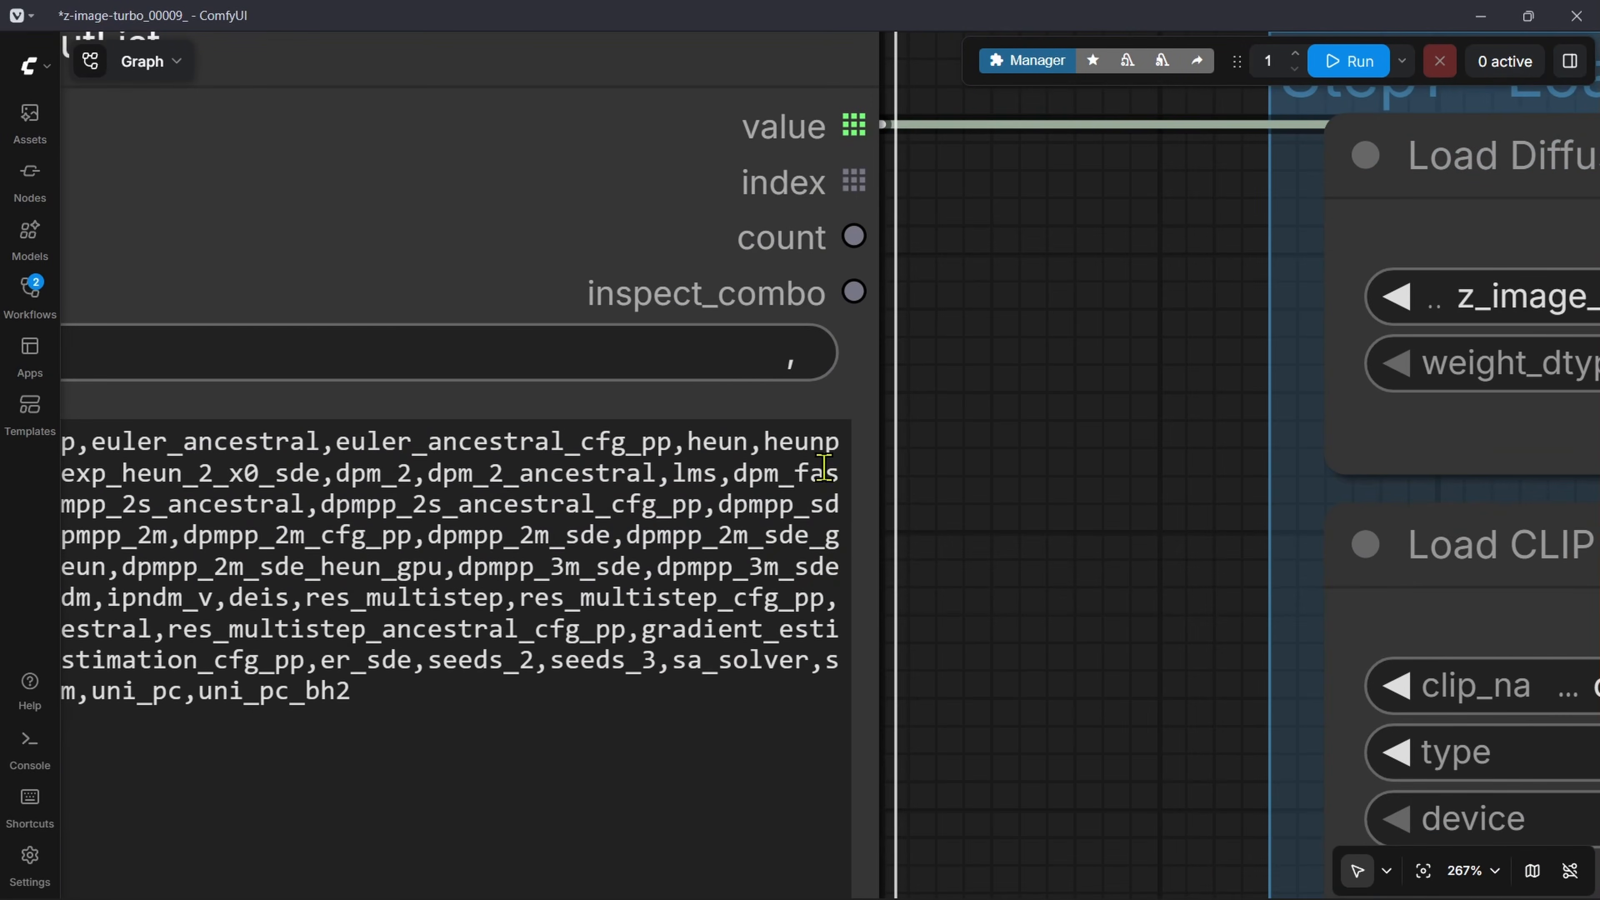
pyautogui.click(761, 343)
pyautogui.write('\\n')
pyautogui.press('Return')
pyautogui.scroll(-9, 945, 553)
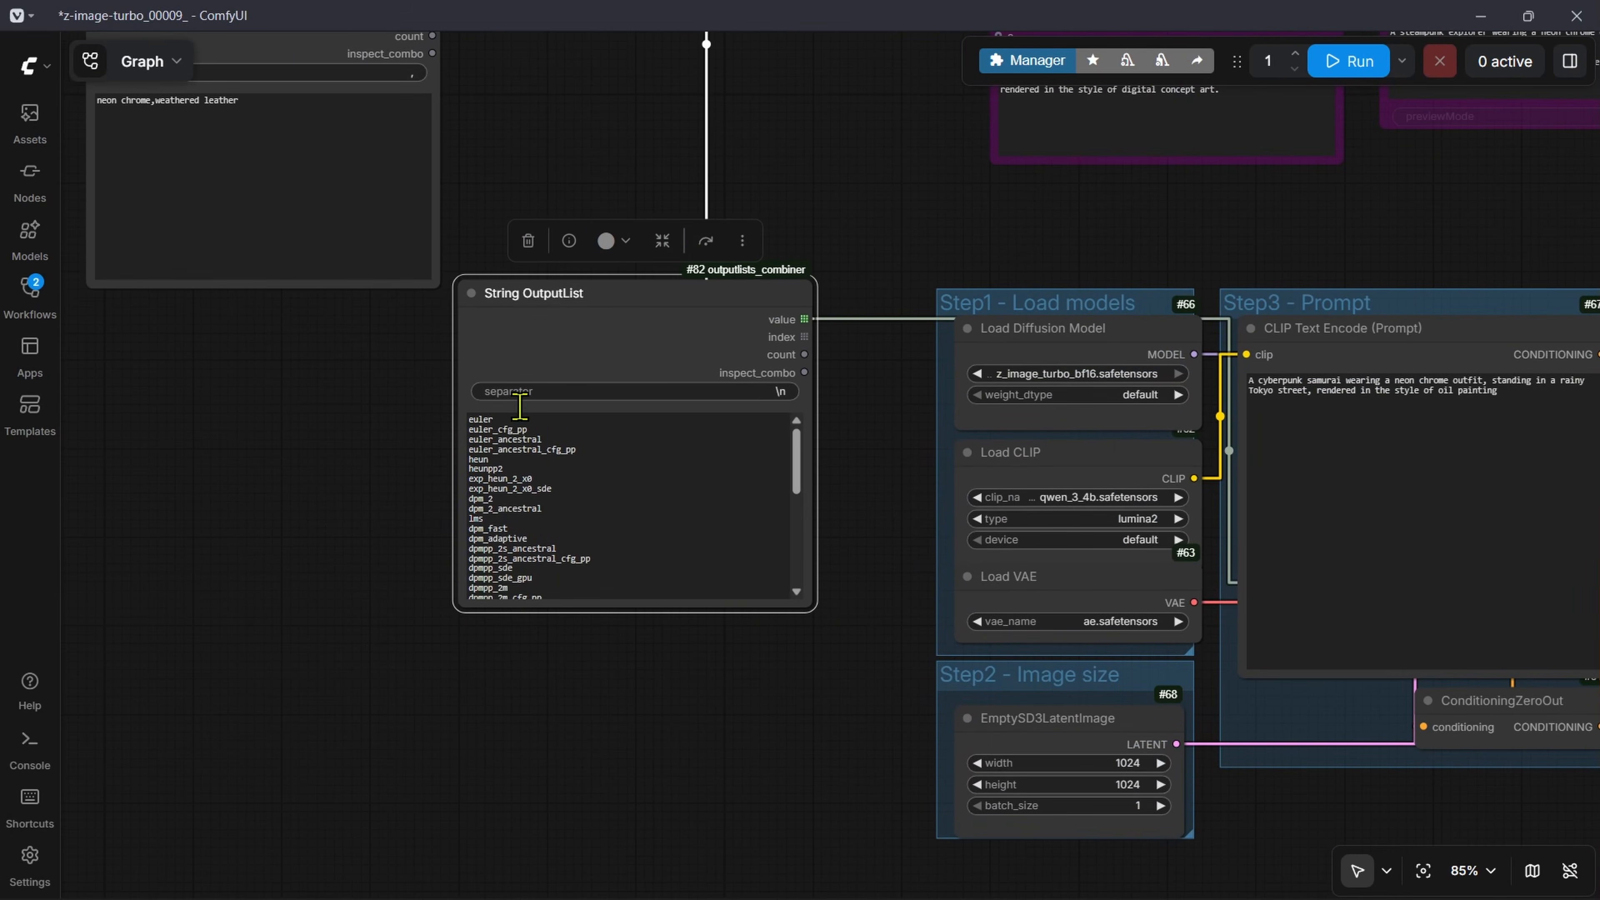
pyautogui.scroll(6, 320, 559)
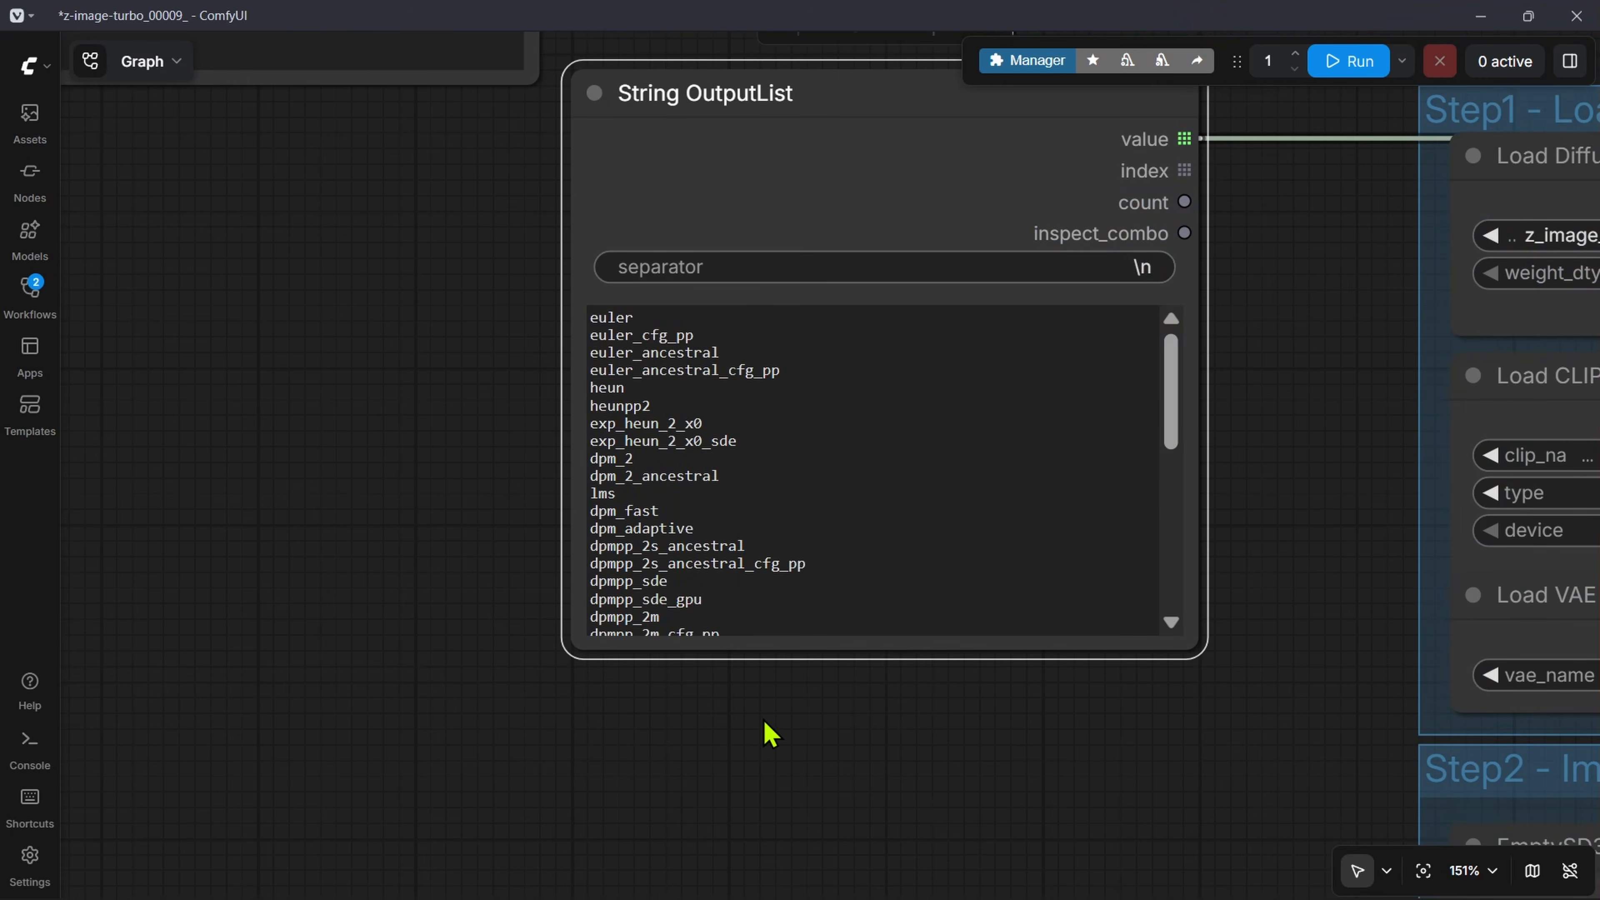
# Step: Reduce the sampler list in the String OutputList to euler and res_multistep
pyautogui.moveTo(1173, 428); pyautogui.dragTo(1212, 343)
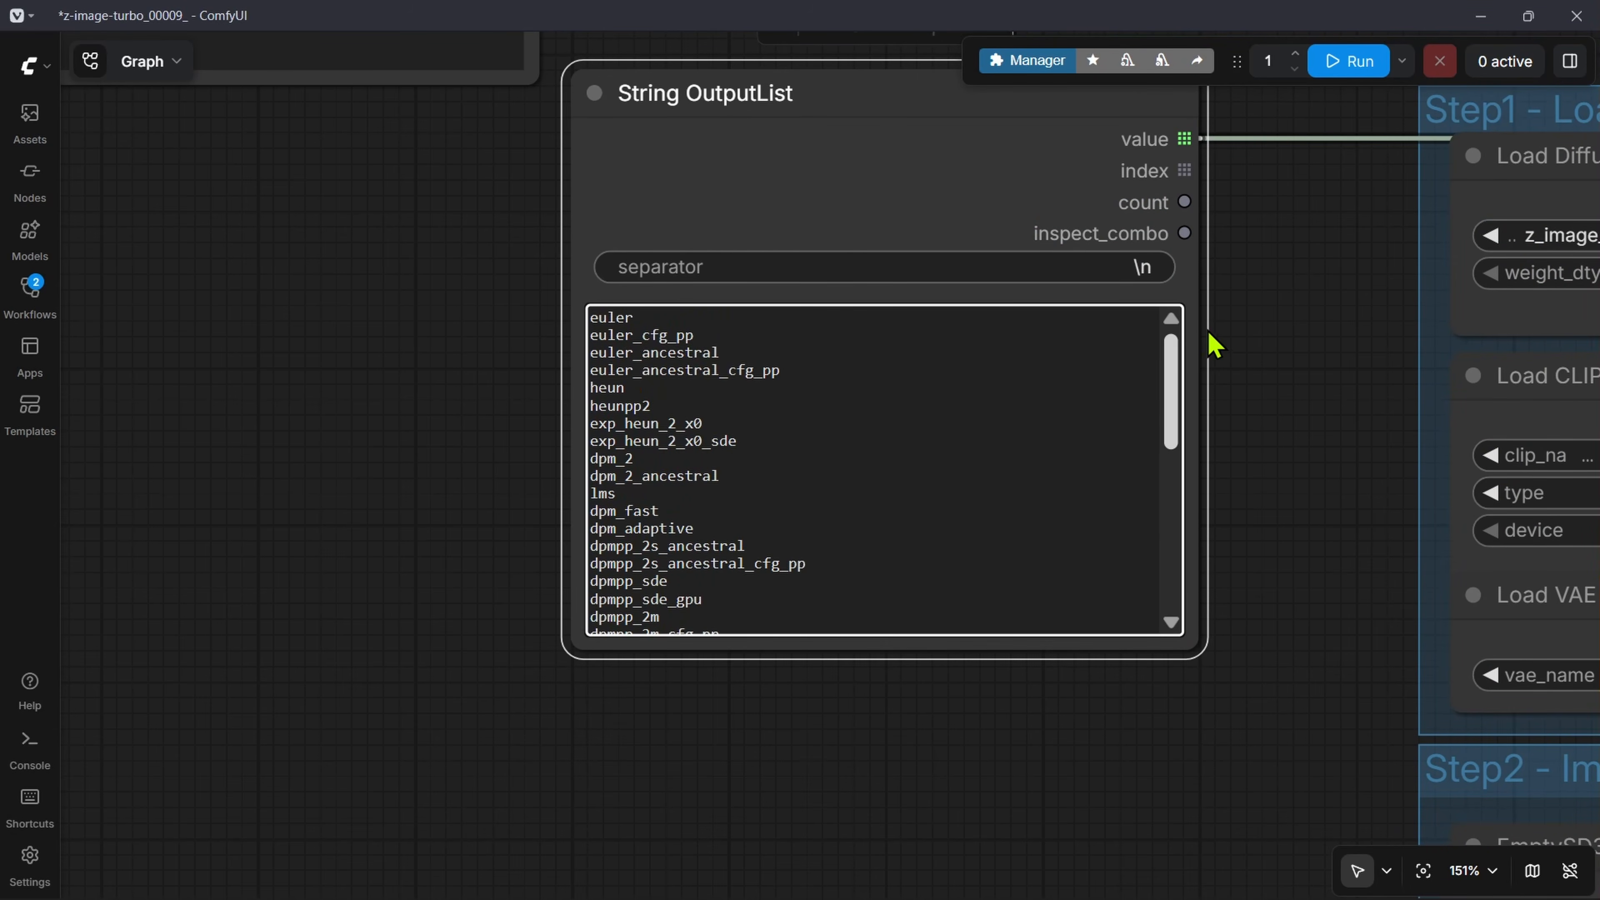
pyautogui.moveTo(860, 566); pyautogui.dragTo(452, 337)
pyautogui.press('BackSpace')
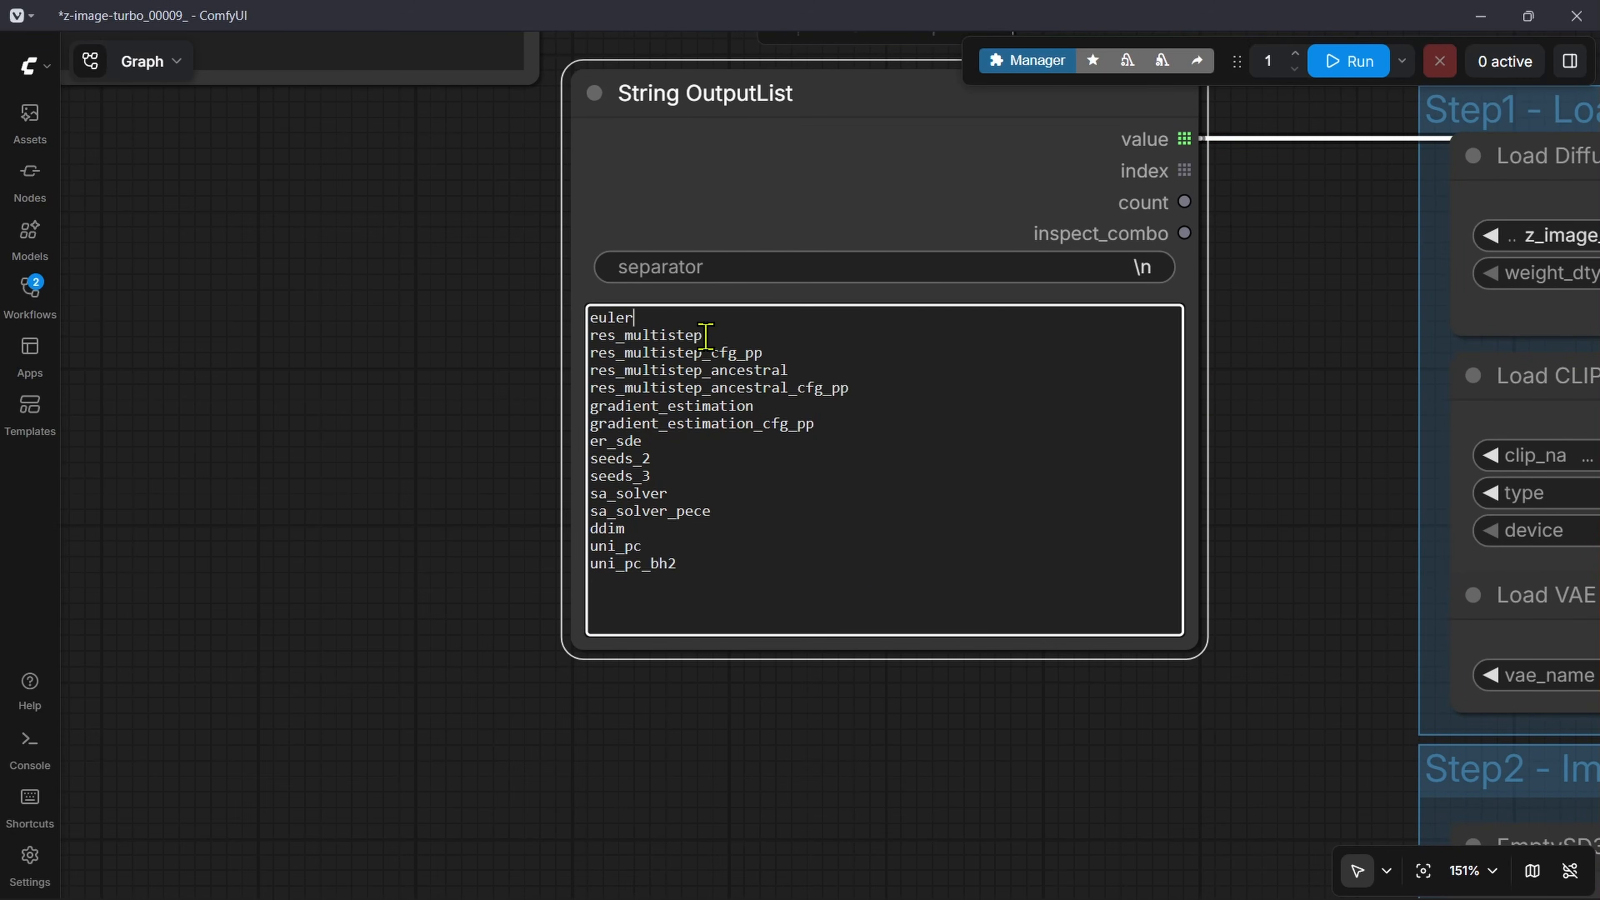
pyautogui.moveTo(735, 336); pyautogui.dragTo(484, 318)
pyautogui.hotkey('ctrl', 'shift', 'End')
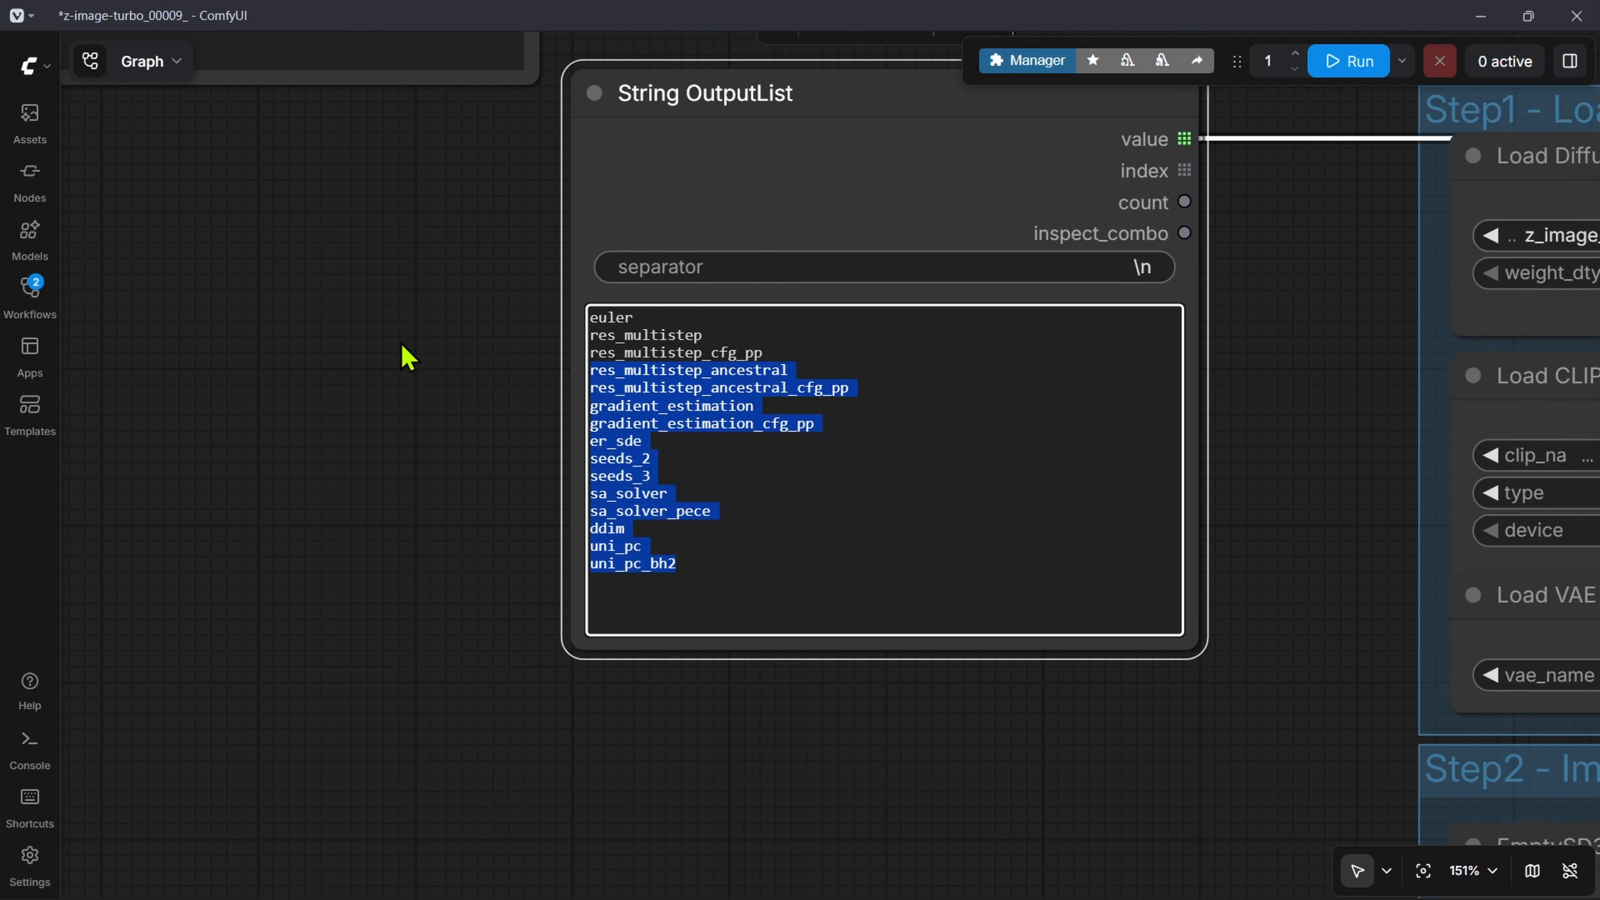
pyautogui.press('BackSpace')
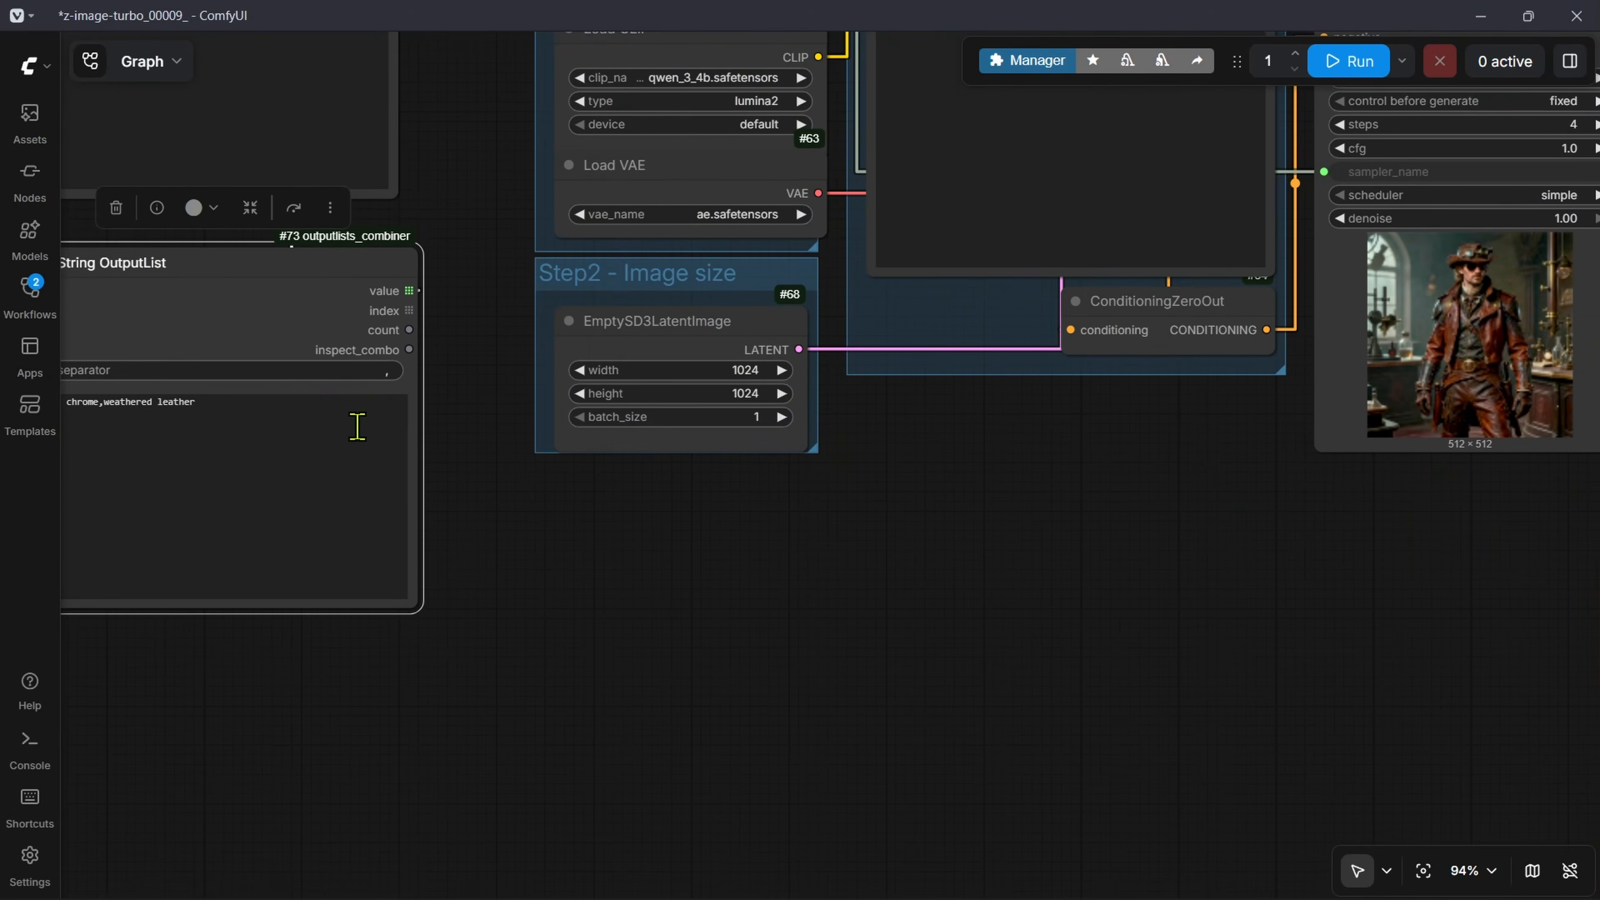
# Step: Connect the second String OutputList's value output to the KSampler's scheduler, with separator \n and only simple and beta listed
pyautogui.moveTo(482, 544); pyautogui.dragTo(1393, 362)
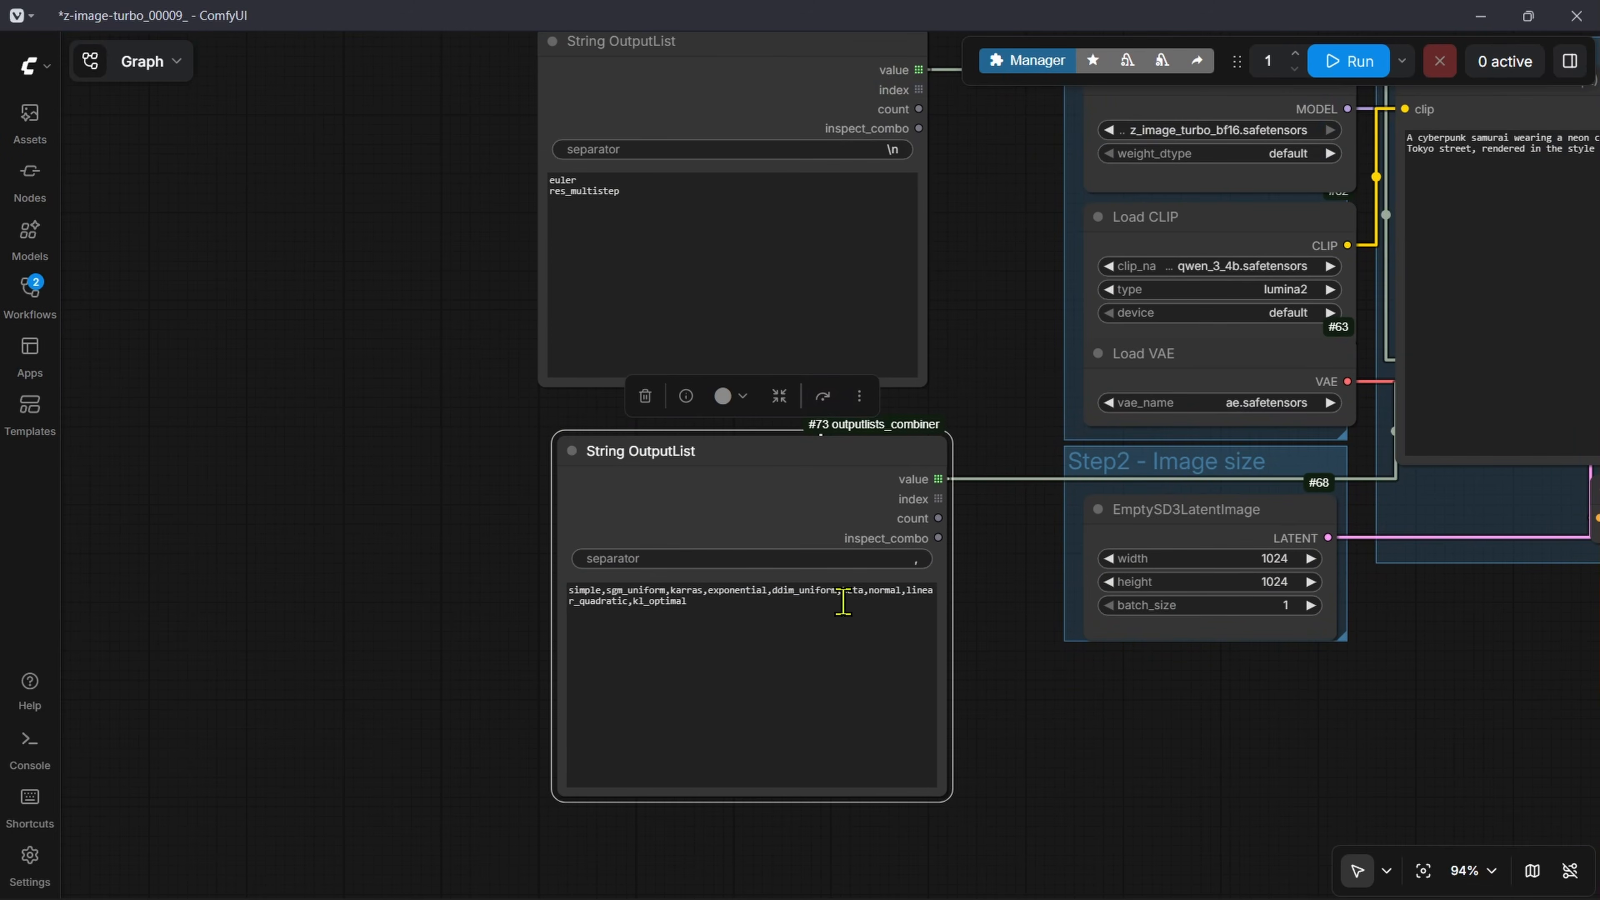
pyautogui.scroll(7, 985, 661)
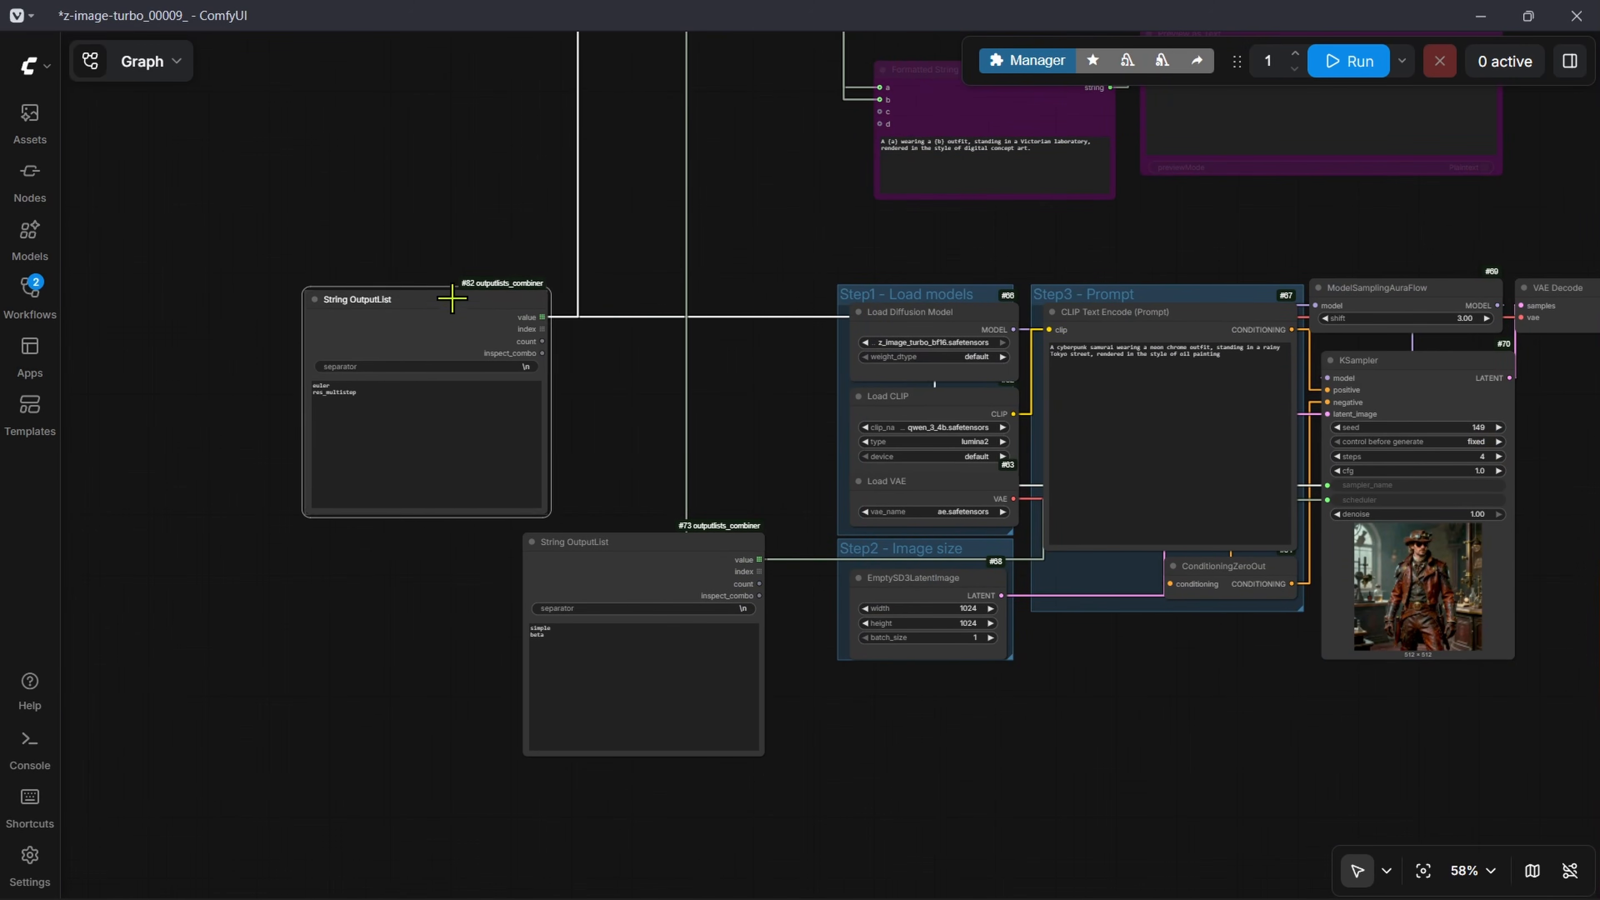
pyautogui.moveTo(662, 568); pyautogui.dragTo(403, 554)
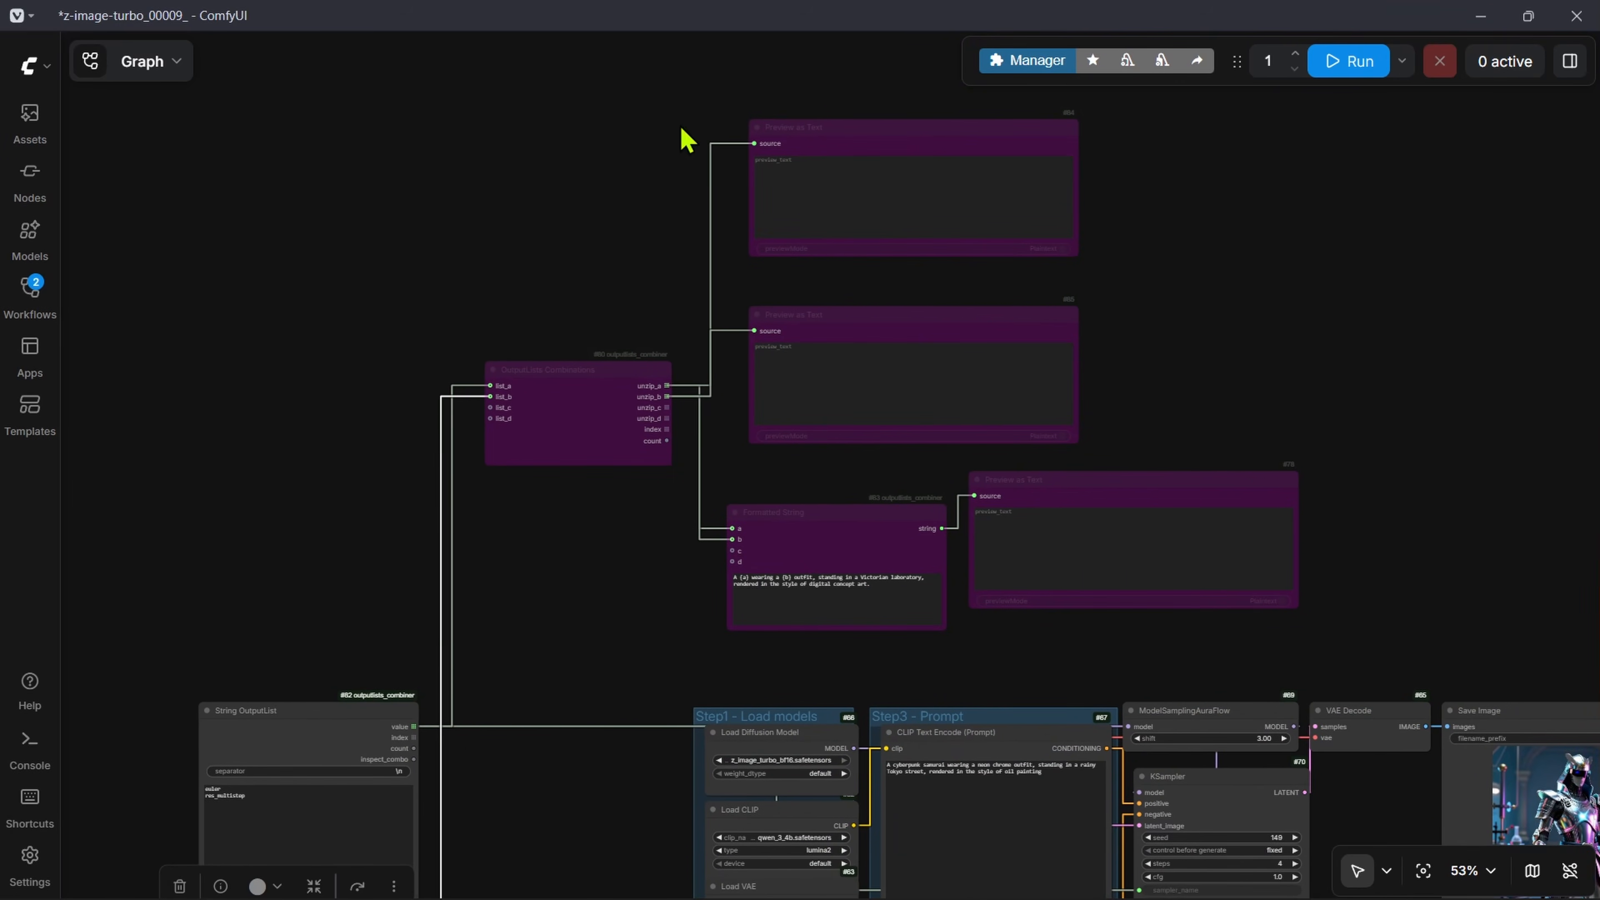
# Step: Delete the bypassed OutputLists Combinations, Formatted String and three Preview as Text nodes
pyautogui.moveTo(448, 155); pyautogui.dragTo(1334, 600)
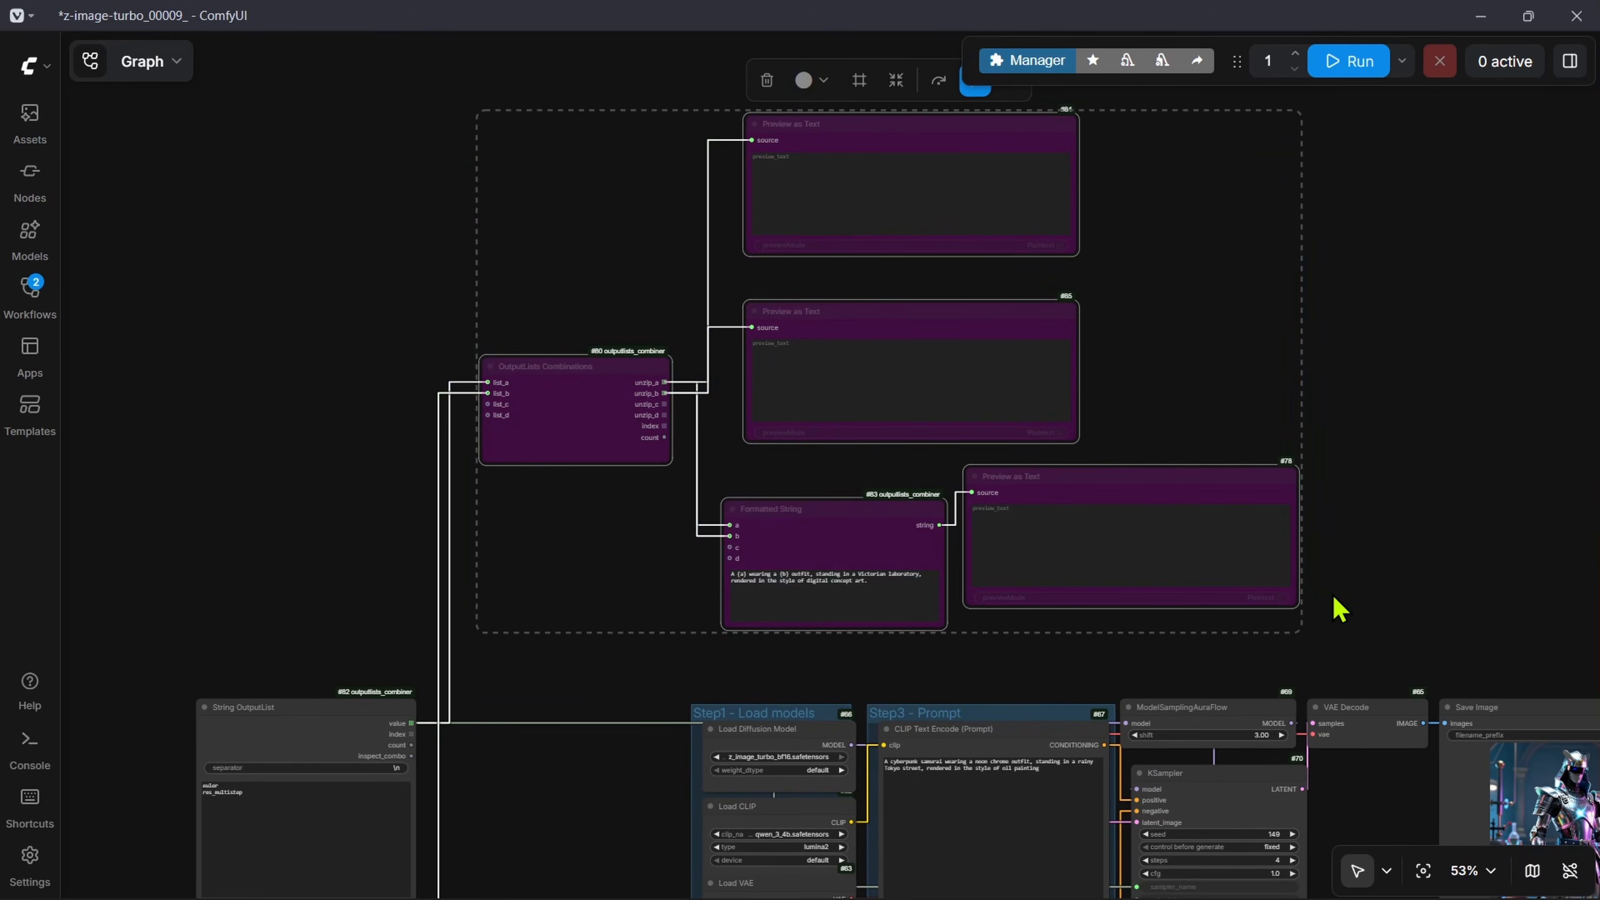
pyautogui.press('Delete')
pyautogui.scroll(-8, 1302, 627)
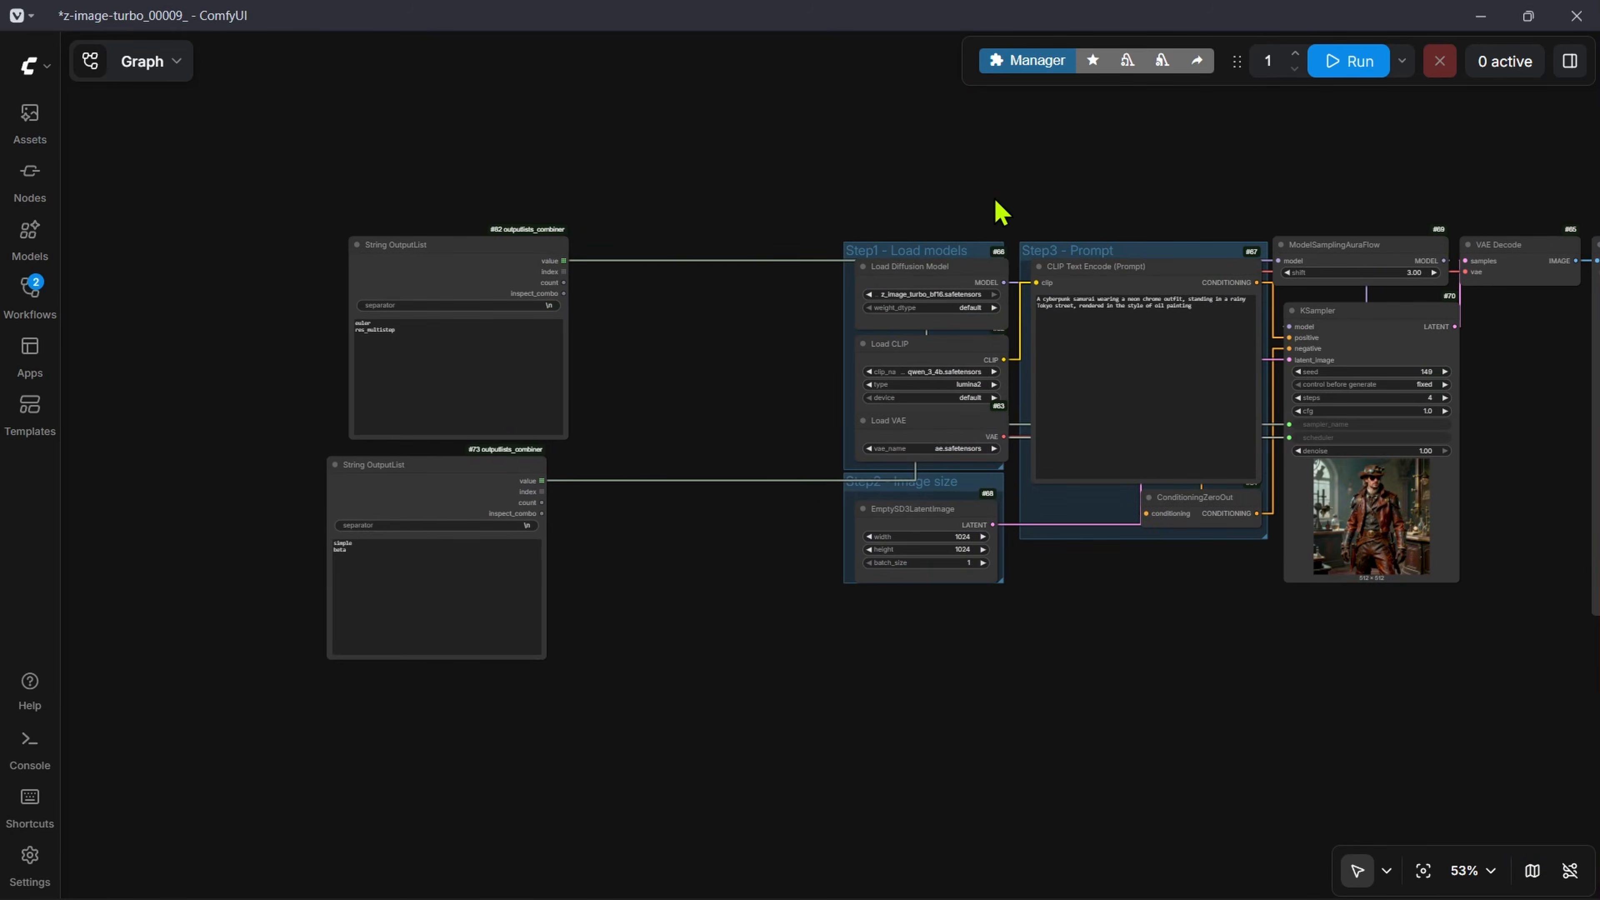
# Step: Place the sampler String OutputList above the Step3 - Prompt group and the scheduler String OutputList below it
pyautogui.moveTo(479, 500); pyautogui.dragTo(1195, 715)
pyautogui.moveTo(525, 221); pyautogui.dragTo(1182, 370)
pyautogui.scroll(6, 1181, 370)
pyautogui.moveTo(1182, 370); pyautogui.dragTo(716, 205)
pyautogui.moveTo(1154, 583); pyautogui.dragTo(1078, 147)
pyautogui.moveTo(869, 560); pyautogui.dragTo(869, 427)
pyautogui.moveTo(1080, 493); pyautogui.dragTo(1076, 850)
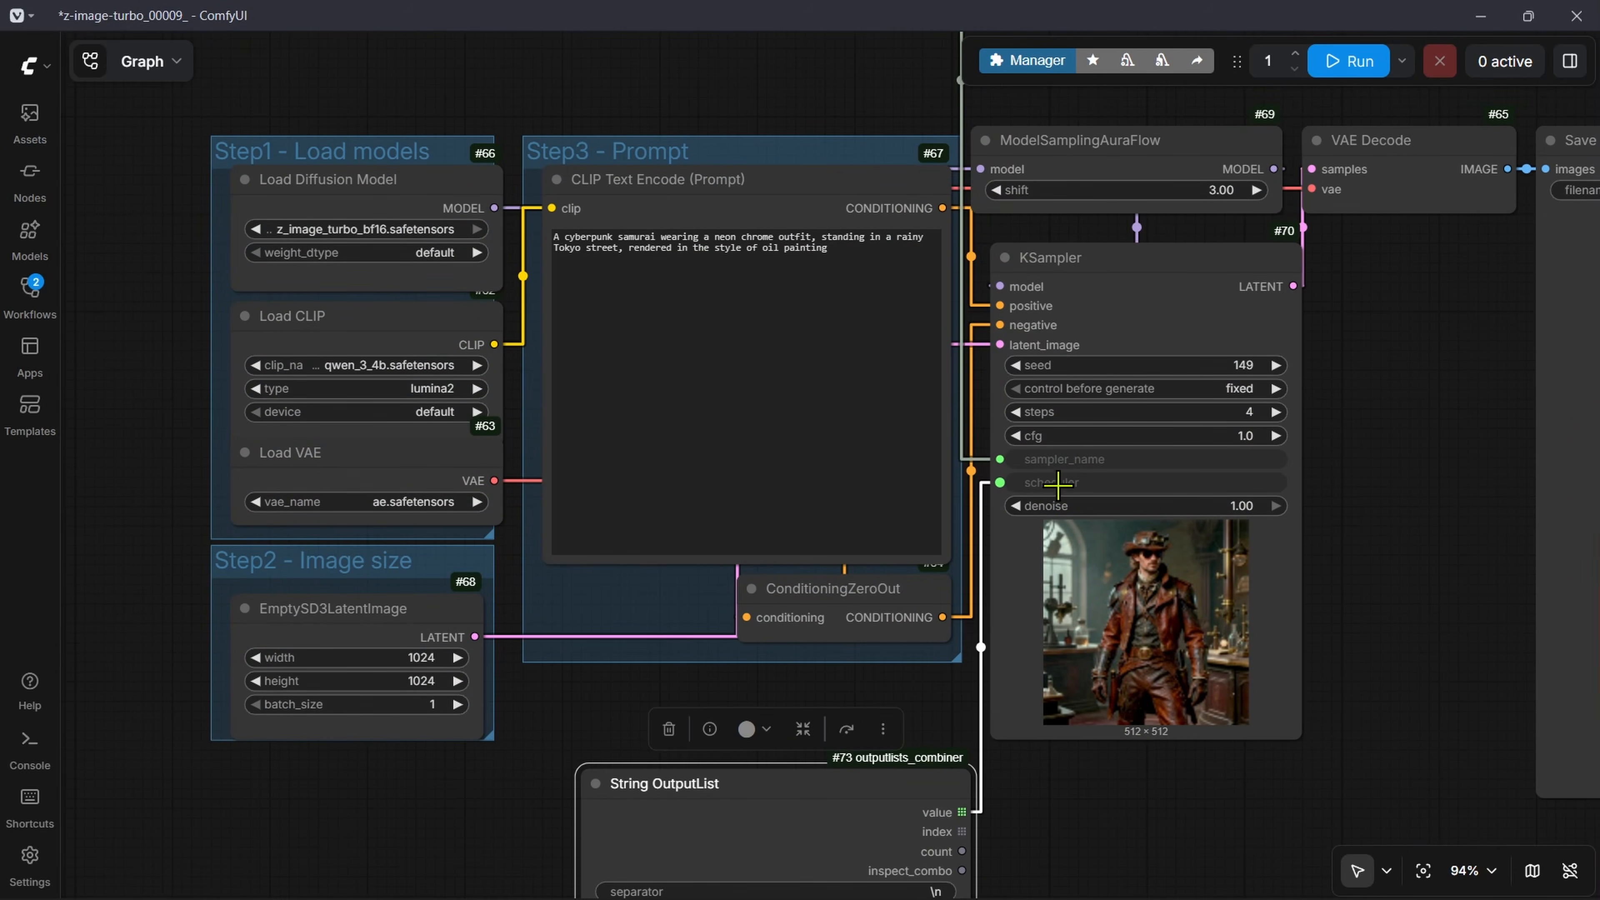
pyautogui.scroll(-10, 1111, 516)
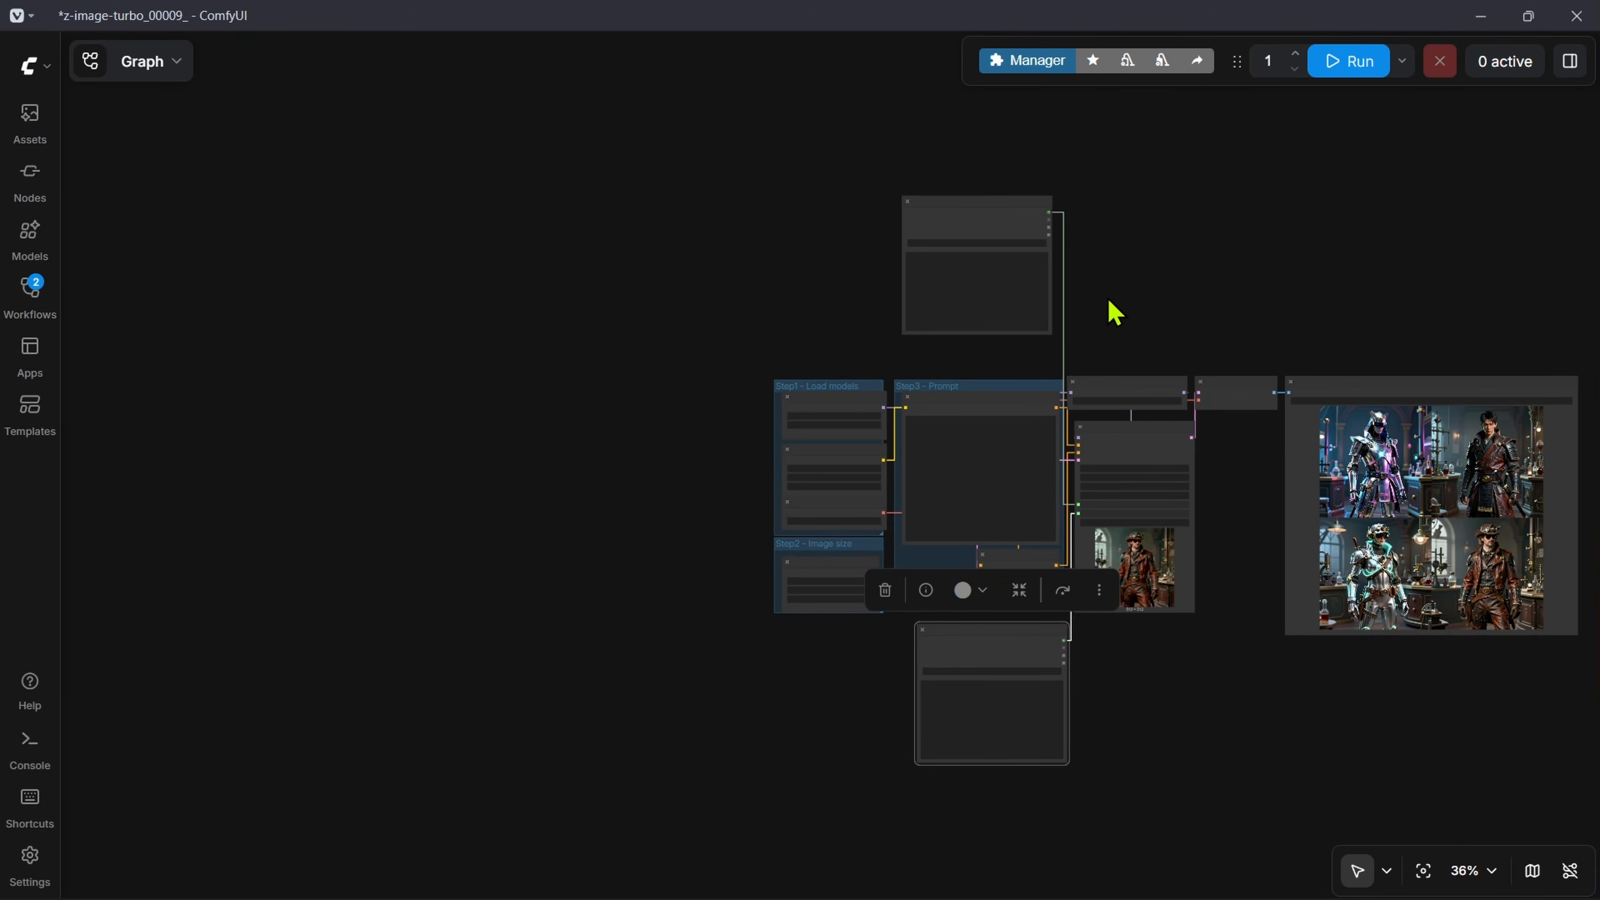
pyautogui.moveTo(1008, 227)
pyautogui.mouseDown()
pyautogui.moveTo(1005, 259)
pyautogui.moveTo(1006, 238)
pyautogui.mouseUp()
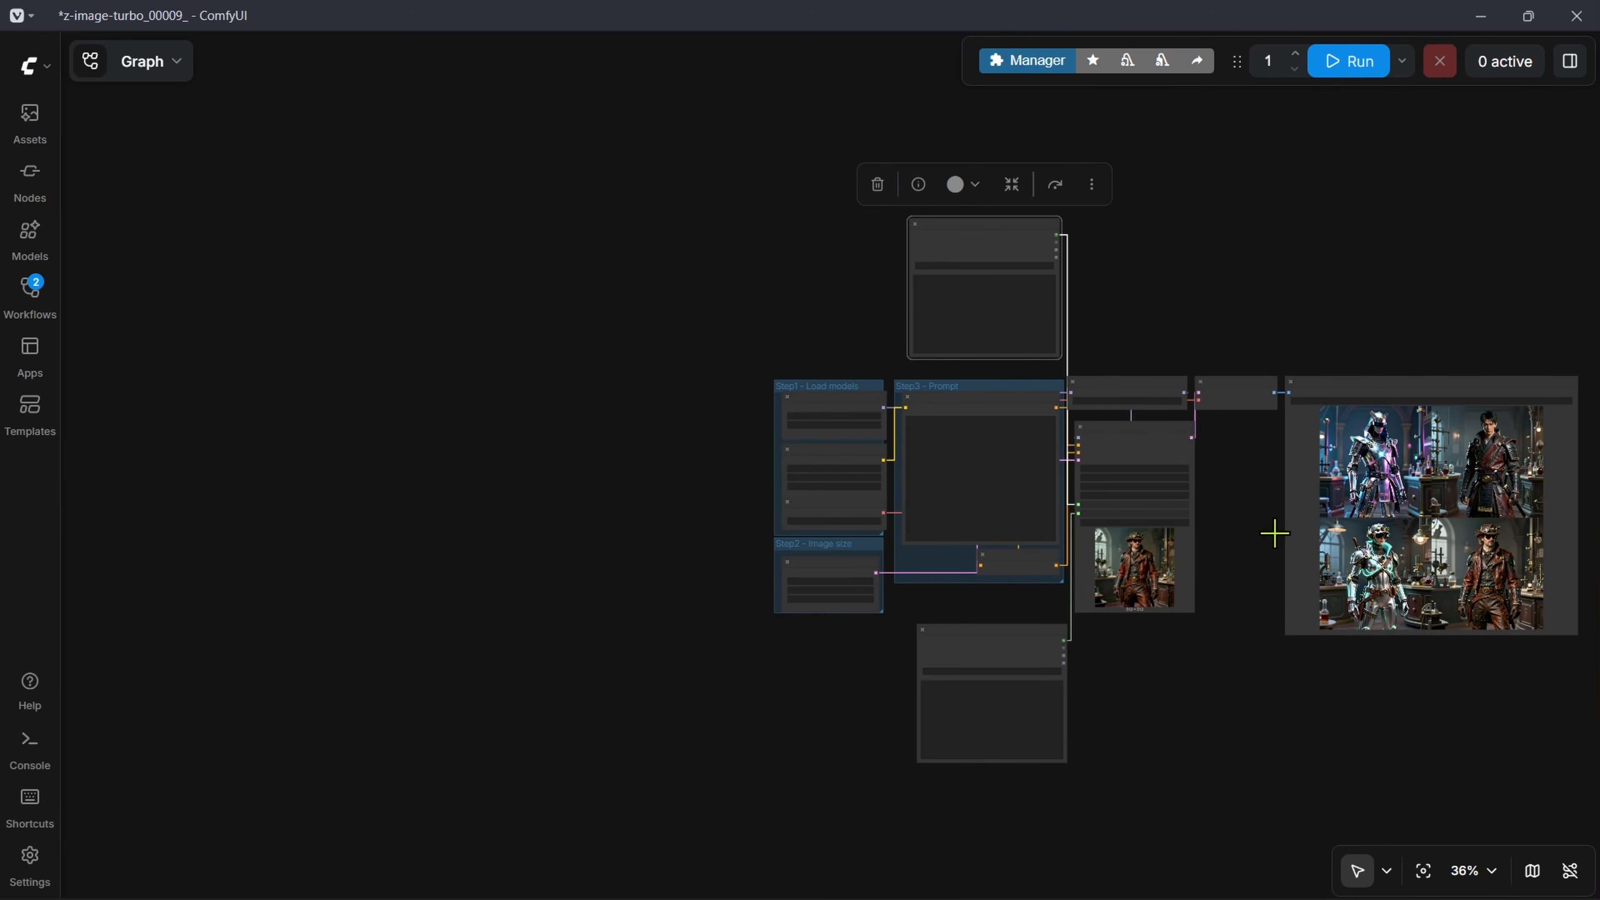
# Step: Review the sampler and scheduler lists and their direct value links to the KSampler
pyautogui.scroll(12, 973, 315)
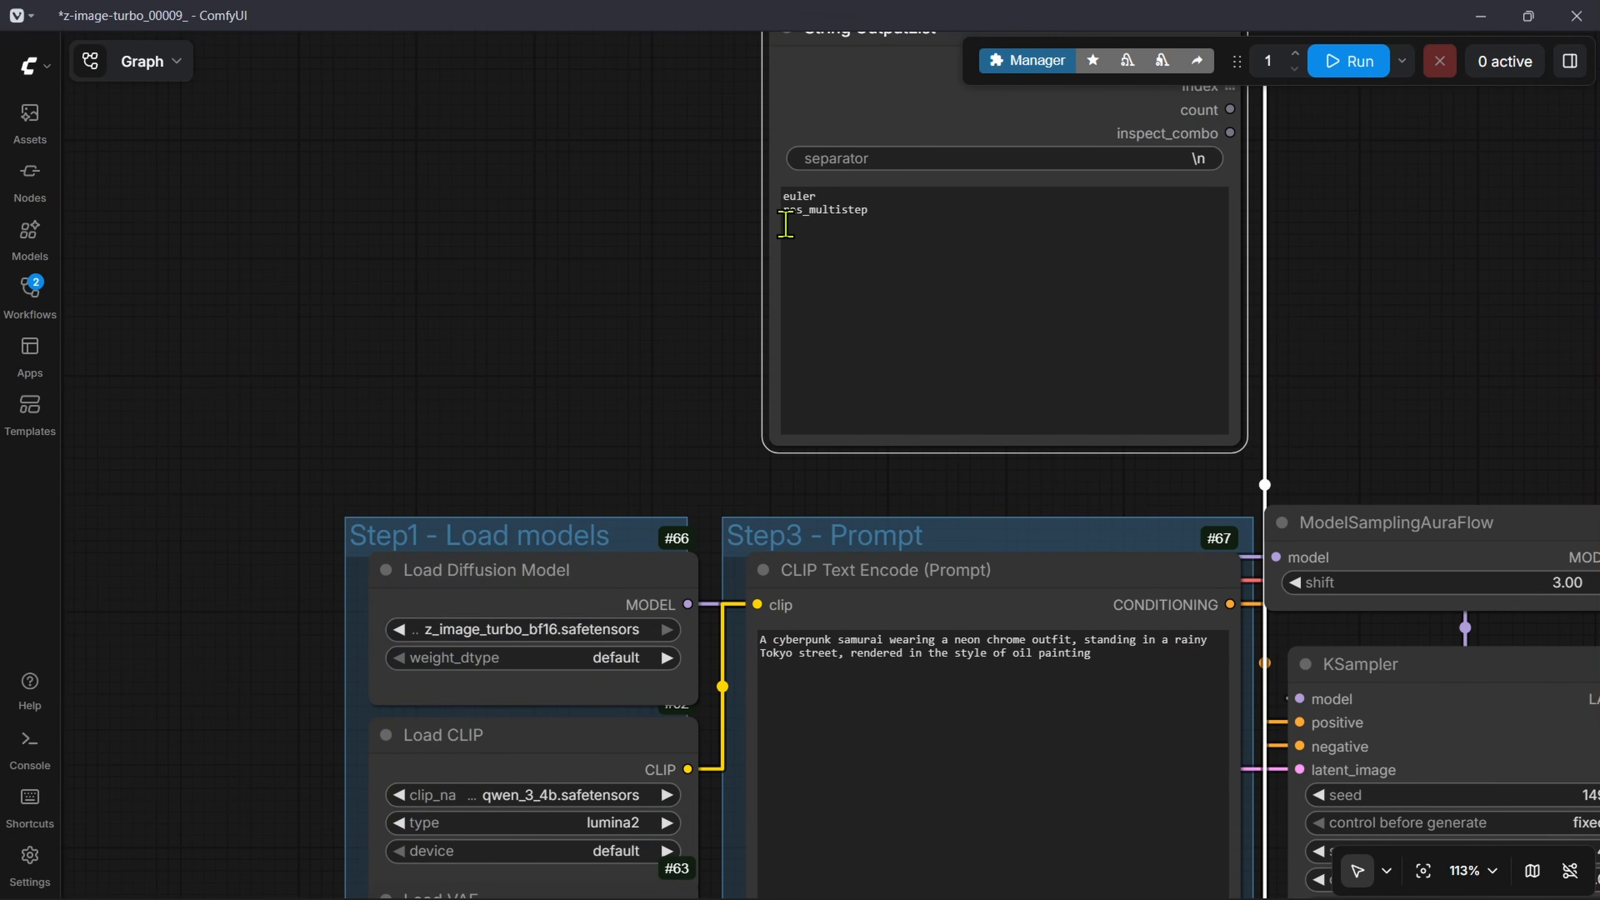
pyautogui.moveTo(767, 515); pyautogui.dragTo(764, 473)
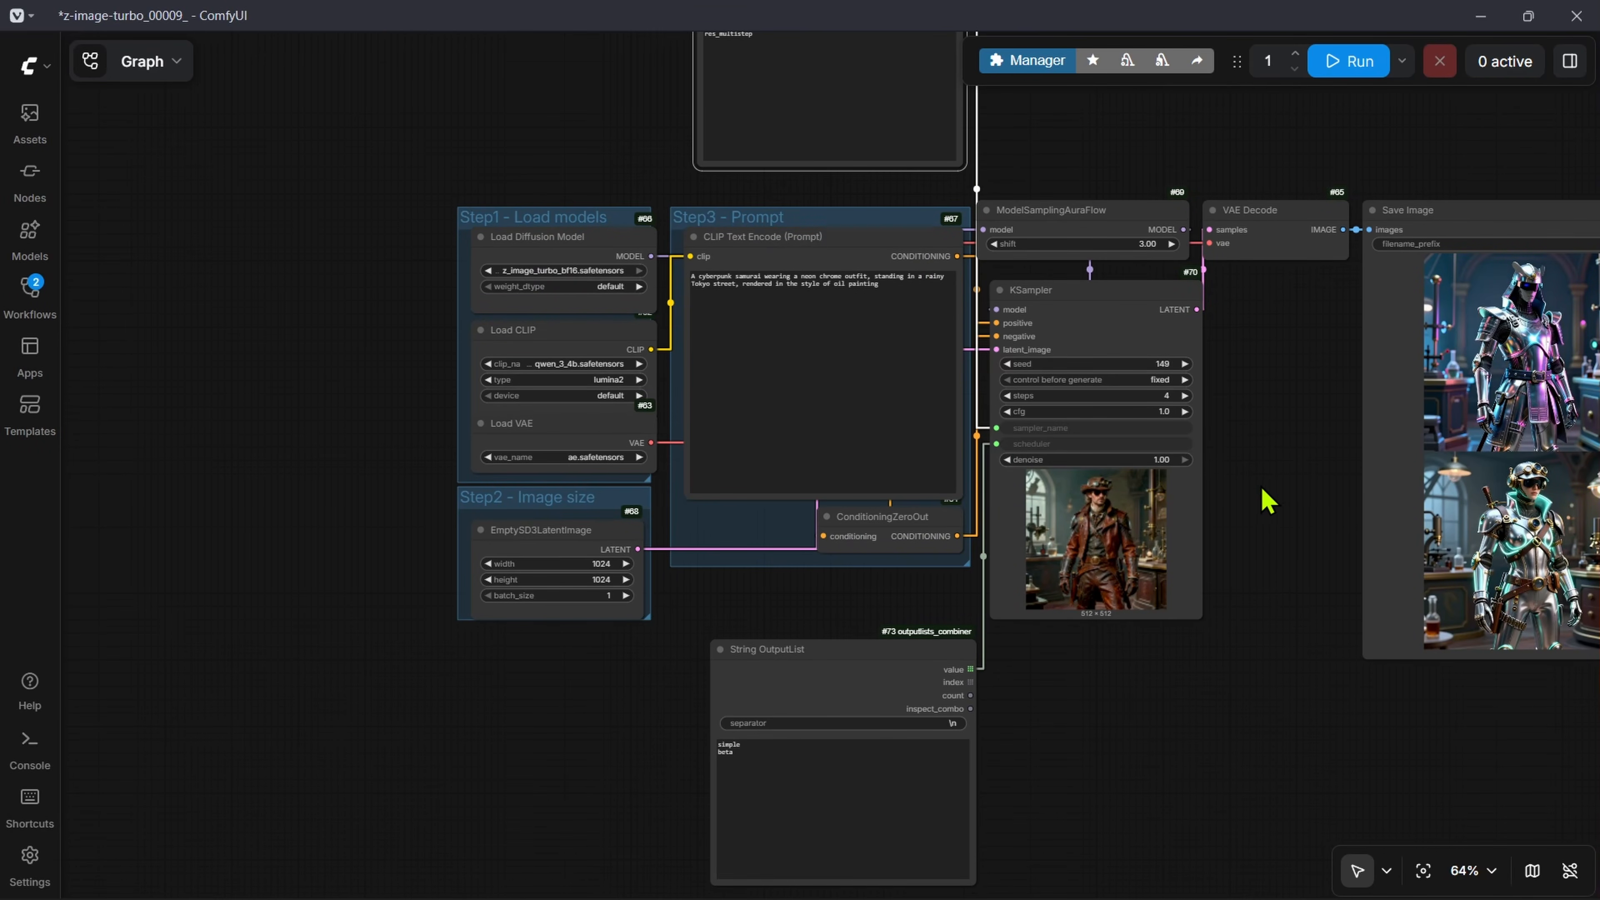
pyautogui.moveTo(1042, 149); pyautogui.dragTo(1070, 514)
pyautogui.scroll(1, 1071, 514)
pyautogui.moveTo(825, 311)
pyautogui.mouseDown()
pyautogui.moveTo(780, 305)
pyautogui.moveTo(821, 272)
pyautogui.moveTo(821, 329)
pyautogui.mouseUp()
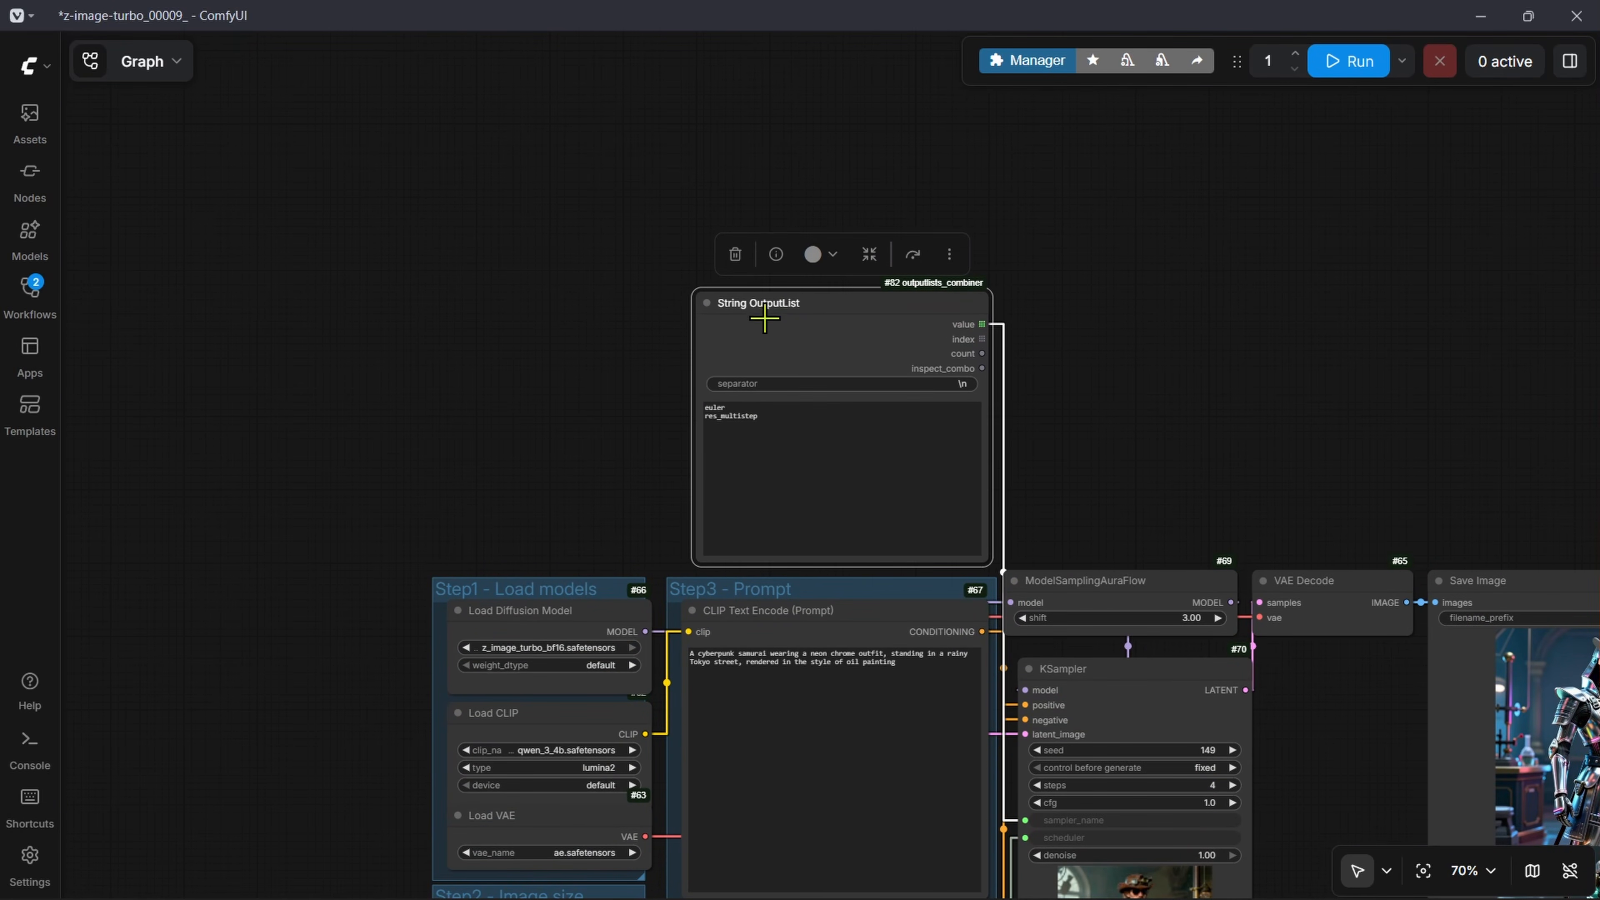
pyautogui.scroll(-3, 1074, 494)
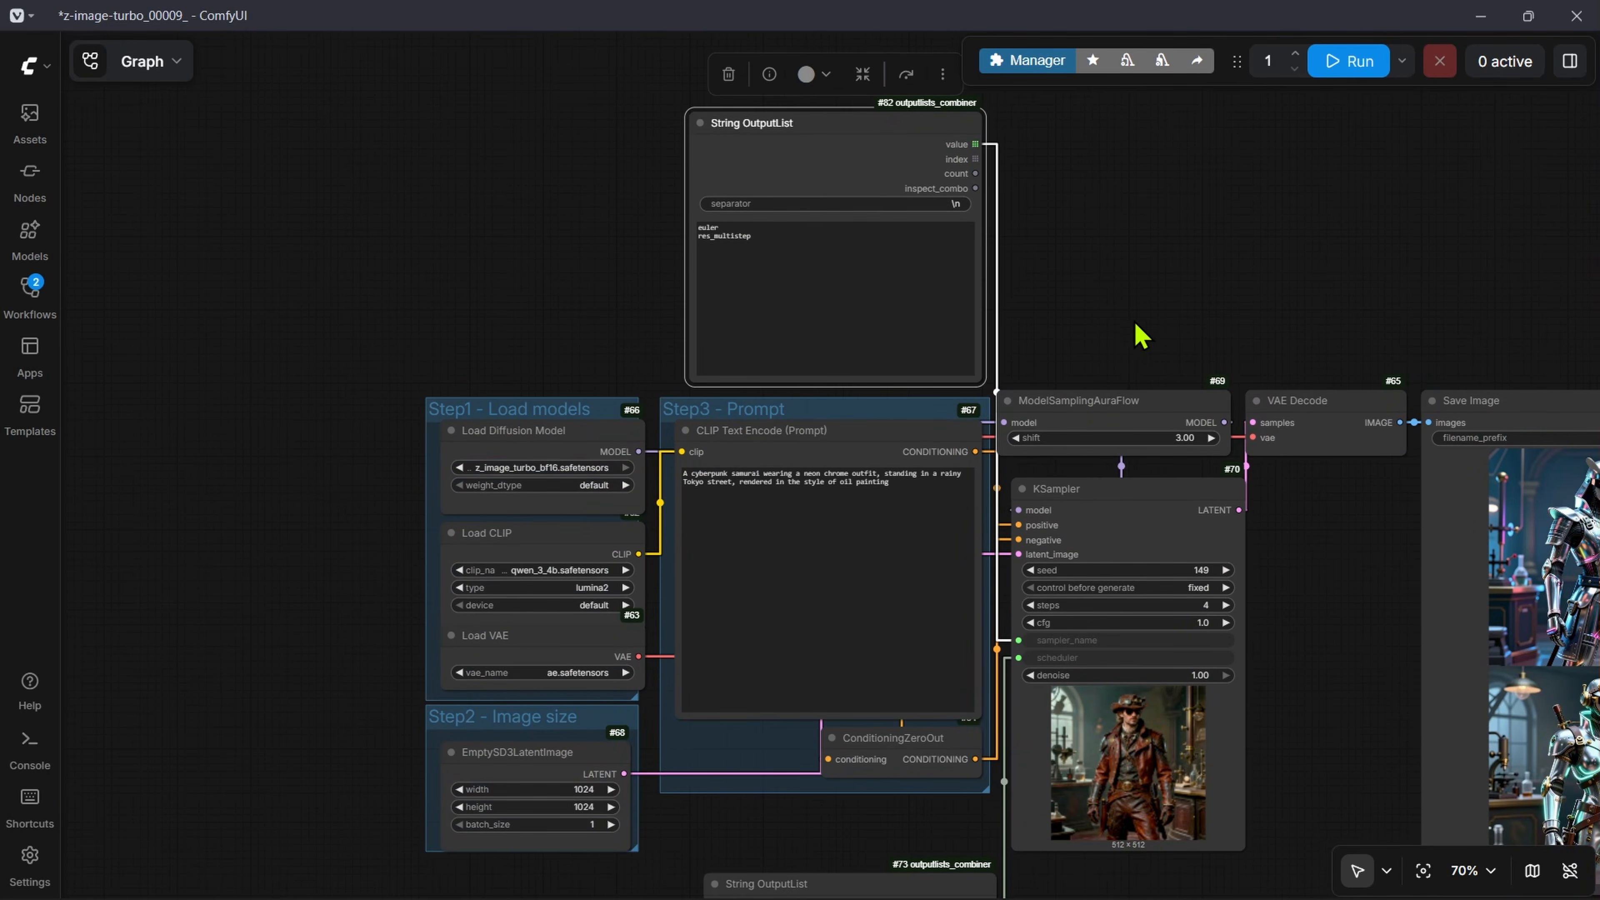
# Step: Move both String OutputLists to the left of the Step1 - Load models group to make room for another node
pyautogui.moveTo(1091, 316); pyautogui.dragTo(1219, 480)
pyautogui.moveTo(922, 304); pyautogui.dragTo(220, 261)
pyautogui.moveTo(537, 557); pyautogui.dragTo(900, 78)
pyautogui.moveTo(1314, 568); pyautogui.dragTo(552, 276)
pyautogui.moveTo(785, 109); pyautogui.dragTo(742, 621)
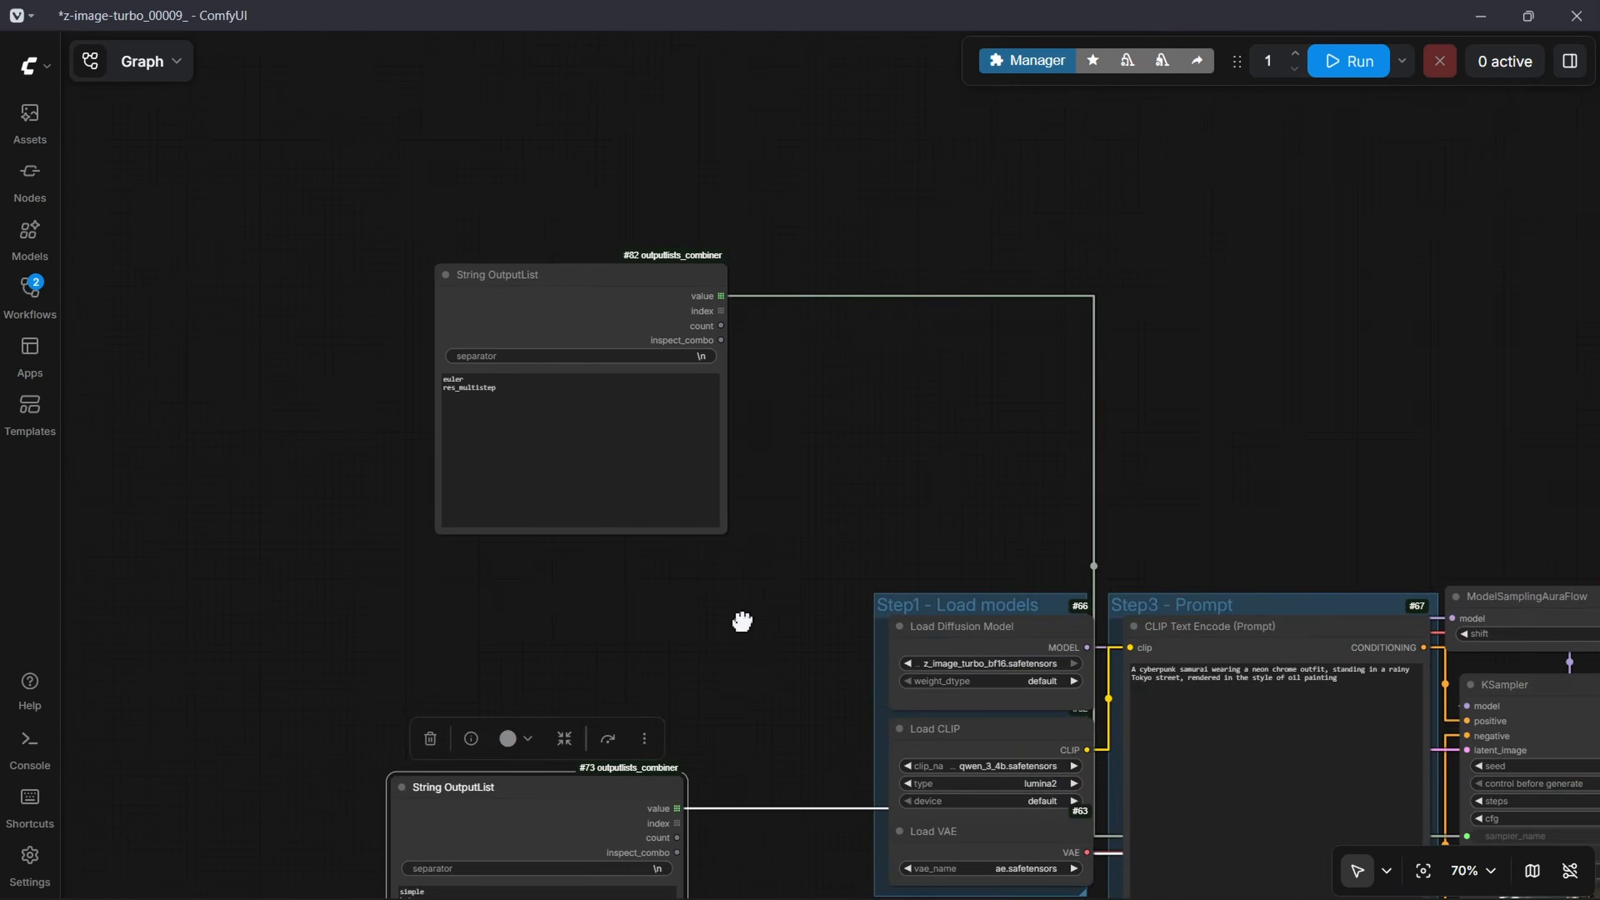
# Step: Add an OutputLists Combinations node beside the sampler String OutputList
pyautogui.doubleClick(742, 621)
pyautogui.write('combina')
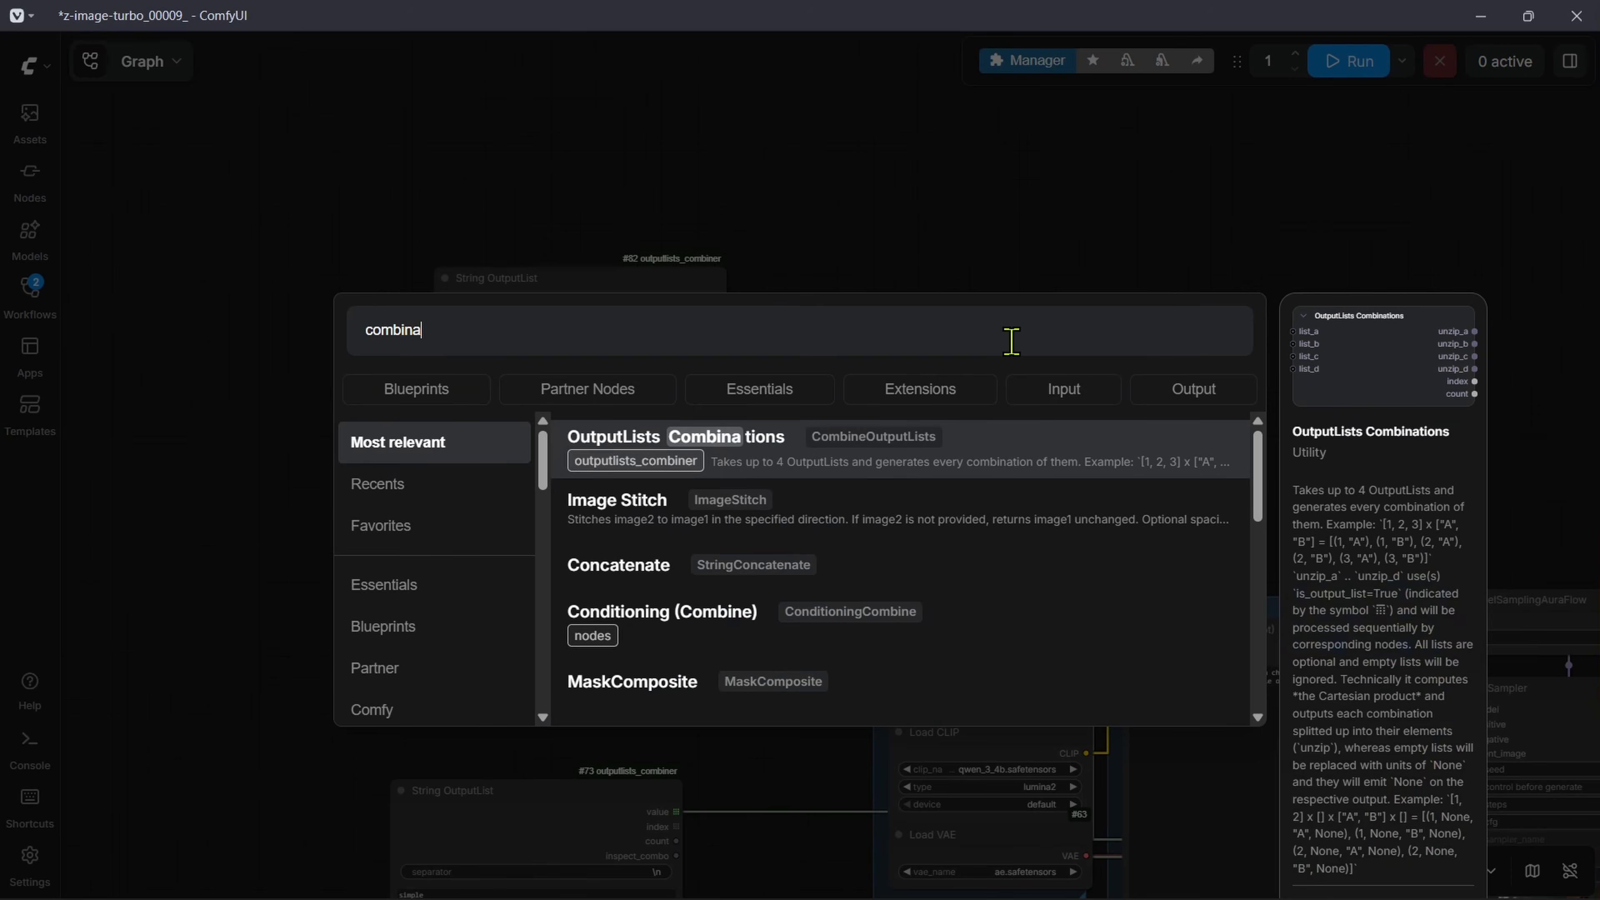
pyautogui.write('tion')
pyautogui.click(767, 457)
pyautogui.click(977, 314)
# Step: Connect the sampler list's value output to list_a and the scheduler list's value output to list_b of OutputLists Combinations
pyautogui.moveTo(759, 344); pyautogui.dragTo(613, 345)
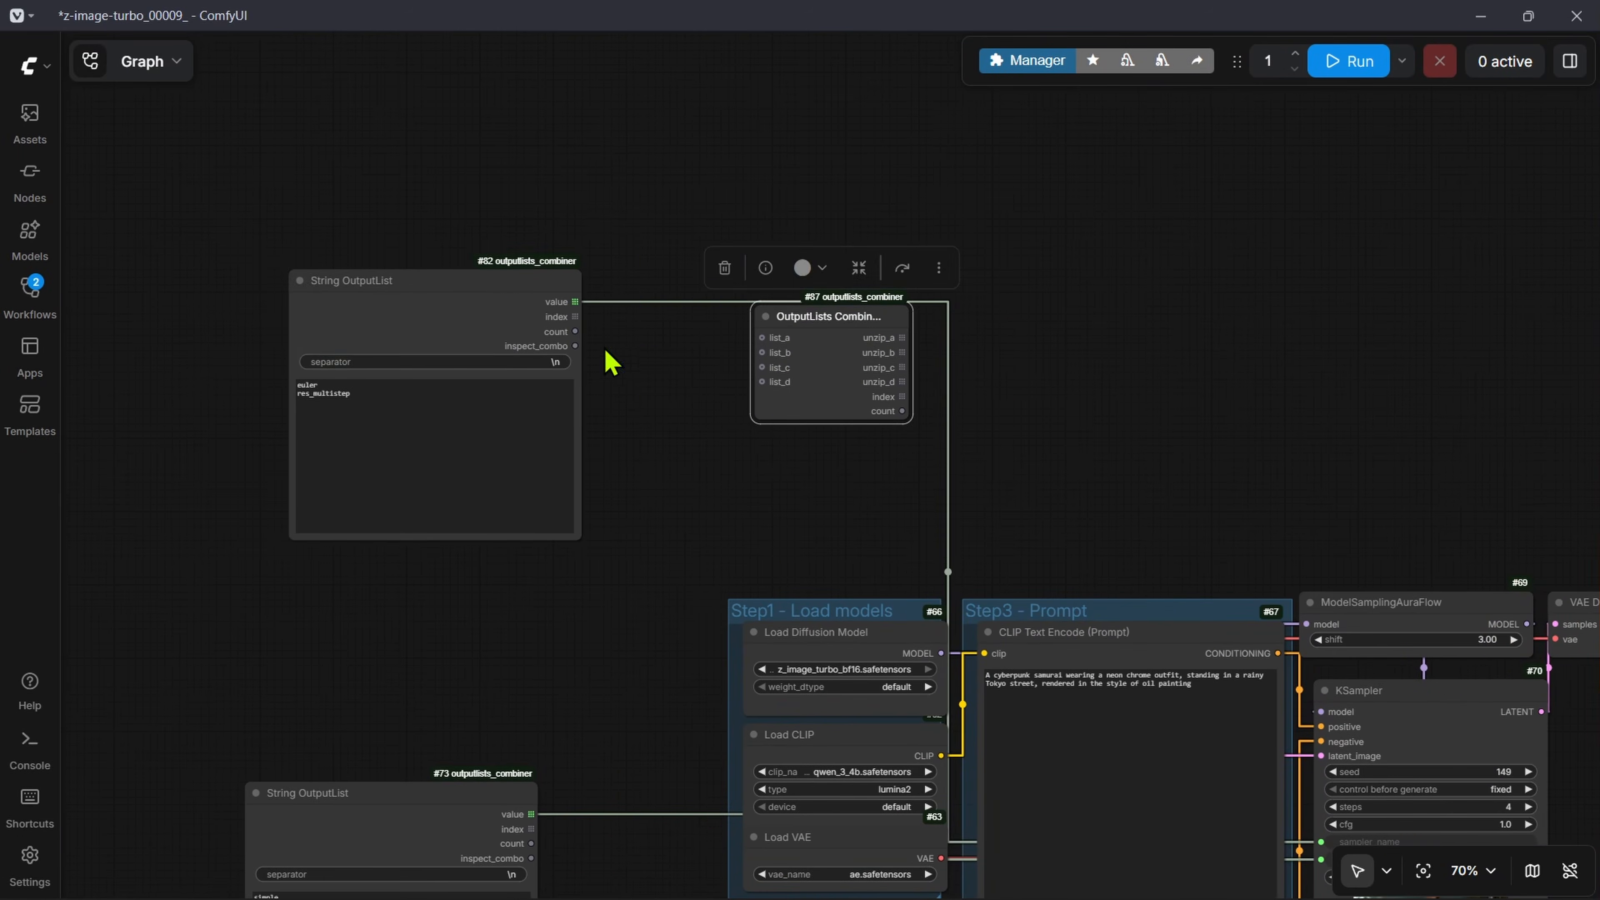
pyautogui.moveTo(481, 281); pyautogui.dragTo(408, 281)
pyautogui.moveTo(500, 304); pyautogui.dragTo(762, 338)
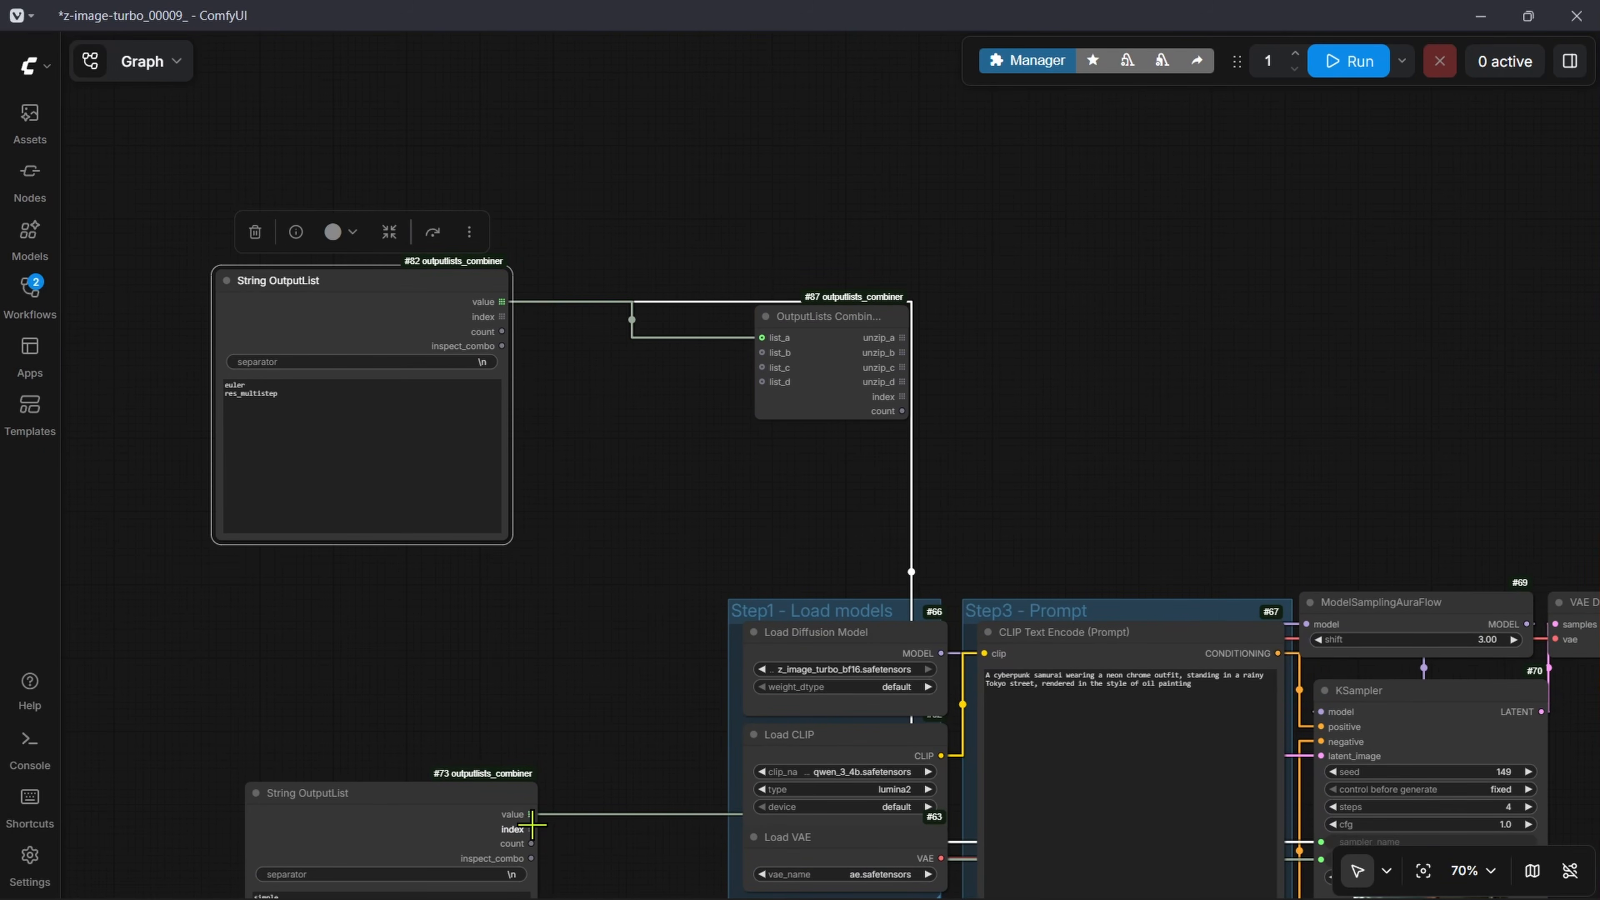
pyautogui.moveTo(530, 813); pyautogui.dragTo(762, 353)
# Step: Move the OutputLists Combinations node above the Step3 - Prompt group and widen it to show its full title
pyautogui.moveTo(1127, 343); pyautogui.dragTo(742, 470)
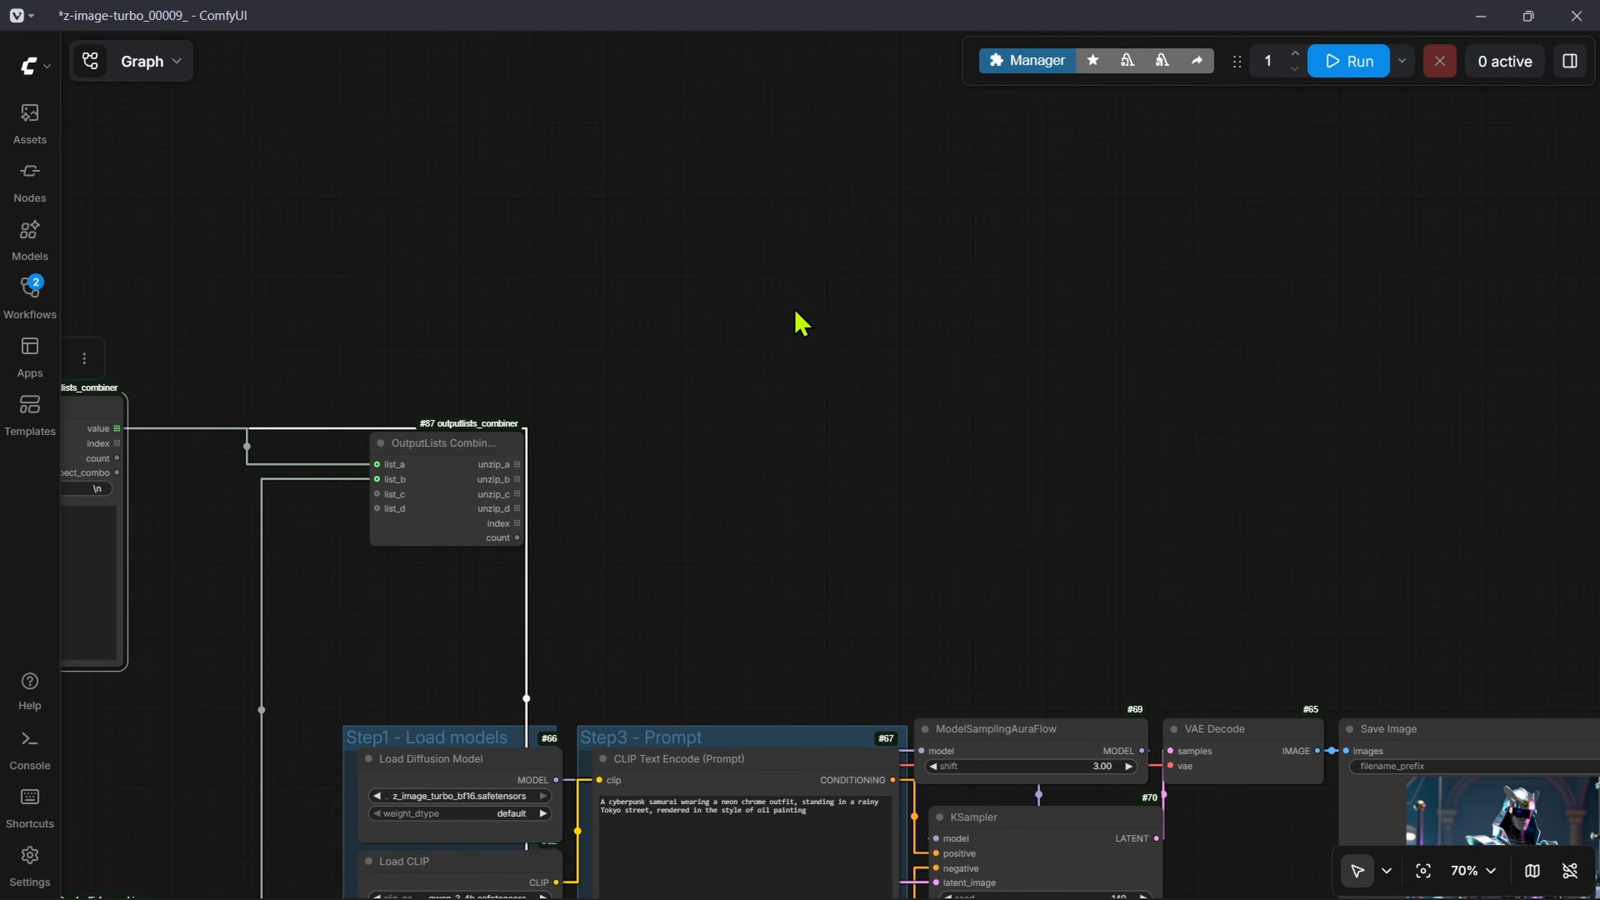
pyautogui.scroll(-4, 821, 435)
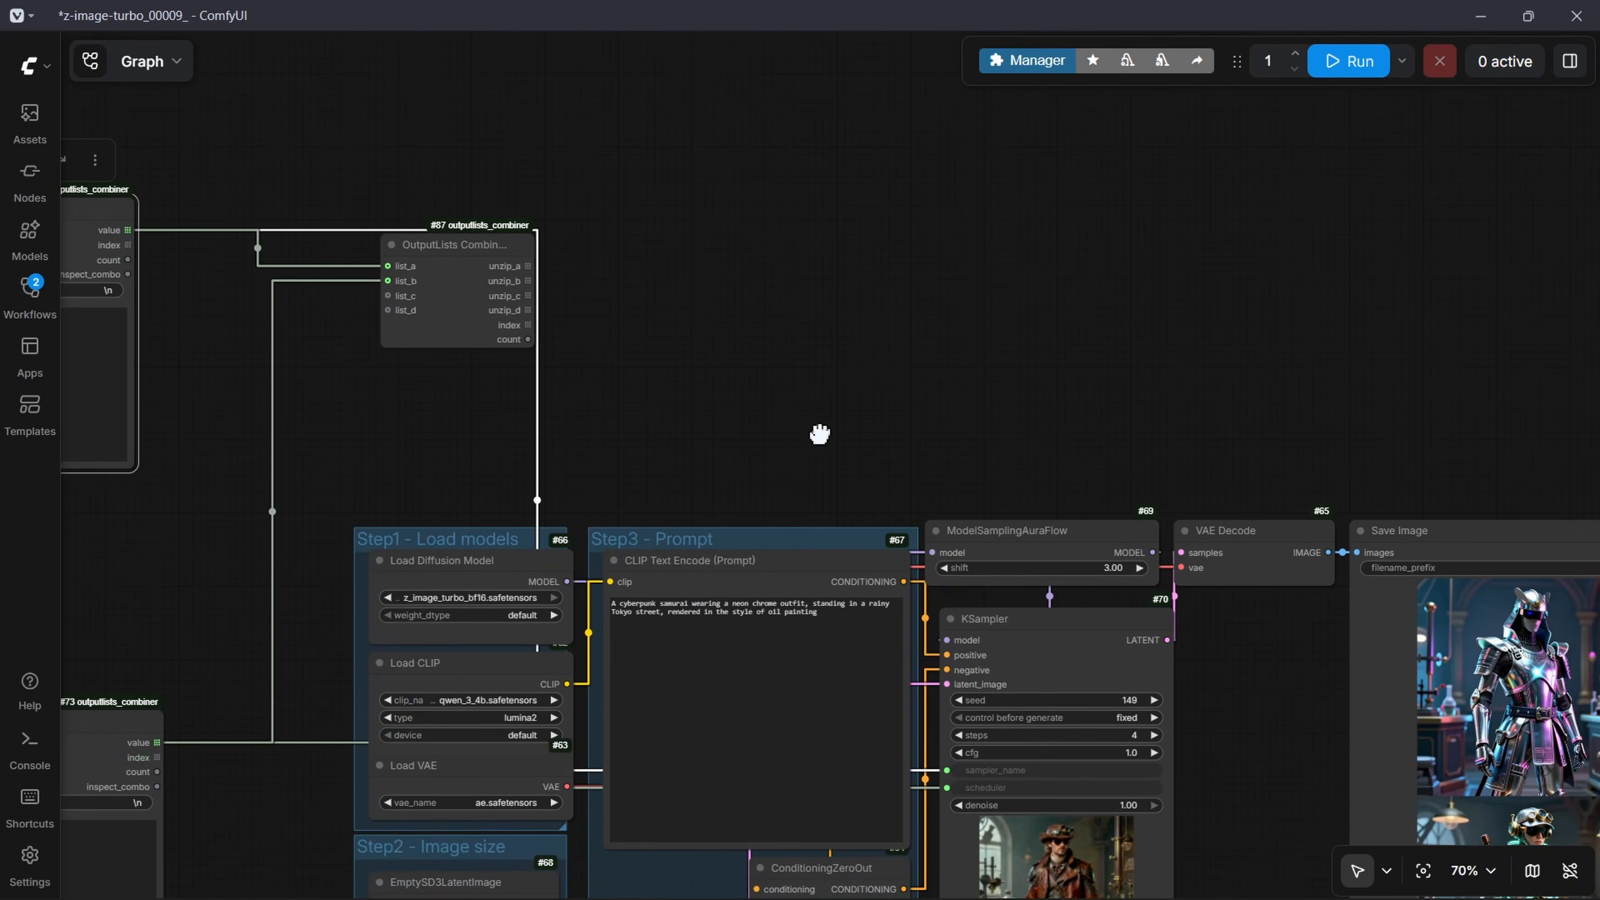
pyautogui.scroll(6, 794, 642)
pyautogui.scroll(-4, 776, 291)
pyautogui.moveTo(602, 185); pyautogui.dragTo(662, 562)
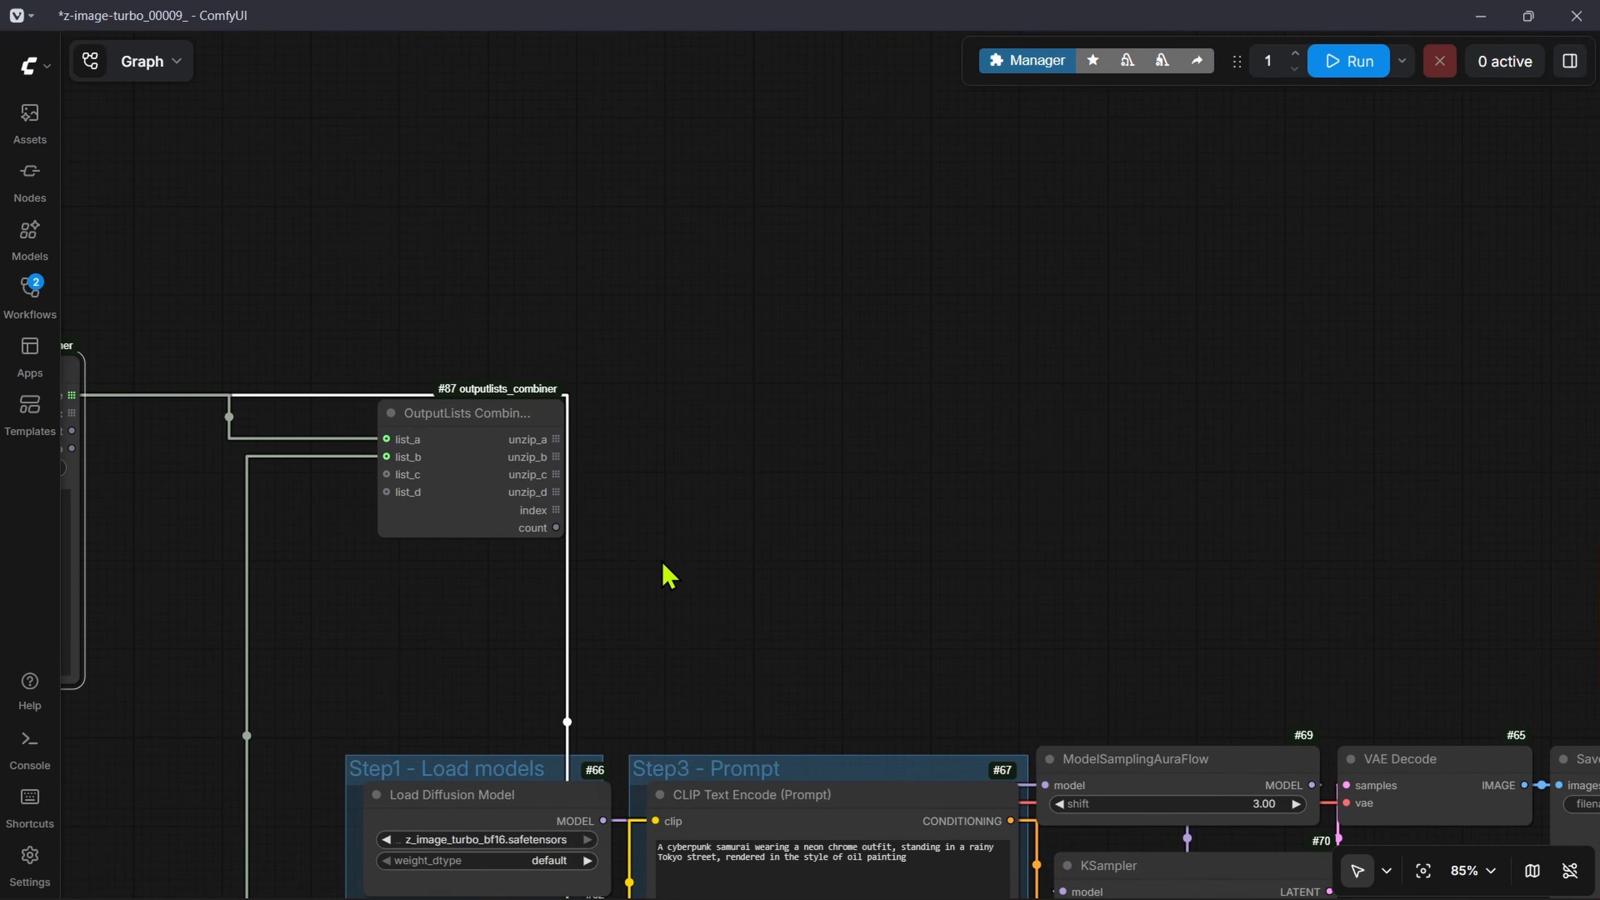
pyautogui.moveTo(545, 428); pyautogui.dragTo(735, 203)
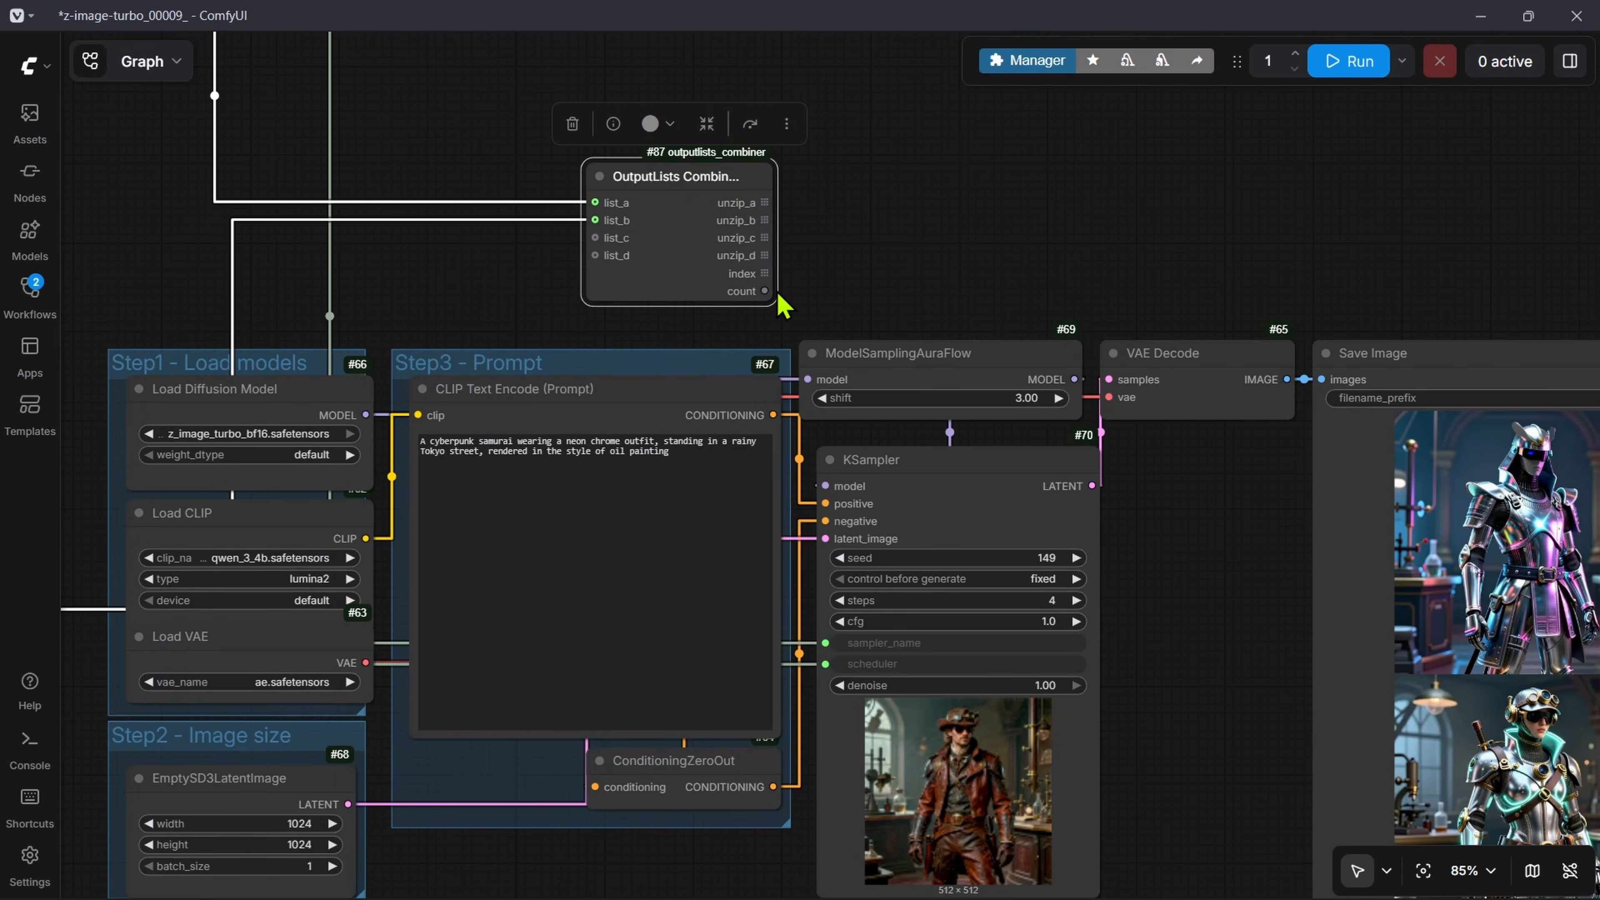
pyautogui.moveTo(771, 300); pyautogui.dragTo(871, 314)
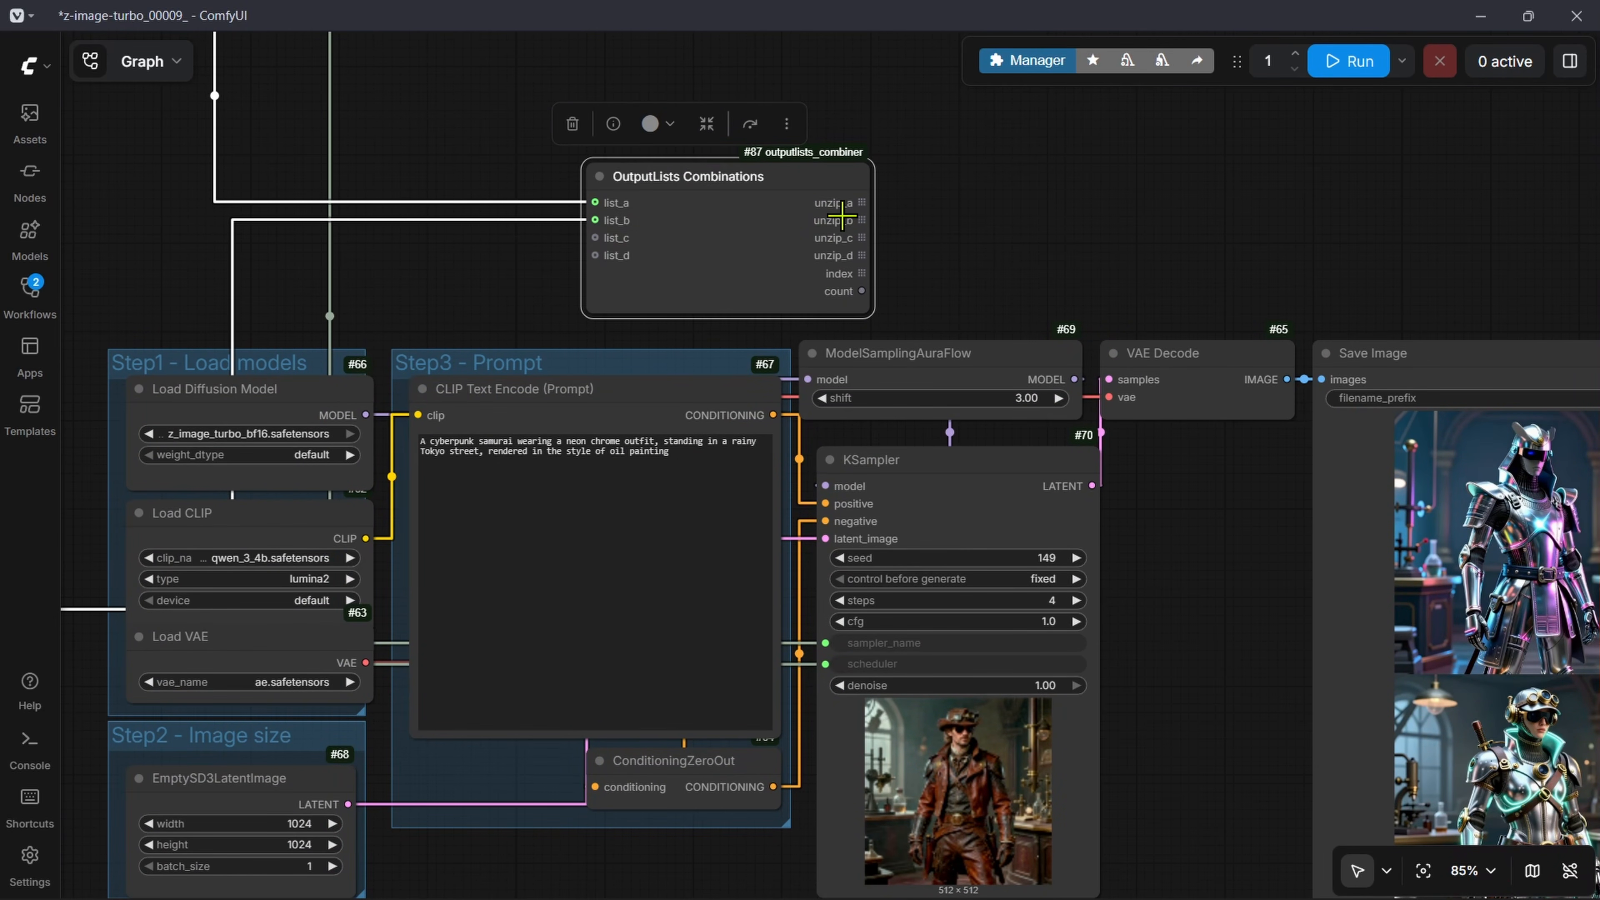
# Step: Connect unzip_a of OutputLists Combinations to the KSampler's sampler_name and unzip_b to its scheduler
pyautogui.moveTo(1220, 705); pyautogui.dragTo(1264, 567)
pyautogui.moveTo(1000, 200); pyautogui.dragTo(984, 325)
pyautogui.moveTo(832, 220); pyautogui.dragTo(846, 627)
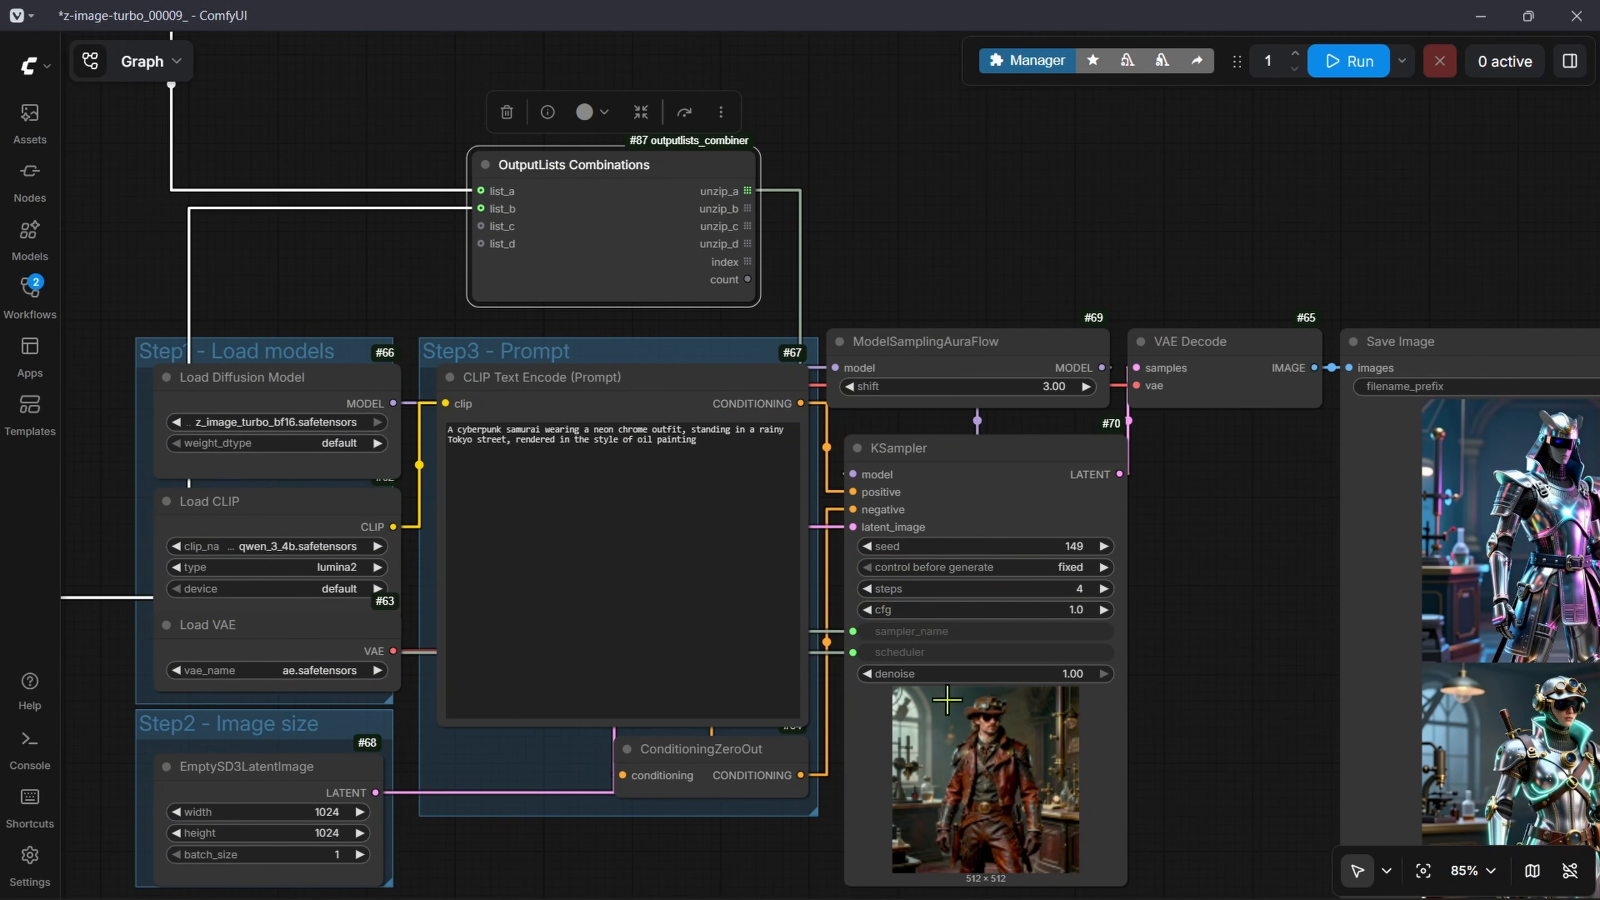
pyautogui.moveTo(748, 208); pyautogui.dragTo(850, 652)
# Step: Arrange the sampler String OutputList above the scheduler one, both to the left of OutputLists Combinations
pyautogui.scroll(-4, 712, 202)
pyautogui.moveTo(517, 252); pyautogui.dragTo(909, 413)
pyautogui.moveTo(986, 359); pyautogui.dragTo(1010, 292)
pyautogui.moveTo(420, 651); pyautogui.dragTo(549, 479)
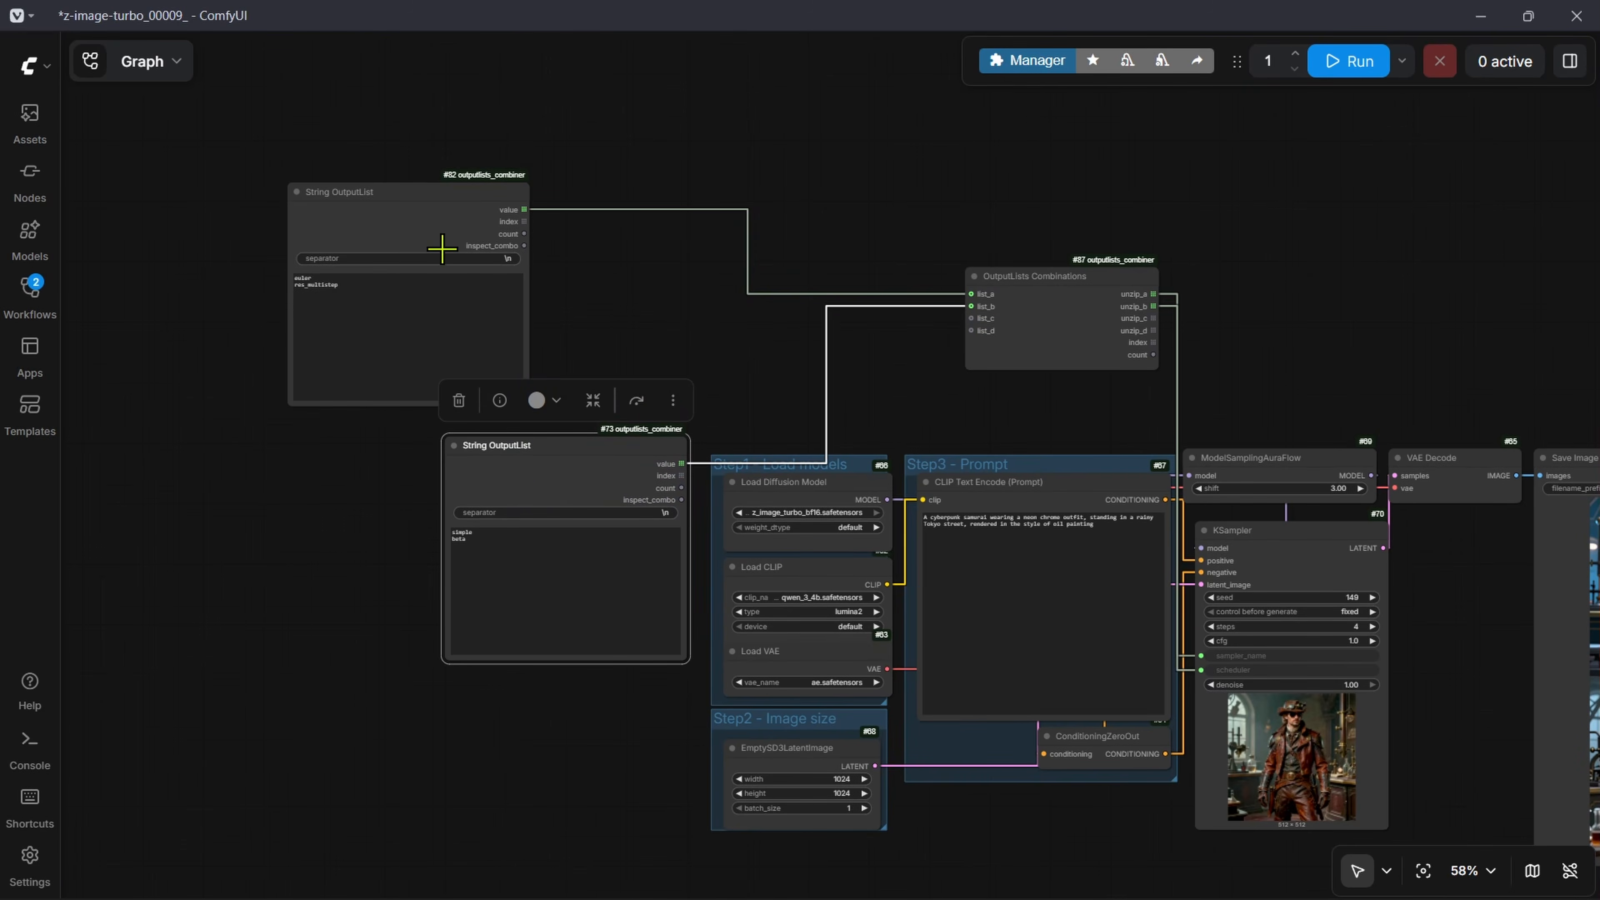
pyautogui.moveTo(439, 210); pyautogui.dragTo(596, 240)
# Step: Run the workflow and look at the KSampler preview and the prompt
pyautogui.click(1348, 61)
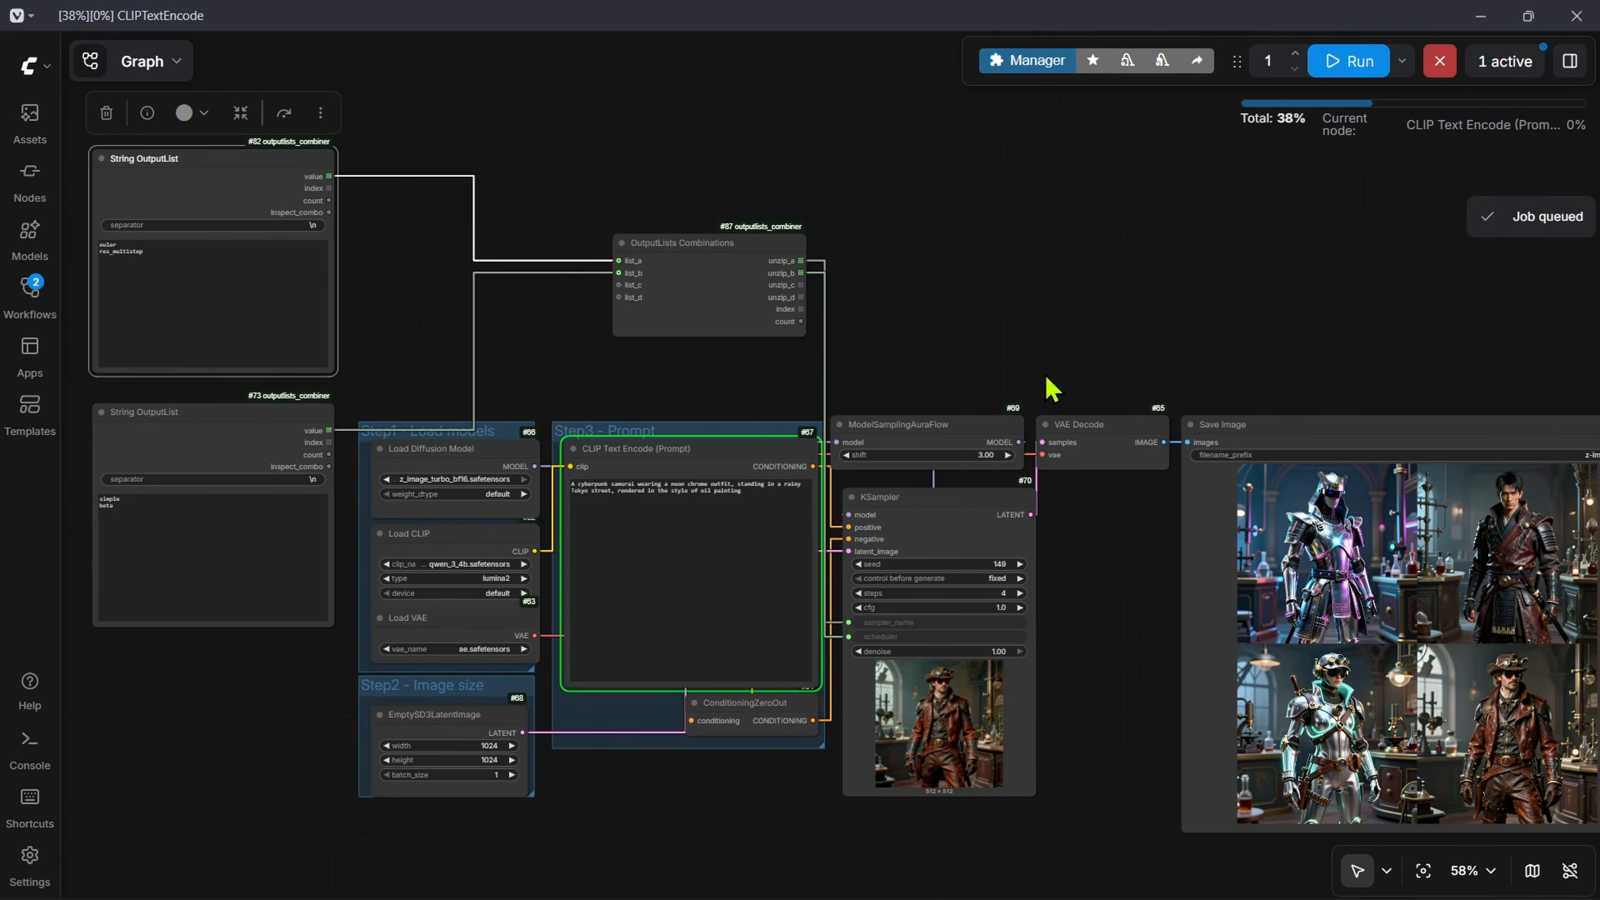
pyautogui.scroll(9, 604, 724)
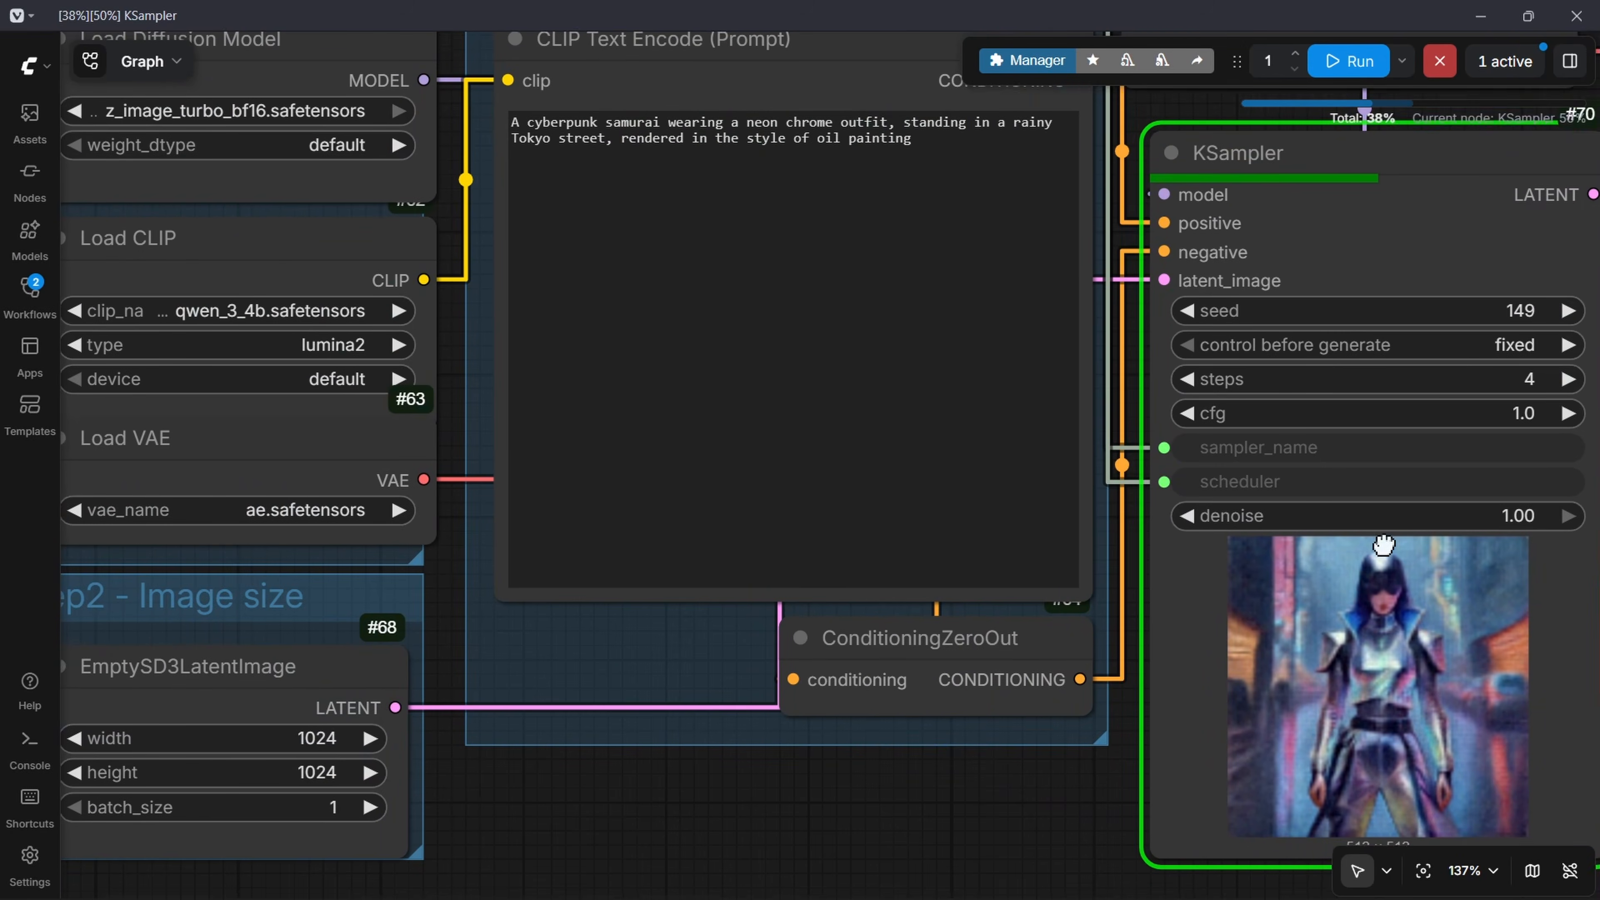
pyautogui.scroll(3, 730, 154)
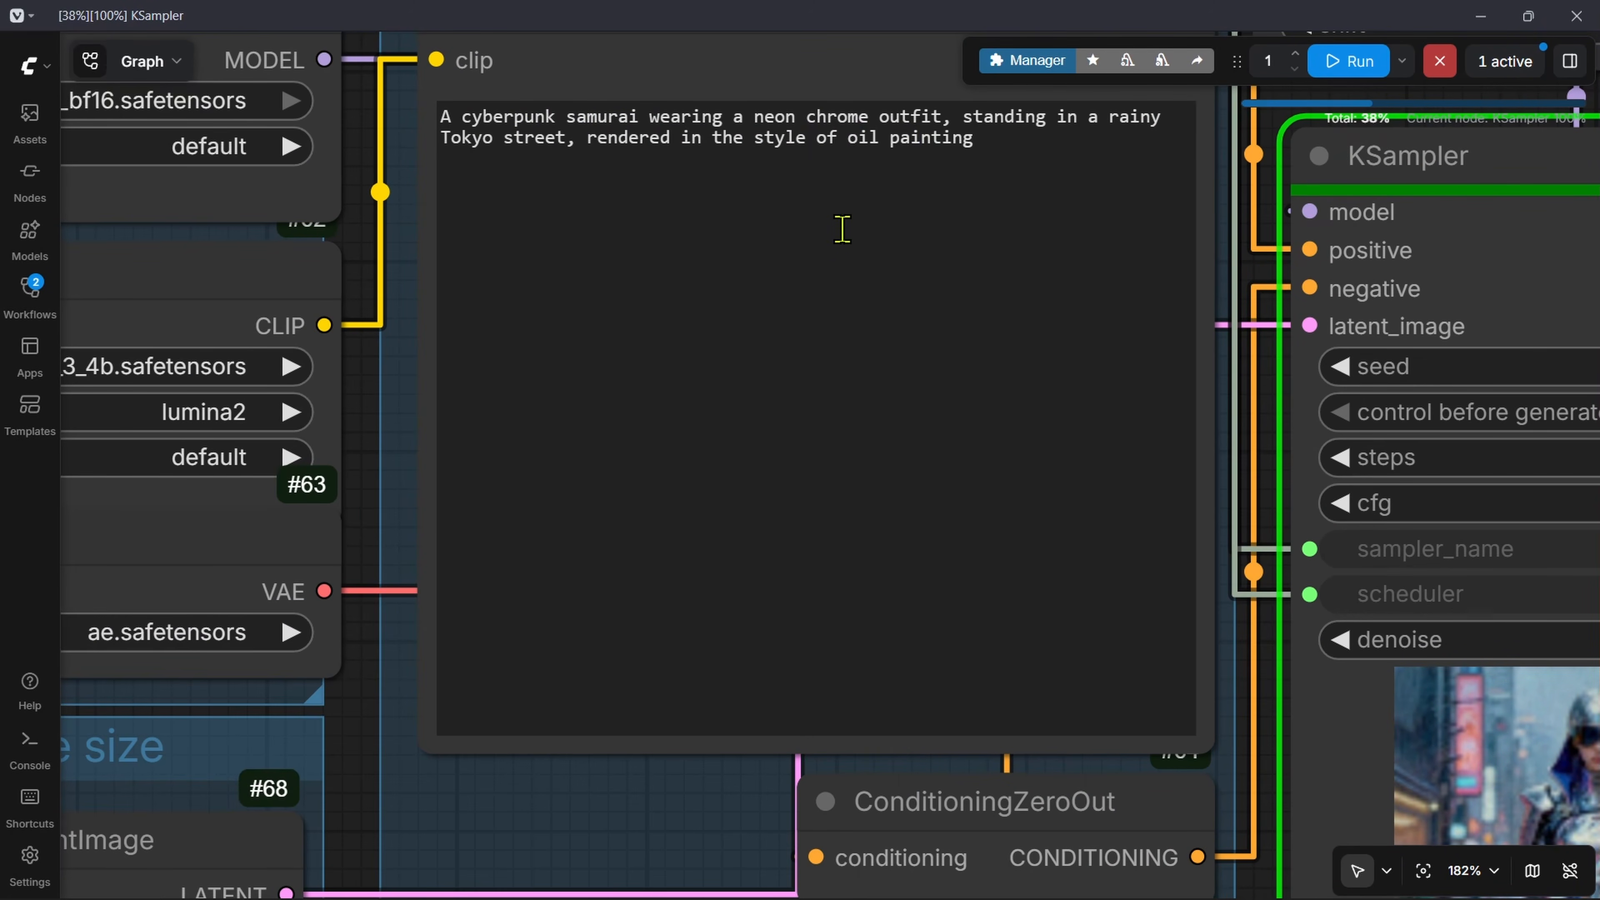
# Step: Review the String OutputList values that feed list_a and list_b of OutputLists Combinations
pyautogui.scroll(-4, 1064, 496)
pyautogui.moveTo(1208, 574); pyautogui.dragTo(734, 378)
pyautogui.scroll(1, 1102, 559)
pyautogui.moveTo(782, 173); pyautogui.dragTo(1230, 624)
pyautogui.scroll(-9, 1230, 623)
pyautogui.scroll(5, 376, 301)
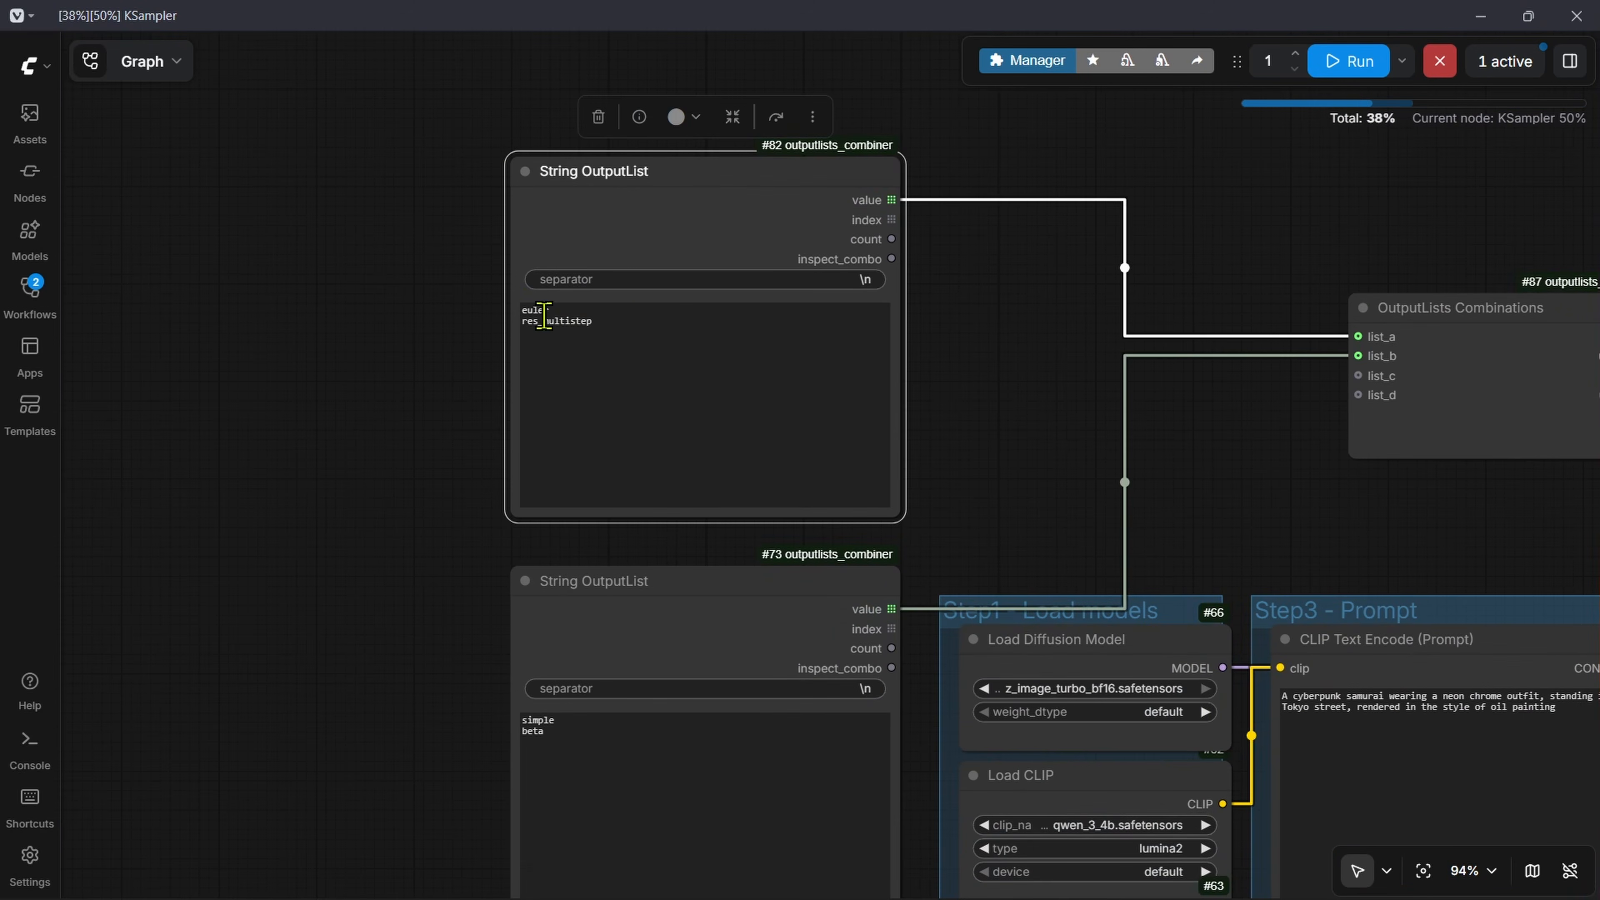
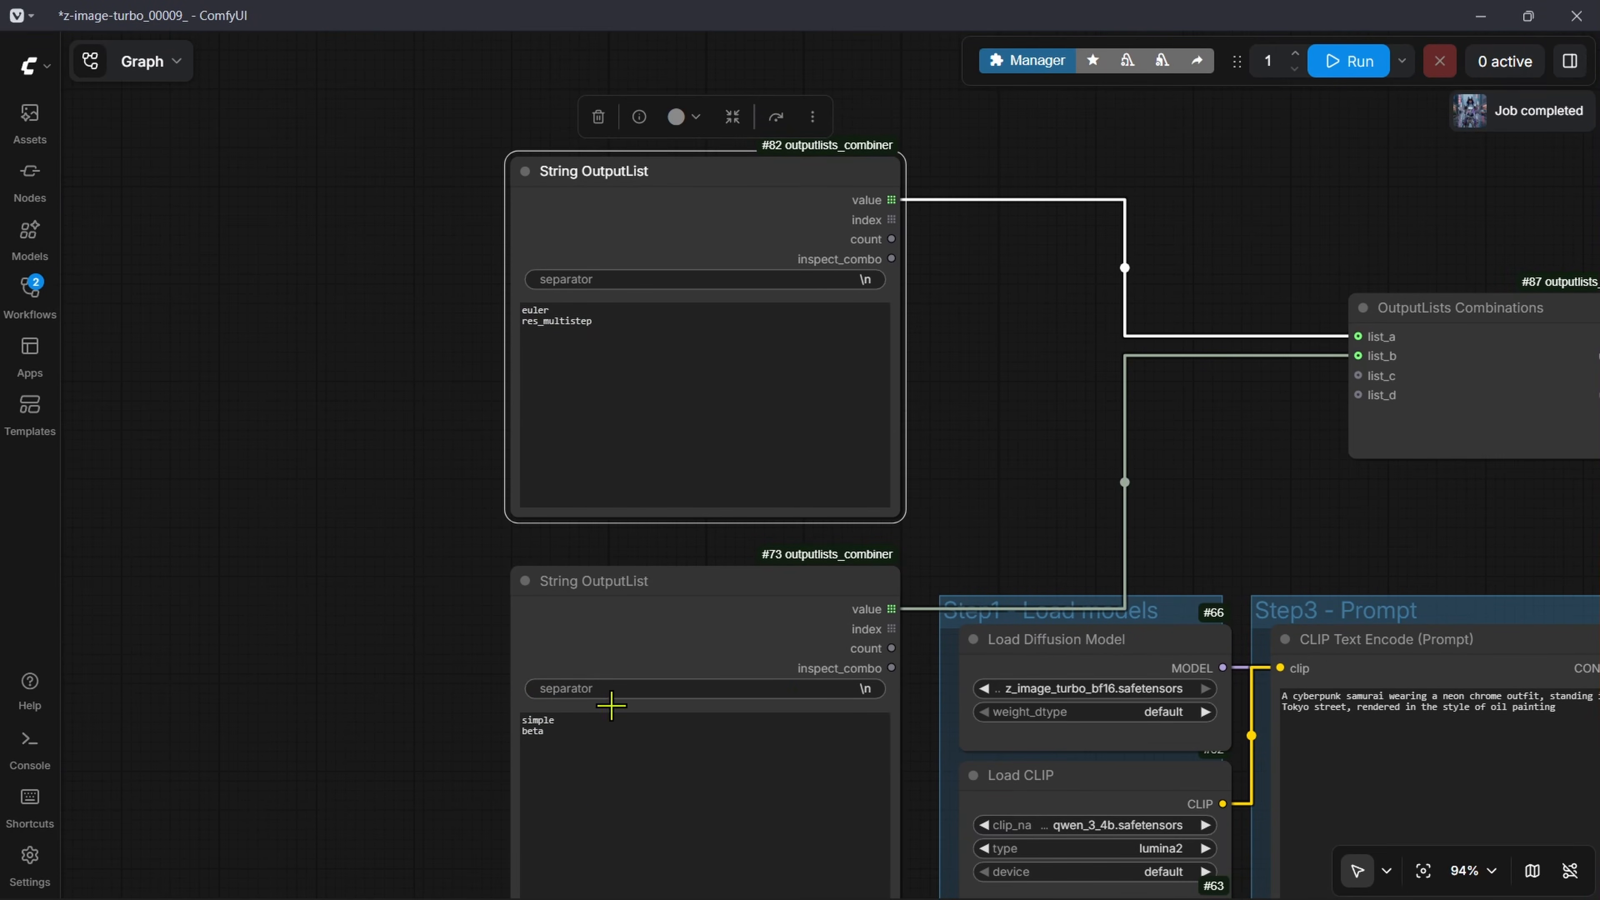
# Step: Compare the four generated samurai images in the Save Image node
pyautogui.moveTo(1412, 598); pyautogui.dragTo(691, 82)
pyautogui.scroll(6, 1335, 623)
pyautogui.scroll(-9, 1256, 364)
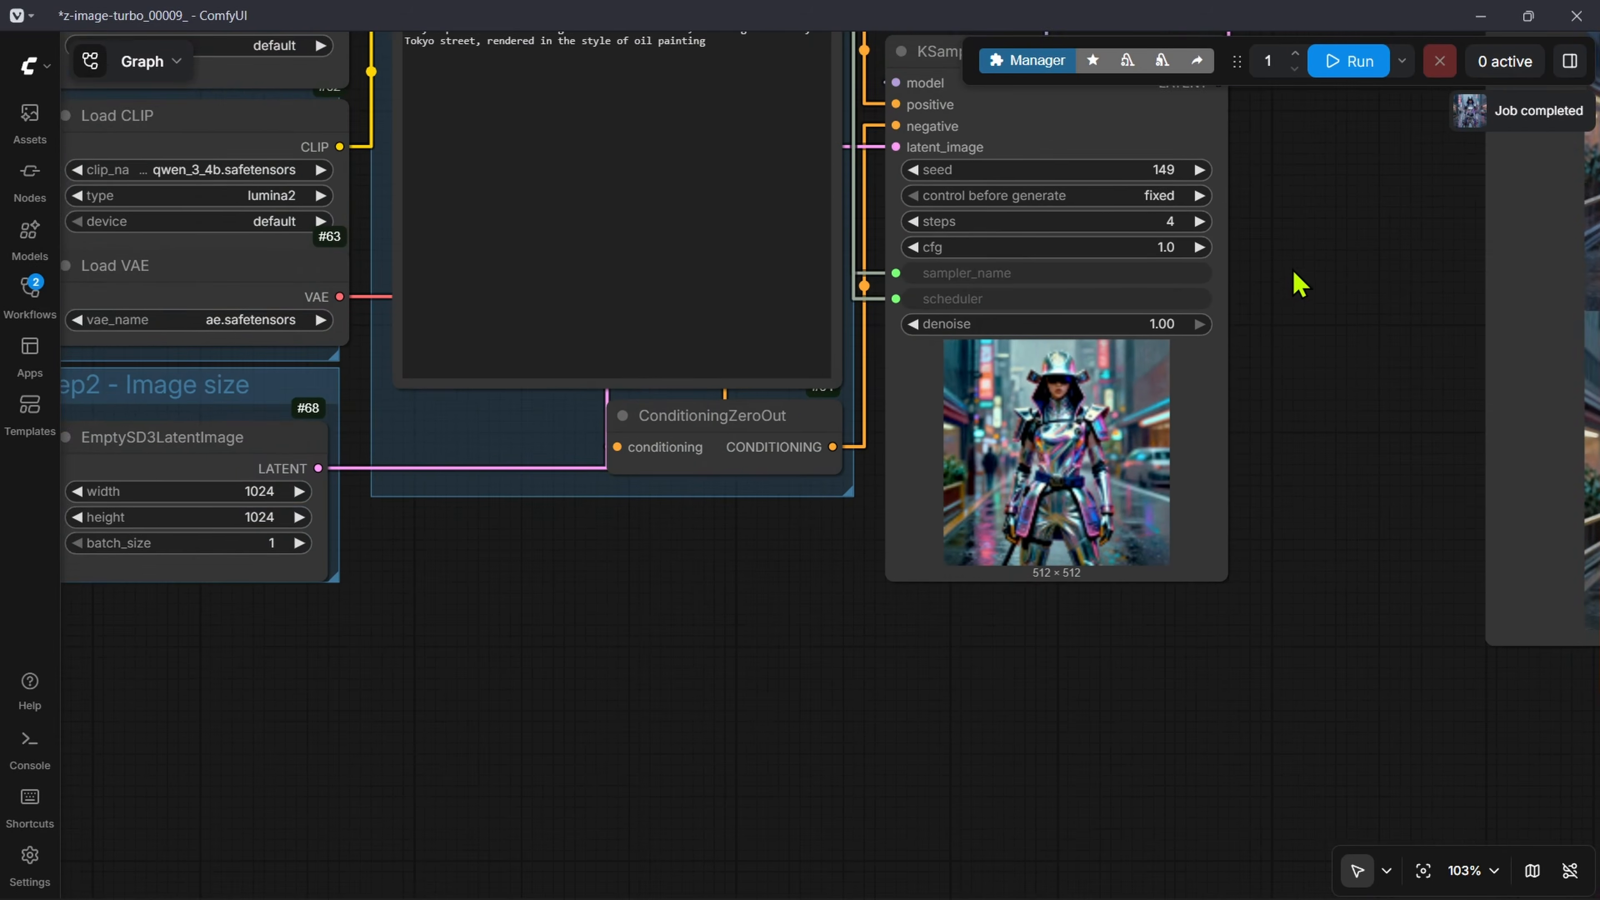
pyautogui.moveTo(1424, 252); pyautogui.dragTo(882, 441)
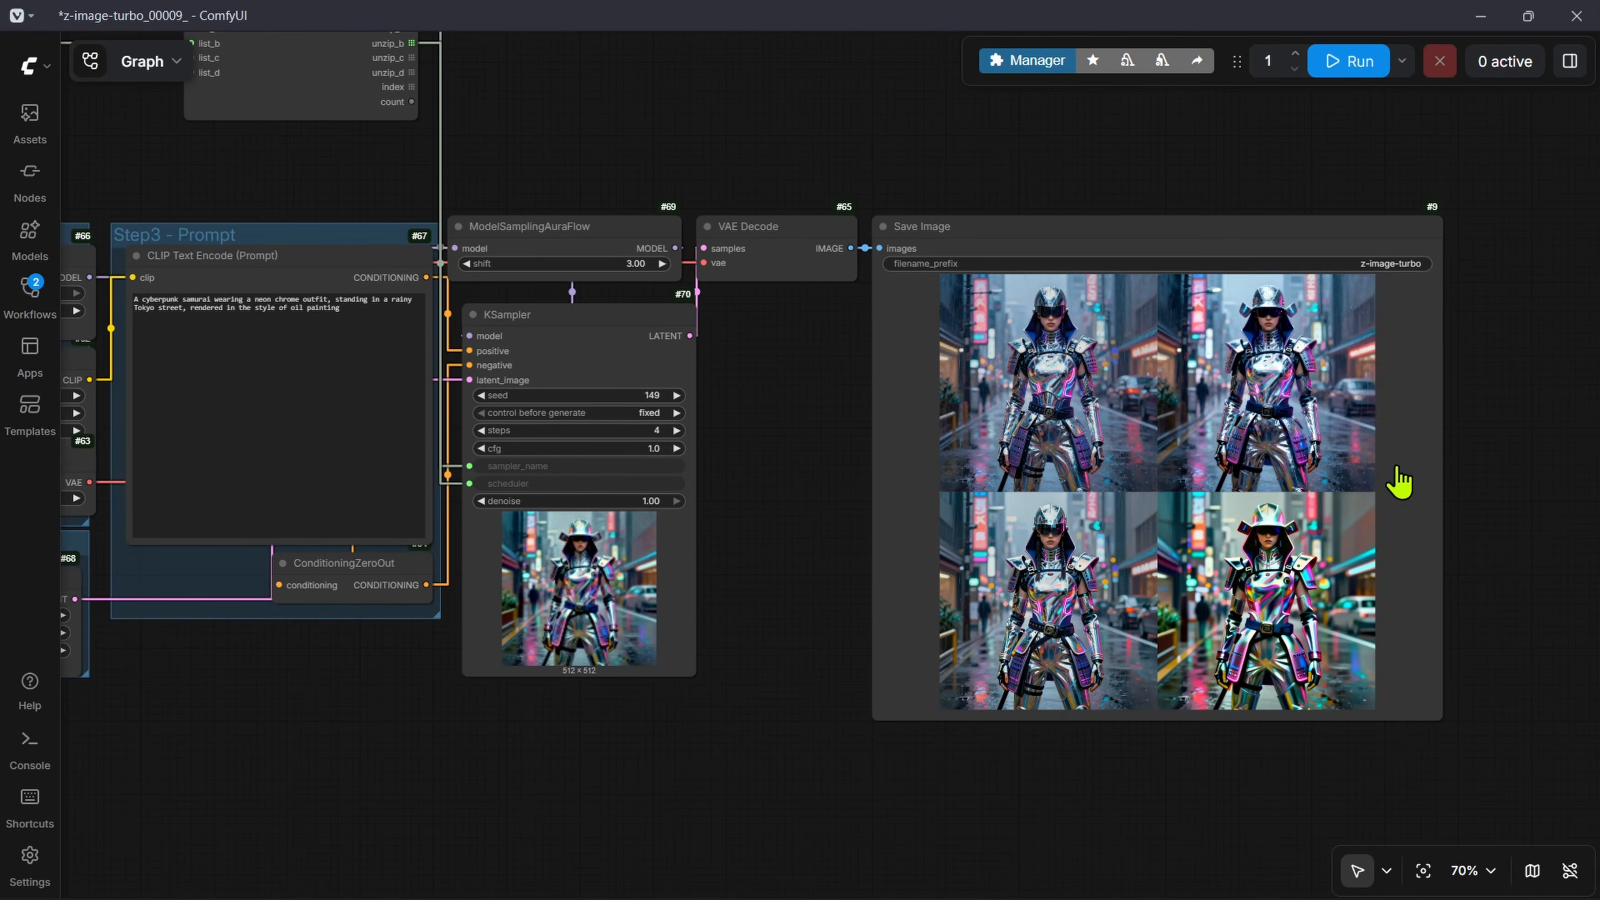
pyautogui.scroll(5, 1429, 486)
pyautogui.scroll(1, 1429, 485)
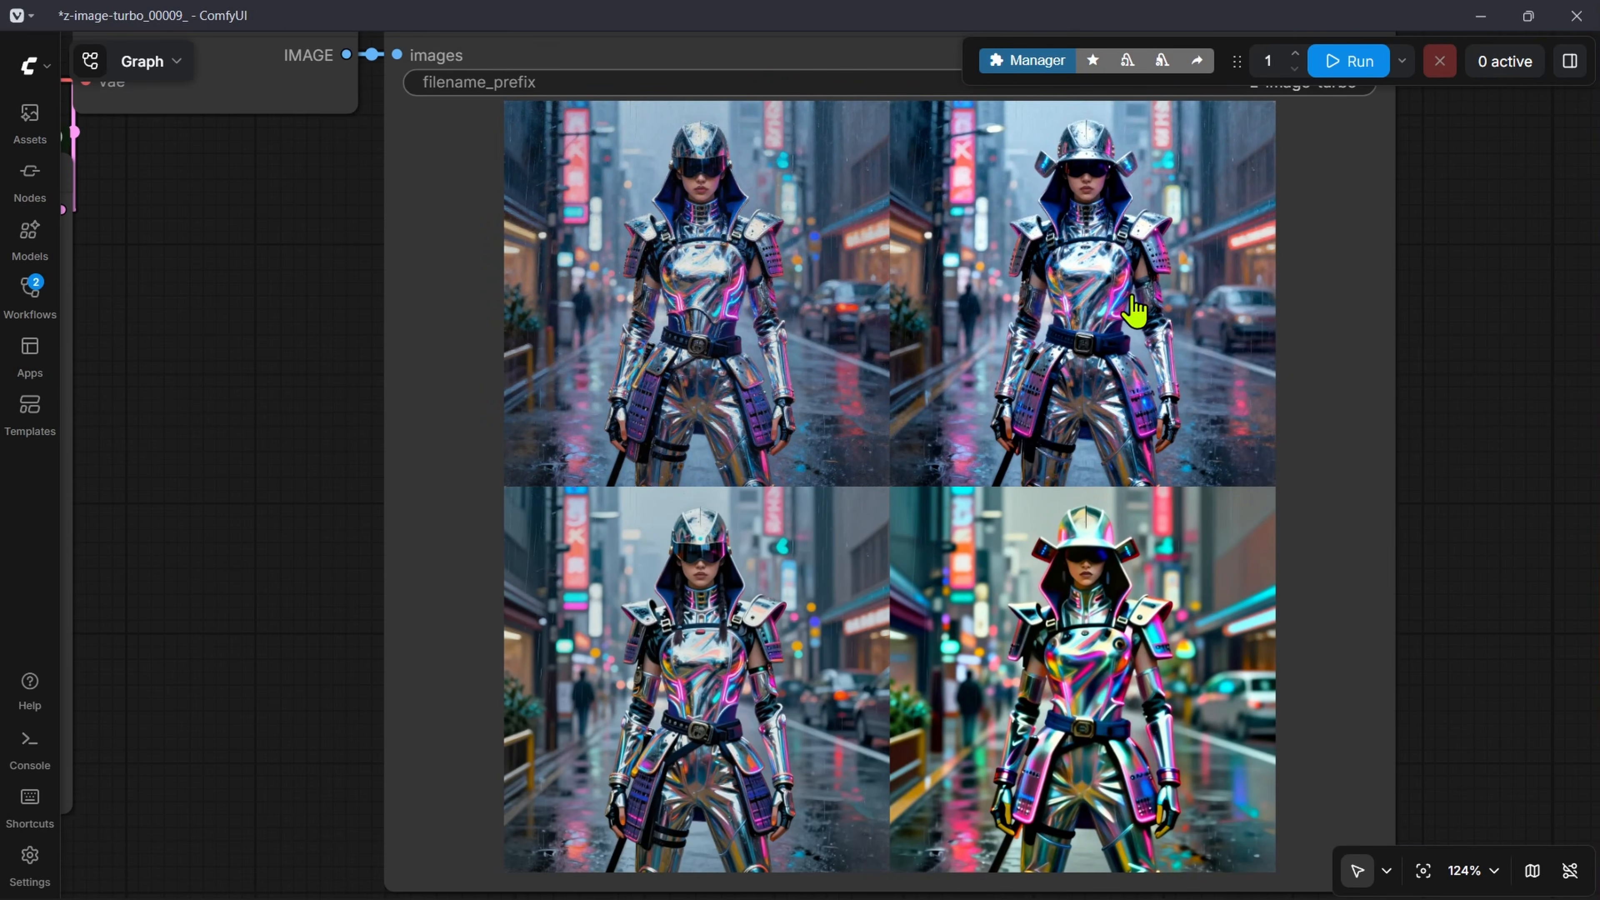
pyautogui.scroll(-2, 1109, 403)
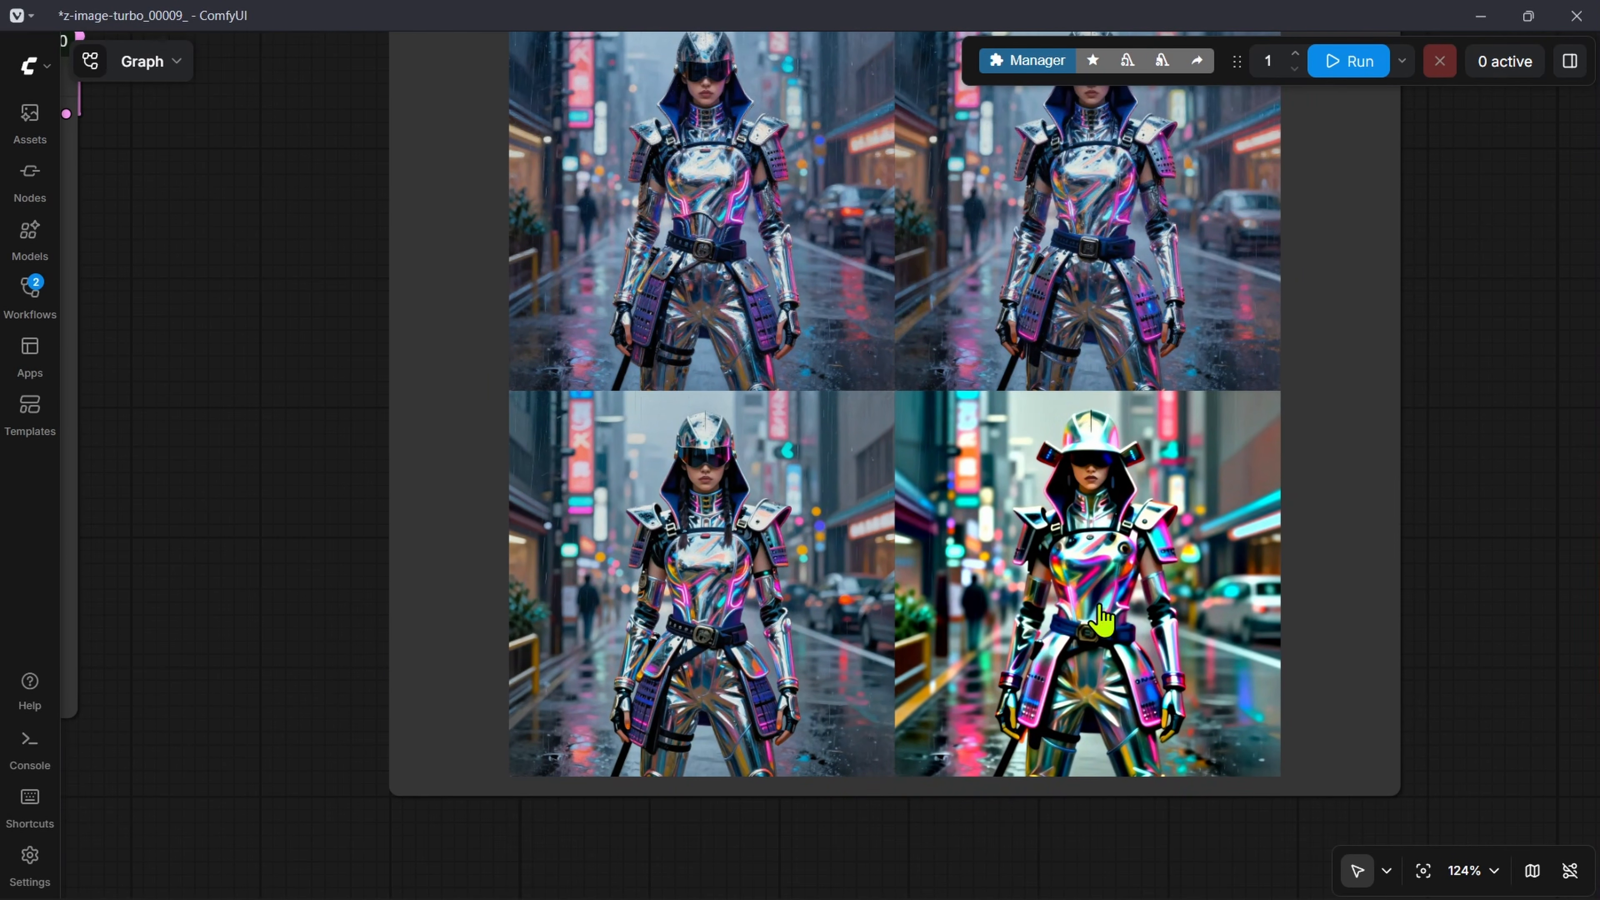
pyautogui.scroll(-4, 793, 300)
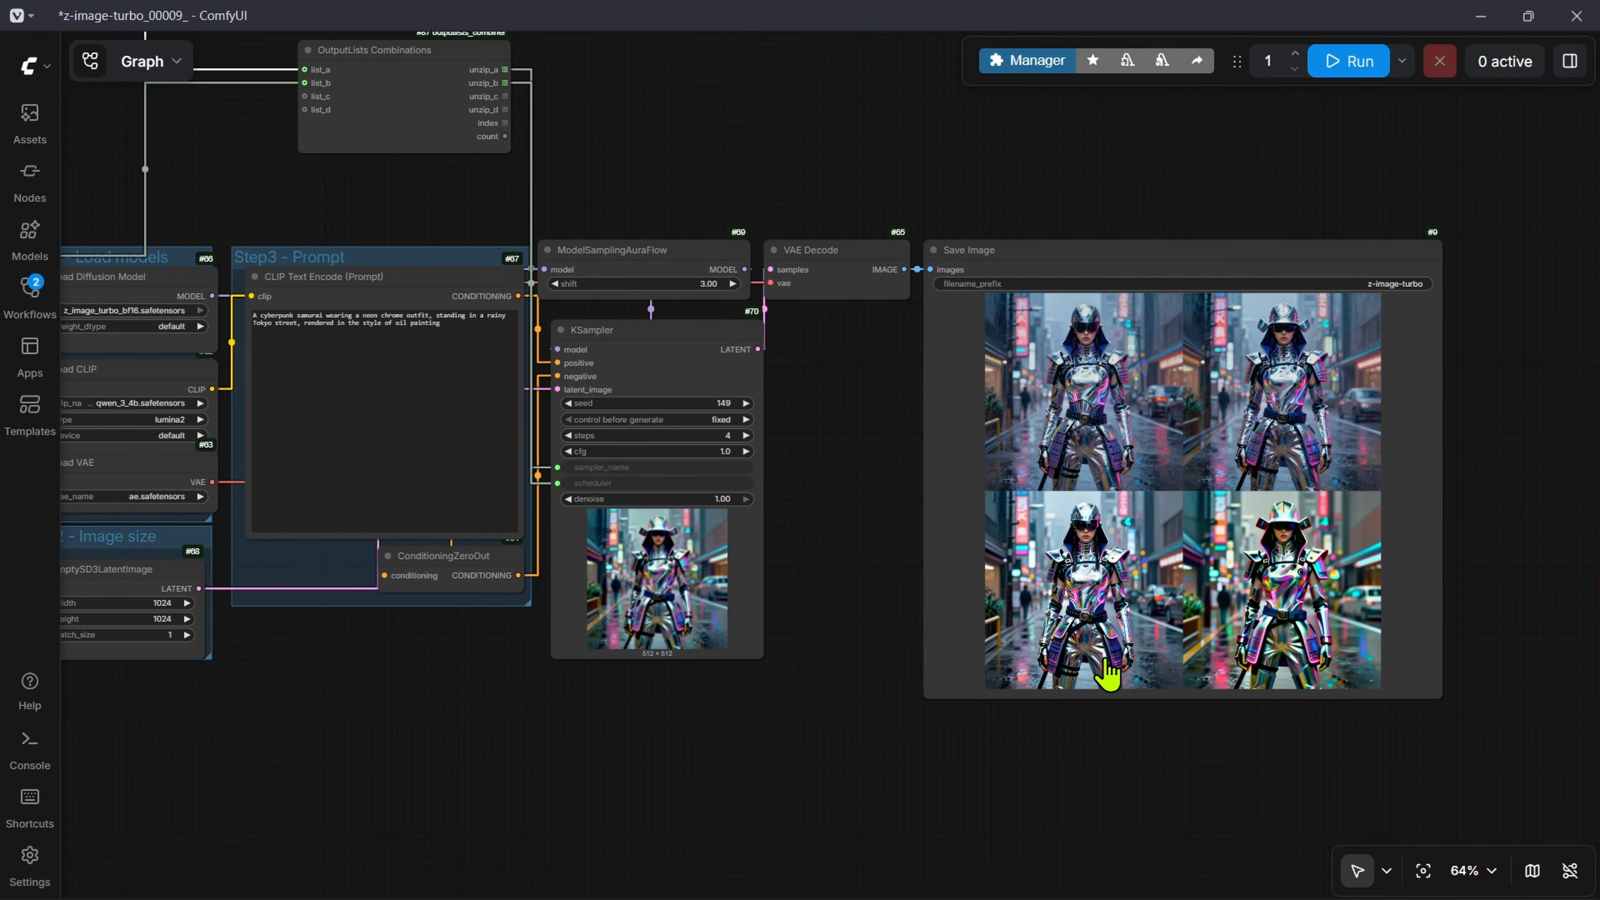
pyautogui.scroll(2, 1167, 425)
pyautogui.moveTo(1213, 482); pyautogui.dragTo(905, 415)
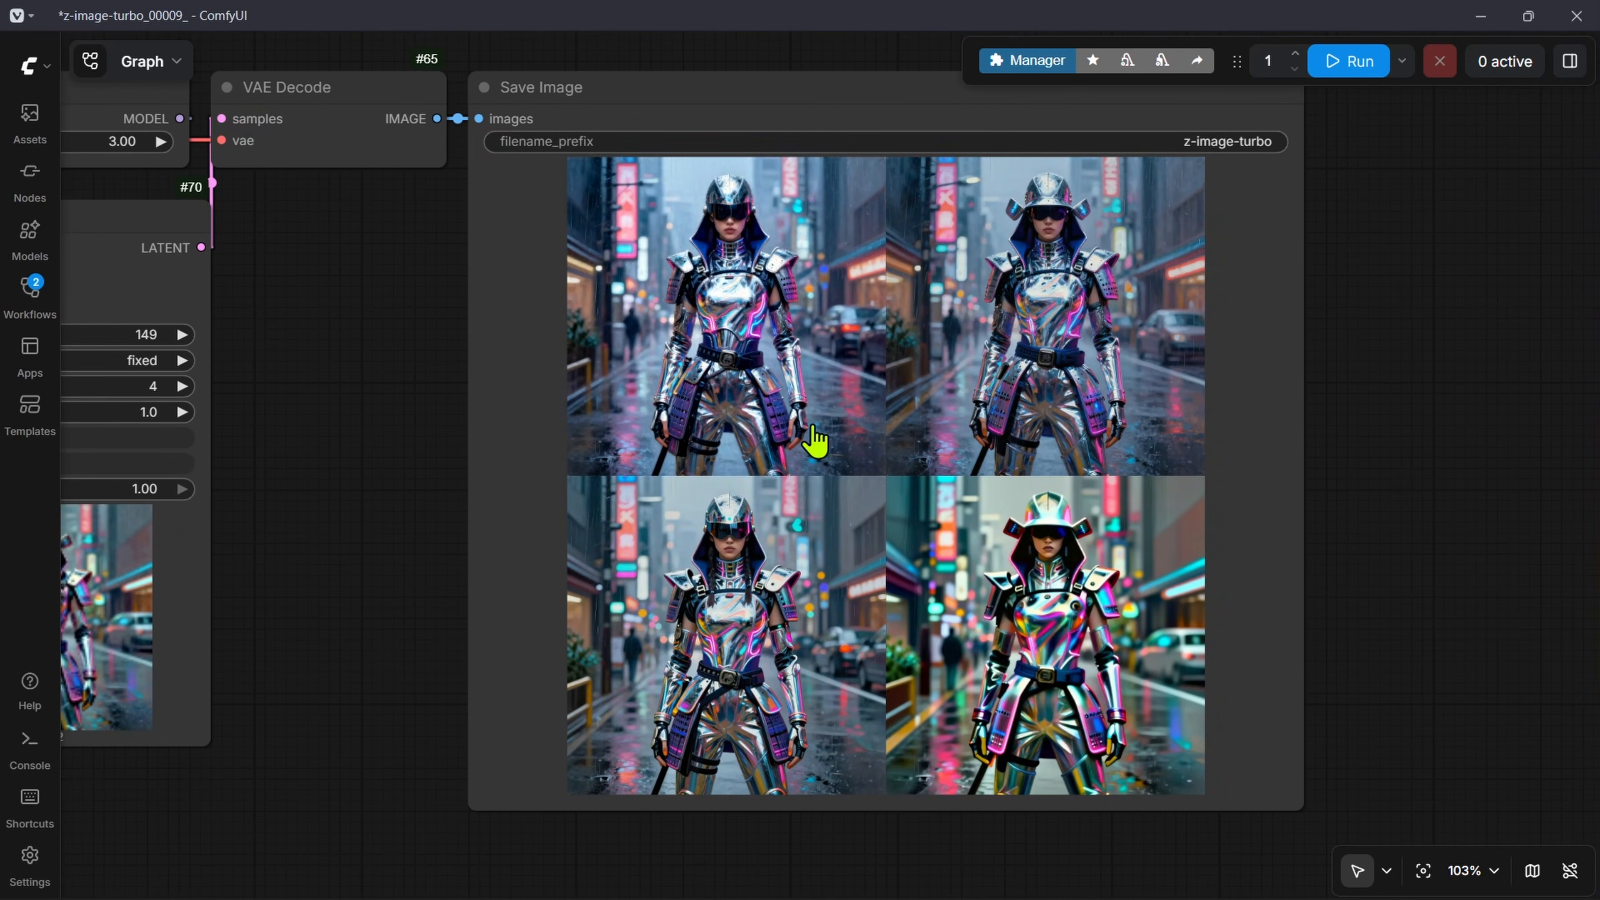
# Step: Add a Formatted String node beside OutputLists Combinations and connect unzip_a to its a input and unzip_b to its b input
pyautogui.moveTo(351, 576); pyautogui.dragTo(978, 580)
pyautogui.scroll(-10, 1060, 347)
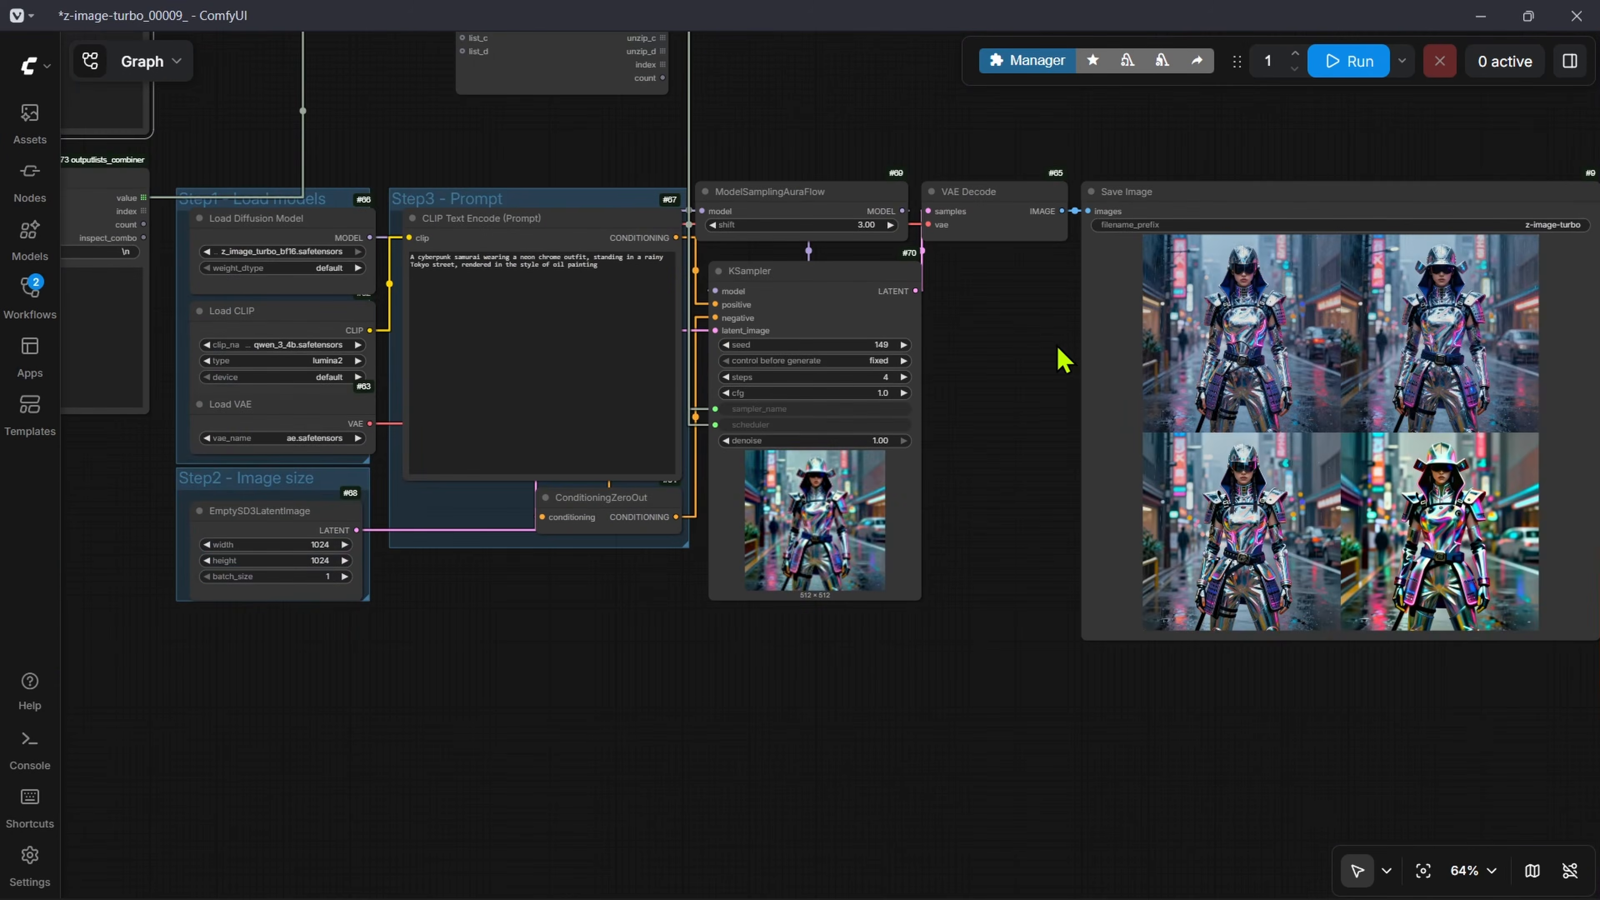
pyautogui.scroll(10, 619, 176)
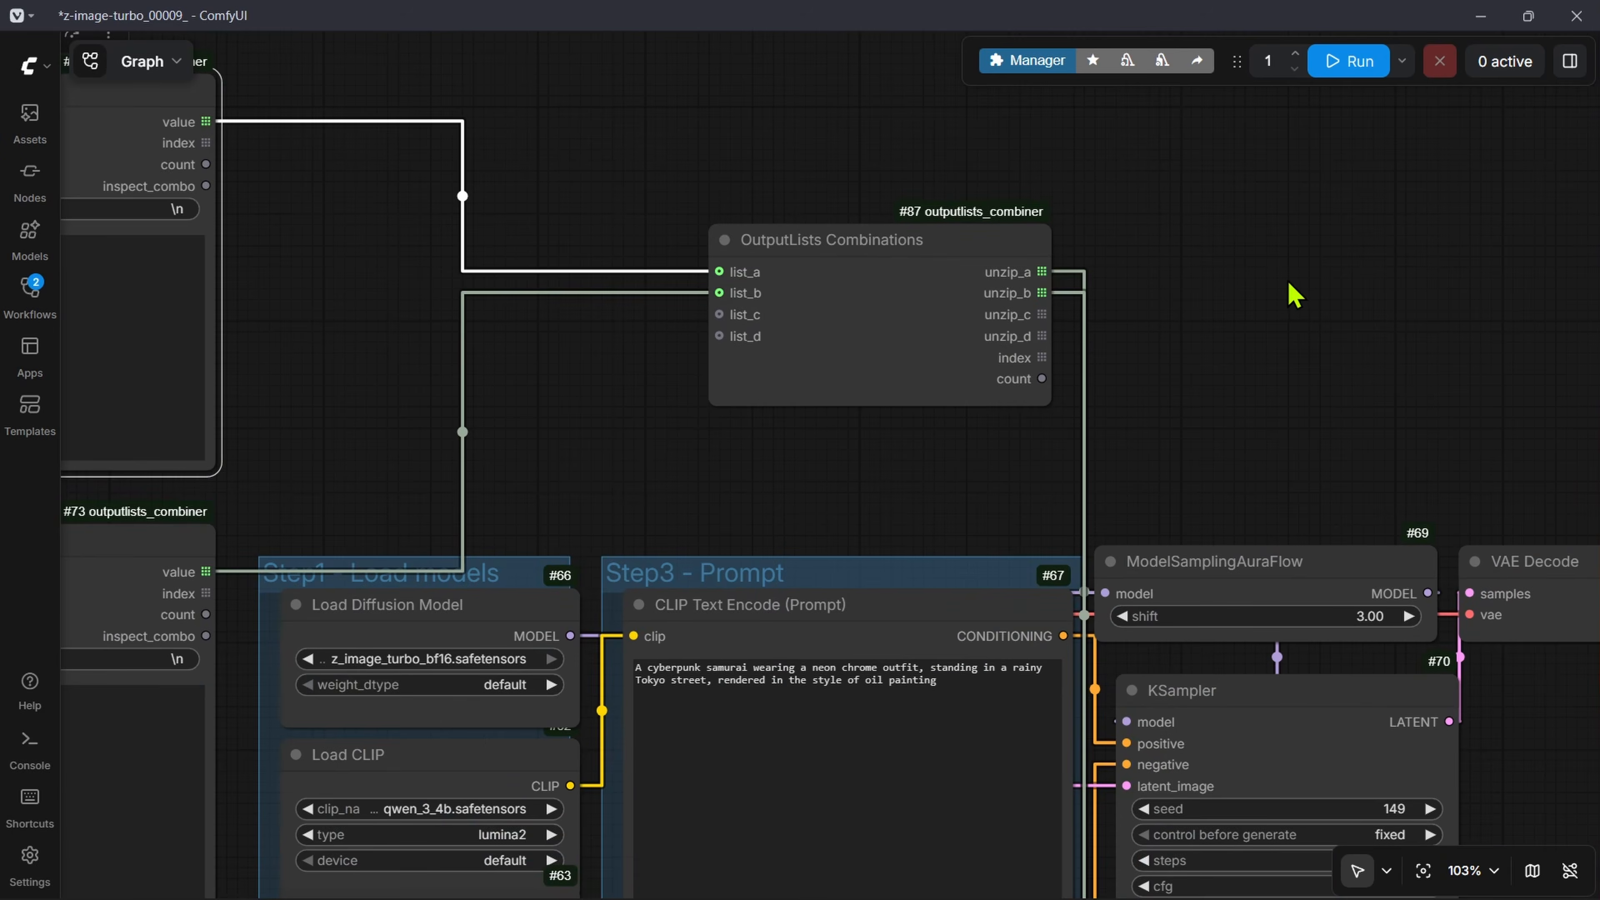
pyautogui.moveTo(1292, 293); pyautogui.dragTo(695, 361)
pyautogui.doubleClick(908, 276)
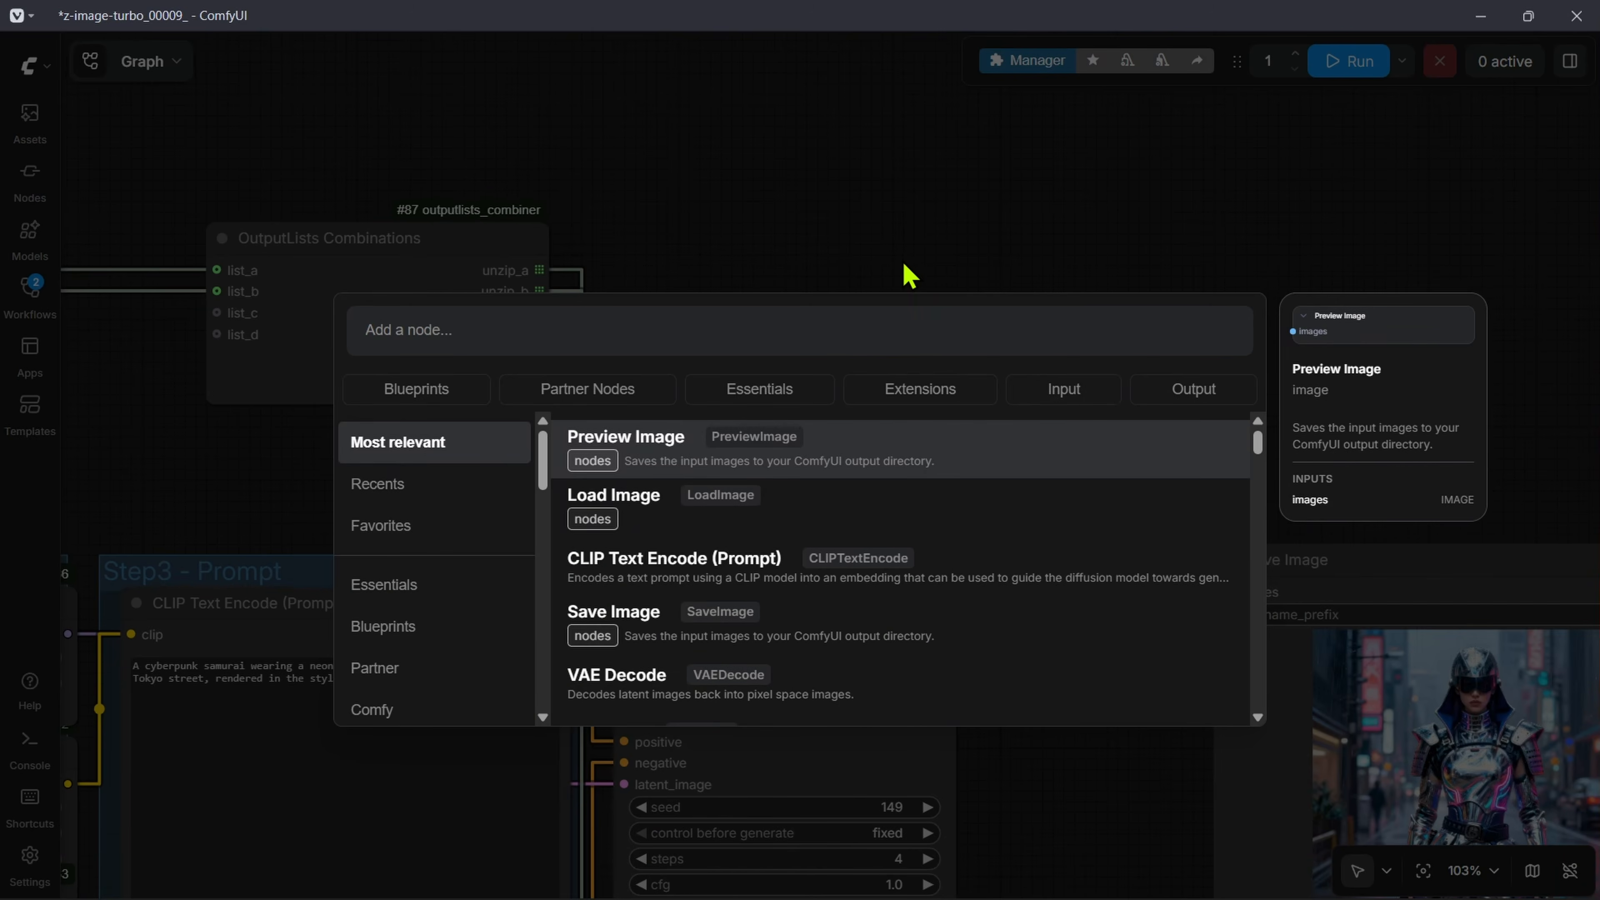
pyautogui.write('forma')
pyautogui.press('Return')
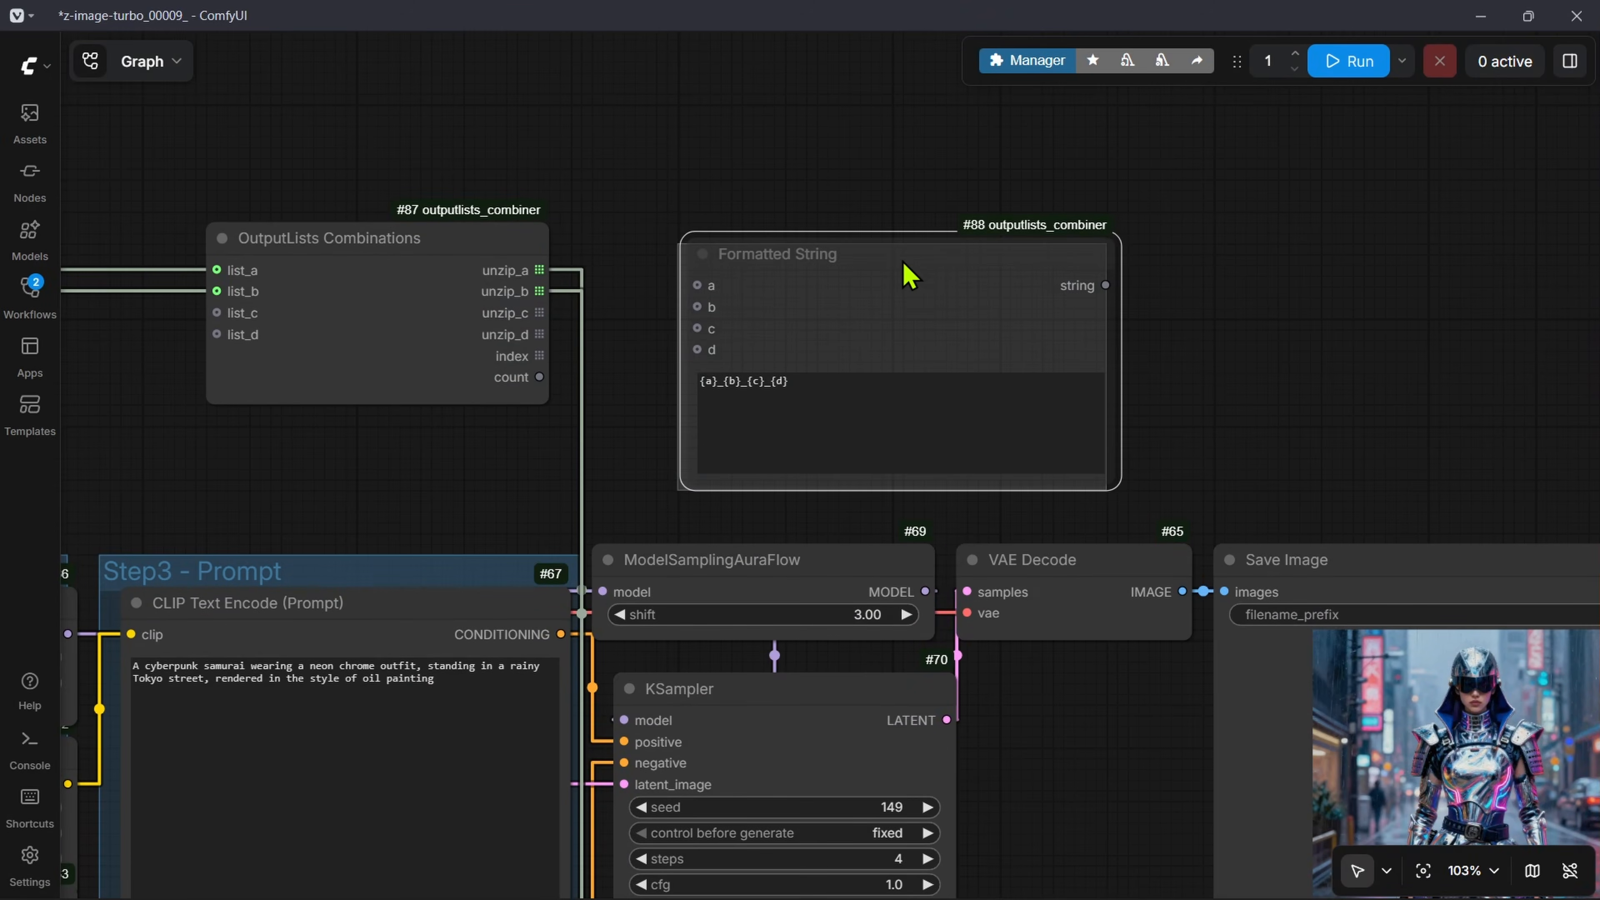
pyautogui.moveTo(903, 254); pyautogui.dragTo(974, 236)
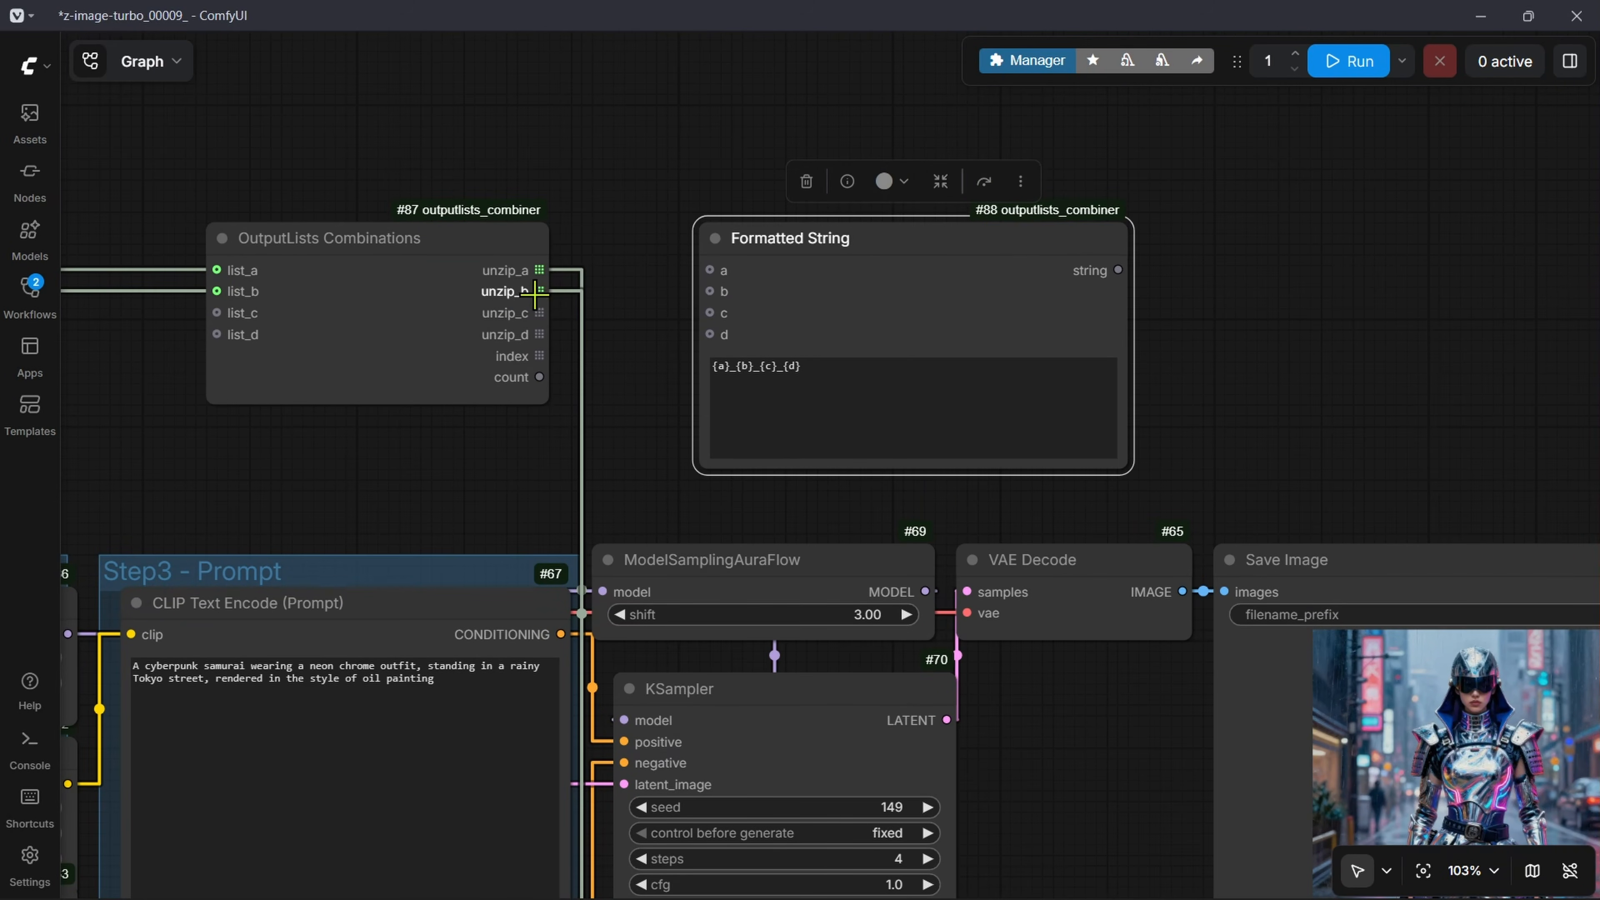
pyautogui.moveTo(539, 270); pyautogui.dragTo(676, 327)
pyautogui.moveTo(539, 291); pyautogui.dragTo(709, 291)
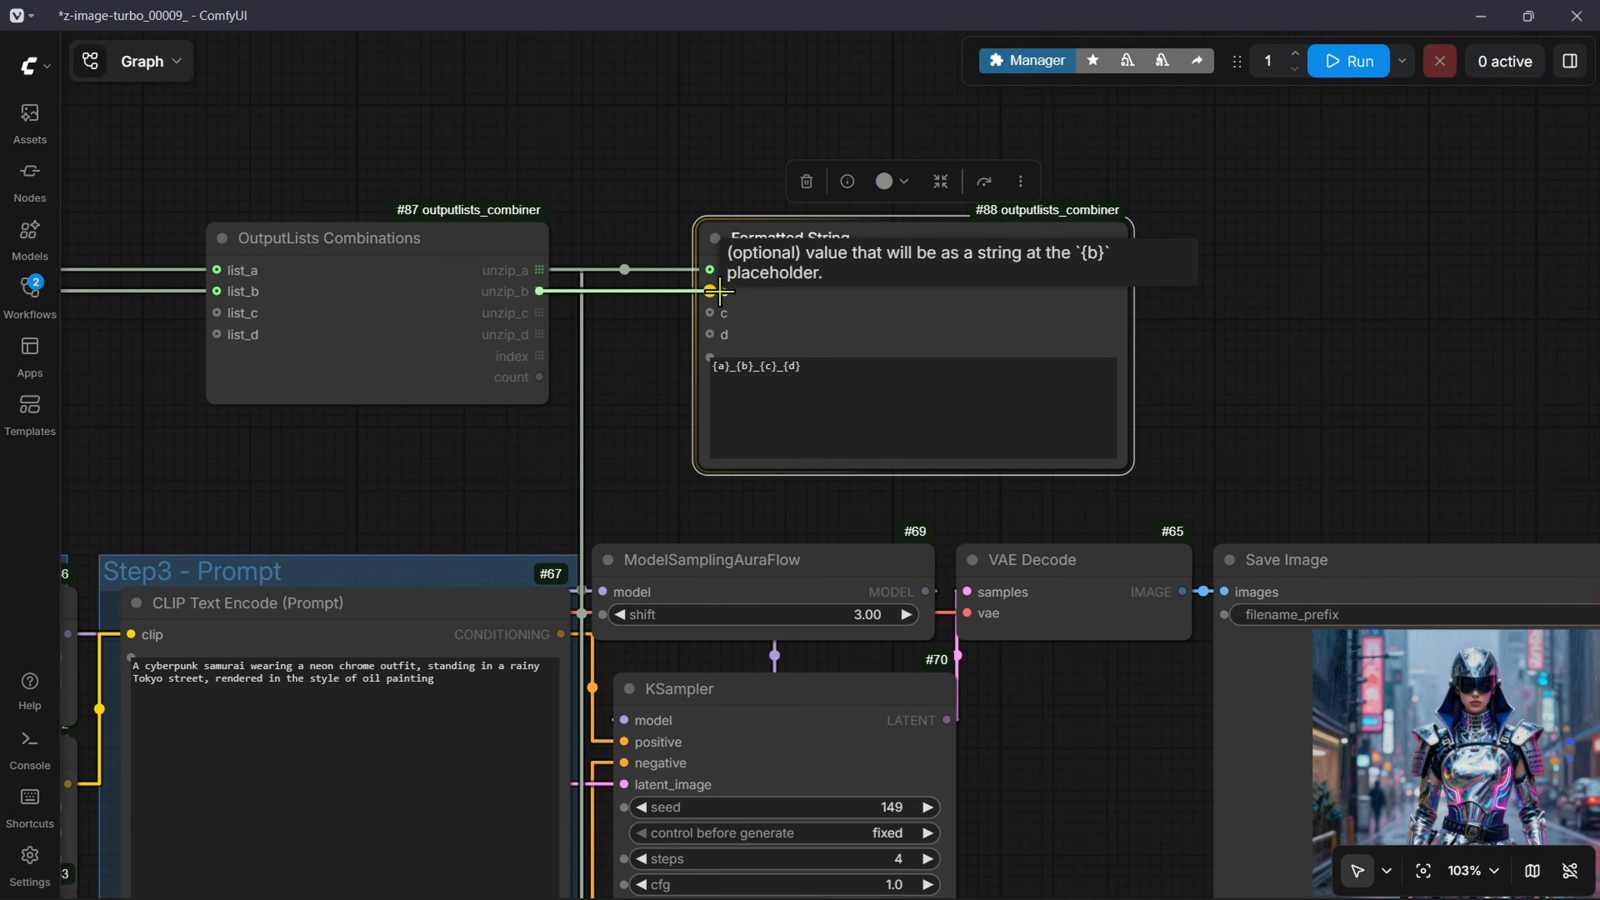
# Step: Replace the Formatted String template with "Sampler: {a} Scheduler {b}"
pyautogui.scroll(6, 595, 368)
pyautogui.click(874, 379)
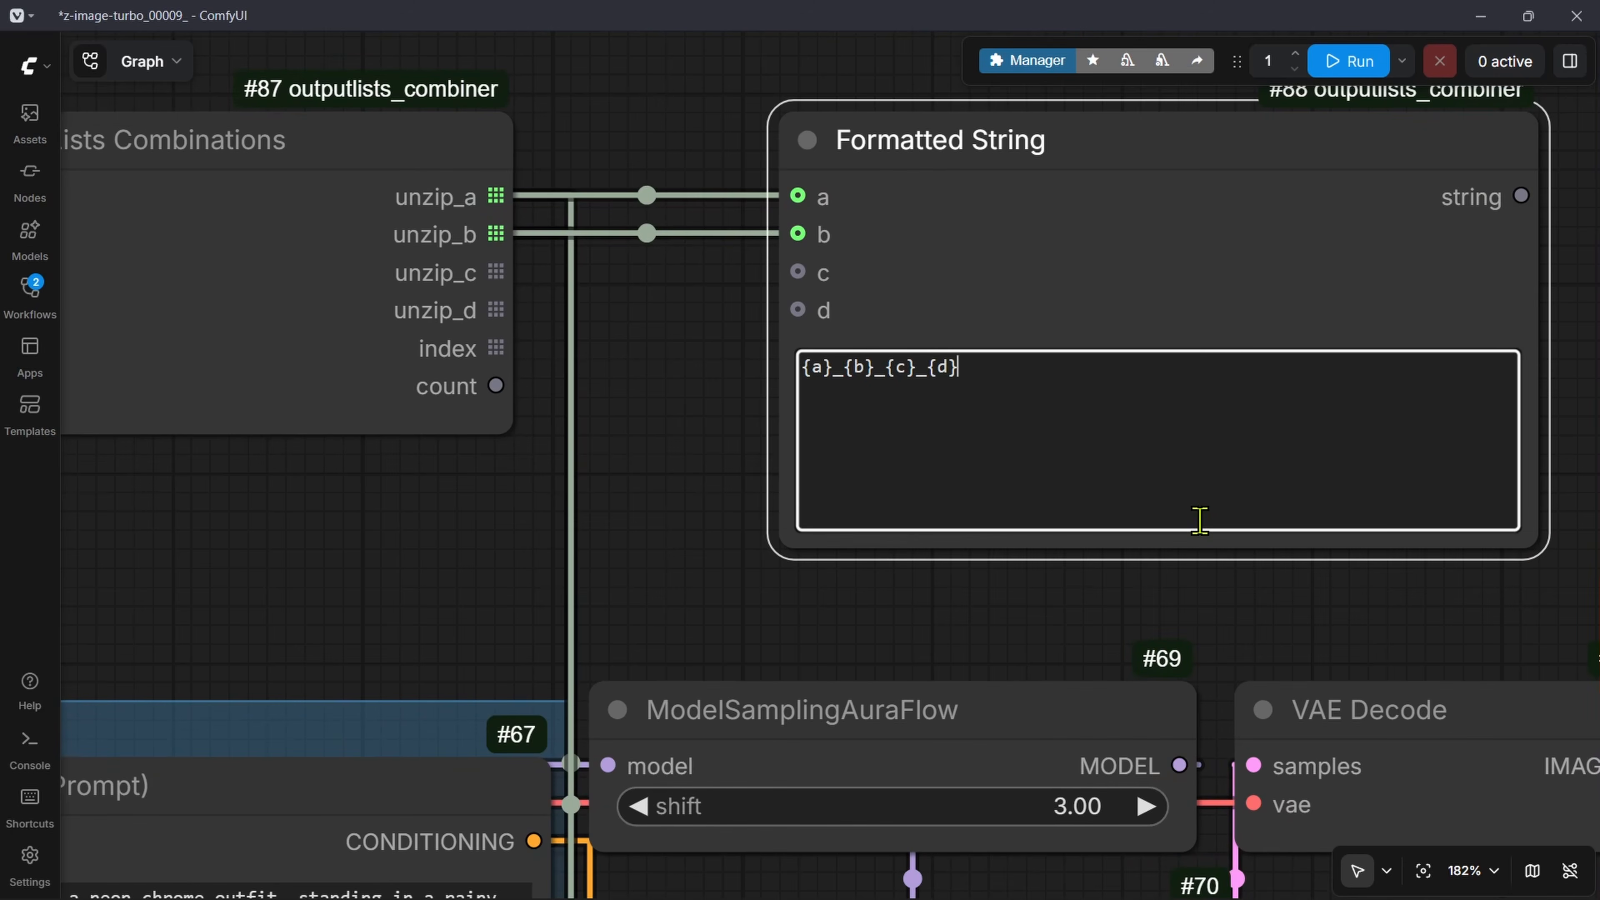
pyautogui.hotkey('ctrl', 'a')
pyautogui.press('BackSpace')
pyautogui.write('Sample')
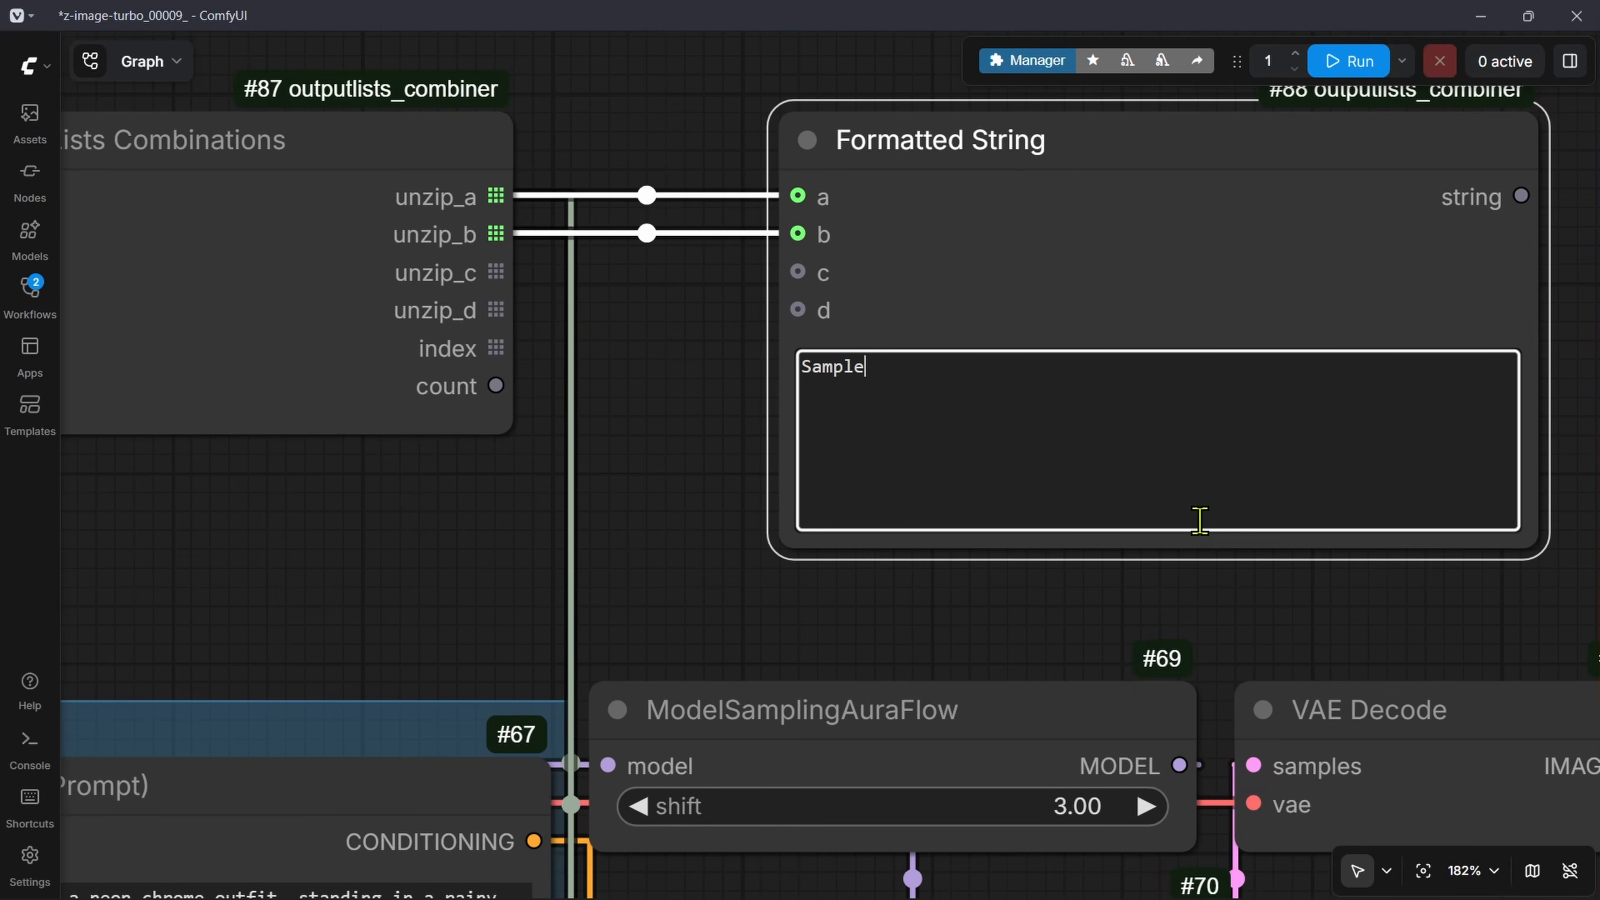
pyautogui.write('r: {}')
pyautogui.press('Left')
pyautogui.write('a')
pyautogui.press('Right')
pyautogui.write('Scheduler {}')
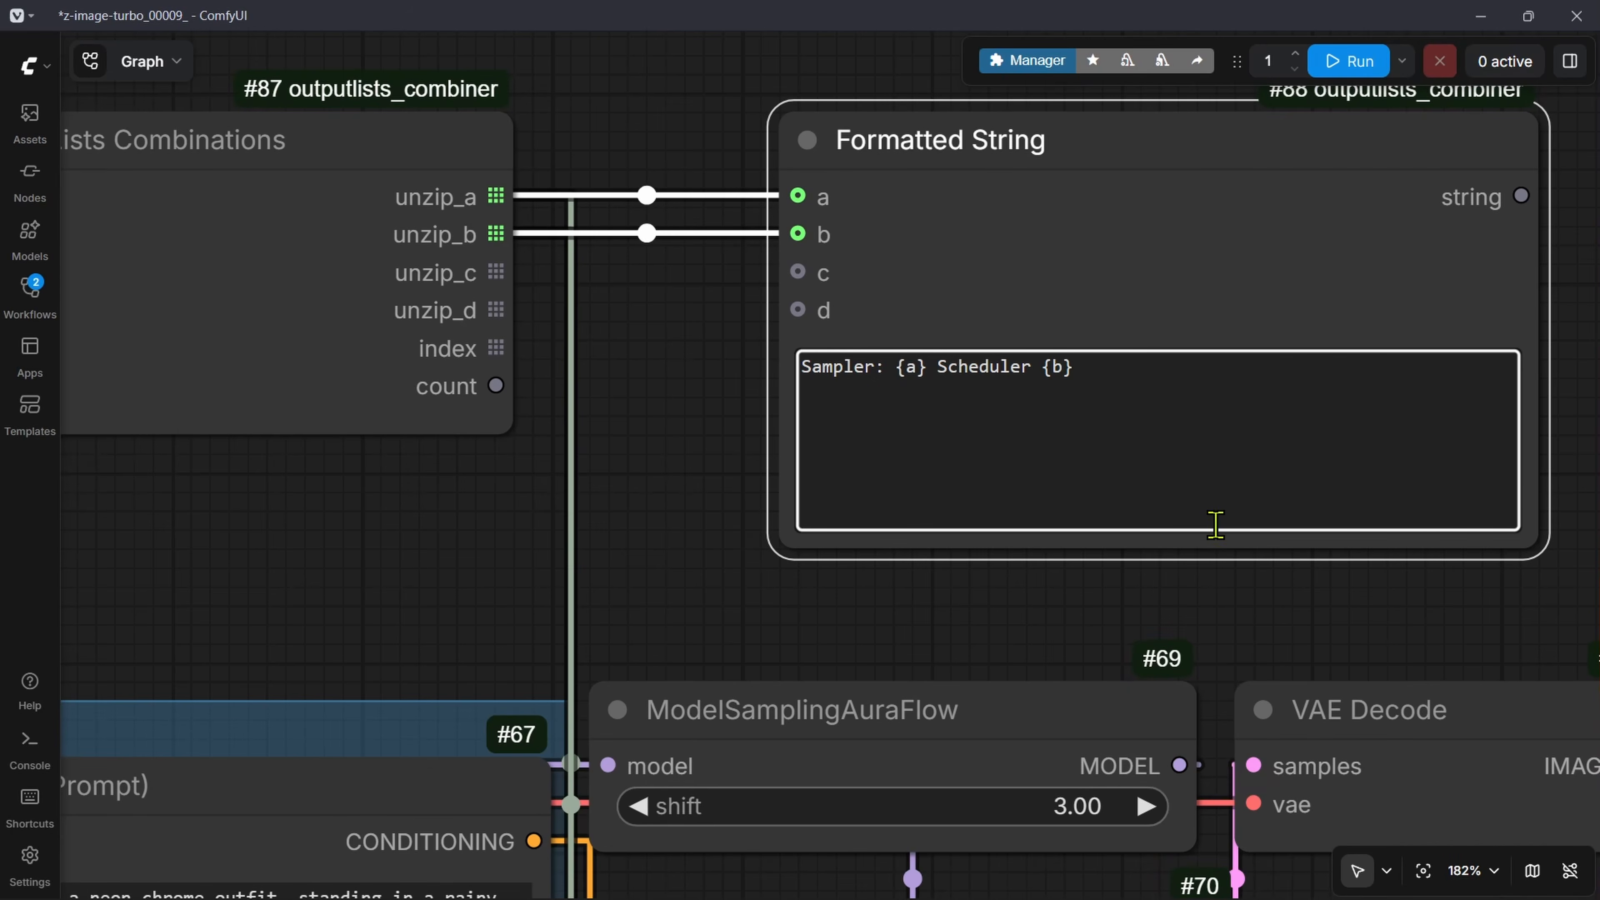
# Step: Attach a Preview as Text node to the Formatted String's string output and run the workflow
pyautogui.scroll(-6, 1215, 524)
pyautogui.moveTo(1498, 399); pyautogui.dragTo(1121, 369)
pyautogui.moveTo(1014, 307); pyautogui.dragTo(1142, 273)
pyautogui.write('tex')
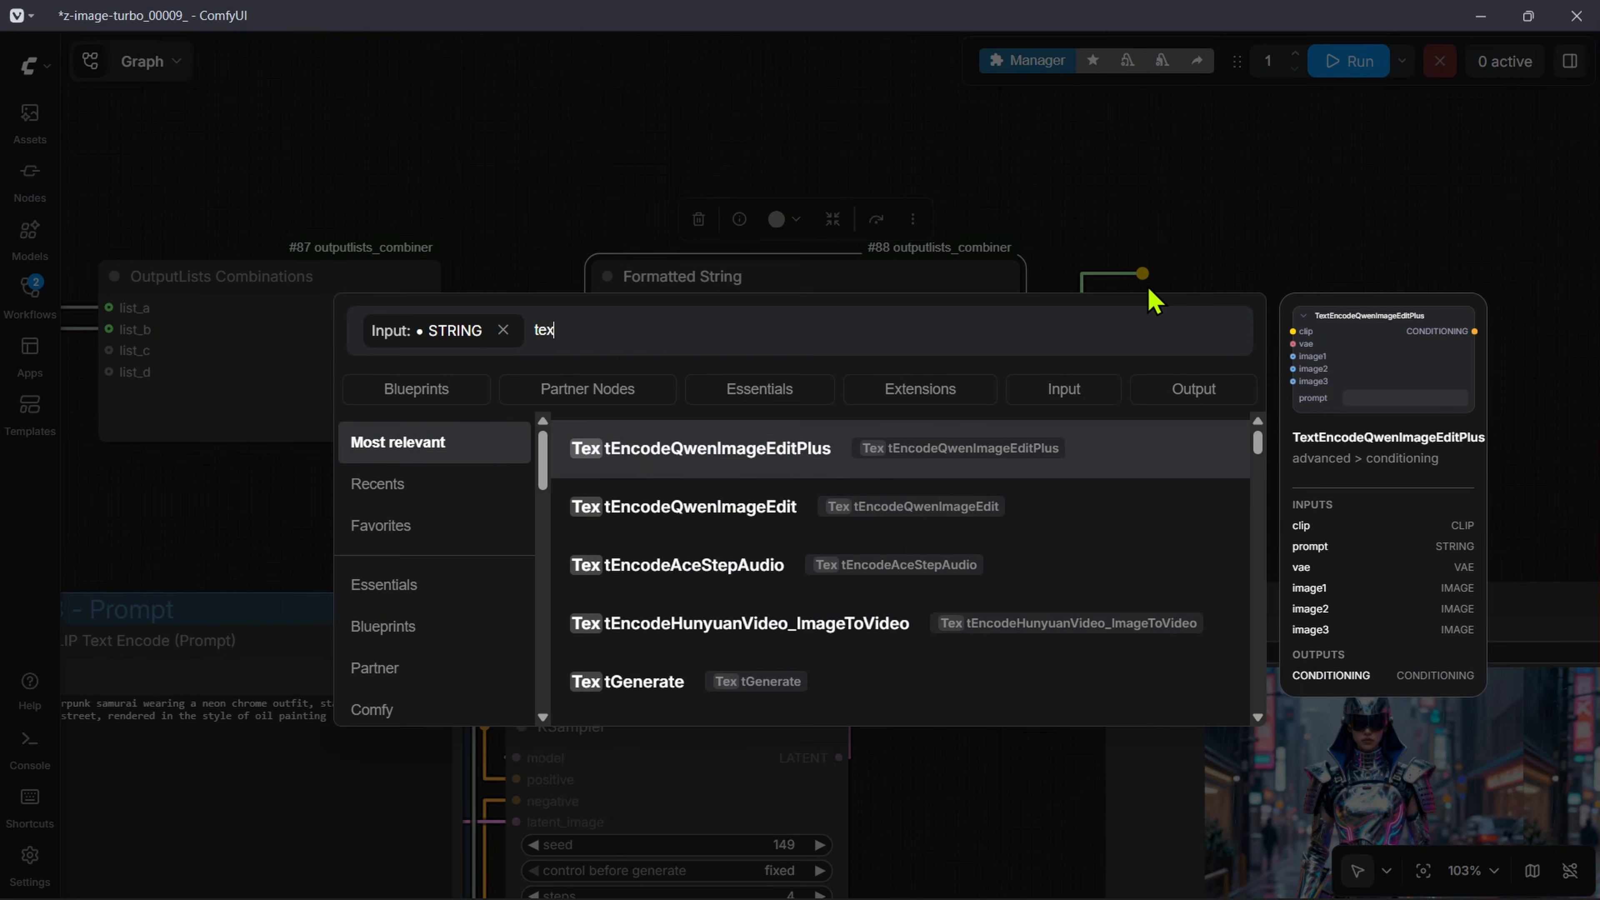
pyautogui.write('t as pri')
pyautogui.press('Return')
pyautogui.click(1351, 63)
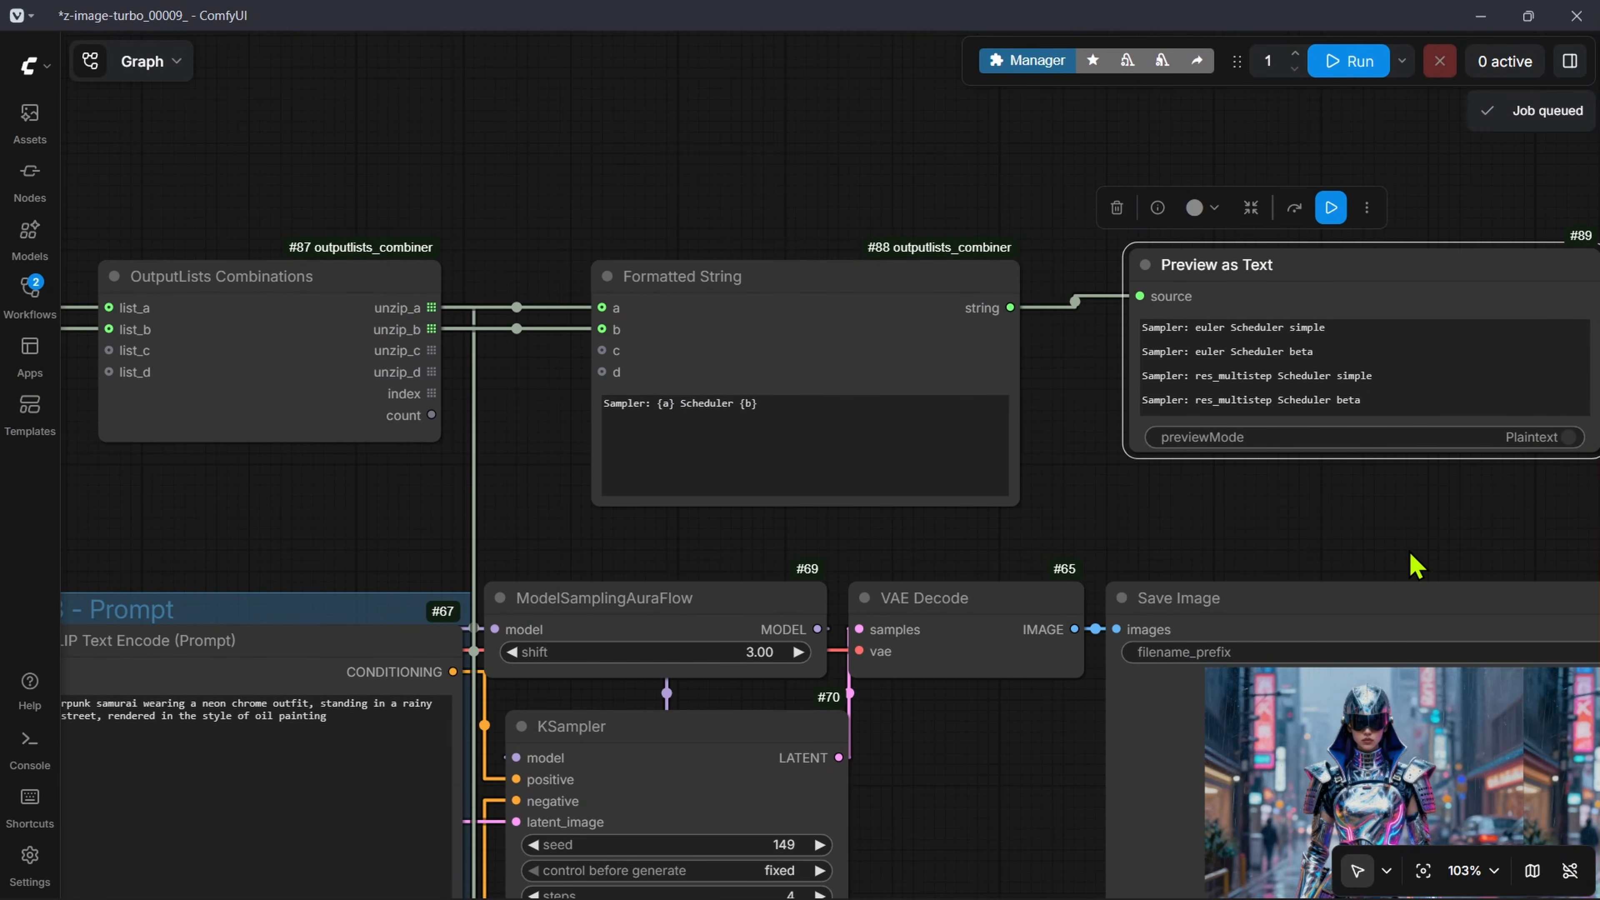
# Step: Make the Preview as Text node taller and read through its list of sampler and scheduler combinations
pyautogui.scroll(3, 1414, 565)
pyautogui.moveTo(1250, 349); pyautogui.dragTo(1280, 488)
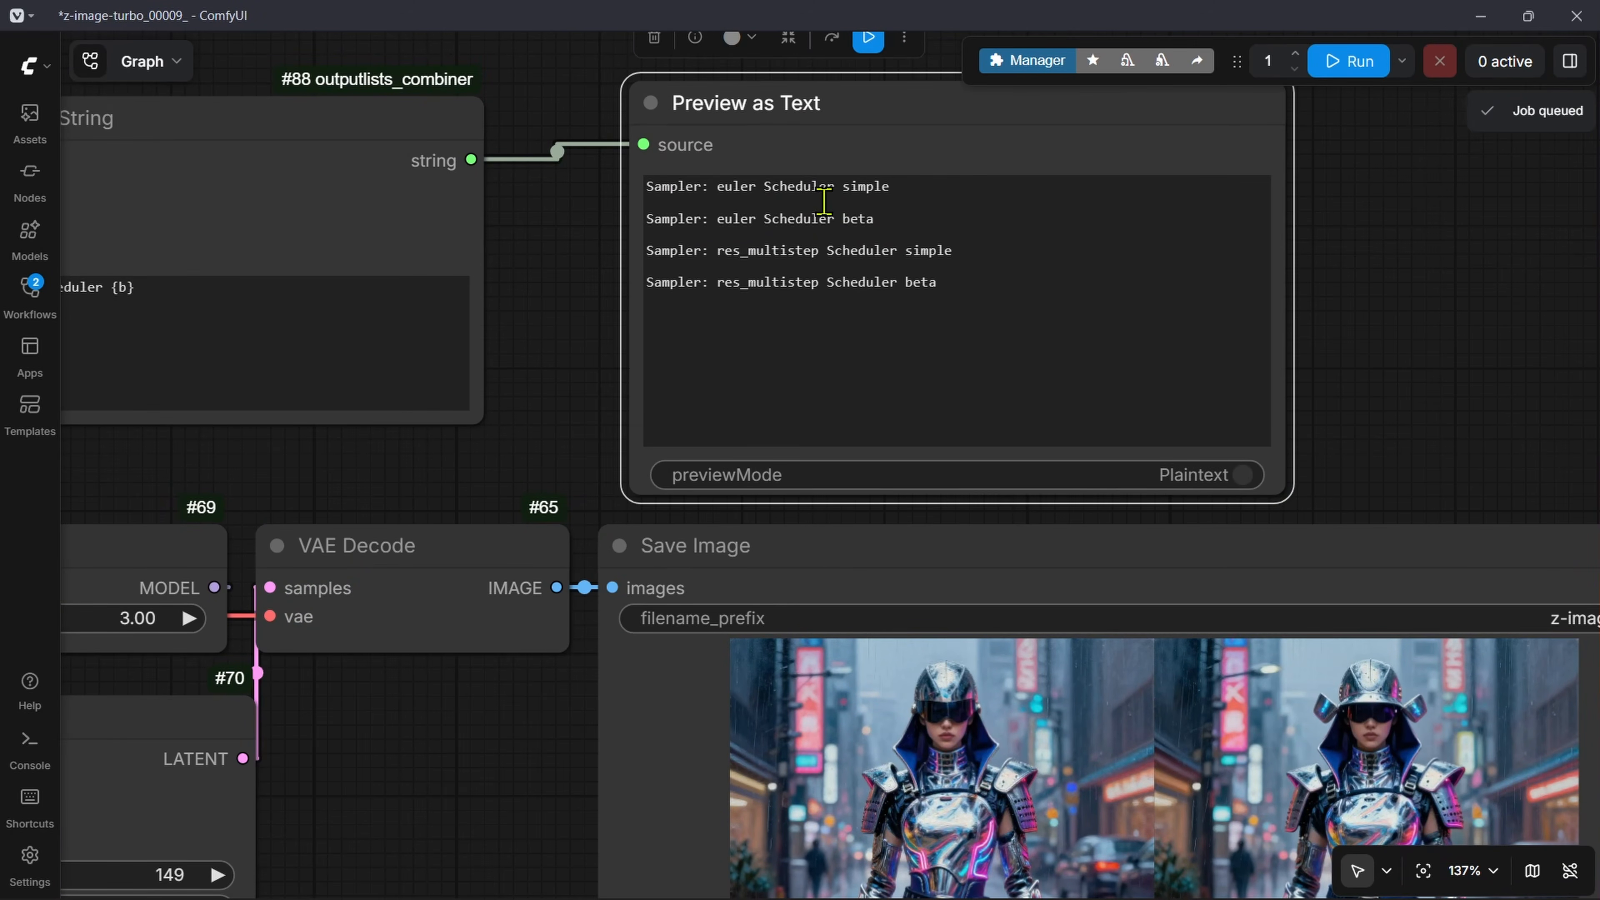
pyautogui.doubleClick(874, 188)
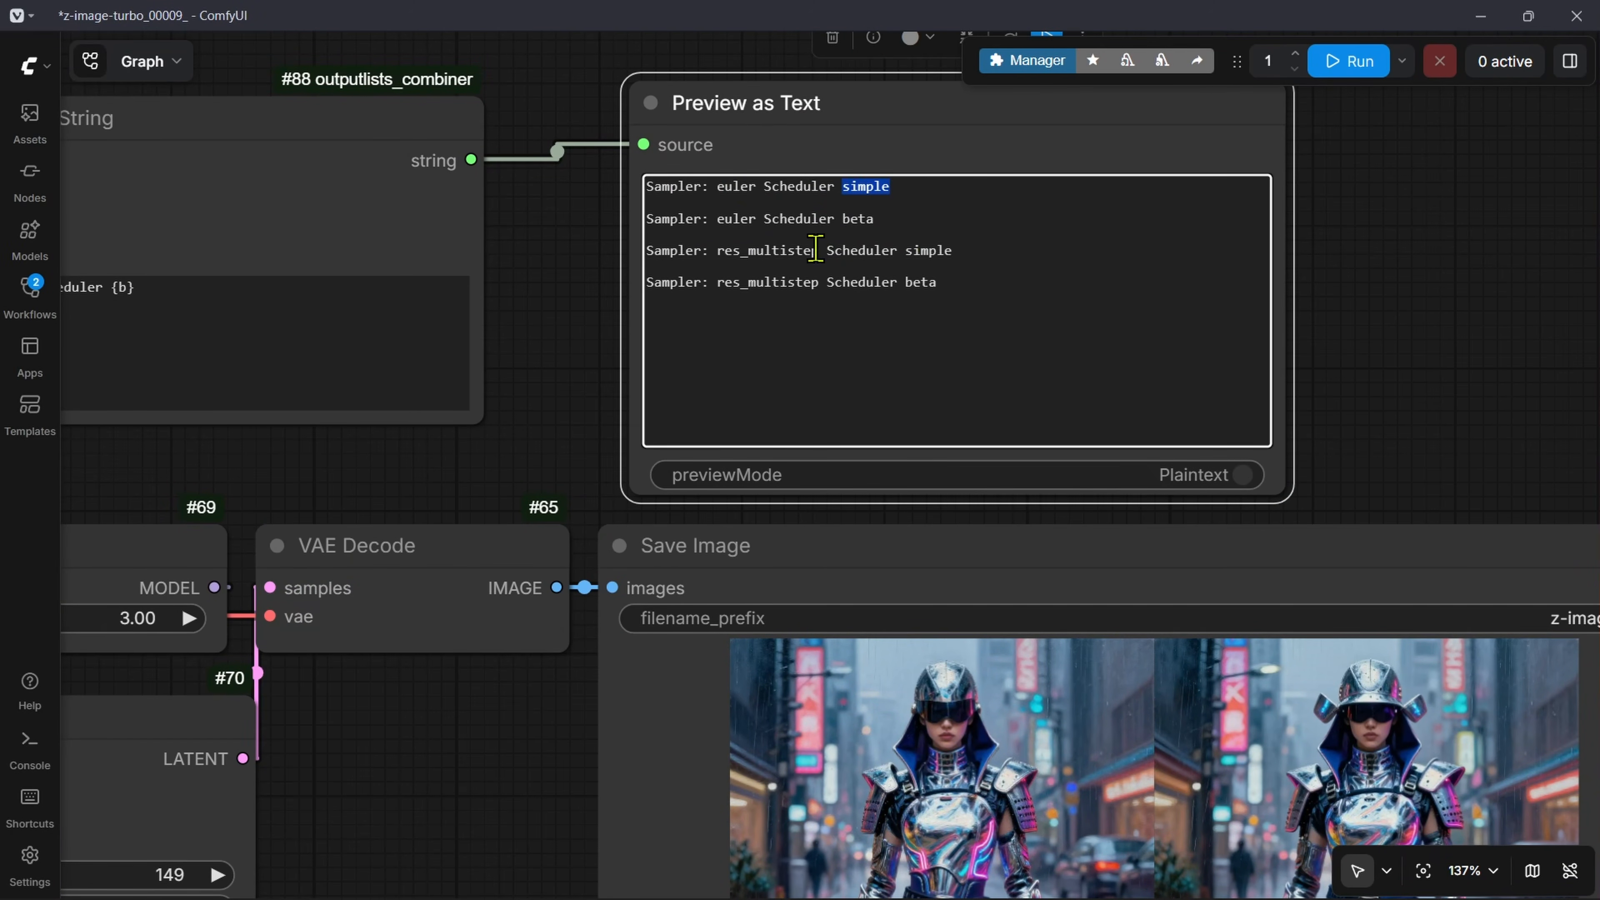
pyautogui.click(729, 224)
pyautogui.doubleClick(852, 218)
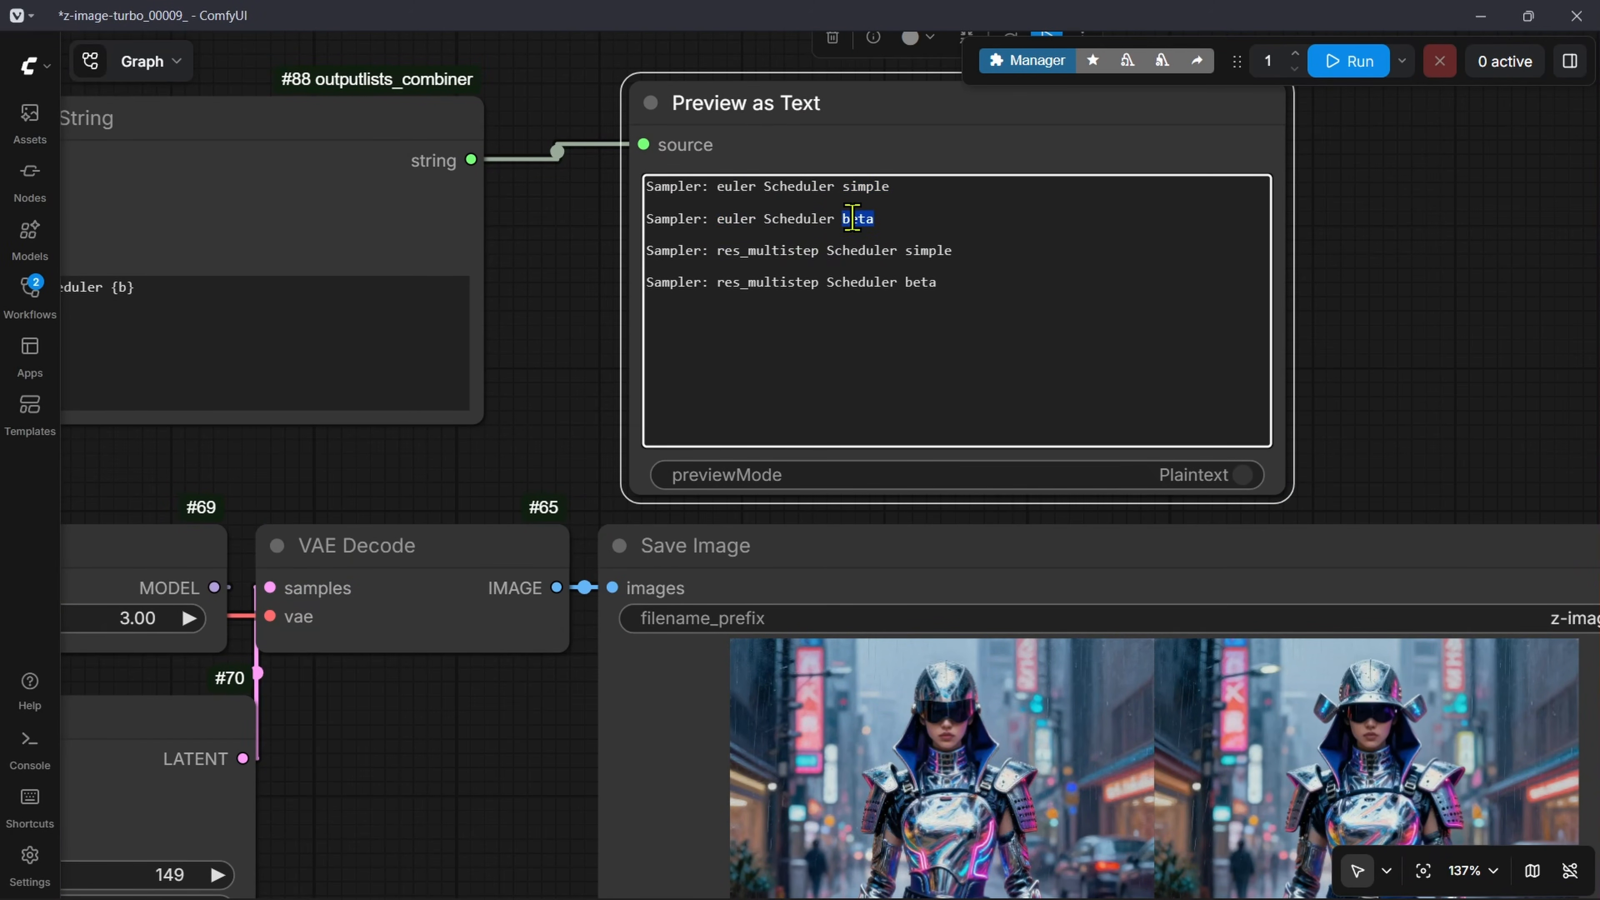
pyautogui.hotkey('ctrl', 'a')
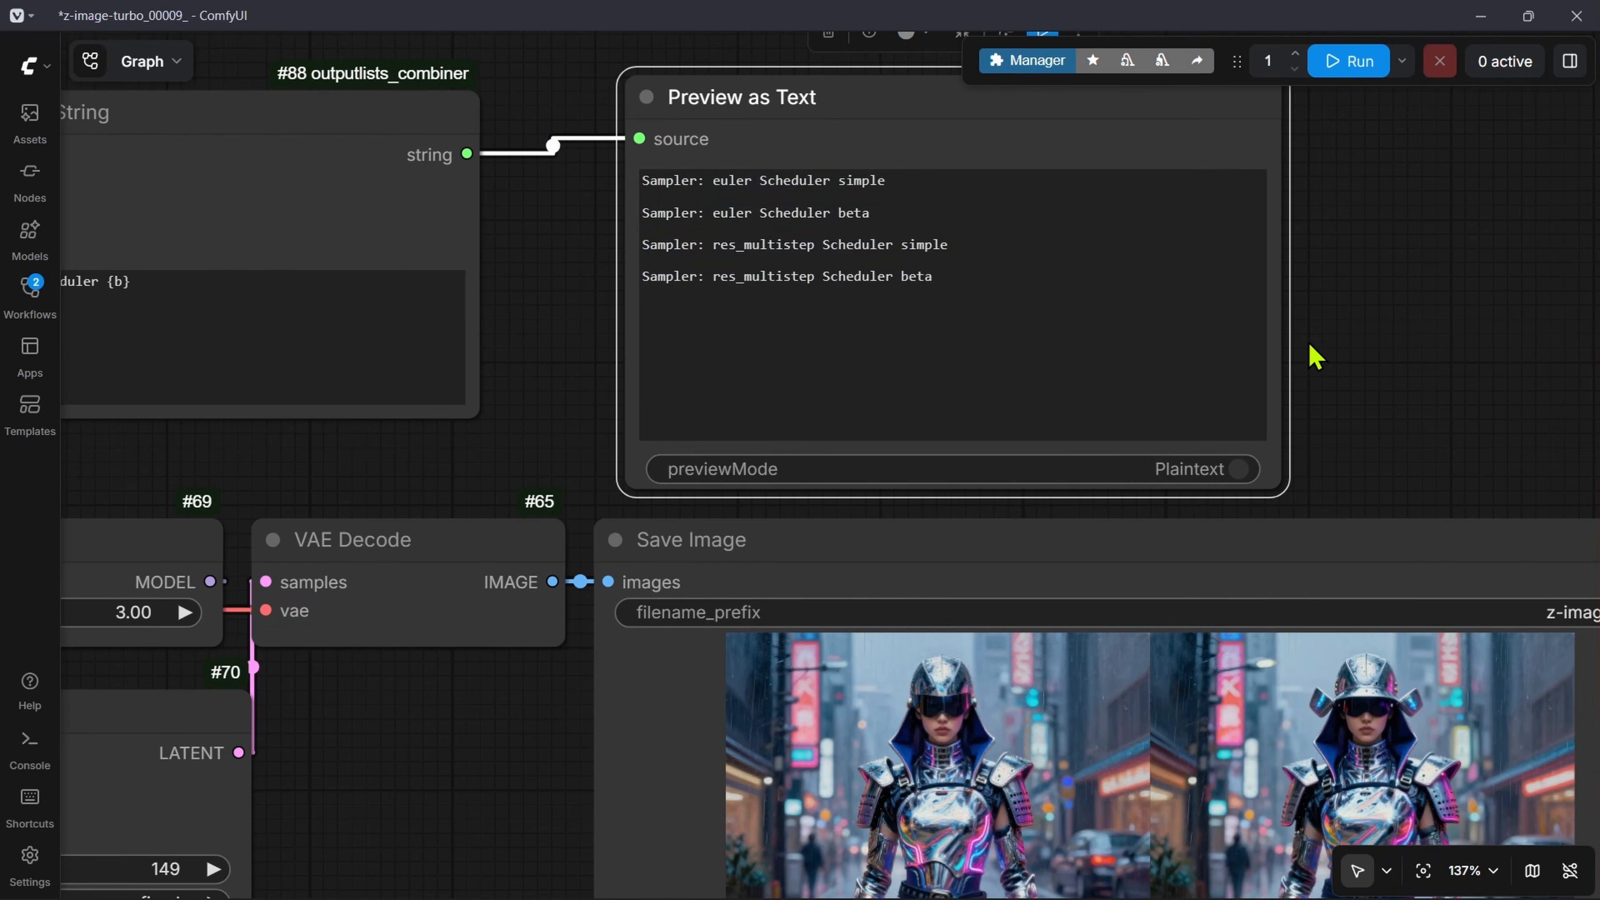
# Step: Match the images in the Save Image node with the listed combinations and look over the whole workflow
pyautogui.scroll(-9, 1156, 343)
pyautogui.scroll(4, 1031, 627)
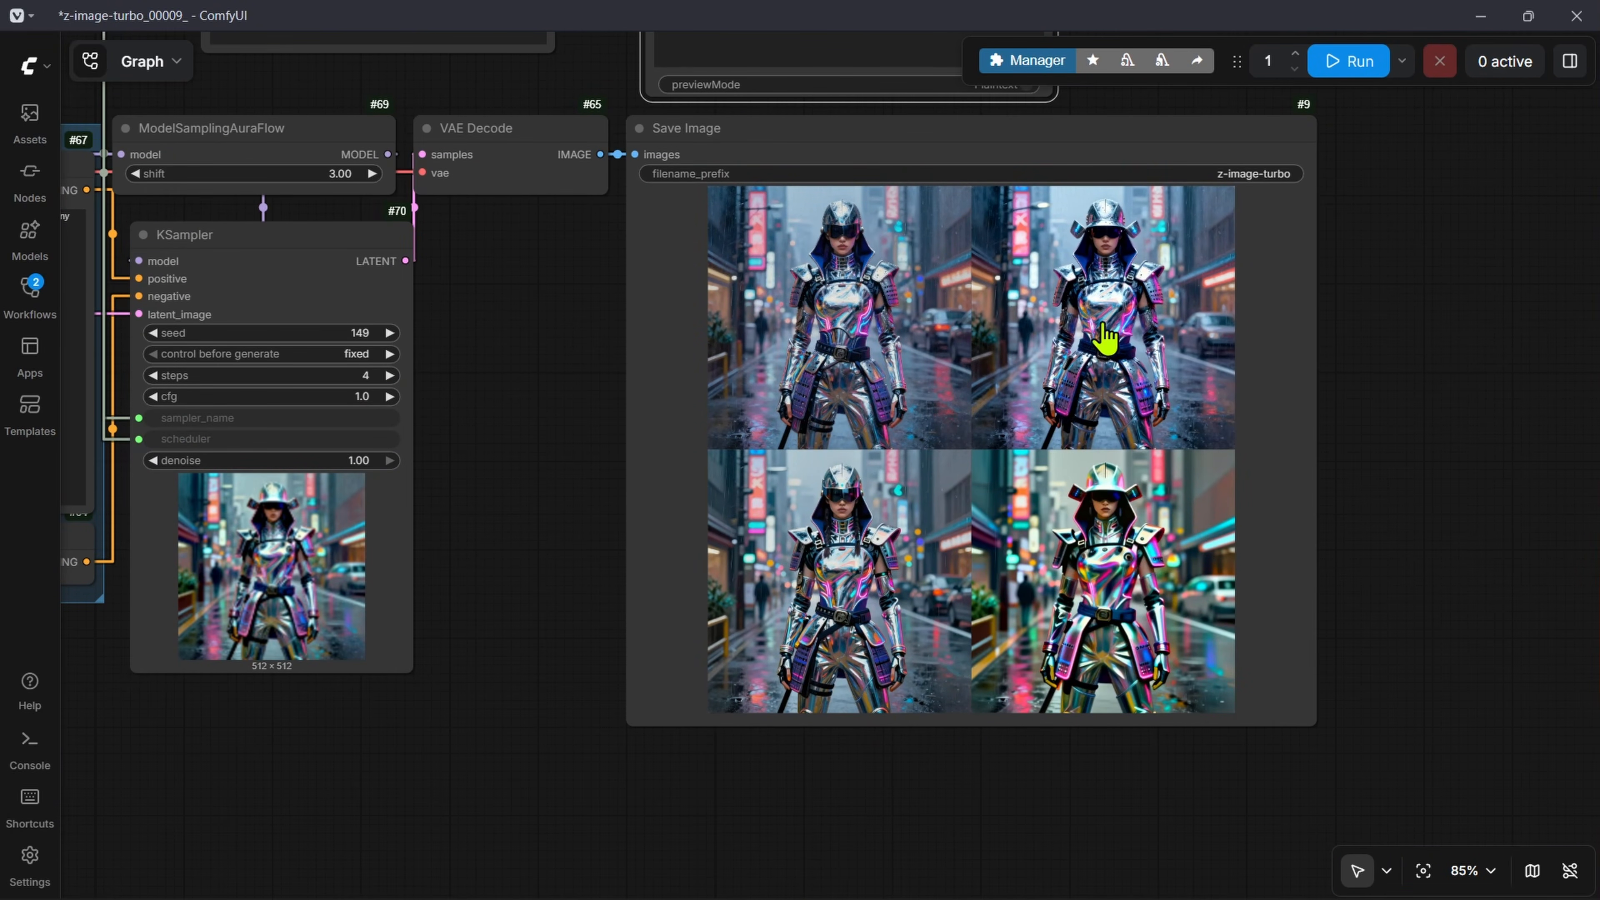
pyautogui.scroll(-13, 1137, 327)
pyautogui.moveTo(814, 546); pyautogui.dragTo(804, 644)
pyautogui.scroll(4, 993, 484)
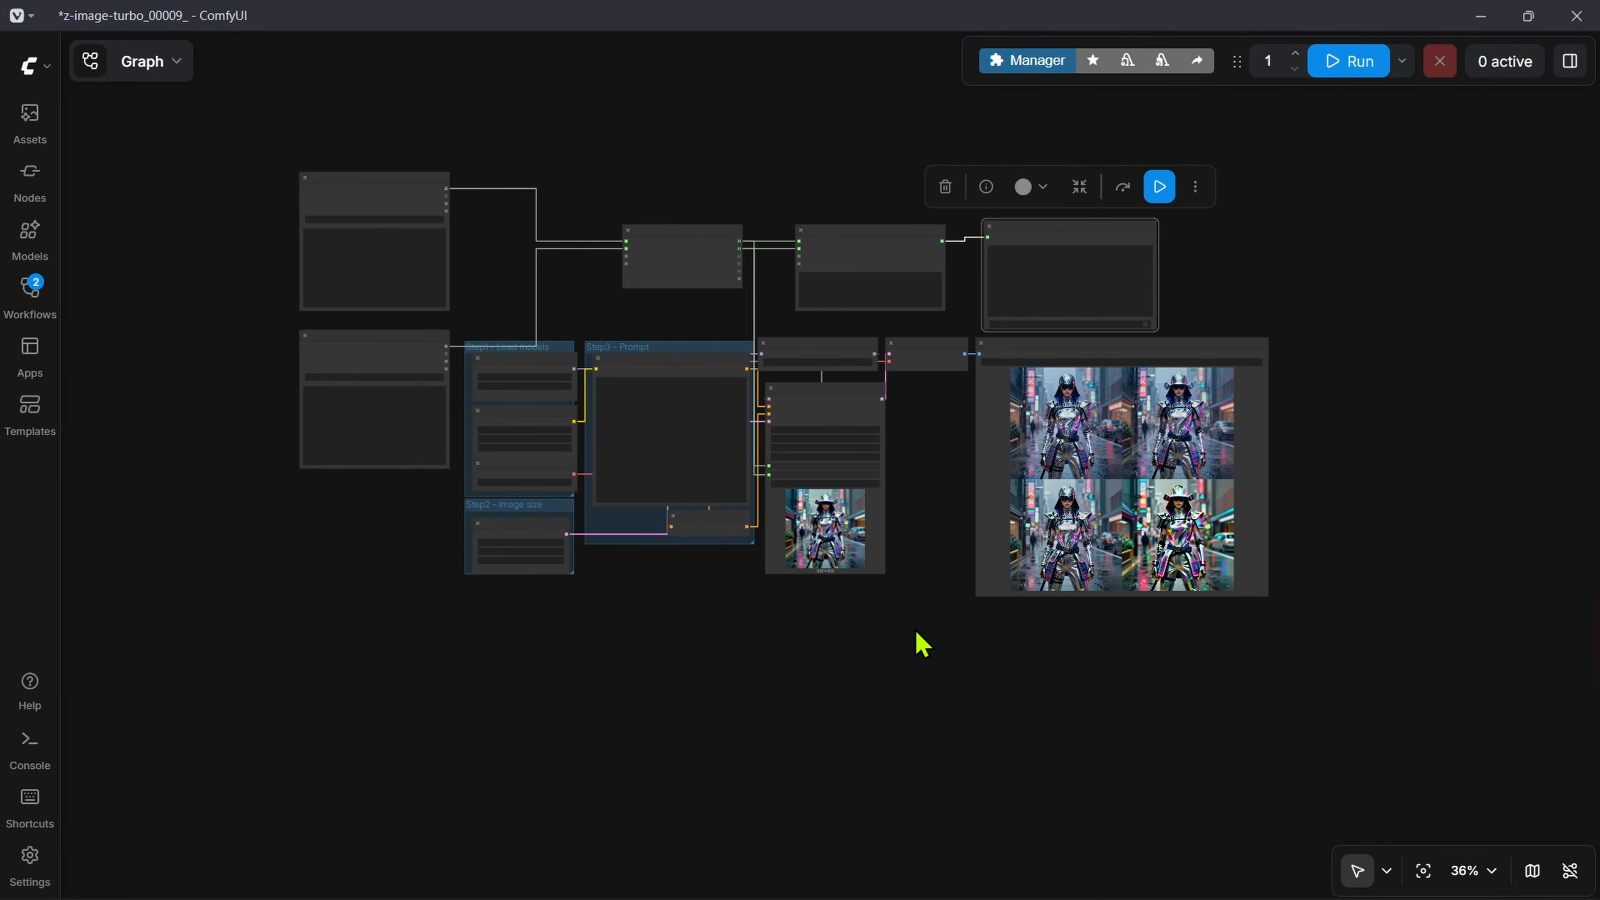
# Step: Move the Save Image node farther right and add an XYZ-GridPlot node between VAE Decode and Save Image
pyautogui.scroll(8, 913, 441)
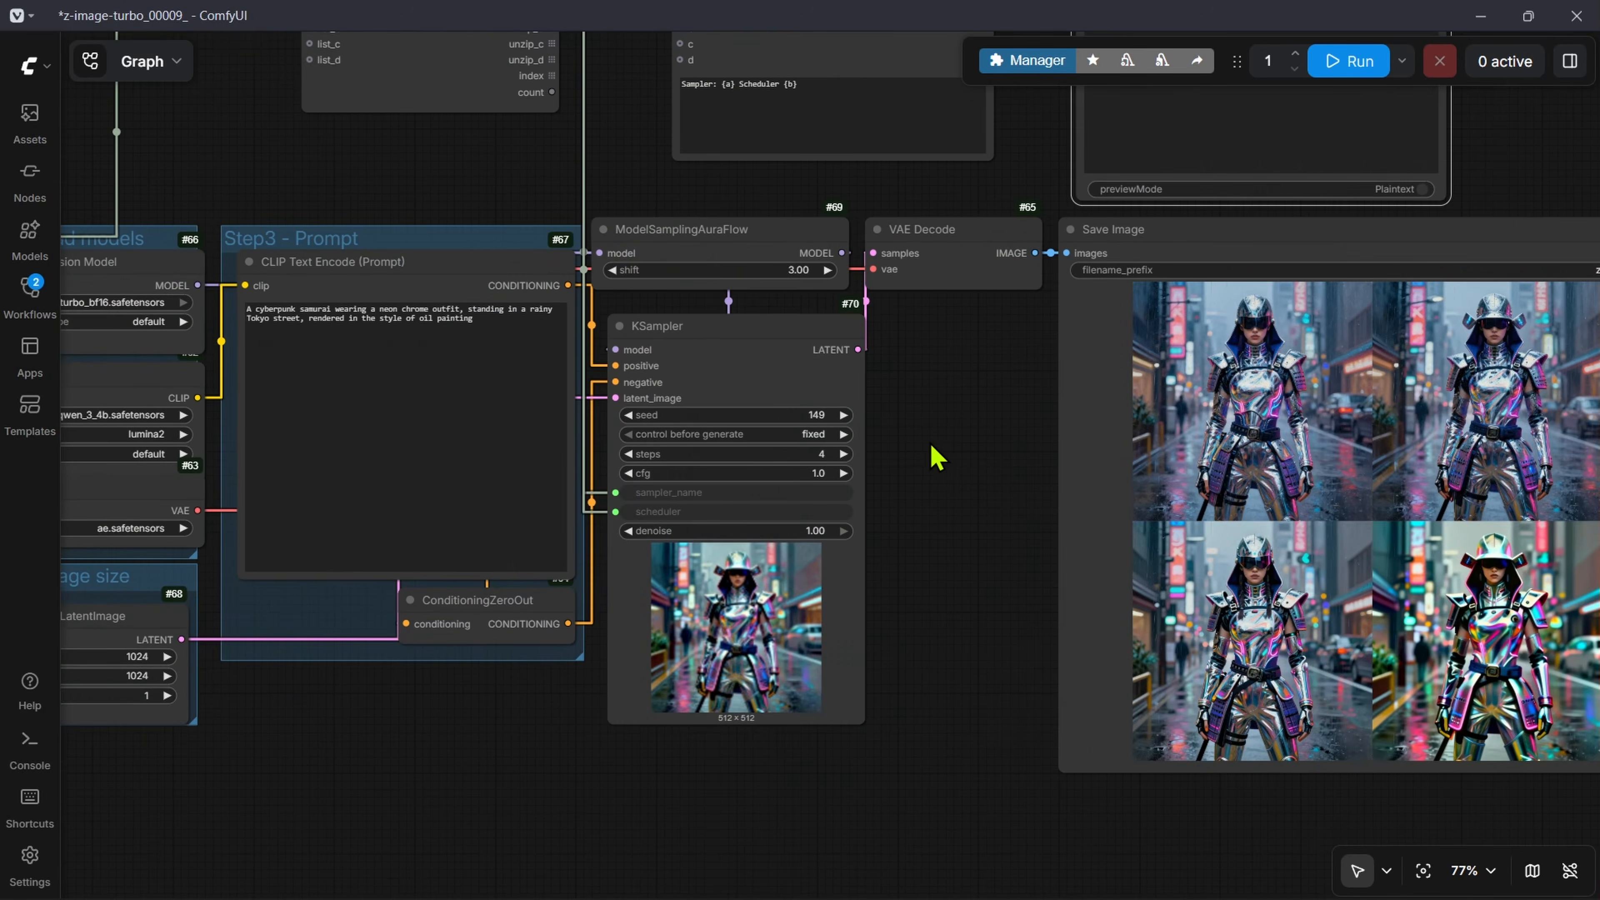
pyautogui.moveTo(929, 443); pyautogui.dragTo(562, 482)
pyautogui.moveTo(903, 286); pyautogui.dragTo(1352, 350)
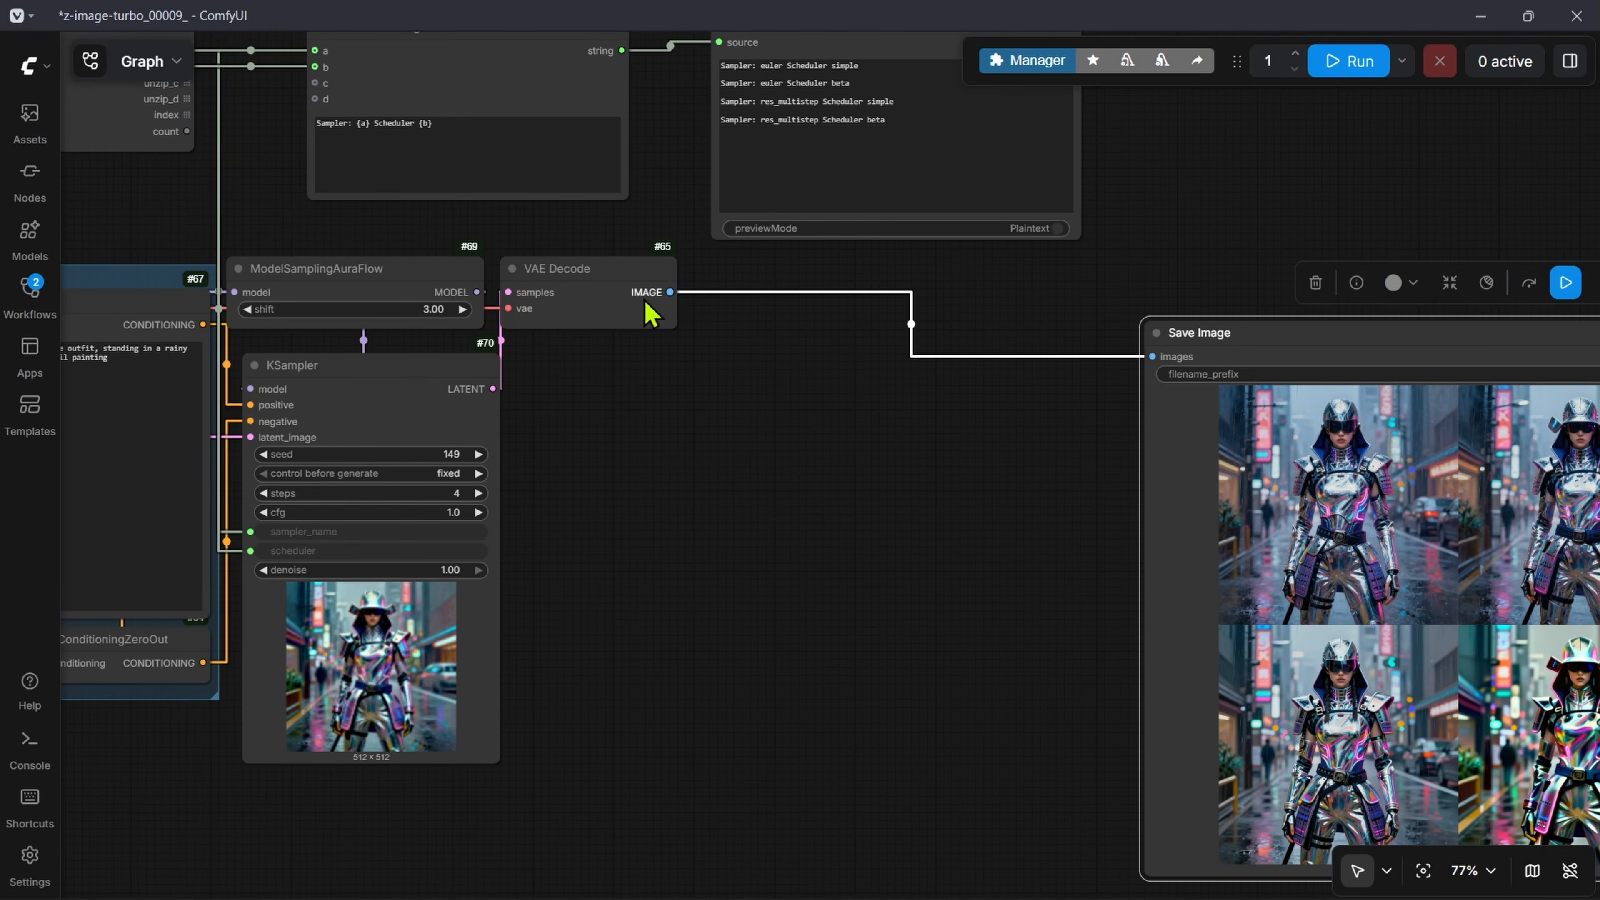
pyautogui.doubleClick(778, 410)
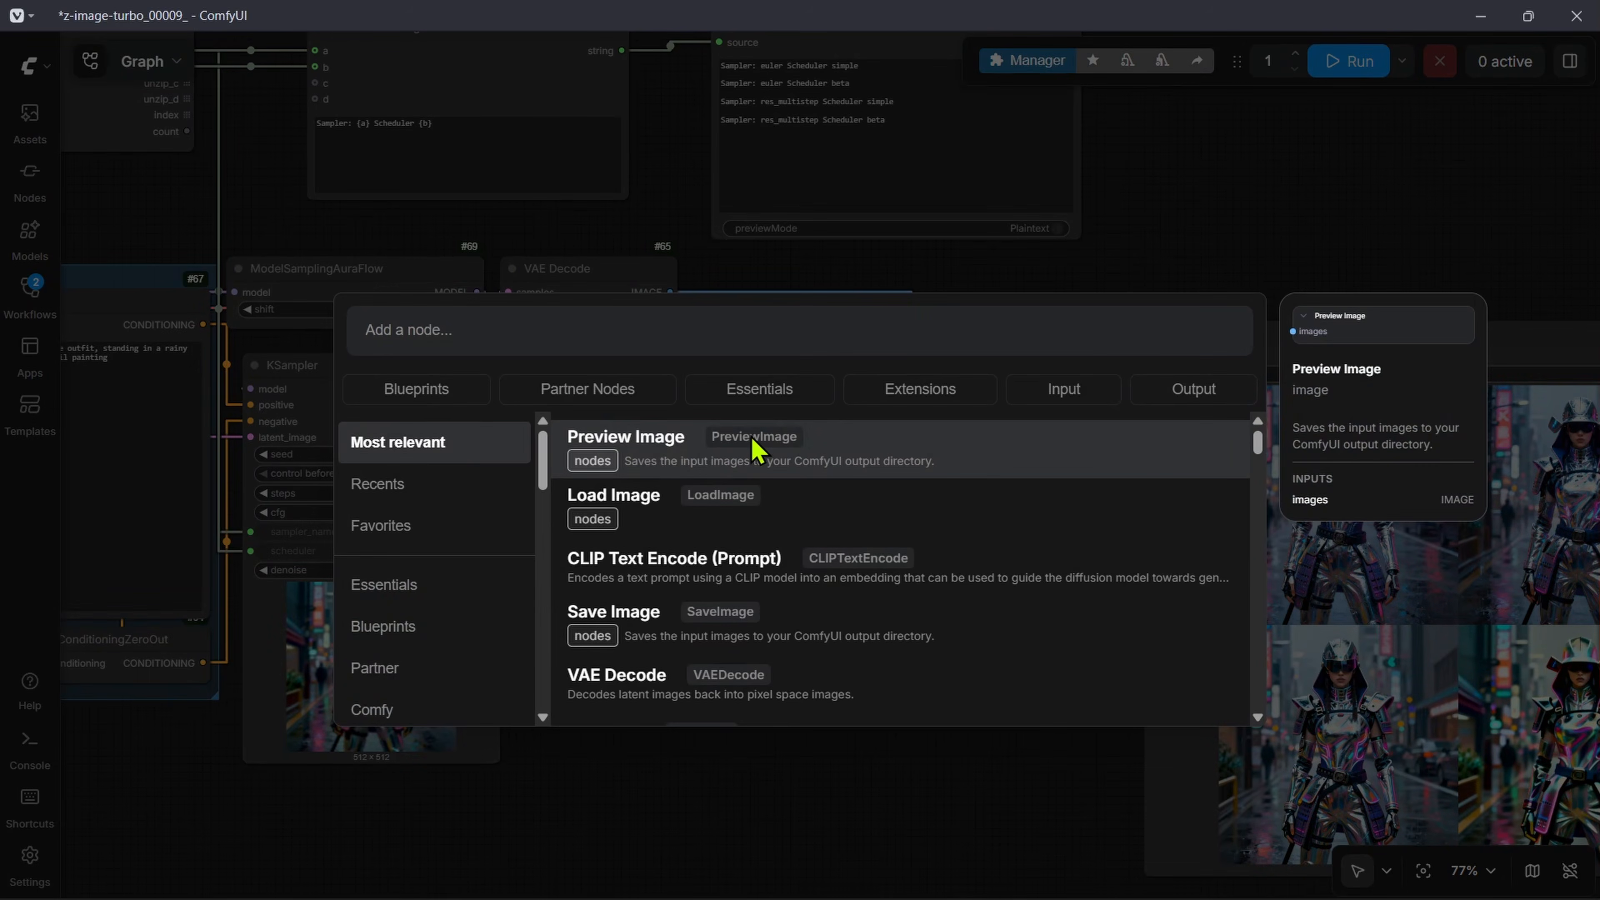
pyautogui.write('xy')
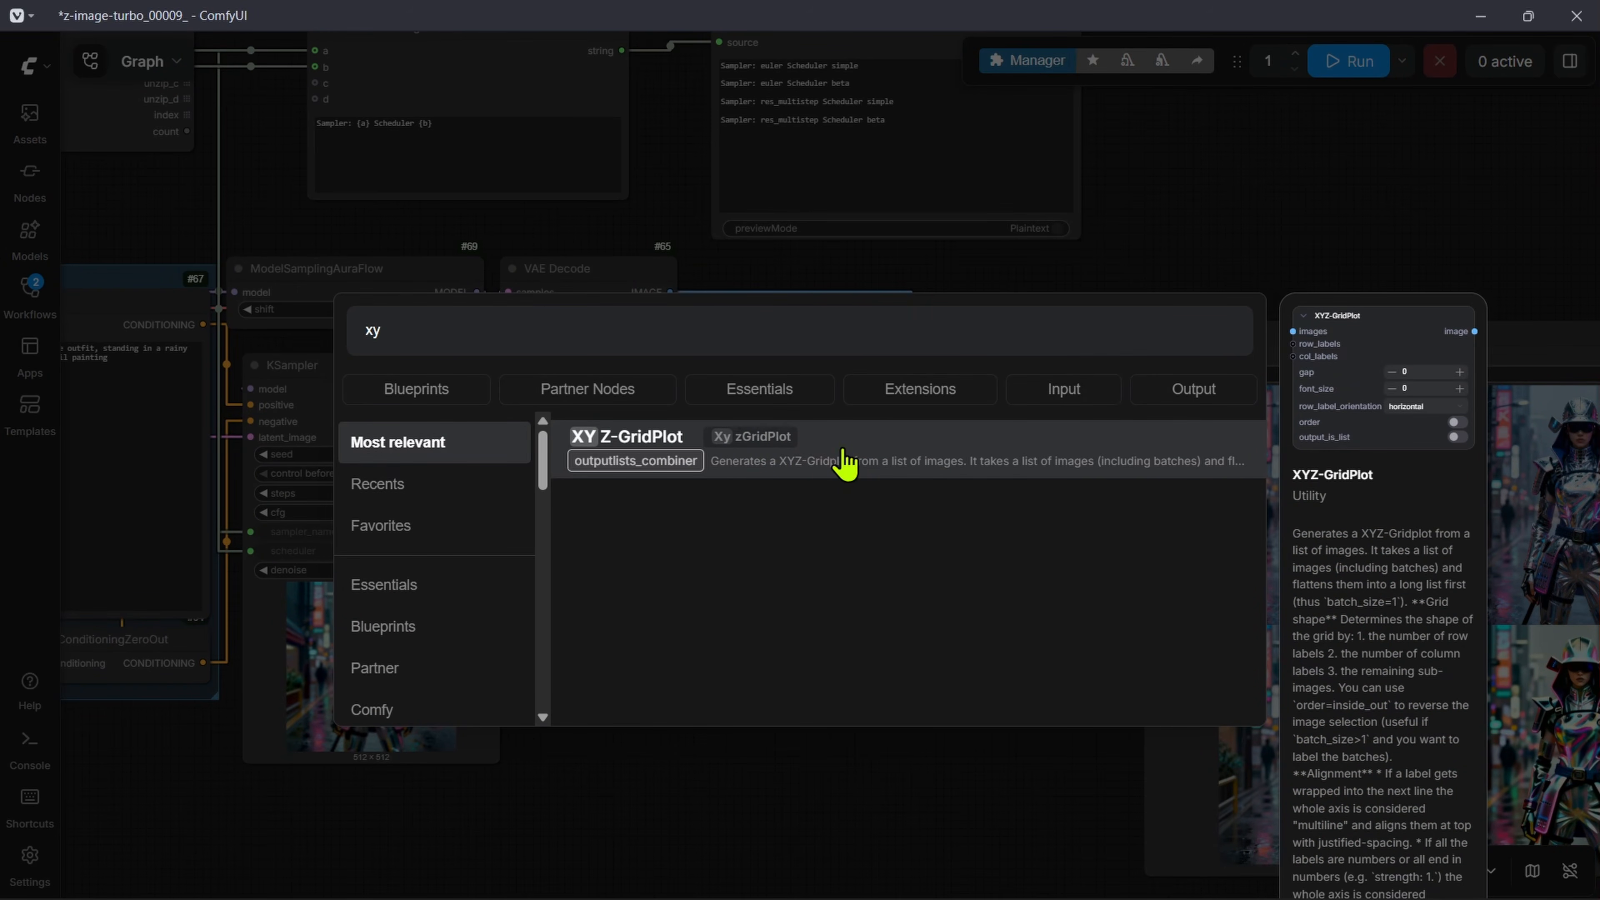
pyautogui.click(882, 451)
pyautogui.scroll(5, 732, 524)
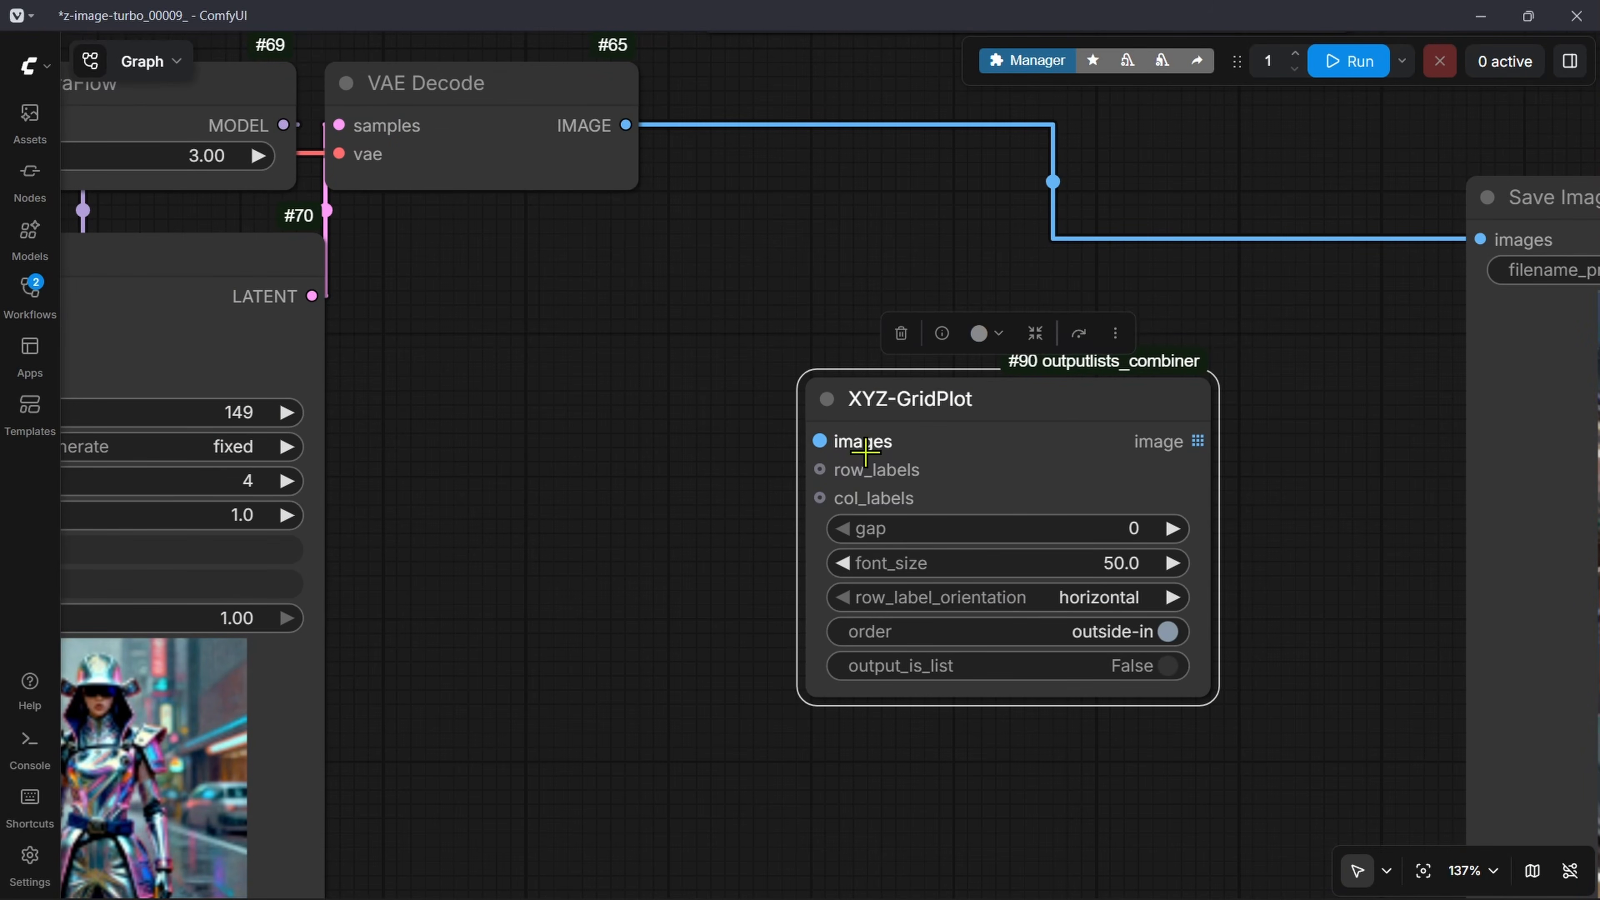
# Step: Connect VAE Decode's IMAGE output to XYZ-GridPlot's images input, and XYZ-GridPlot's image output to Save Image's images input
pyautogui.moveTo(649, 207); pyautogui.dragTo(736, 367)
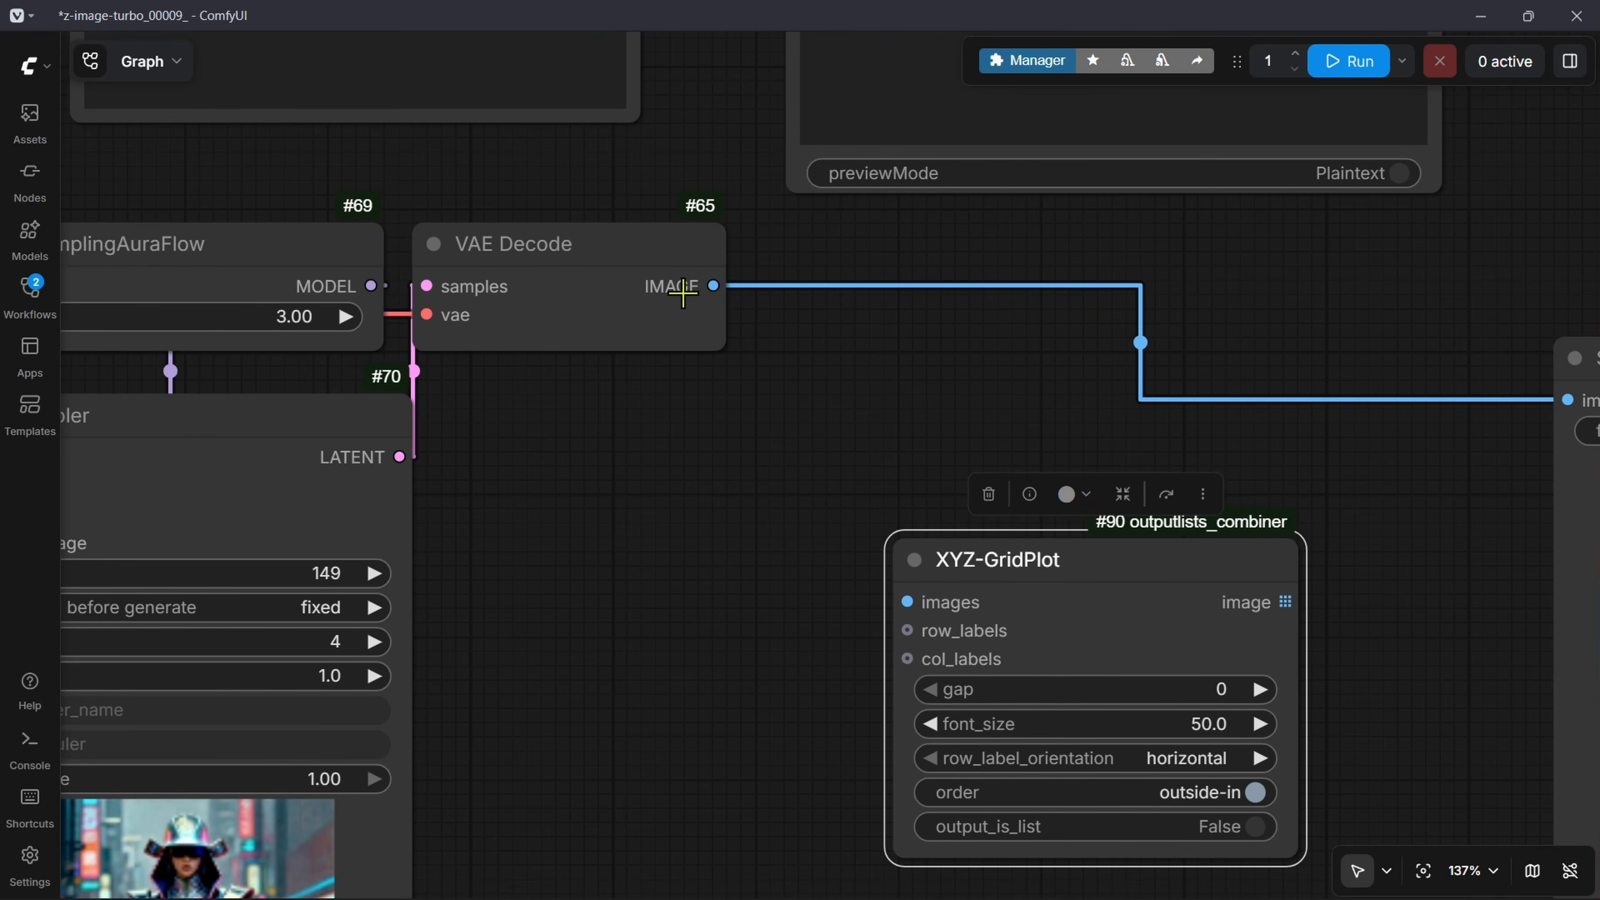
pyautogui.moveTo(713, 287); pyautogui.dragTo(668, 562)
pyautogui.scroll(-3, 944, 542)
pyautogui.moveTo(614, 498); pyautogui.dragTo(826, 346)
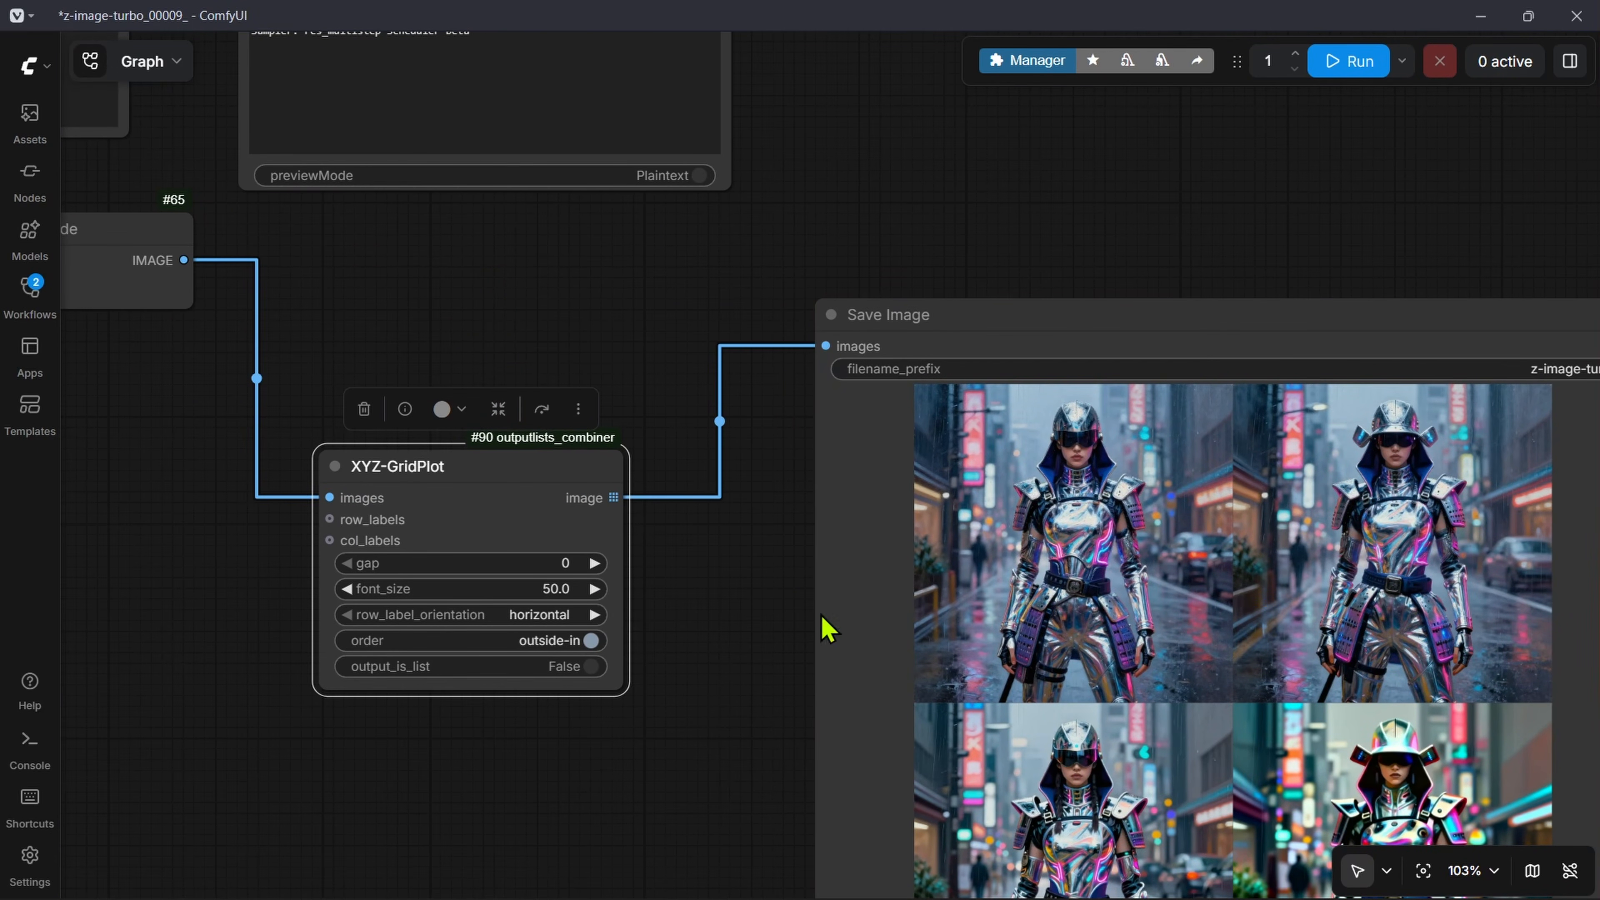
# Step: Examine XYZ-GridPlot's label inputs and the sampler and scheduler String OutputList nodes that could supply the row and column labels
pyautogui.scroll(1, 595, 693)
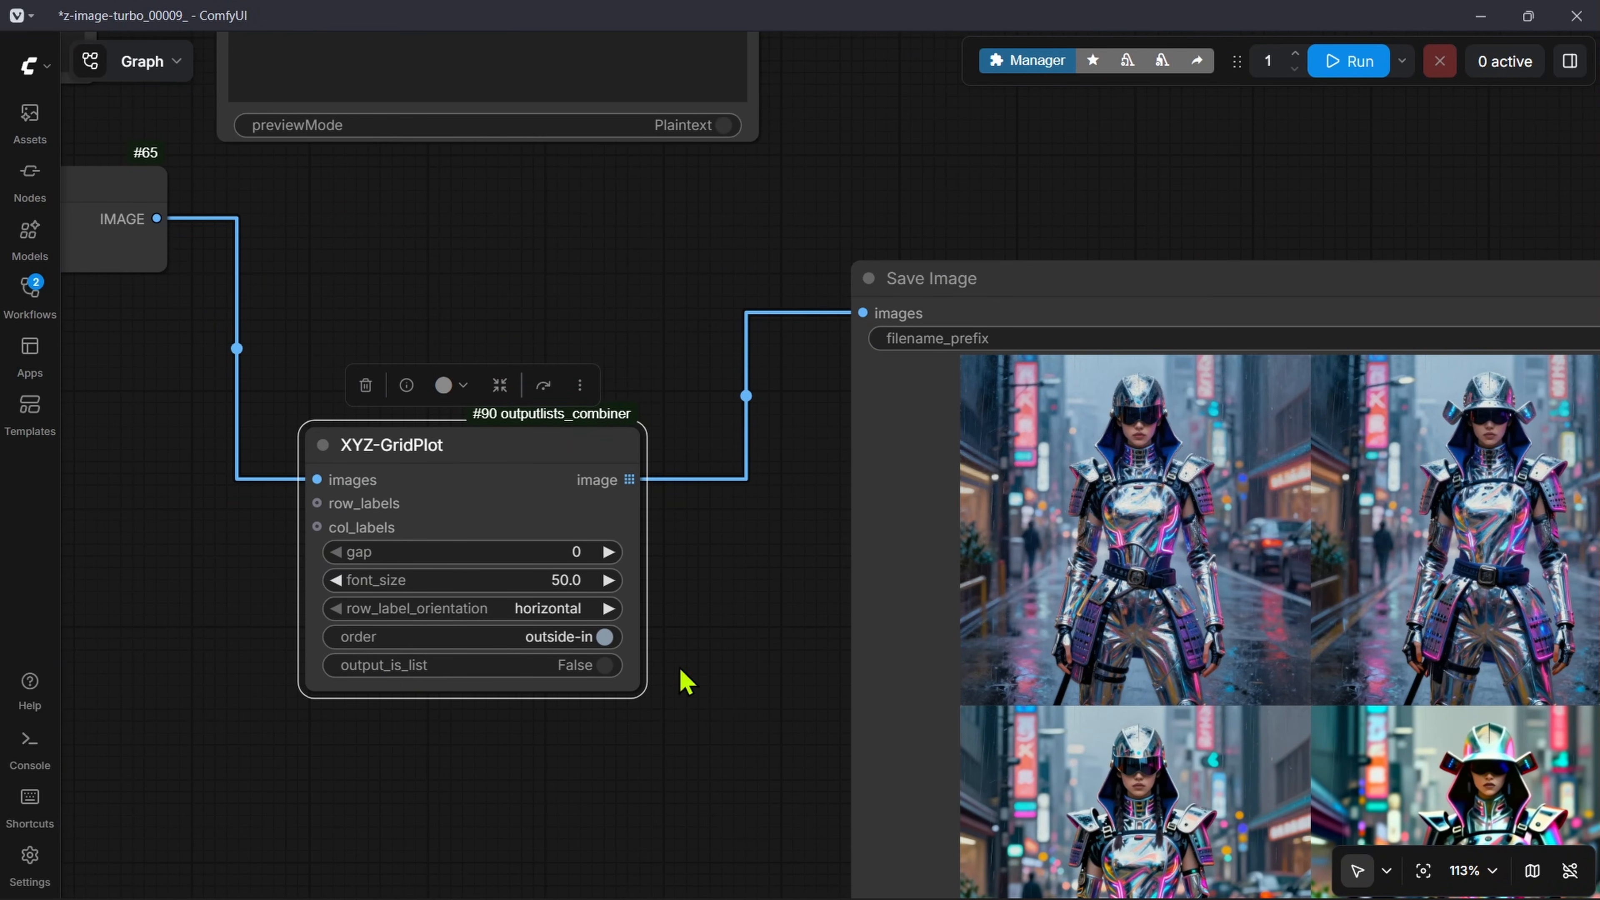
pyautogui.moveTo(588, 745); pyautogui.dragTo(704, 738)
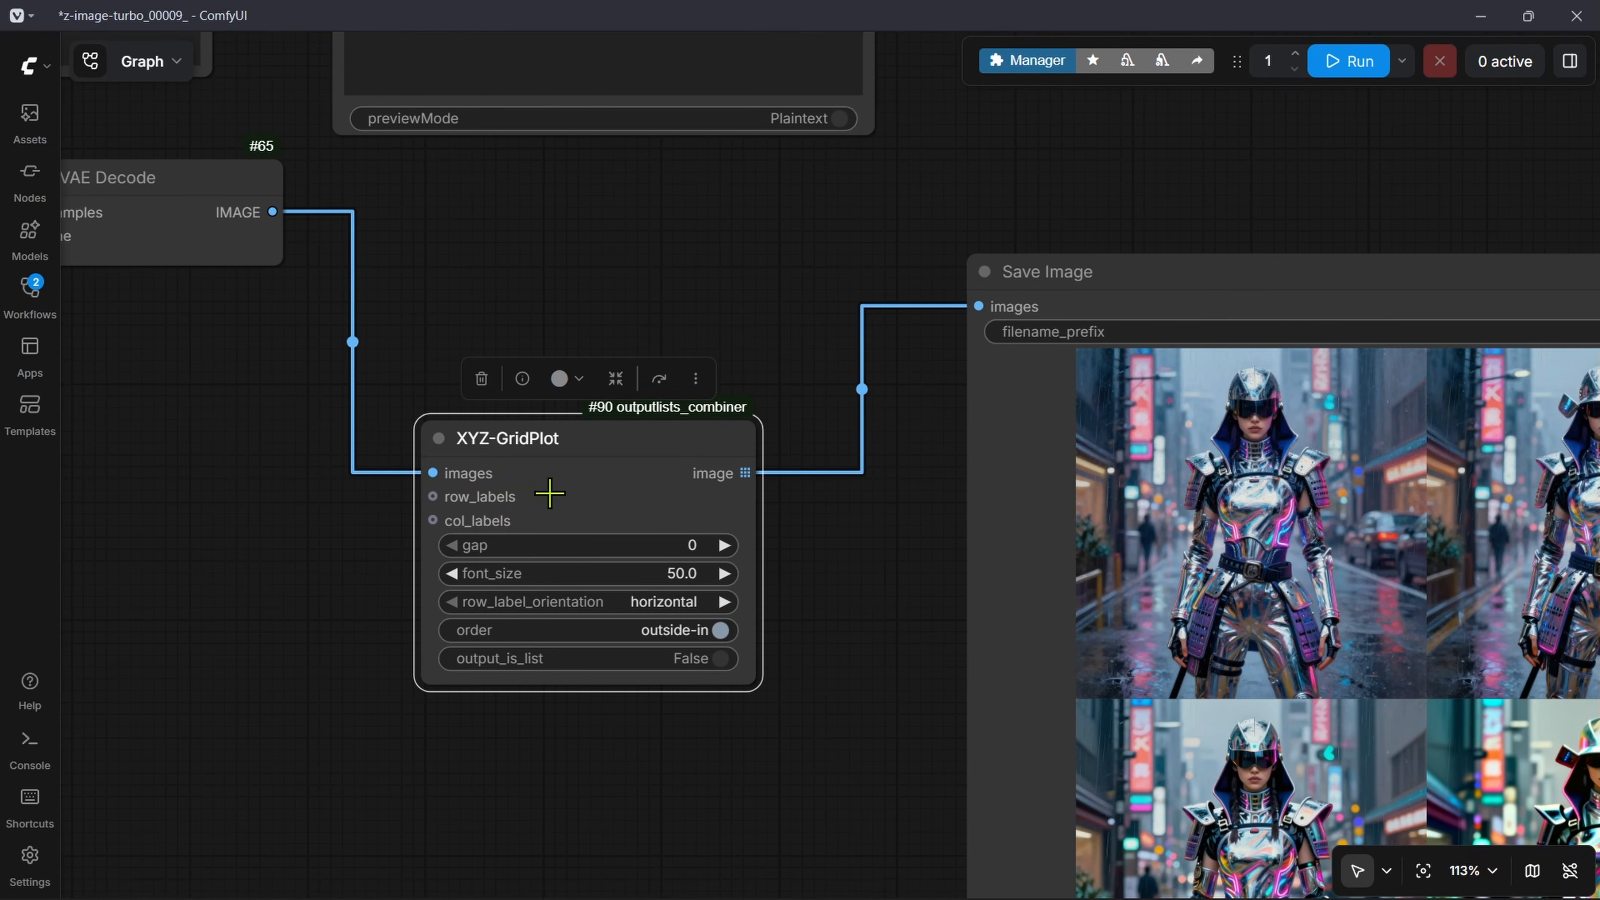
pyautogui.scroll(-3, 357, 556)
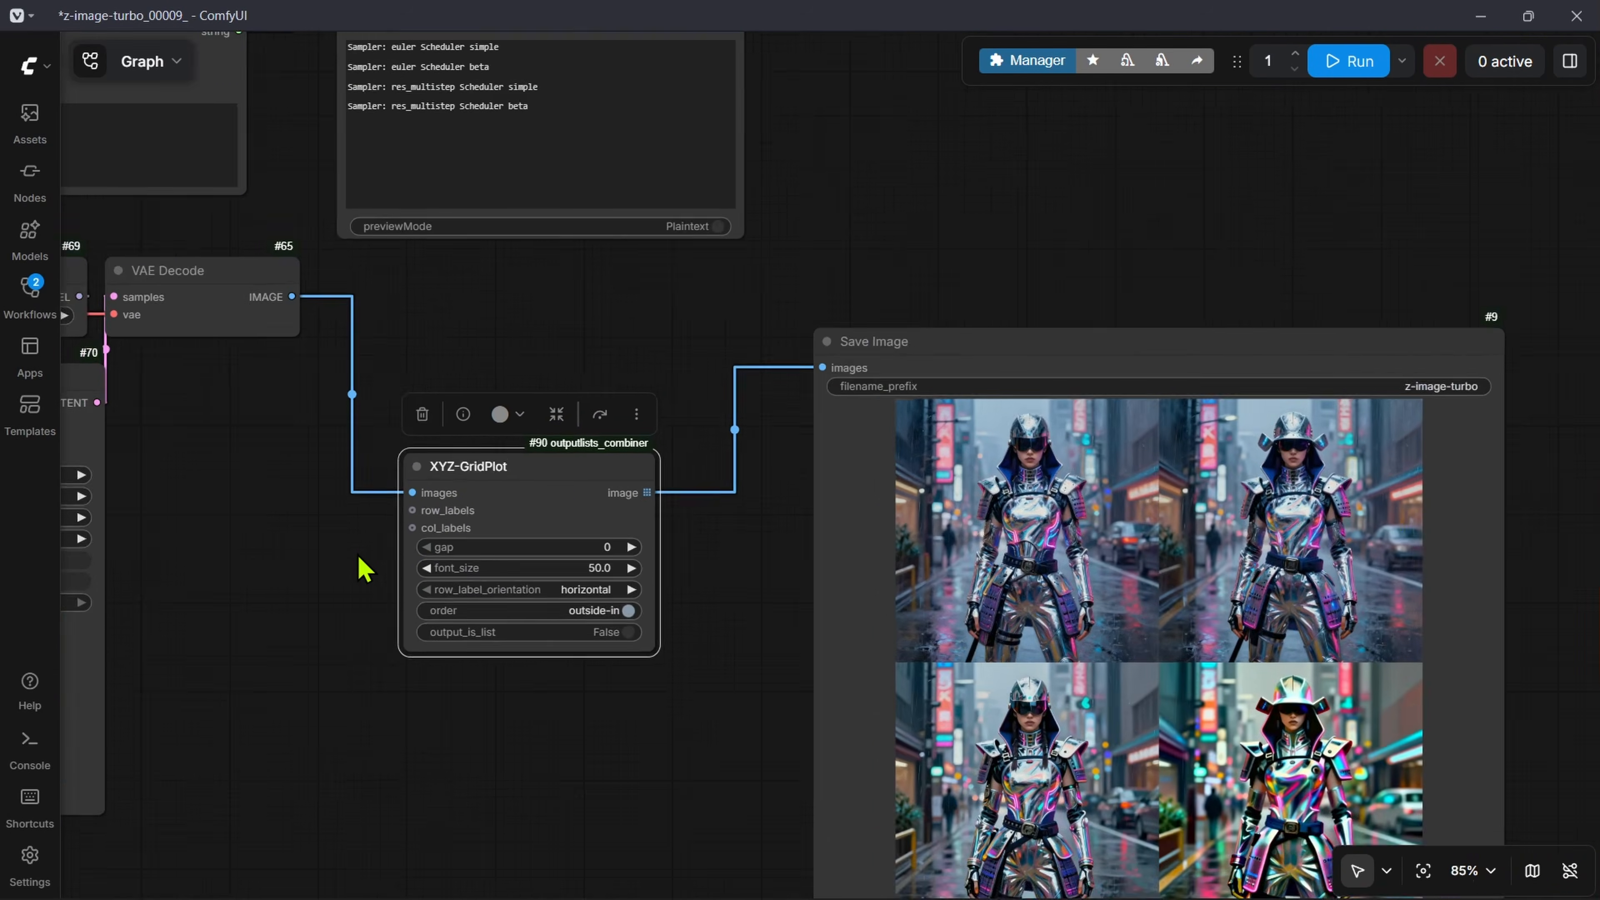
pyautogui.scroll(-4, 356, 556)
pyautogui.moveTo(191, 464); pyautogui.dragTo(841, 465)
pyautogui.moveTo(387, 308); pyautogui.dragTo(810, 416)
pyautogui.scroll(4, 540, 296)
pyautogui.moveTo(412, 384); pyautogui.dragTo(619, 399)
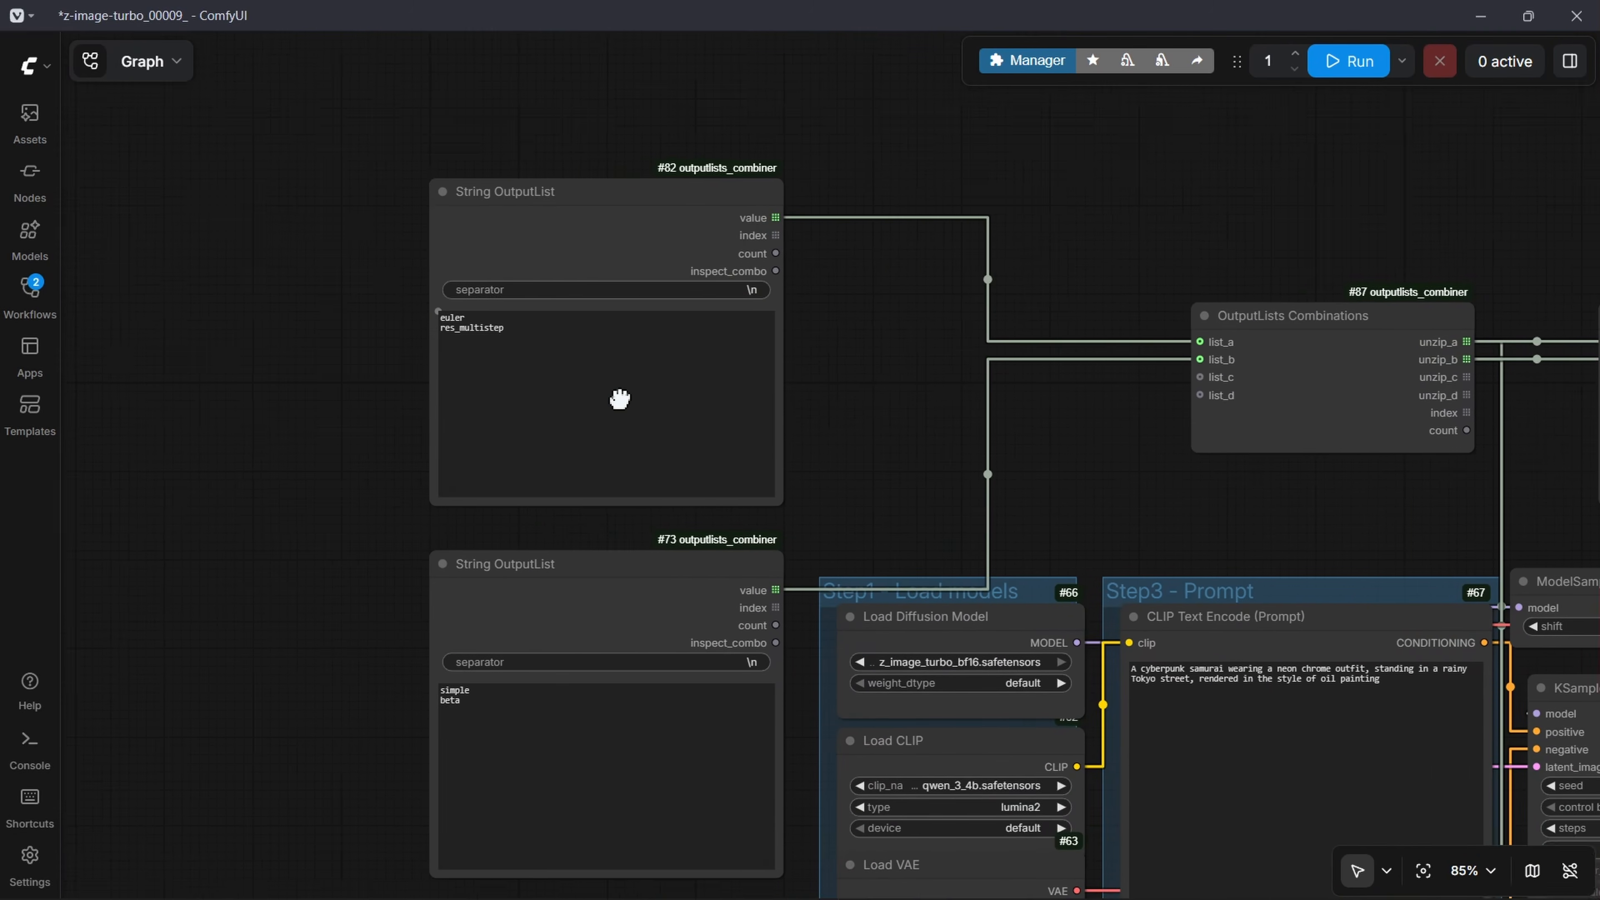
pyautogui.scroll(5, 460, 362)
pyautogui.moveTo(525, 650); pyautogui.dragTo(473, 514)
pyautogui.scroll(-6, 554, 610)
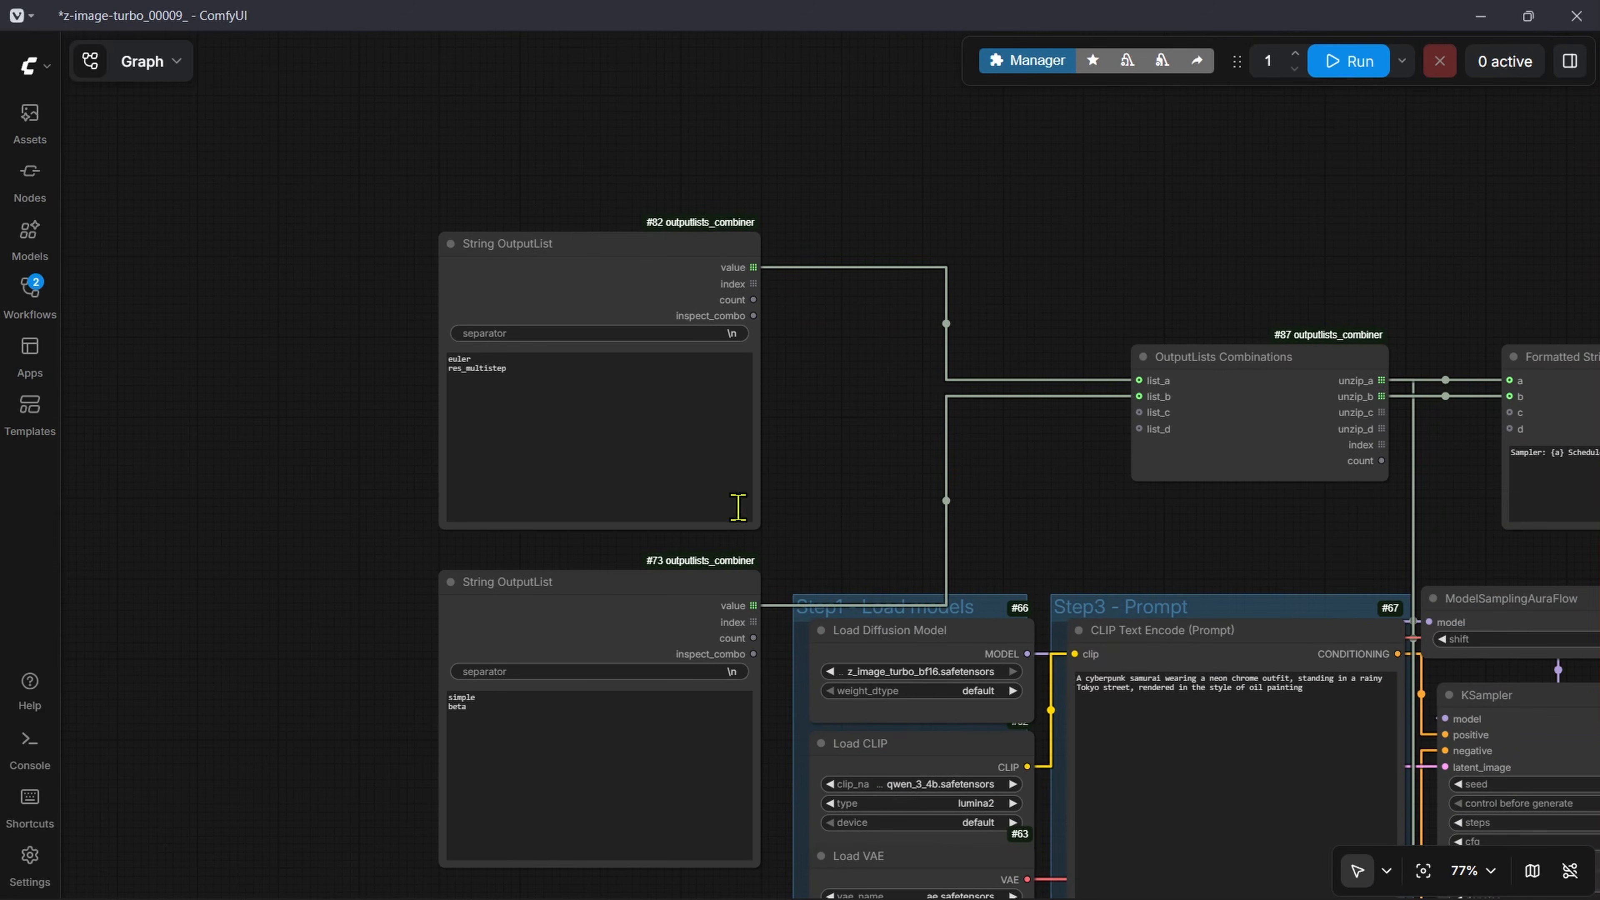
# Step: Connect the sampler String OutputList's value to XYZ-GridPlot's row_labels, and the scheduler String OutputList's value to its col_labels
pyautogui.moveTo(766, 447); pyautogui.dragTo(402, 347)
pyautogui.scroll(-4, 402, 347)
pyautogui.moveTo(388, 225); pyautogui.dragTo(1227, 610)
pyautogui.moveTo(393, 466); pyautogui.dragTo(1227, 621)
pyautogui.scroll(9, 1404, 498)
pyautogui.moveTo(1404, 498); pyautogui.dragTo(1101, 523)
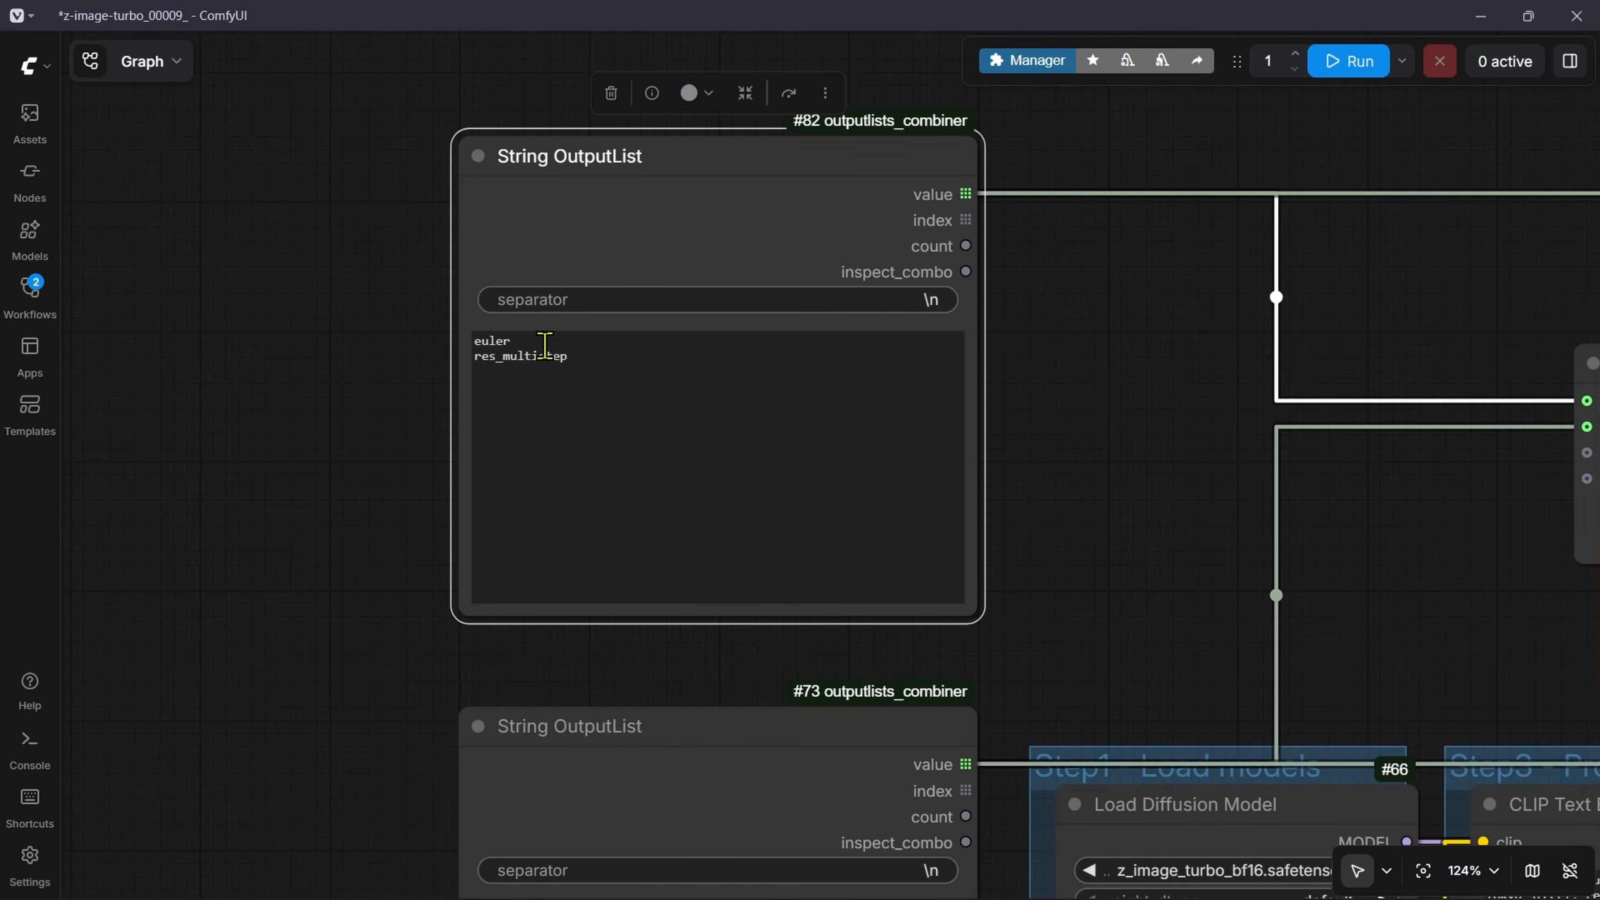
pyautogui.scroll(-5, 1221, 501)
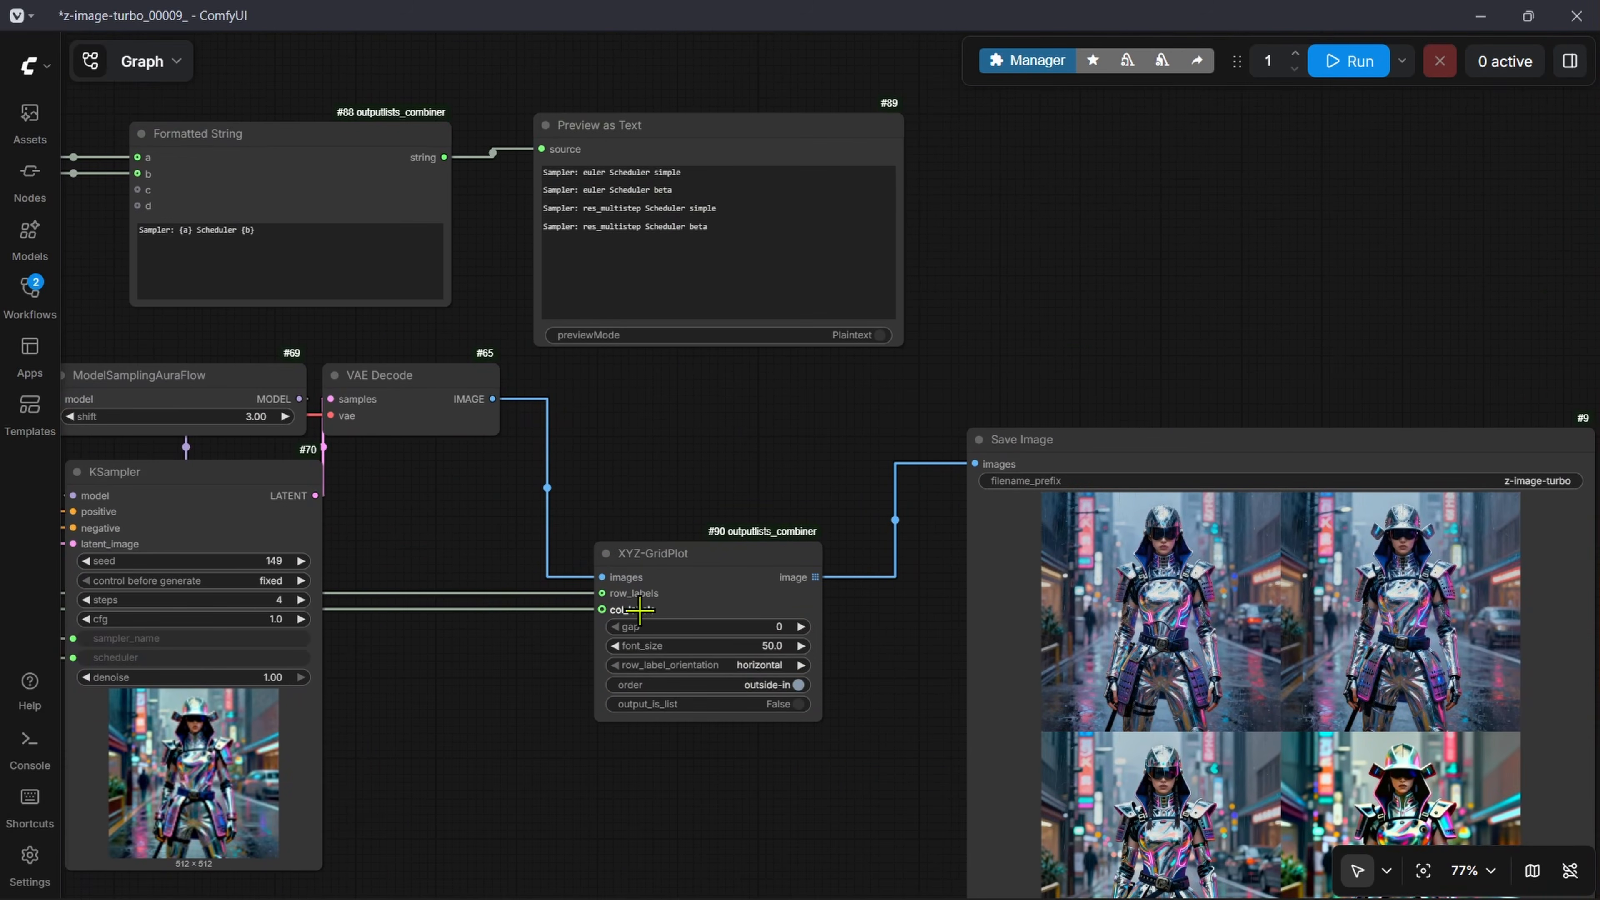
# Step: Examine the sampler and scheduler combinations listed in the Preview as Text node
pyautogui.scroll(6, 458, 250)
pyautogui.moveTo(530, 251)
pyautogui.mouseDown()
pyautogui.moveTo(428, 261)
pyautogui.moveTo(422, 228)
pyautogui.moveTo(555, 268)
pyautogui.mouseUp()
pyautogui.moveTo(793, 346); pyautogui.dragTo(406, 299)
pyautogui.scroll(-2, 812, 797)
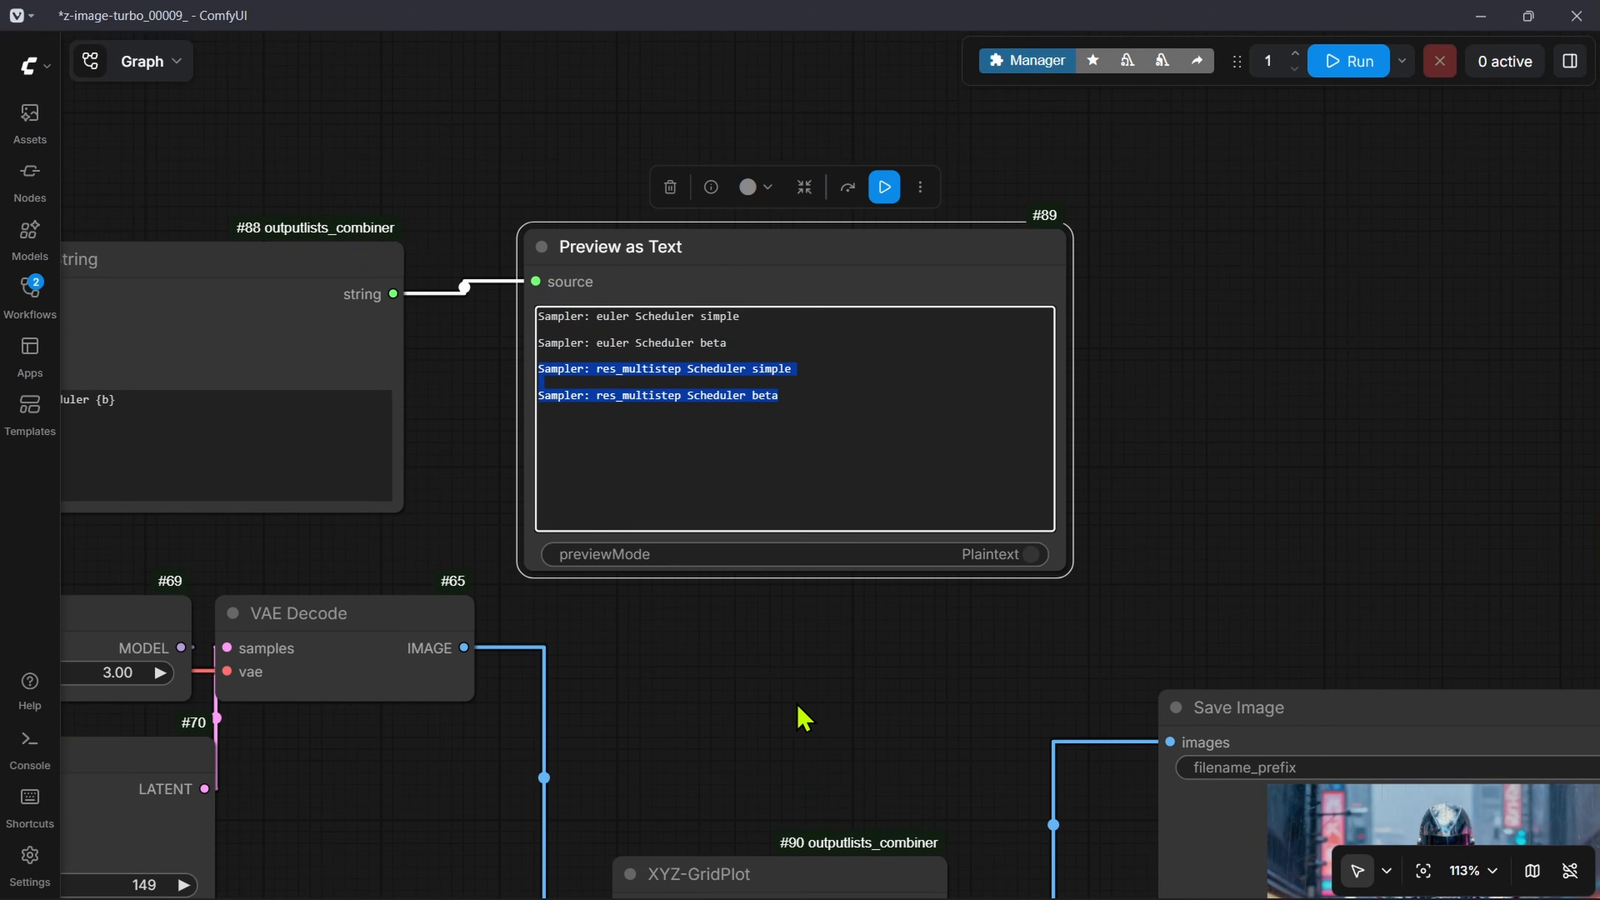
pyautogui.click(803, 714)
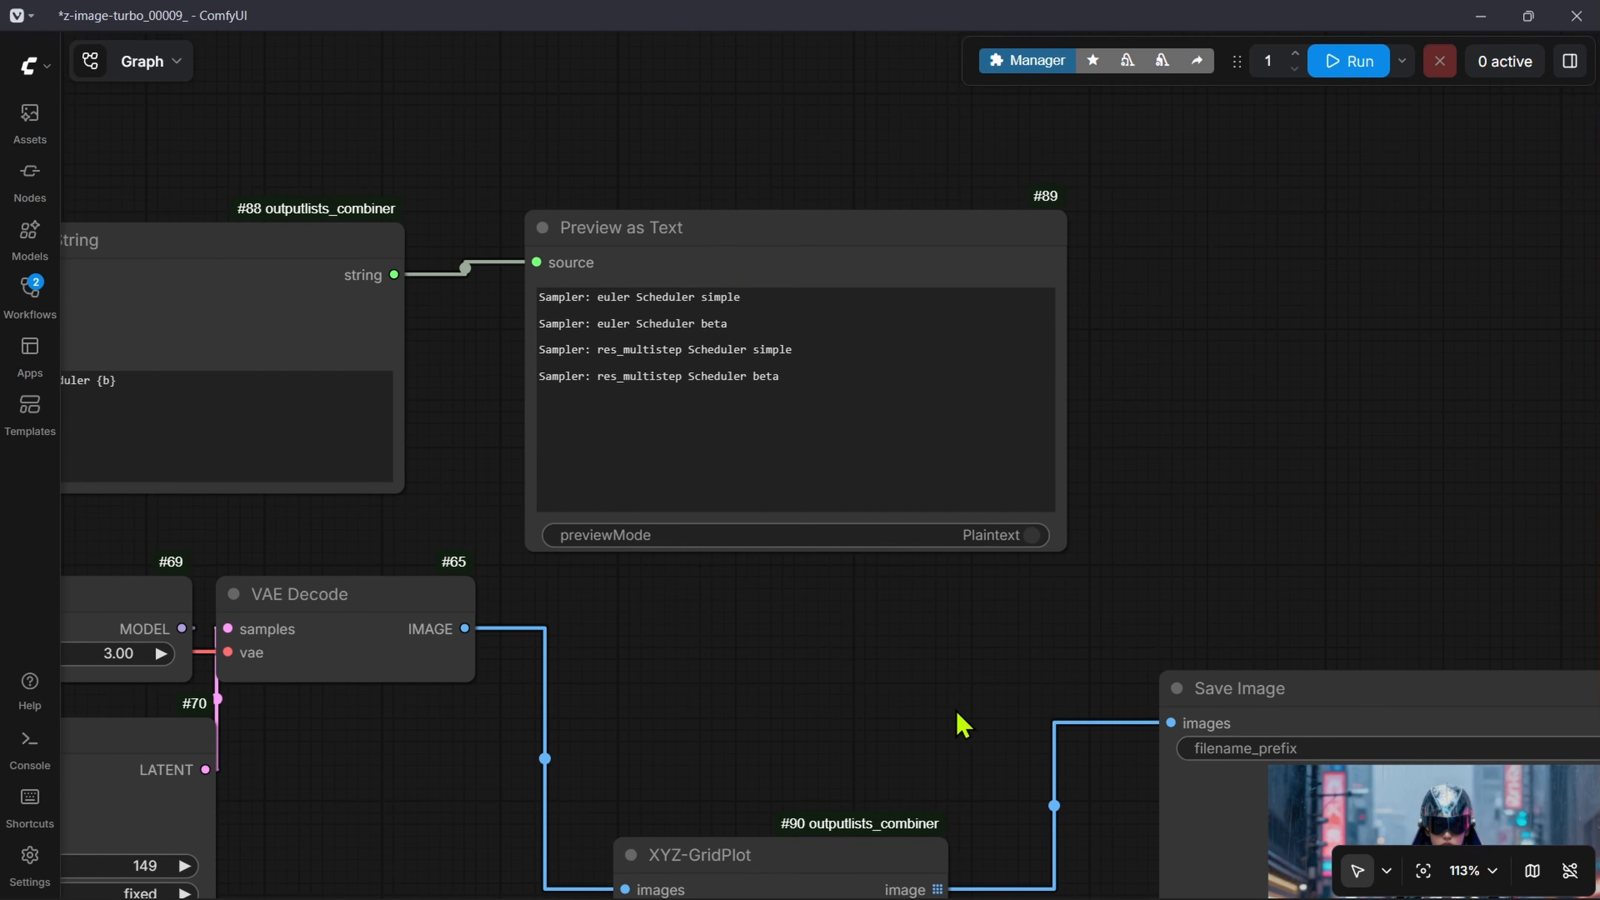
pyautogui.scroll(-8, 962, 725)
pyautogui.scroll(-7, 1006, 558)
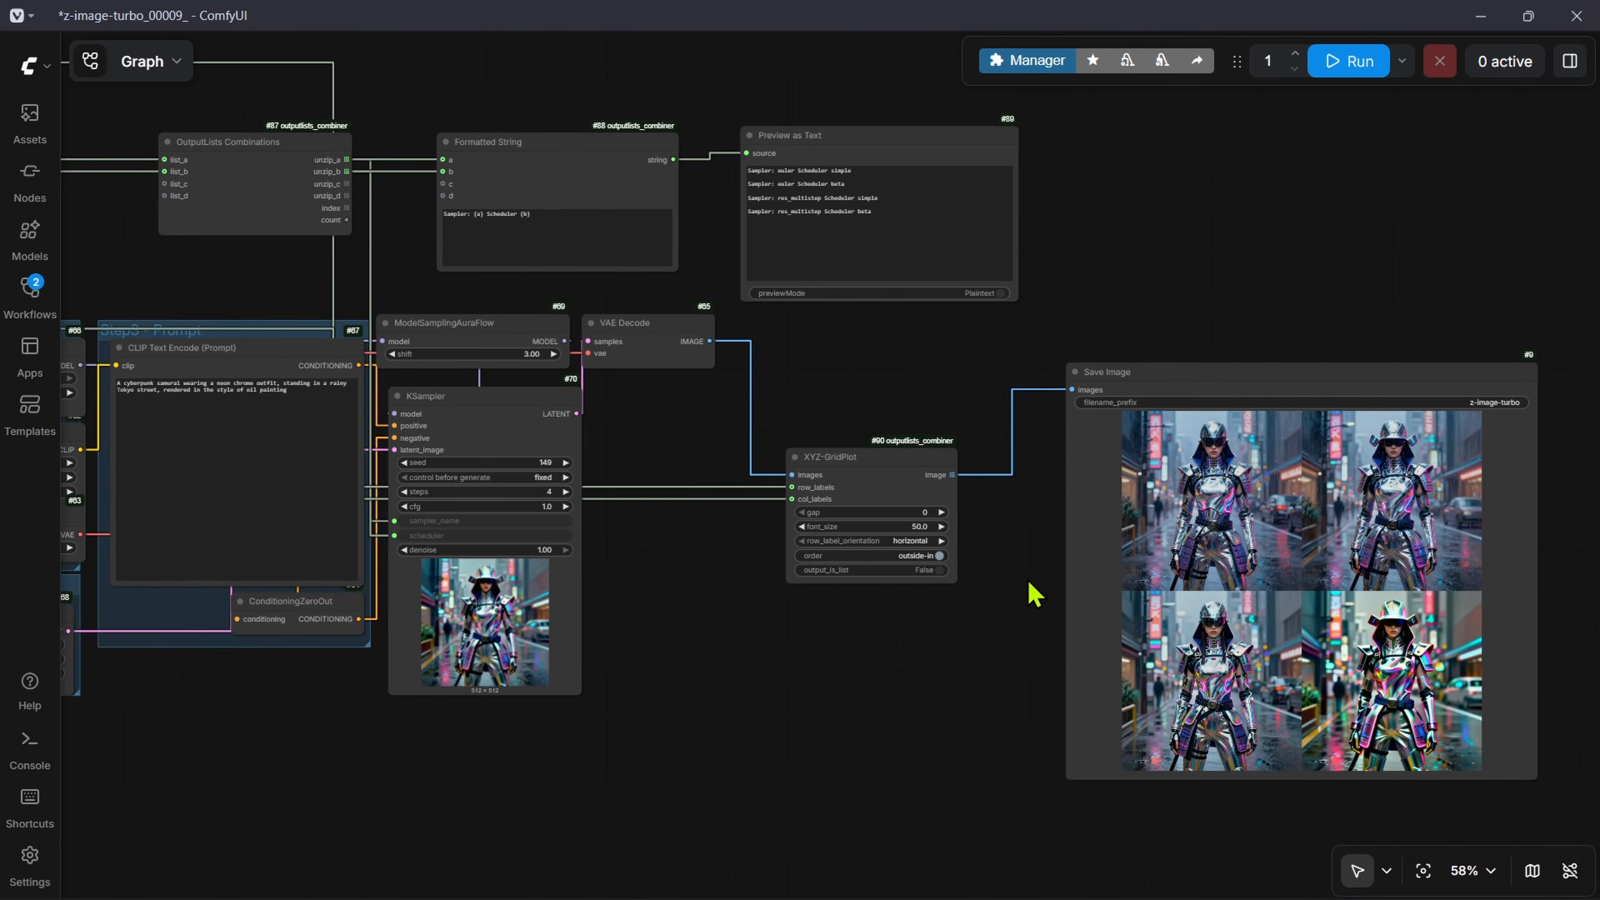
# Step: Run the workflow and look at the labelled grid in the Save Image node
pyautogui.click(1339, 86)
pyautogui.moveTo(1292, 382); pyautogui.dragTo(825, 272)
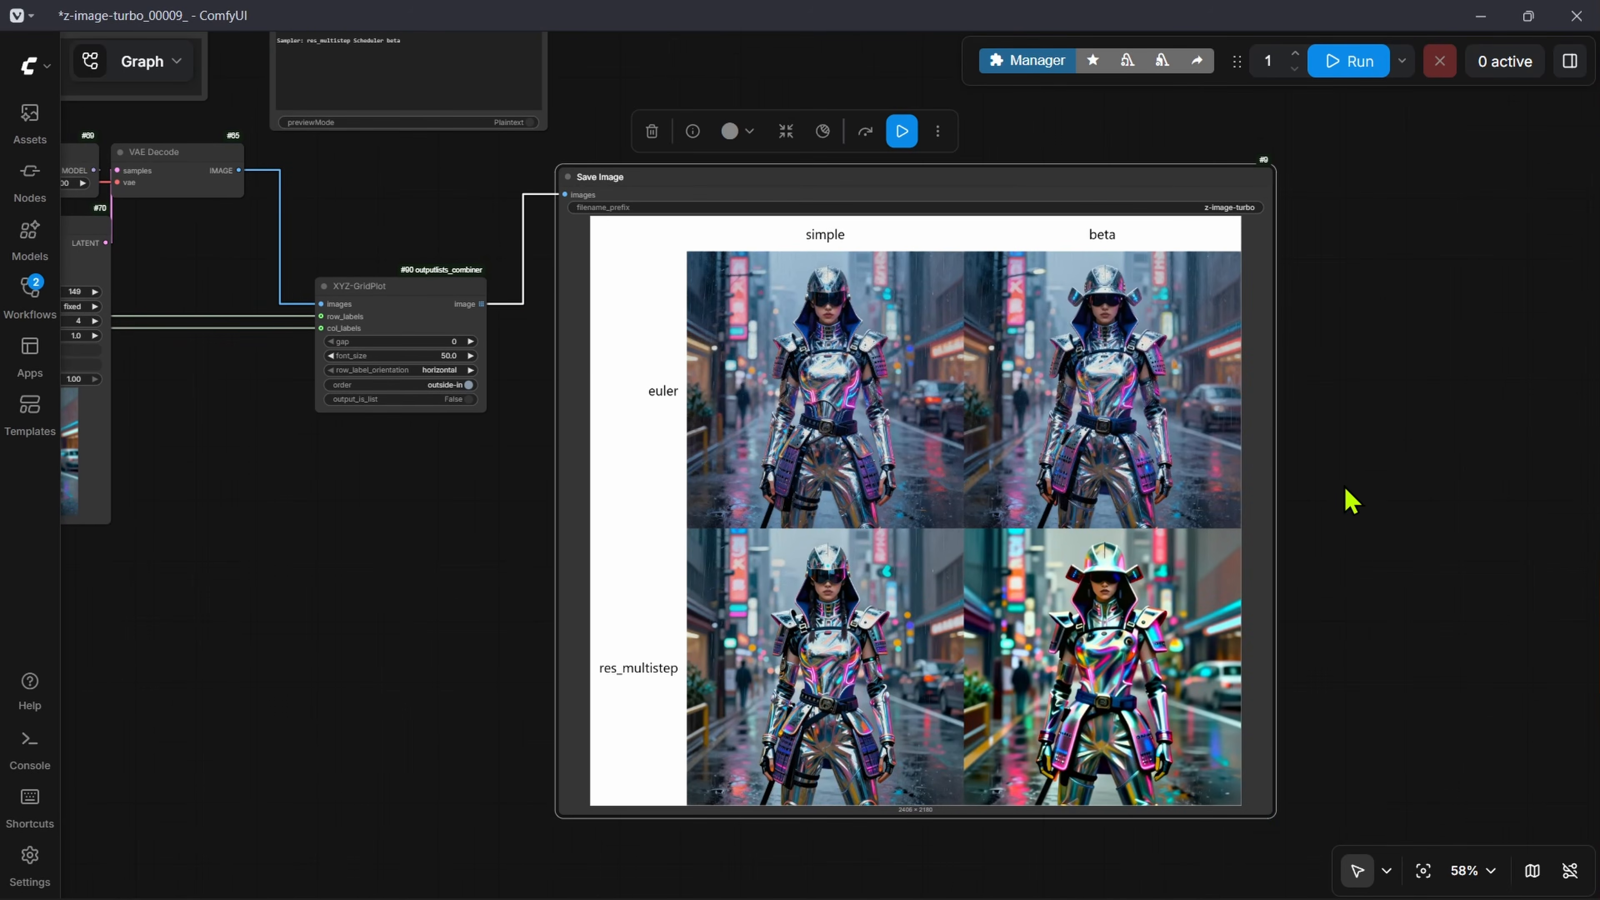
pyautogui.scroll(3, 1336, 490)
pyautogui.moveTo(1283, 490); pyautogui.dragTo(1272, 476)
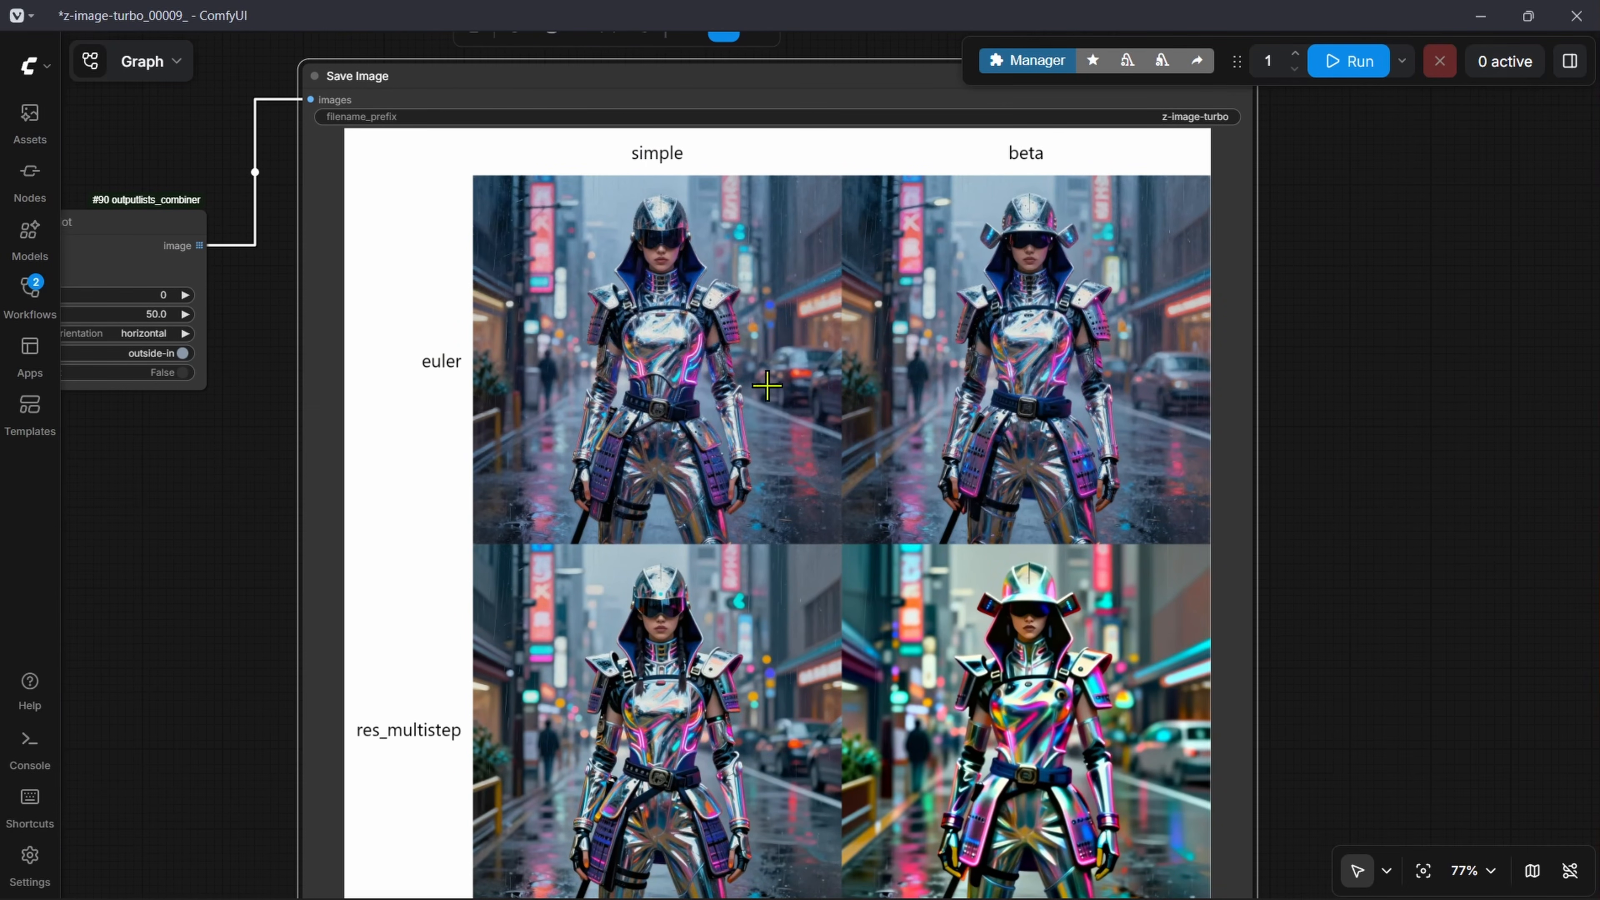
# Step: Move the Preview as Text node to just below XYZ-GridPlot, beside the Save Image grid
pyautogui.scroll(-4, 451, 180)
pyautogui.moveTo(257, 107); pyautogui.dragTo(642, 382)
pyautogui.scroll(6, 419, 177)
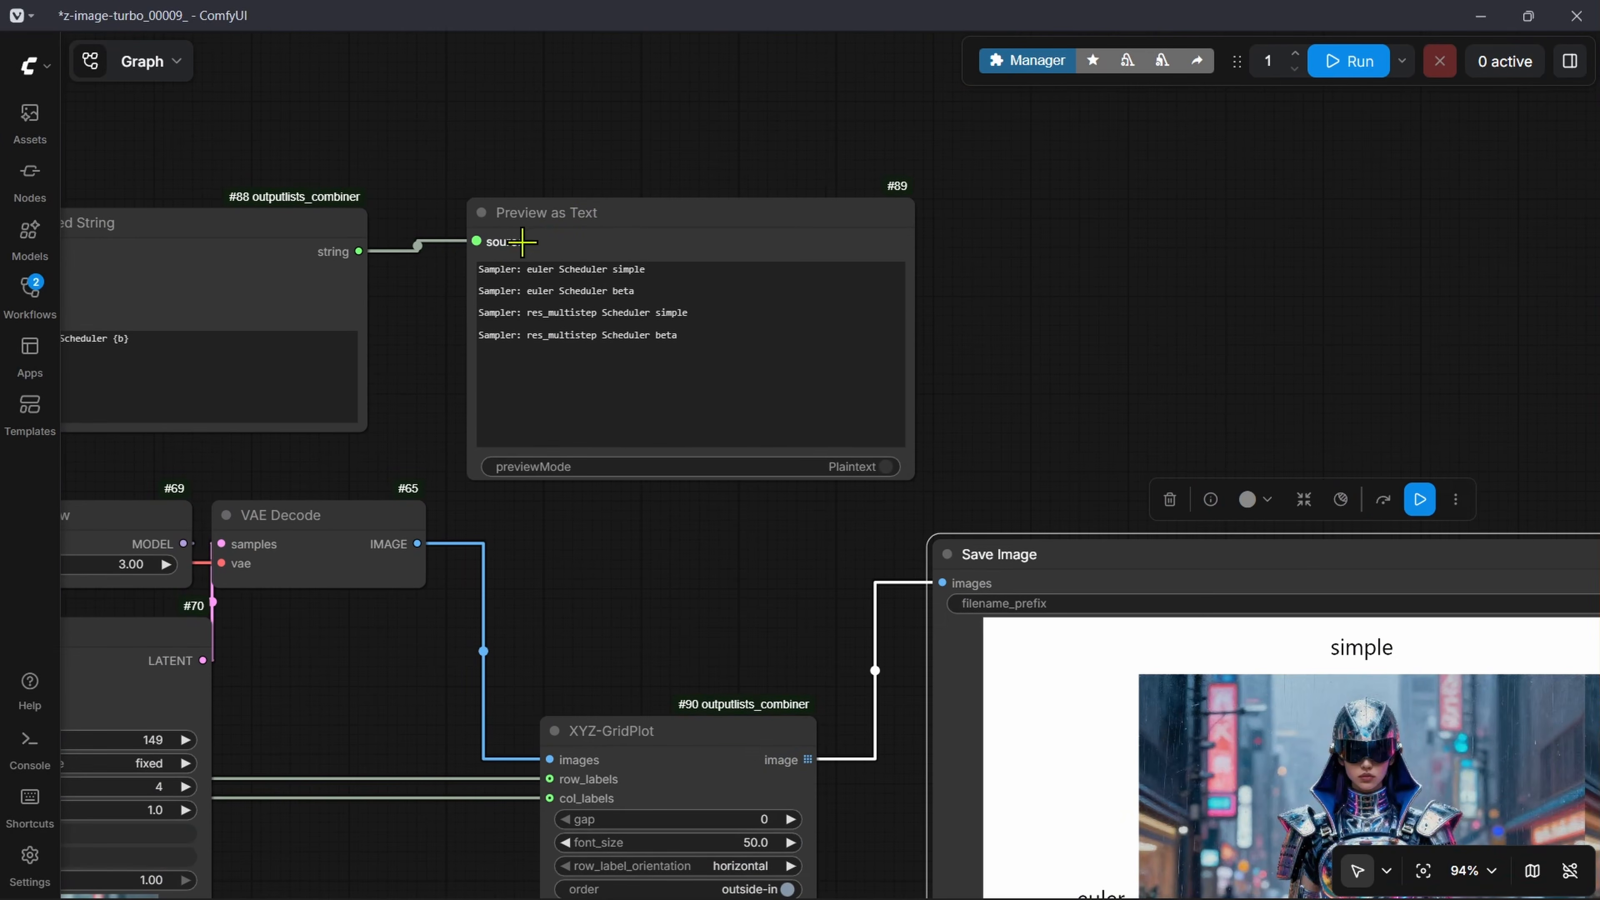
pyautogui.scroll(3, 649, 240)
pyautogui.moveTo(648, 241); pyautogui.dragTo(1195, 826)
pyautogui.moveTo(1232, 578); pyautogui.dragTo(642, 63)
pyautogui.moveTo(596, 49); pyautogui.dragTo(459, 459)
pyautogui.scroll(-5, 893, 262)
pyautogui.scroll(5, 578, 400)
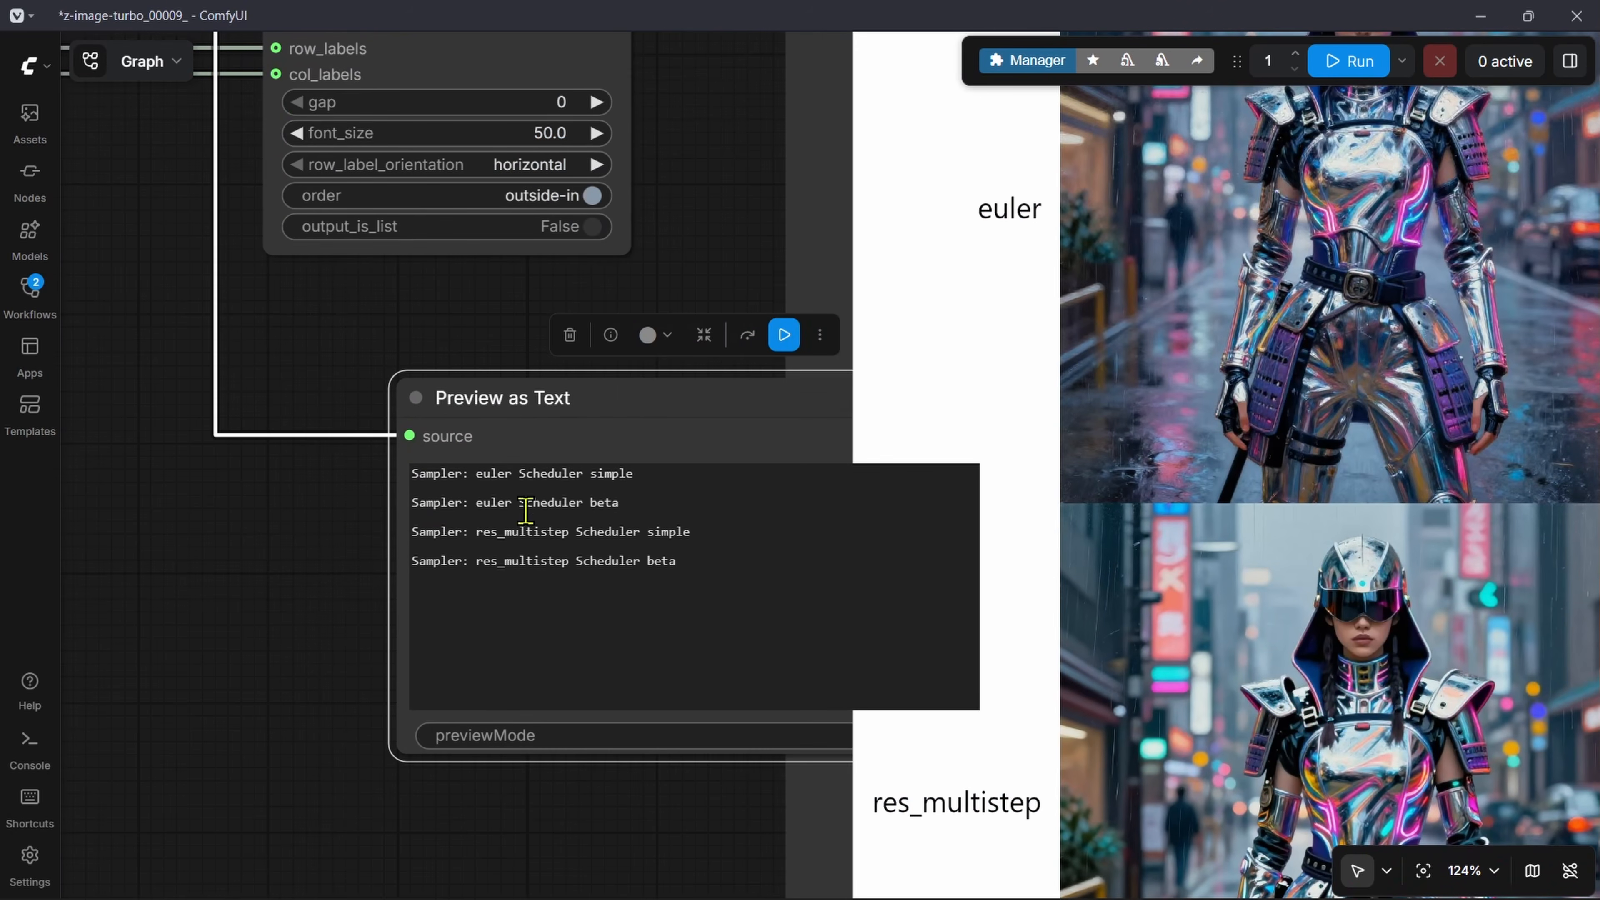
# Step: Compare each combination listed in Preview as Text with its labelled row, column and image in the grid
pyautogui.moveTo(632, 473); pyautogui.dragTo(412, 471)
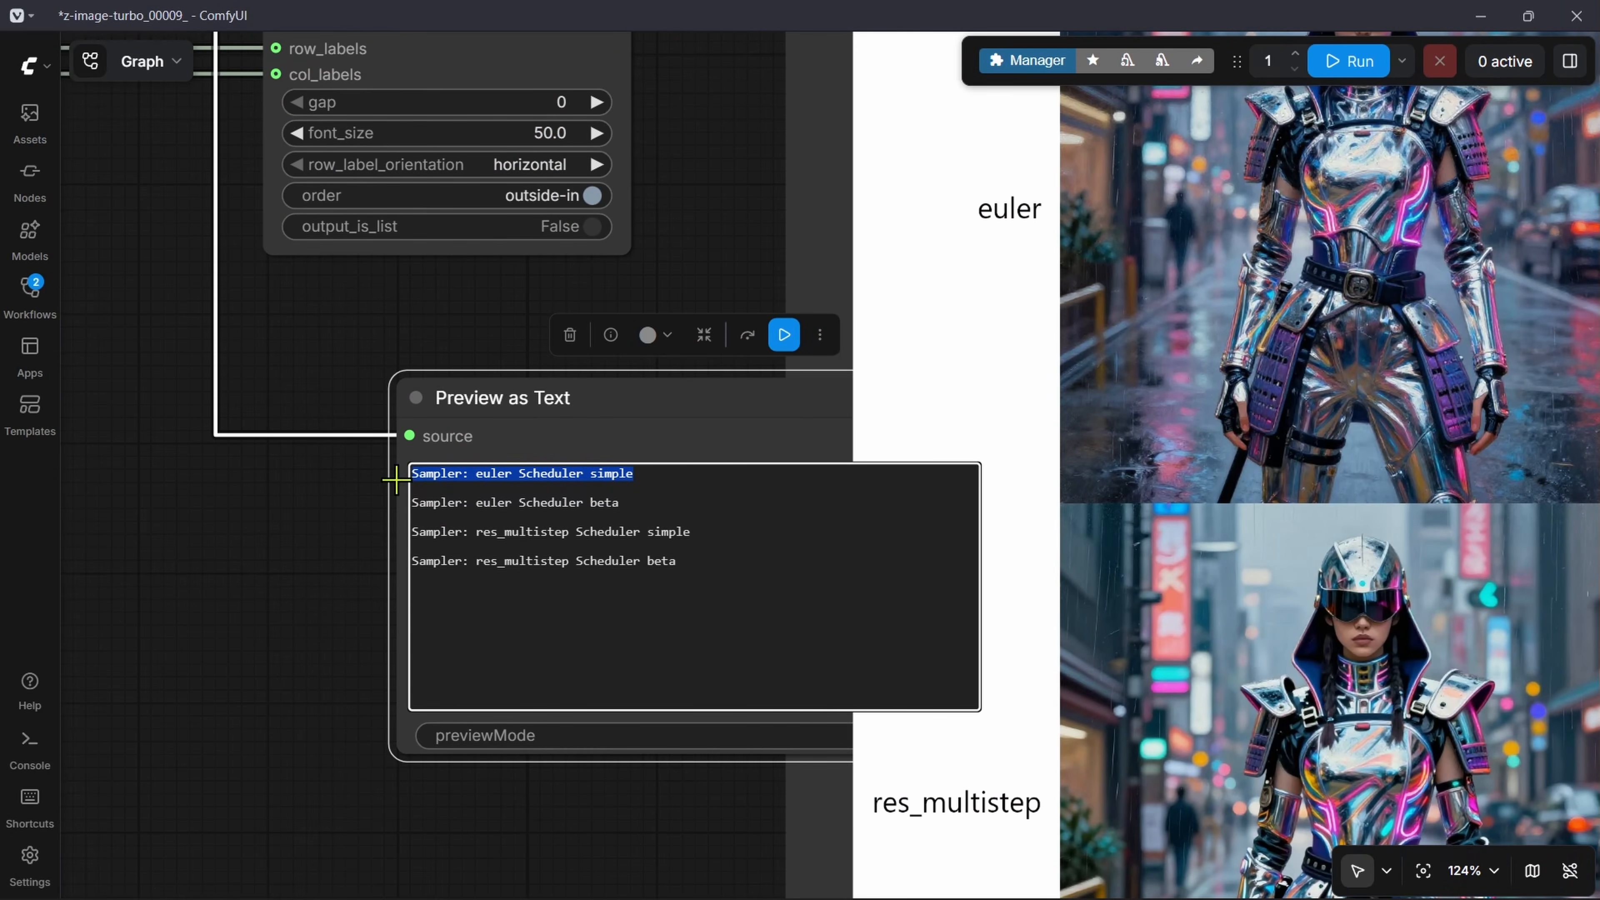
pyautogui.scroll(-7, 309, 518)
pyautogui.moveTo(1138, 457); pyautogui.dragTo(1161, 533)
pyautogui.moveTo(513, 569); pyautogui.dragTo(458, 424)
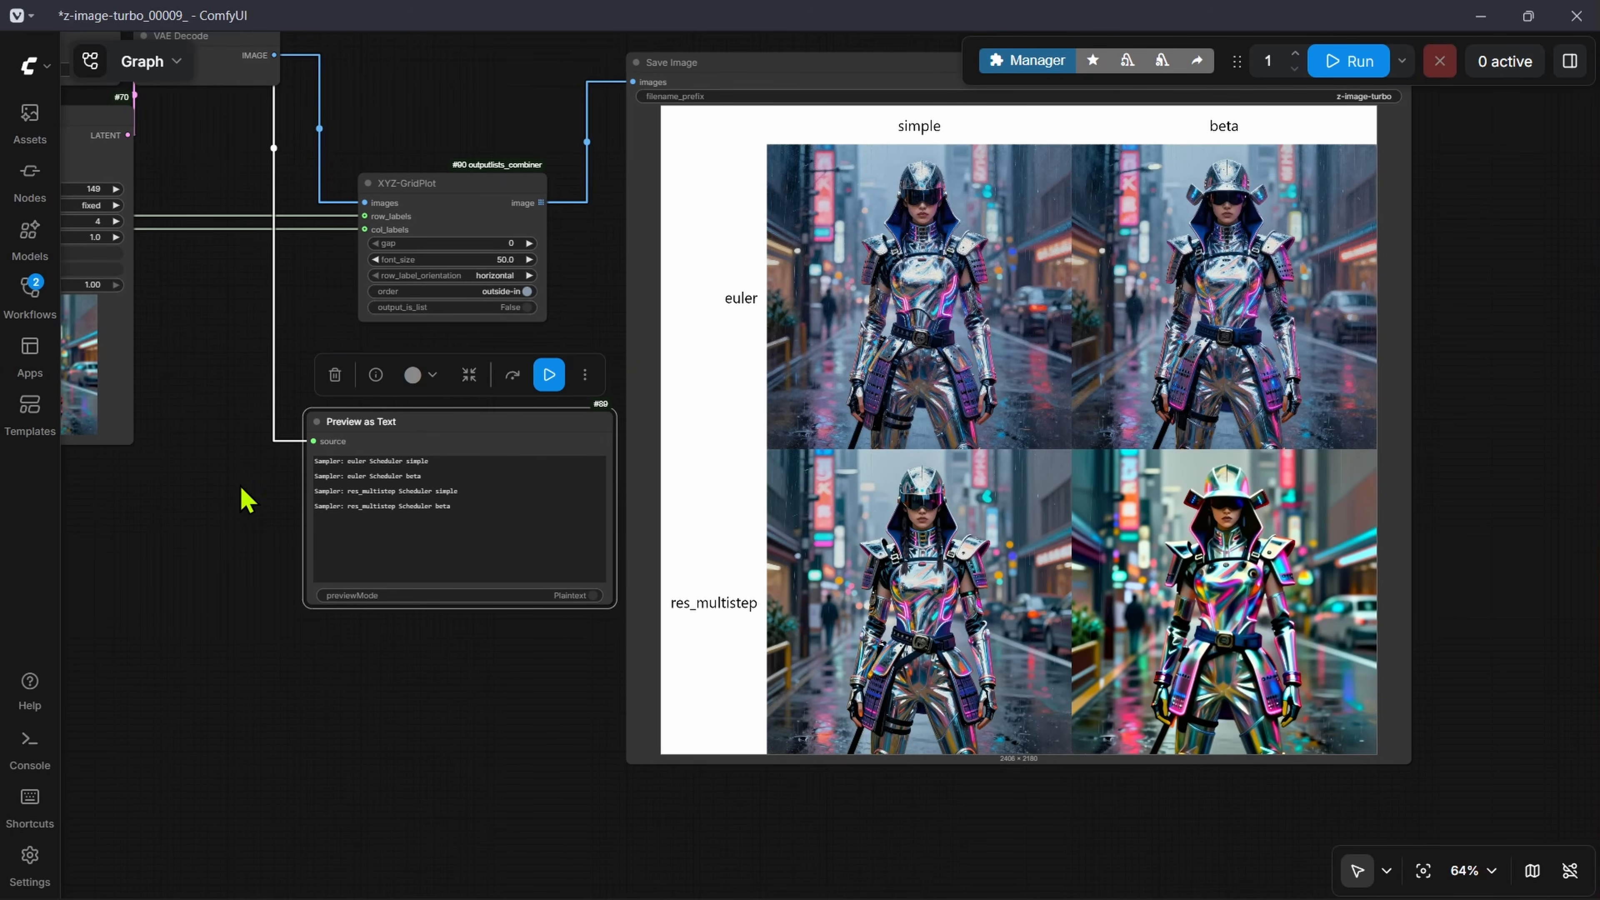
pyautogui.scroll(10, 242, 489)
pyautogui.moveTo(794, 519); pyautogui.dragTo(403, 507)
pyautogui.moveTo(894, 561); pyautogui.dragTo(421, 539)
pyautogui.scroll(-9, 315, 608)
pyautogui.moveTo(900, 785); pyautogui.dragTo(603, 536)
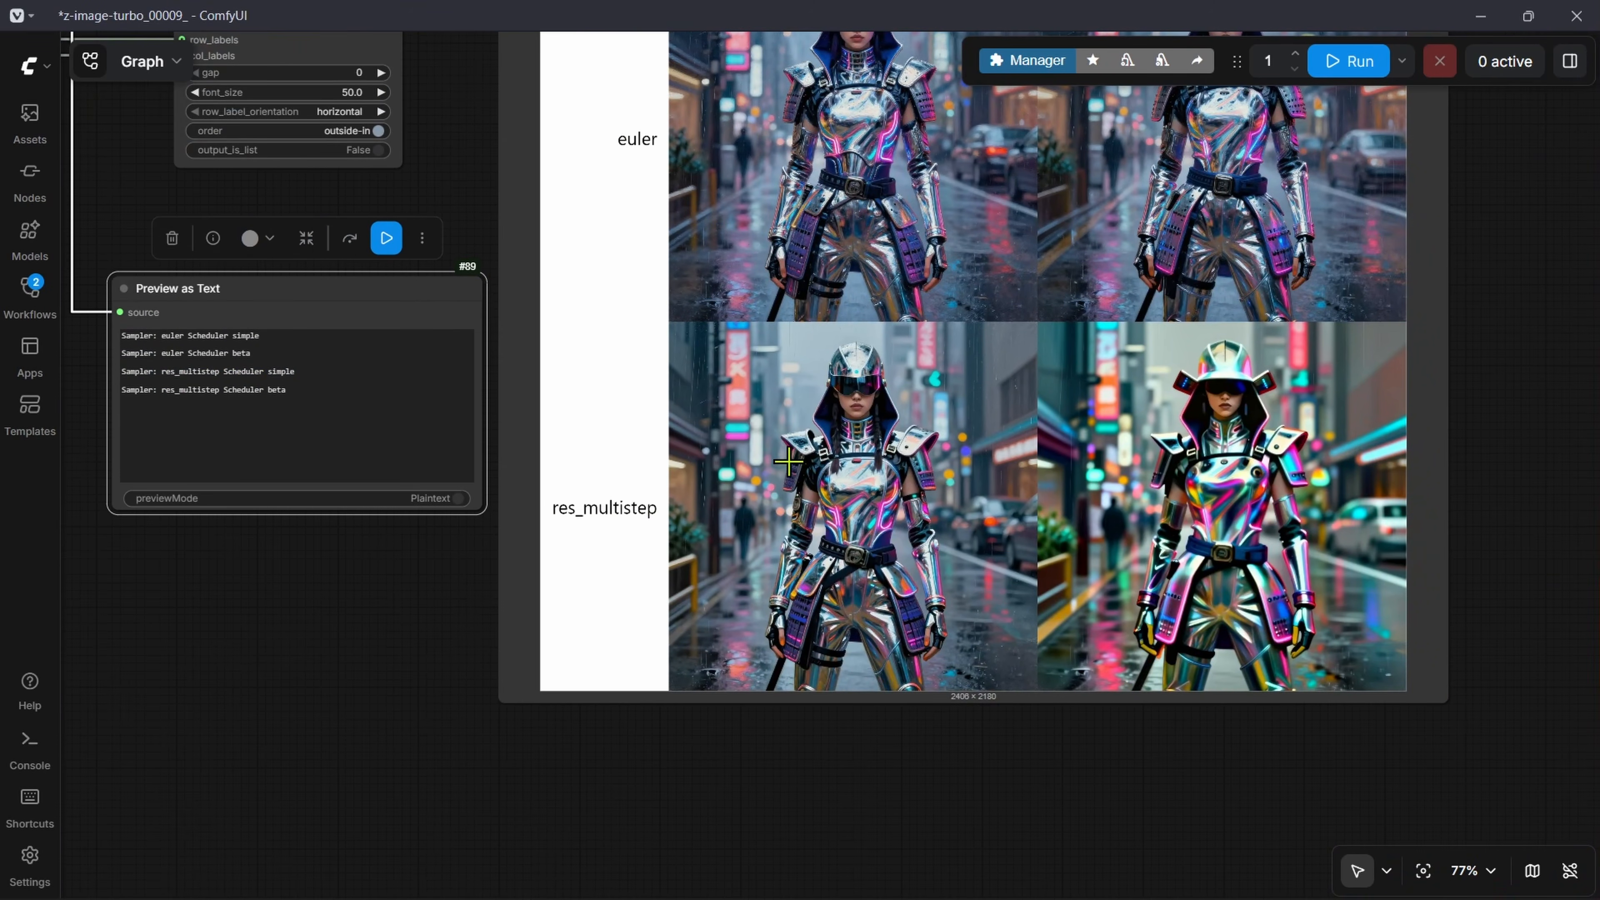
pyautogui.scroll(5, 861, 404)
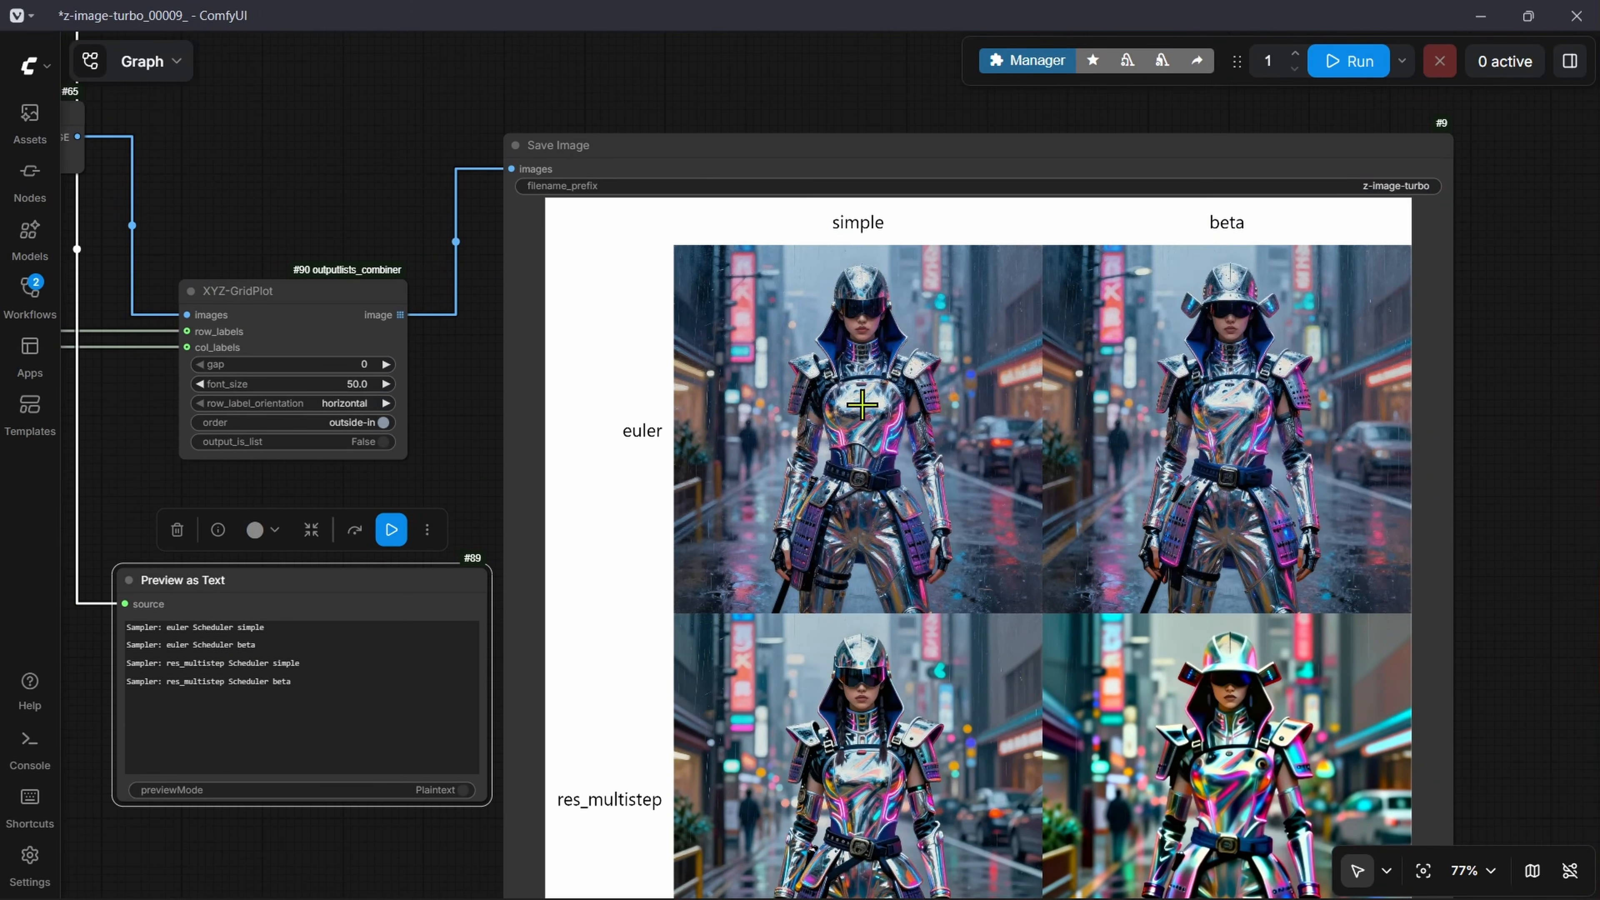
pyautogui.scroll(-3, 716, 791)
pyautogui.scroll(9, 718, 607)
pyautogui.moveTo(100, 540); pyautogui.dragTo(757, 596)
pyautogui.scroll(-11, 877, 652)
pyautogui.moveTo(1458, 471); pyautogui.dragTo(846, 461)
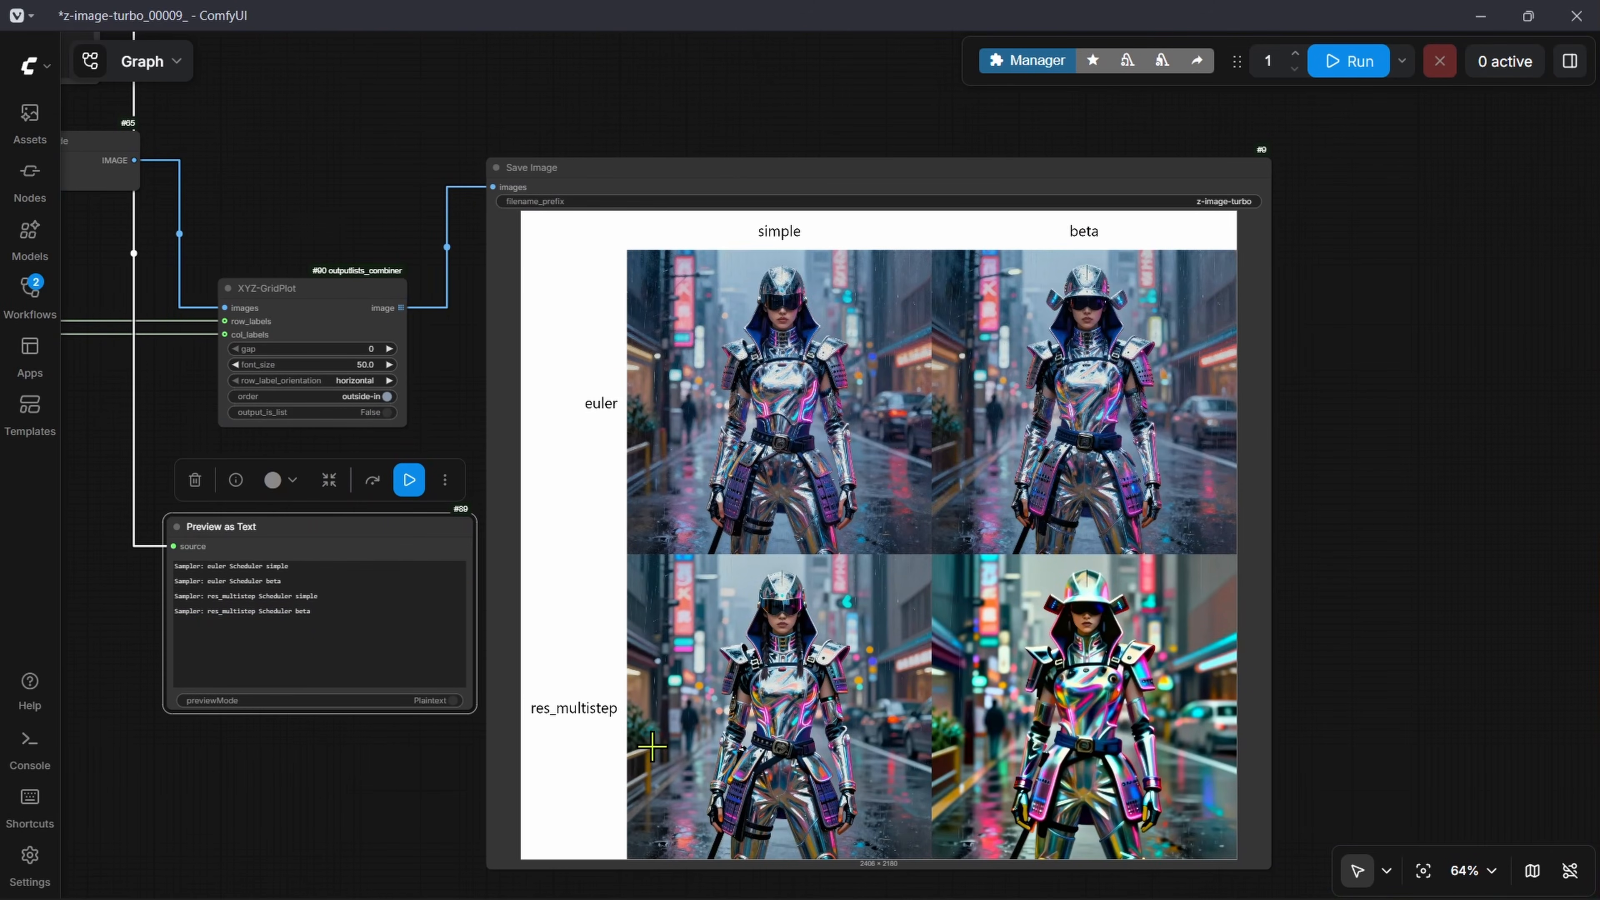
pyautogui.scroll(-5, 749, 591)
pyautogui.moveTo(452, 542); pyautogui.dragTo(618, 508)
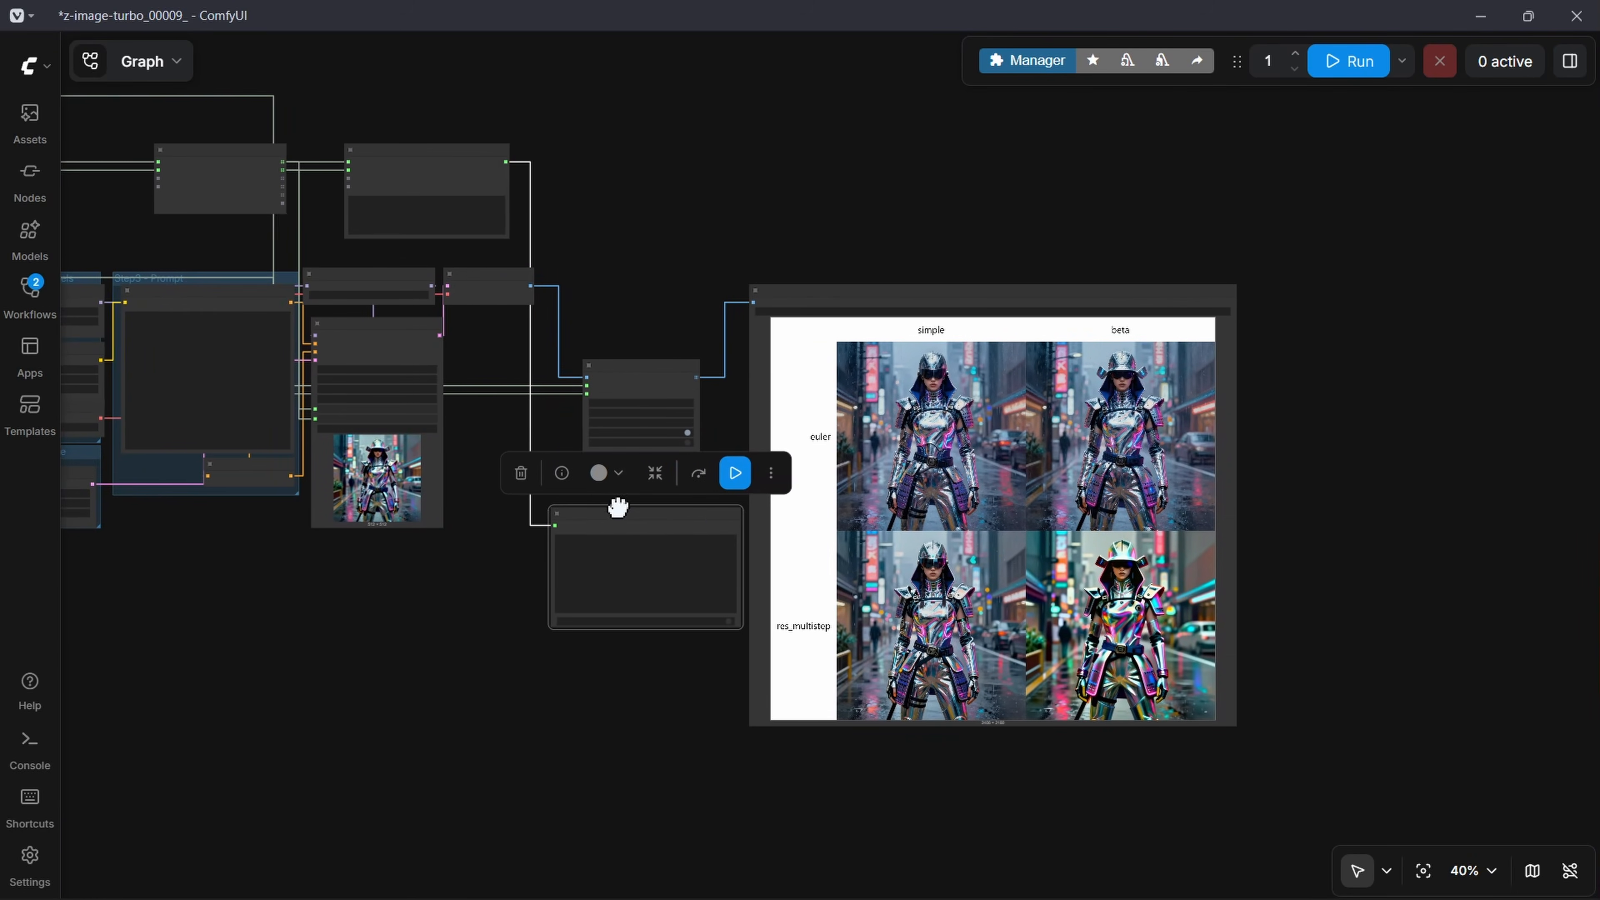
pyautogui.scroll(6, 1064, 426)
pyautogui.moveTo(1125, 583); pyautogui.dragTo(1059, 424)
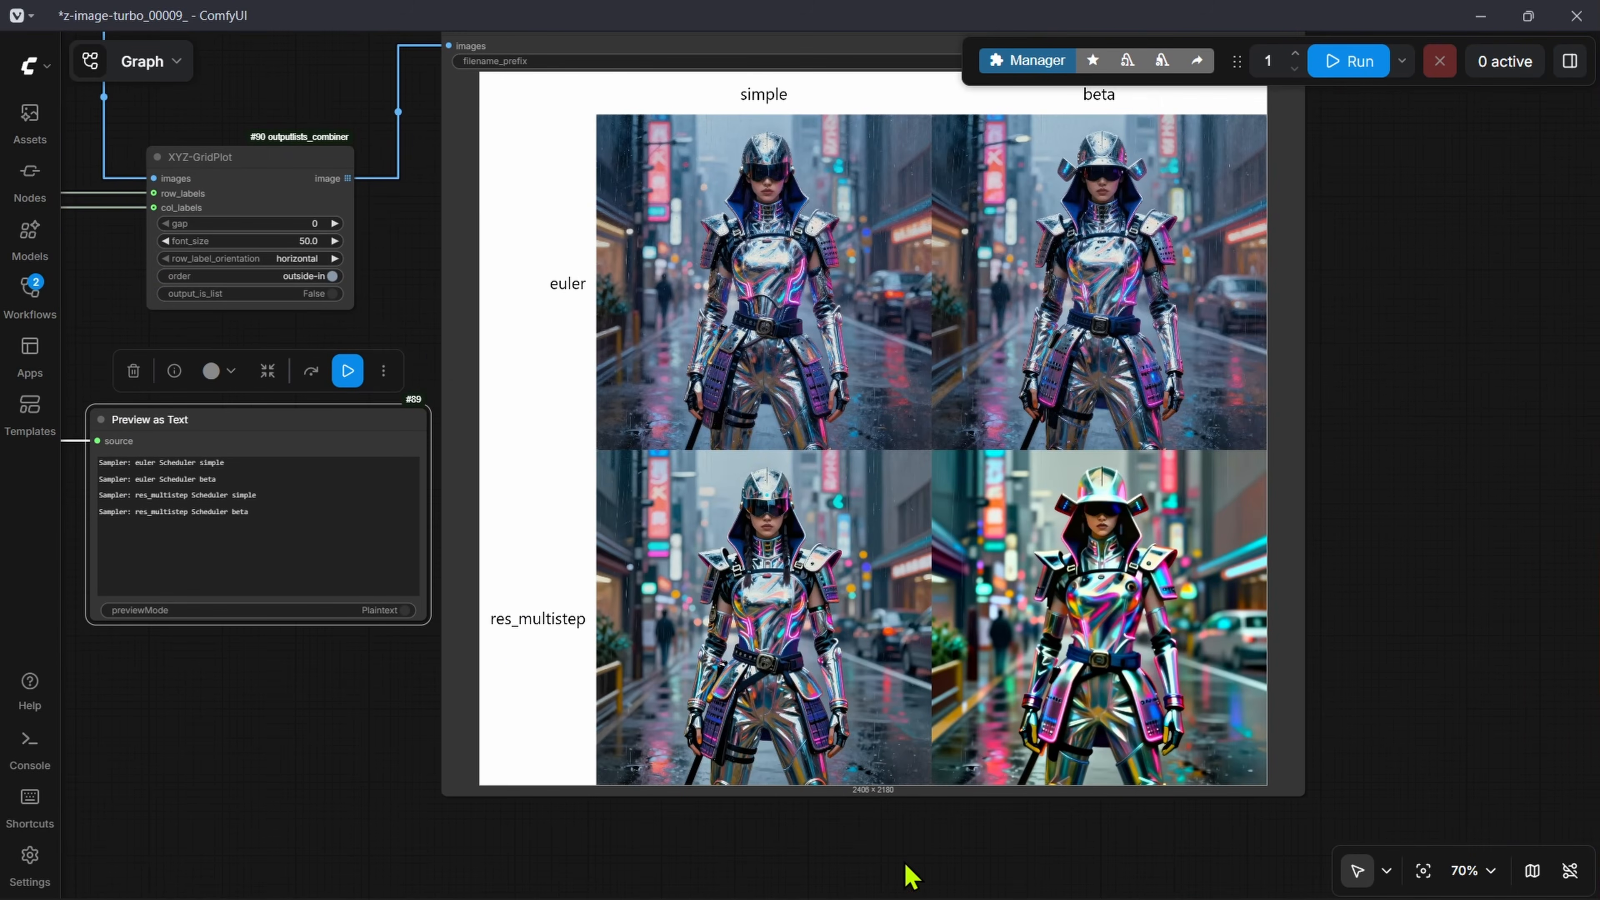
# Step: Look over the workflow and examine the width and height inputs of the EmptySD3LatentImage node
pyautogui.scroll(-7, 844, 718)
pyautogui.moveTo(233, 678); pyautogui.dragTo(991, 673)
pyautogui.moveTo(697, 479); pyautogui.dragTo(848, 545)
pyautogui.scroll(7, 1210, 580)
pyautogui.scroll(-3, 1209, 581)
pyautogui.moveTo(1326, 581); pyautogui.dragTo(1202, 569)
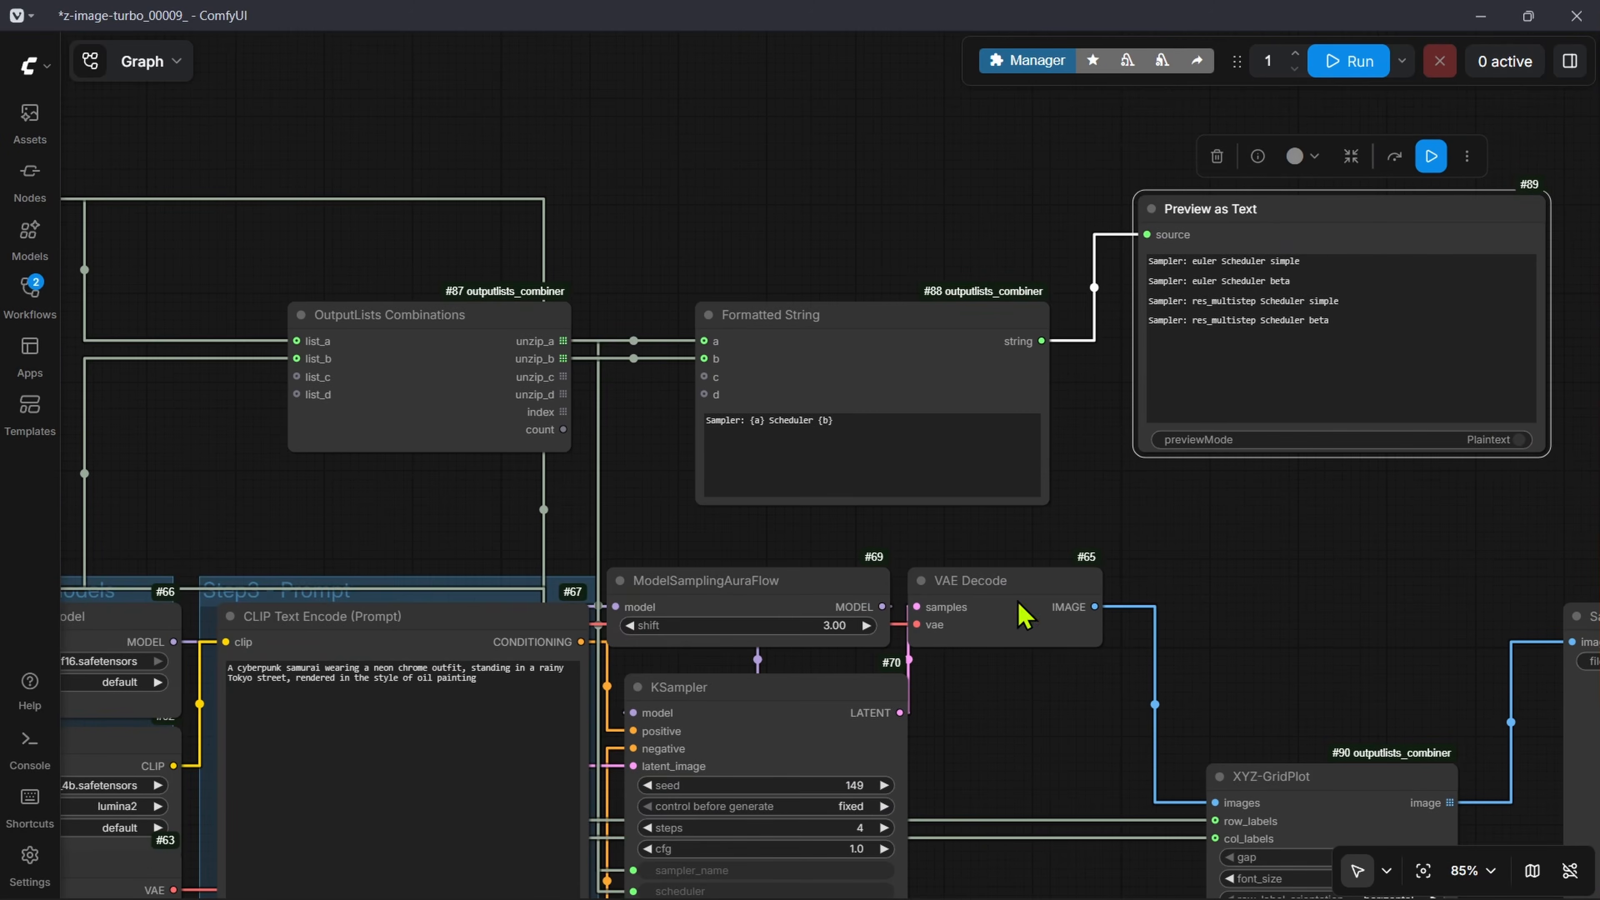
pyautogui.moveTo(999, 762); pyautogui.dragTo(1212, 386)
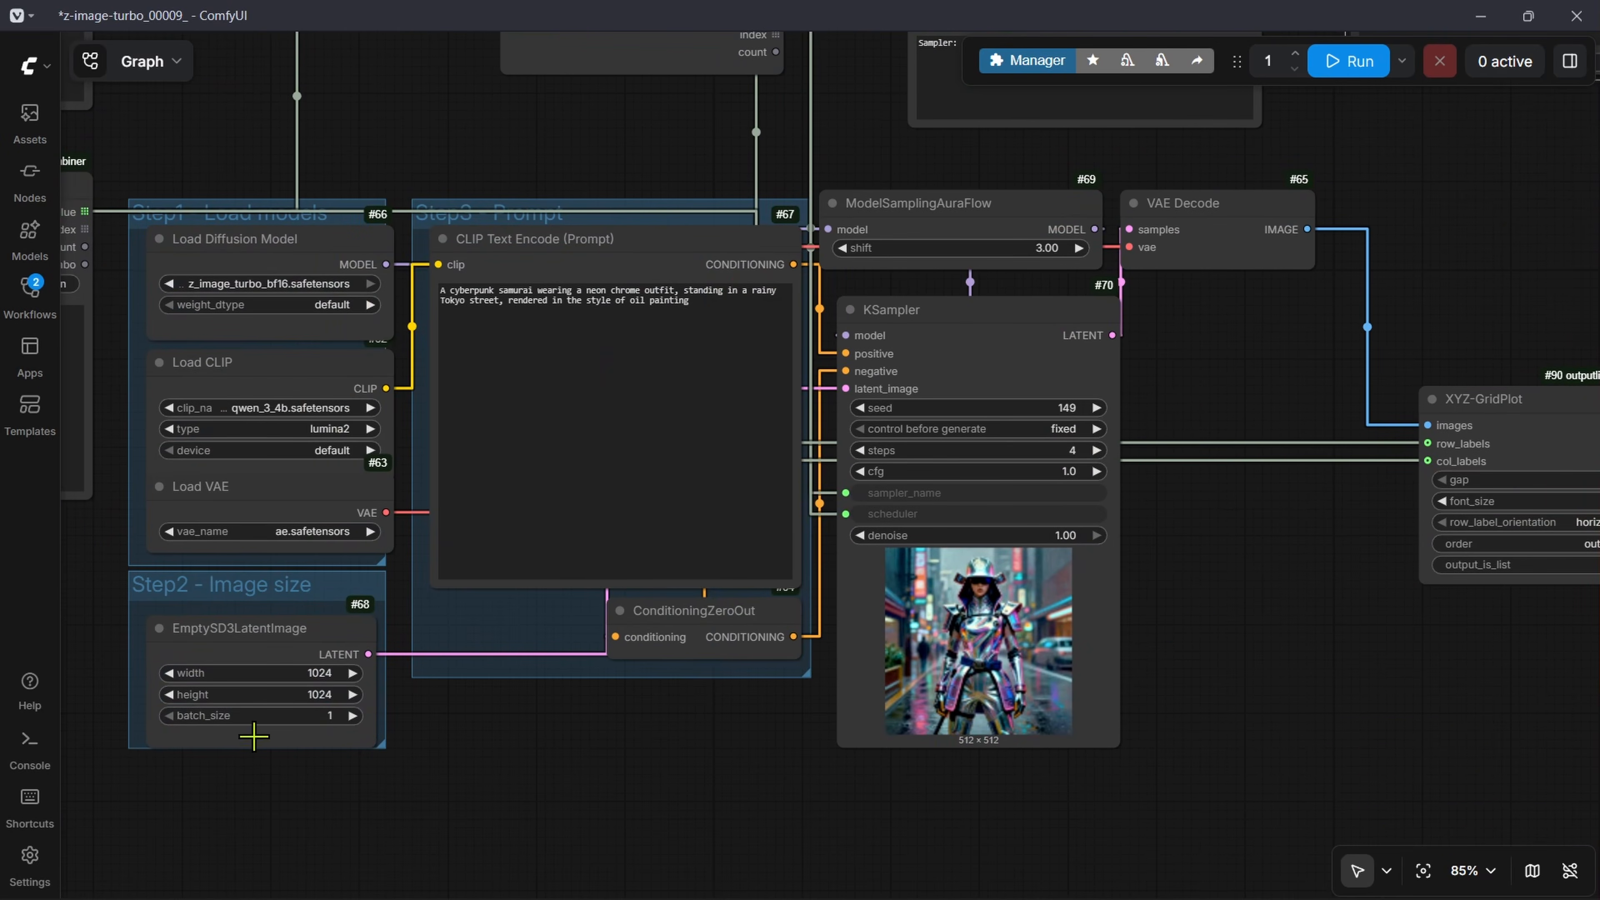
pyautogui.moveTo(253, 736); pyautogui.dragTo(501, 722)
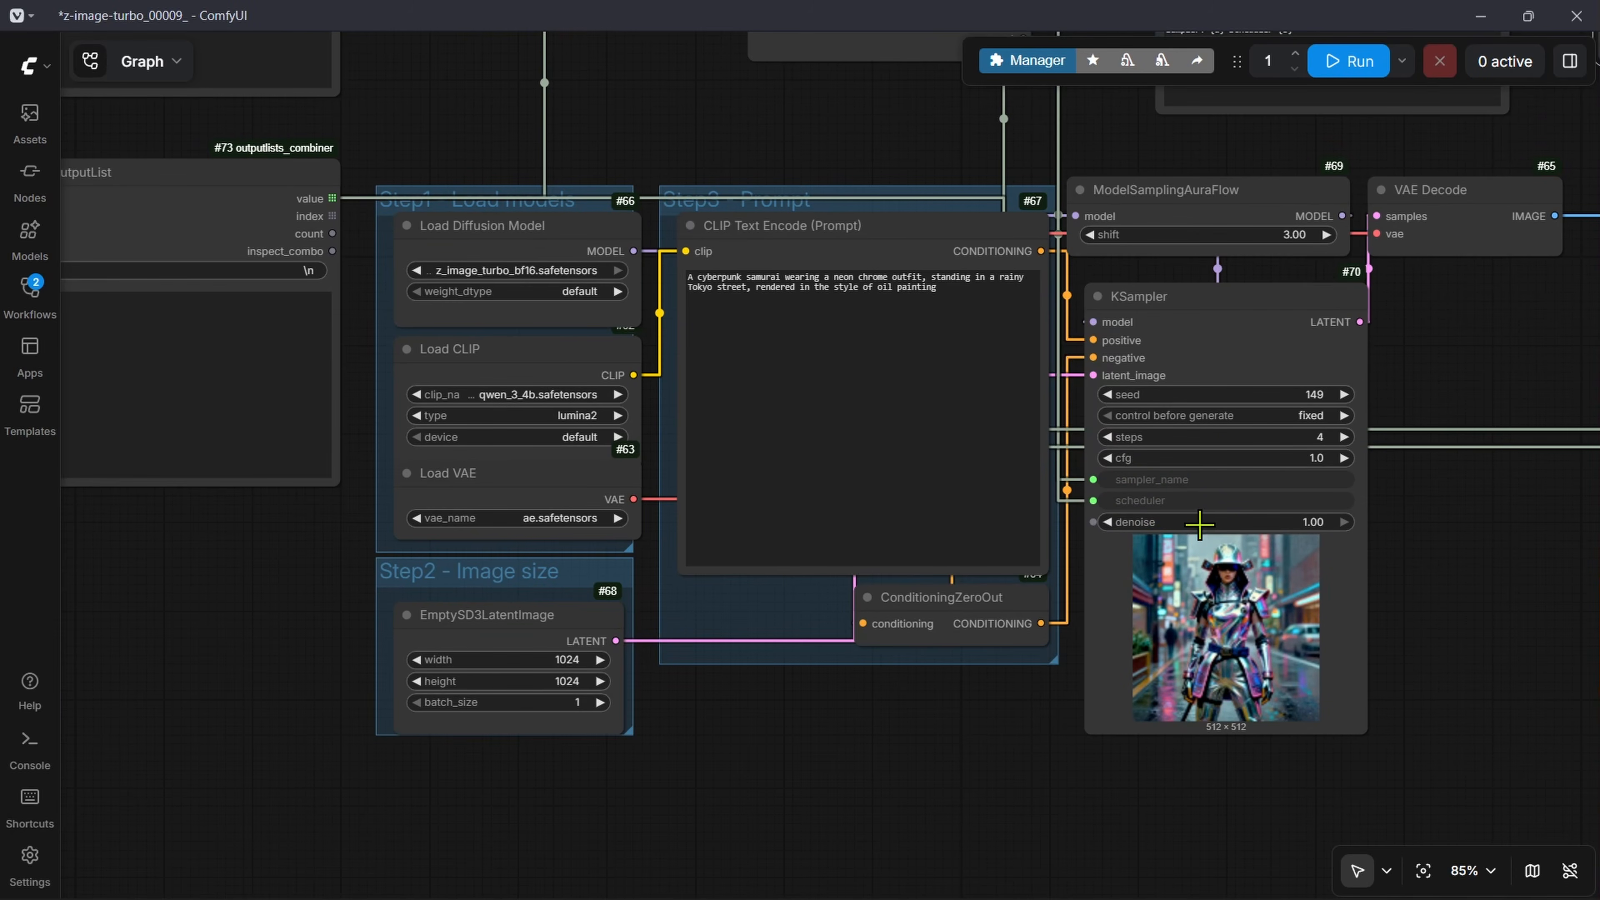
pyautogui.scroll(4, 522, 796)
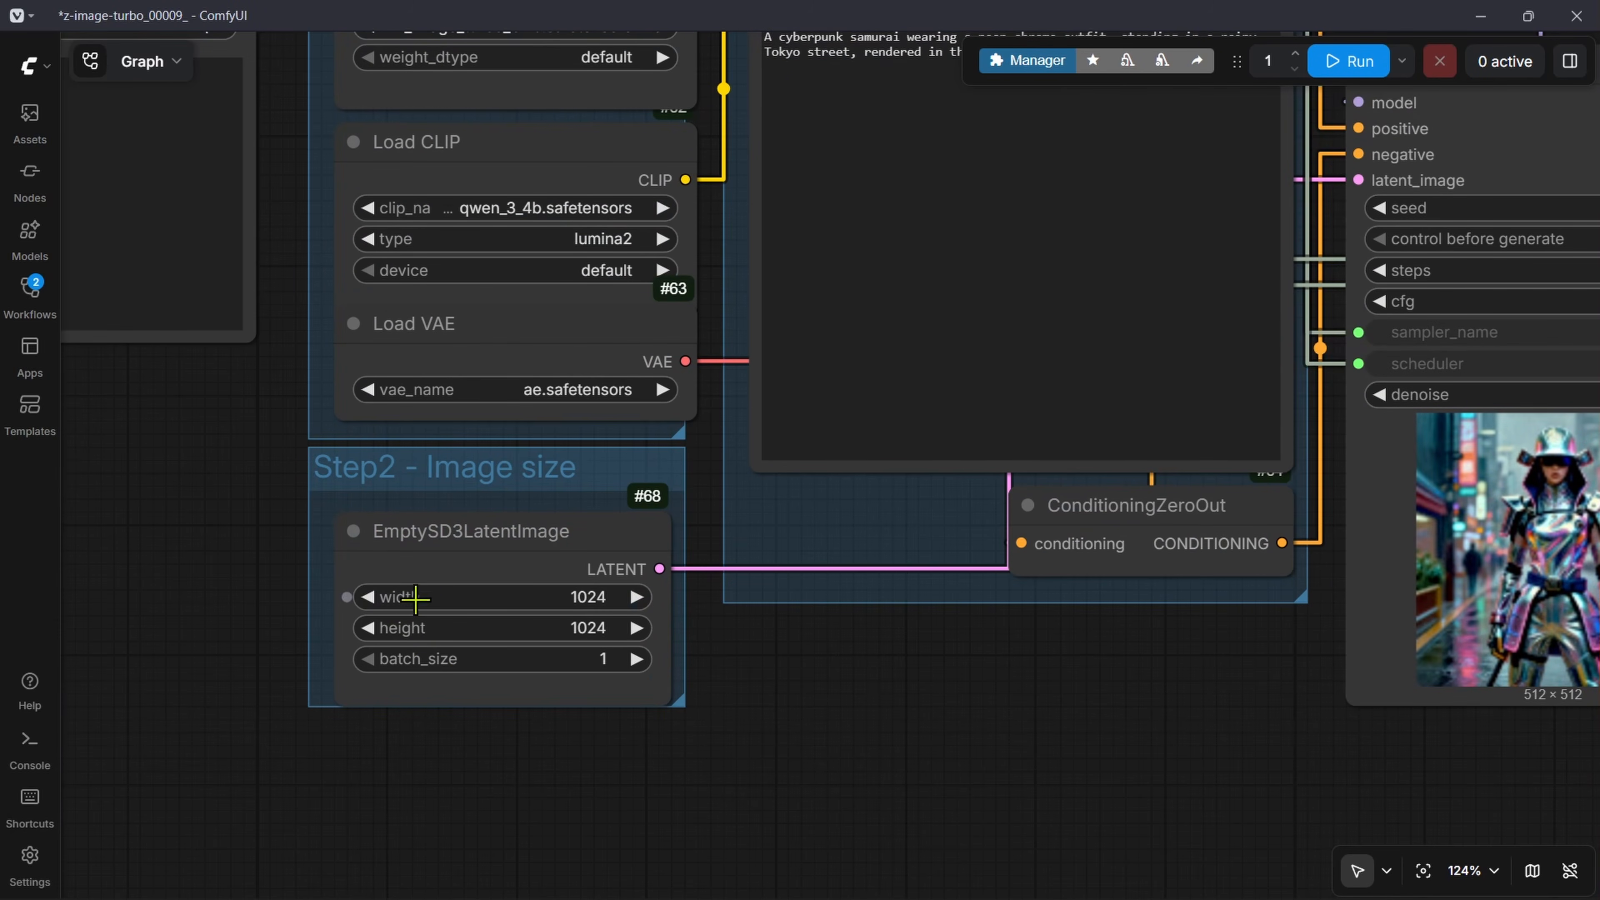
pyautogui.moveTo(725, 658); pyautogui.dragTo(753, 812)
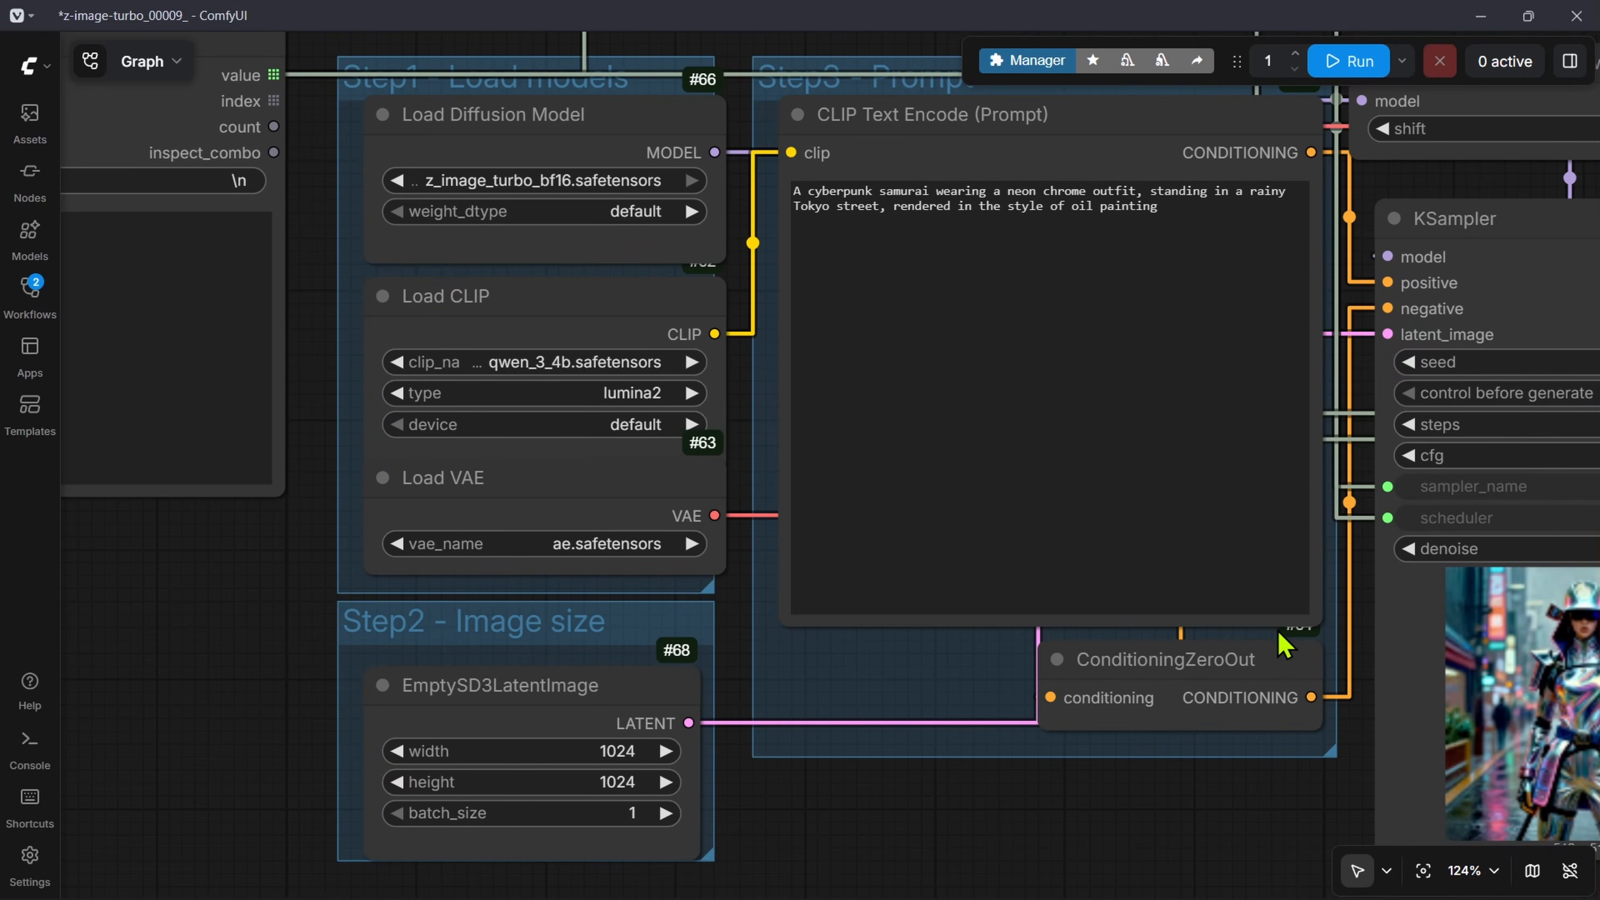
pyautogui.moveTo(1368, 547); pyautogui.dragTo(975, 629)
# Step: Add a Number OutputList node in the empty space beside the Step2 - Image size group and duplicate it below
pyautogui.scroll(-7, 1008, 687)
pyautogui.scroll(8, 526, 776)
pyautogui.moveTo(526, 776); pyautogui.dragTo(622, 684)
pyautogui.moveTo(429, 761); pyautogui.dragTo(1212, 440)
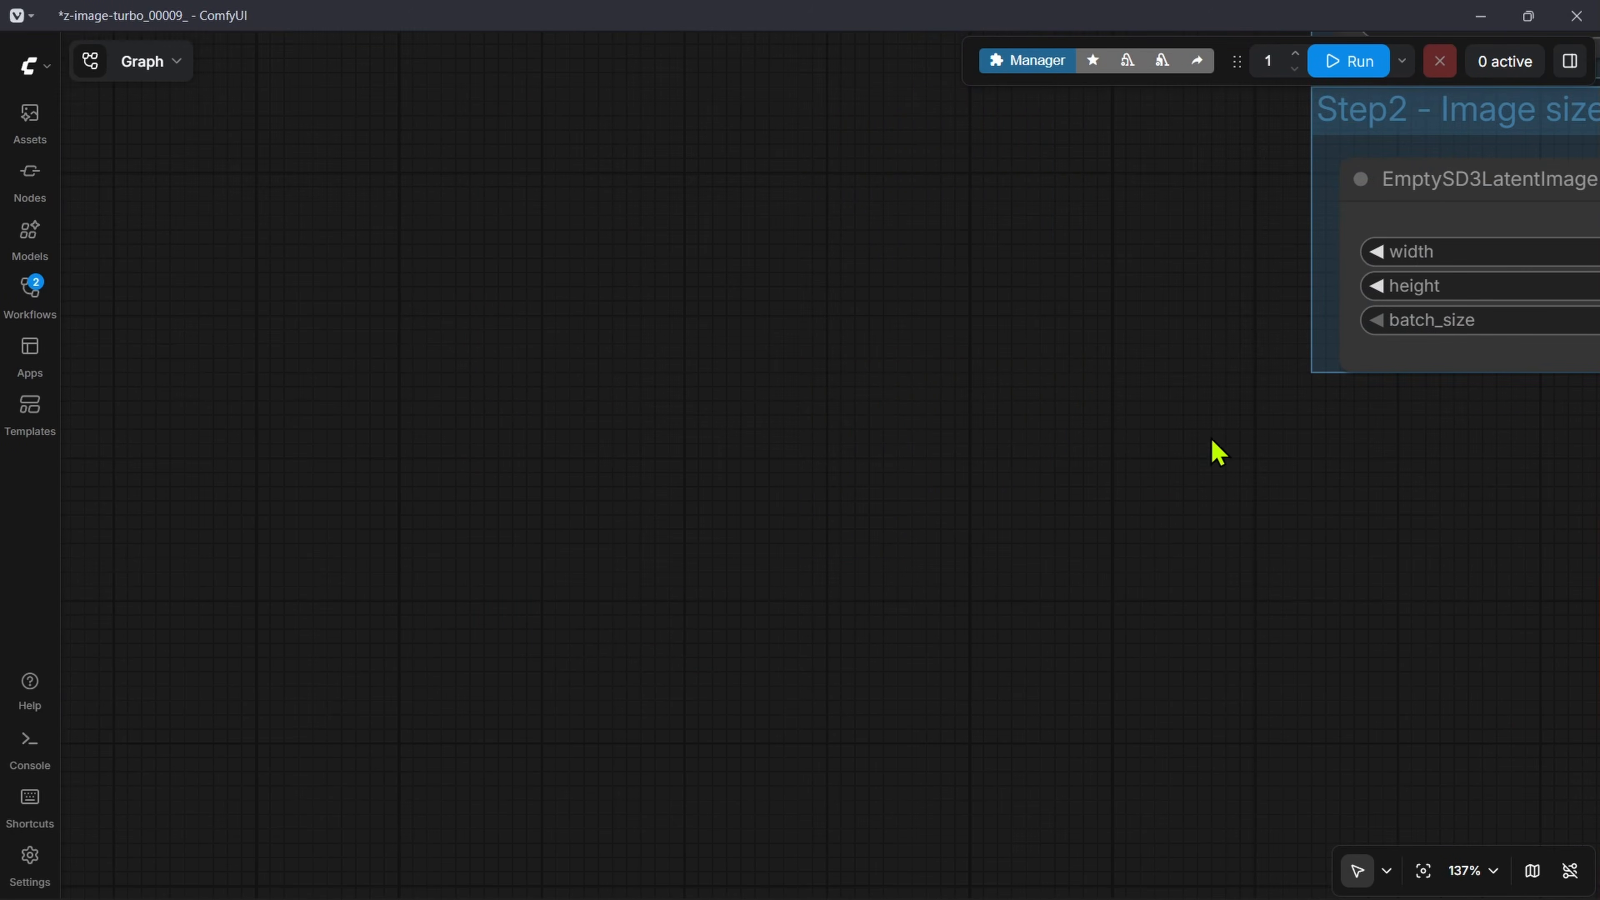
pyautogui.scroll(-5, 1070, 429)
pyautogui.moveTo(954, 189); pyautogui.dragTo(901, 787)
pyautogui.scroll(-7, 900, 375)
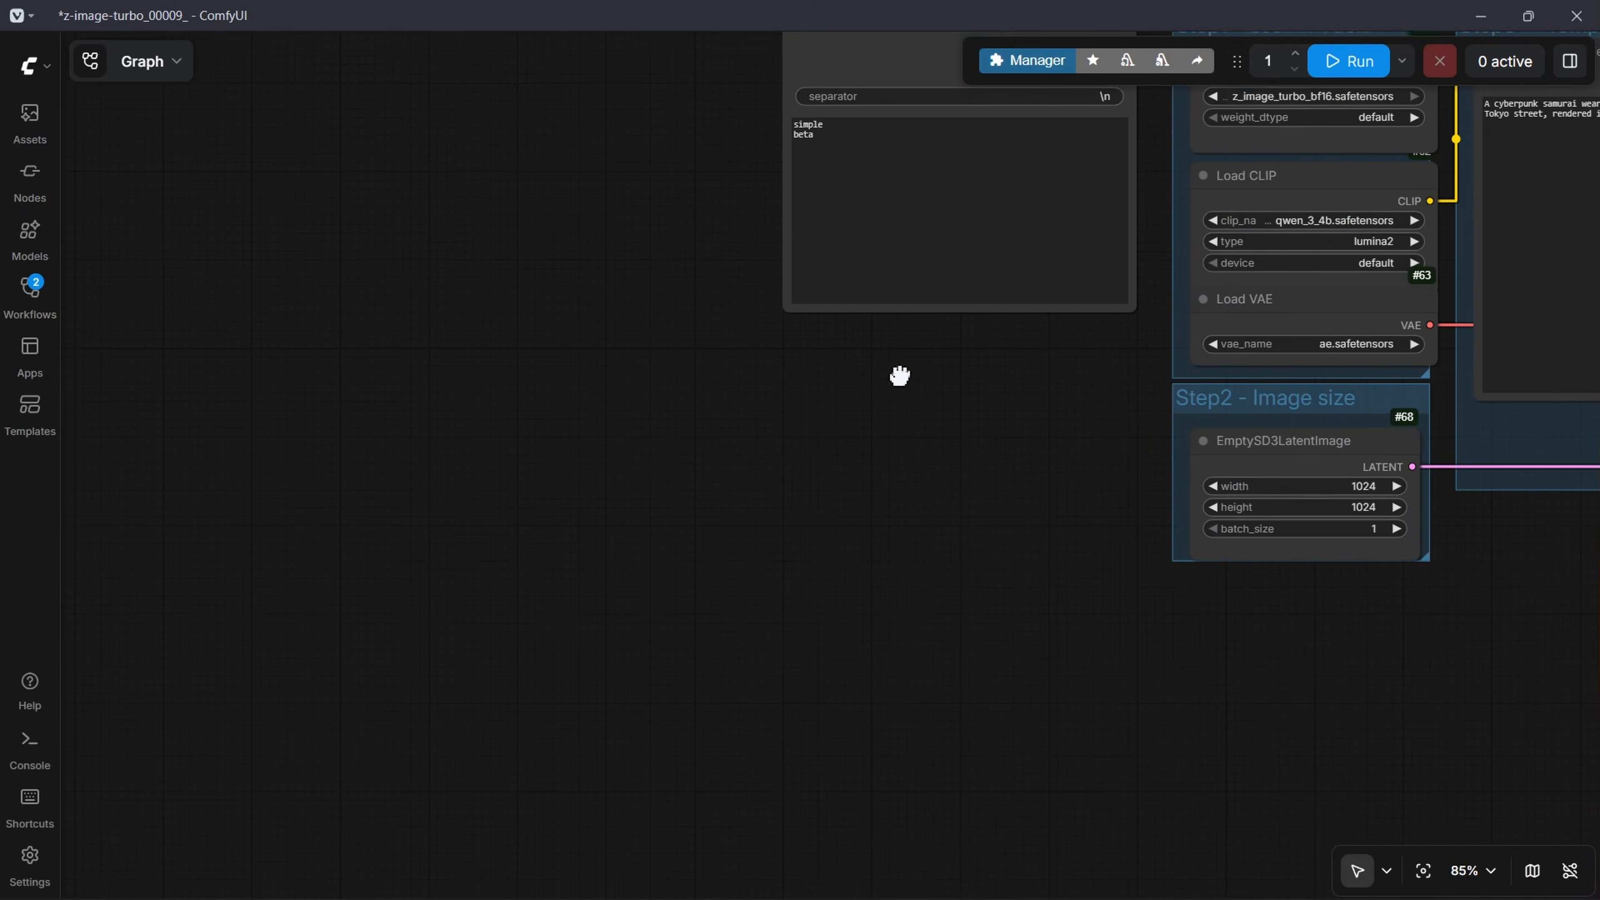
pyautogui.doubleClick(707, 661)
pyautogui.write('number')
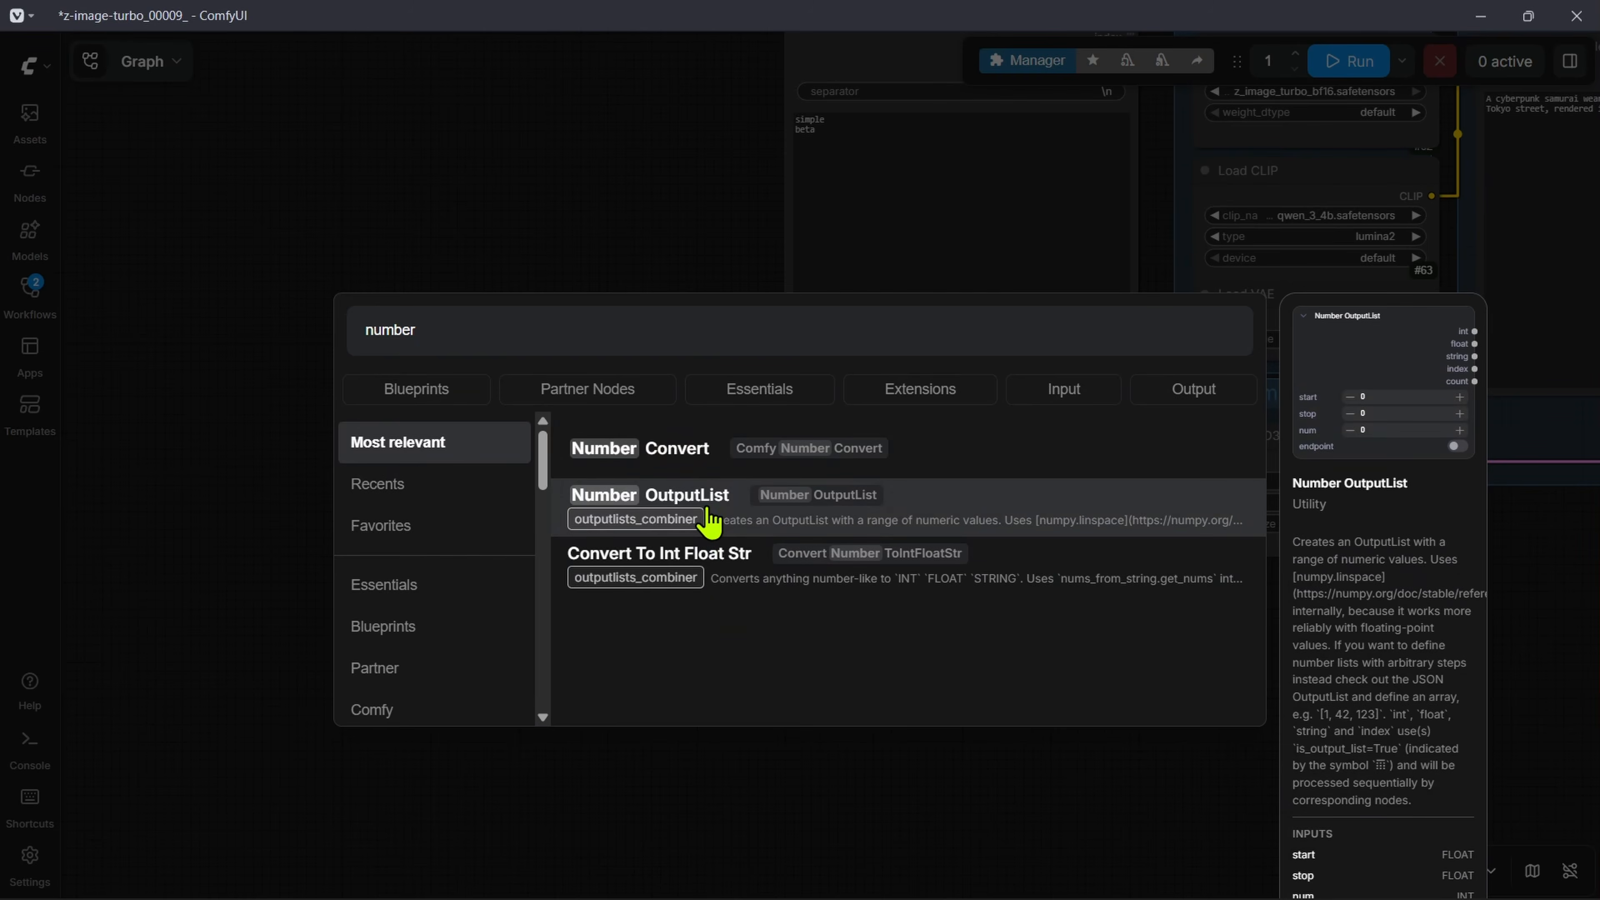
pyautogui.click(713, 521)
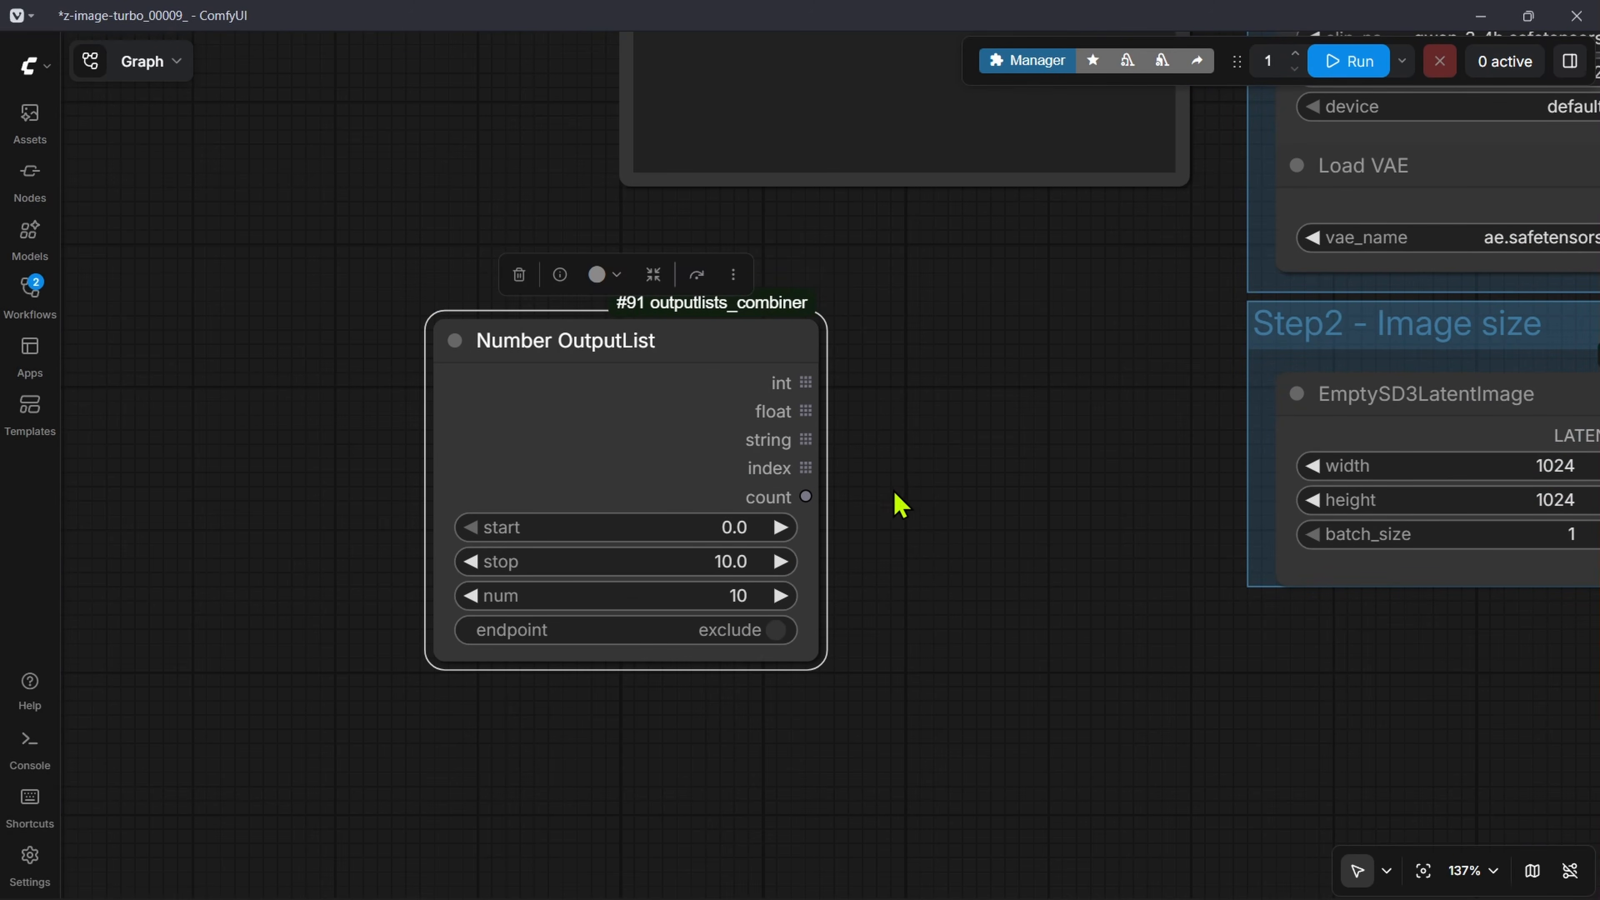
pyautogui.keyDown('alt'); pyautogui.moveTo(694, 342); pyautogui.dragTo(685, 739); pyautogui.keyUp('alt')
pyautogui.moveTo(852, 698); pyautogui.dragTo(858, 483)
# Step: Set the upper Number OutputList's start to 512 and its stop to 1280
pyautogui.click(731, 309)
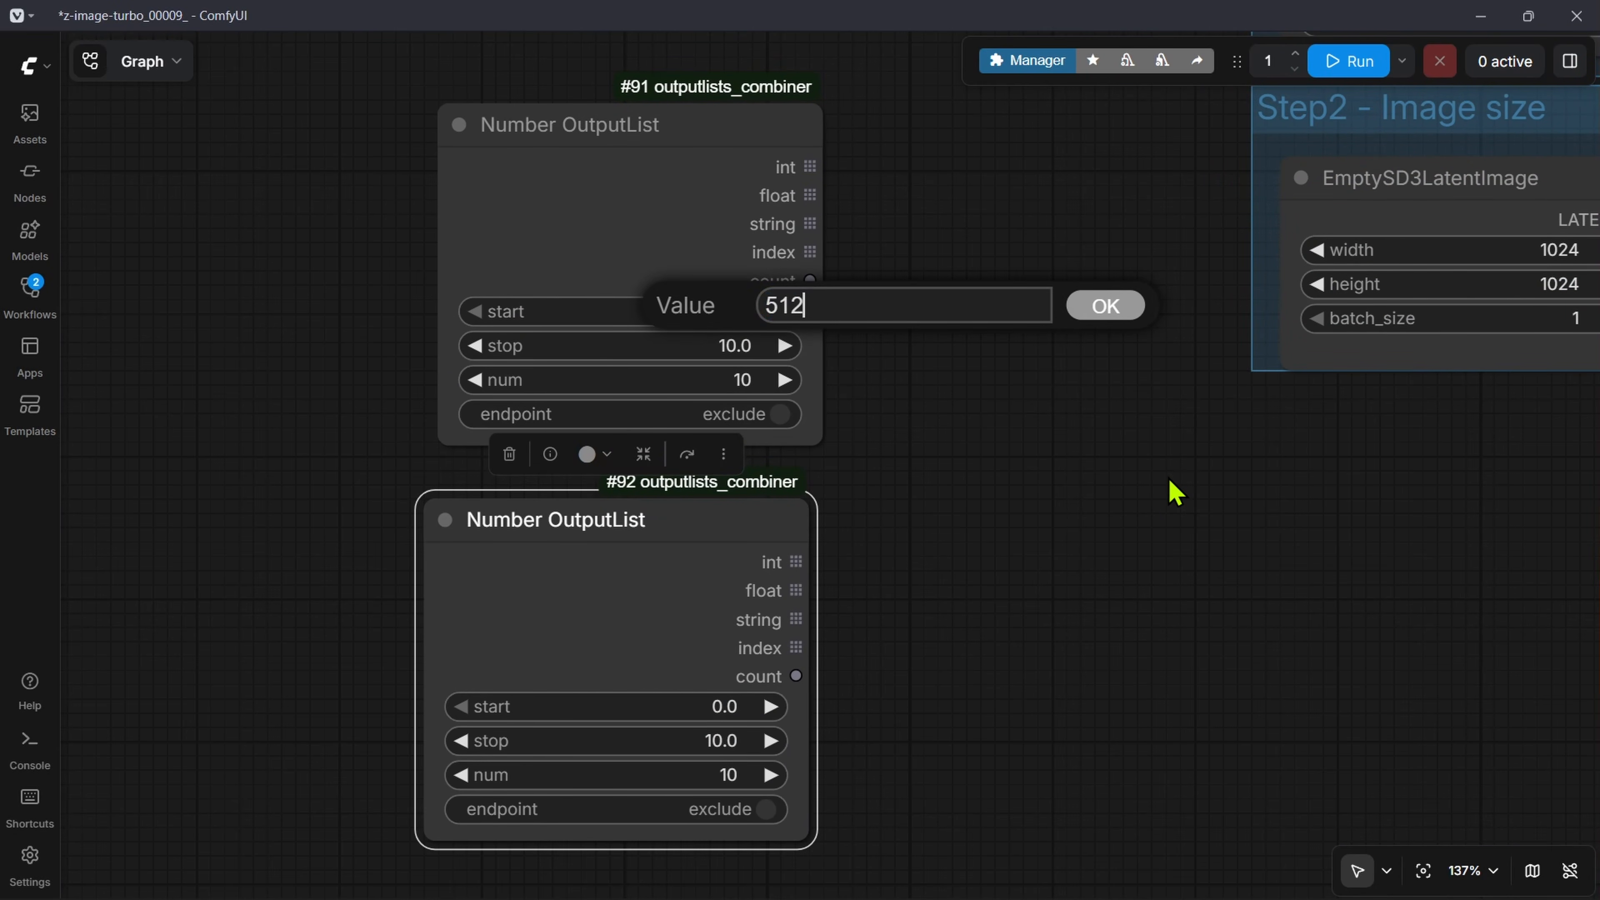
pyautogui.press('Return')
pyautogui.click(724, 350)
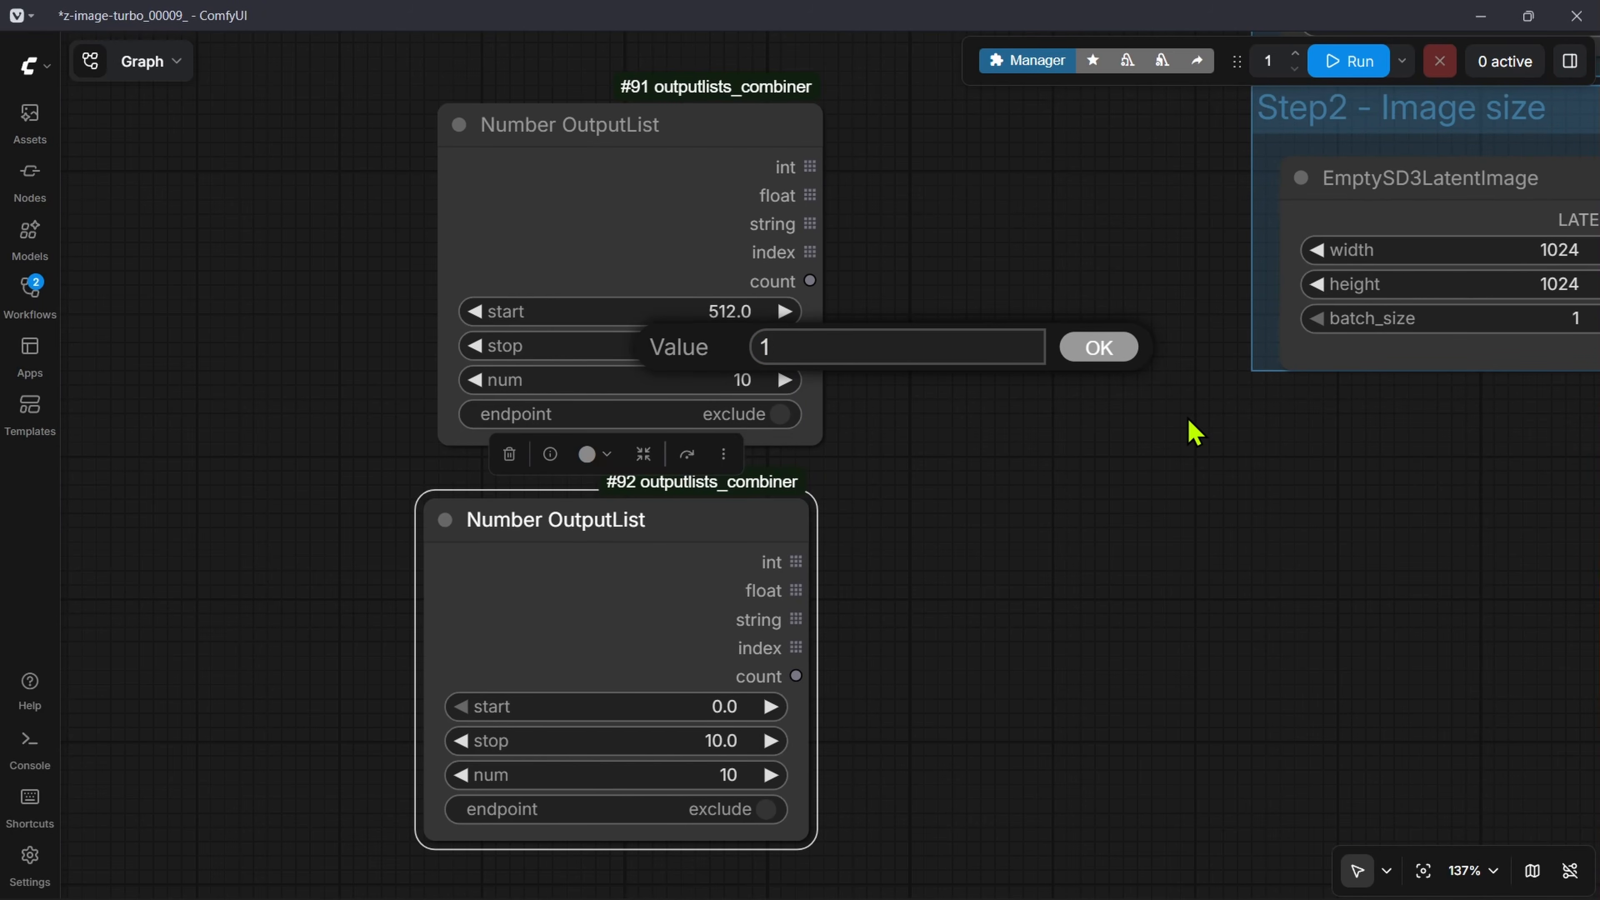
pyautogui.write('1280')
pyautogui.press('Return')
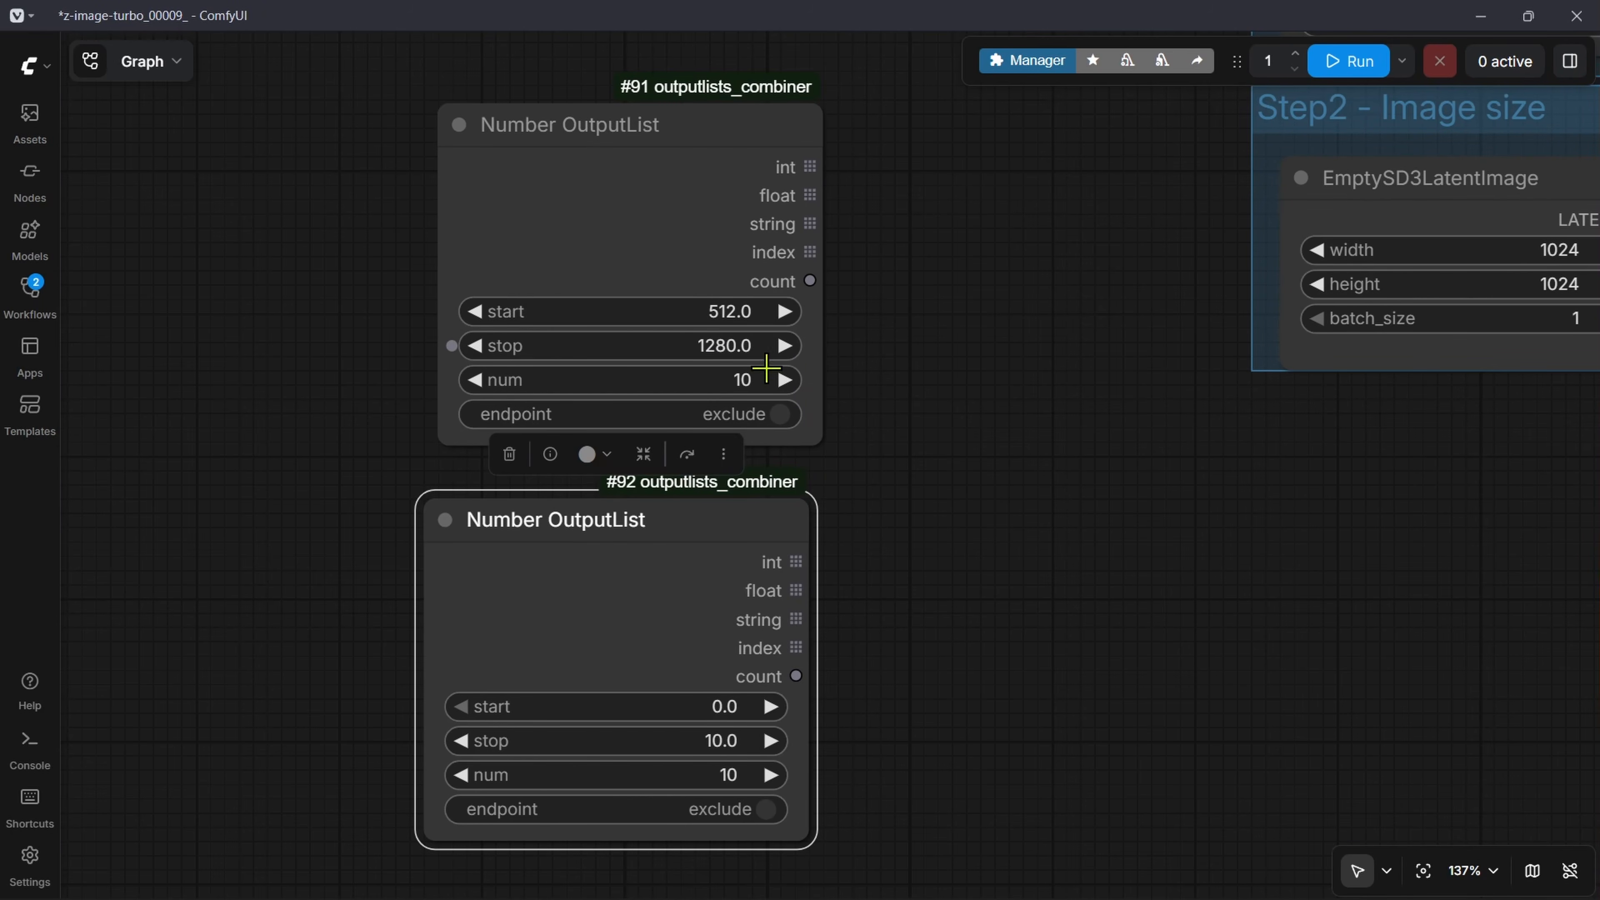
# Step: Set the lower Number OutputList's start to 512 and its stop to 1280
pyautogui.moveTo(954, 778); pyautogui.dragTo(957, 703)
pyautogui.click(729, 634)
pyautogui.write('512')
pyautogui.press('Return')
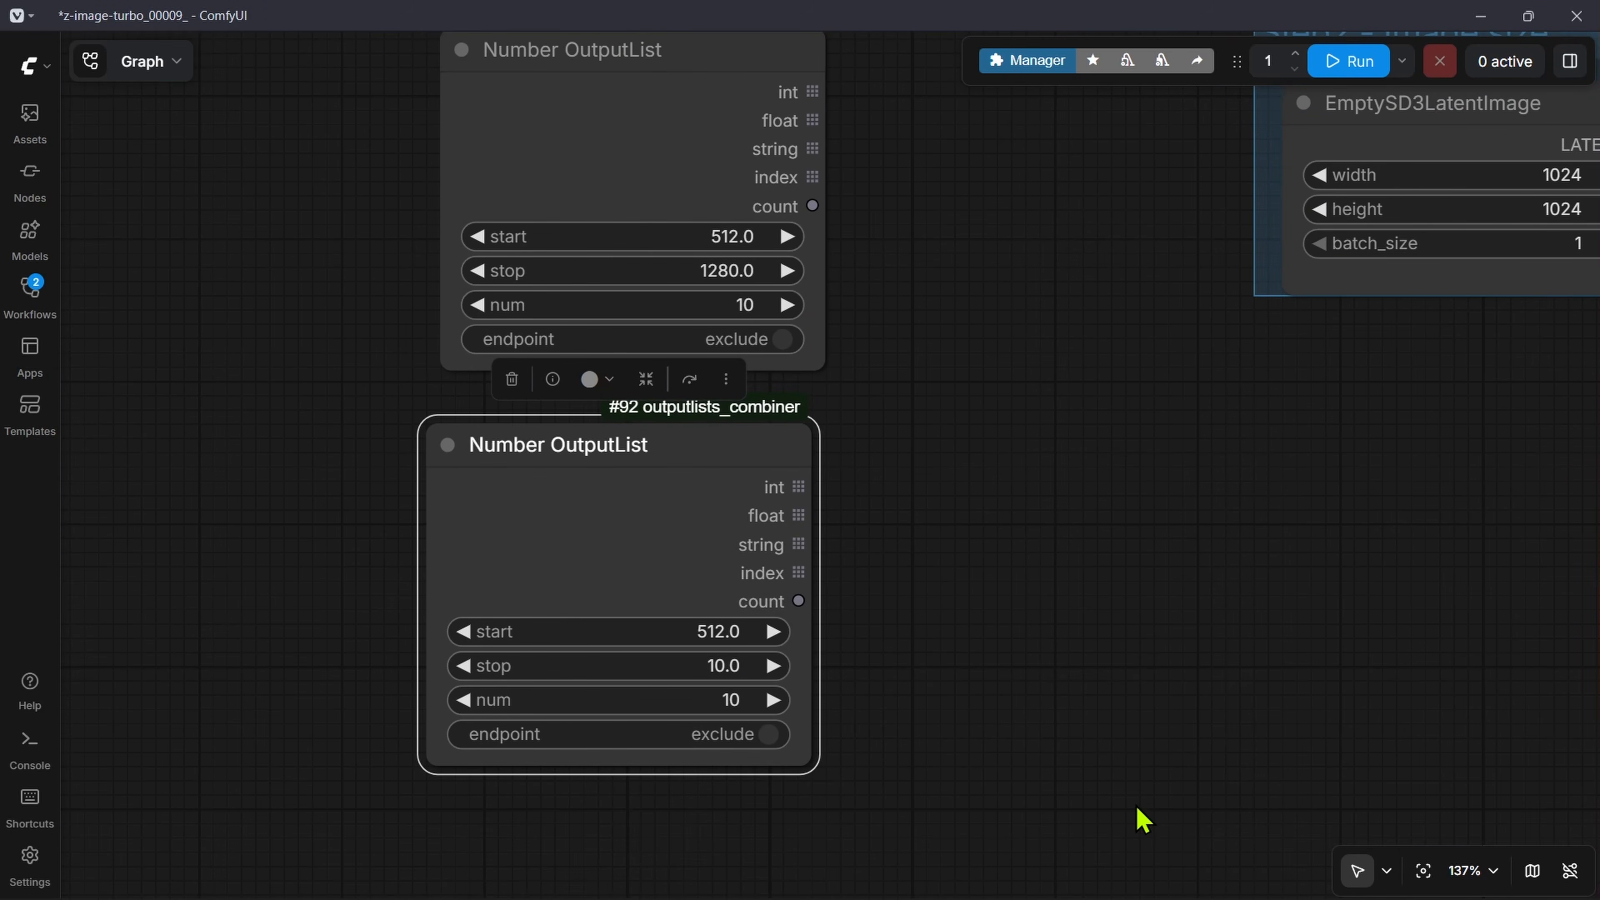
pyautogui.click(723, 665)
pyautogui.write('128')
pyautogui.press('Return')
# Step: Set endpoint to include and num to 2 in both Number OutputList nodes
pyautogui.click(718, 734)
pyautogui.click(768, 339)
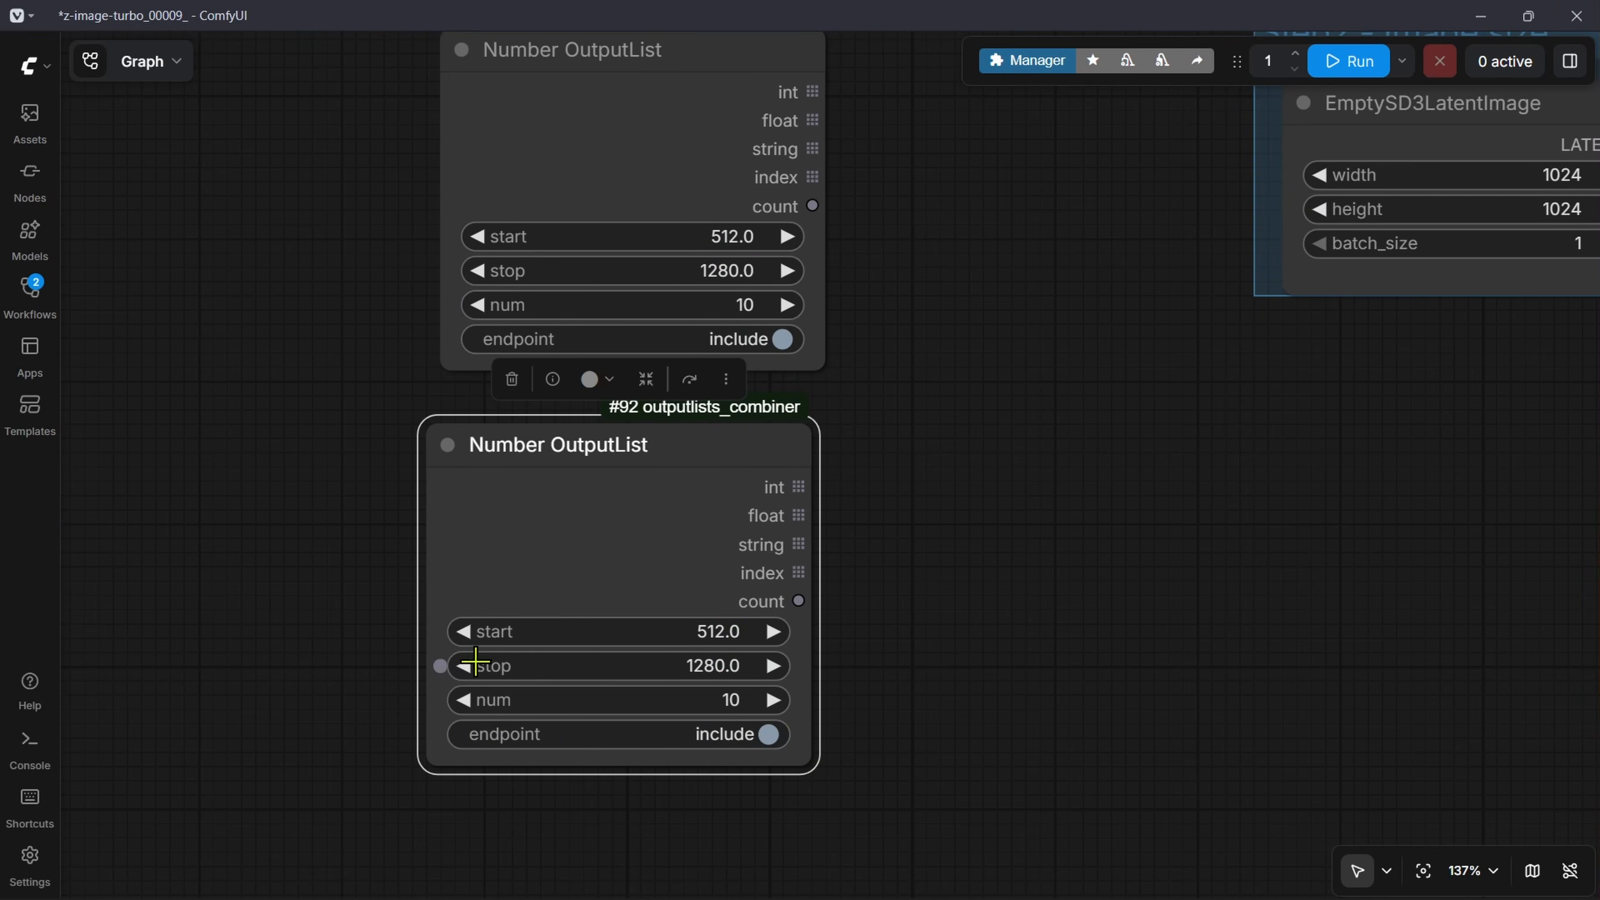
pyautogui.click(681, 703)
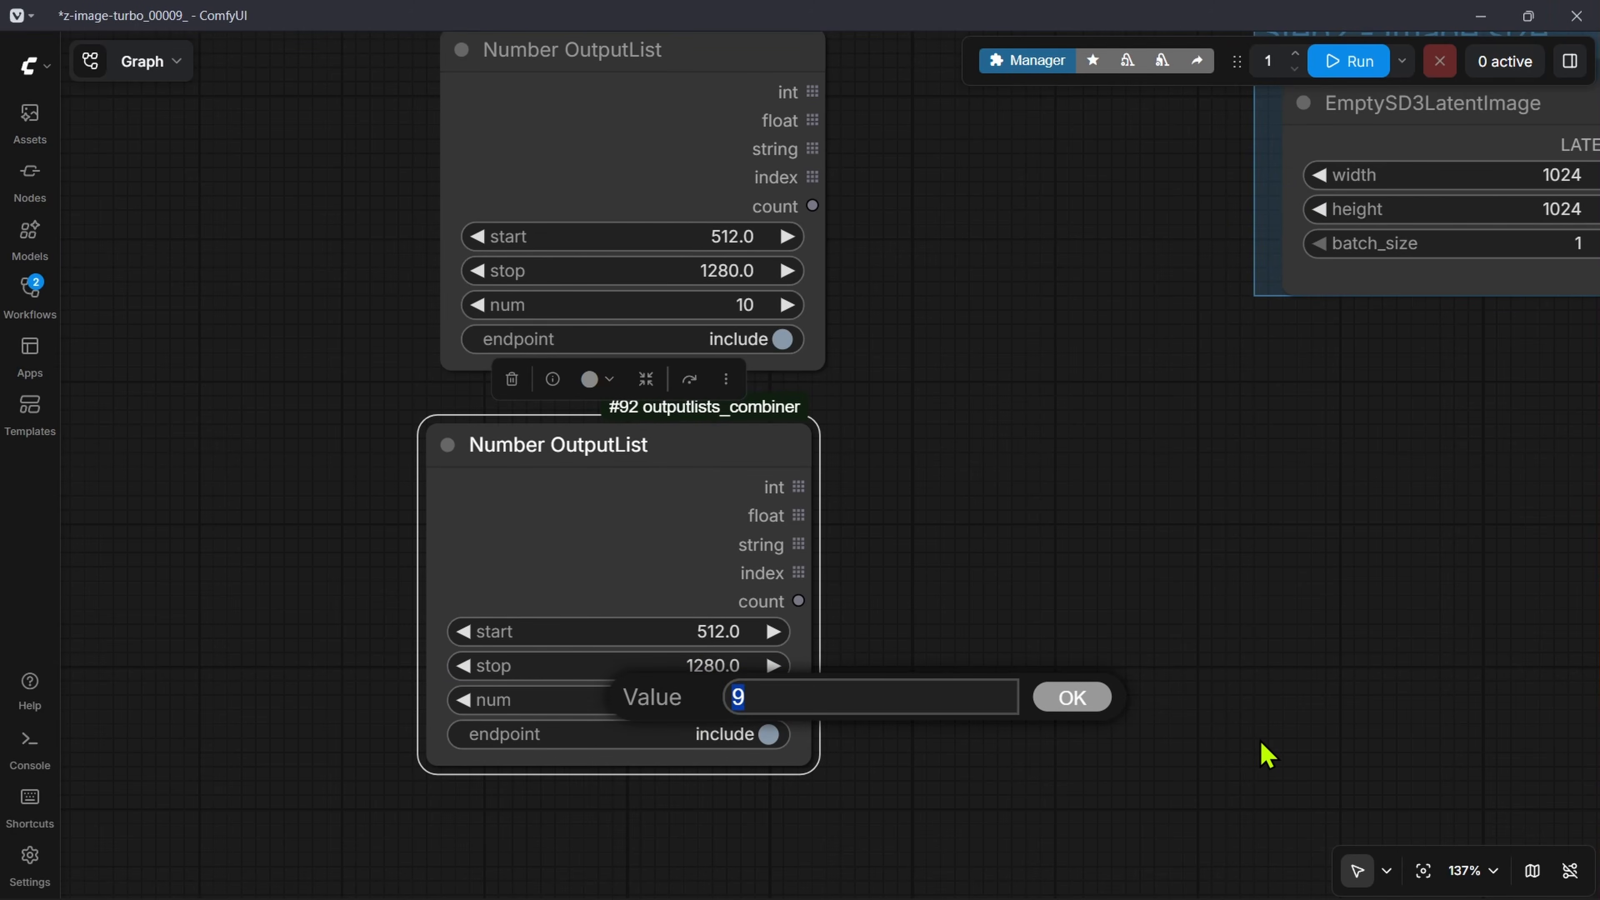
pyautogui.write('2')
pyautogui.press('Return')
pyautogui.scroll(2, 842, 425)
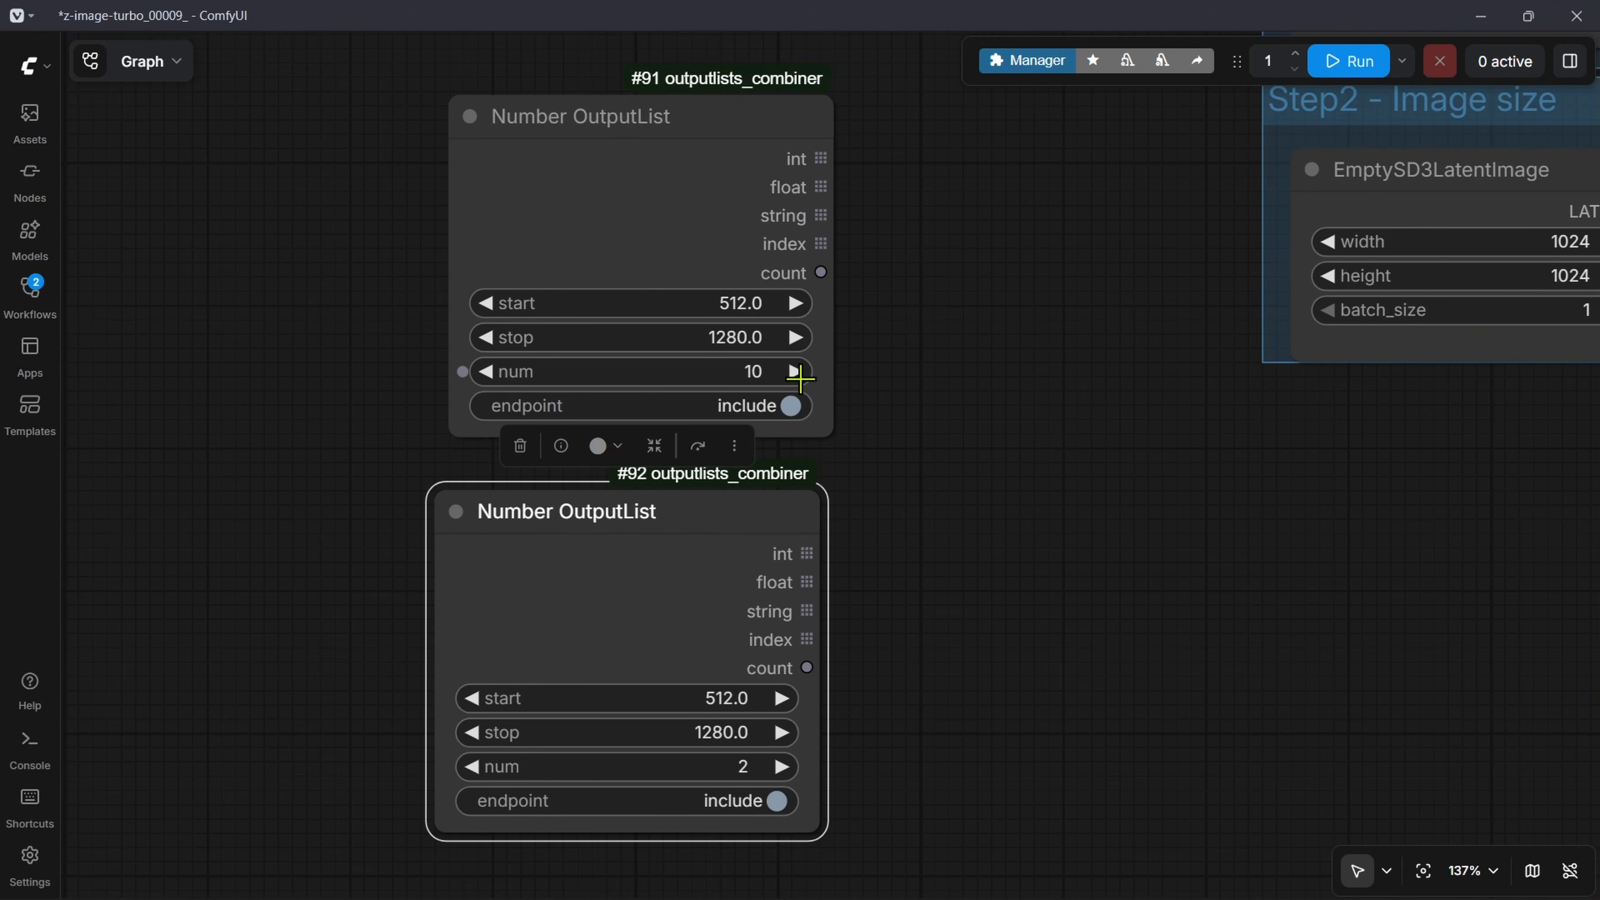
pyautogui.click(754, 375)
pyautogui.write('2')
pyautogui.press('Return')
# Step: Add an OutputLists Combinations node and connect the upper Number OutputList's int to list_a and the lower one's int to list_b
pyautogui.scroll(-4, 1033, 441)
pyautogui.moveTo(1110, 314); pyautogui.dragTo(705, 413)
pyautogui.scroll(3, 706, 413)
pyautogui.moveTo(435, 329); pyautogui.dragTo(517, 349)
pyautogui.write('combin')
pyautogui.click(748, 580)
pyautogui.click(716, 634)
pyautogui.scroll(-2, 435, 813)
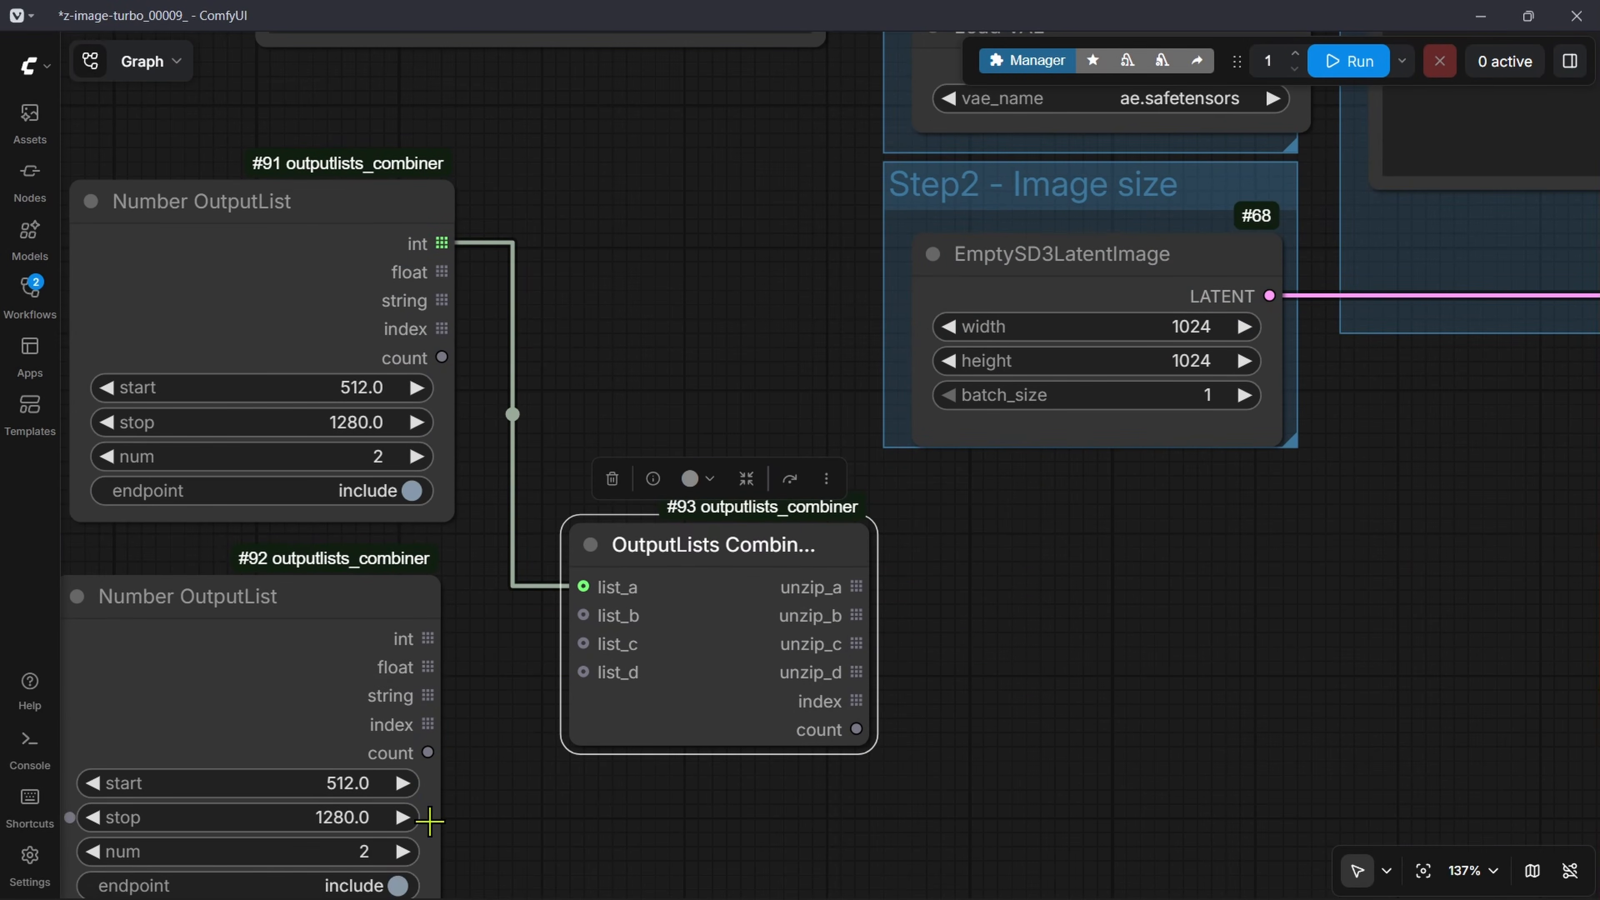
pyautogui.moveTo(429, 638); pyautogui.dragTo(585, 611)
# Step: Connect the new OutputLists Combinations node's unzip_a to EmptySD3LatentImage's width and unzip_b to its height
pyautogui.moveTo(996, 569); pyautogui.dragTo(821, 585)
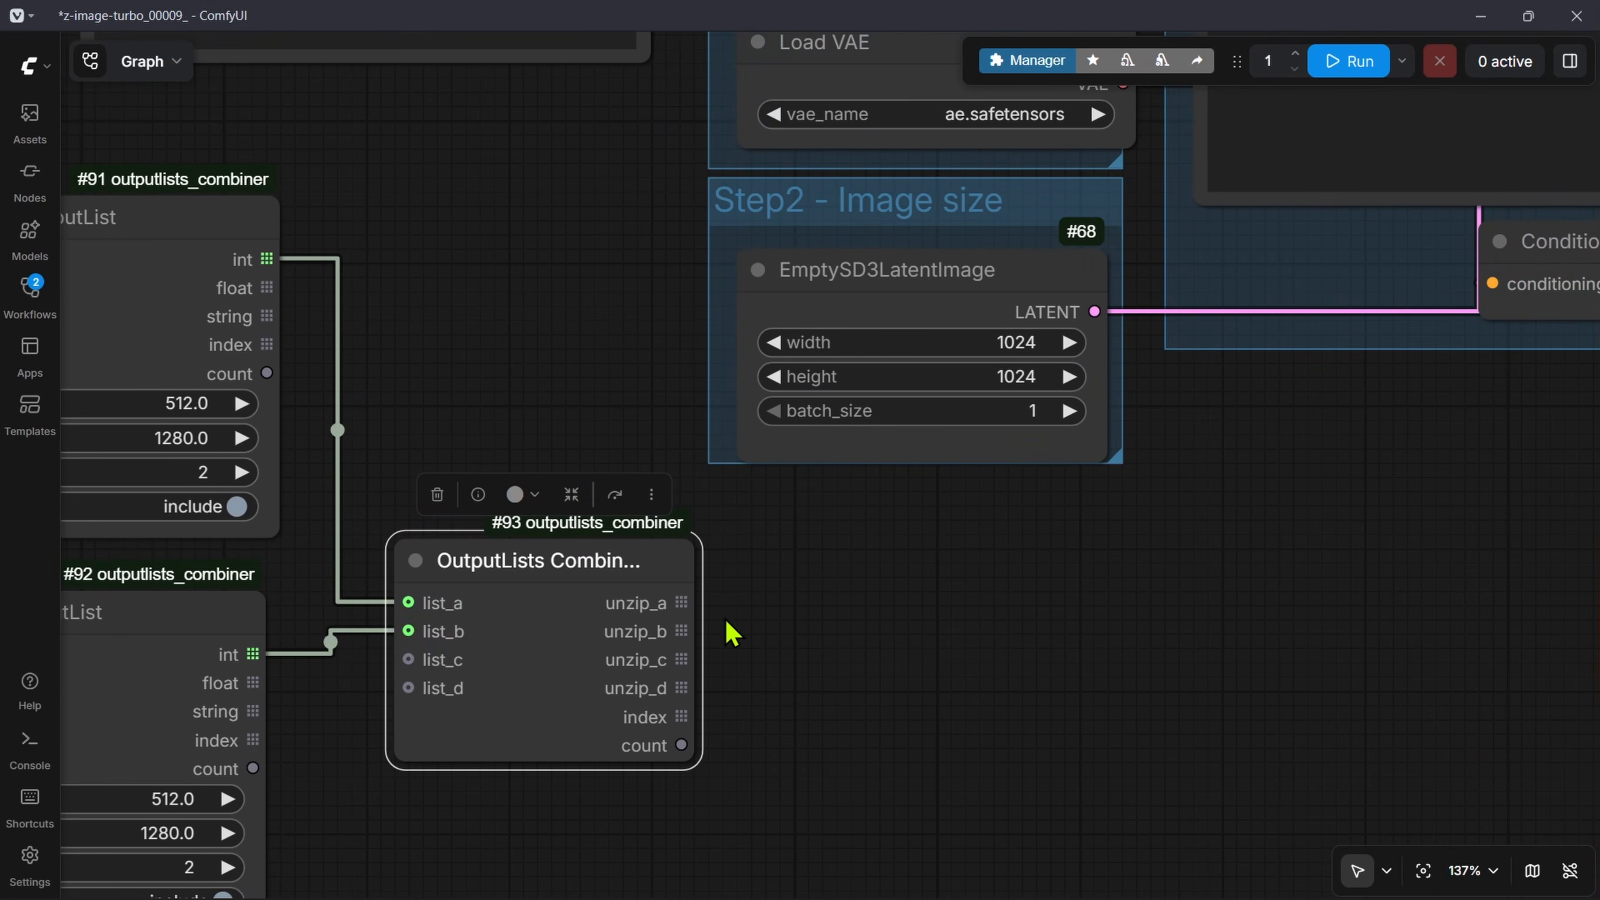
pyautogui.moveTo(681, 603); pyautogui.dragTo(749, 345)
pyautogui.moveTo(682, 631); pyautogui.dragTo(751, 376)
pyautogui.scroll(-4, 1078, 561)
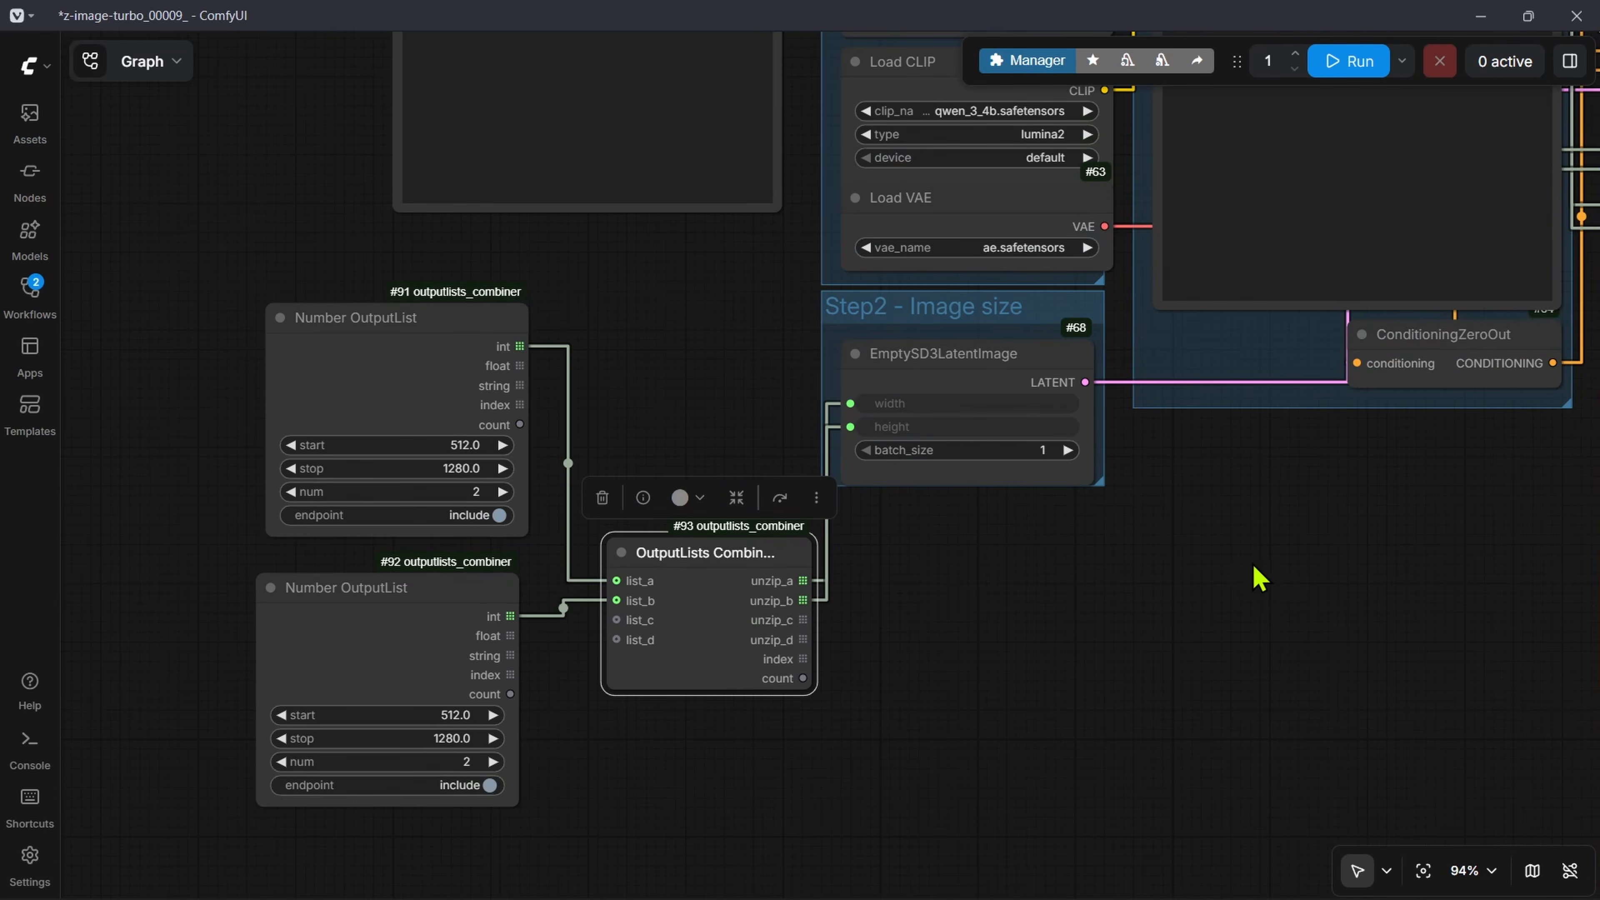
# Step: Connect the upper Number OutputList's int to XYZ-GridPlot's row_labels and the lower Number OutputList's int to its col_labels
pyautogui.moveTo(1257, 576); pyautogui.dragTo(948, 533)
pyautogui.scroll(-9, 949, 533)
pyautogui.moveTo(912, 706); pyautogui.dragTo(747, 603)
pyautogui.scroll(11, 673, 642)
pyautogui.moveTo(571, 81); pyautogui.dragTo(783, 616)
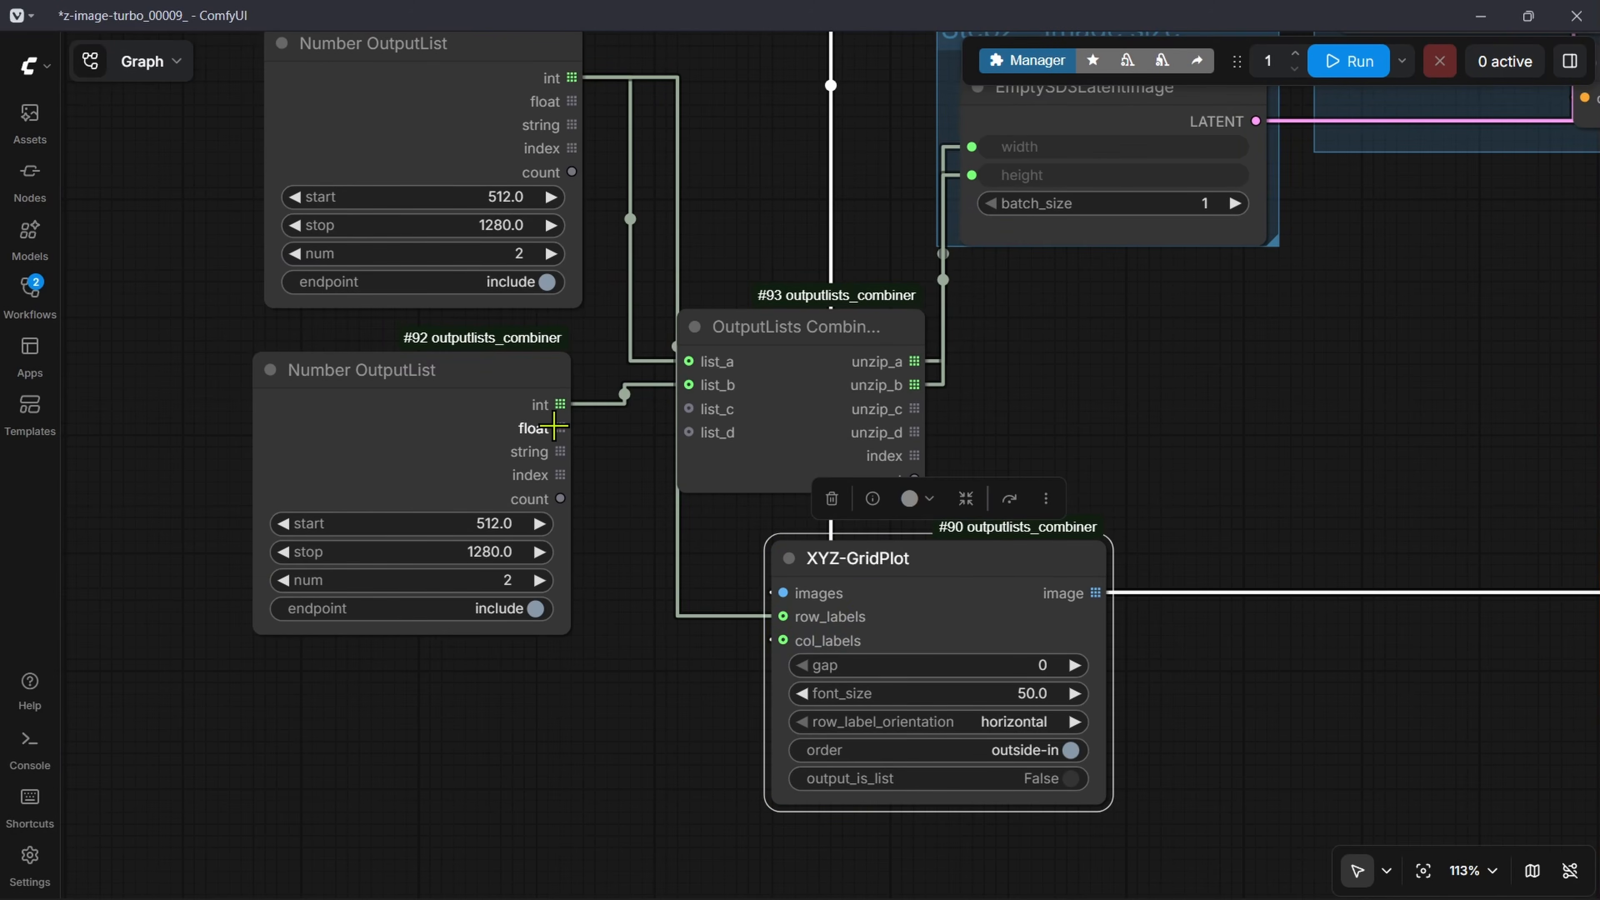
pyautogui.moveTo(560, 404); pyautogui.dragTo(783, 641)
# Step: Move the XYZ-GridPlot node back between VAE Decode and Save Image
pyautogui.scroll(-10, 501, 630)
pyautogui.moveTo(500, 630); pyautogui.dragTo(1201, 239)
pyautogui.scroll(8, 695, 524)
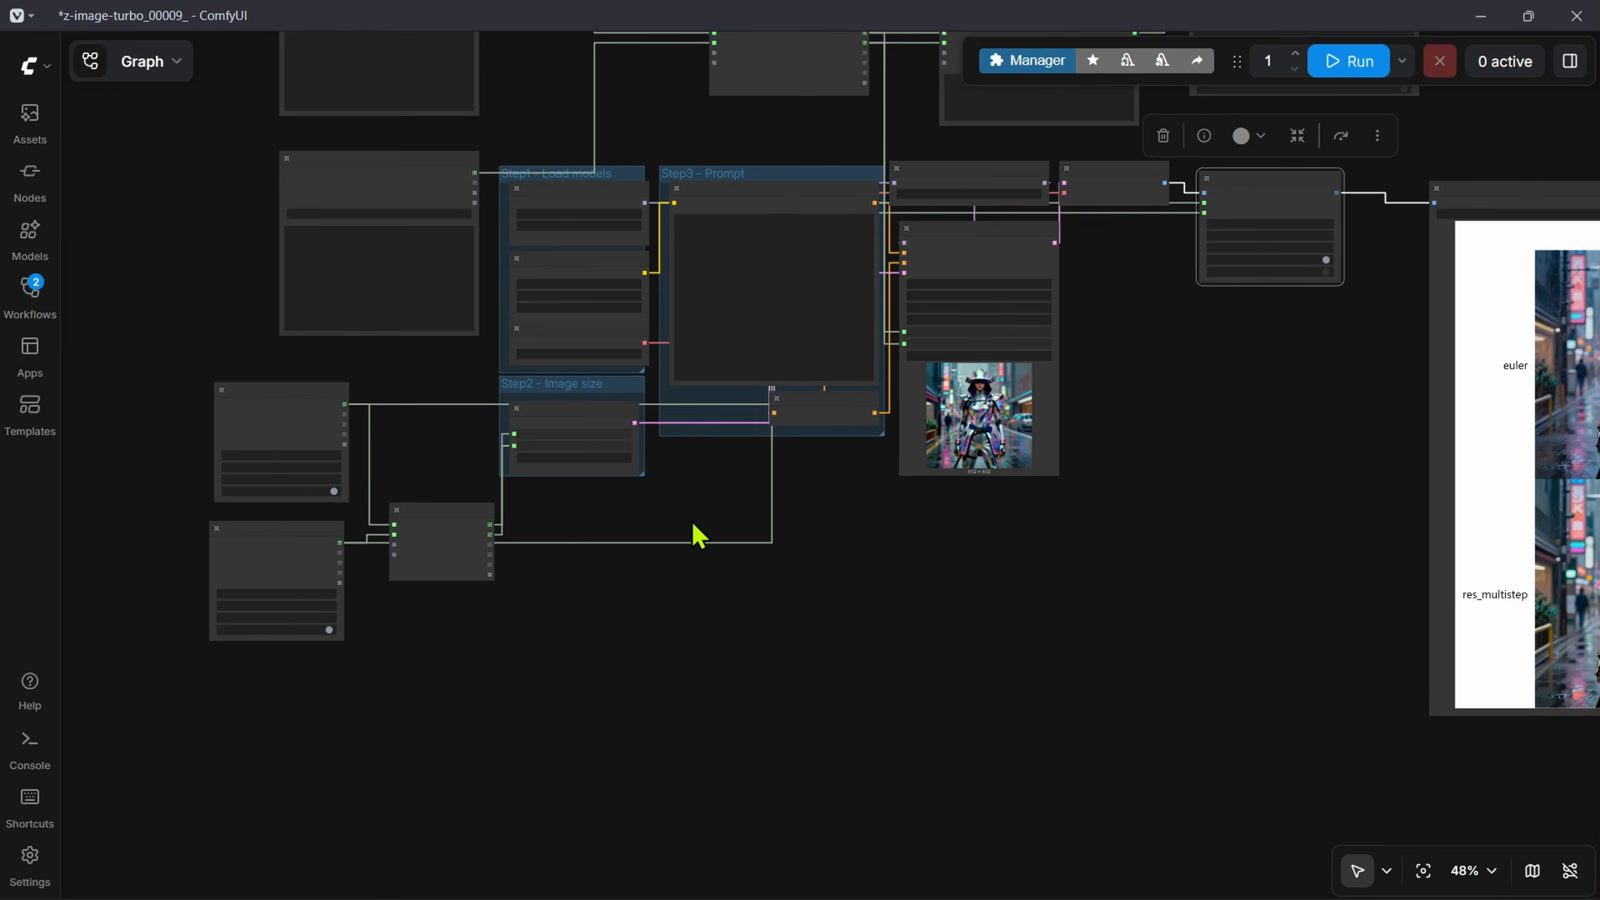
# Step: Examine the image-size list wiring and follow it to the XYZ-GridPlot label inputs
pyautogui.moveTo(614, 512); pyautogui.dragTo(1132, 484)
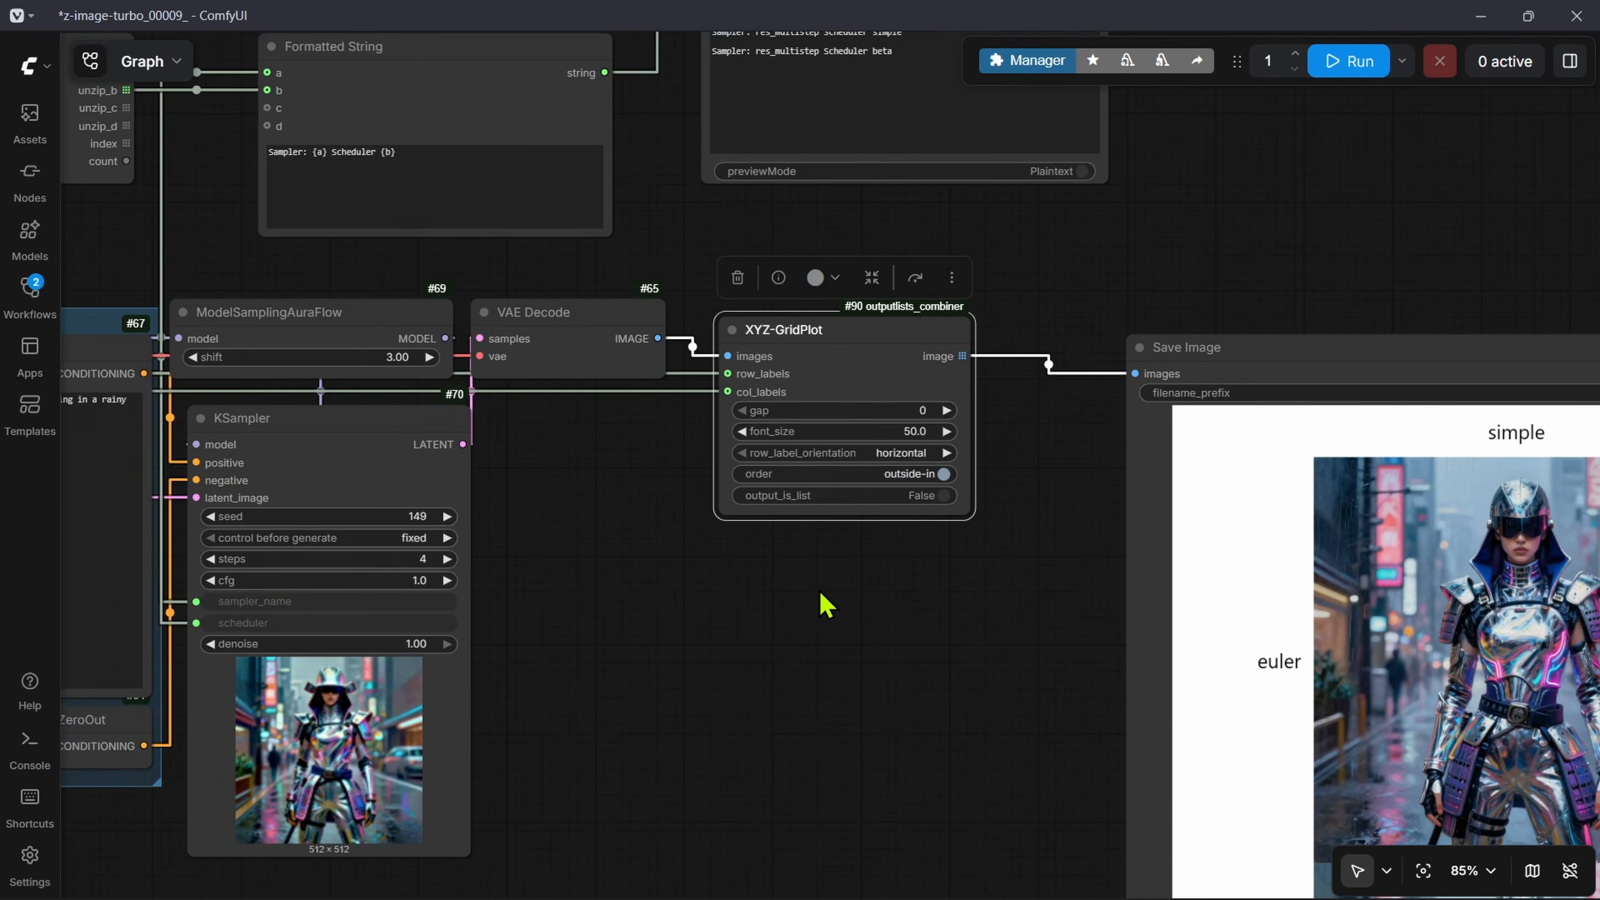
pyautogui.moveTo(992, 365); pyautogui.dragTo(875, 309)
pyautogui.scroll(-5, 982, 600)
pyautogui.moveTo(990, 791); pyautogui.dragTo(453, 477)
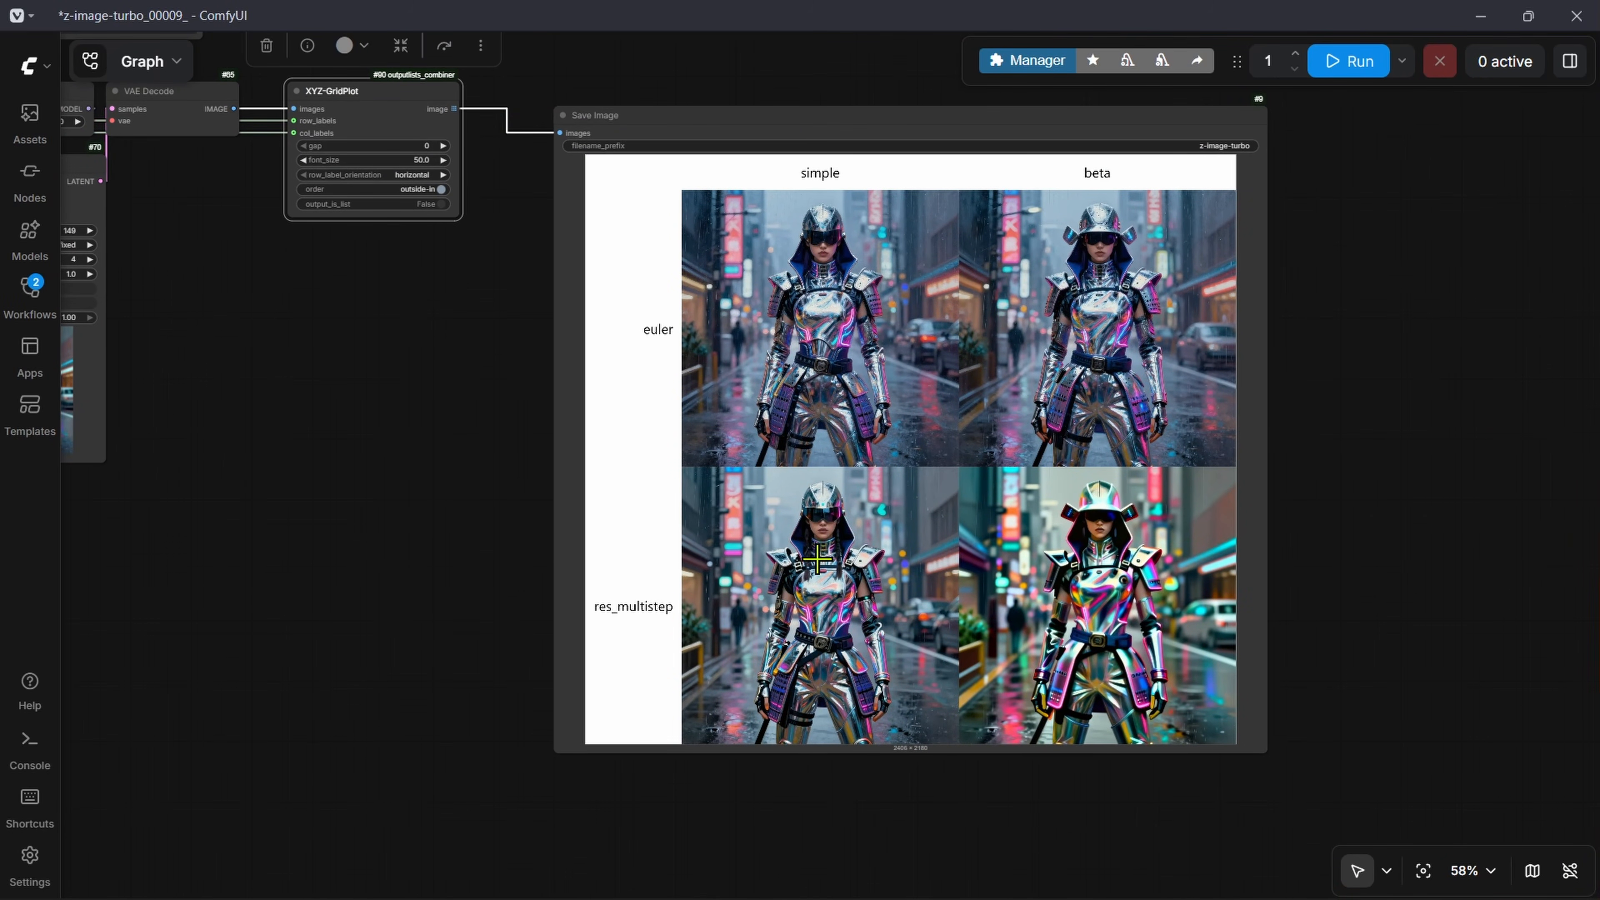
pyautogui.moveTo(398, 272); pyautogui.dragTo(643, 554)
pyautogui.scroll(6, 608, 423)
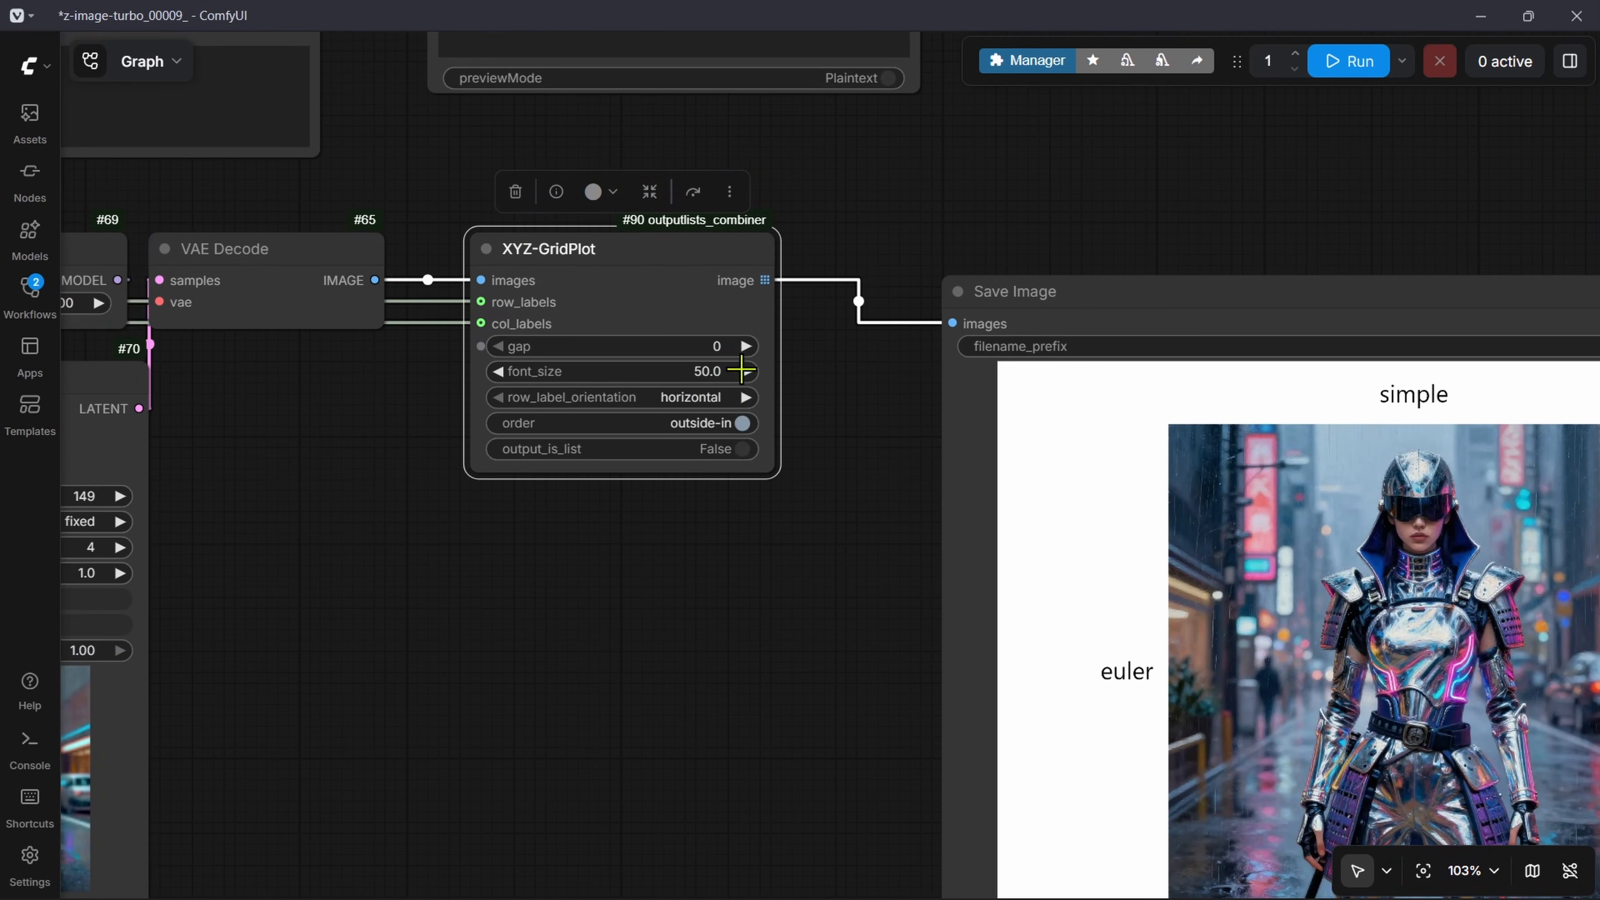
pyautogui.scroll(-9, 760, 556)
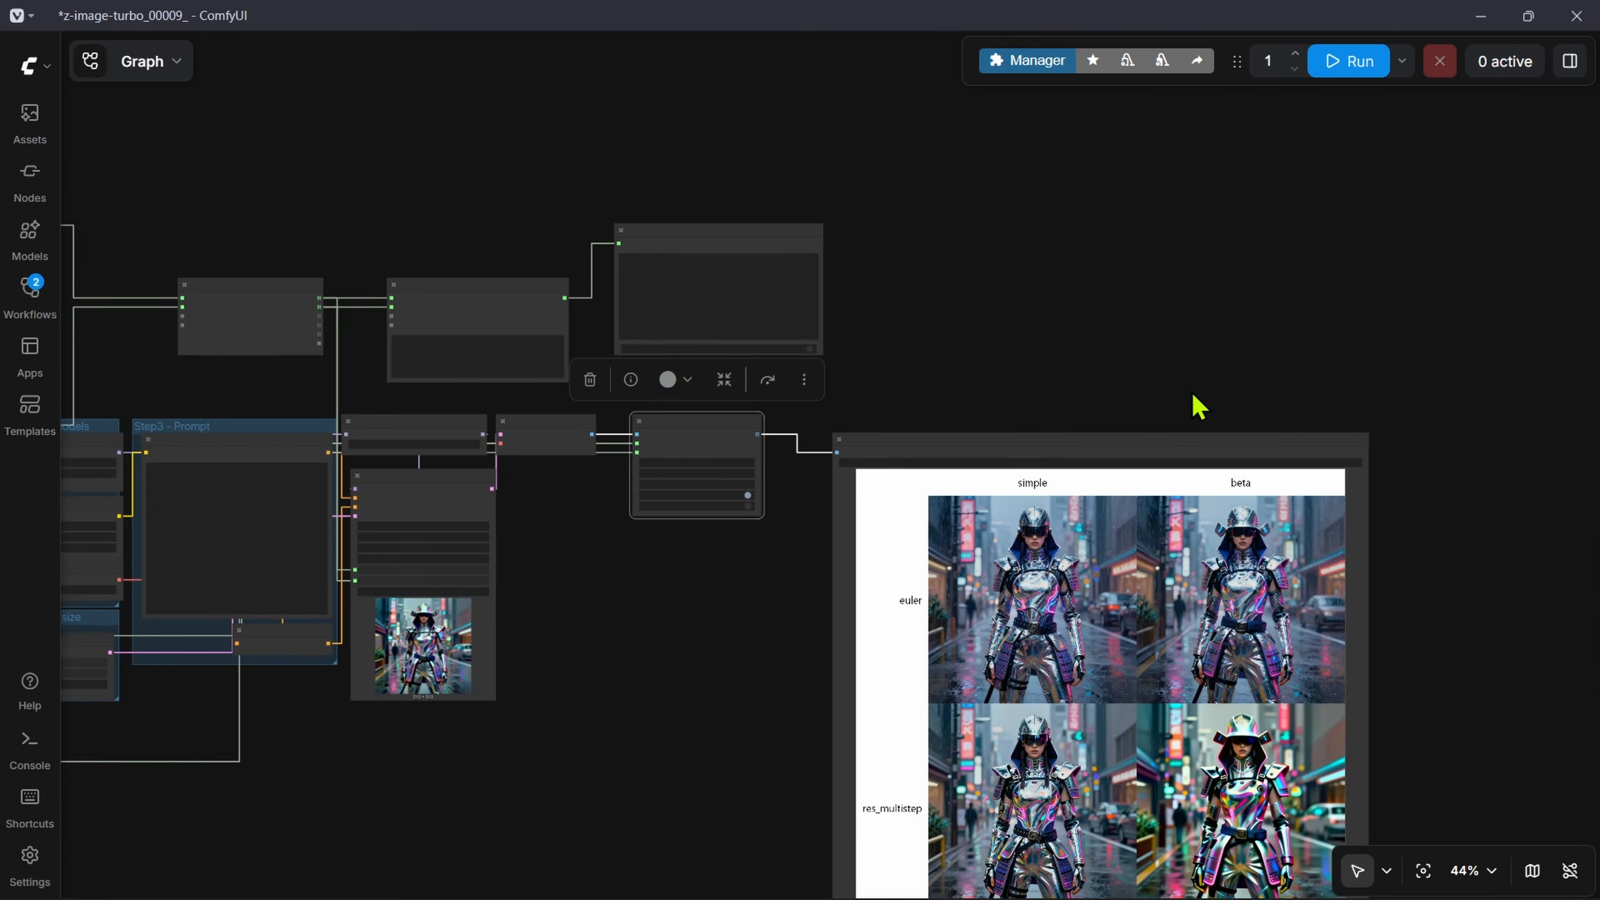
# Step: Delete the sampler/scheduler OutputLists Combinations node, the Formatted String node and both String OutputList nodes
pyautogui.moveTo(1105, 226); pyautogui.dragTo(1596, 221)
pyautogui.moveTo(493, 357); pyautogui.dragTo(638, 366)
pyautogui.scroll(6, 639, 367)
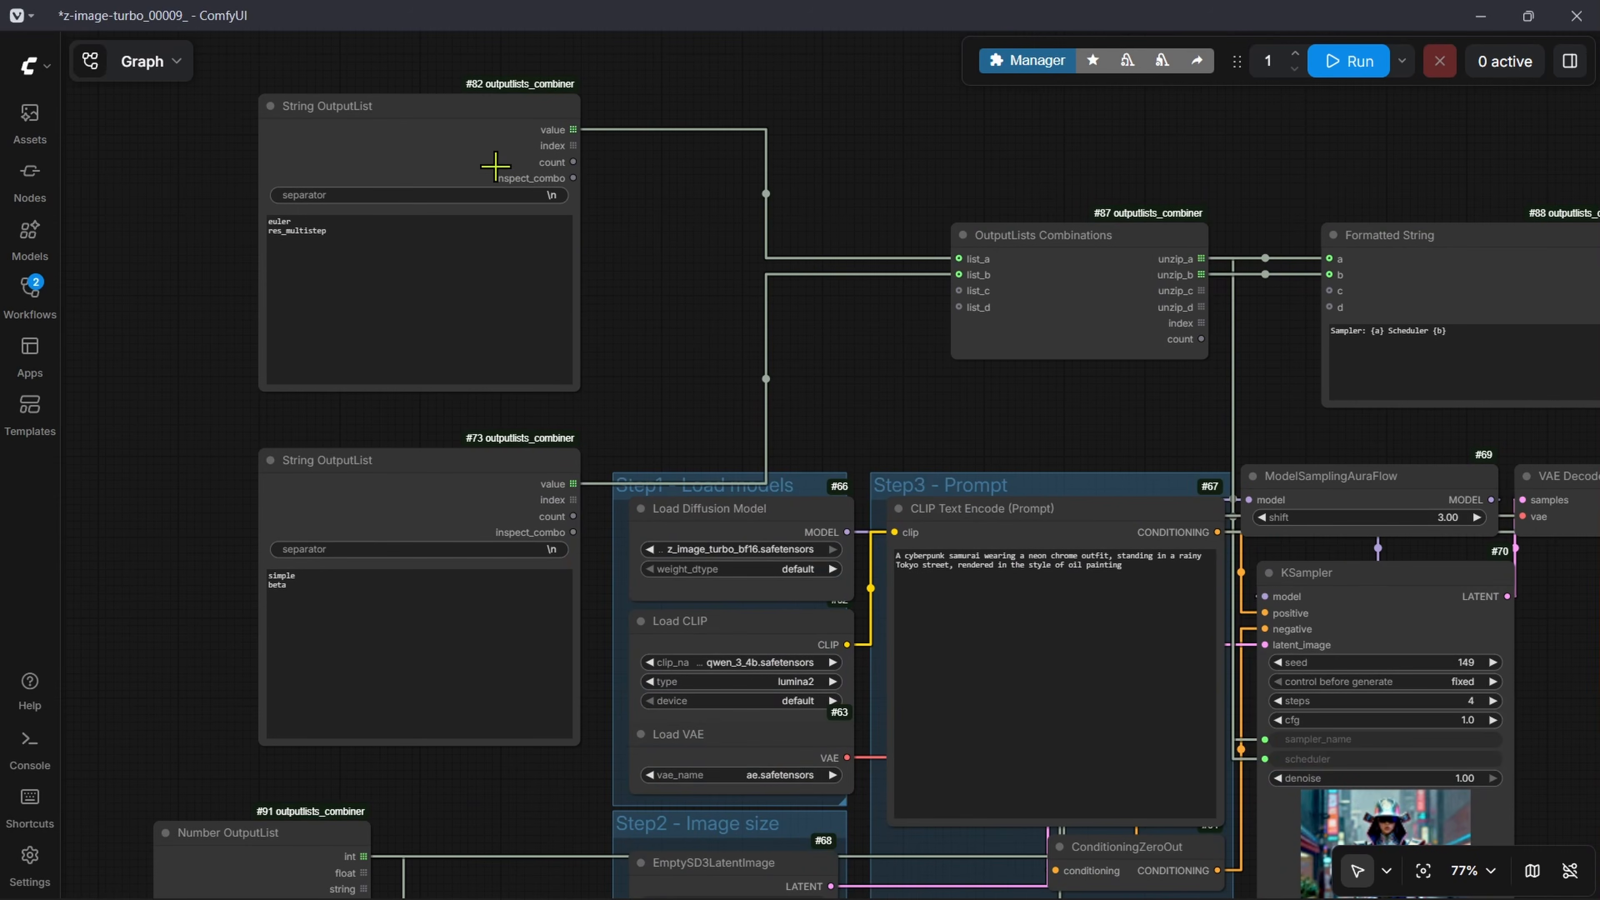
pyautogui.moveTo(489, 144); pyautogui.dragTo(456, 142)
pyautogui.moveTo(447, 482); pyautogui.dragTo(400, 449)
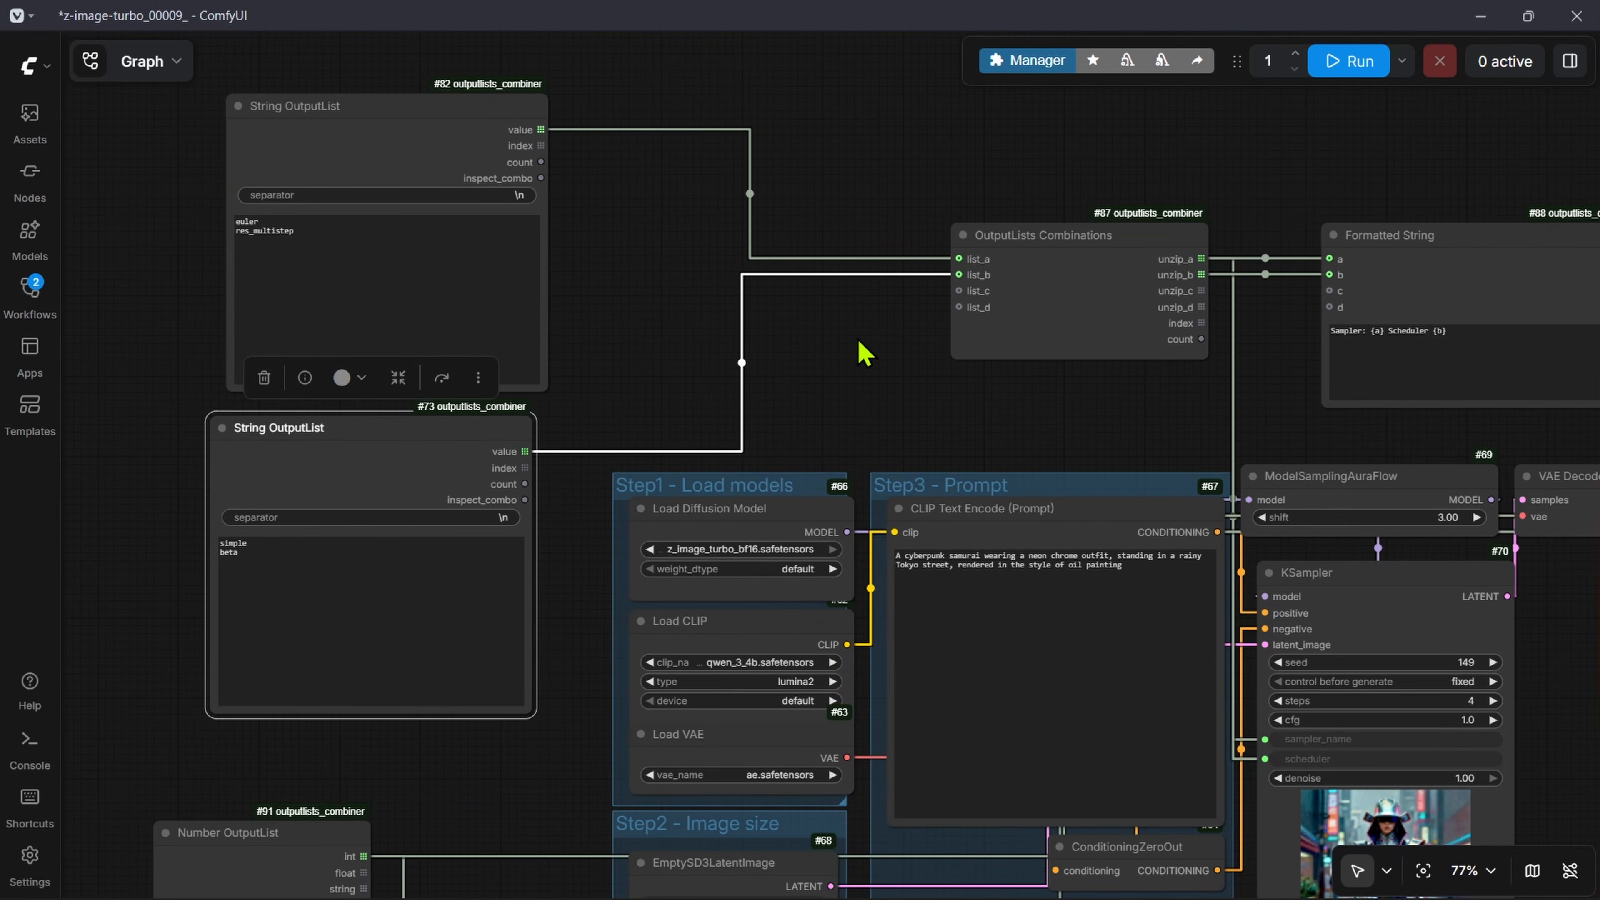
pyautogui.click(1058, 252)
pyautogui.press('Delete')
pyautogui.click(1489, 257)
pyautogui.press('Delete')
pyautogui.click(390, 123)
pyautogui.press('Delete')
pyautogui.click(361, 443)
pyautogui.press('Delete')
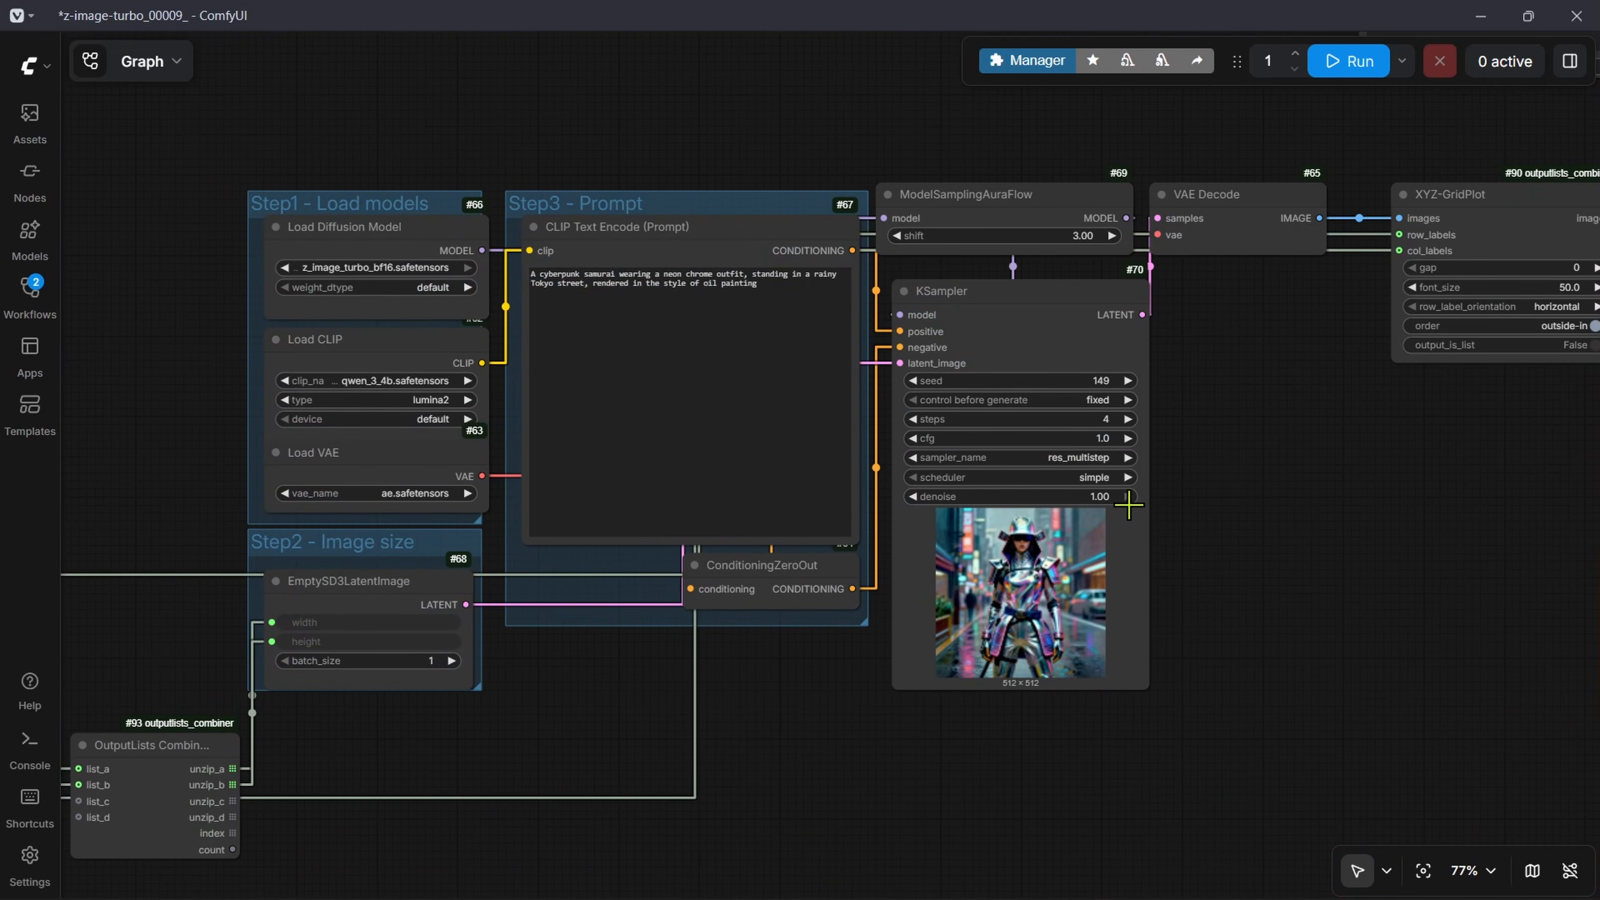
# Step: Add two Preview as Text nodes and connect them to unzip_a and unzip_b of the remaining OutputLists Combinations node
pyautogui.scroll(-6, 1128, 504)
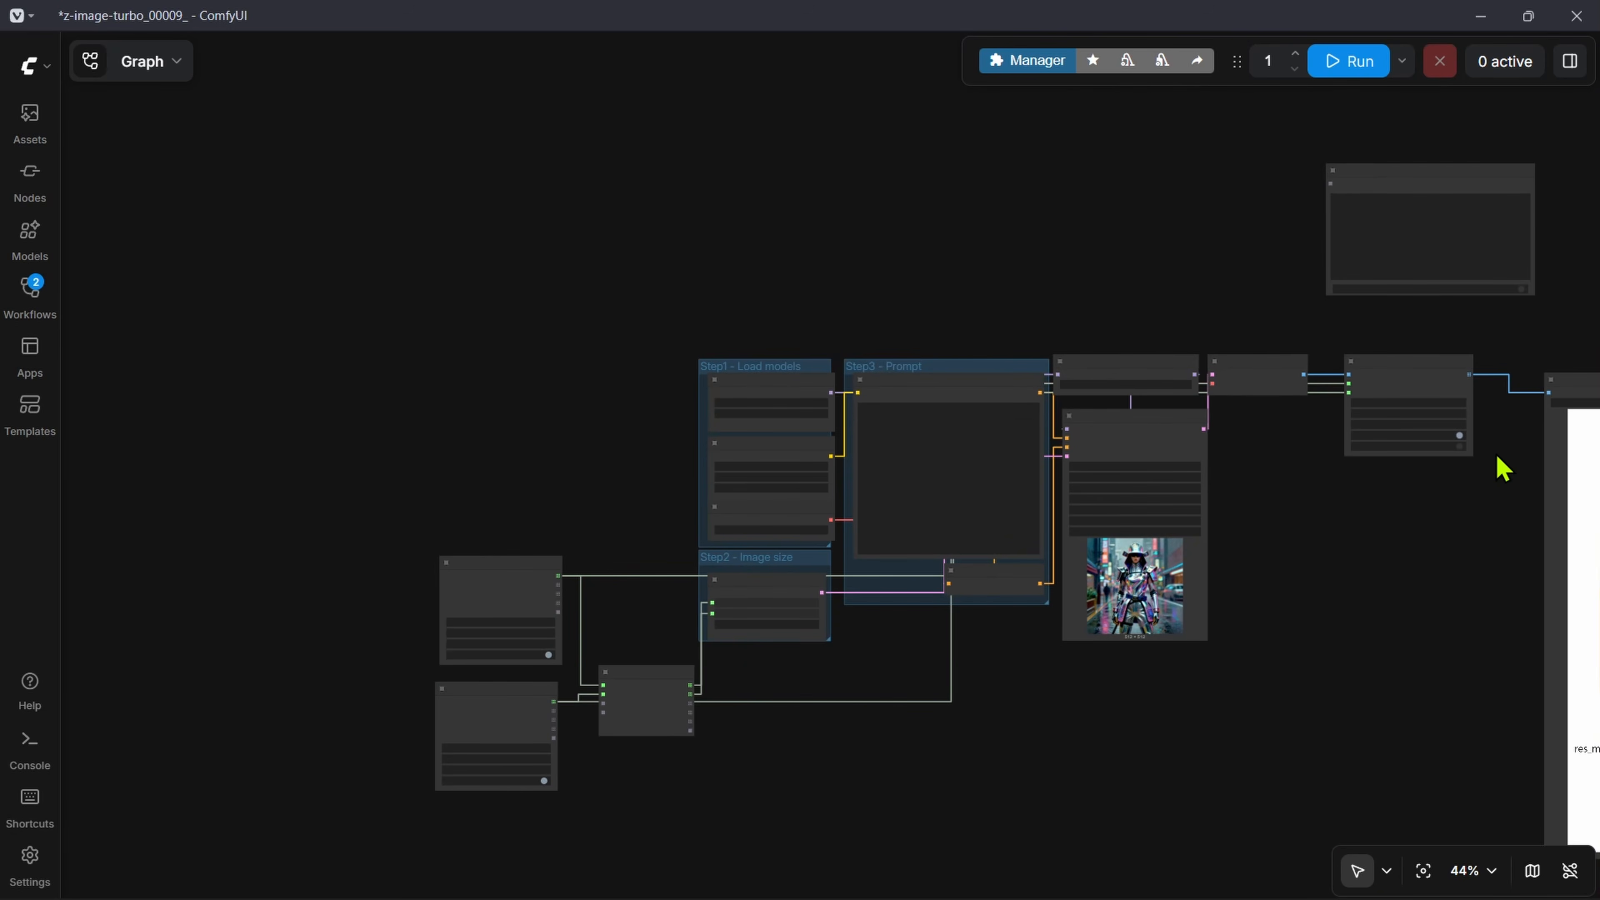
pyautogui.scroll(5, 1010, 428)
pyautogui.doubleClick(845, 508)
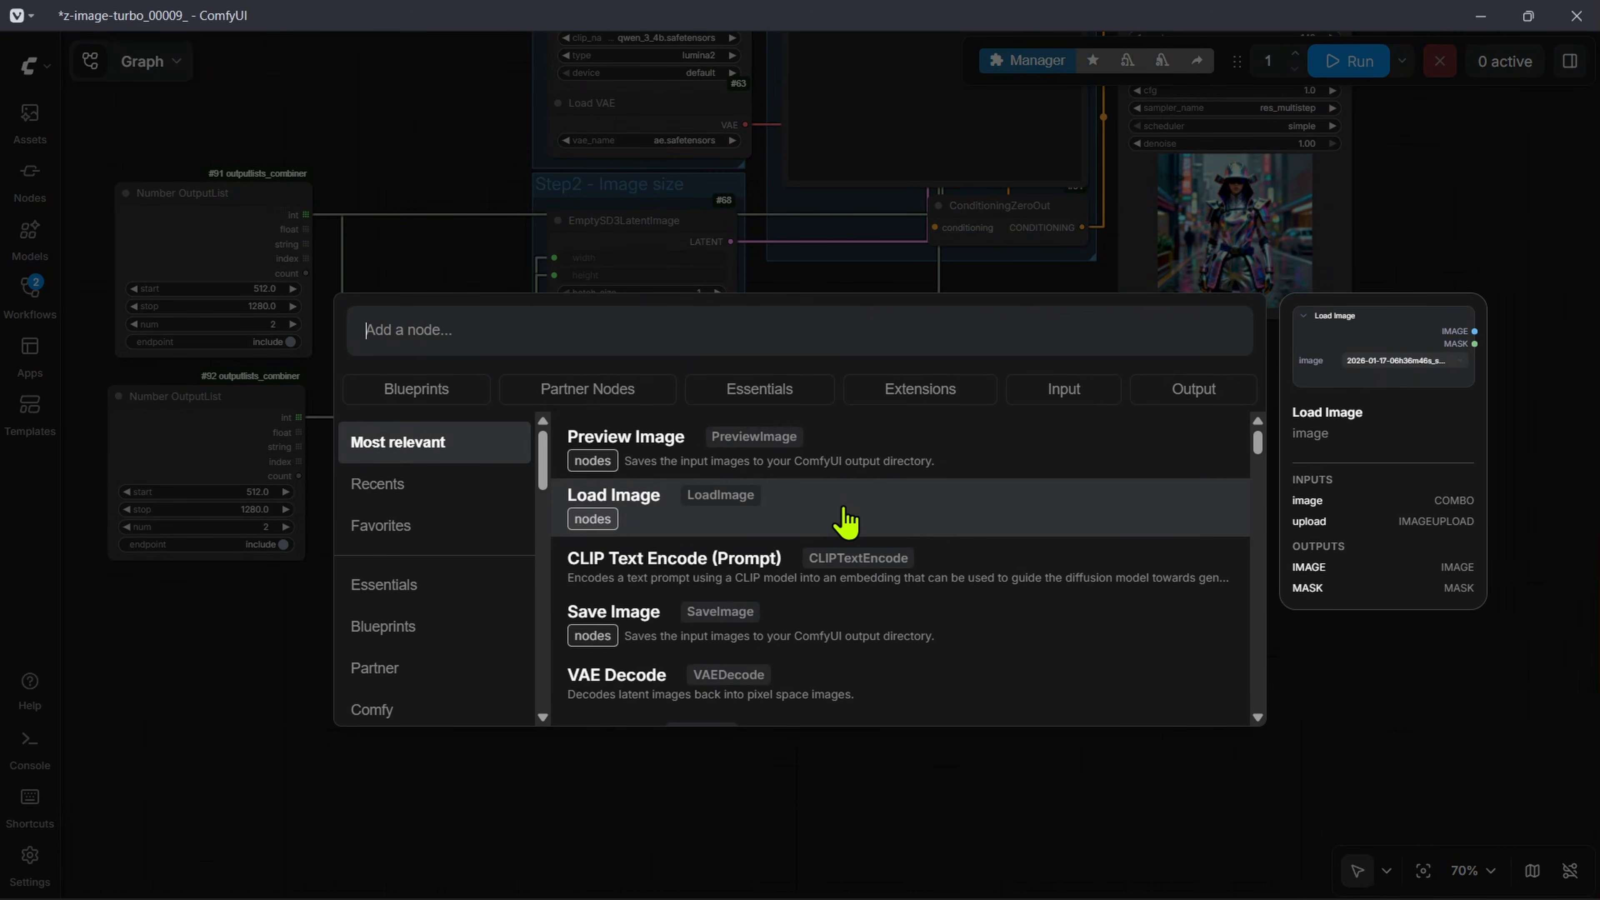
pyautogui.write('previe')
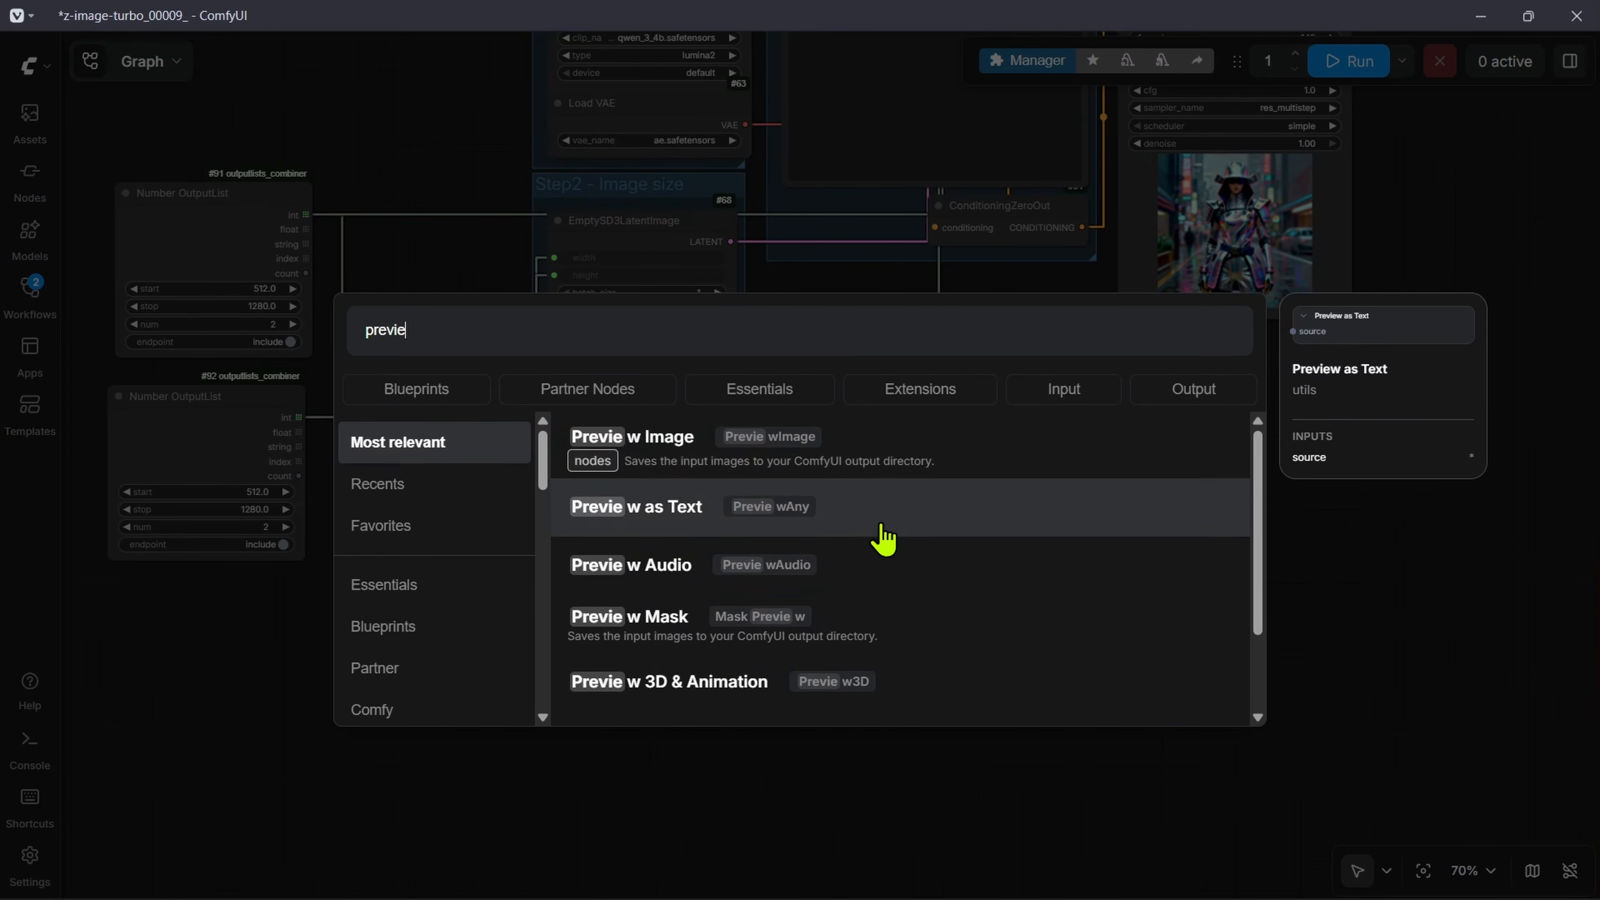
pyautogui.click(847, 514)
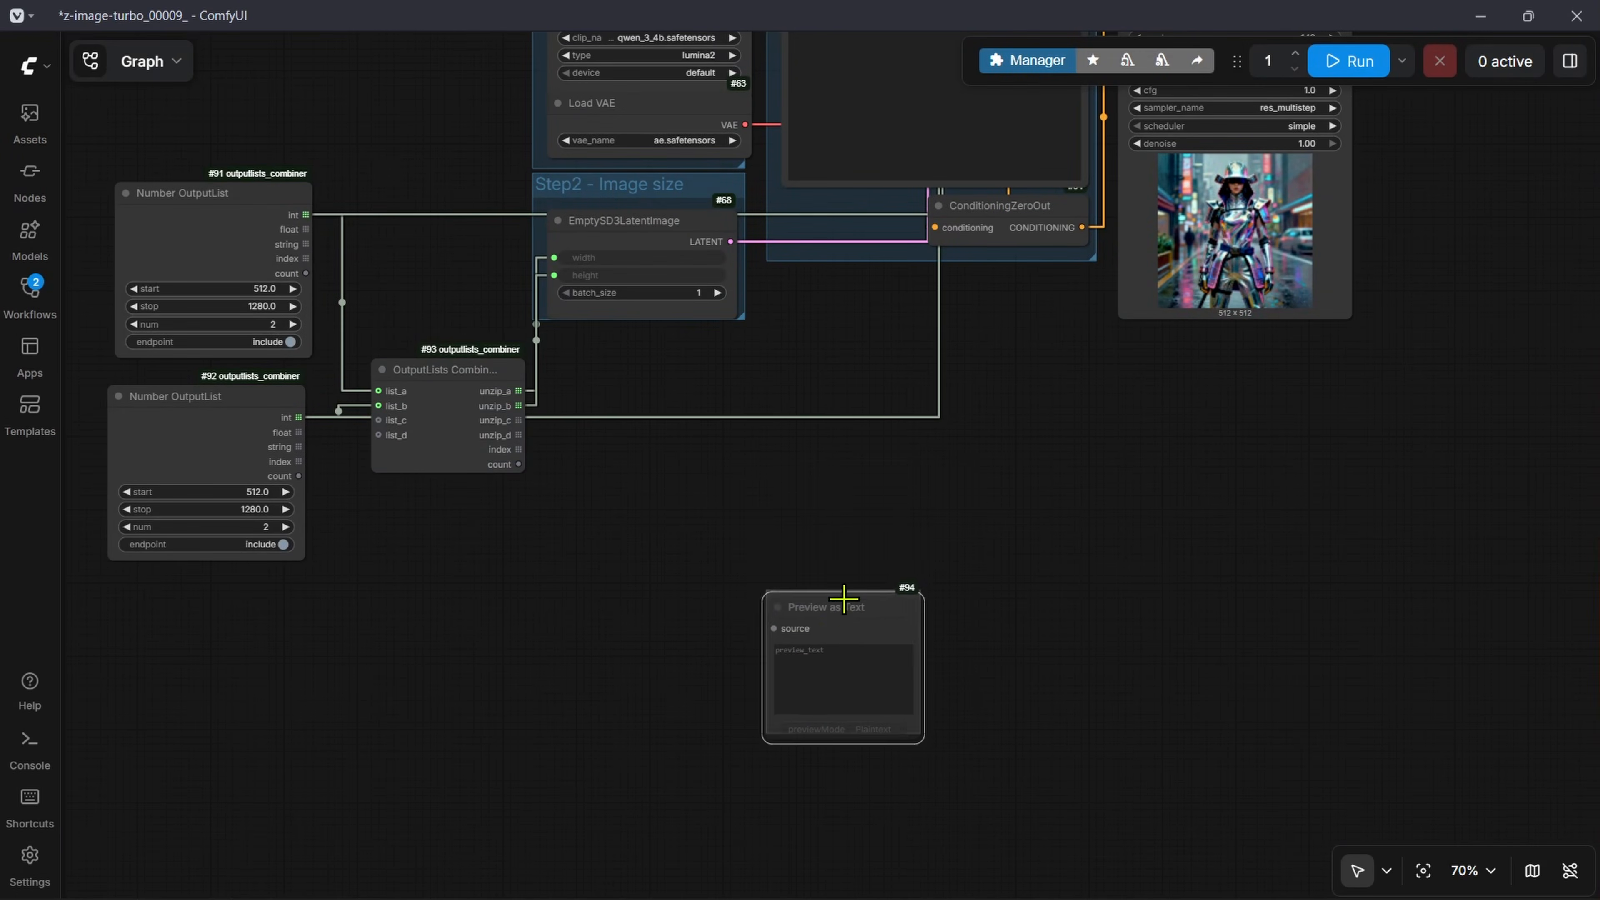
pyautogui.scroll(6, 807, 516)
pyautogui.moveTo(807, 517); pyautogui.dragTo(858, 509)
pyautogui.moveTo(888, 425); pyautogui.dragTo(738, 271)
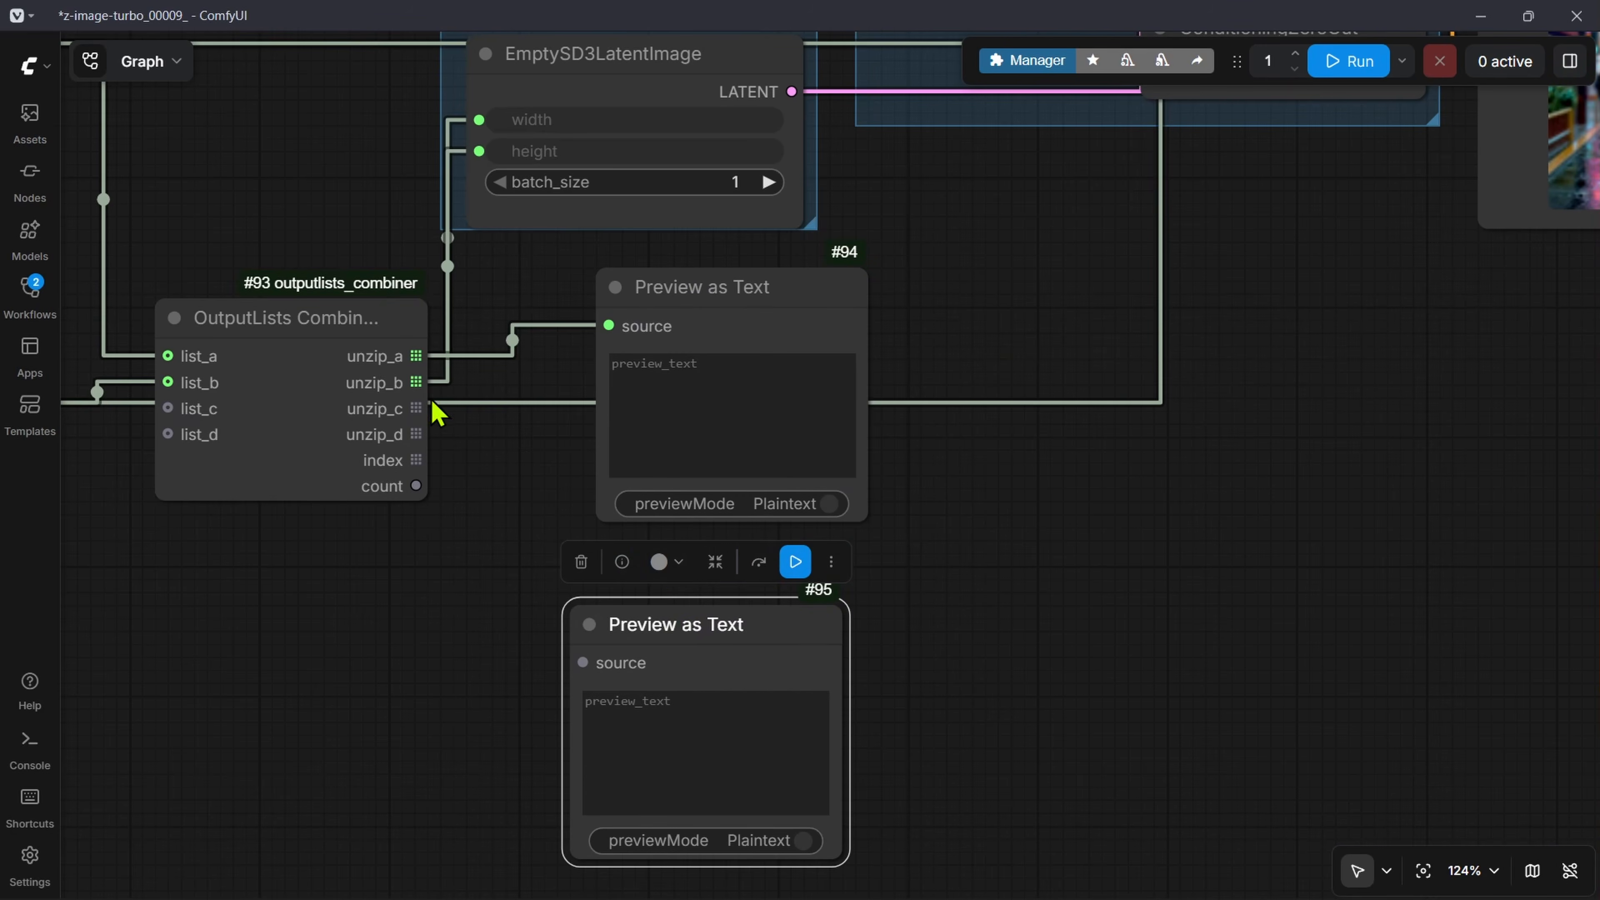
pyautogui.moveTo(416, 383); pyautogui.dragTo(666, 588)
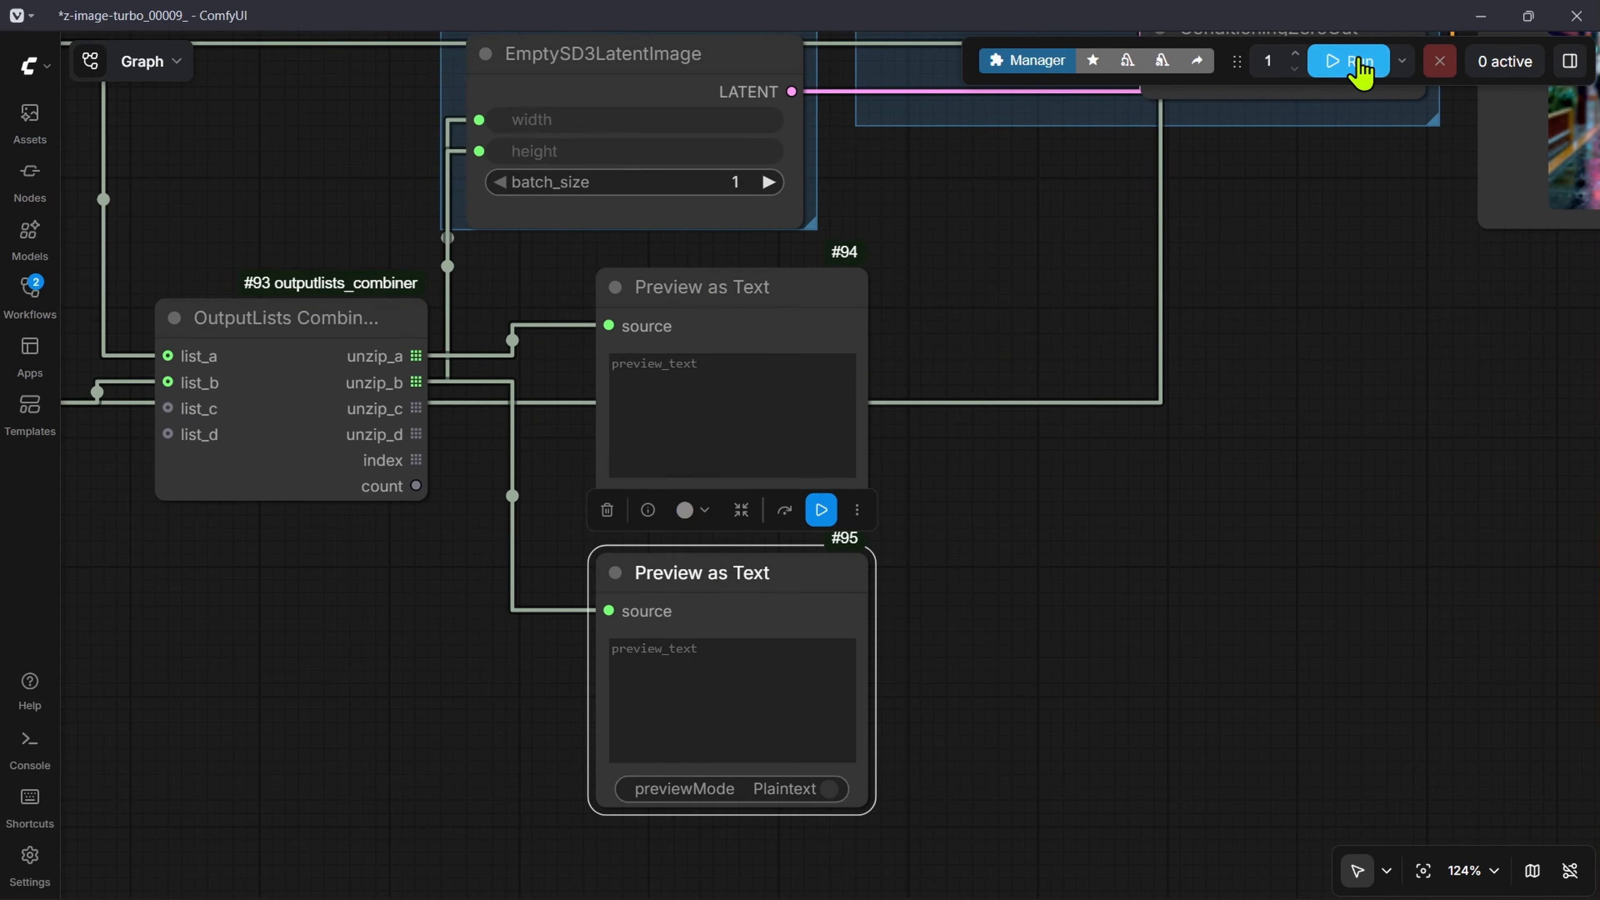
# Step: Run the workflow and check the size lists in the two new Preview as Text nodes
pyautogui.click(1348, 60)
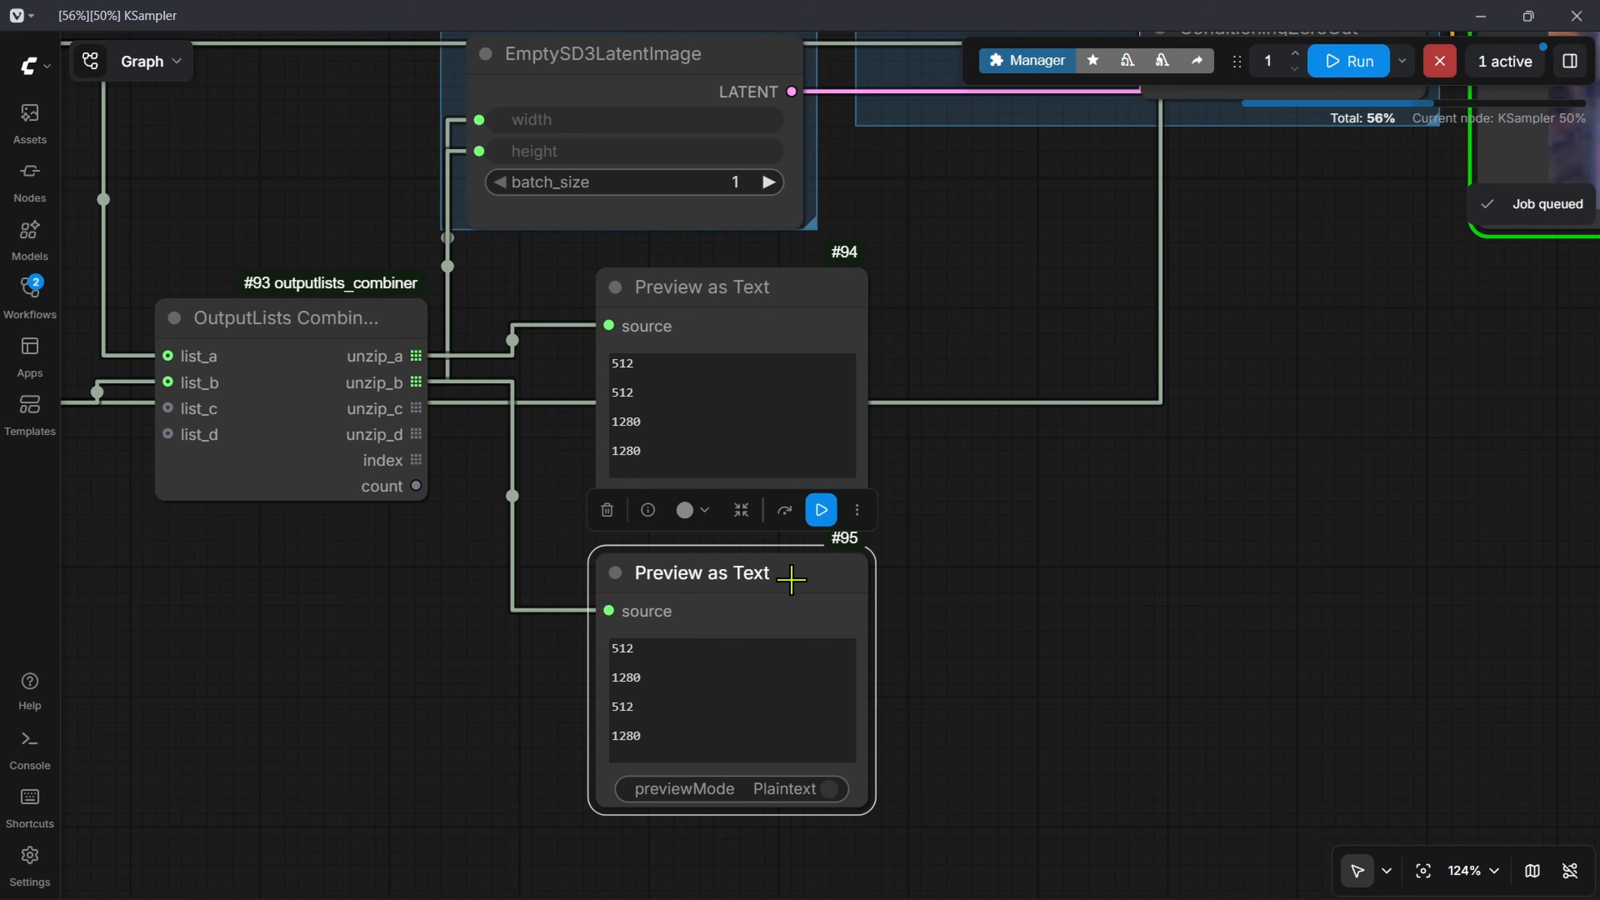
pyautogui.click(678, 379)
pyautogui.moveTo(649, 392); pyautogui.dragTo(597, 351)
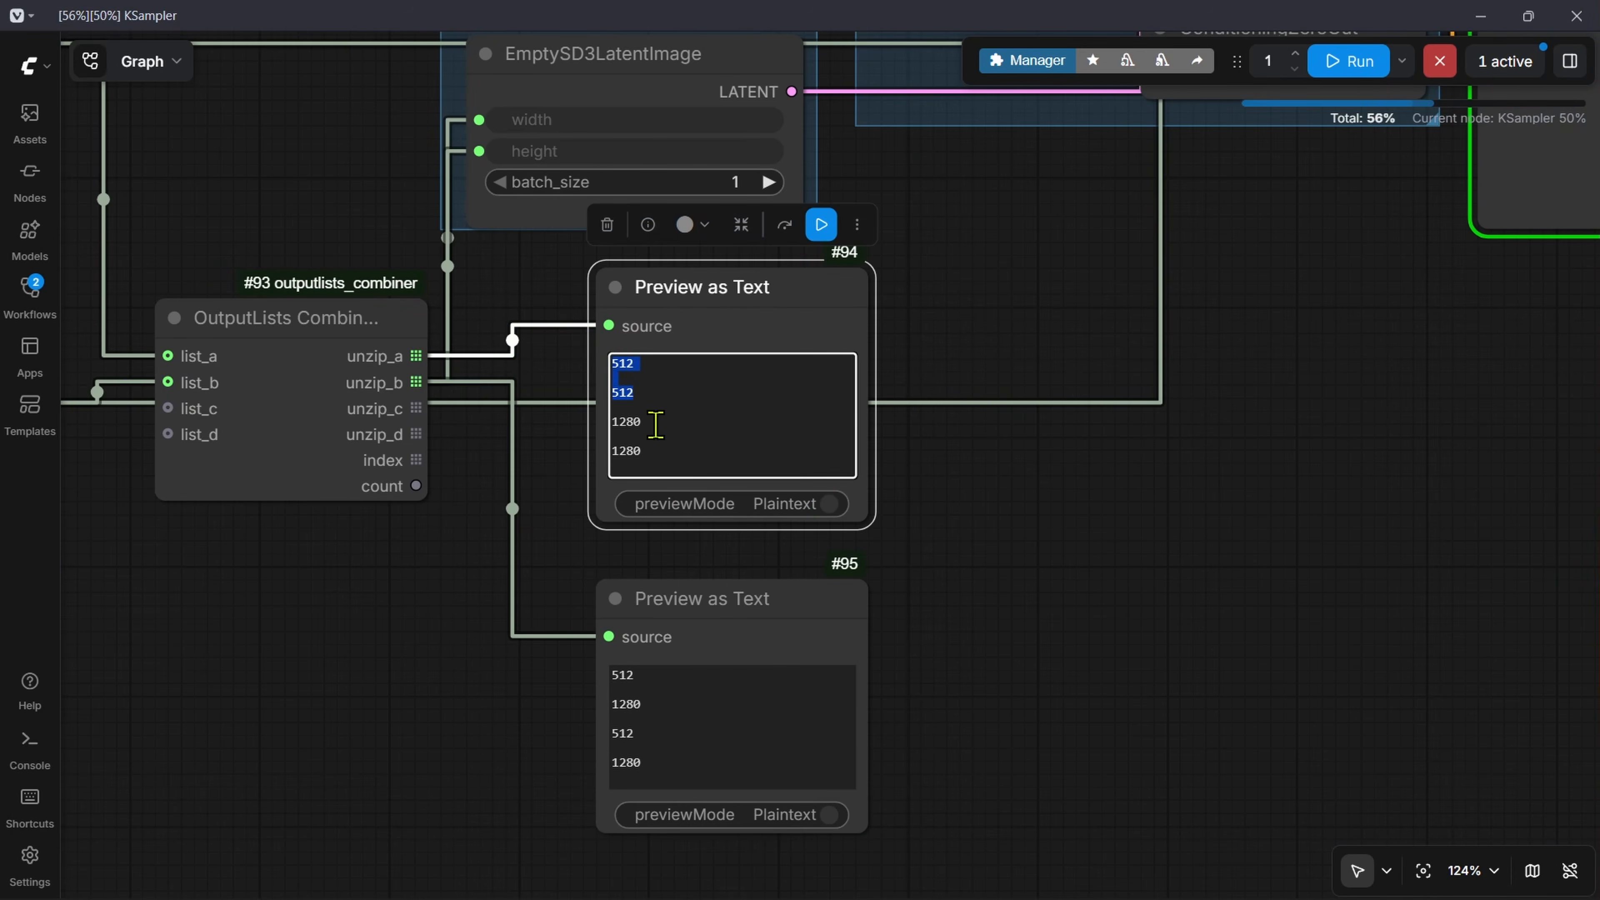
pyautogui.moveTo(471, 453); pyautogui.dragTo(575, 472)
pyautogui.moveTo(756, 469); pyautogui.dragTo(672, 453)
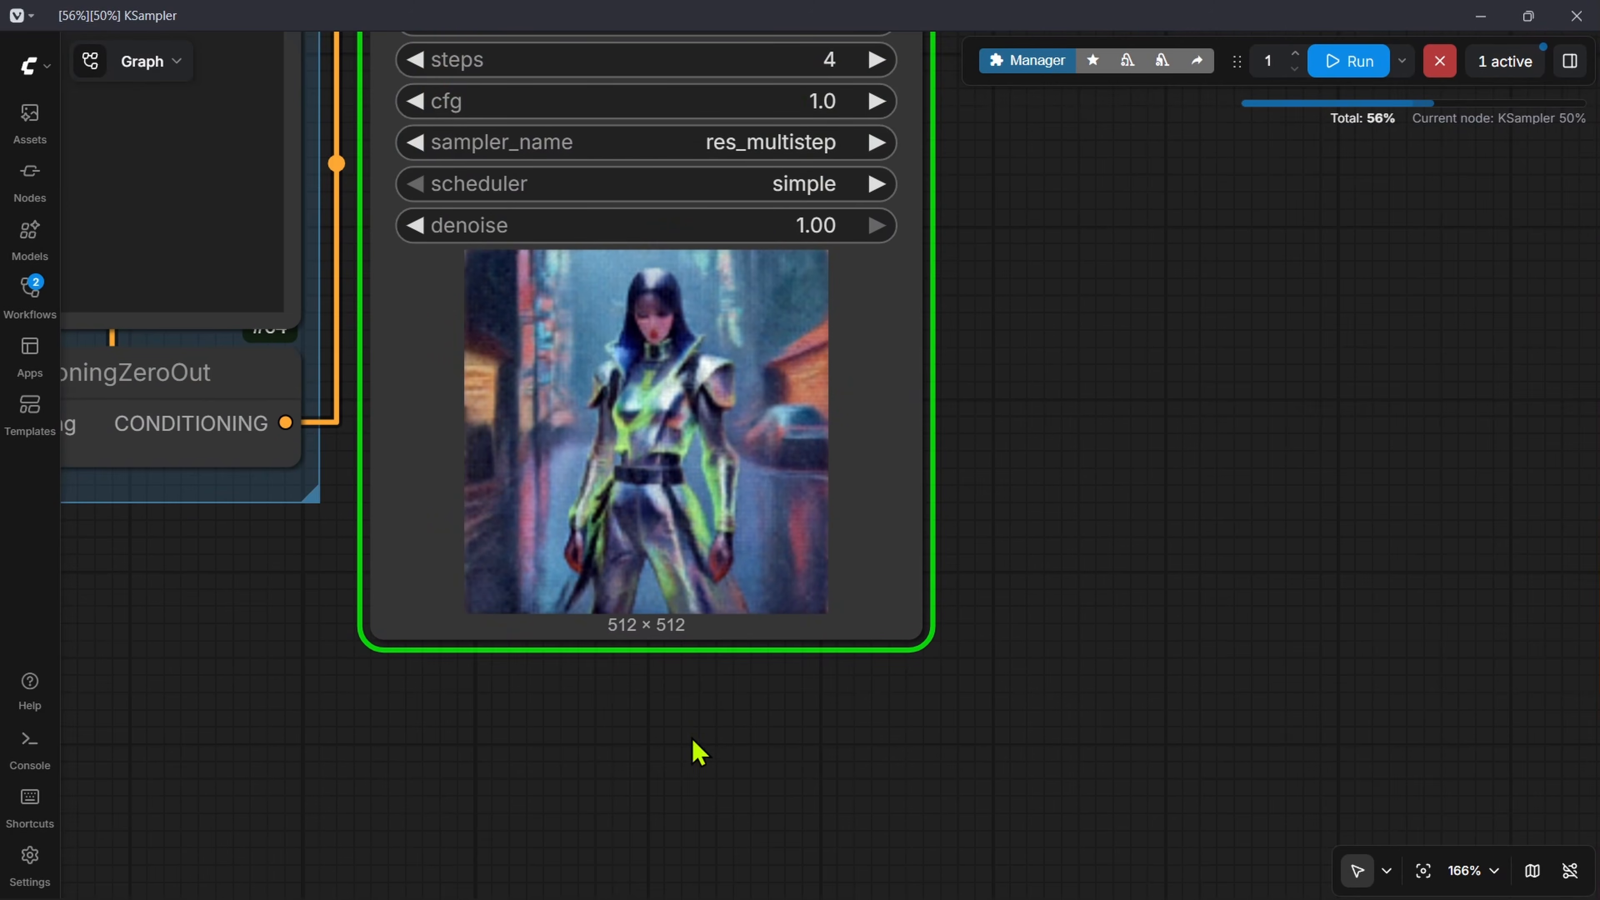
# Step: Follow the KSampler generation and examine the finished image-size grid in the Save Image node
pyautogui.scroll(-9, 1153, 528)
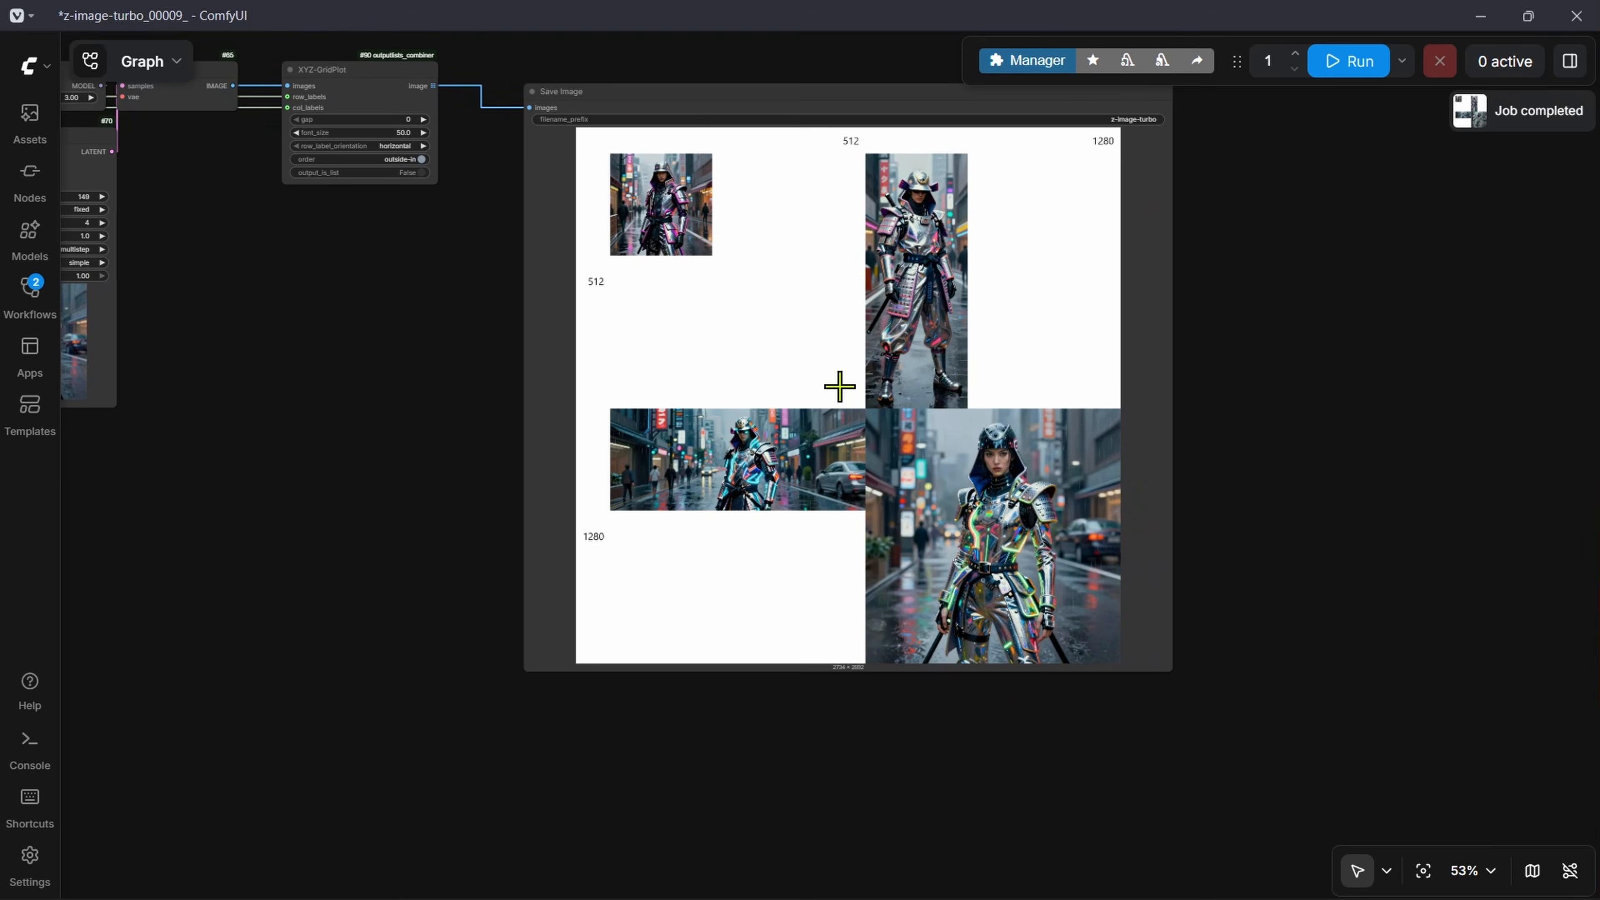
pyautogui.scroll(5, 839, 385)
pyautogui.moveTo(954, 369); pyautogui.dragTo(947, 391)
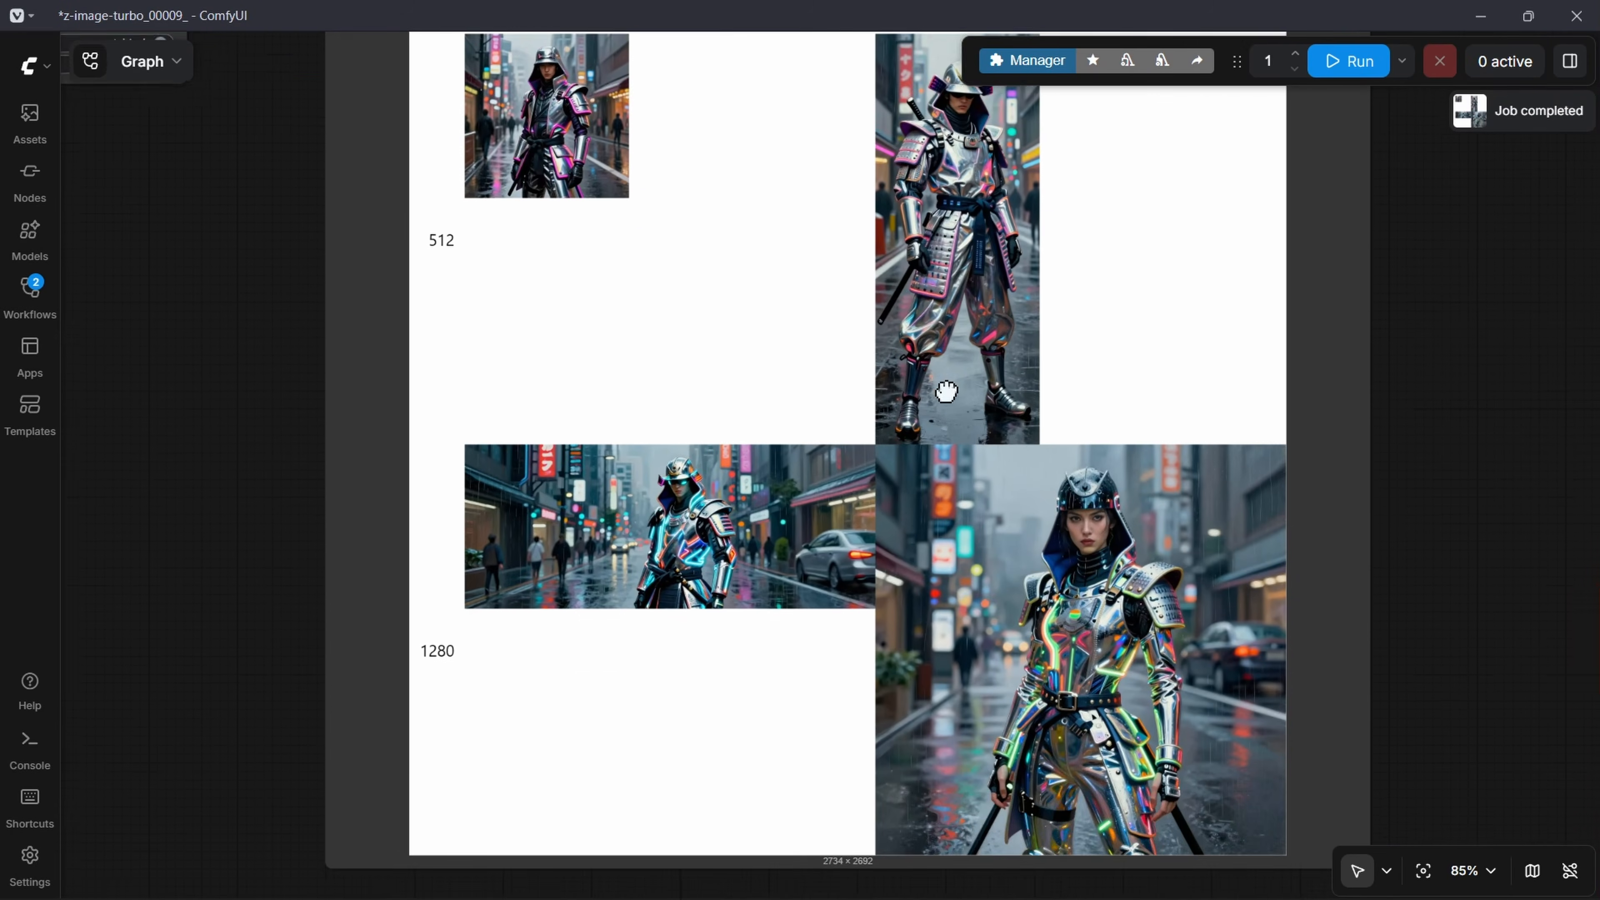
pyautogui.scroll(-3, 946, 391)
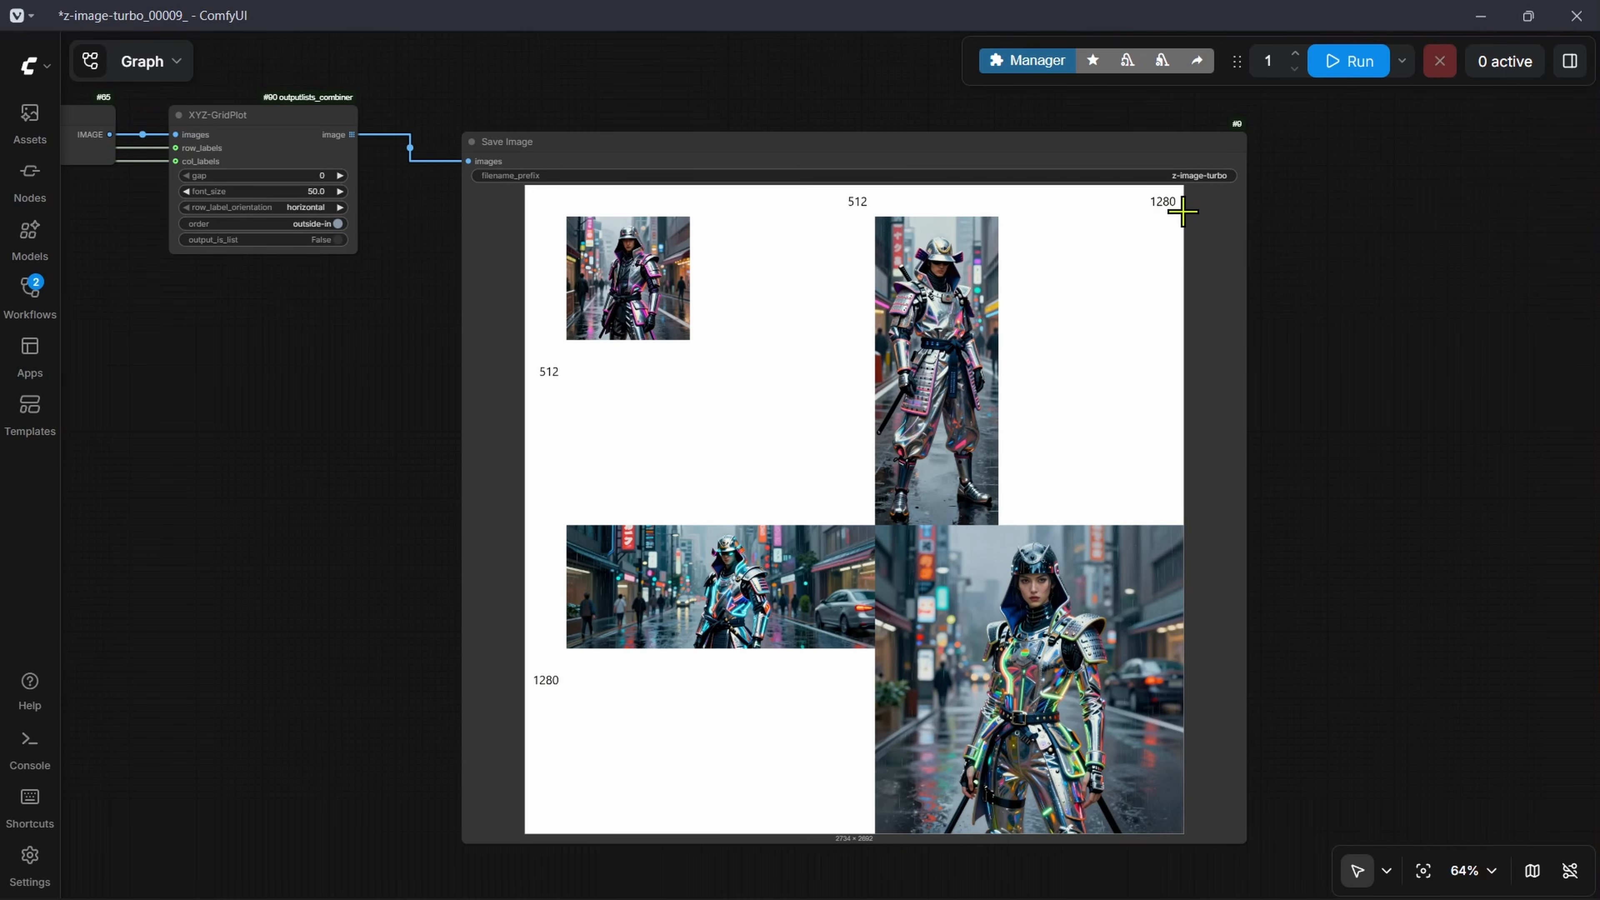
pyautogui.scroll(-1, 955, 737)
pyautogui.moveTo(555, 440); pyautogui.dragTo(573, 443)
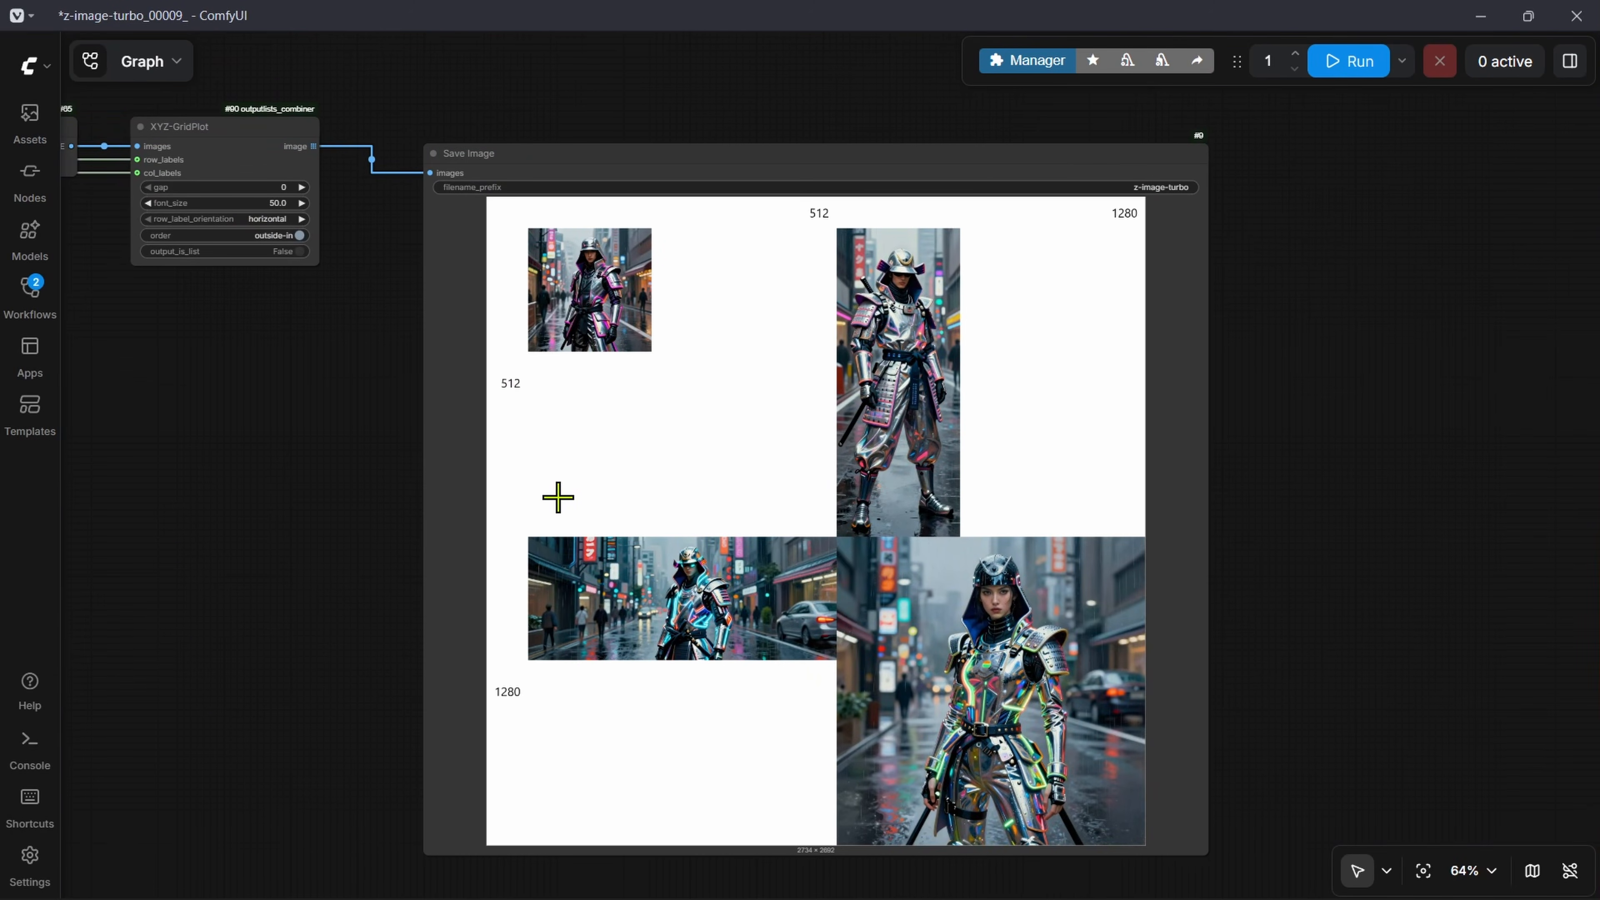
# Step: Review the size-list nodes, the KSampler settings and their connections through the workflow
pyautogui.scroll(-1, 556, 497)
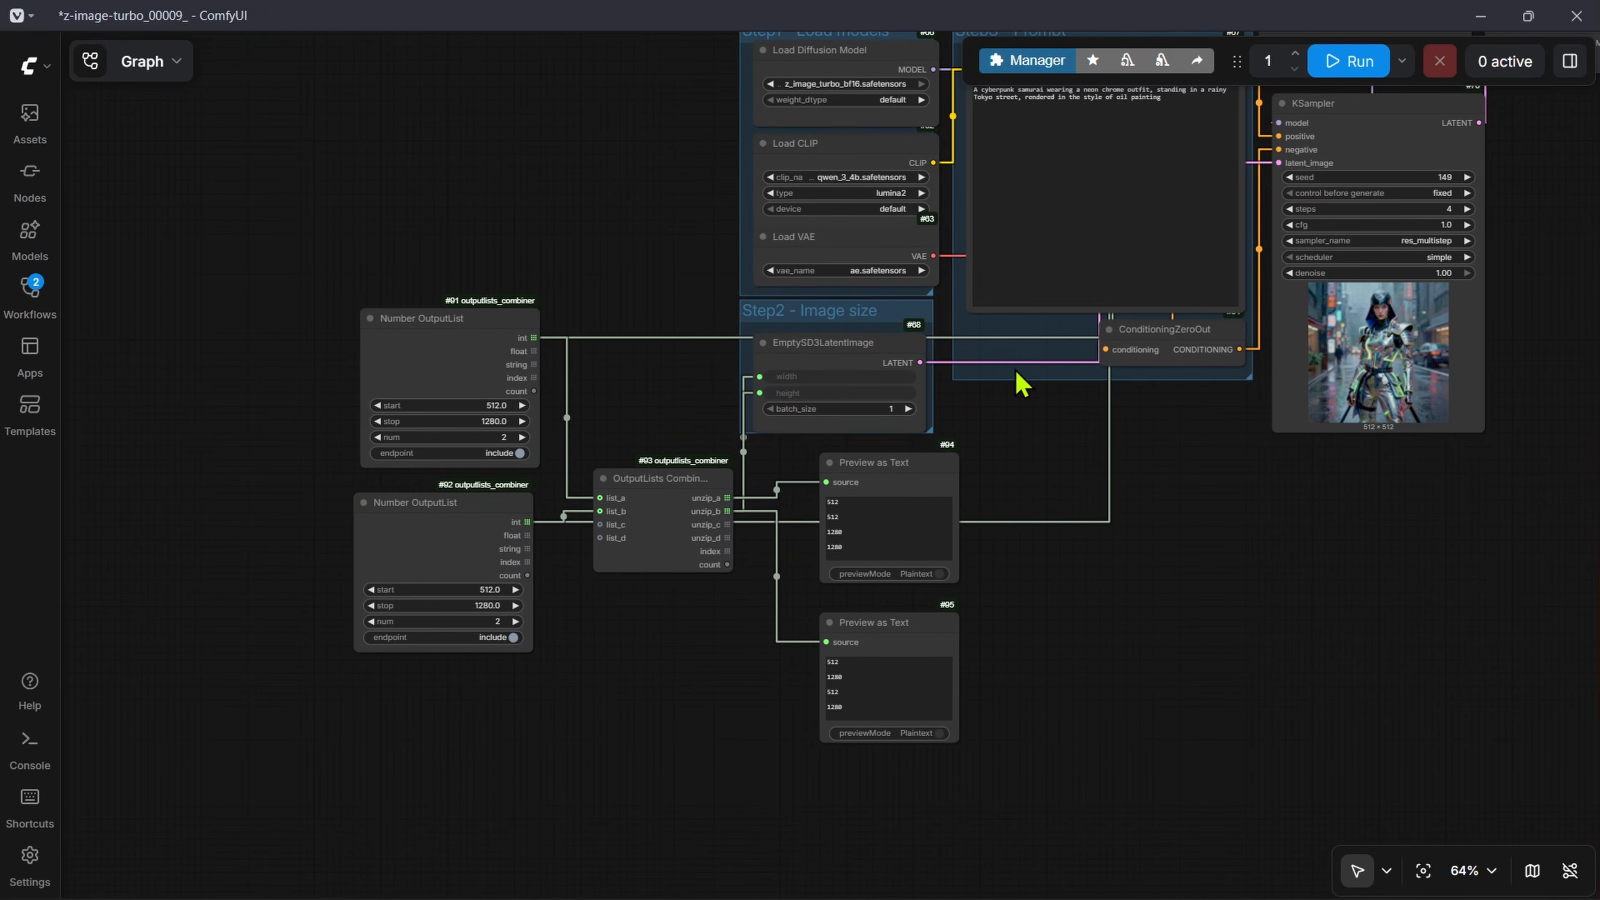
pyautogui.scroll(5, 1342, 477)
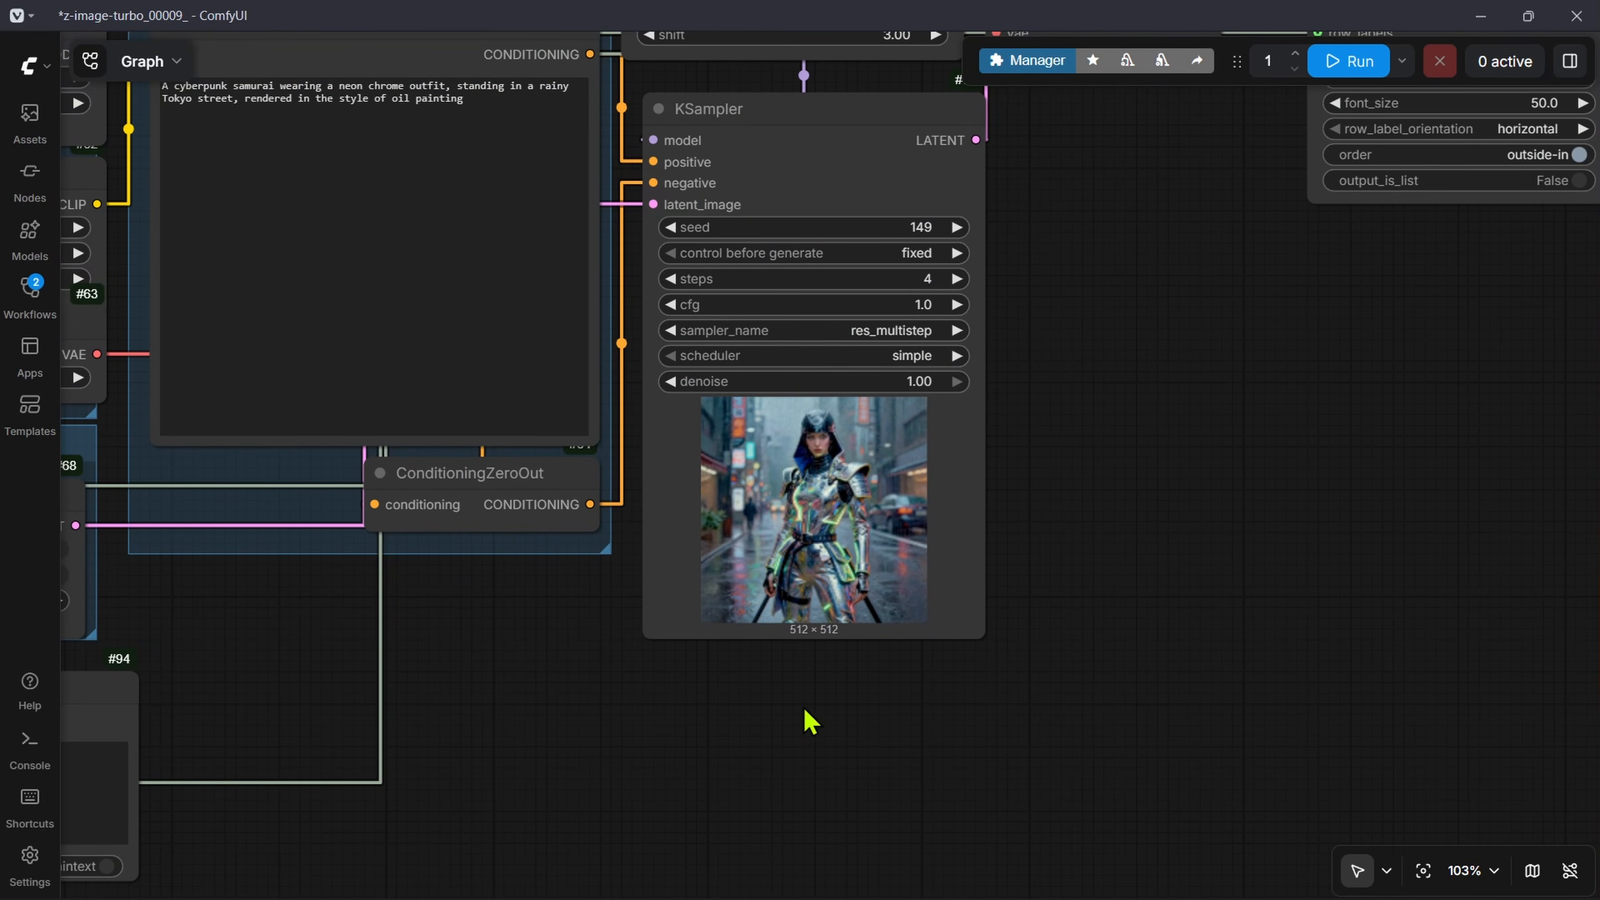
pyautogui.scroll(5, 875, 290)
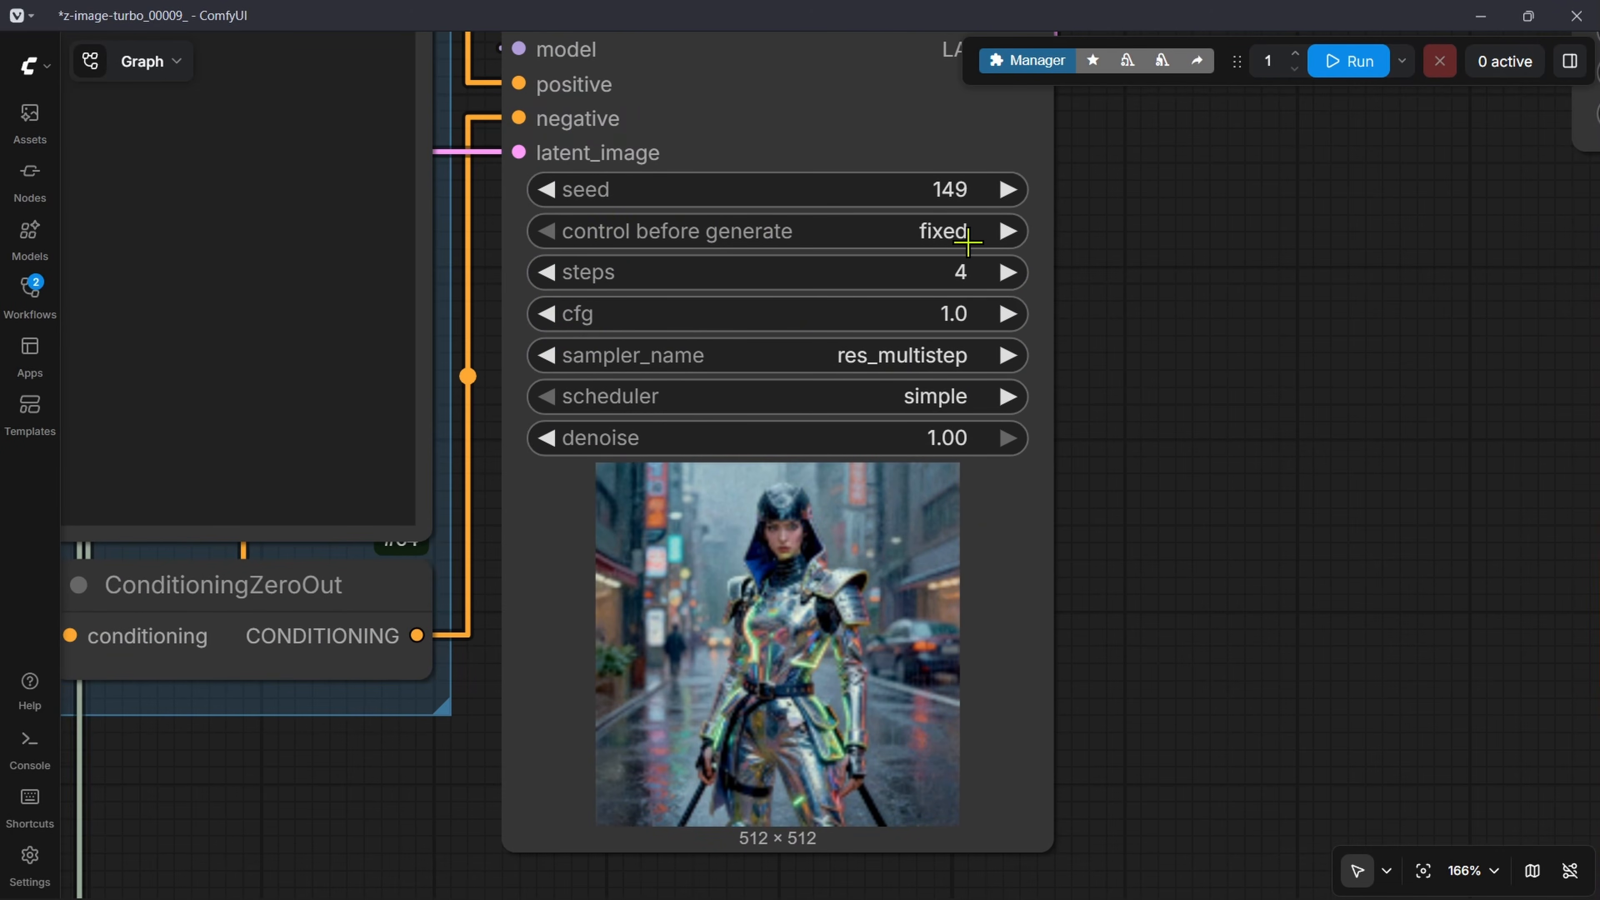
pyautogui.scroll(-8, 649, 619)
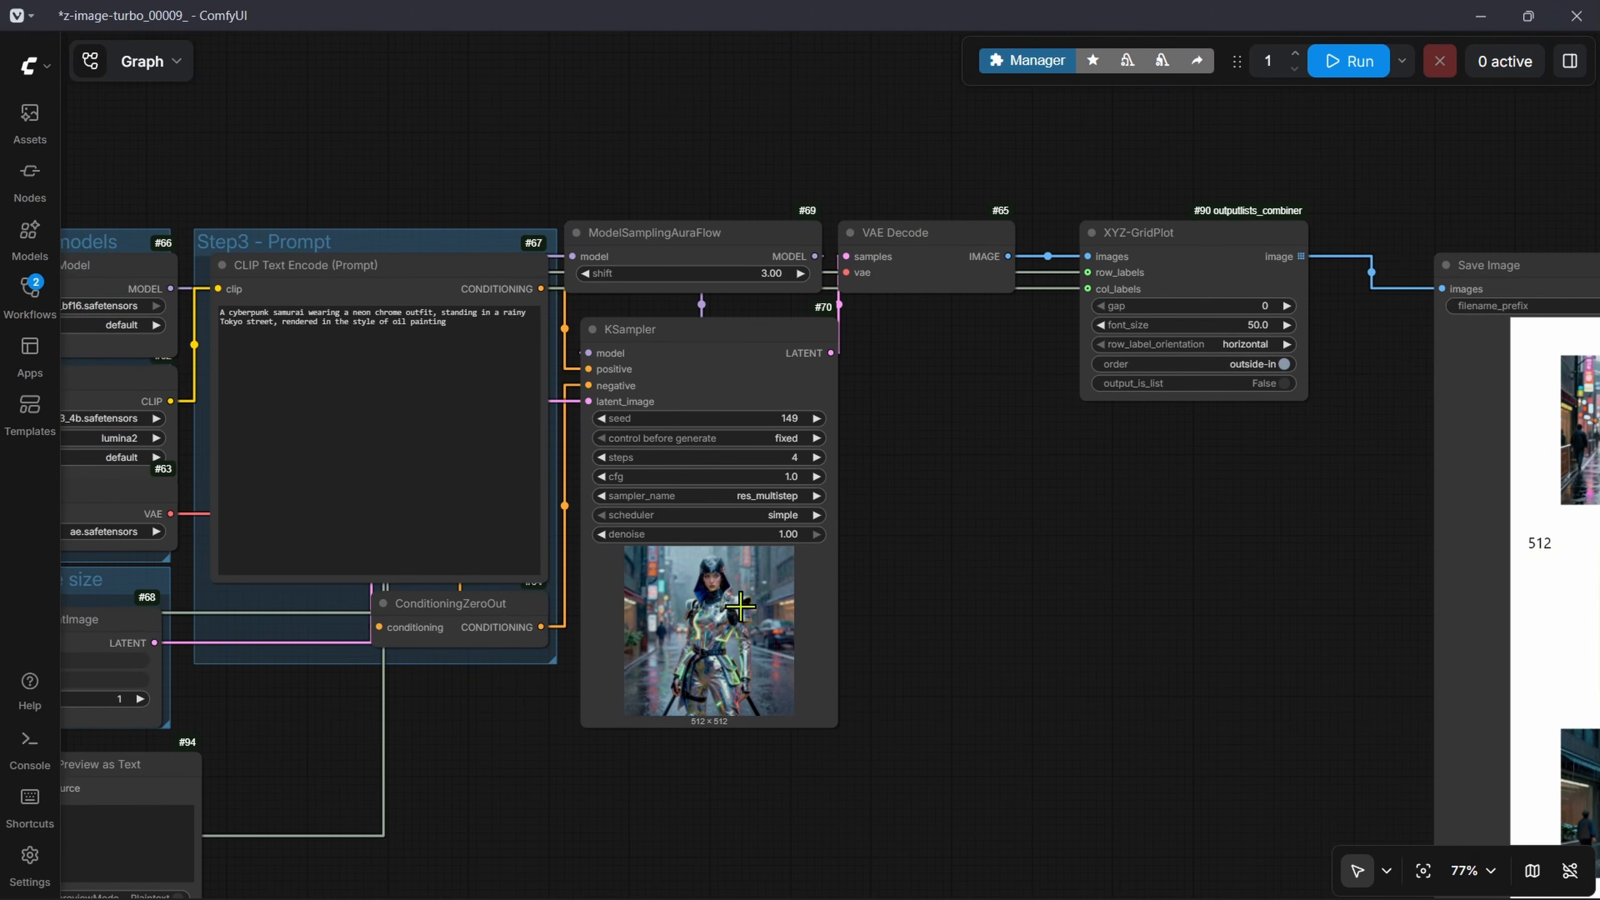
pyautogui.moveTo(350, 558); pyautogui.dragTo(675, 546)
pyautogui.scroll(4, 869, 320)
pyautogui.moveTo(1025, 168); pyautogui.dragTo(845, 320)
pyautogui.scroll(1, 844, 320)
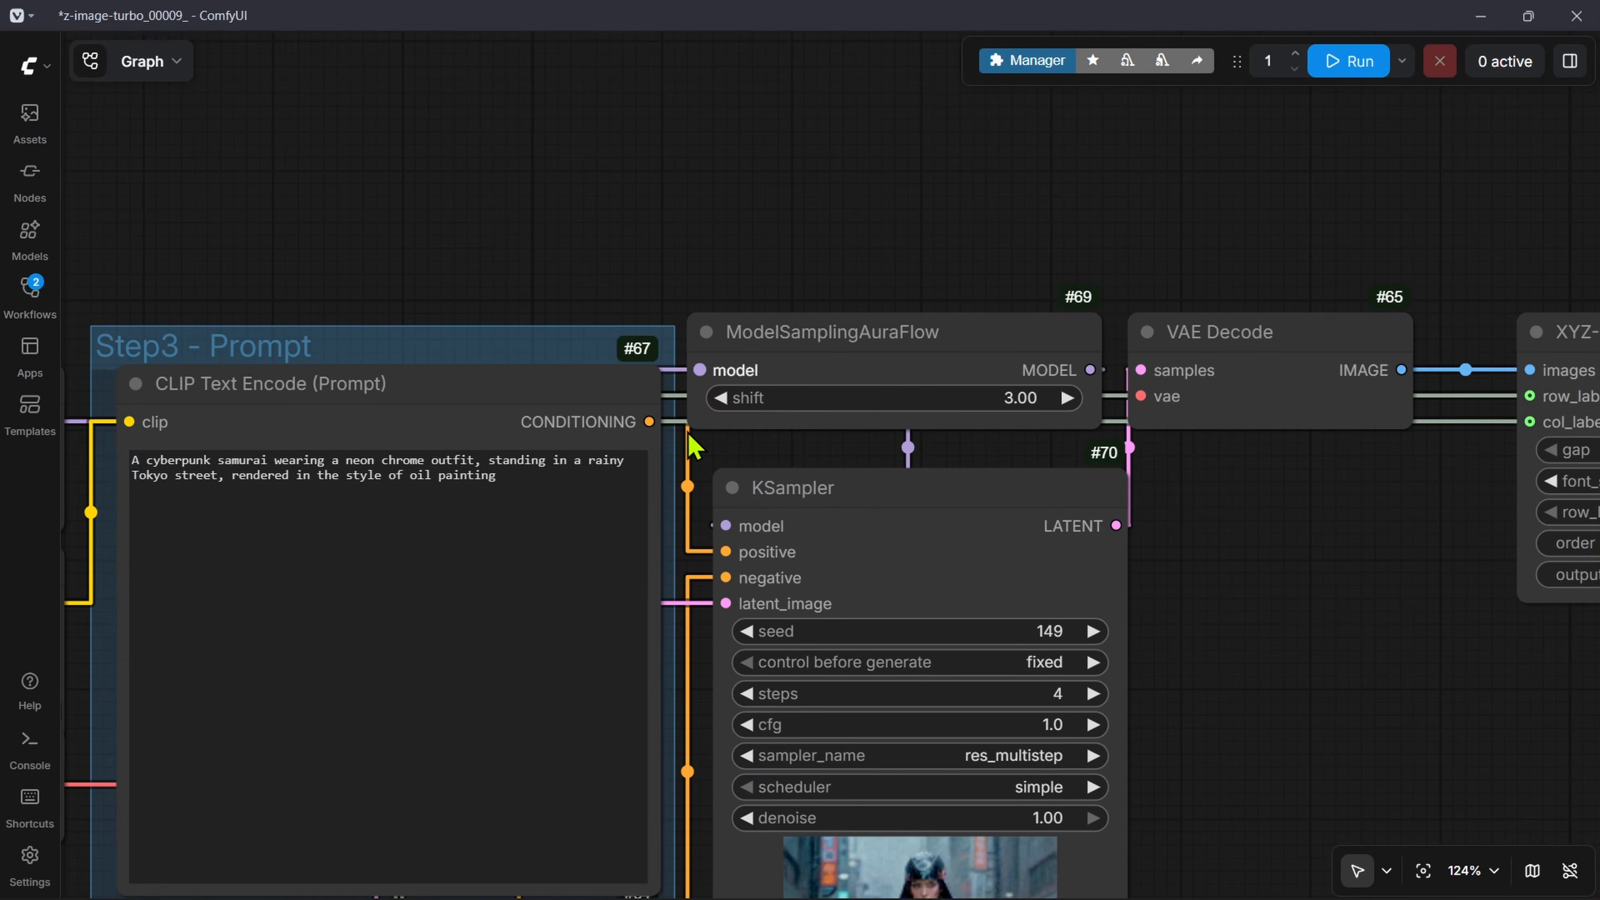
pyautogui.scroll(-6, 1315, 486)
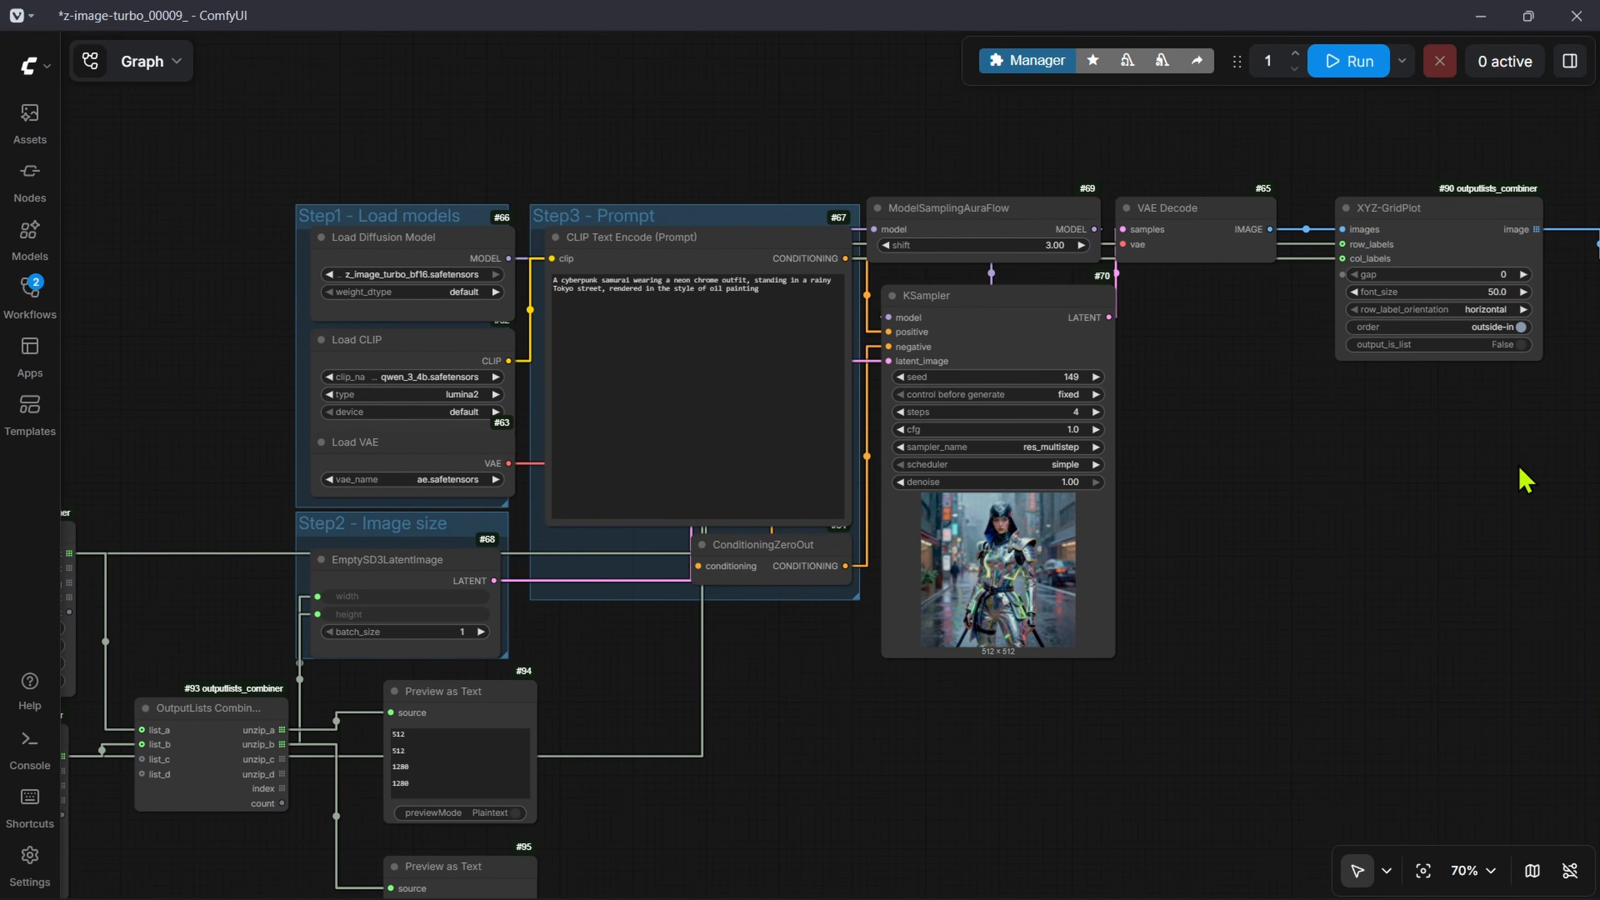
# Step: Shift the Load Diffusion Model node slightly up and to the left in the Step1 - Load models group
pyautogui.scroll(6, 339, 218)
pyautogui.moveTo(305, 426); pyautogui.dragTo(480, 355)
pyautogui.moveTo(549, 191)
pyautogui.mouseDown()
pyautogui.moveTo(493, 192)
pyautogui.moveTo(531, 171)
pyautogui.mouseUp()
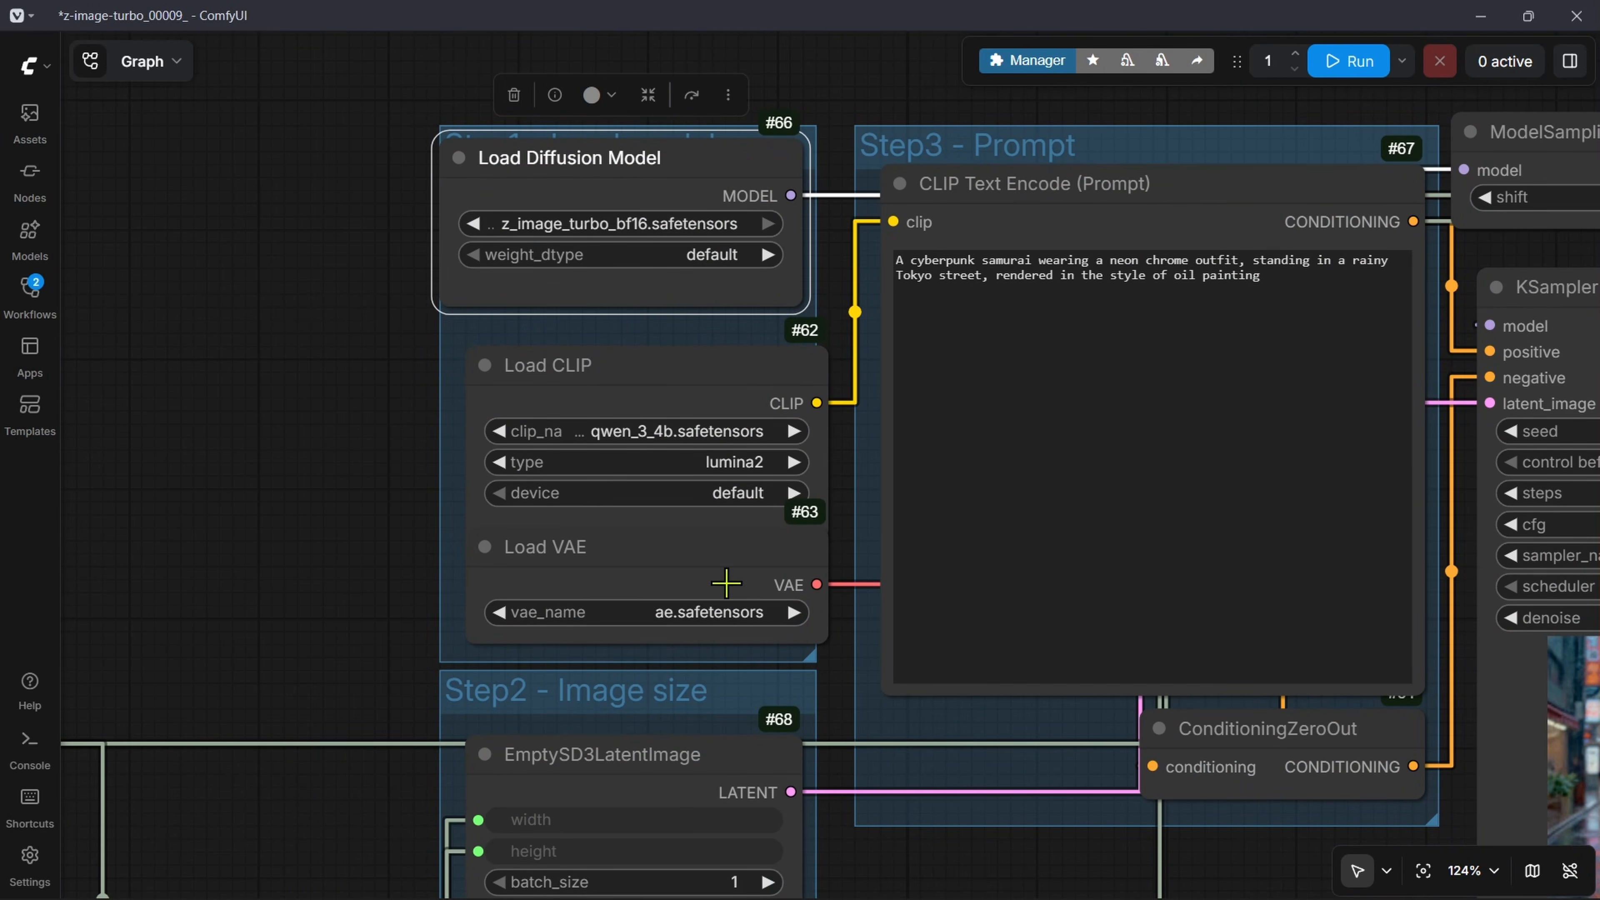
pyautogui.moveTo(699, 426); pyautogui.dragTo(624, 356)
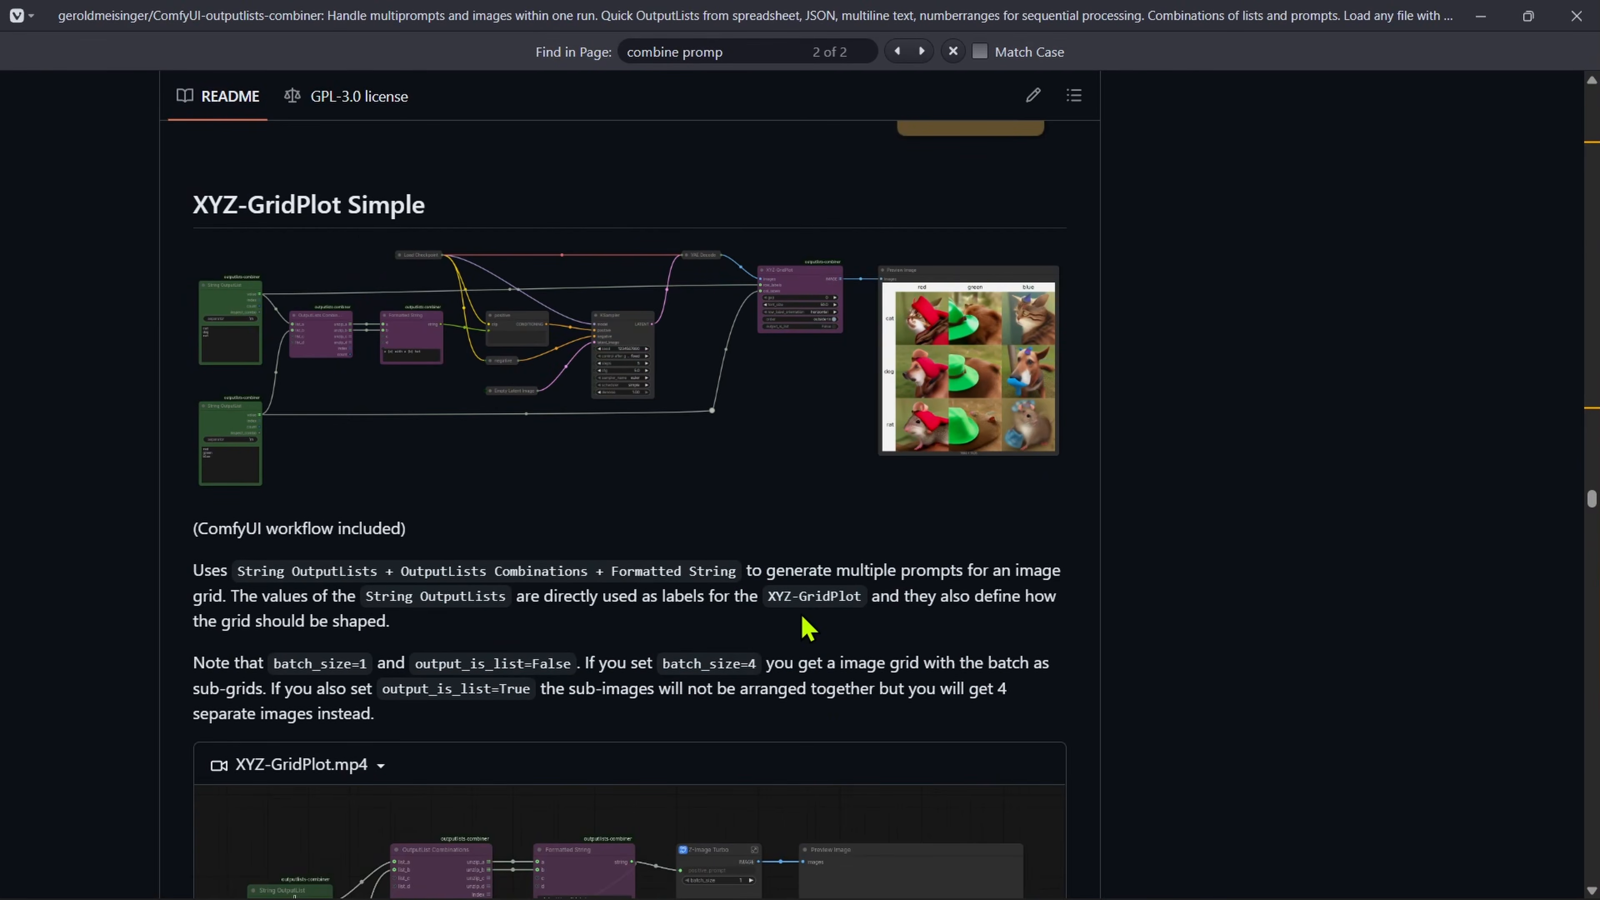
# Step: Switch to the ComfyUI-outputlists-combiner README, close the page search and examine its examples list, highlighting "Load multiple files with different formats" and "XYZ-GridPlot Simple"
pyautogui.press('Escape')
pyautogui.scroll(20, 1105, 600)
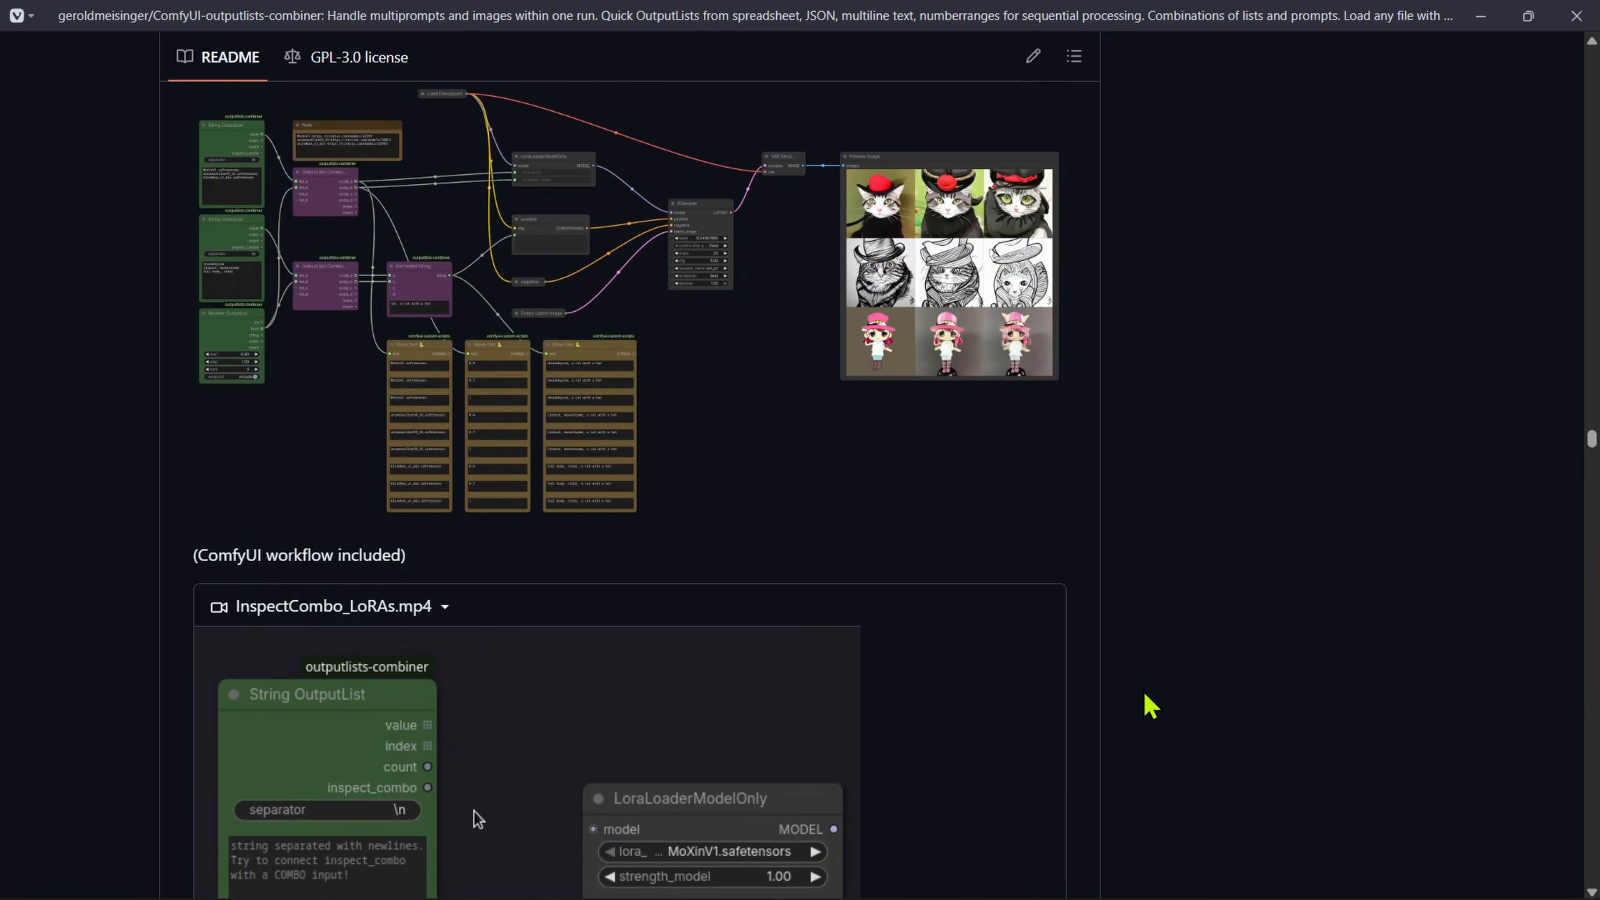
pyautogui.scroll(15, 1178, 822)
pyautogui.scroll(-8, 547, 418)
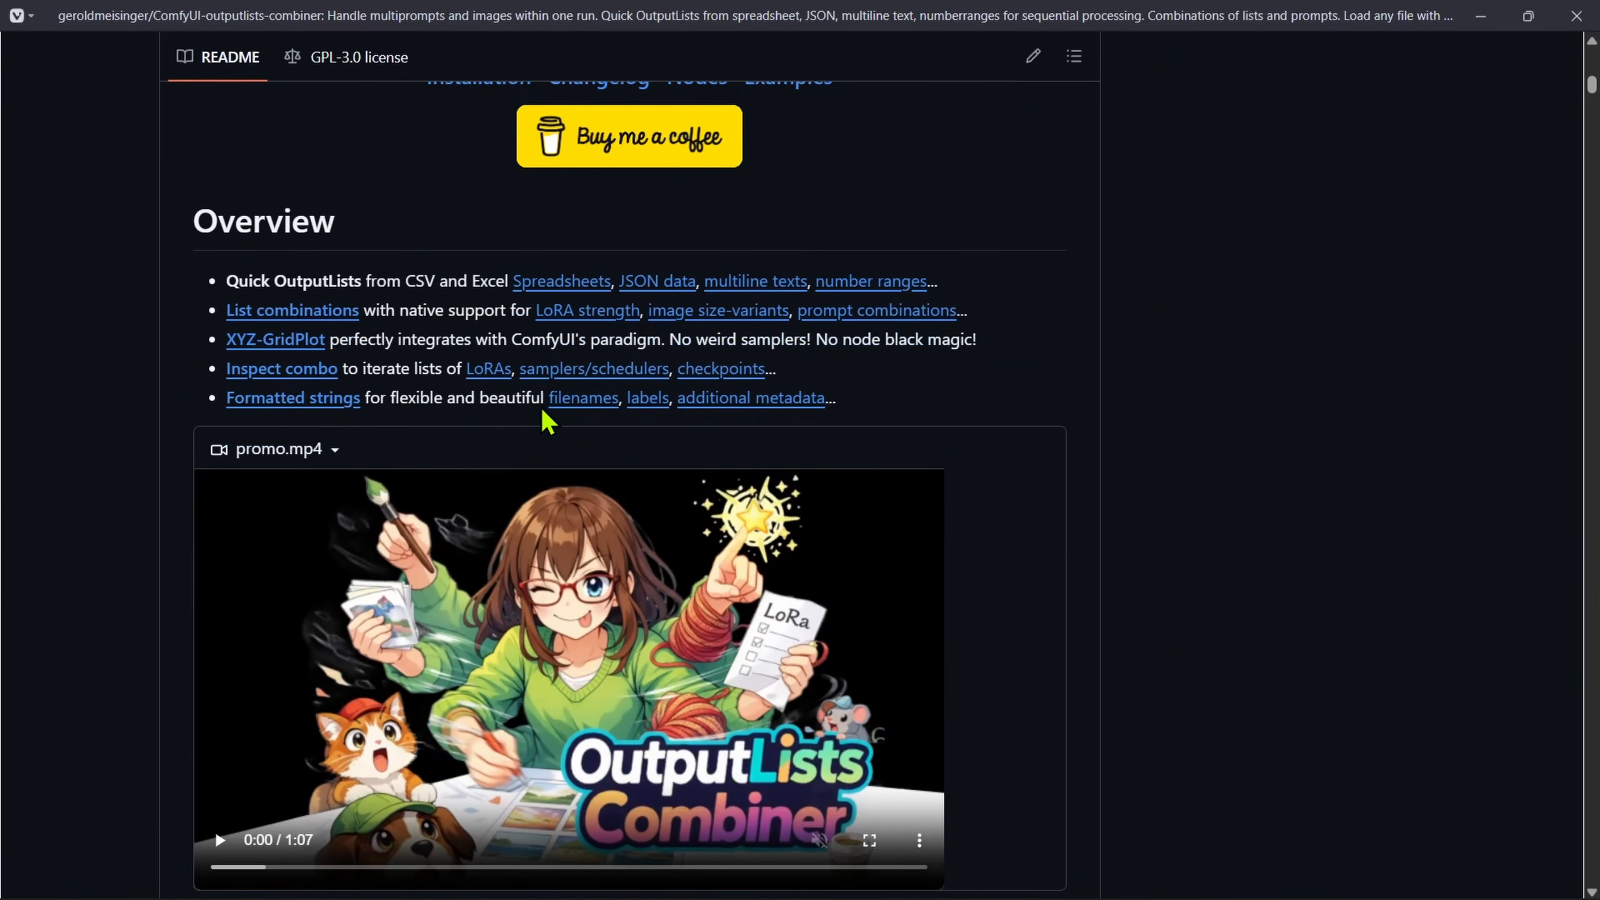
pyautogui.scroll(-15, 428, 446)
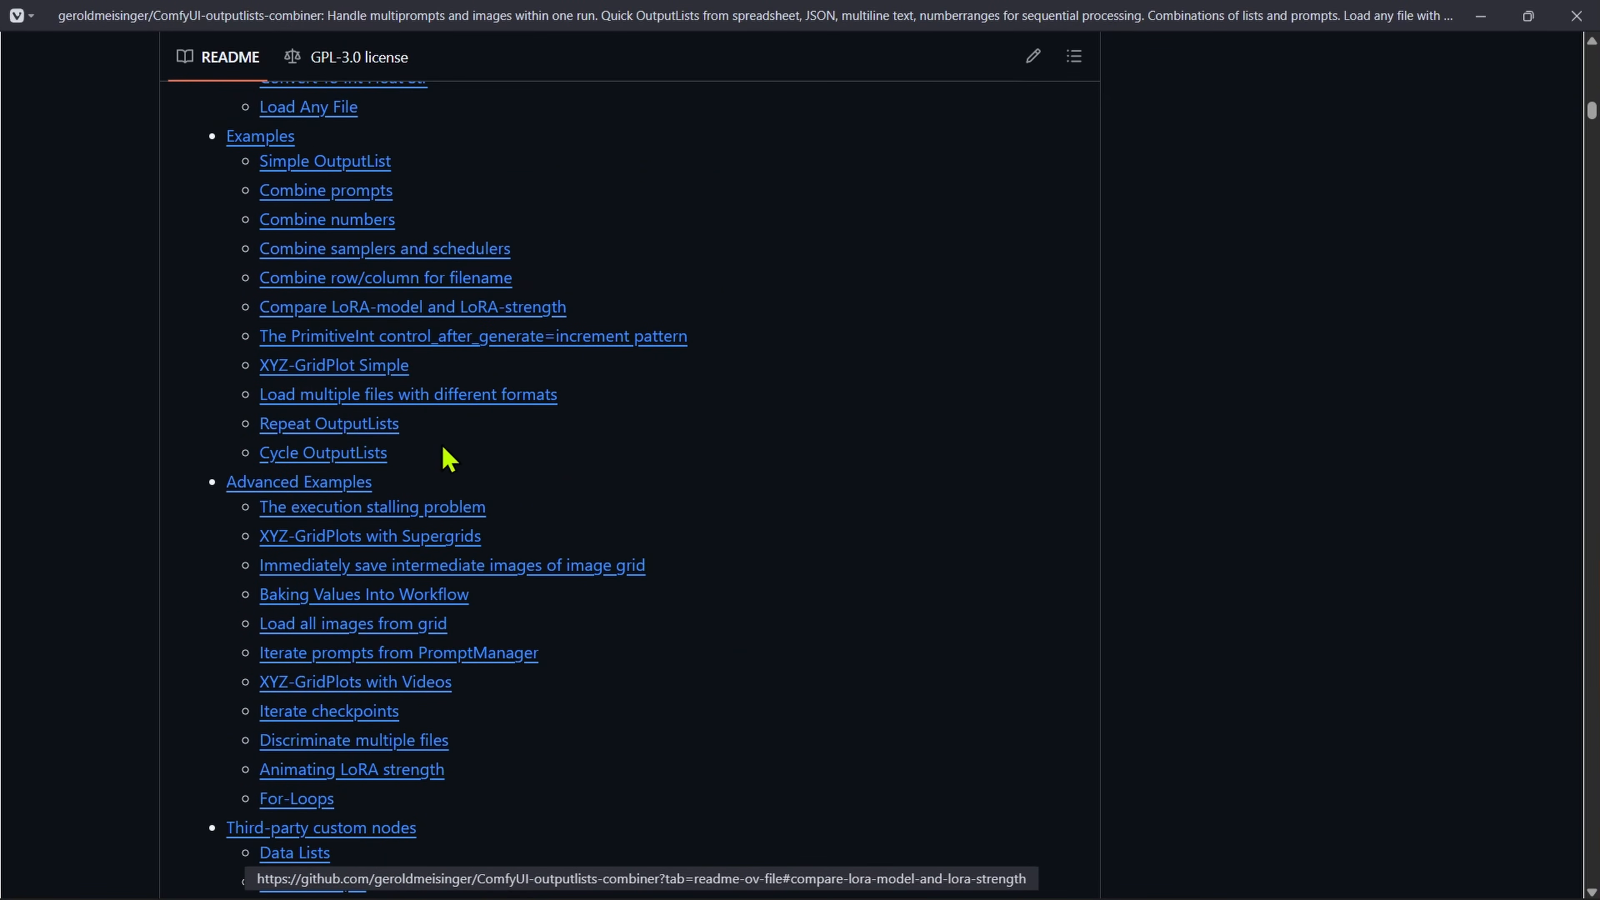
pyautogui.scroll(2, 468, 468)
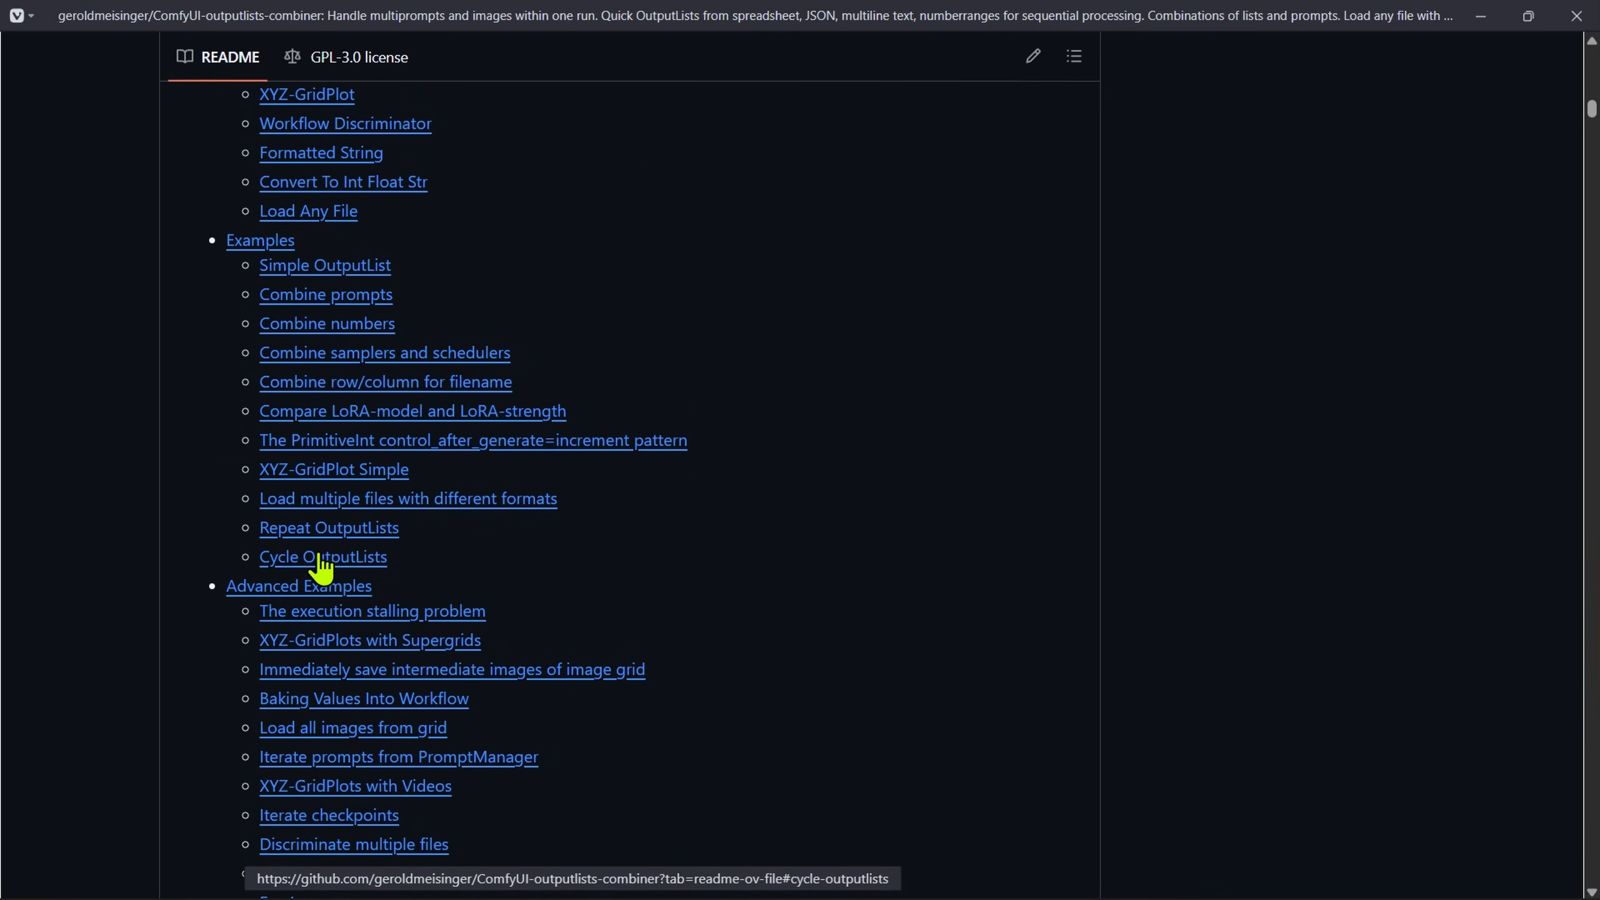
pyautogui.moveTo(614, 504); pyautogui.dragTo(260, 510)
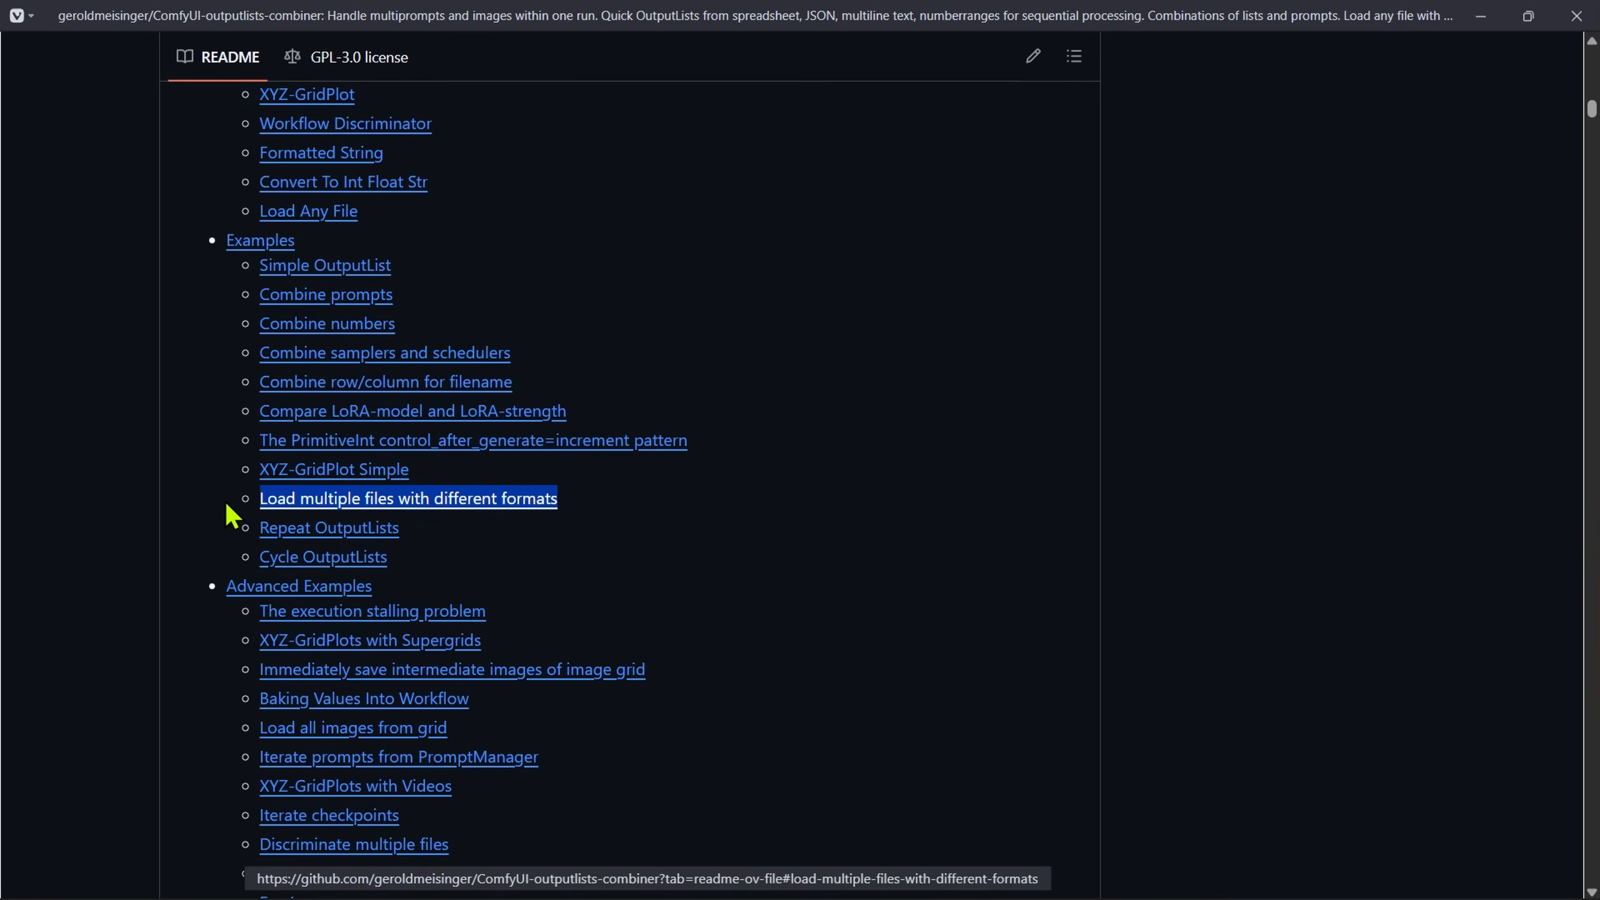
pyautogui.moveTo(431, 472); pyautogui.dragTo(261, 489)
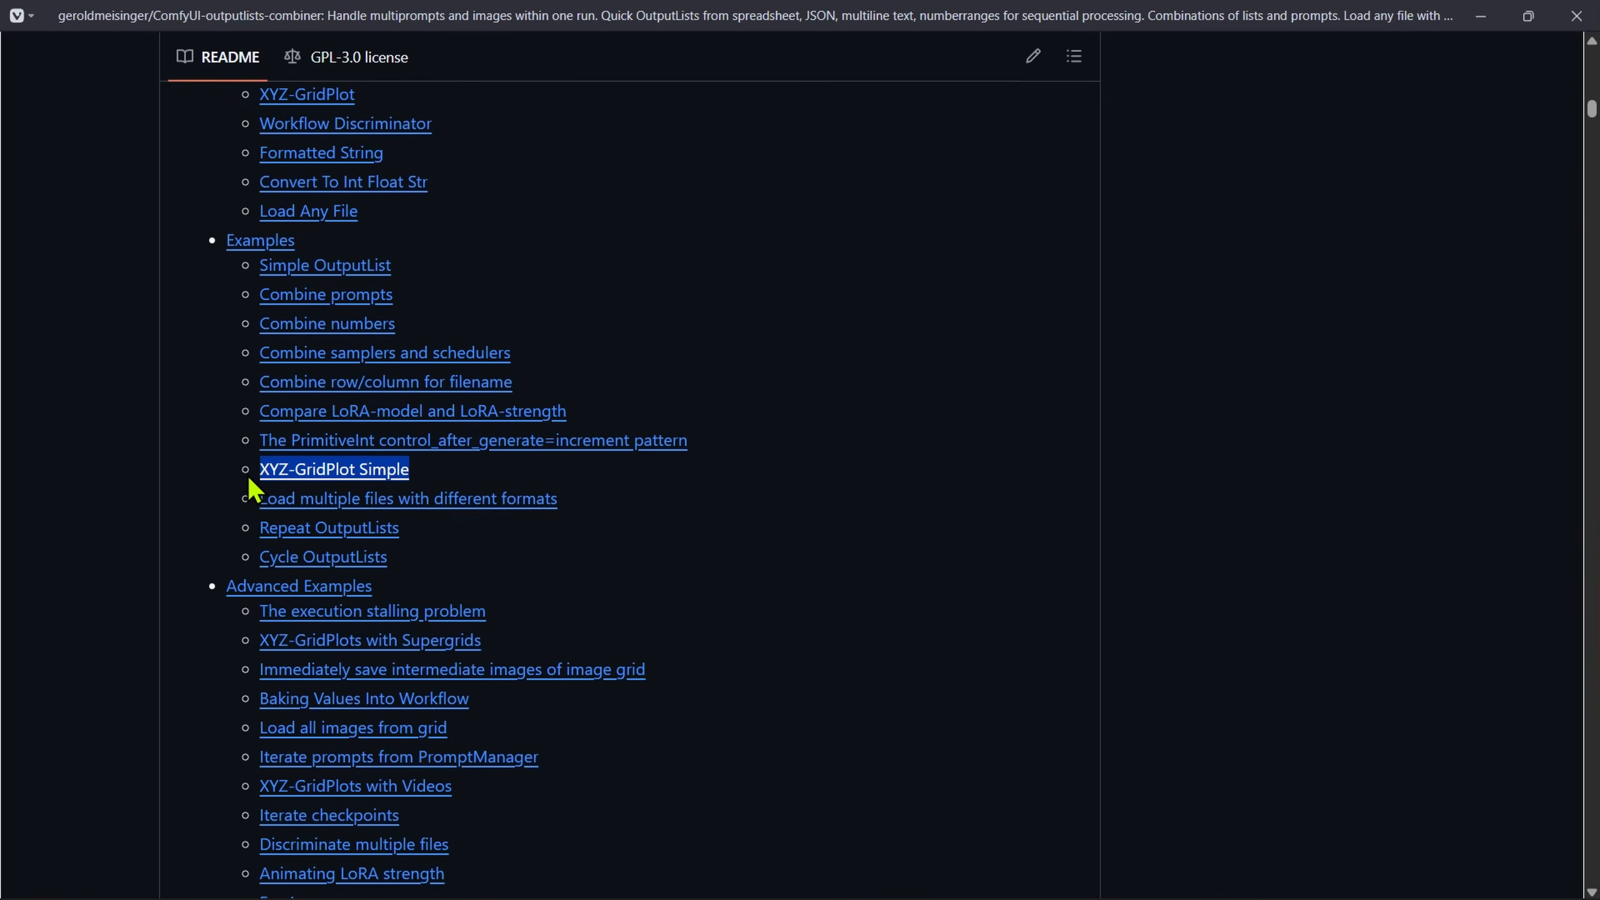
# Step: Review the README's Examples list, highlighting "Compare LoRA-model and LoRA-strength", "XYZ-GridPlot Simple" and "Combine row/column for filename"
pyautogui.moveTo(570, 410); pyautogui.dragTo(254, 426)
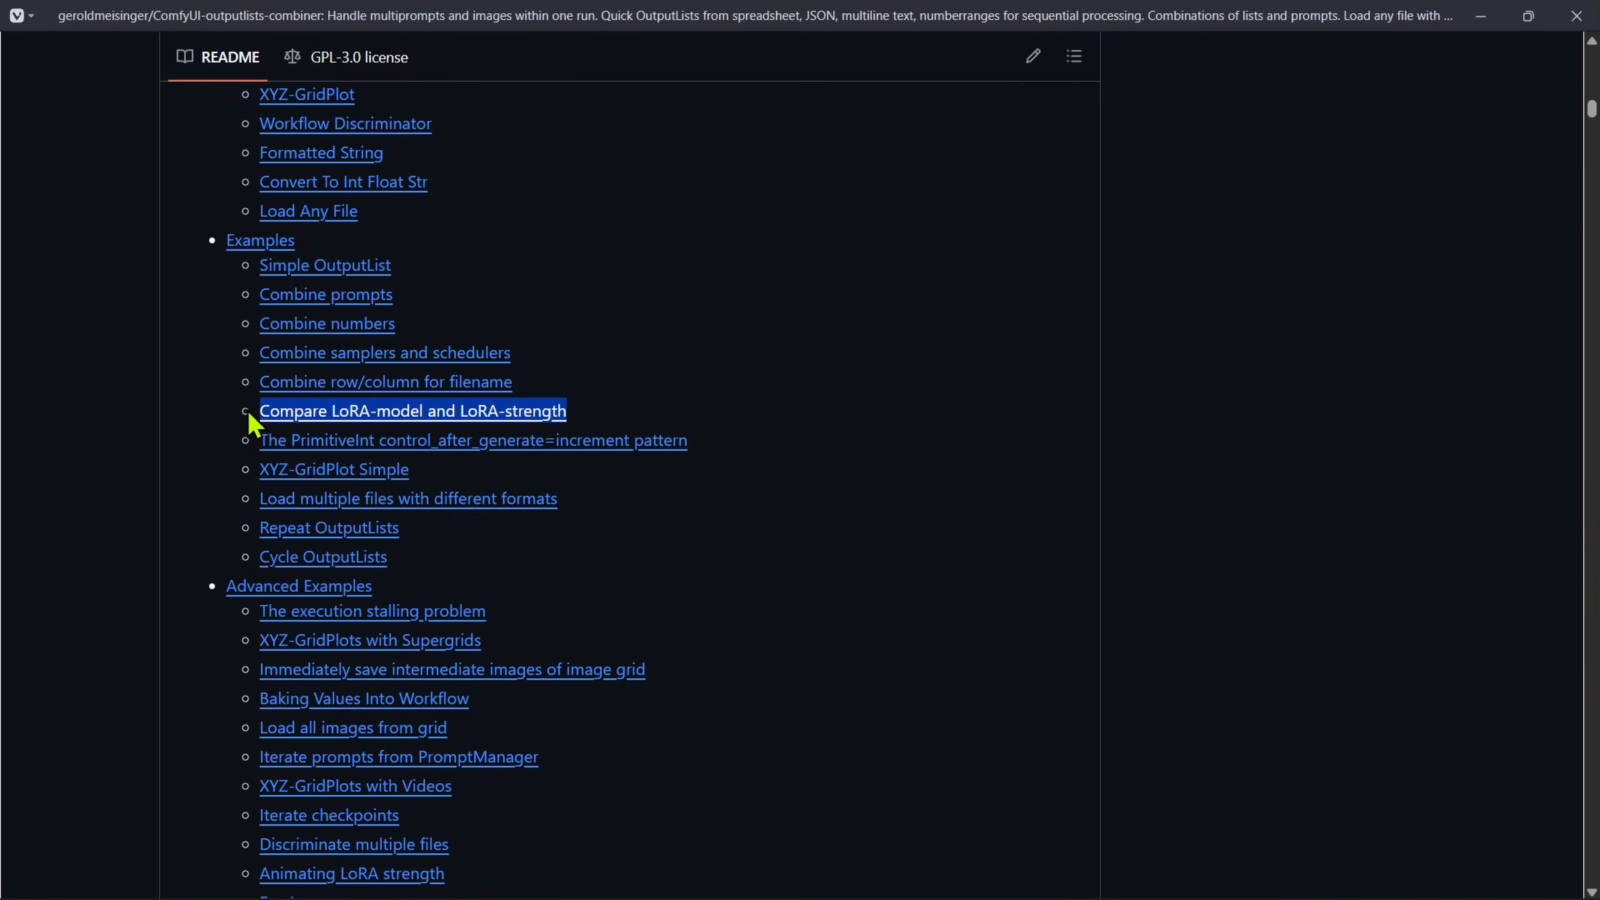
pyautogui.click(249, 415)
pyautogui.moveTo(434, 473); pyautogui.dragTo(248, 476)
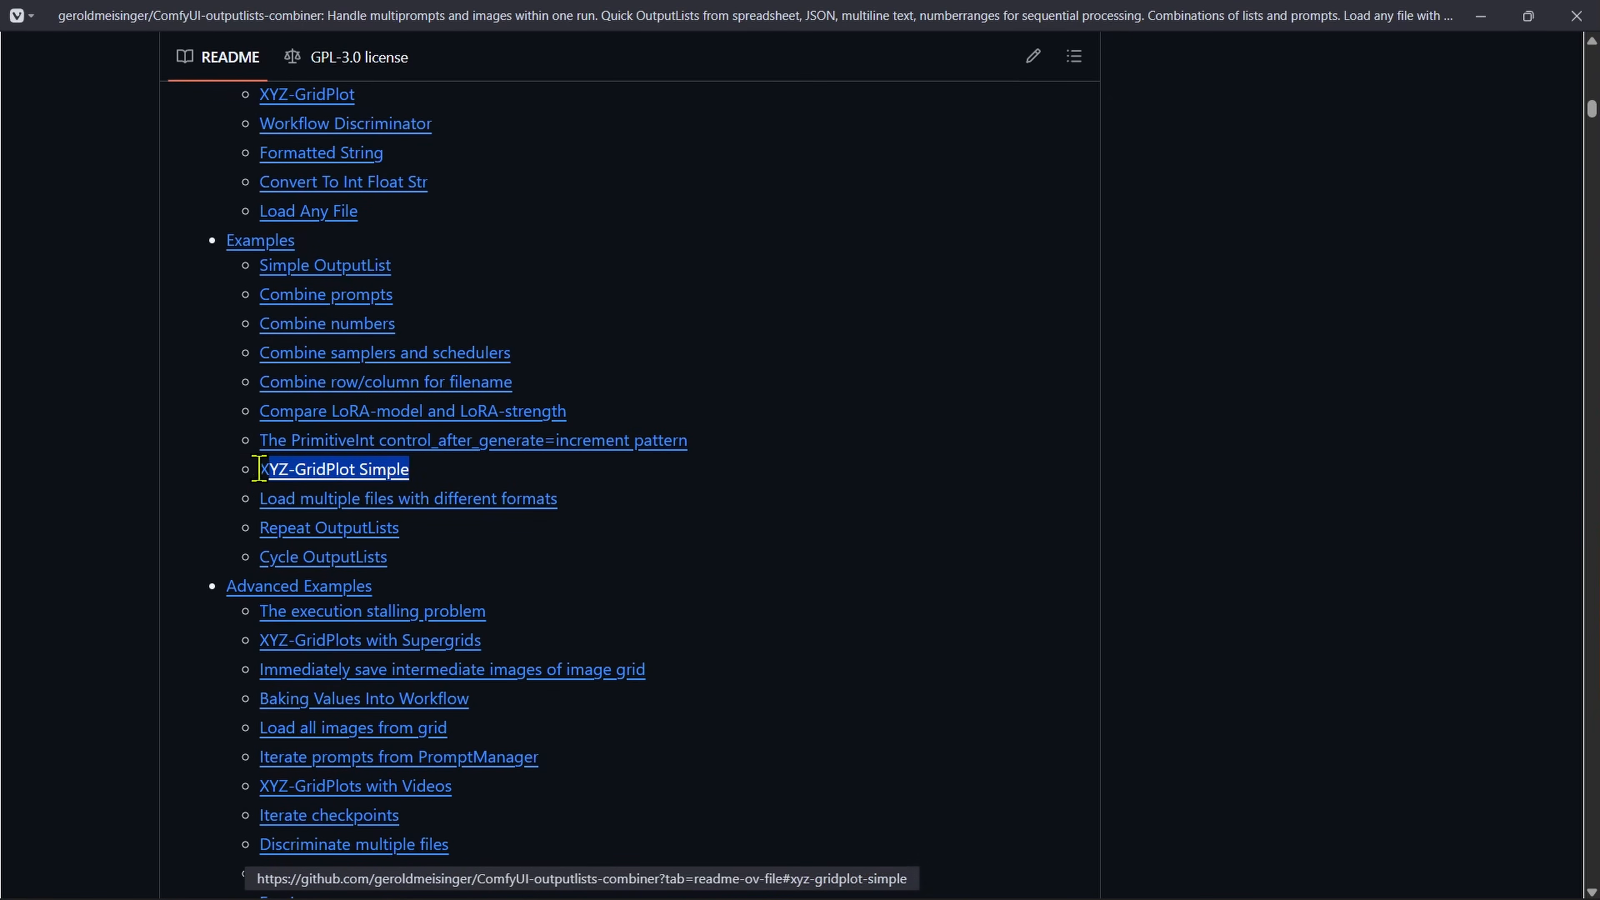
pyautogui.moveTo(610, 414); pyautogui.dragTo(261, 425)
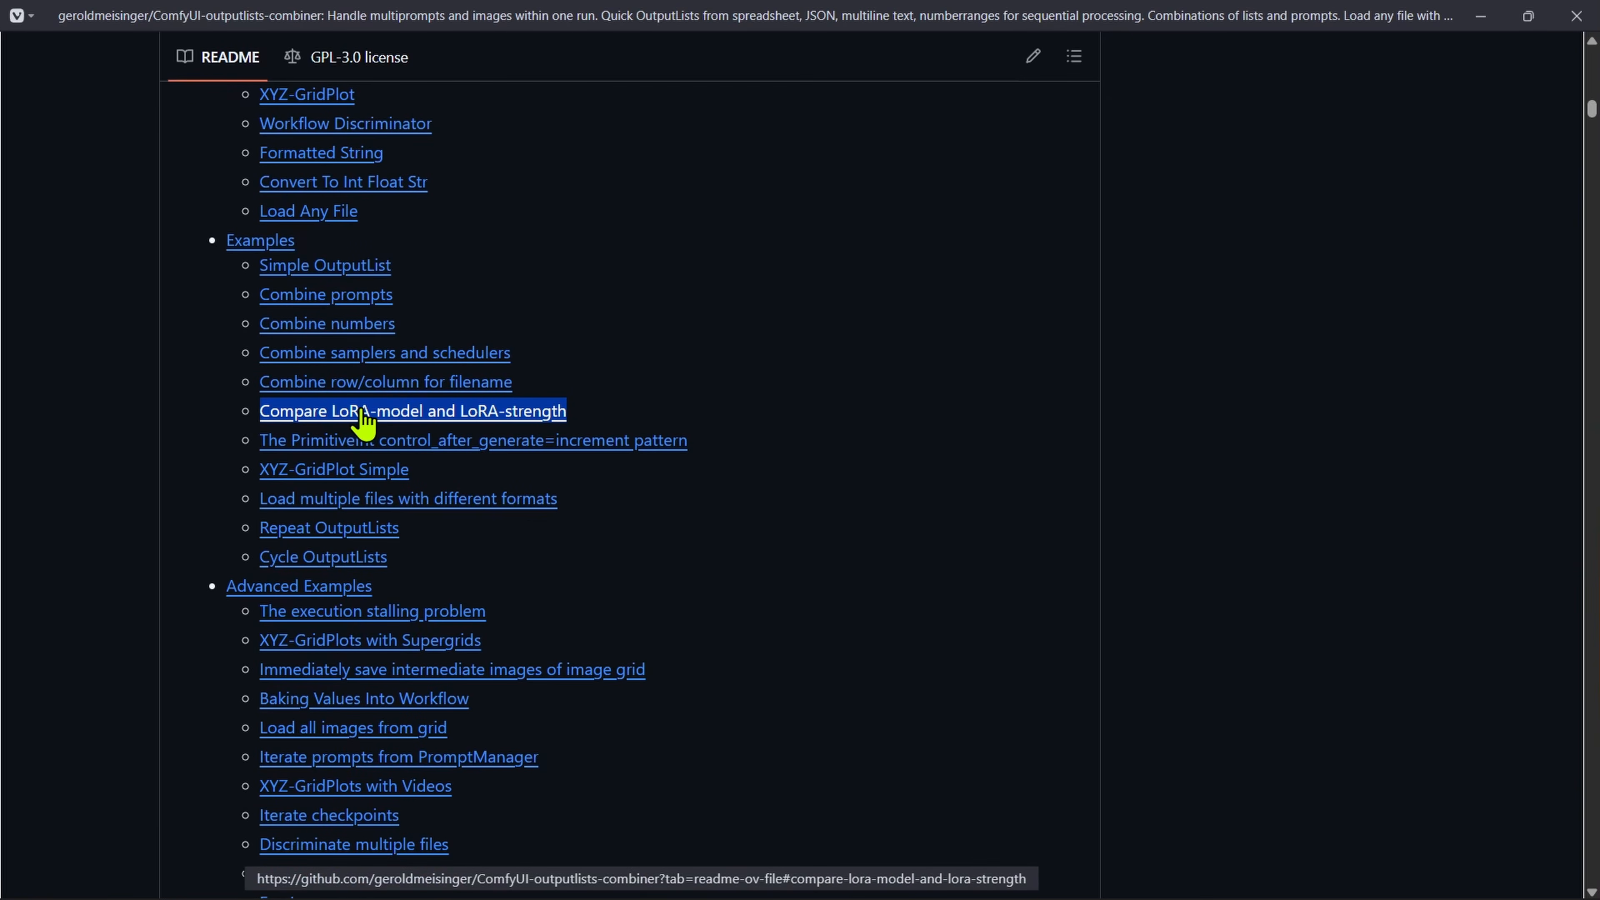
pyautogui.moveTo(661, 418); pyautogui.dragTo(421, 412)
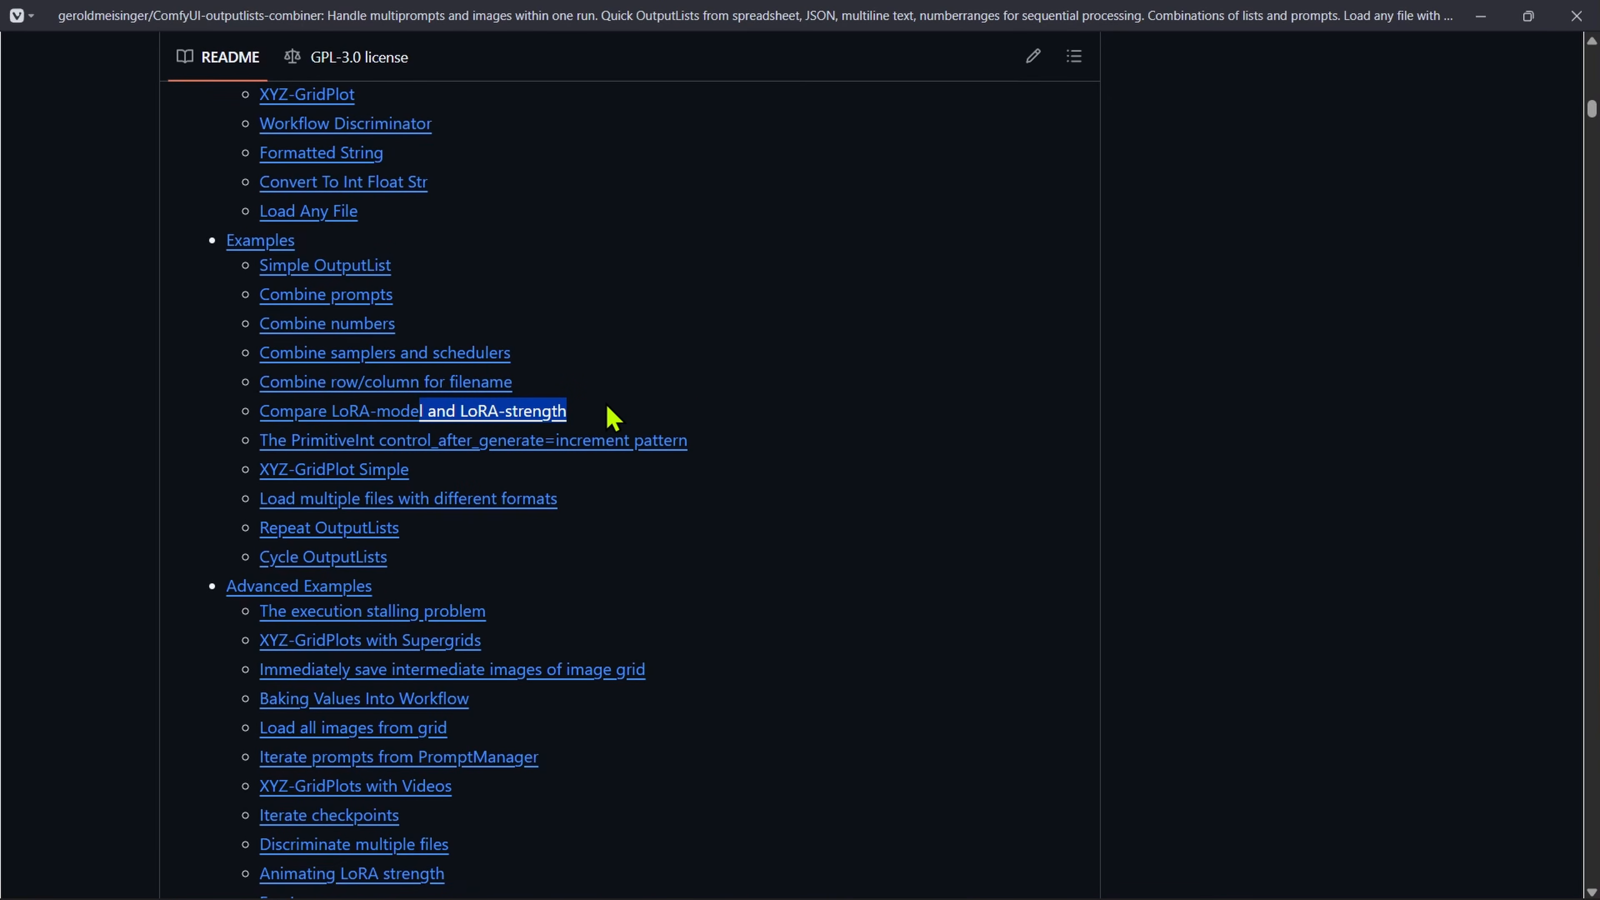
pyautogui.click(599, 421)
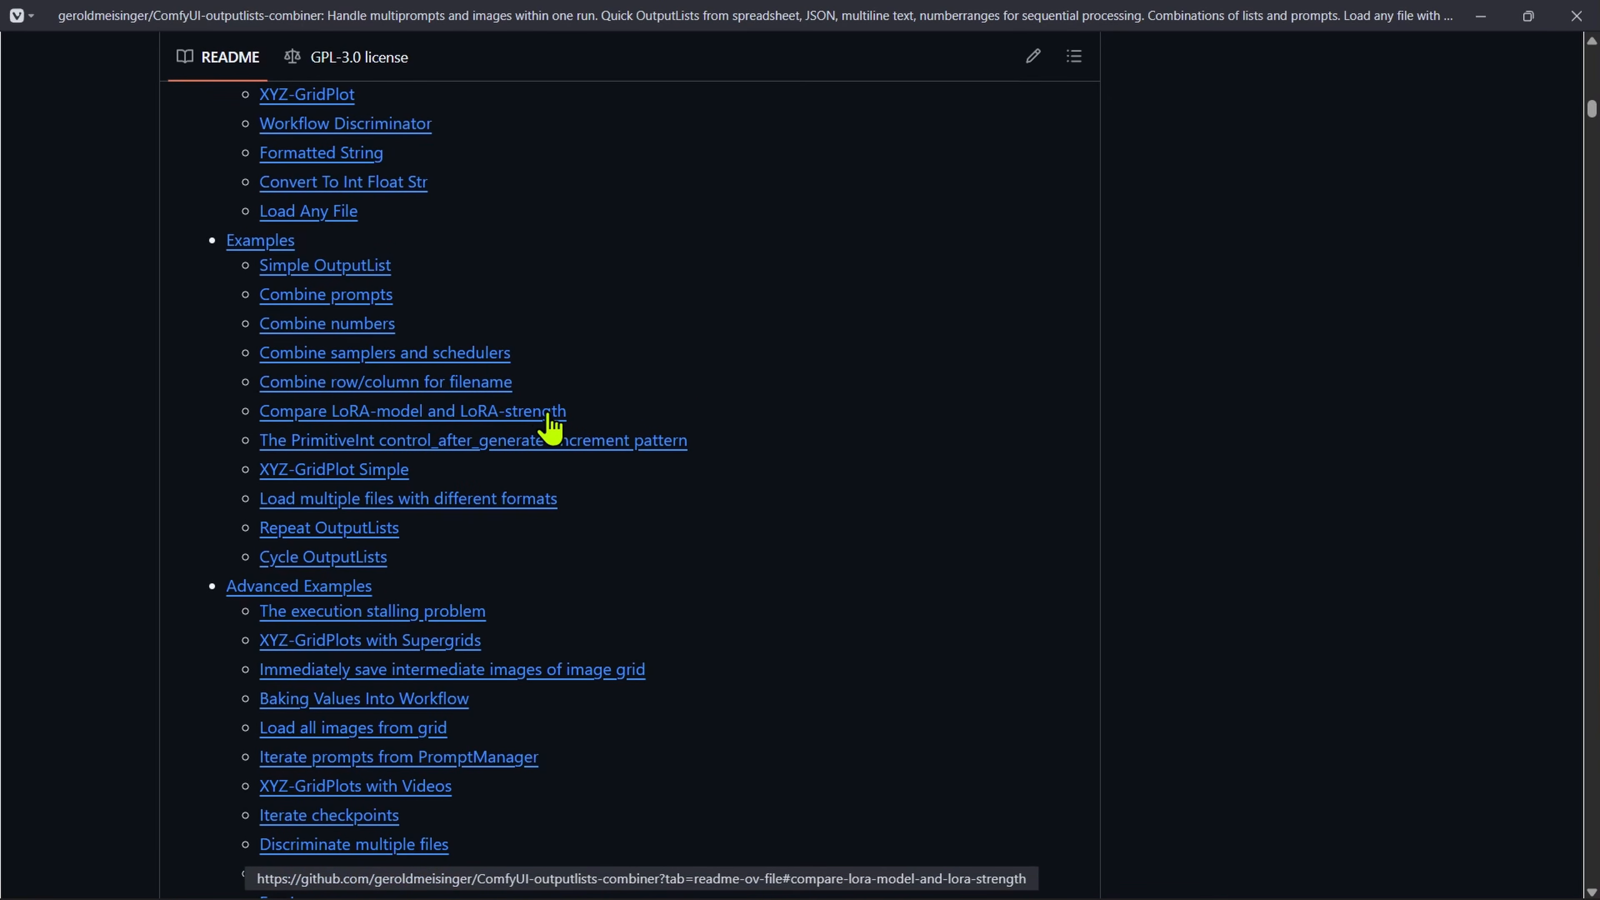
pyautogui.moveTo(513, 382)
pyautogui.mouseDown()
pyautogui.moveTo(237, 386)
pyautogui.moveTo(645, 387)
pyautogui.moveTo(517, 386)
pyautogui.mouseUp()
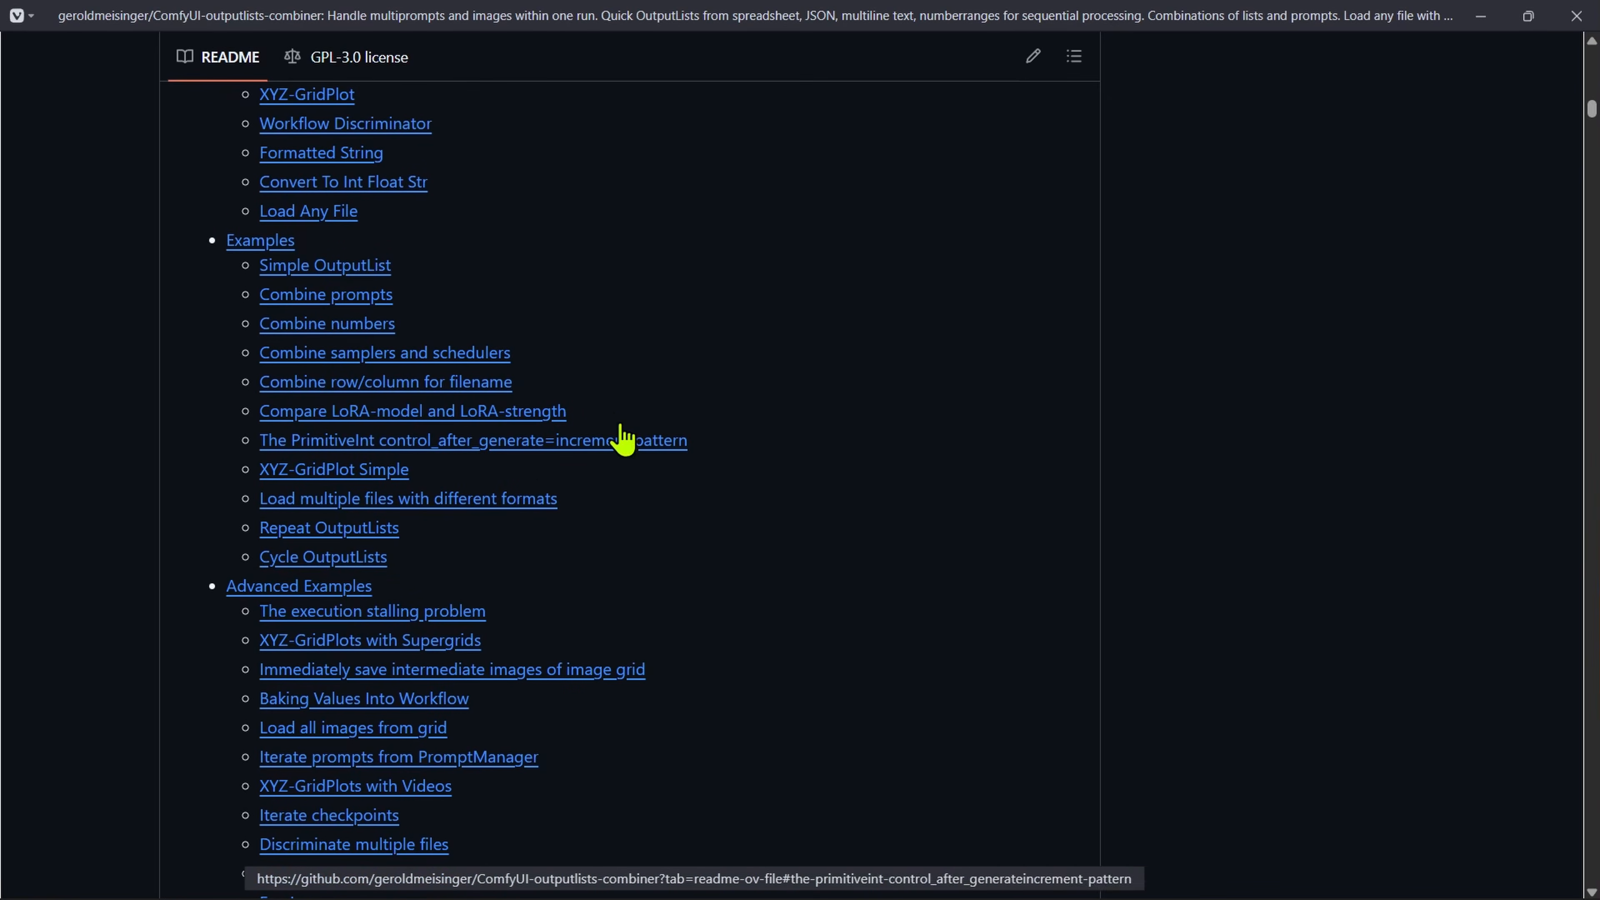
pyautogui.moveTo(517, 383); pyautogui.dragTo(426, 380)
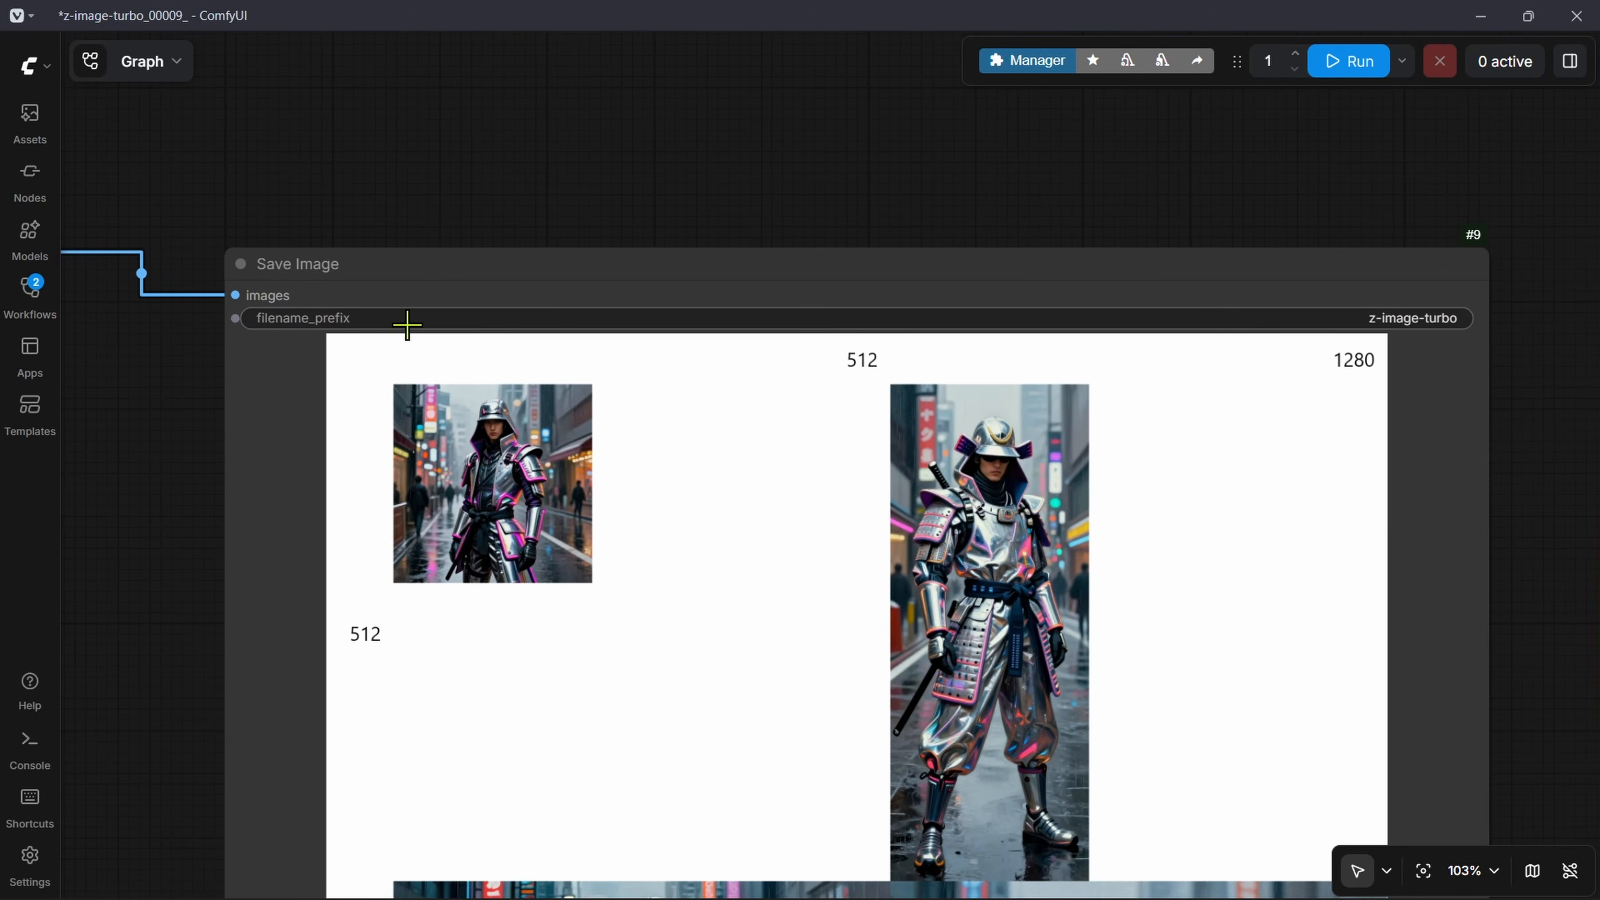
# Step: Switch to ComfyUI, examine the Save Image node's filename_prefix and image grid, and clear the node selection in the full workflow
pyautogui.click(1371, 318)
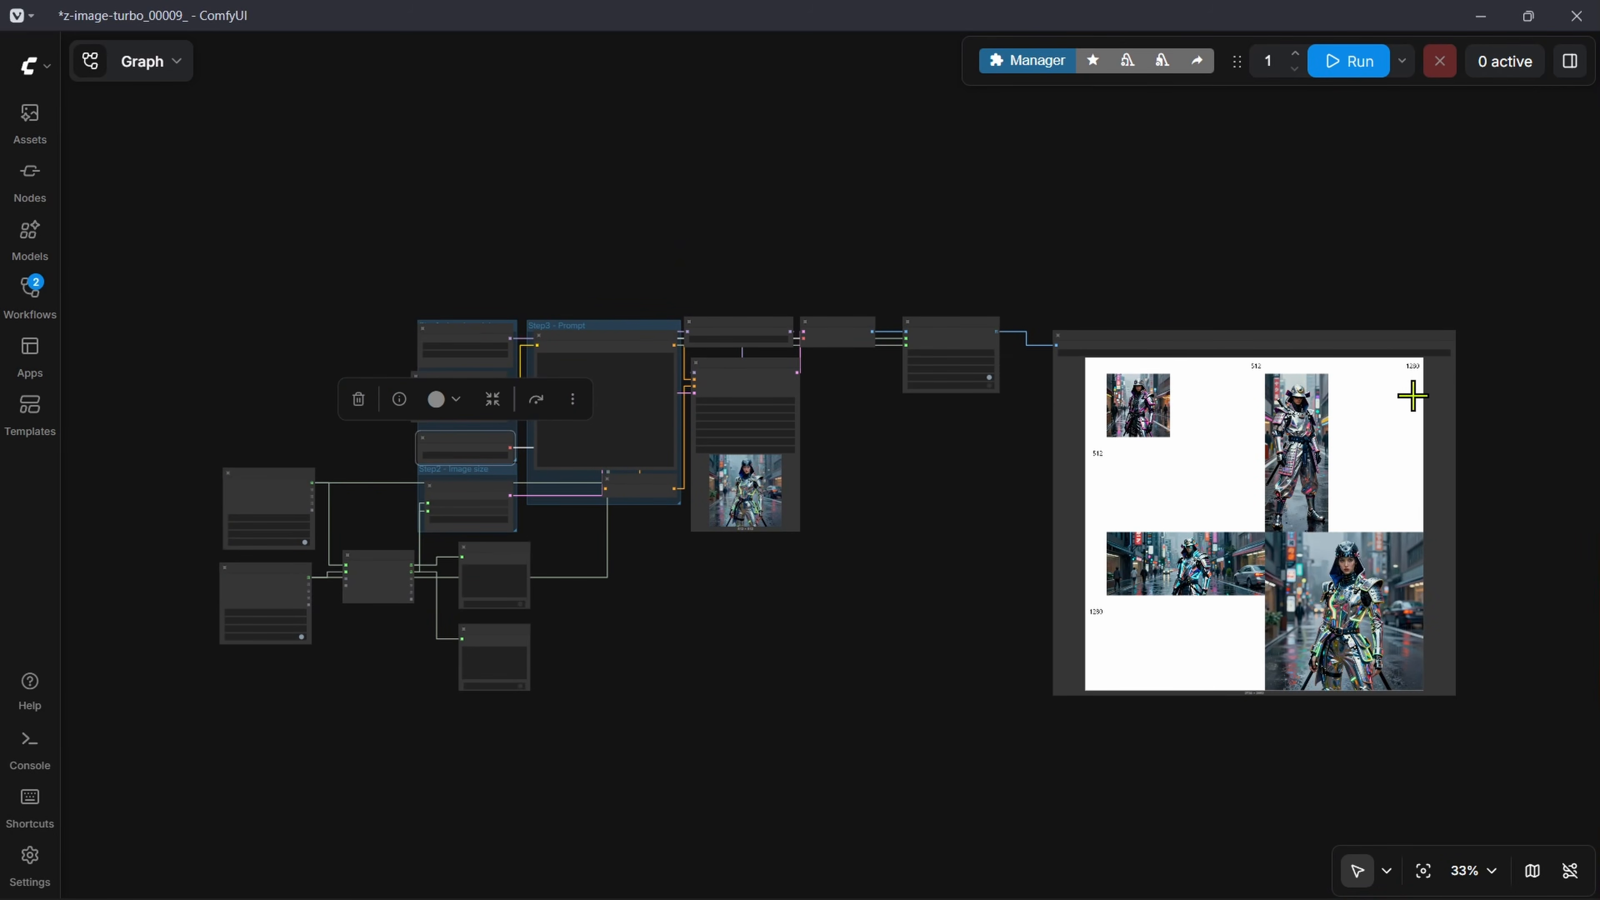
pyautogui.click(971, 649)
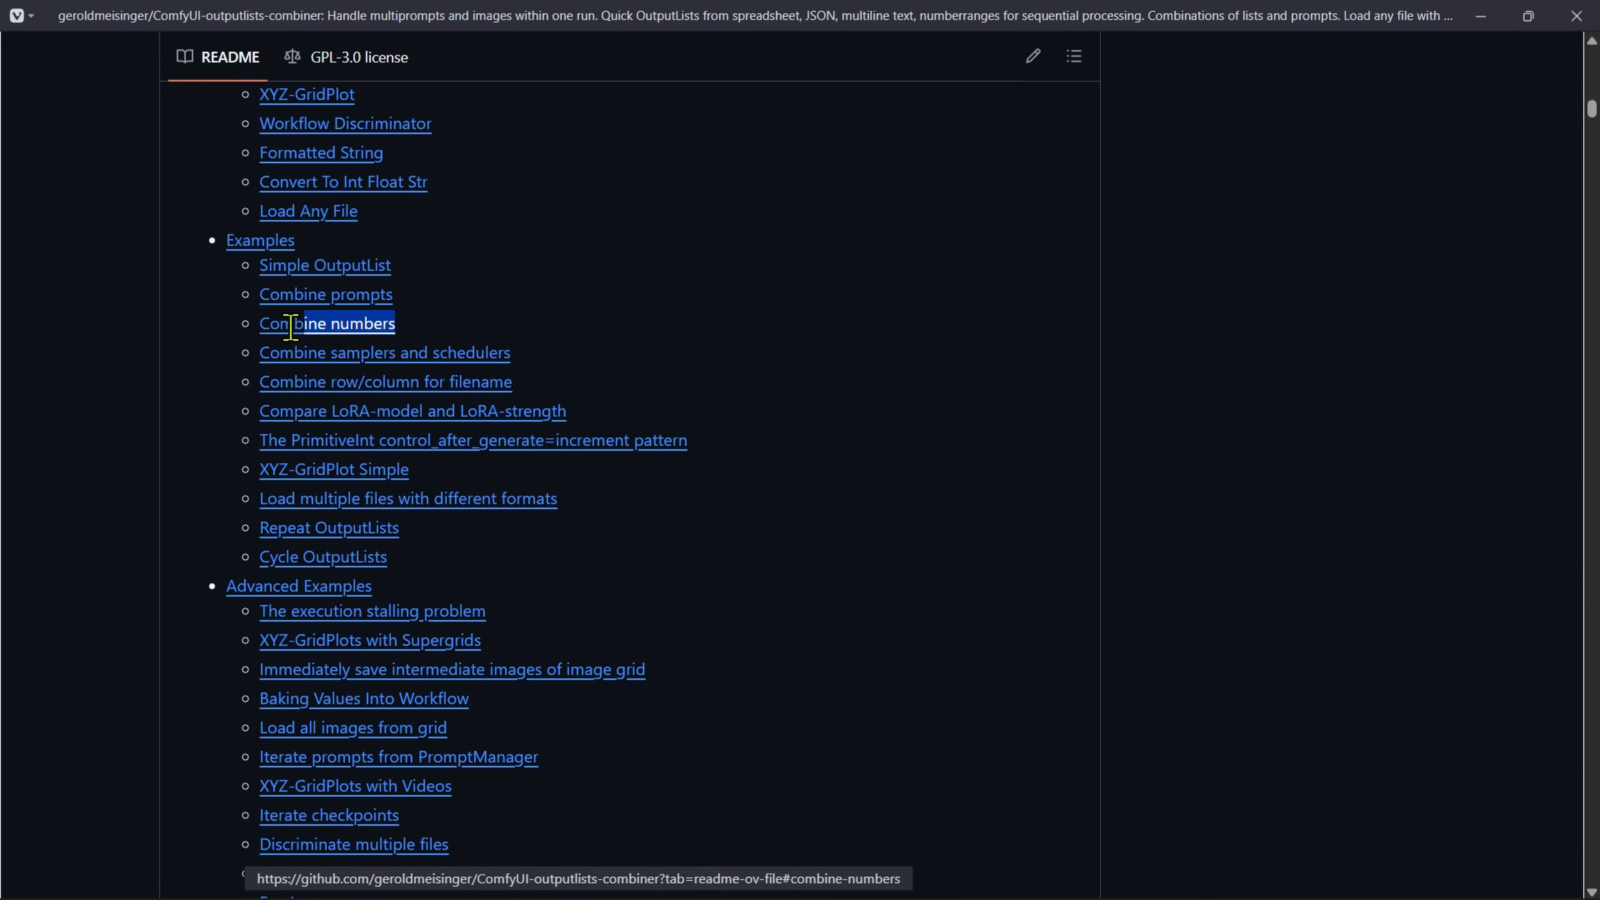
pyautogui.moveTo(293, 321); pyautogui.dragTo(239, 279)
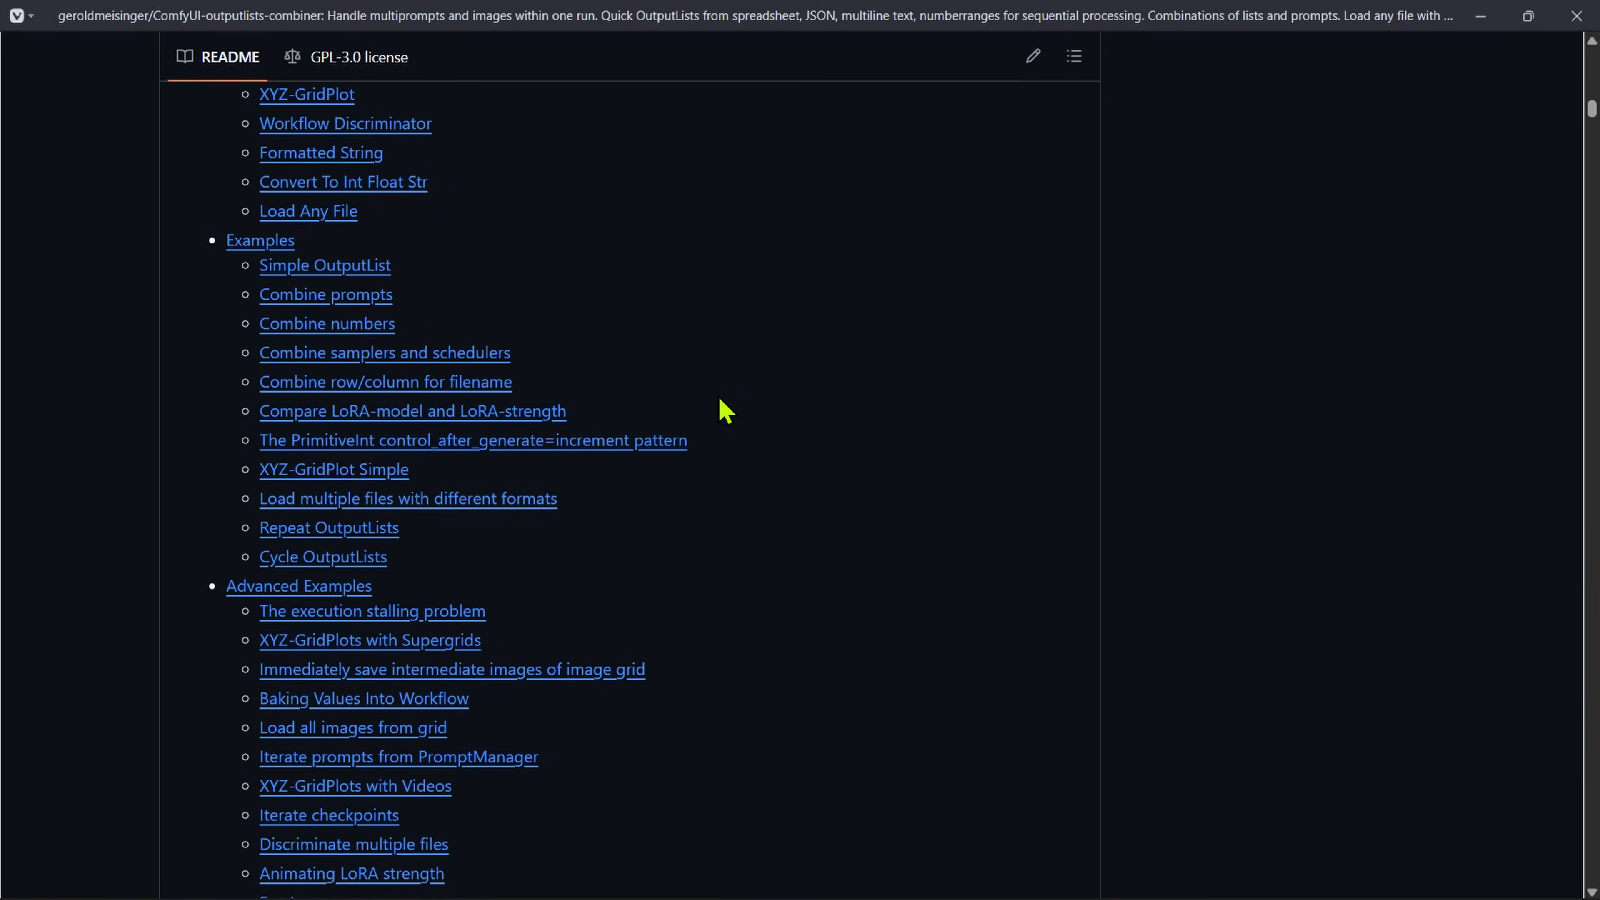
# Step: Return to the README and examine the Advanced Examples list, highlighting it through "For-Loops", and the third-party custom nodes list
pyautogui.scroll(-5, 725, 407)
pyautogui.moveTo(337, 592); pyautogui.dragTo(213, 539)
pyautogui.moveTo(197, 369); pyautogui.dragTo(173, 291)
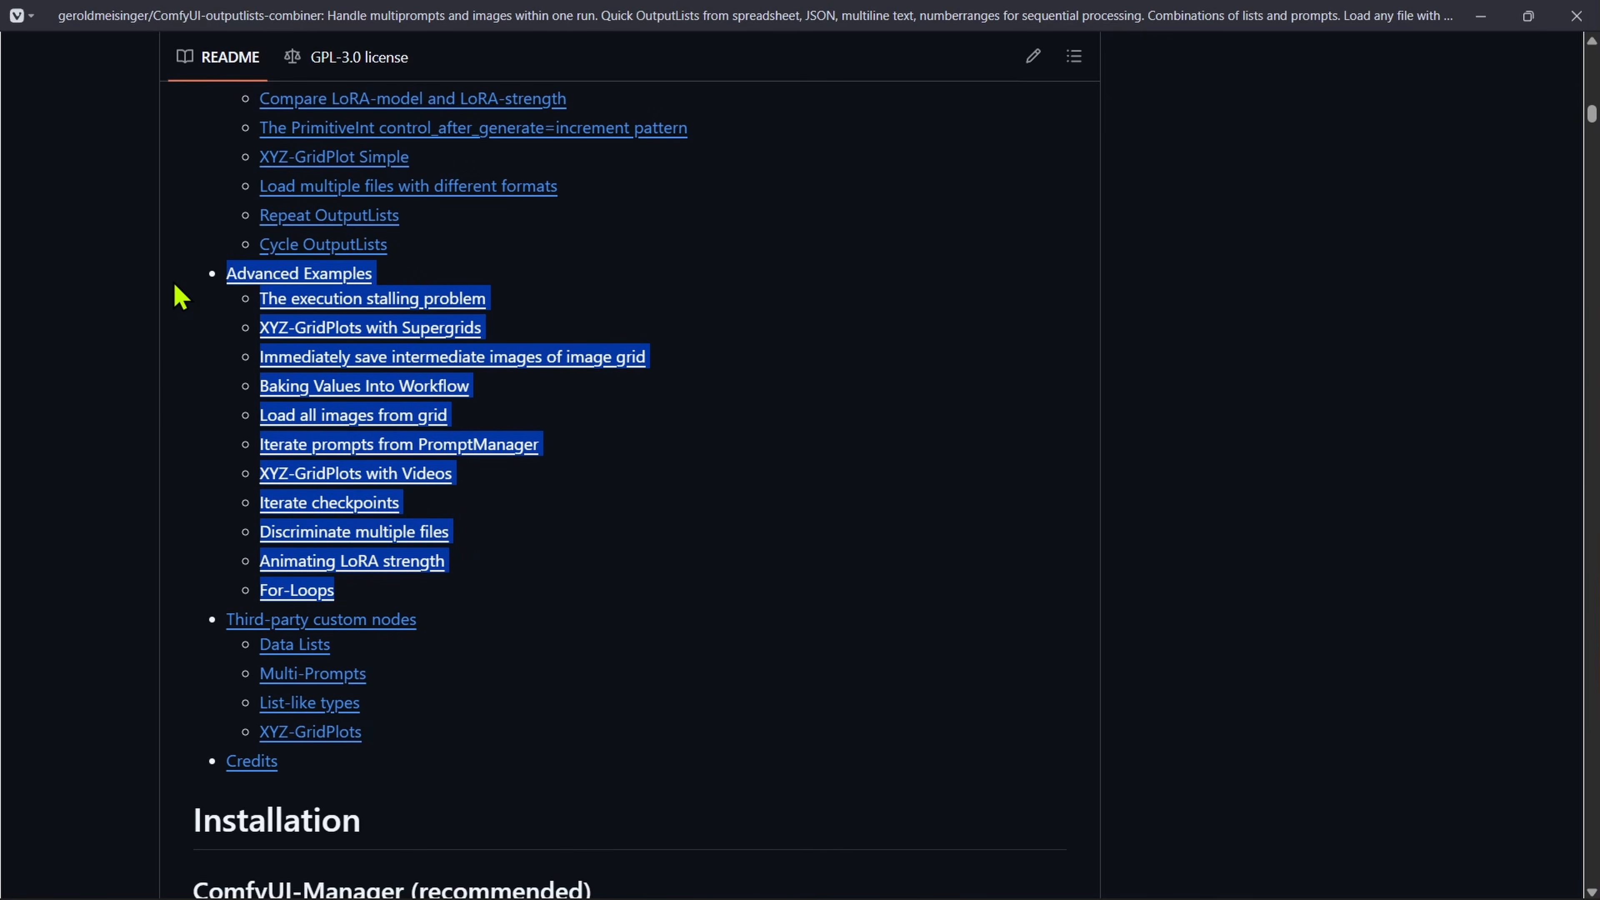
pyautogui.click(511, 753)
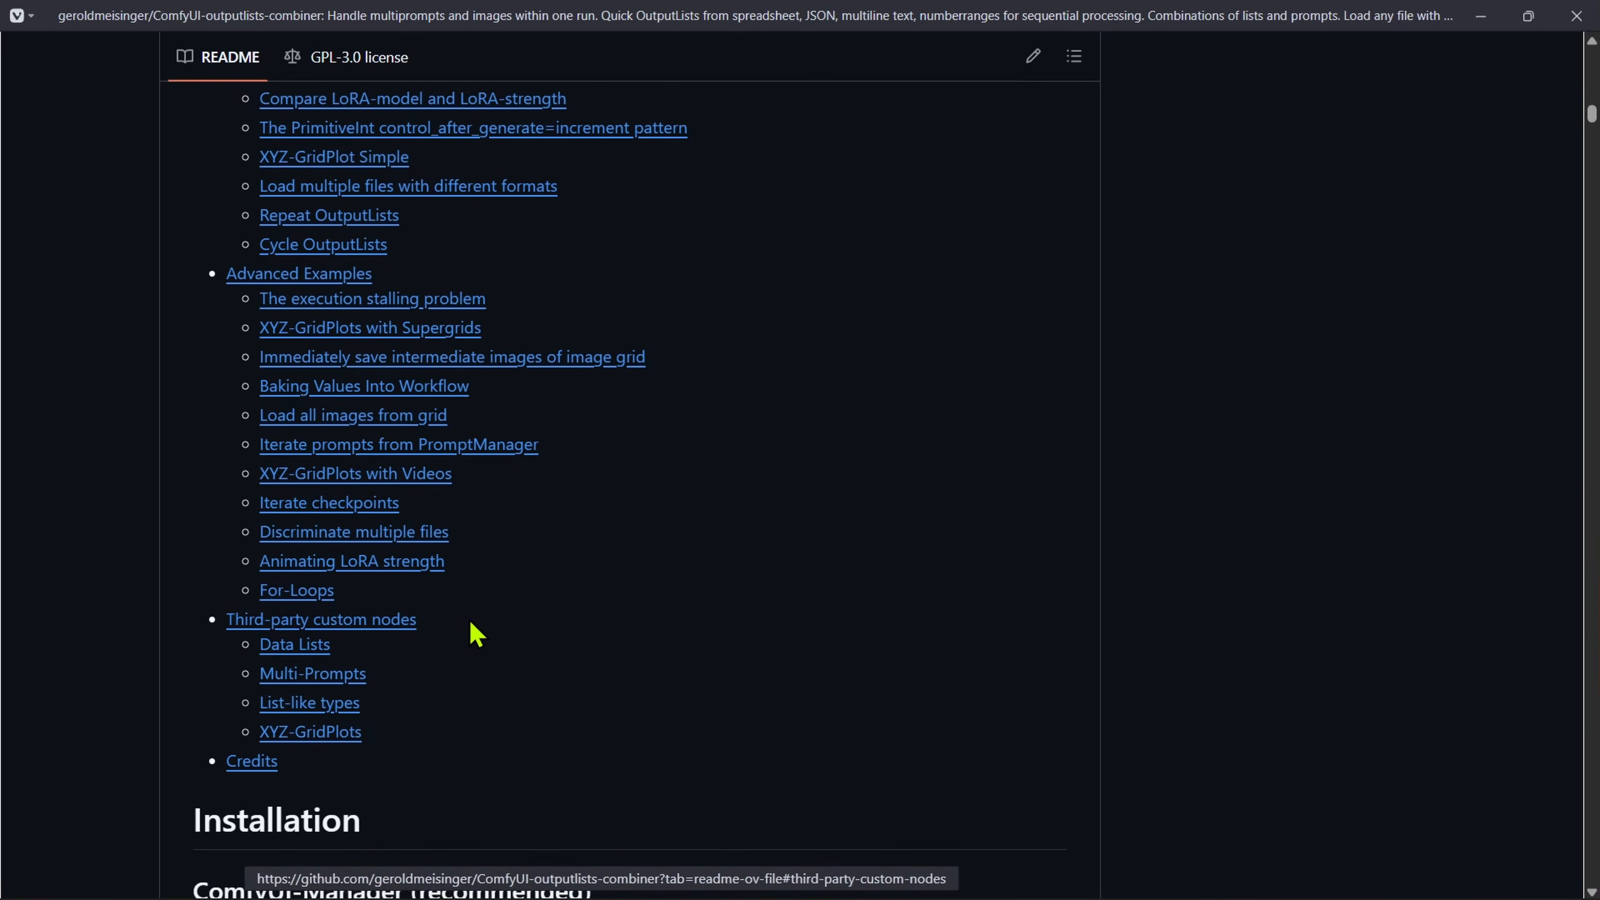
pyautogui.moveTo(471, 632); pyautogui.dragTo(353, 782)
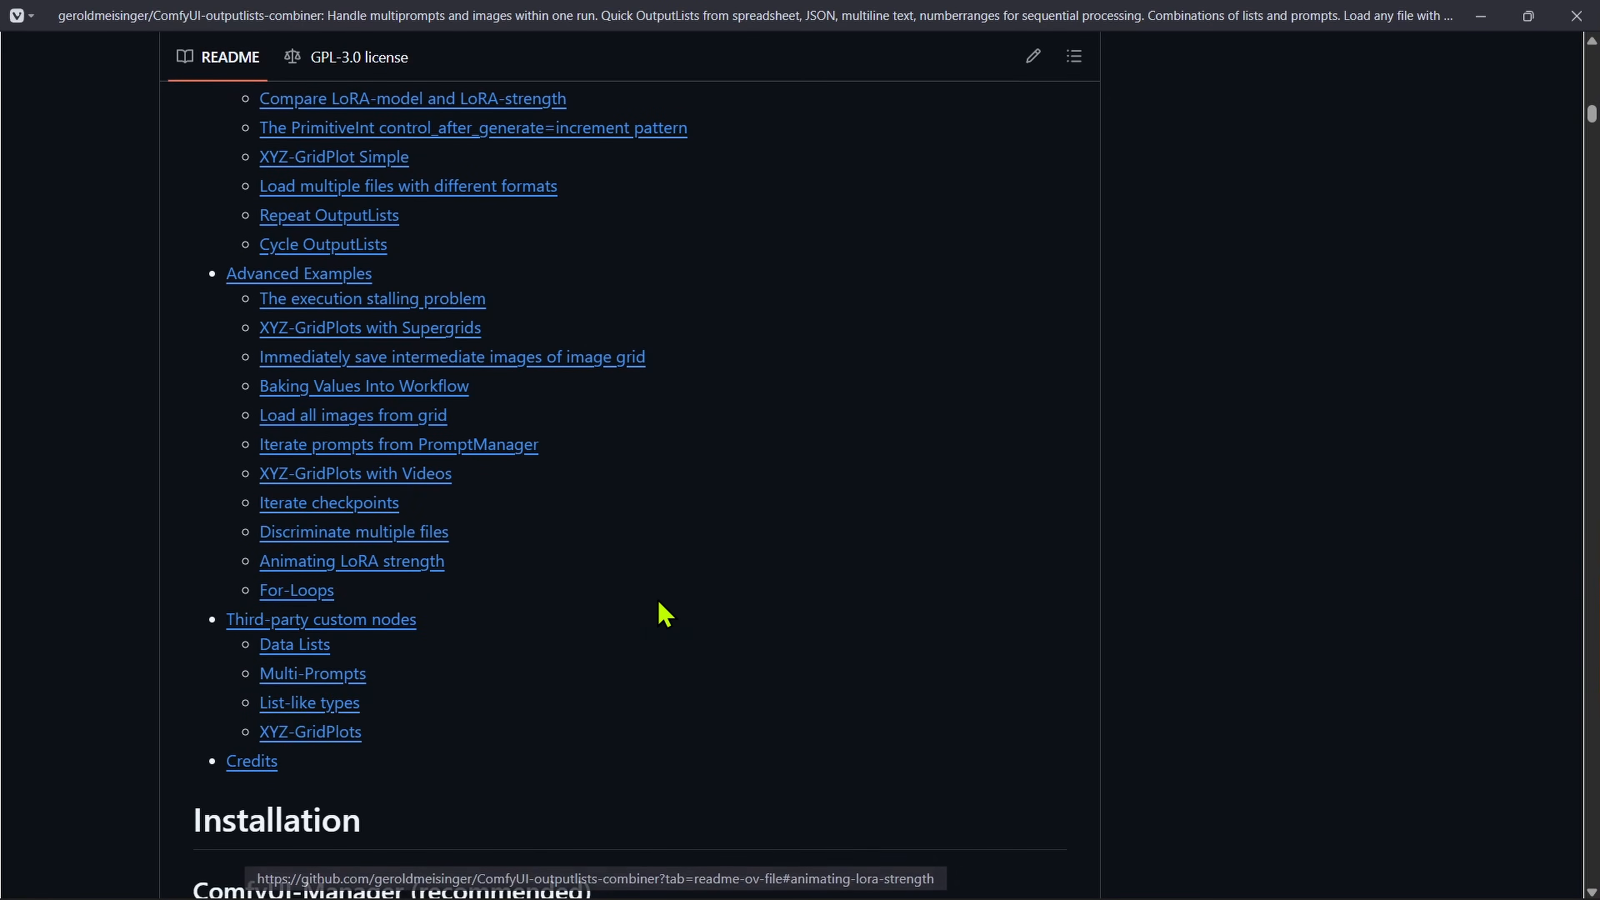
# Step: Read through the README's node documentation, from the JSON and Spreadsheet OutputList sections past the OutputList combinations to Load Any File
pyautogui.scroll(-20, 624, 620)
pyautogui.scroll(-8, 623, 604)
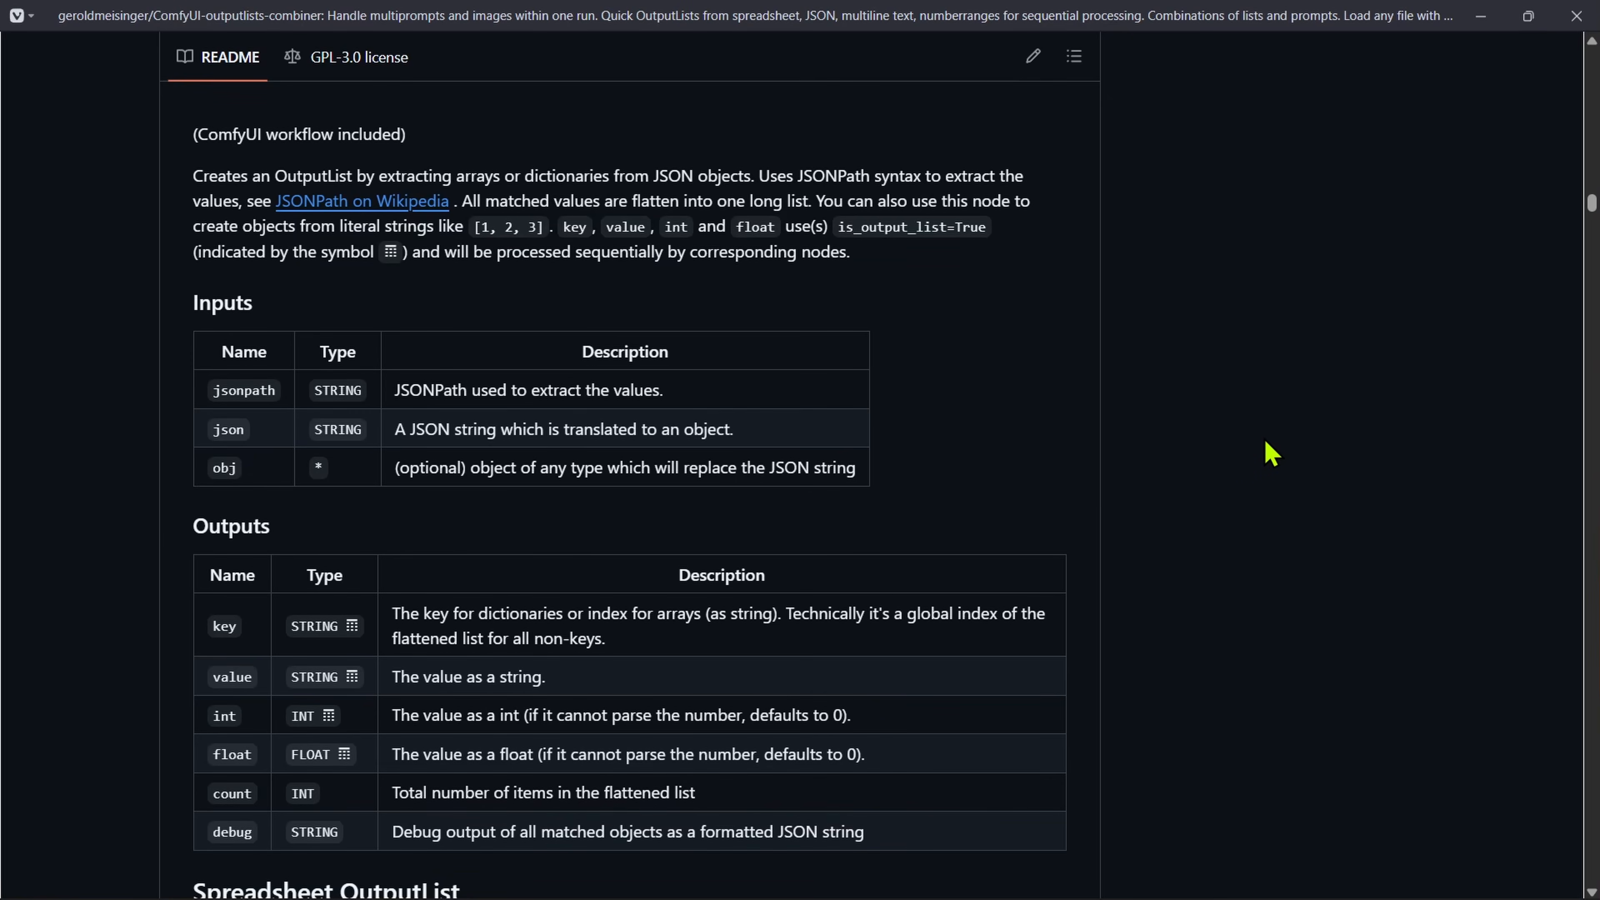
pyautogui.scroll(-7, 881, 492)
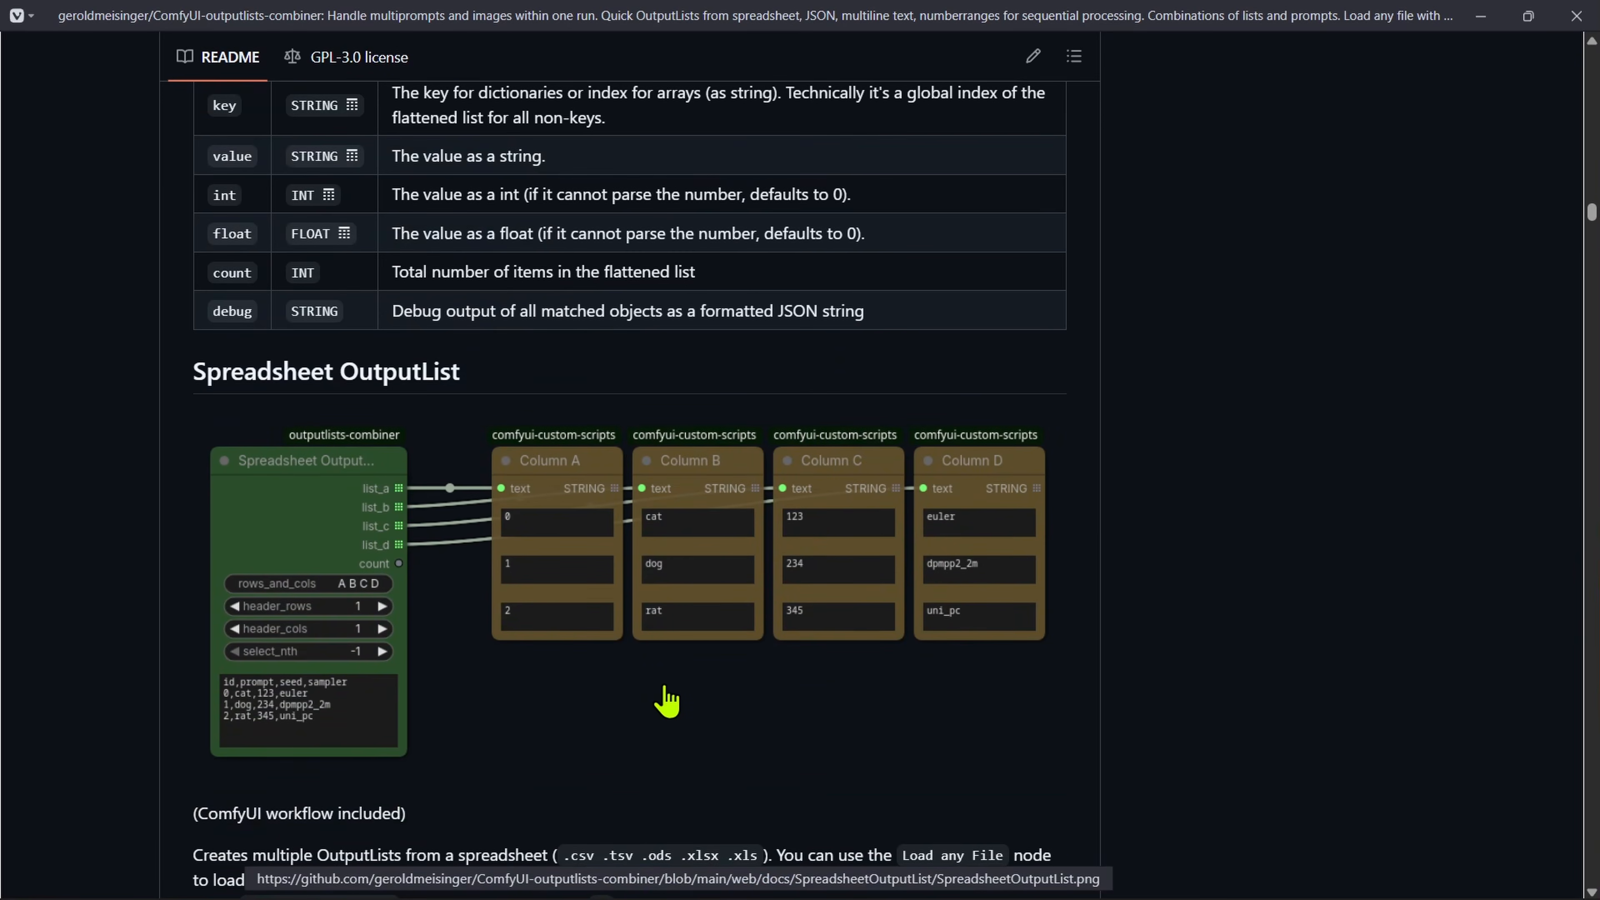
pyautogui.scroll(-6, 666, 700)
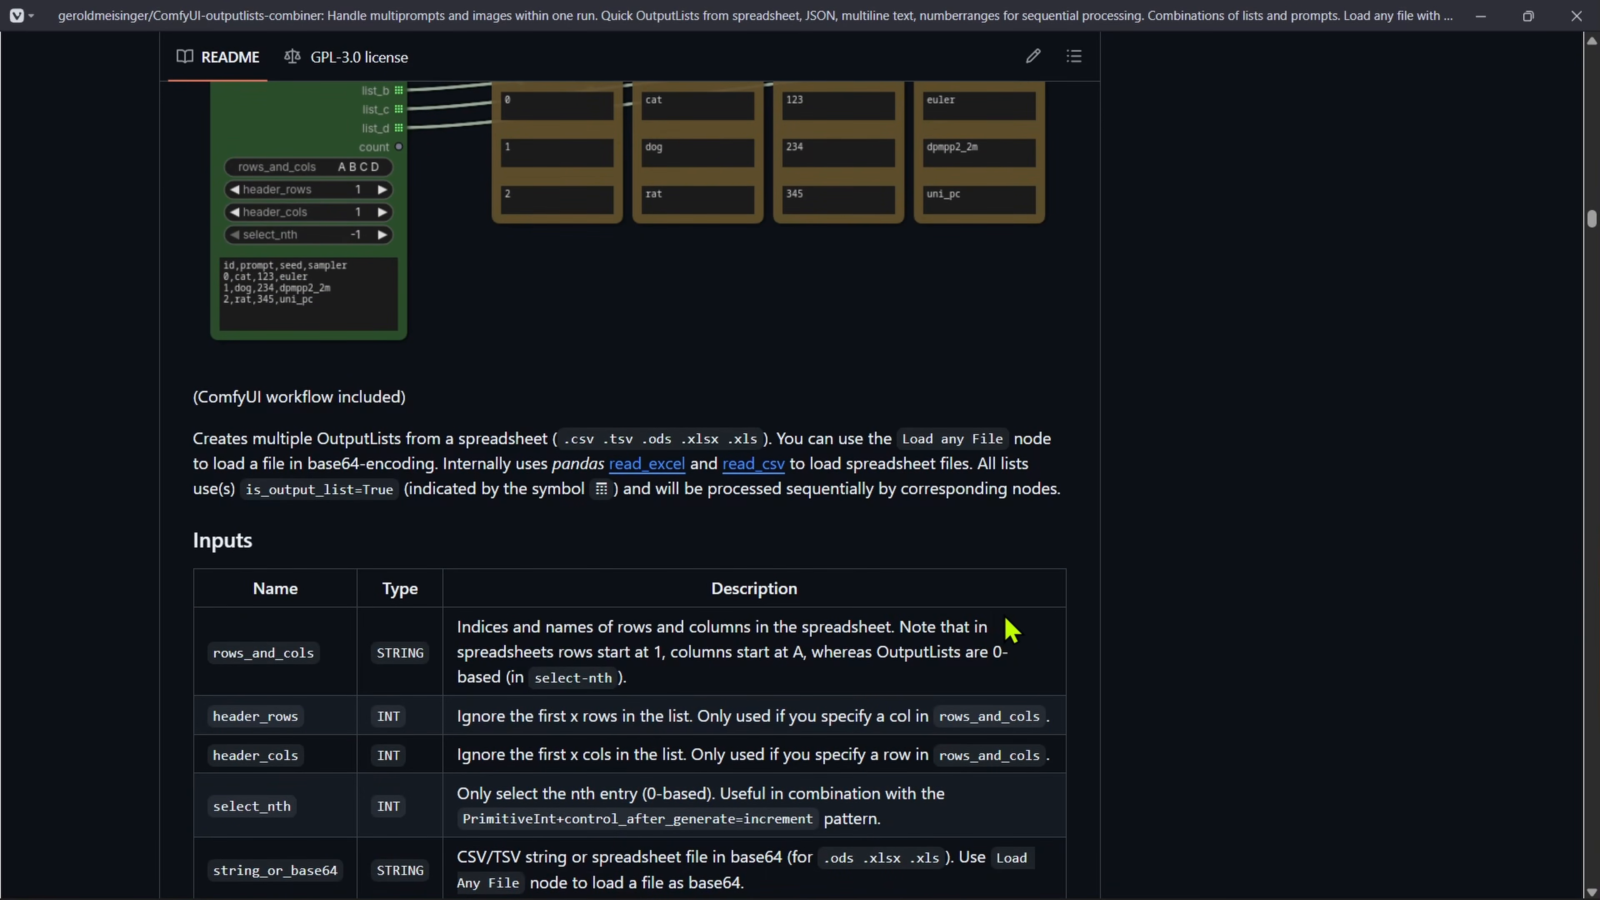
pyautogui.scroll(-15, 803, 623)
pyautogui.scroll(-20, 852, 378)
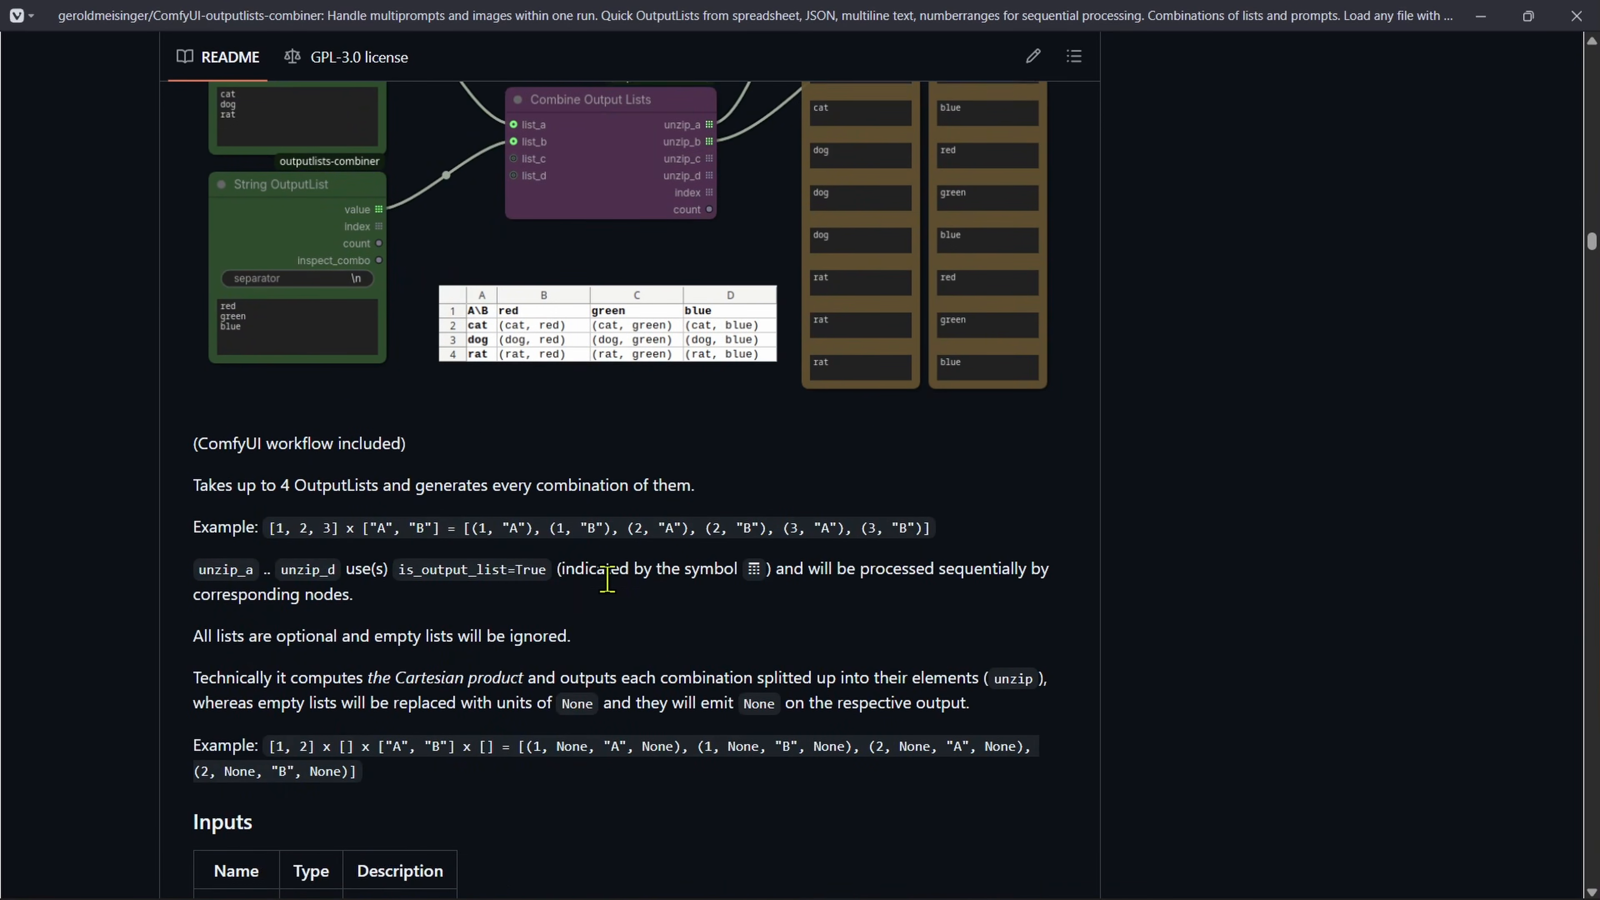
pyautogui.scroll(-20, 646, 484)
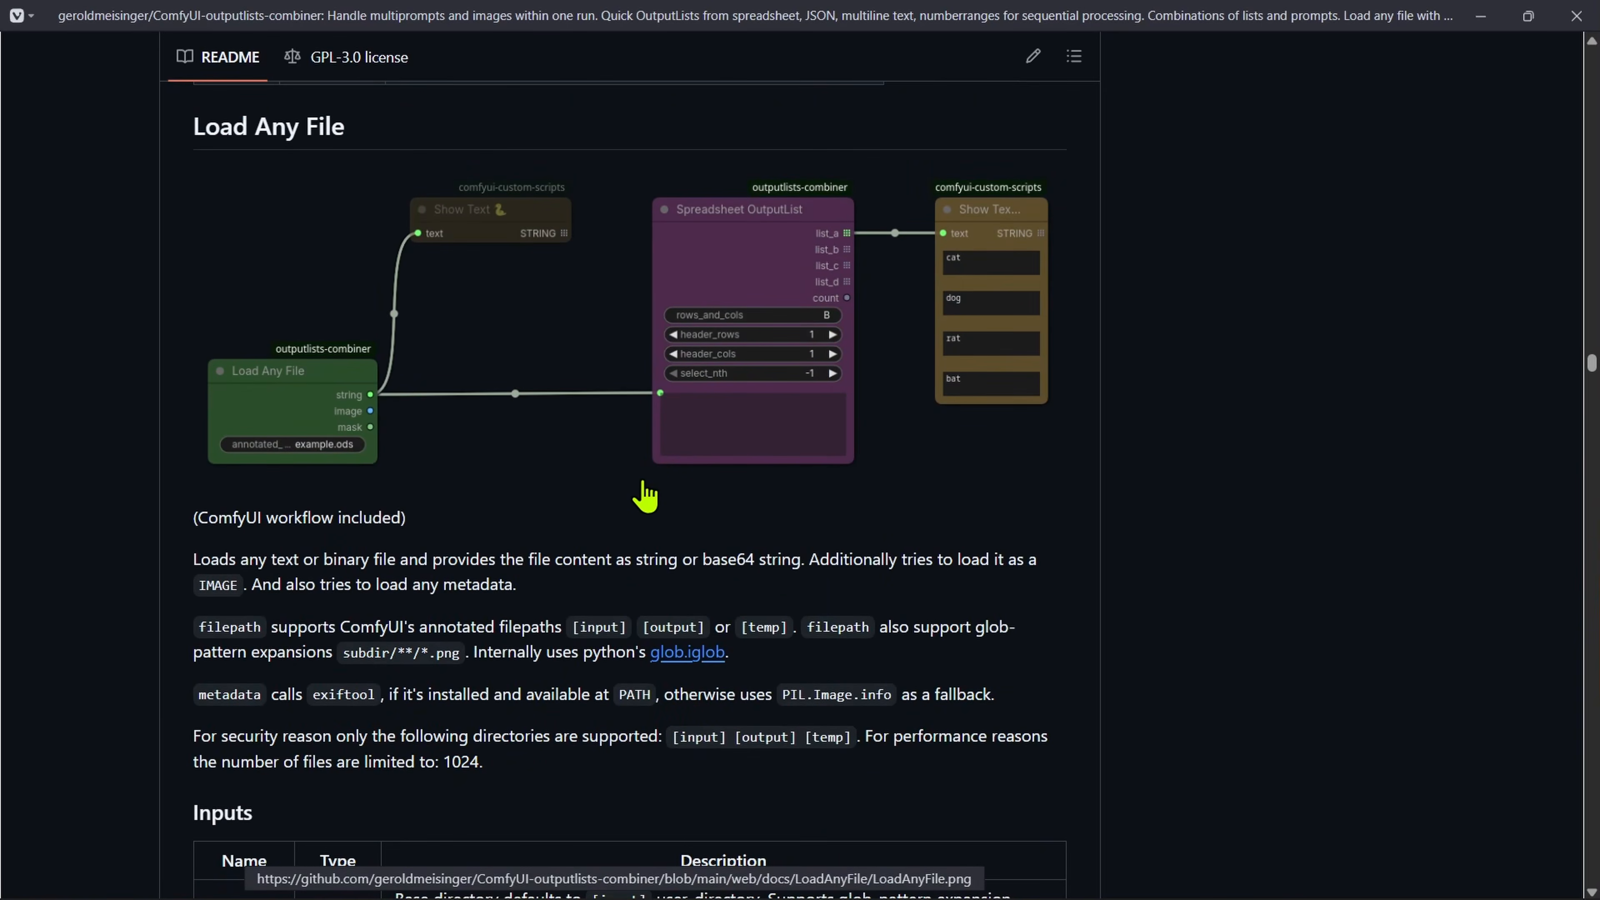